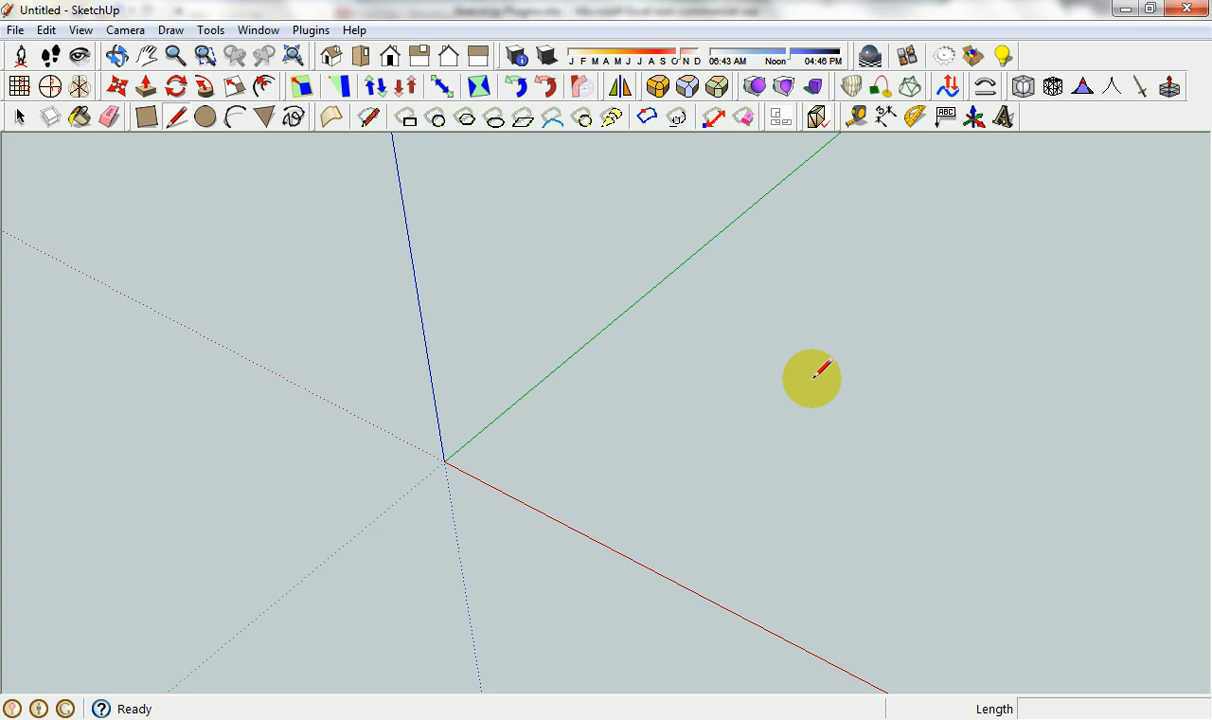
Switch to Excel and examine the FredoScale entry's version, files, SketchUp location, description and notes in the plugin list.
{"action": "left_click", "coordinate": [606, 716]}
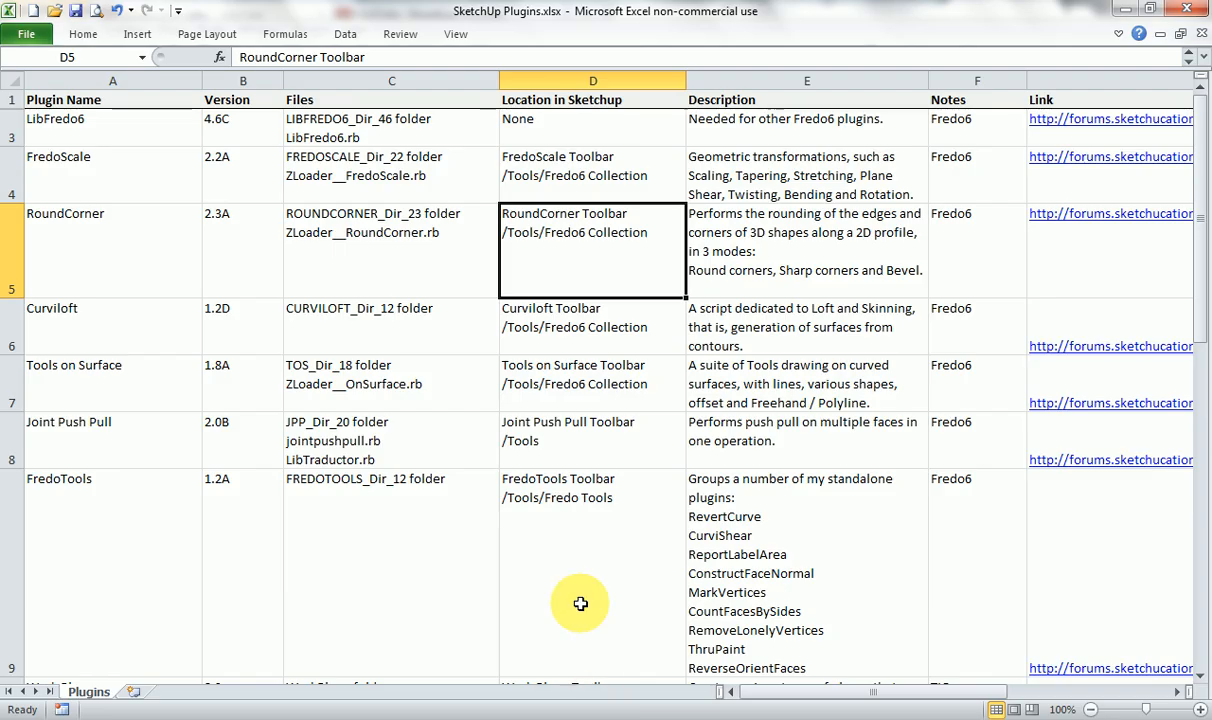
{"action": "scroll", "coordinate": [587, 398], "scroll_direction": "down", "scroll_amount": 2}
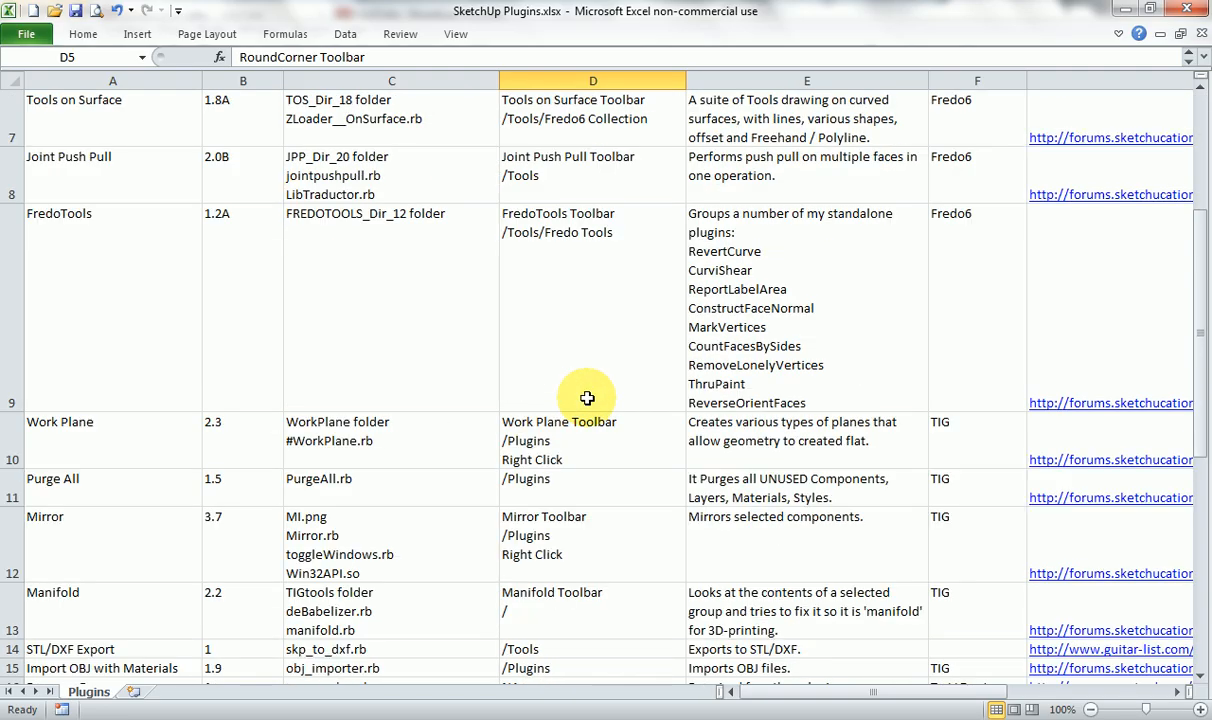
{"action": "scroll", "coordinate": [587, 398], "scroll_direction": "up", "scroll_amount": 2}
{"action": "left_click", "coordinate": [162, 168]}
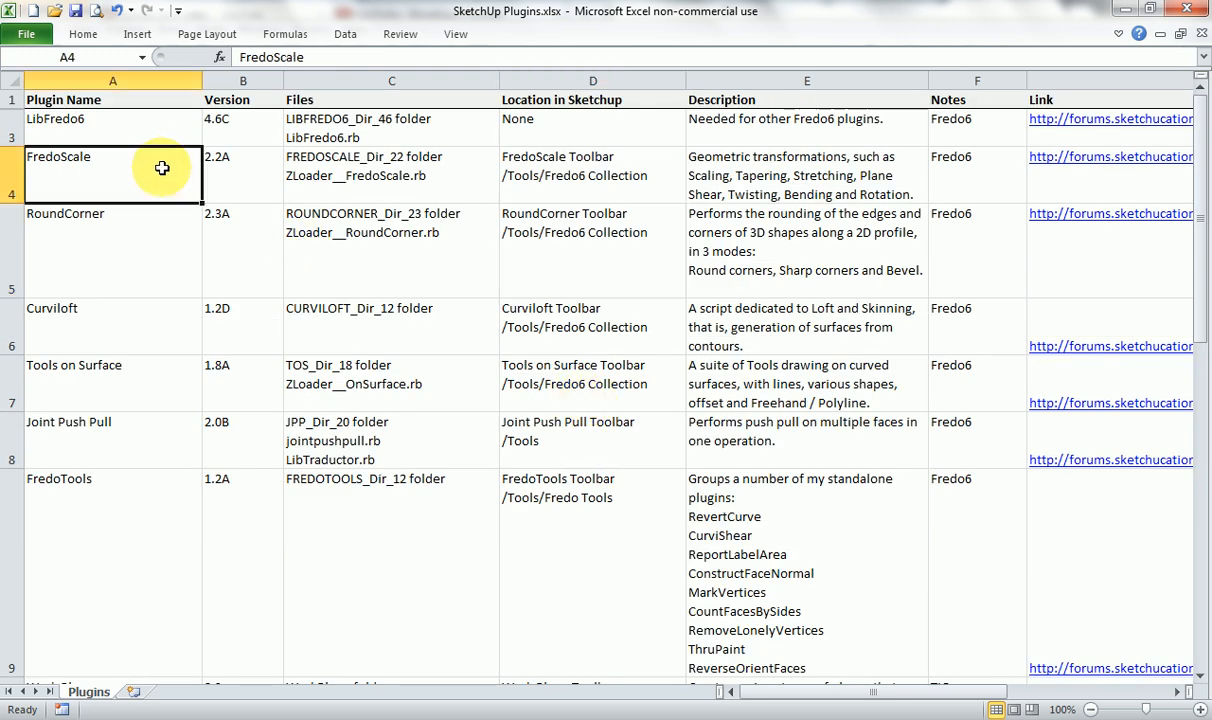
{"action": "left_click", "coordinate": [232, 165]}
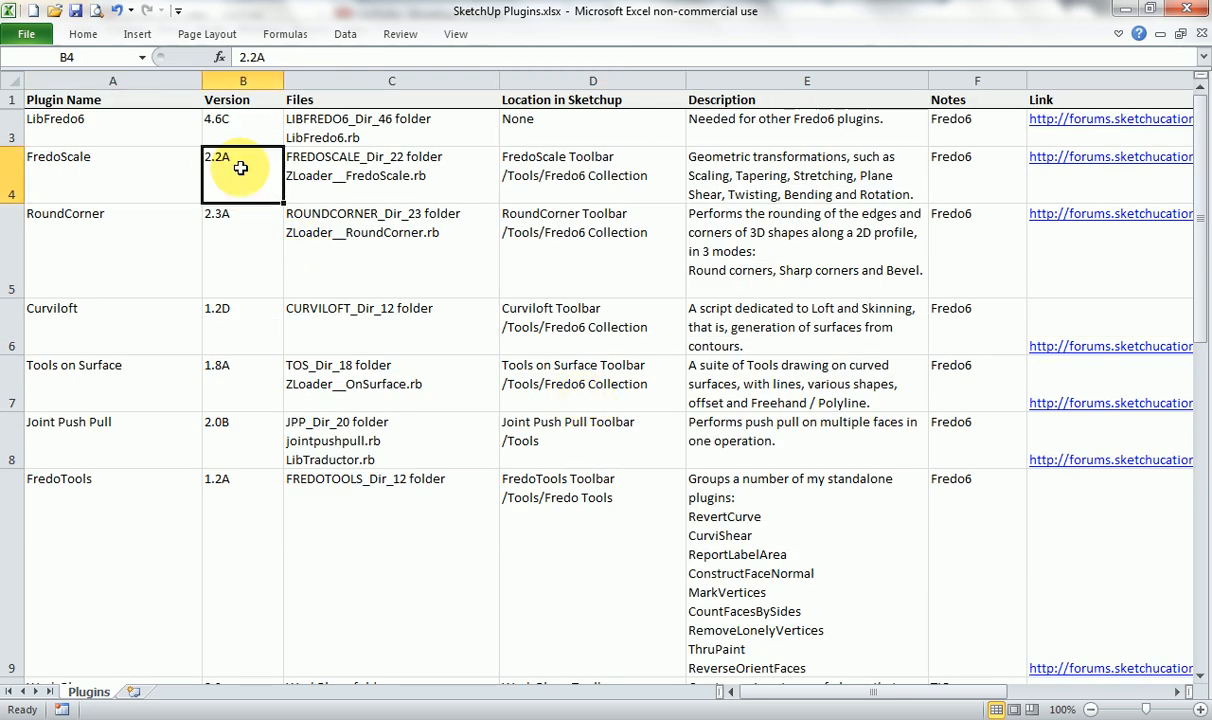
{"action": "left_click", "coordinate": [373, 171]}
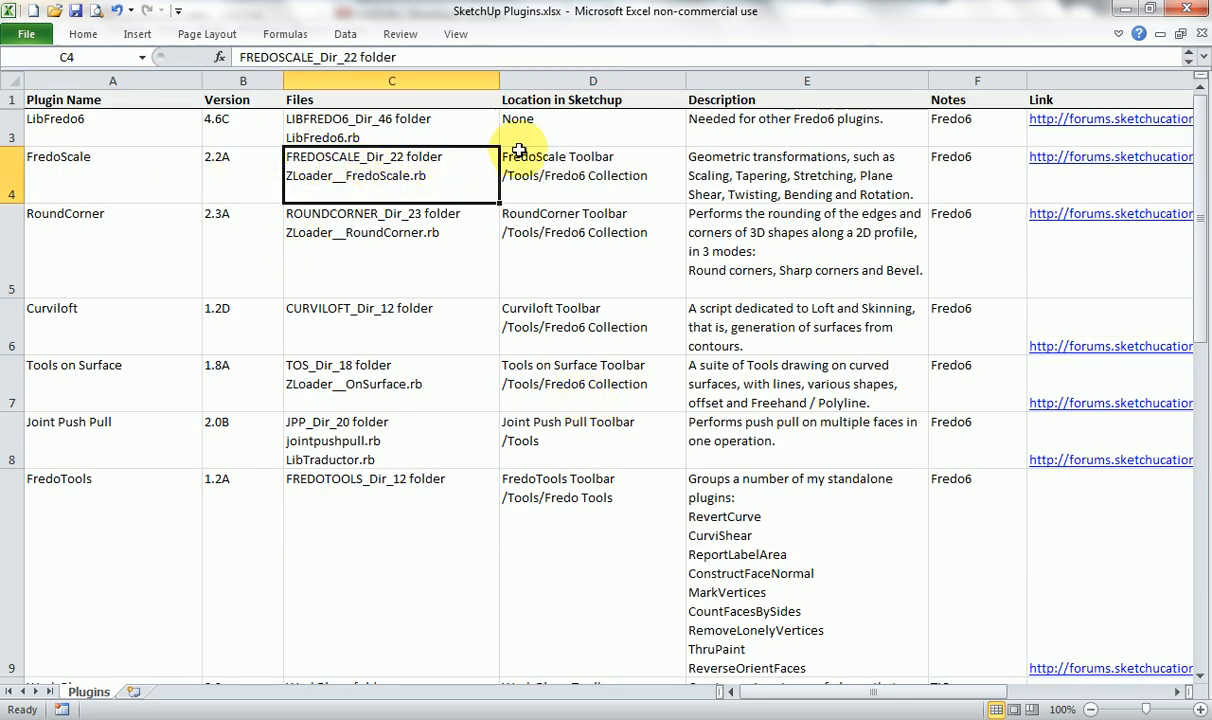
{"action": "left_click", "coordinate": [567, 168]}
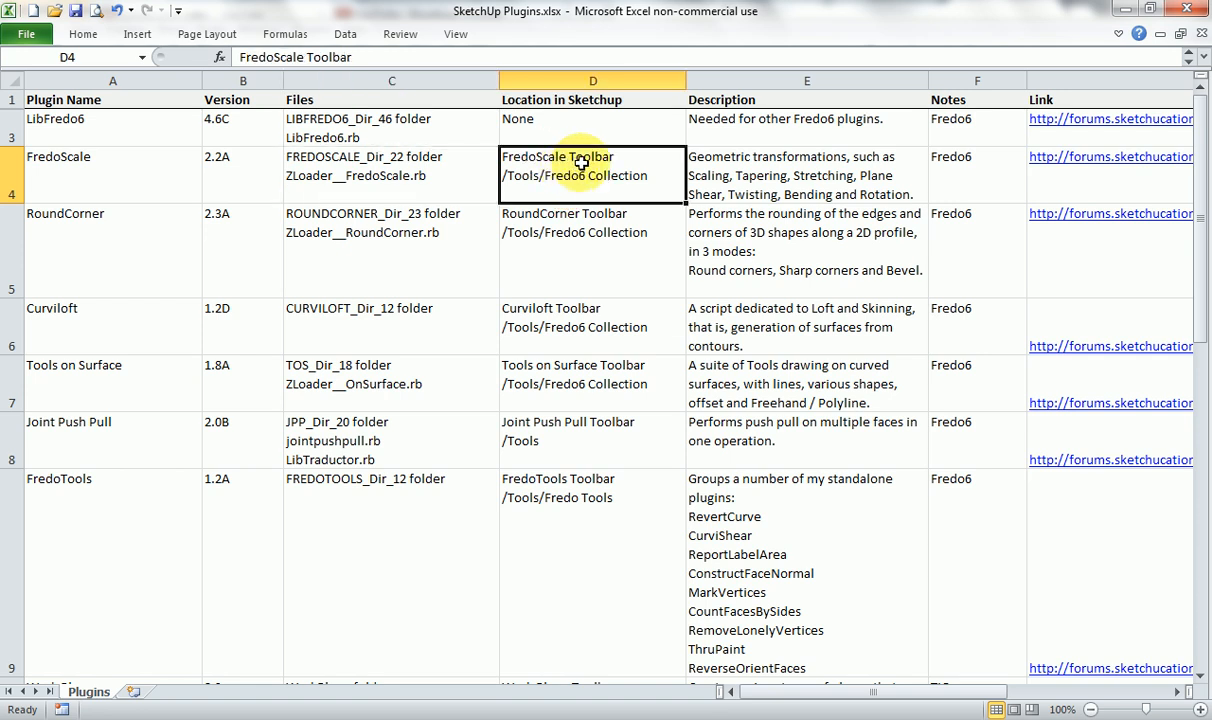
{"action": "left_click", "coordinate": [718, 173]}
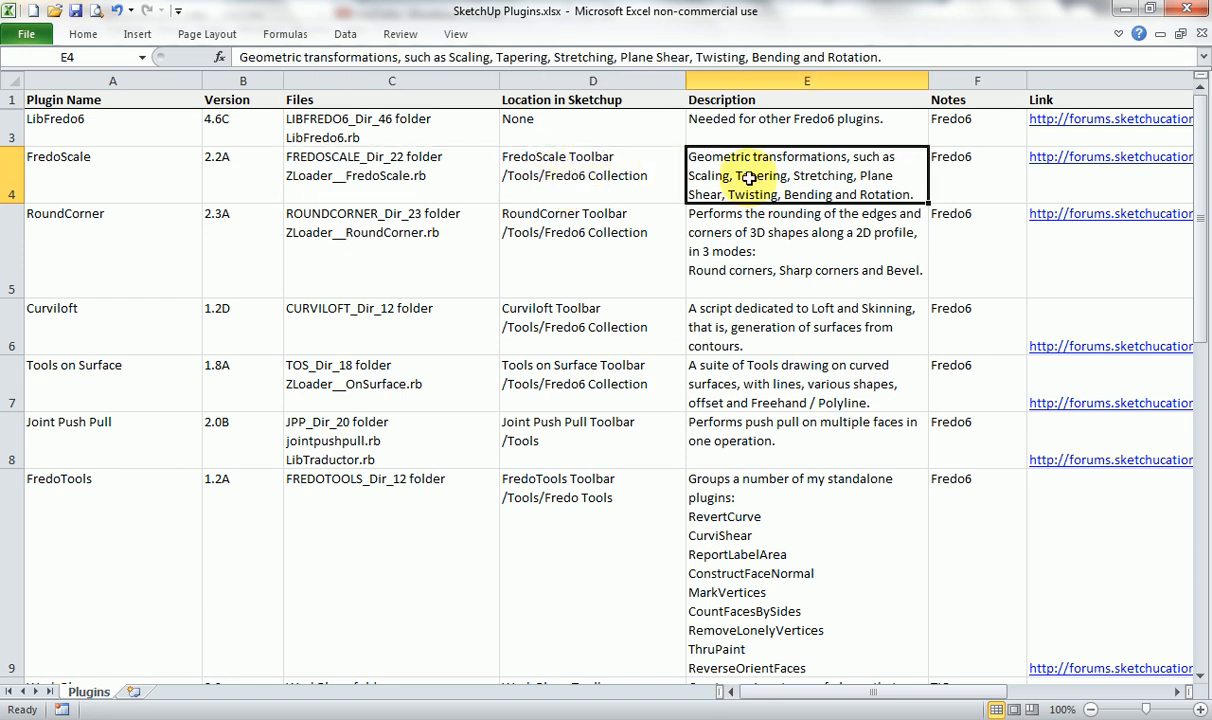
{"action": "left_click", "coordinate": [964, 175]}
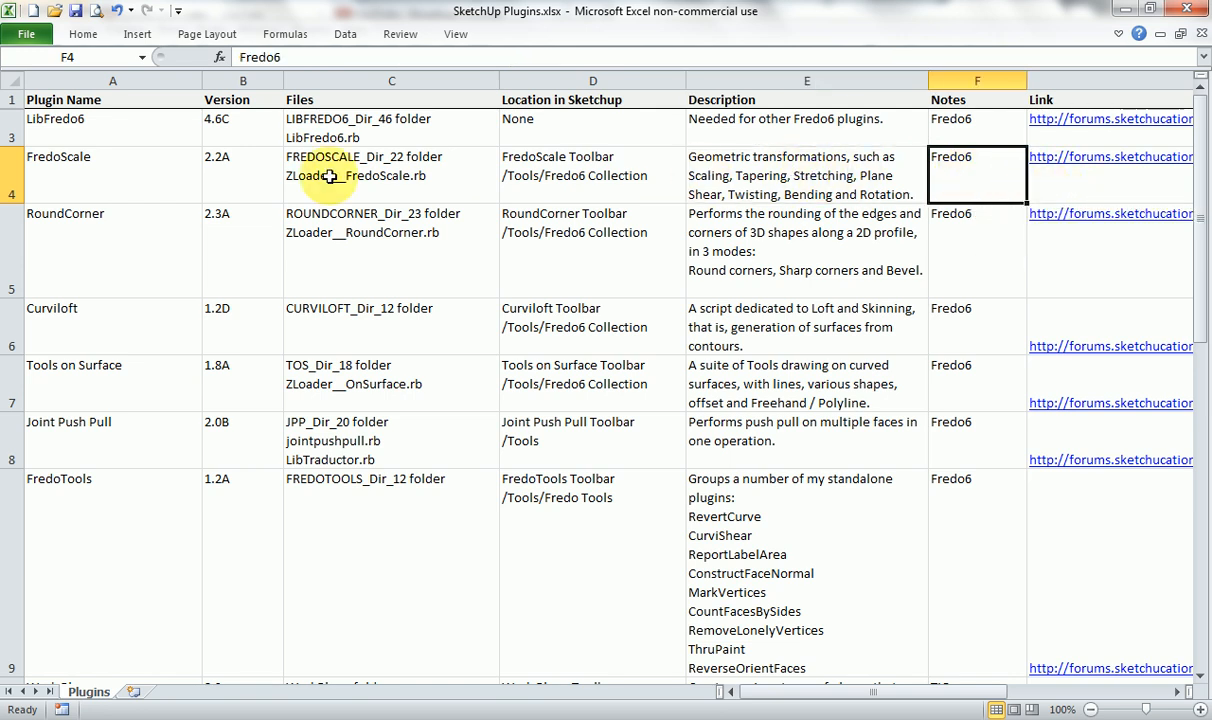
Check the LibFredo6 entry's notes and description, then return to the FredoScale entry.
{"action": "left_click", "coordinate": [163, 175]}
{"action": "left_click", "coordinate": [157, 133]}
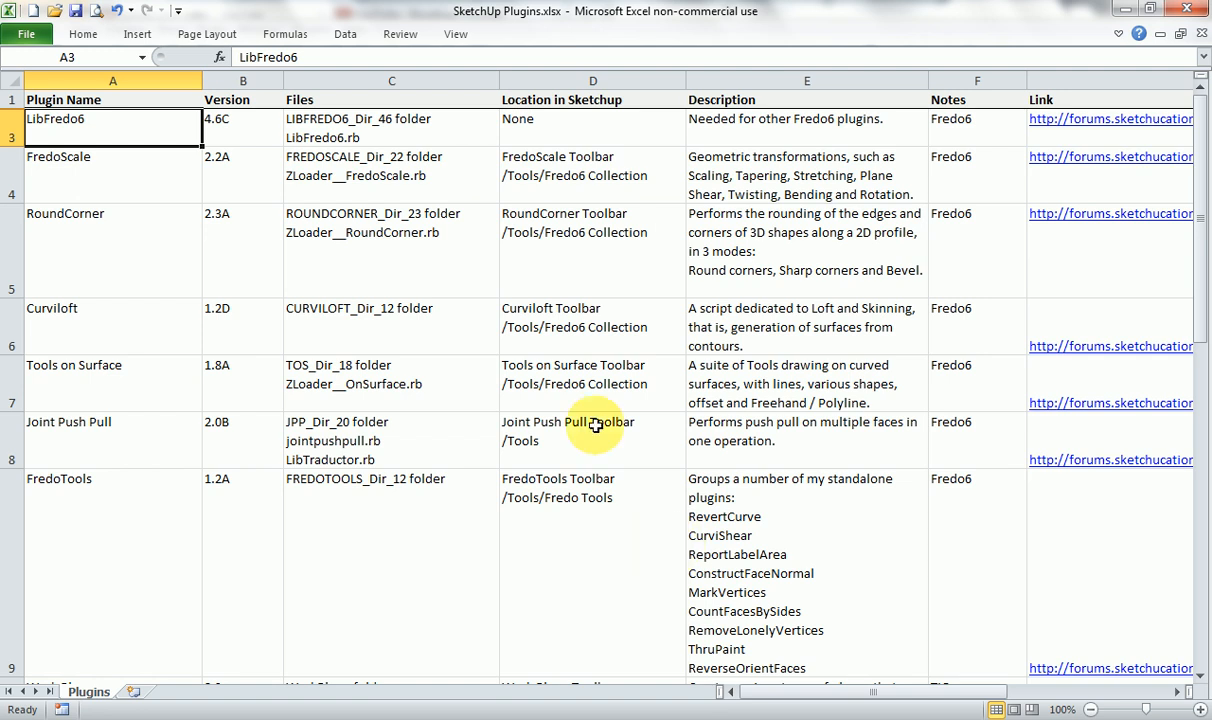
{"action": "left_click", "coordinate": [968, 120]}
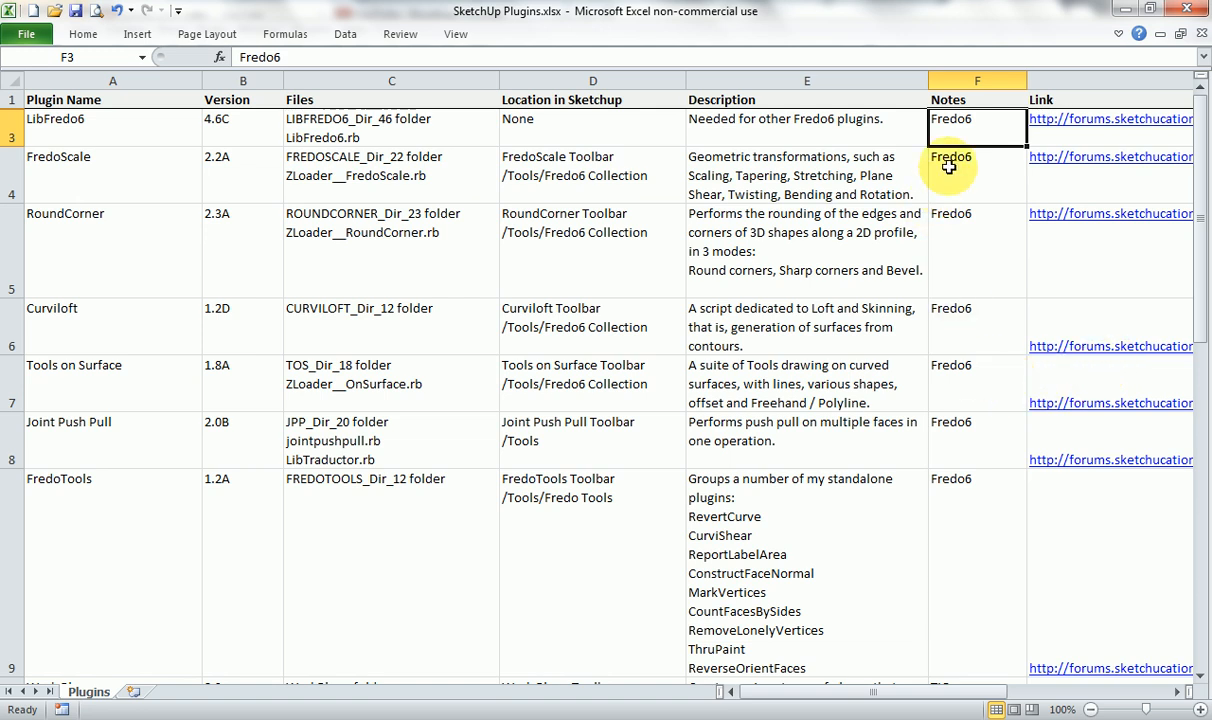
{"action": "left_click", "coordinate": [817, 122]}
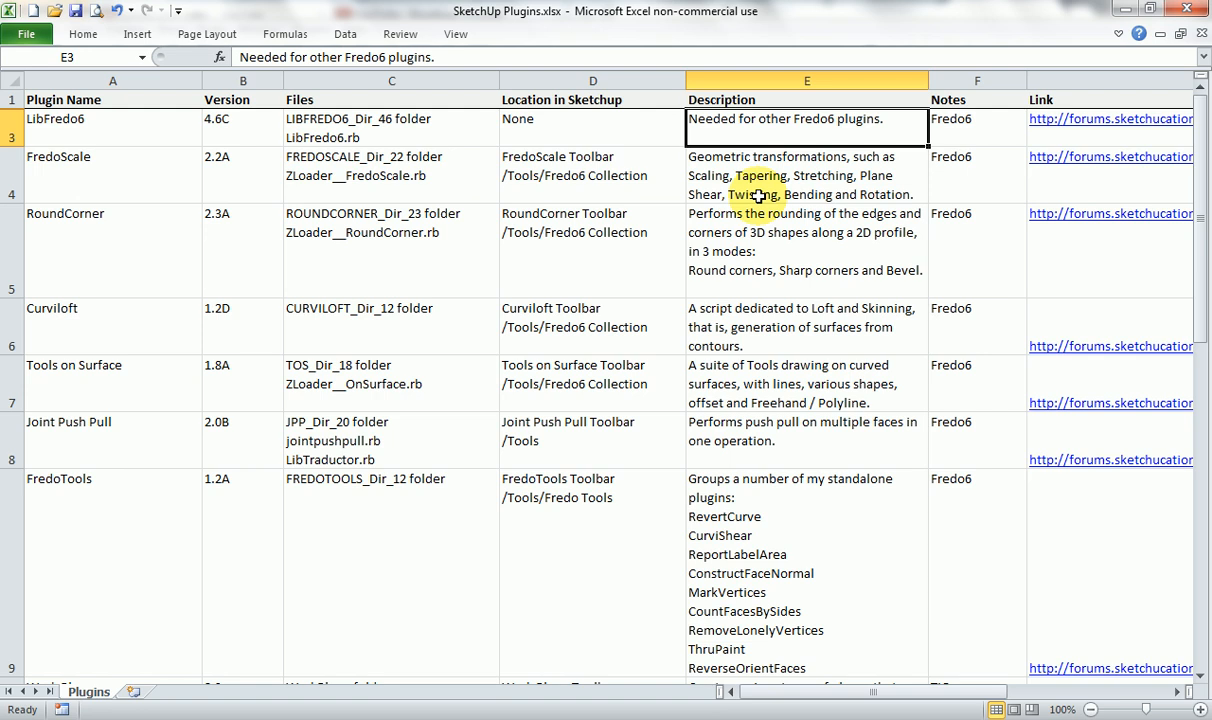
{"action": "left_click", "coordinate": [187, 176]}
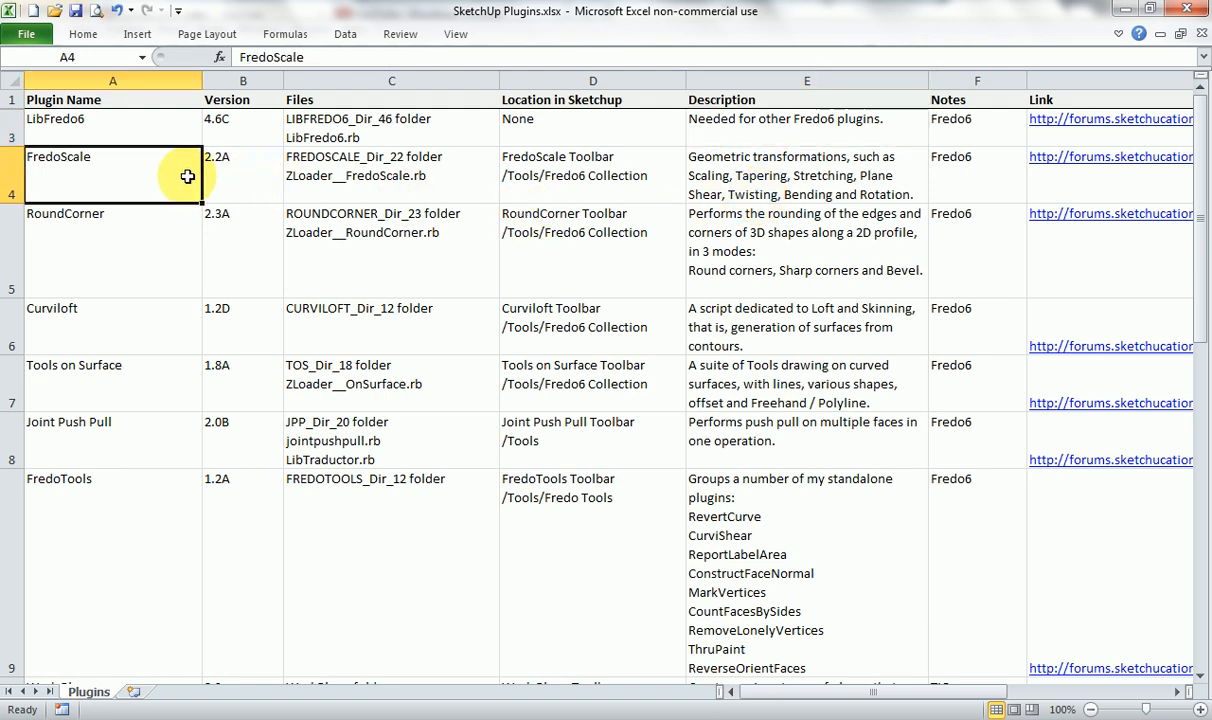
Switch to SketchUp and build a box from a ground rectangle starting at the origin, pulled up about 1353 mm.
{"action": "left_click", "coordinate": [724, 718]}
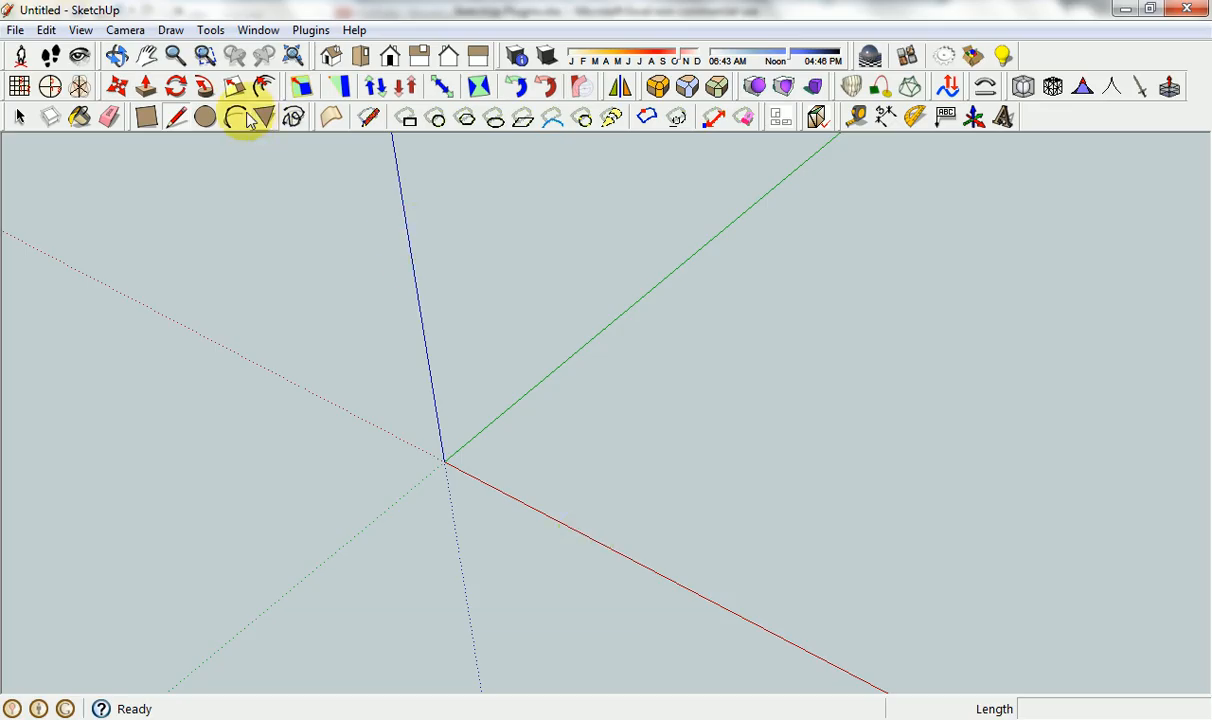
{"action": "left_click", "coordinate": [146, 117]}
{"action": "left_click", "coordinate": [444, 461]}
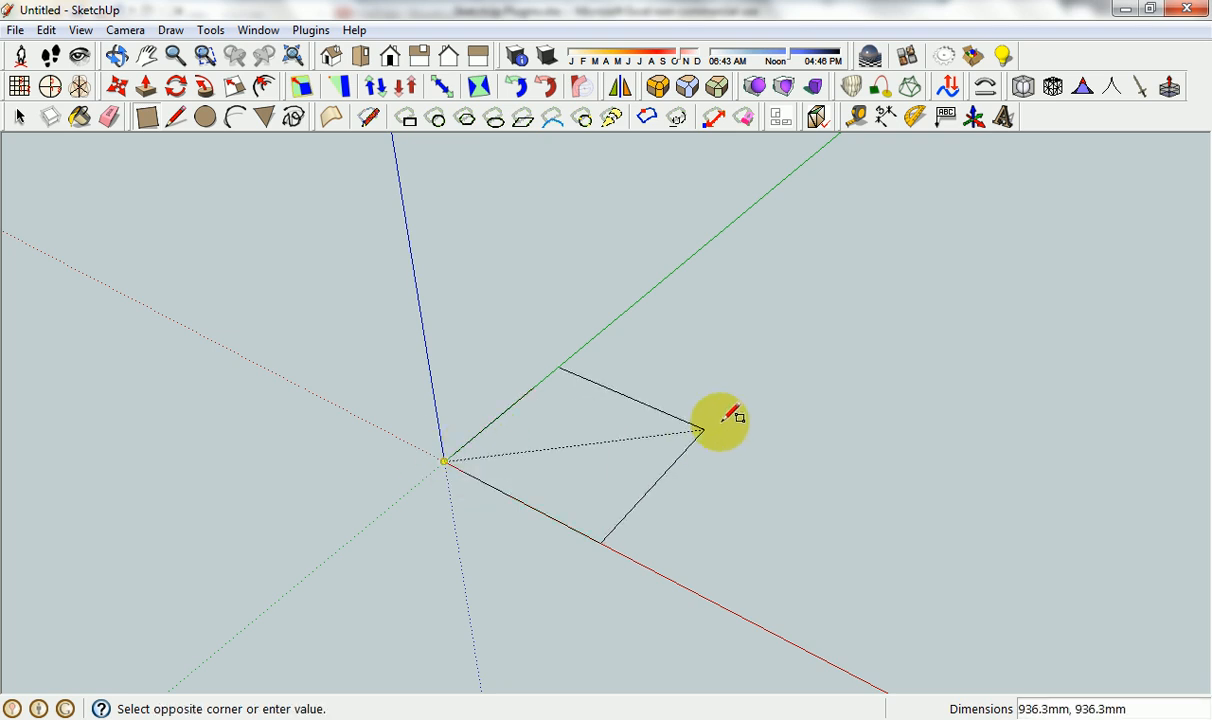
{"action": "left_click", "coordinate": [757, 398]}
{"action": "key", "text": "p"}
{"action": "left_click_drag", "start_coordinate": [567, 414], "coordinate": [573, 198]}
{"action": "scroll", "coordinate": [660, 322], "scroll_direction": "down", "scroll_amount": 2}
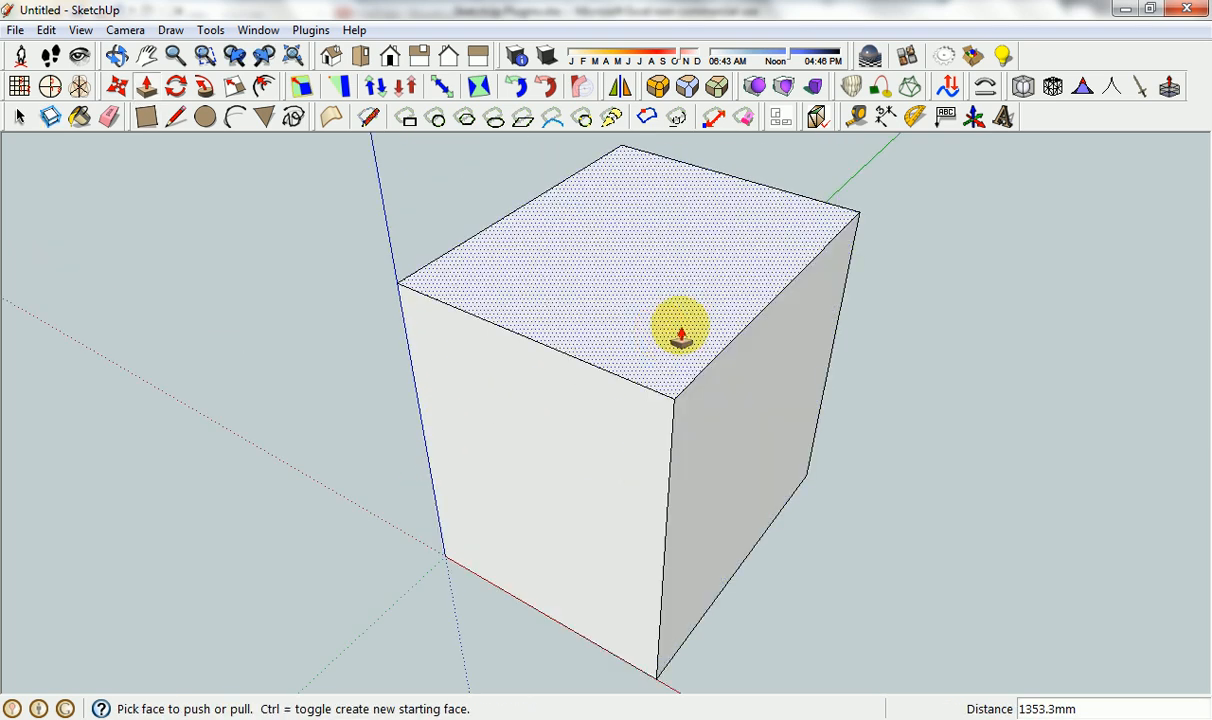
Bend the whole box by about -51.5 degrees with FredoScale's free Radial Bending, using a vertical axis on its front face.
{"action": "key", "text": "space"}
{"action": "scroll", "coordinate": [695, 305], "scroll_direction": "down", "scroll_amount": 2}
{"action": "triple_click", "coordinate": [662, 295]}
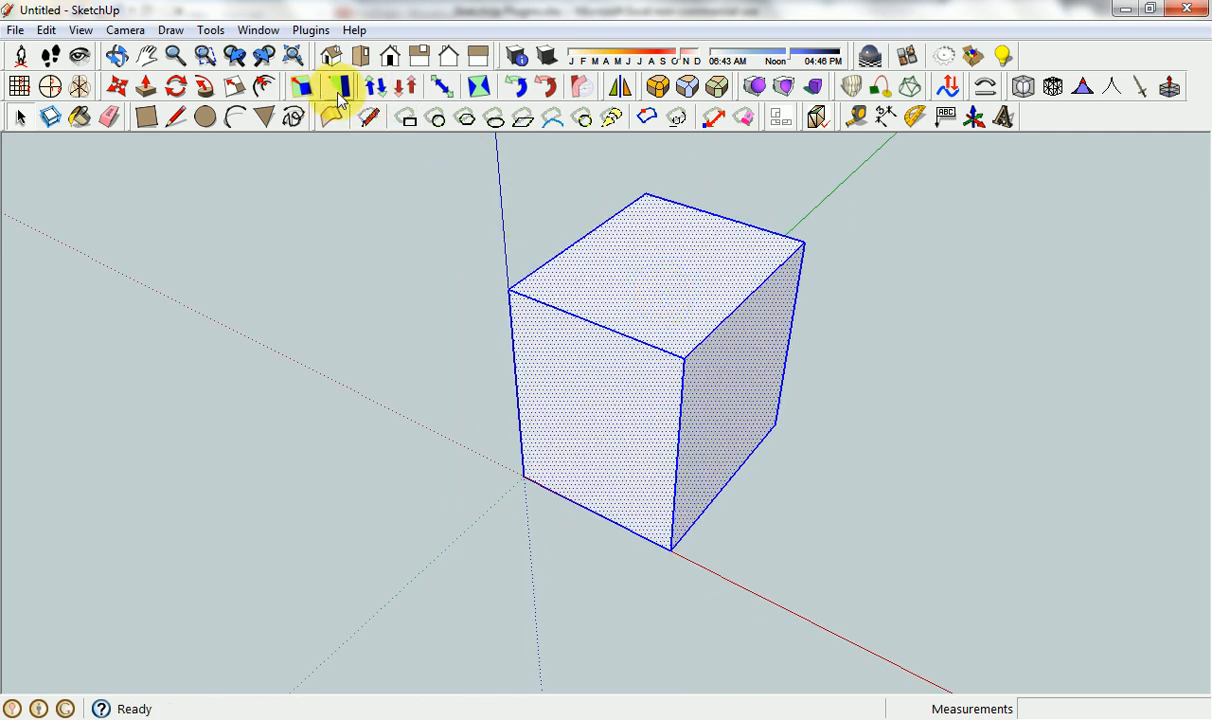
{"action": "left_click", "coordinate": [577, 89]}
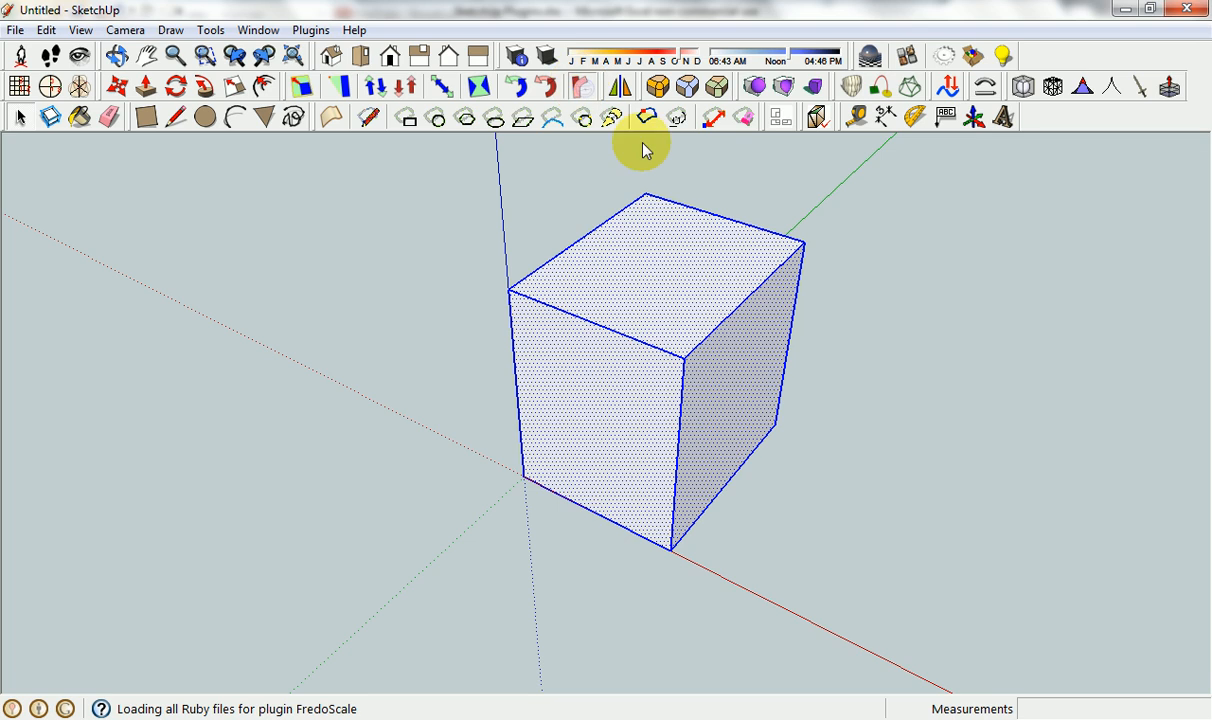
{"action": "left_click_drag", "start_coordinate": [580, 452], "coordinate": [577, 340]}
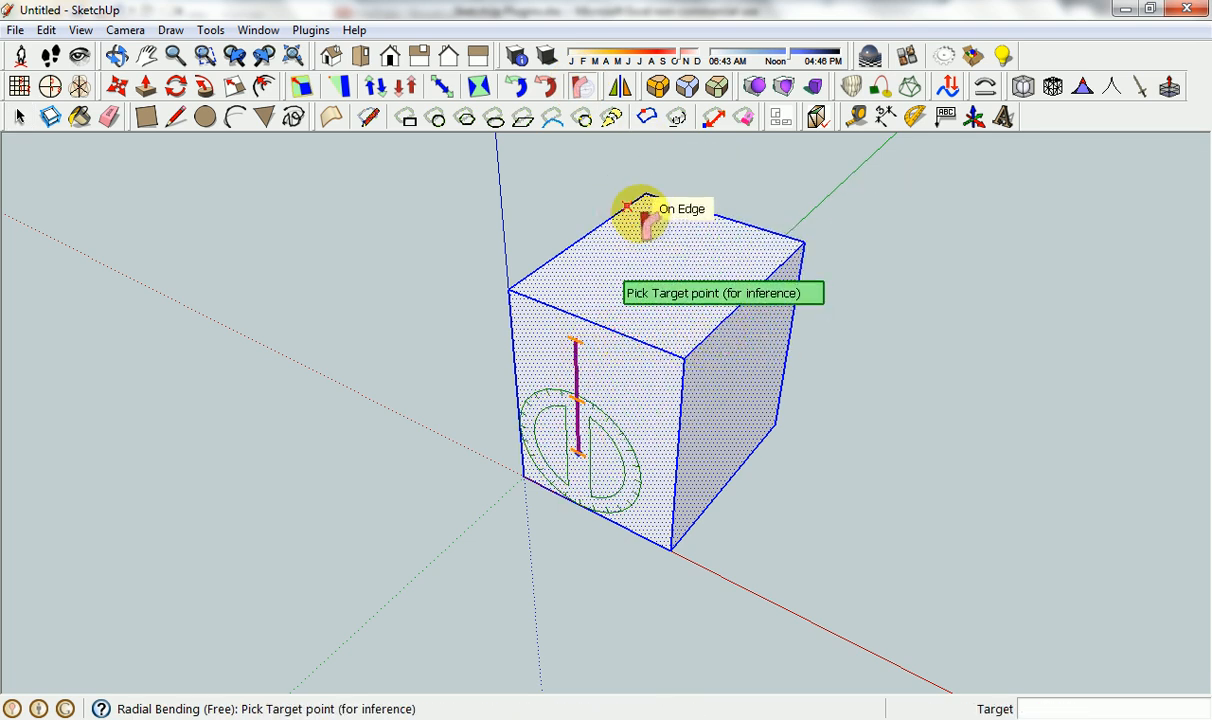
{"action": "left_click", "coordinate": [592, 322]}
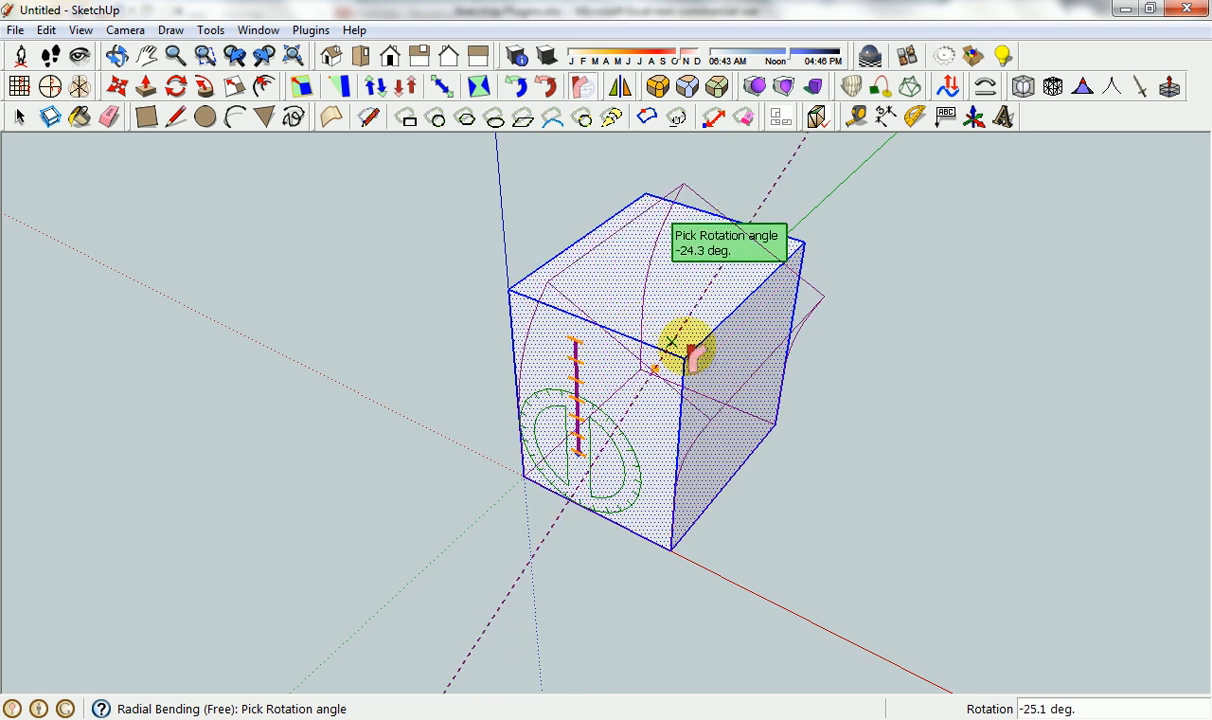
{"action": "left_click", "coordinate": [788, 424]}
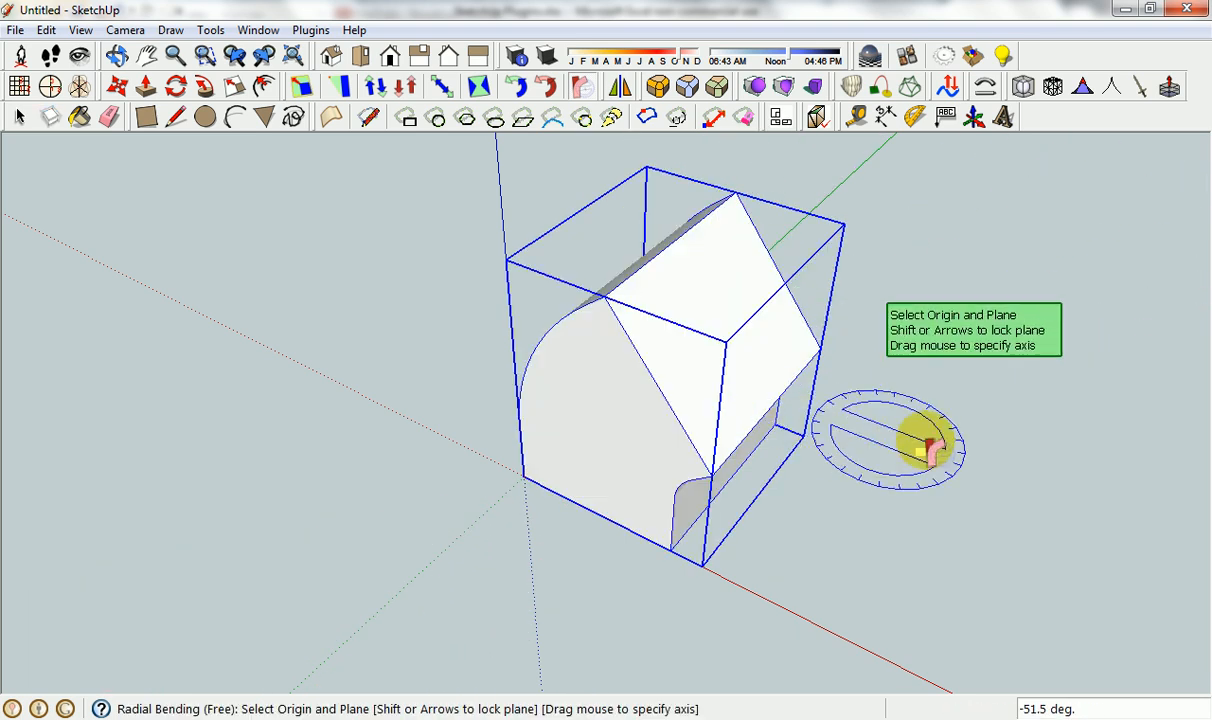
{"action": "key", "text": "space"}
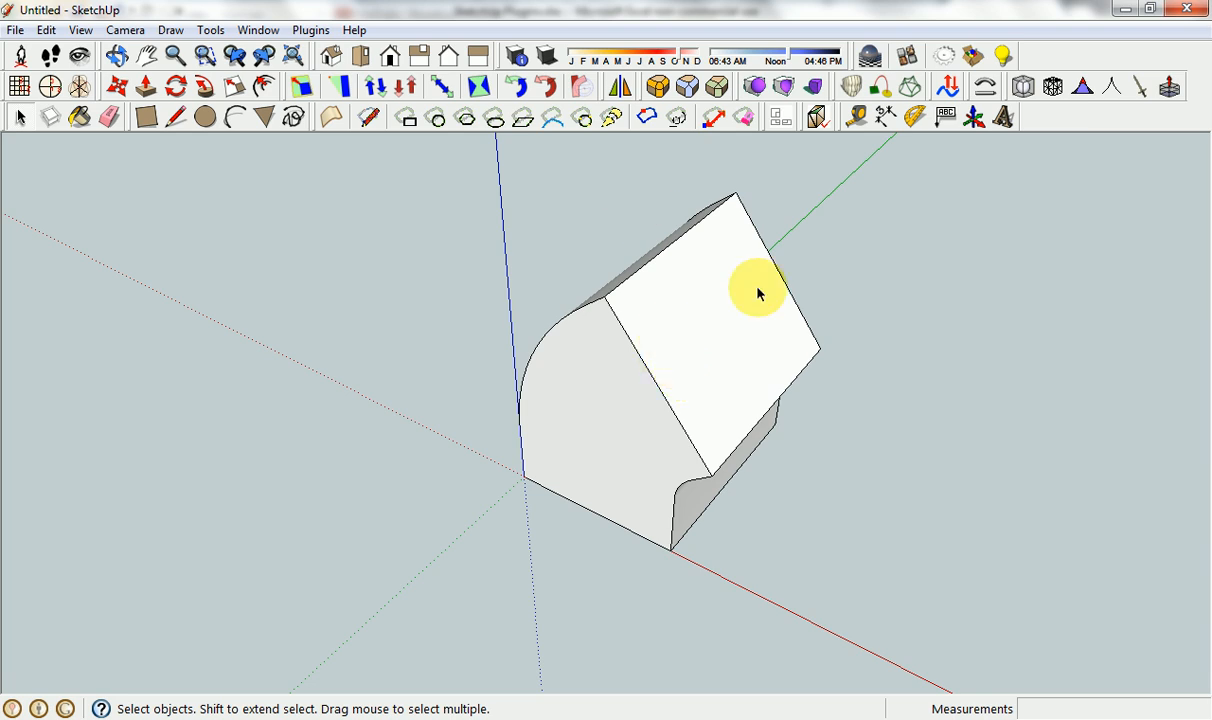
{"action": "middle_click_drag", "start_coordinate": [641, 414], "coordinate": [925, 289]}
{"action": "middle_click_drag", "start_coordinate": [609, 344], "coordinate": [342, 223]}
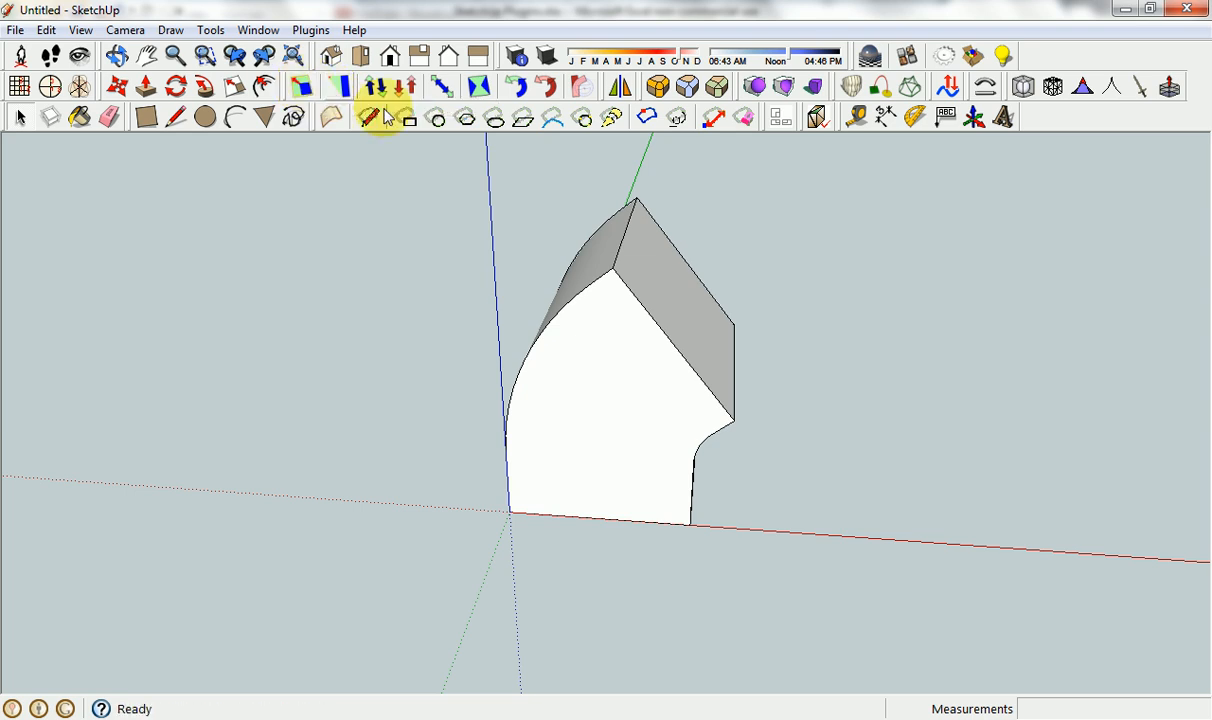
{"action": "middle_click_drag", "start_coordinate": [739, 362], "coordinate": [870, 362]}
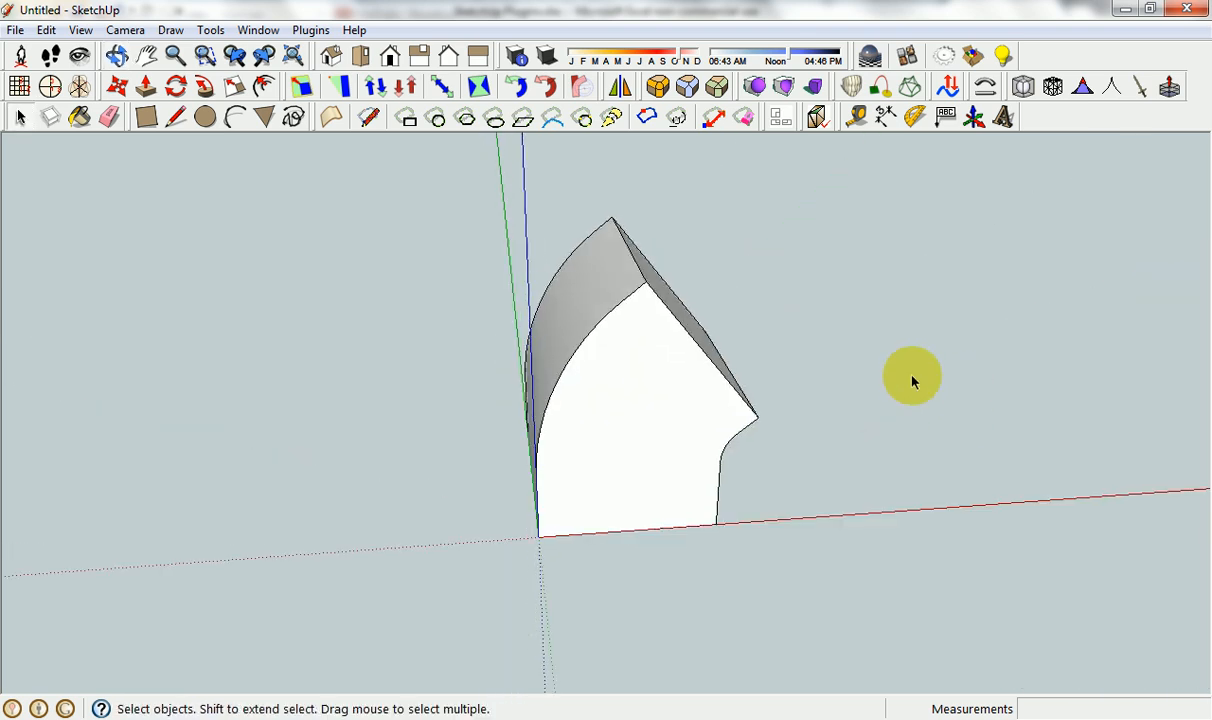
{"action": "mouse_move", "coordinate": [712, 323]}
{"action": "middle_mouse_down"}
{"action": "mouse_move", "coordinate": [654, 413]}
{"action": "mouse_move", "coordinate": [717, 392]}
{"action": "mouse_move", "coordinate": [614, 379]}
{"action": "middle_mouse_up"}
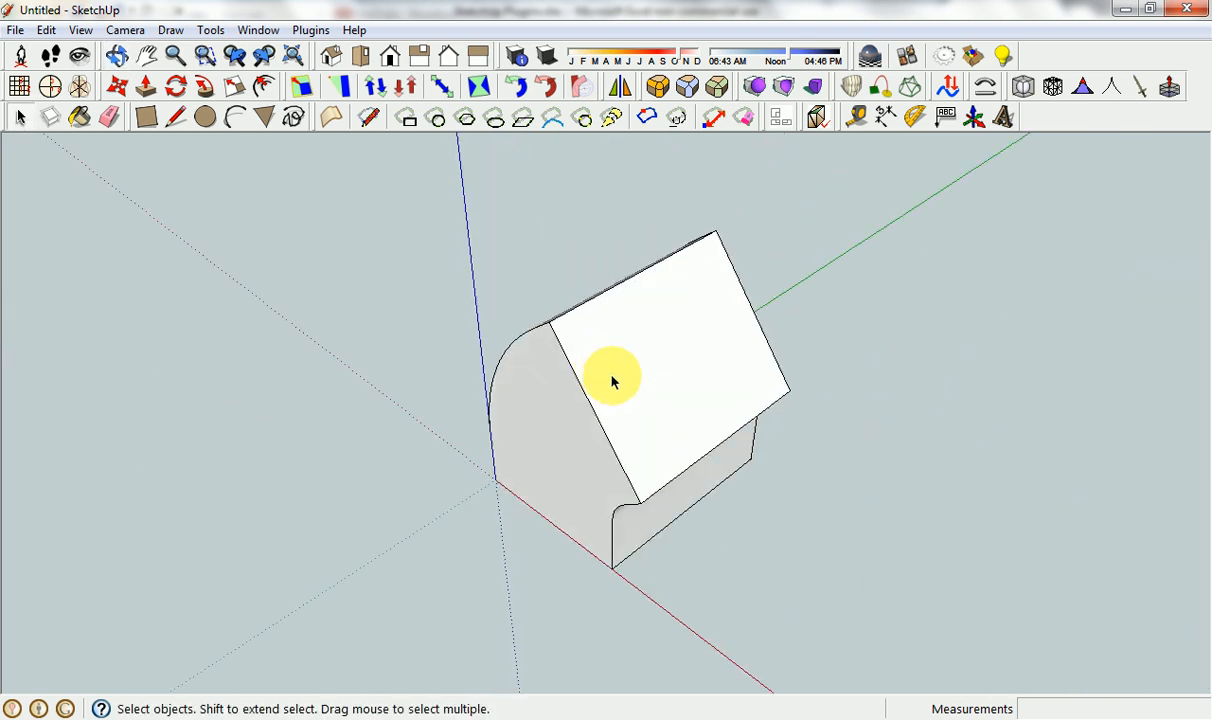
Look up the RoundCorner entry in the Excel plugin list and return to SketchUp.
{"action": "left_click", "coordinate": [578, 716]}
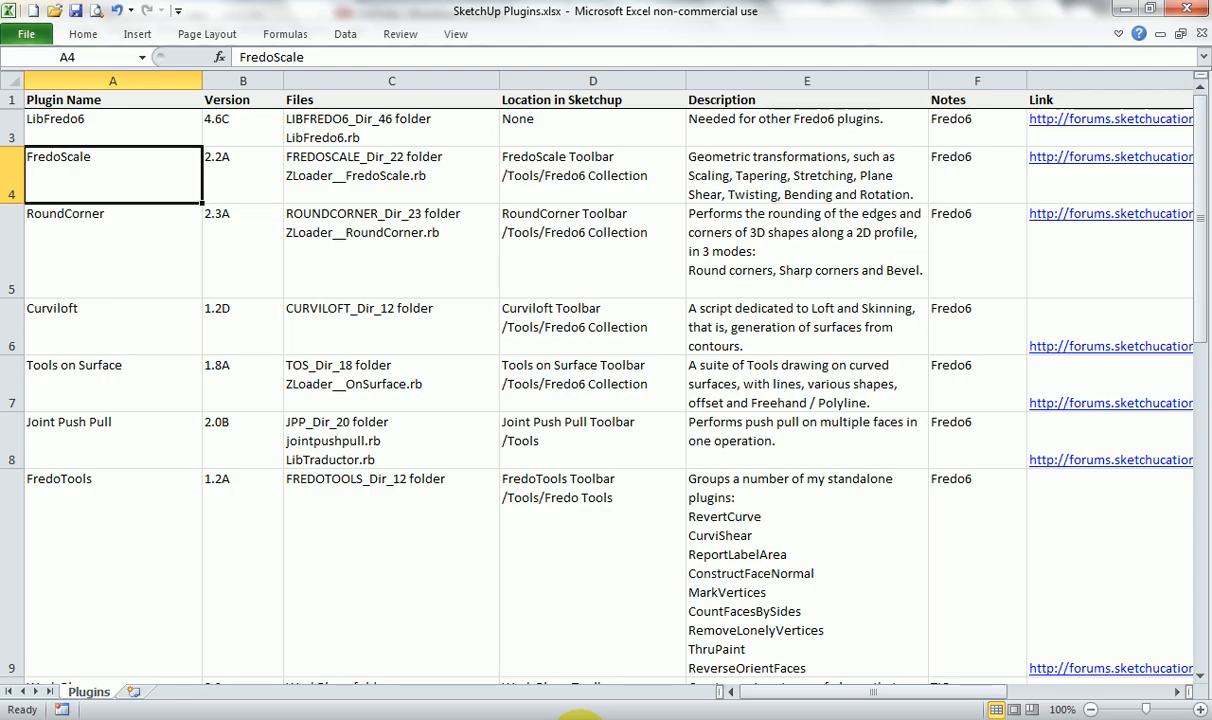
{"action": "left_click", "coordinate": [122, 250]}
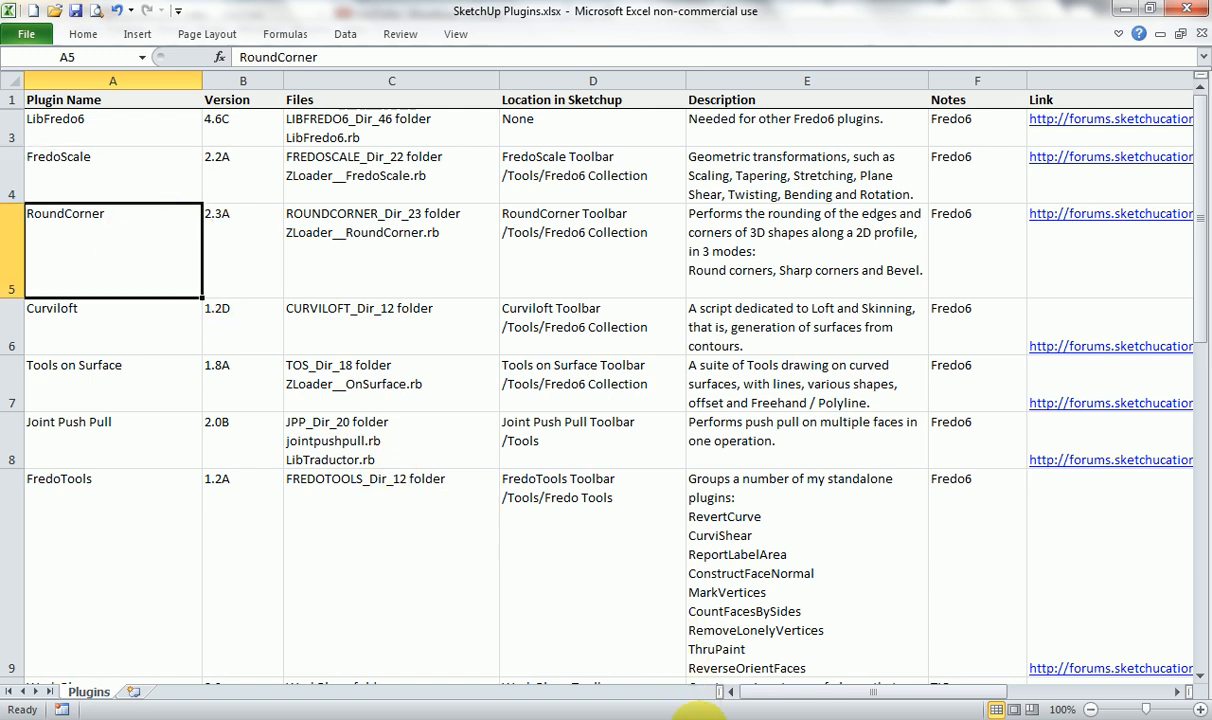
{"action": "left_click", "coordinate": [695, 715]}
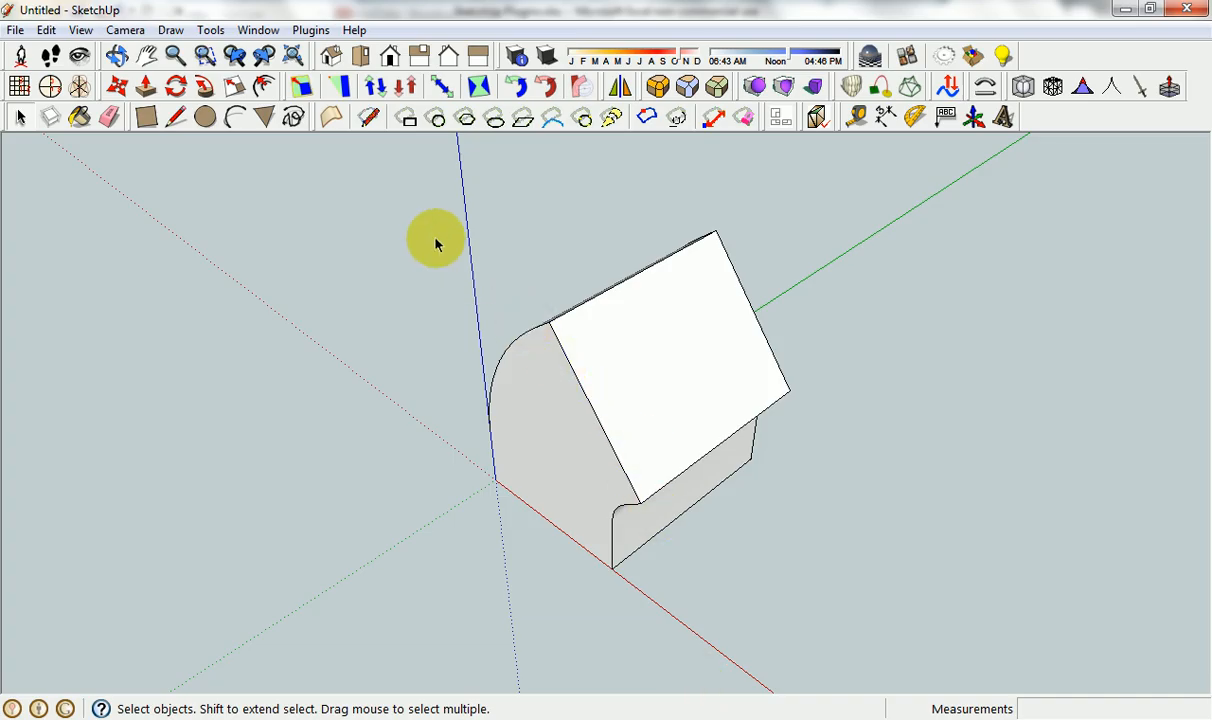
Undo the radial bend and try Round Corner on the box without opening its group.
{"action": "key", "text": "ctrl+z"}
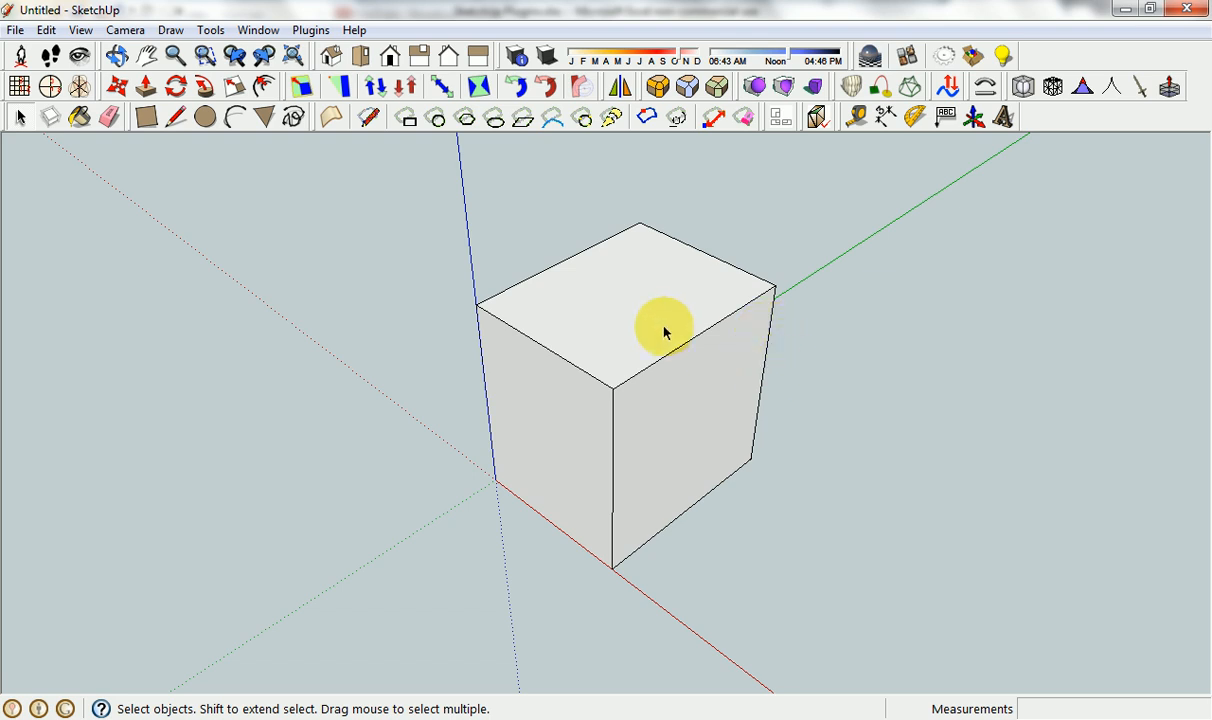
{"action": "left_click", "coordinate": [660, 89]}
{"action": "left_click", "coordinate": [677, 116]}
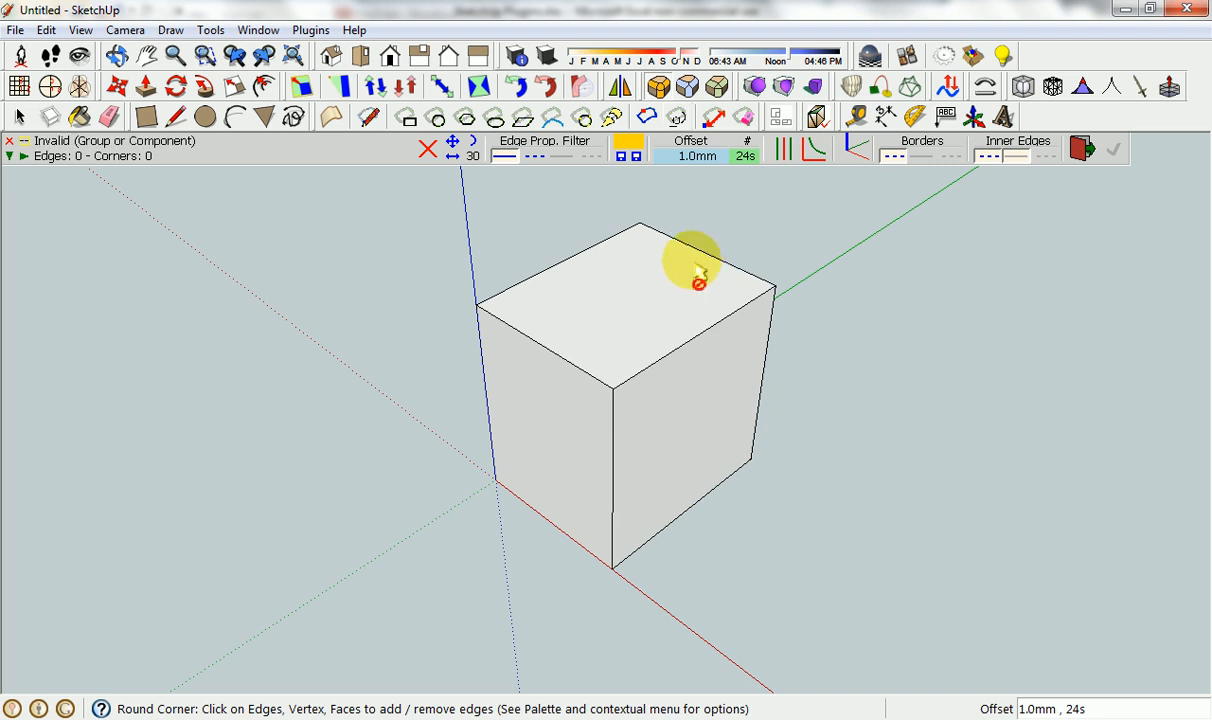
{"action": "left_click", "coordinate": [1079, 150]}
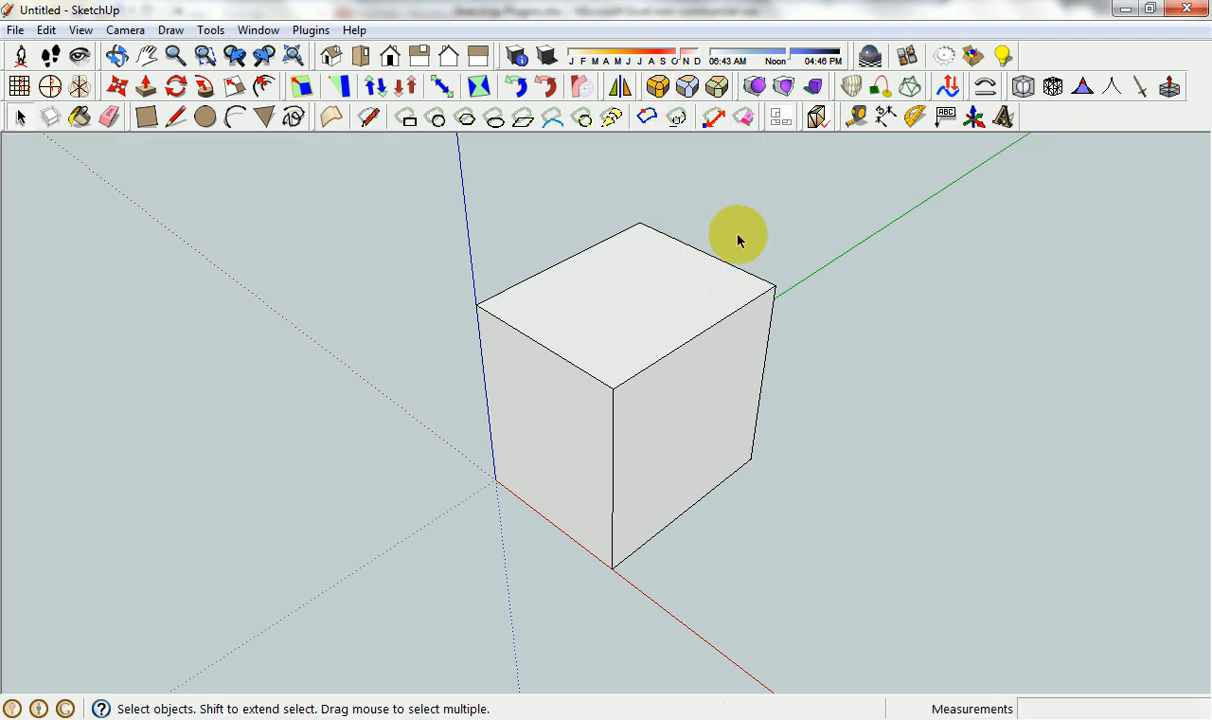
Open the box group and start Round Corner on the four edges of its top face.
{"action": "left_click", "coordinate": [638, 273]}
{"action": "double_click", "coordinate": [636, 290]}
{"action": "left_click", "coordinate": [630, 293]}
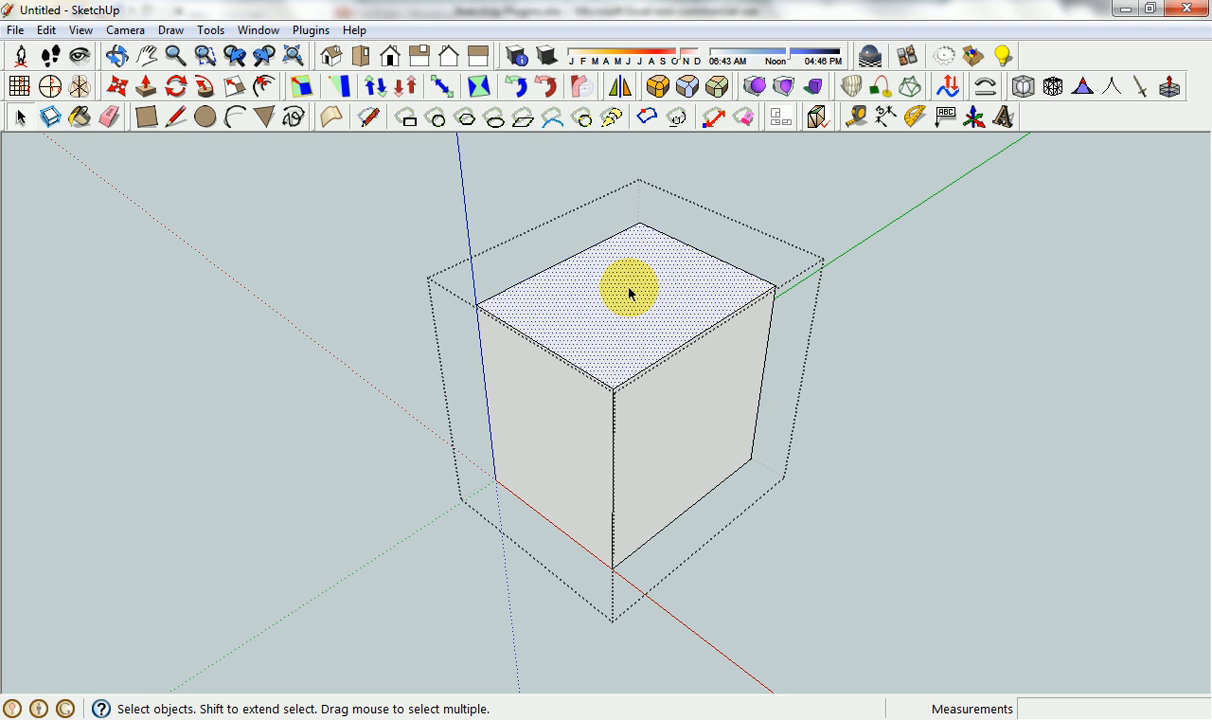
{"action": "left_click", "coordinate": [658, 87]}
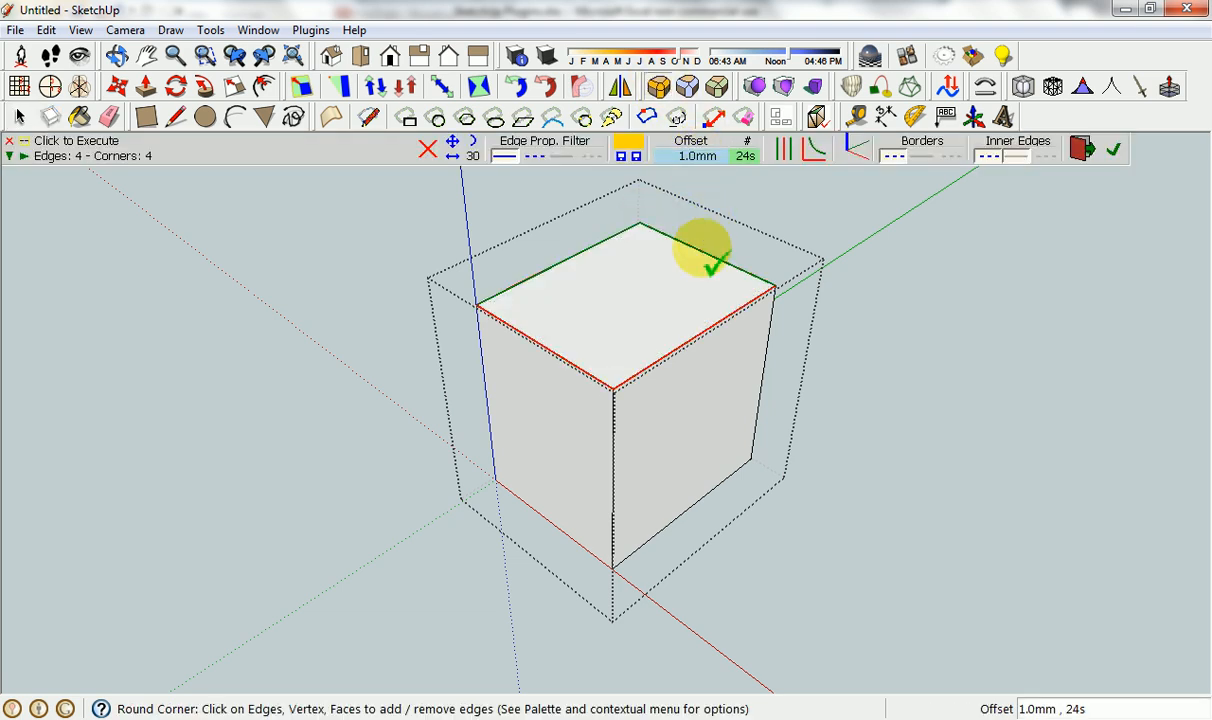
Set the Round Corner offset to 50 mm, round the four top edges of the box, and exit the tool.
{"action": "middle_click_drag", "start_coordinate": [622, 317], "coordinate": [587, 362]}
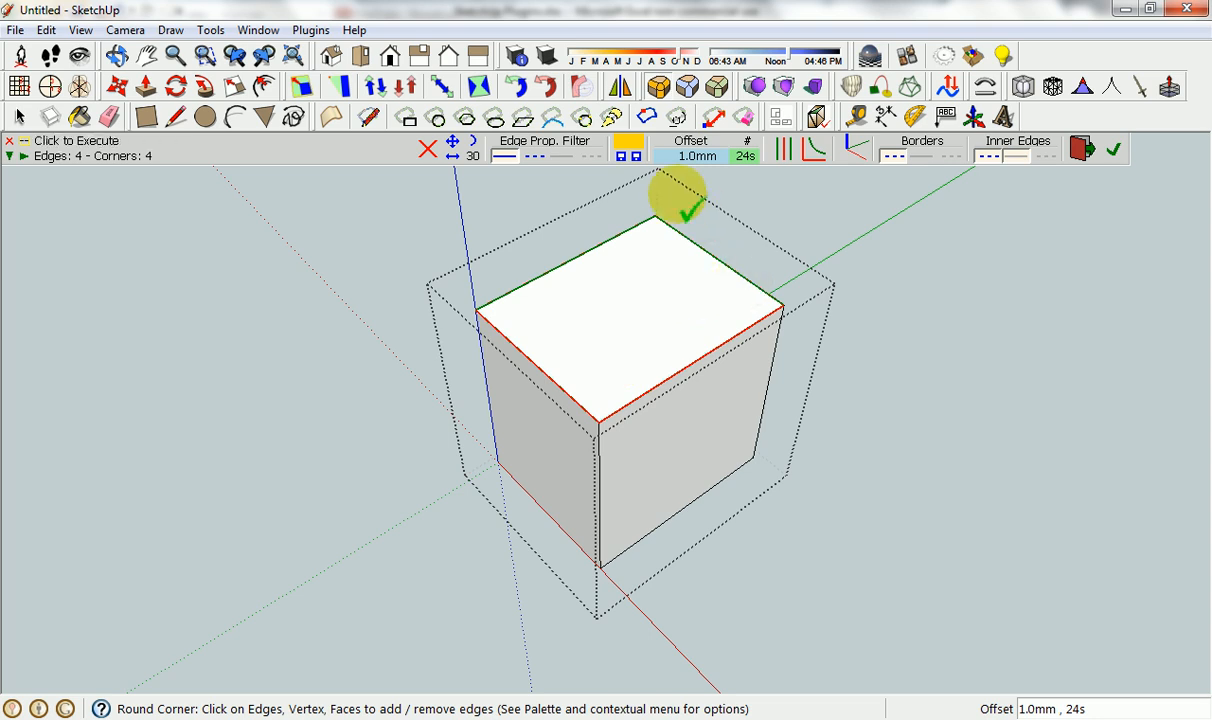
{"action": "left_click", "coordinate": [688, 158]}
{"action": "left_click", "coordinate": [610, 294]}
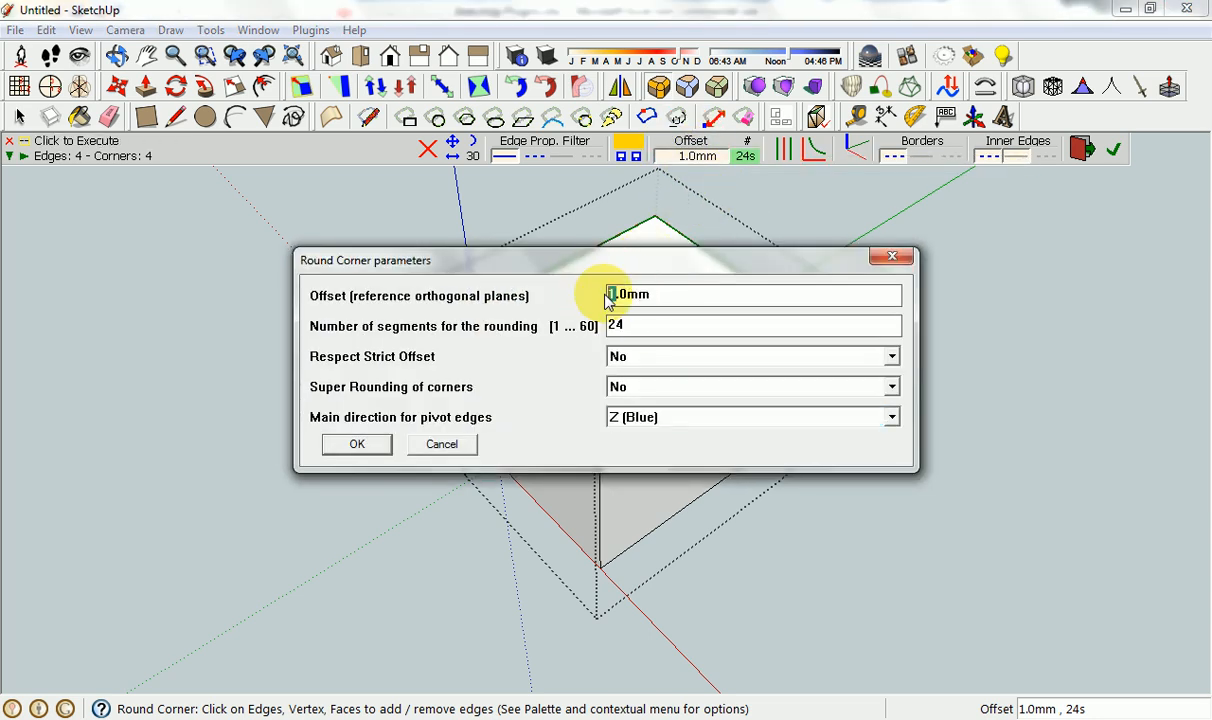
{"action": "type", "text": "0"}
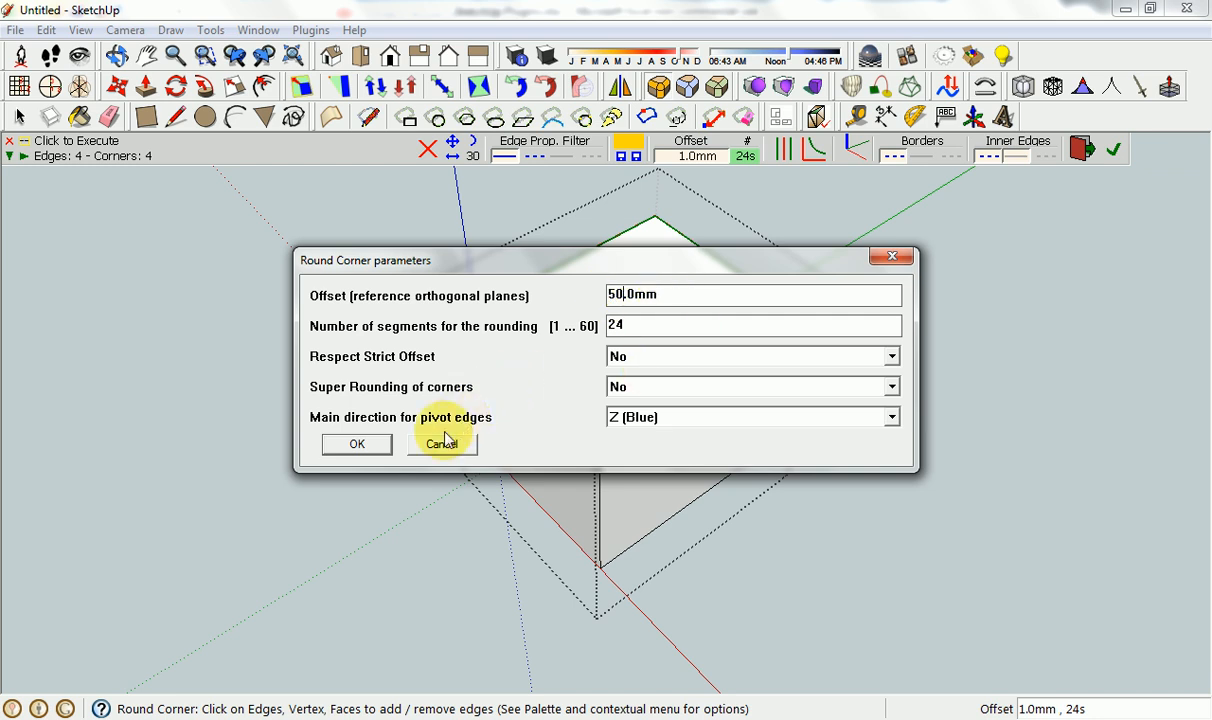
{"action": "left_click", "coordinate": [358, 446]}
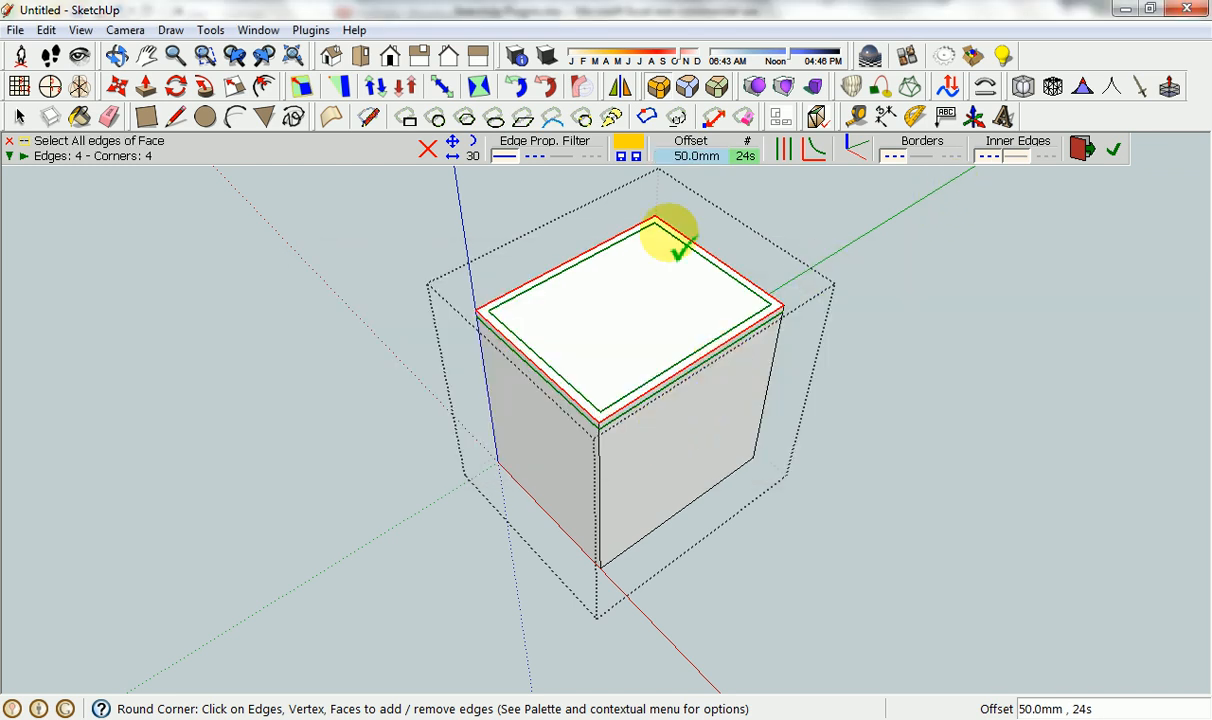
{"action": "left_click", "coordinate": [1113, 149]}
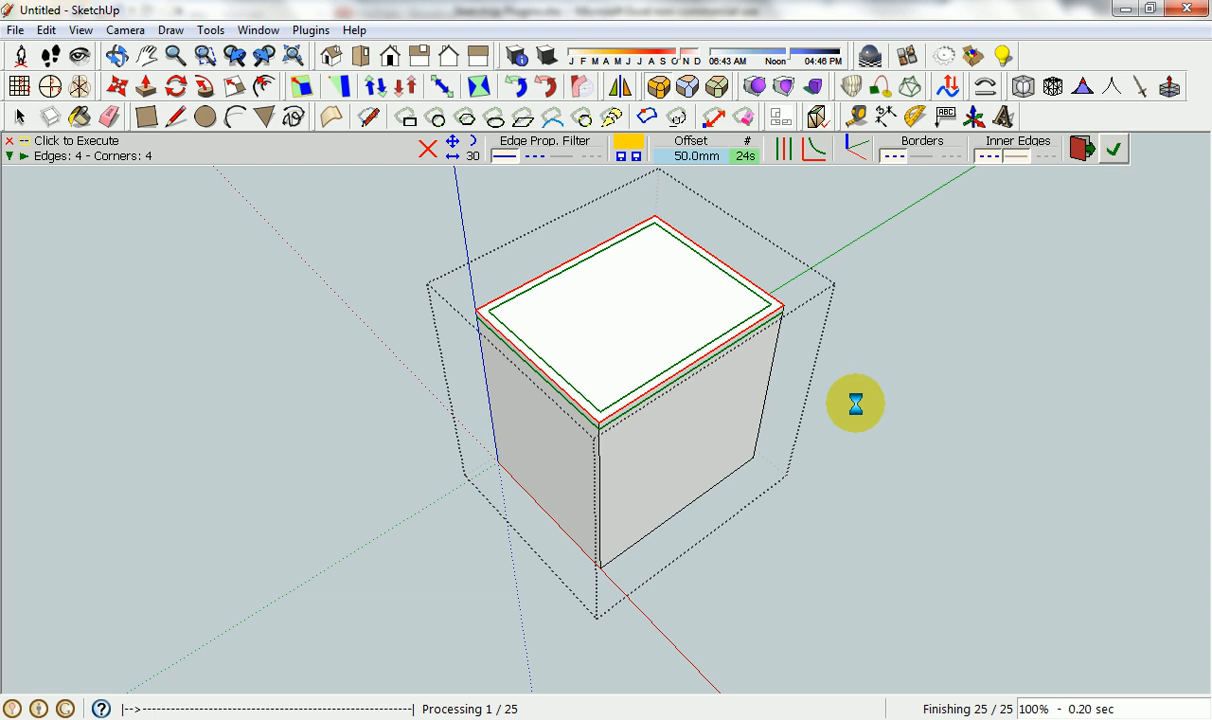
{"action": "left_click", "coordinate": [1080, 149]}
Examine the rounded top edges and corners of the box up close and from several angles.
{"action": "middle_click_drag", "start_coordinate": [705, 420], "coordinate": [787, 262]}
{"action": "scroll", "coordinate": [725, 314], "scroll_direction": "up", "scroll_amount": 5}
{"action": "scroll", "coordinate": [678, 304], "scroll_direction": "up", "scroll_amount": 4}
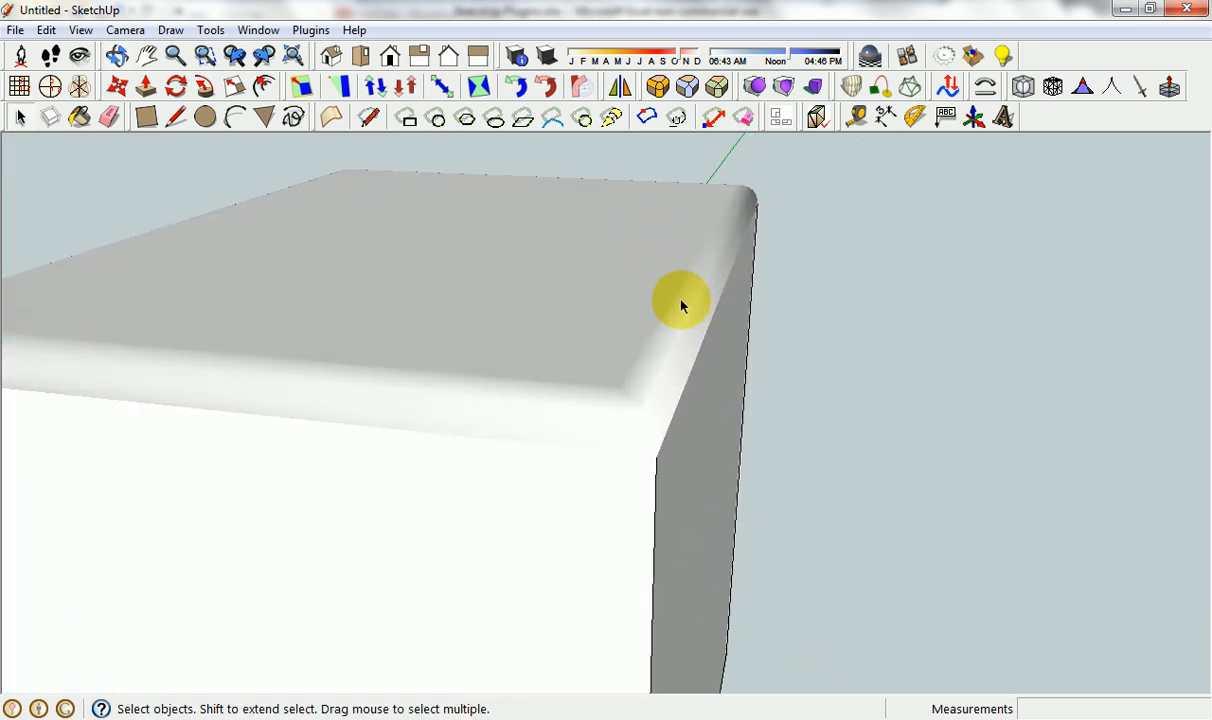
{"action": "middle_click_drag", "start_coordinate": [655, 390], "coordinate": [757, 165]}
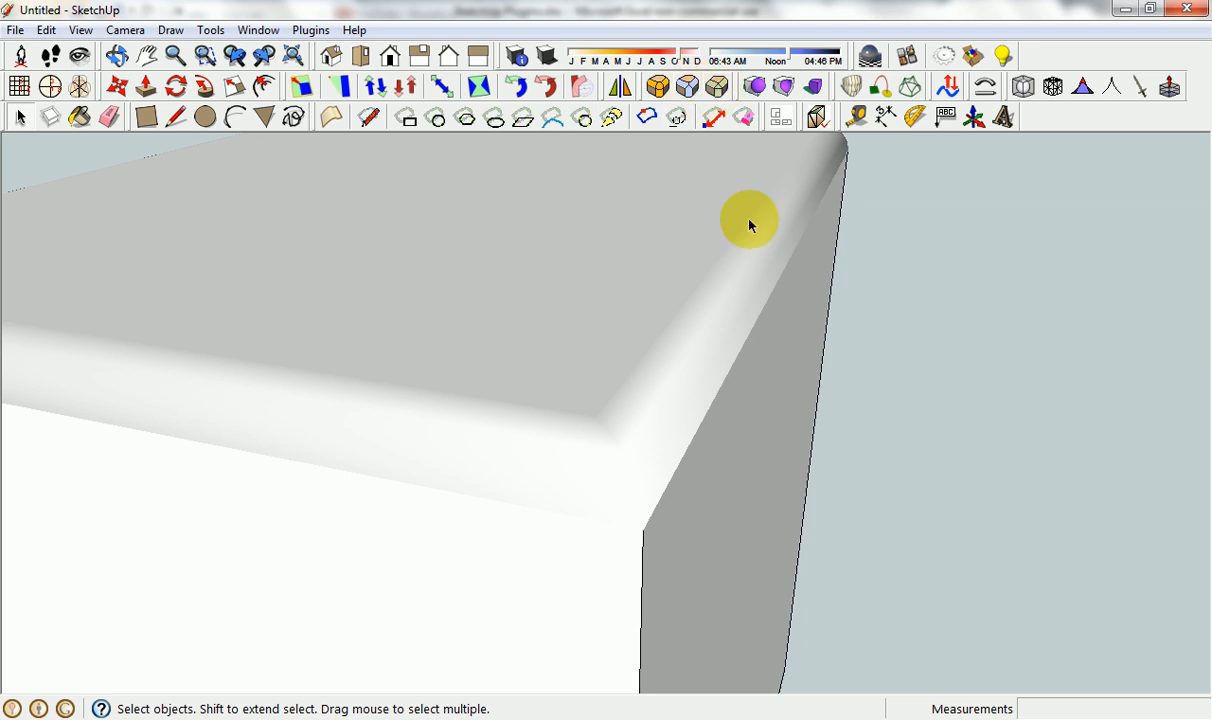
{"action": "scroll", "coordinate": [836, 362], "scroll_direction": "down", "scroll_amount": 3}
{"action": "scroll", "coordinate": [836, 398], "scroll_direction": "down", "scroll_amount": 3}
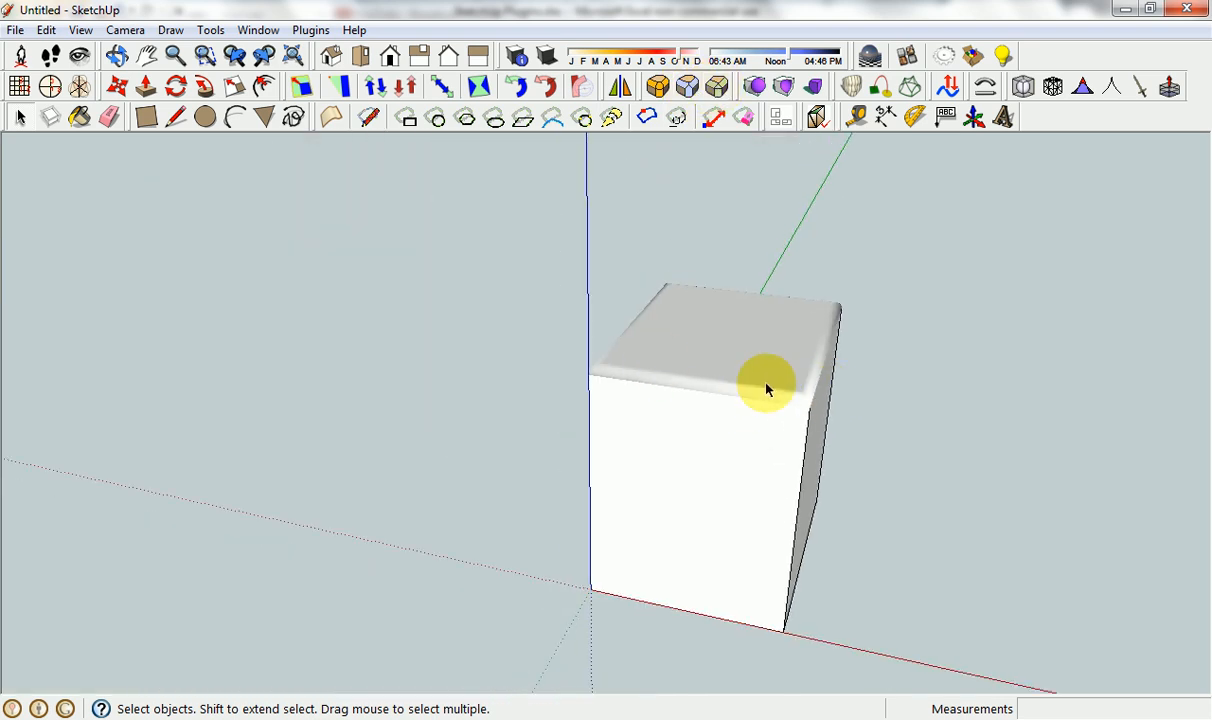
{"action": "middle_click_drag", "start_coordinate": [812, 393], "coordinate": [654, 275]}
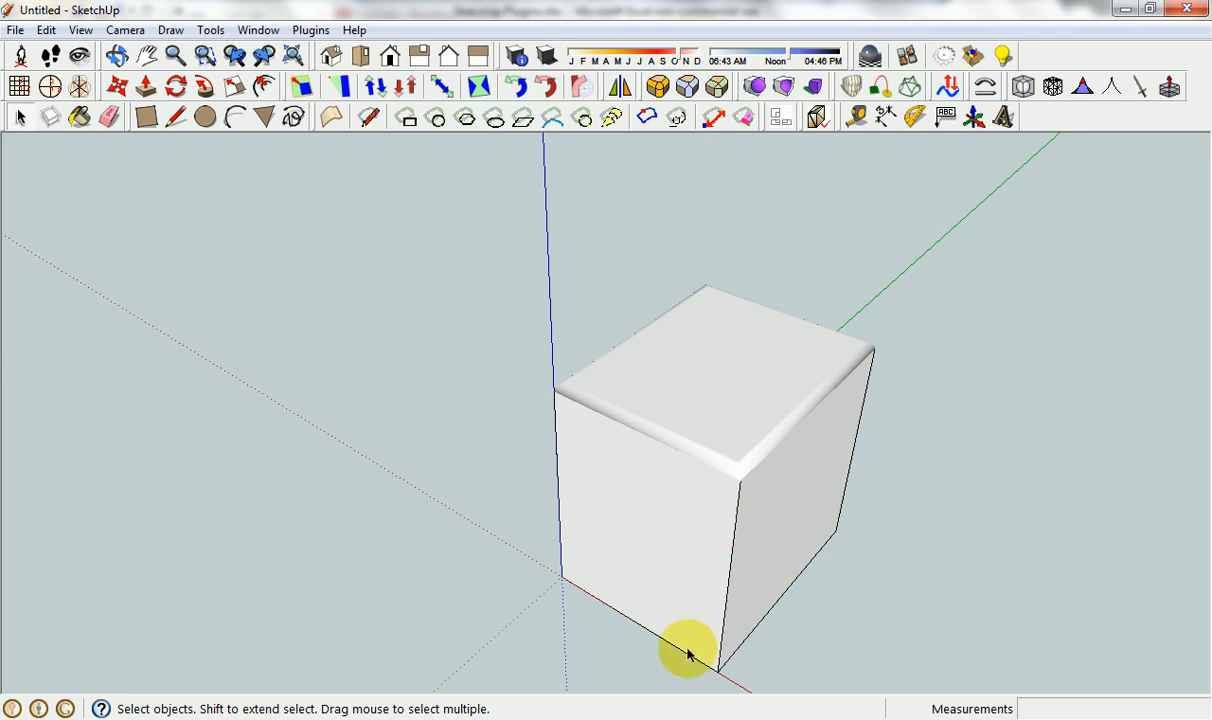
Look up the Curviloft entry in the Excel plugin list and return to SketchUp.
{"action": "left_click", "coordinate": [600, 716]}
{"action": "left_click", "coordinate": [157, 325]}
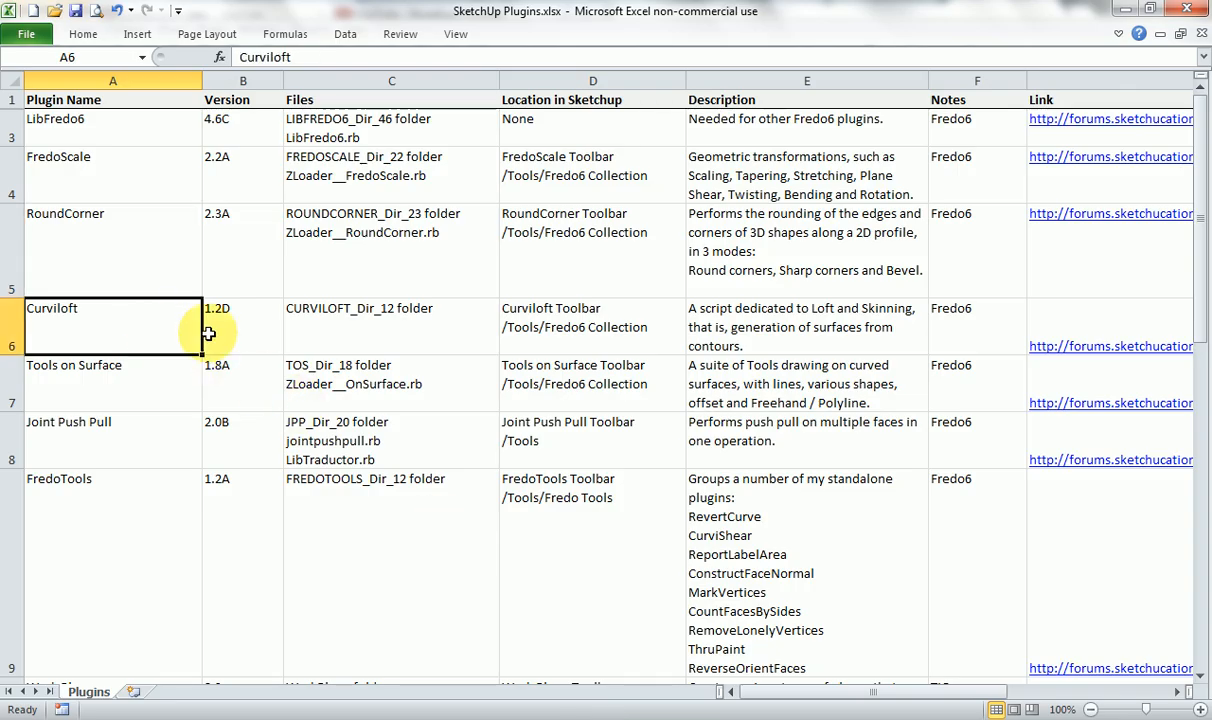
{"action": "left_click", "coordinate": [698, 712]}
Delete the rounded box from the model.
{"action": "scroll", "coordinate": [620, 470], "scroll_direction": "down", "scroll_amount": 2}
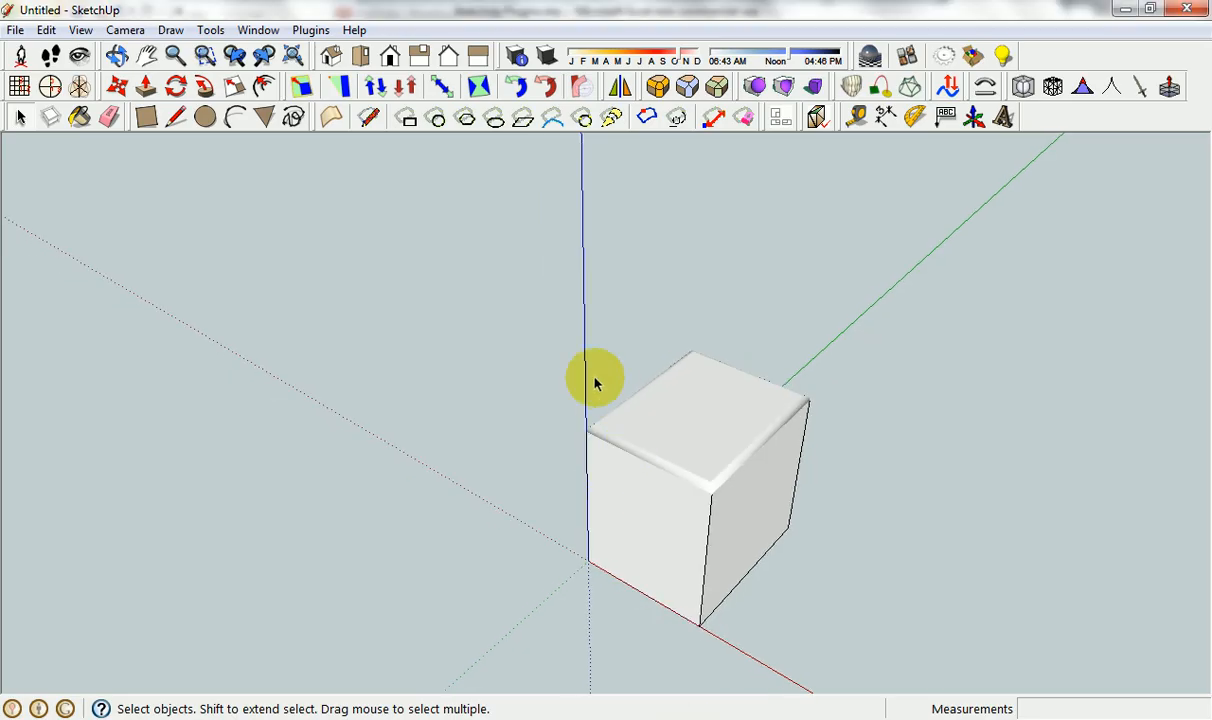
{"action": "mouse_move", "coordinate": [546, 327]}
{"action": "left_mouse_down"}
{"action": "mouse_move", "coordinate": [862, 628]}
{"action": "mouse_move", "coordinate": [866, 648]}
{"action": "left_mouse_up"}
{"action": "key", "text": "Delete"}
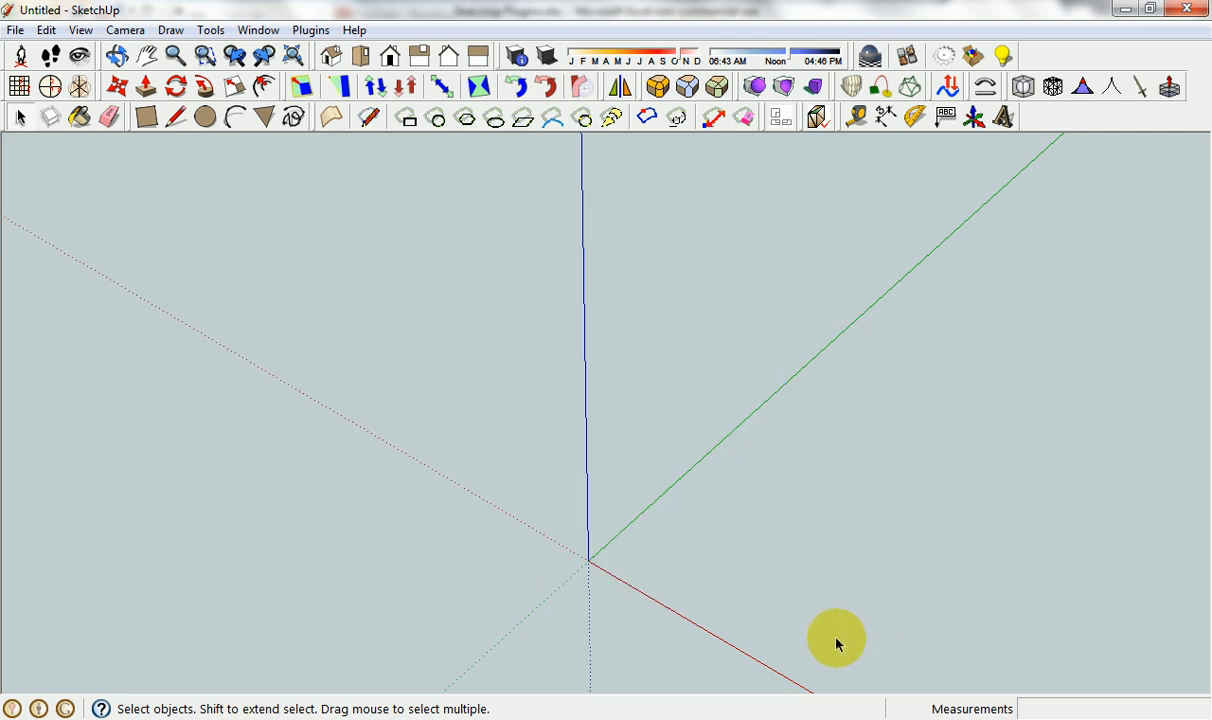
Draw a circle centred on the origin and a larger circle centred on the green axis behind it.
{"action": "left_click", "coordinate": [205, 118]}
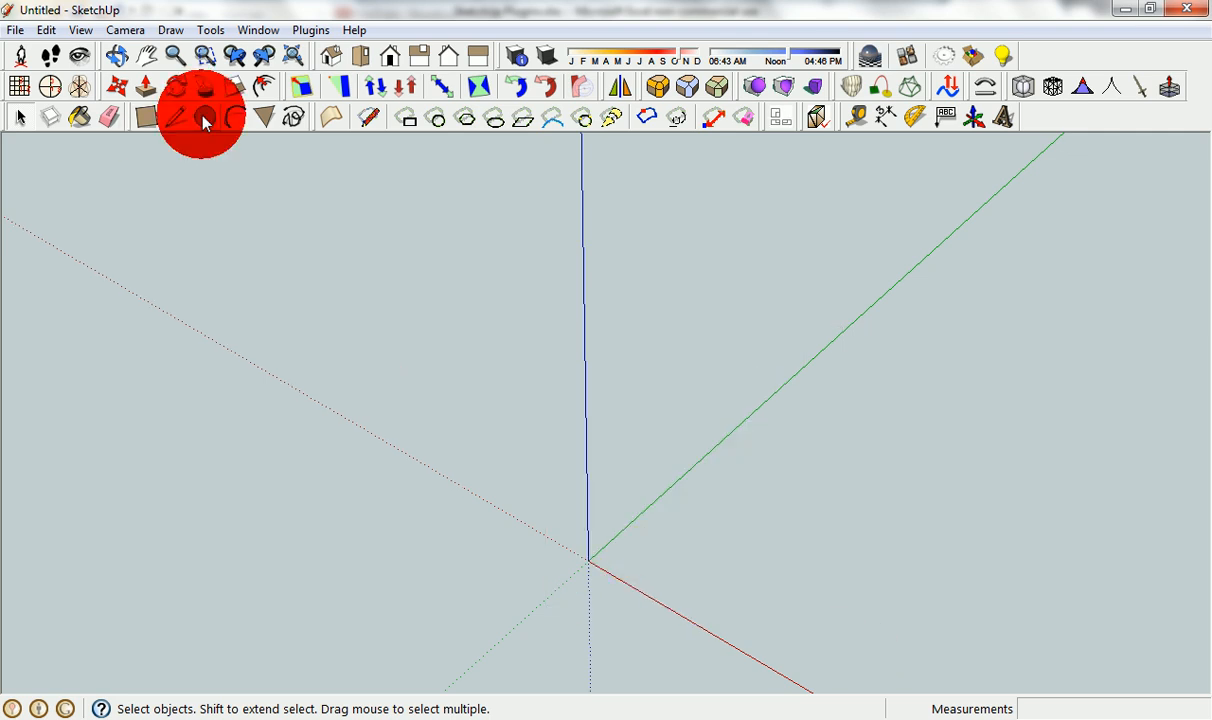
{"action": "left_click", "coordinate": [588, 560]}
{"action": "left_click", "coordinate": [755, 607]}
{"action": "scroll", "coordinate": [709, 548], "scroll_direction": "down", "scroll_amount": 3}
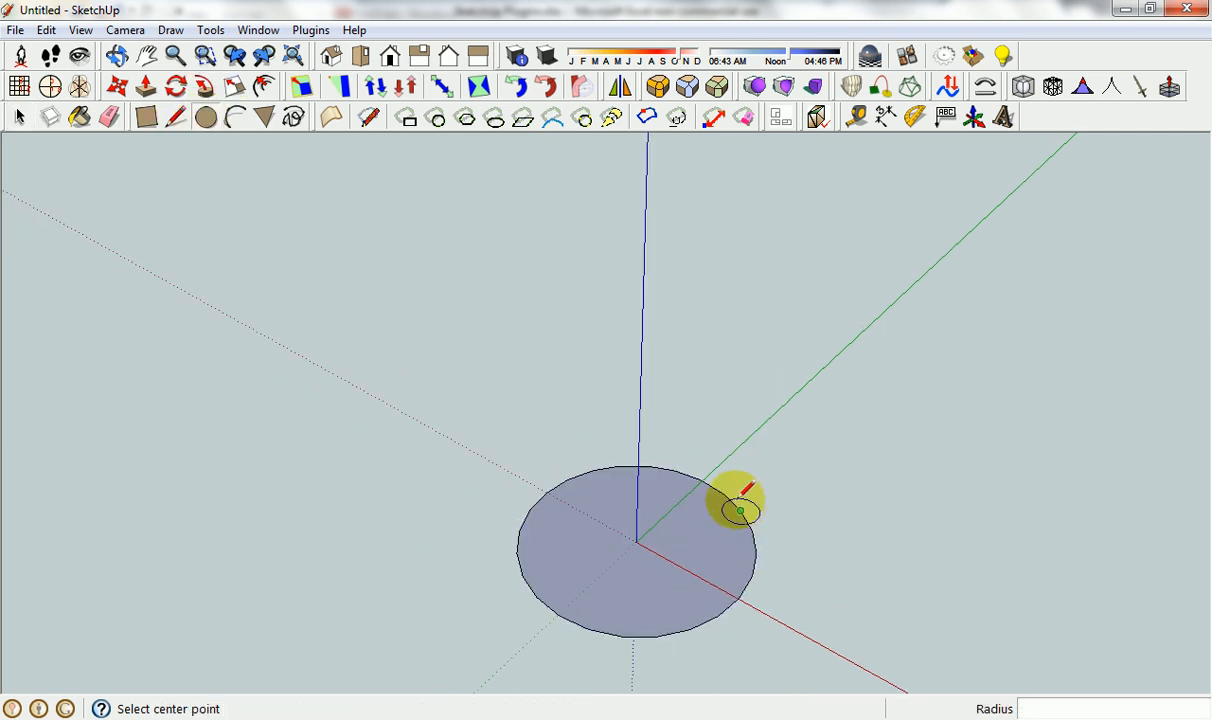
{"action": "left_click", "coordinate": [816, 388]}
{"action": "left_click", "coordinate": [940, 455]}
Move the larger circle with its face vertically upward by about 4330 mm and clear the selection.
{"action": "key", "text": "m"}
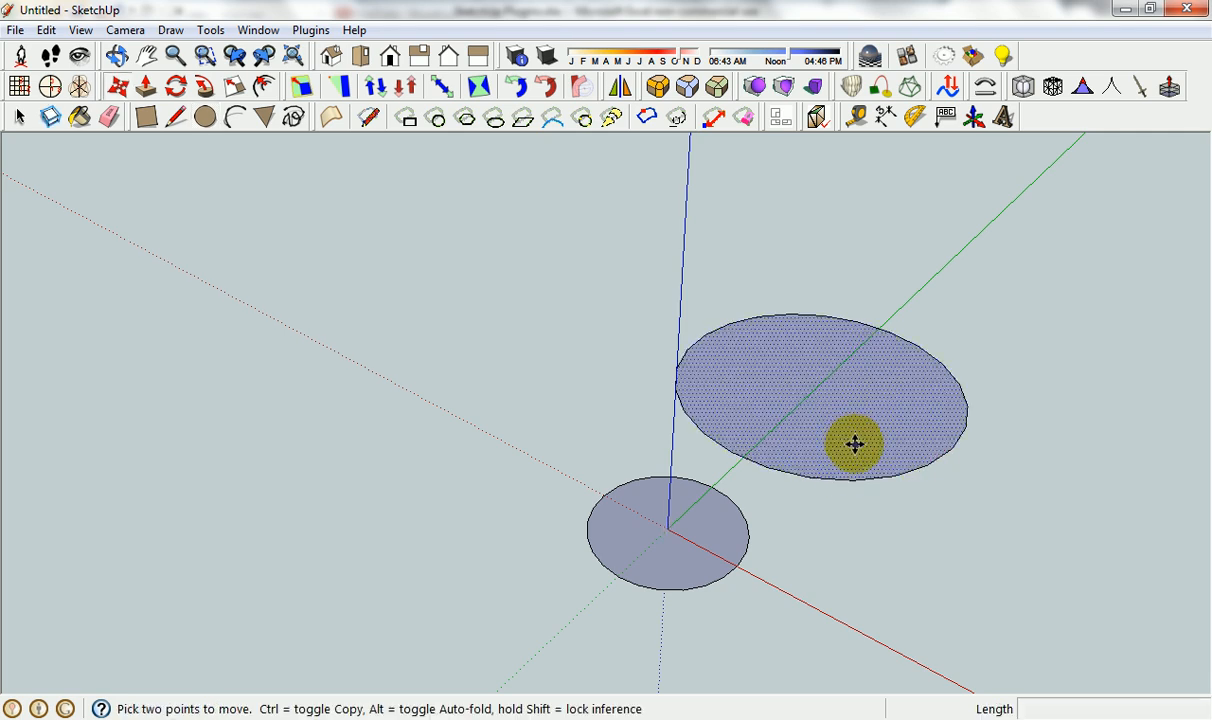
{"action": "key", "text": "space"}
{"action": "double_click", "coordinate": [834, 439]}
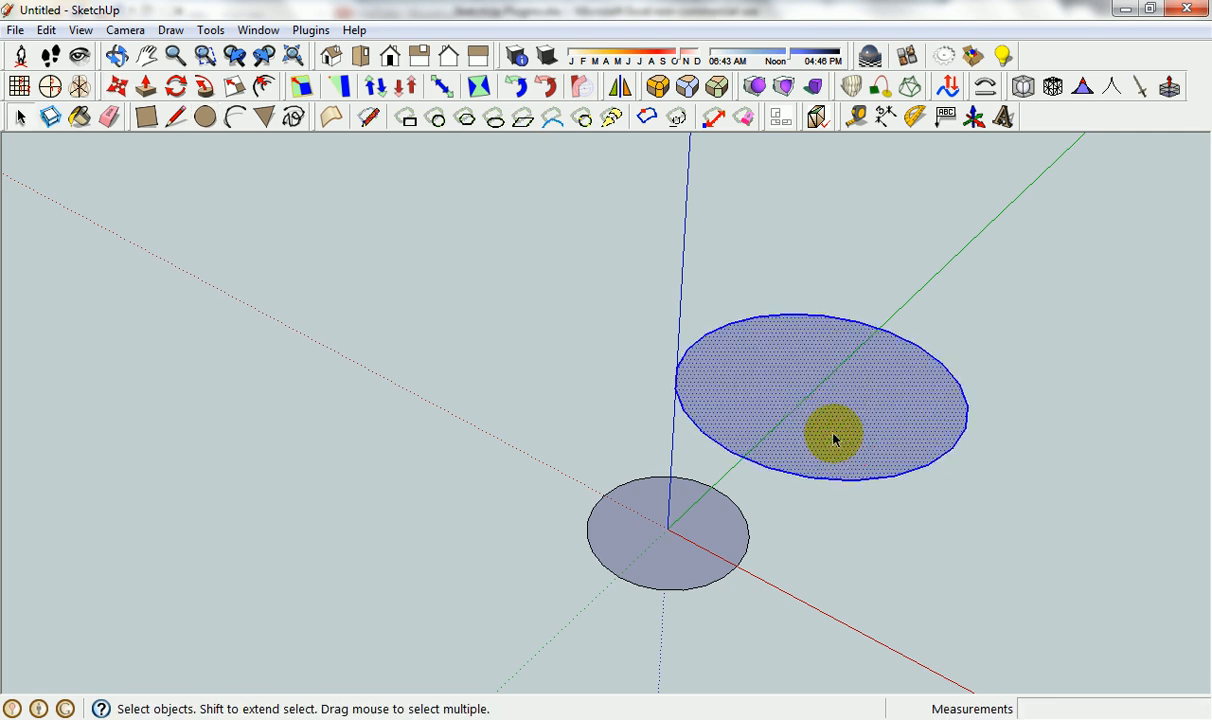
{"action": "key", "text": "m"}
{"action": "left_click", "coordinate": [836, 447]}
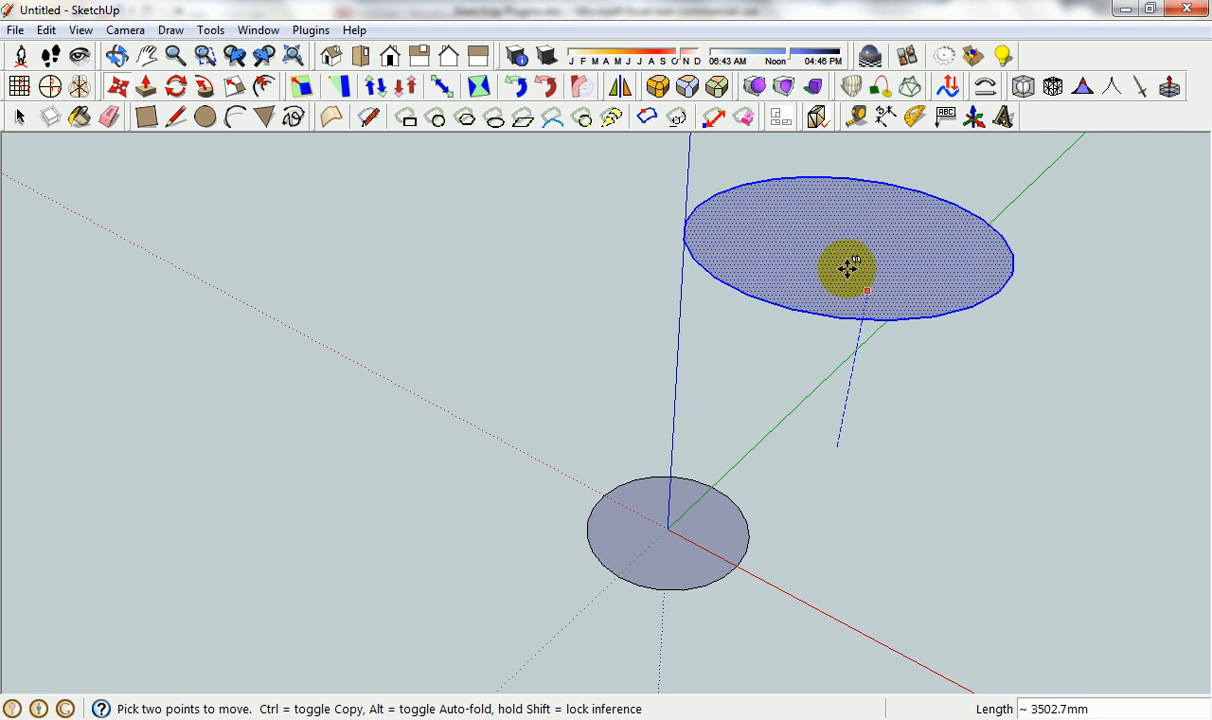
{"action": "left_click", "coordinate": [849, 243]}
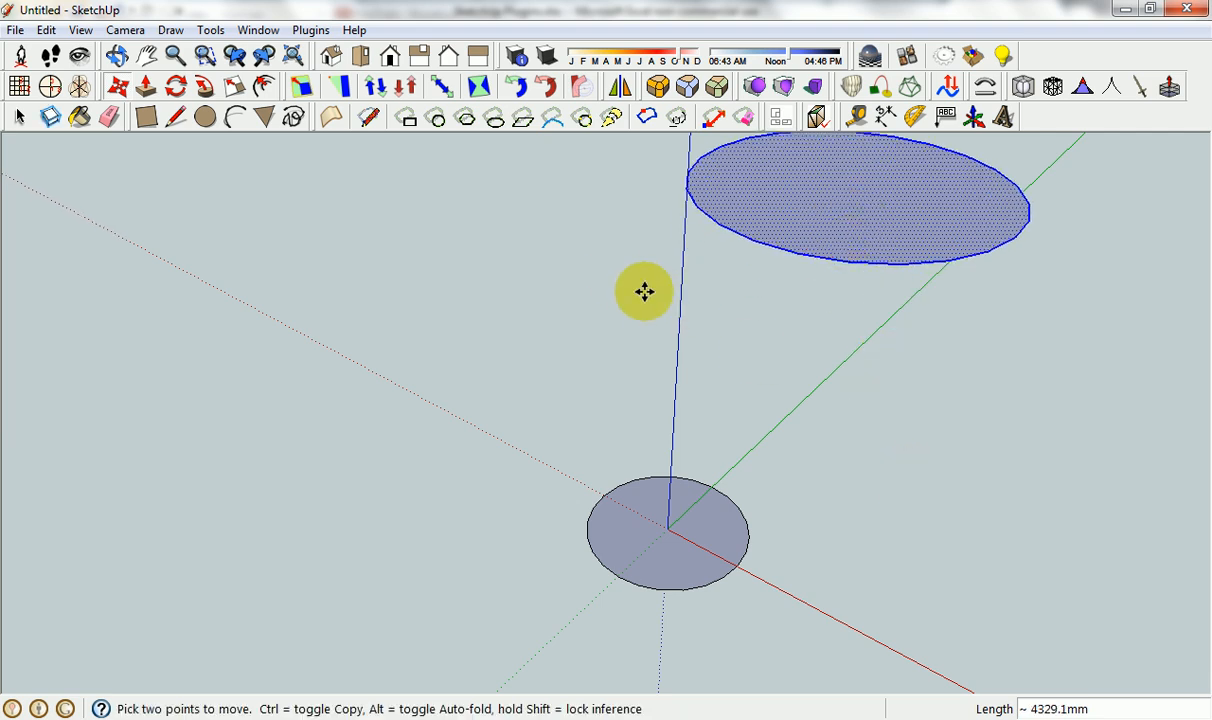
{"action": "key", "text": "space"}
{"action": "left_click", "coordinate": [612, 262]}
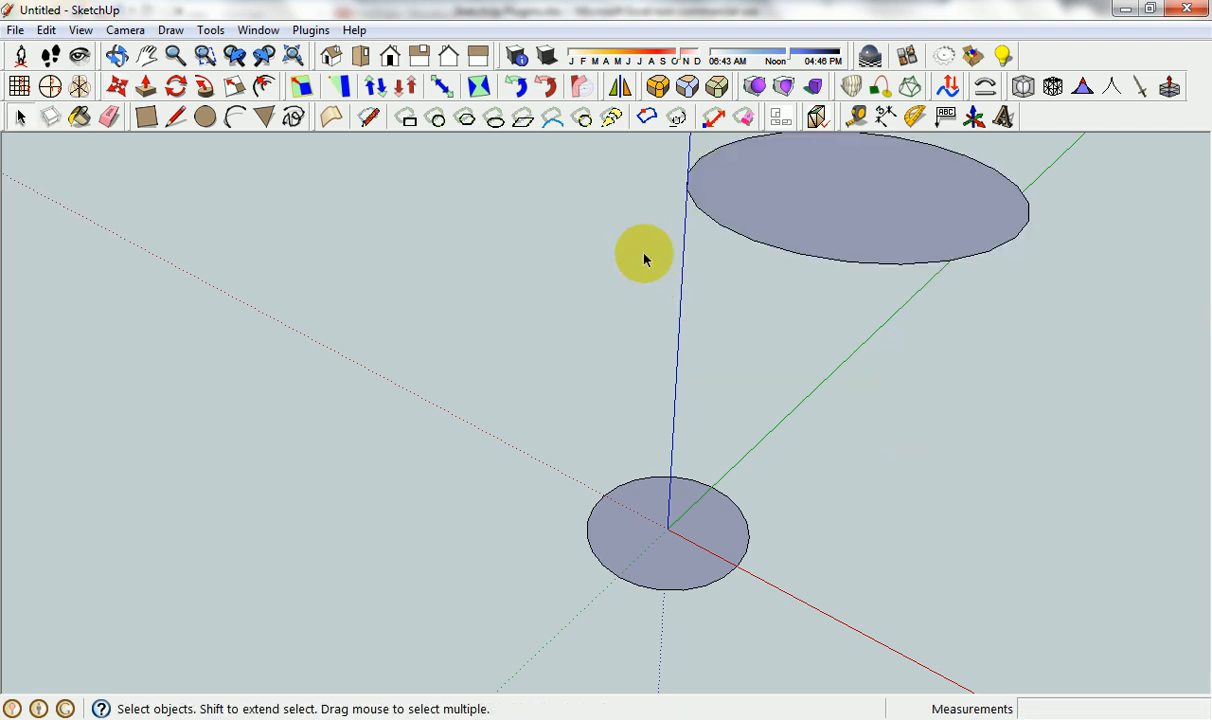
{"action": "left_click", "coordinate": [884, 92]}
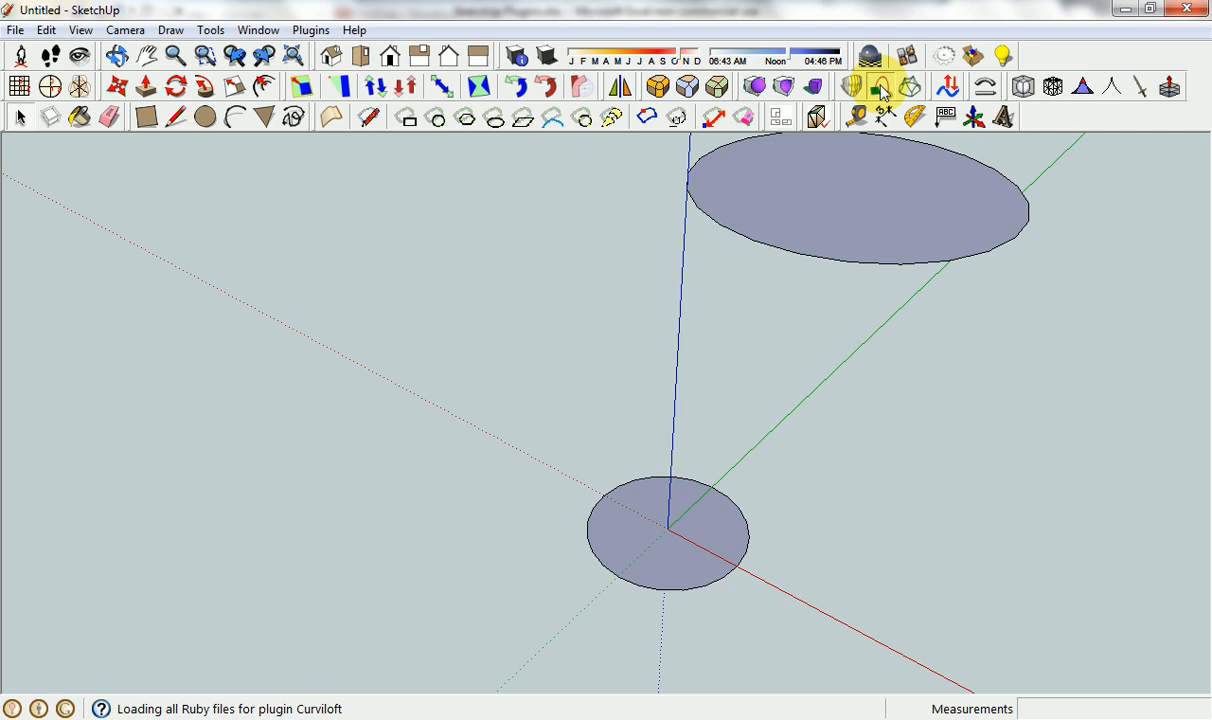
{"action": "left_click", "coordinate": [822, 263]}
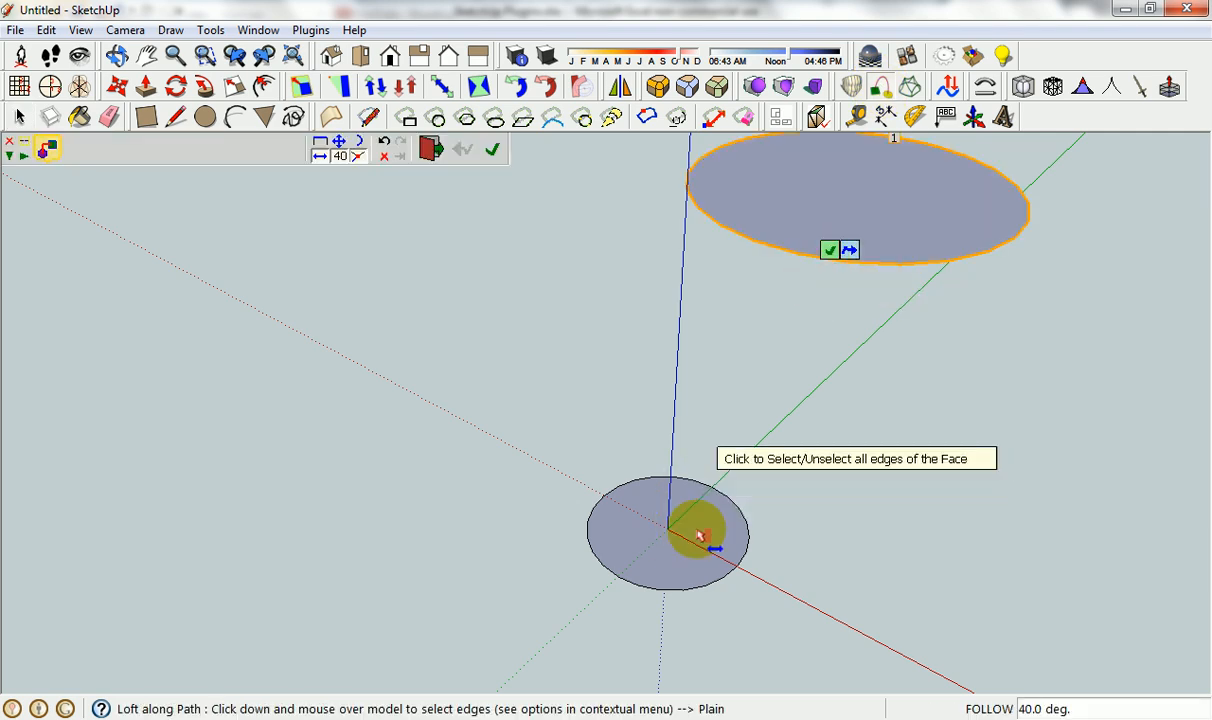
{"action": "left_click", "coordinate": [686, 589]}
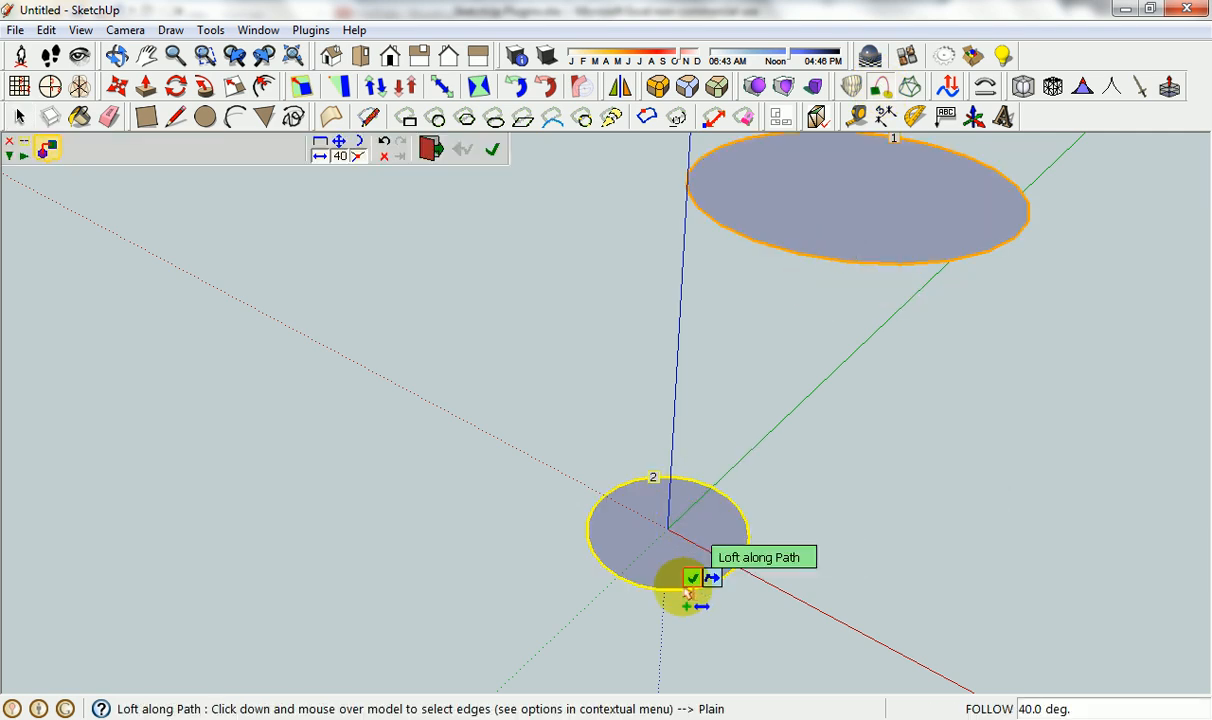
{"action": "left_click", "coordinate": [493, 152]}
{"action": "left_click", "coordinate": [897, 149]}
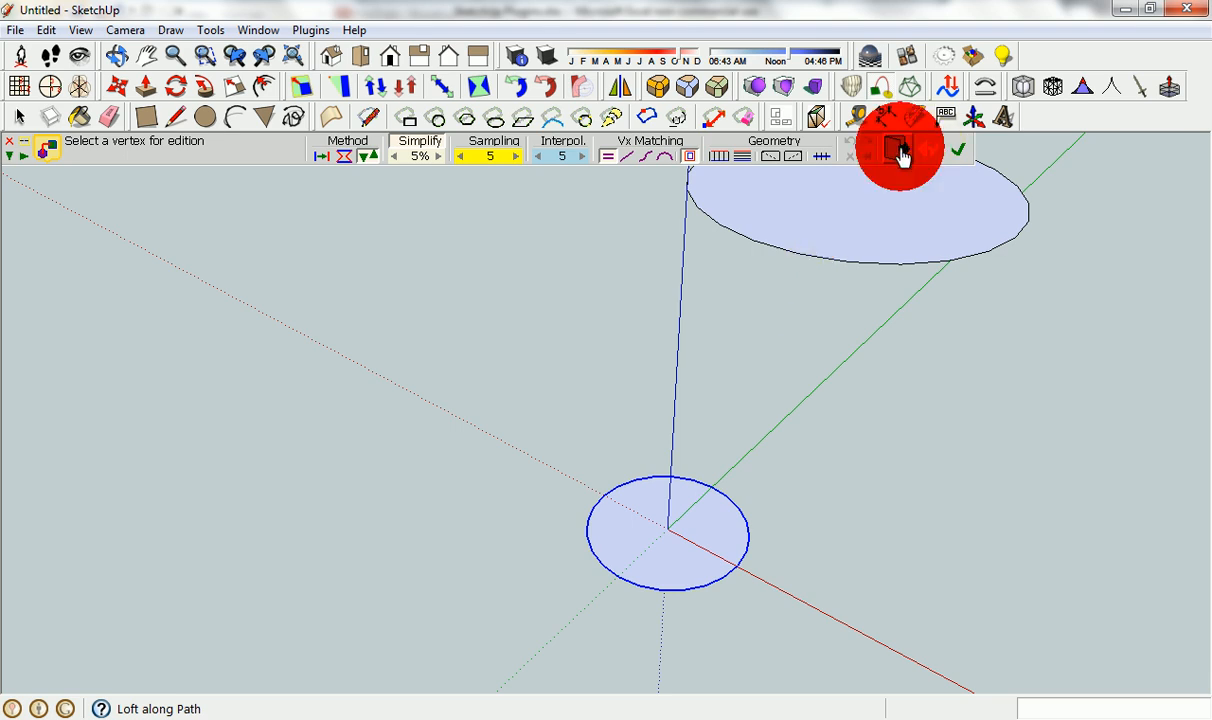
Use Curviloft's Loft by Spline with the upper and lower circles as contours and generate the loft preview.
{"action": "left_click", "coordinate": [851, 87]}
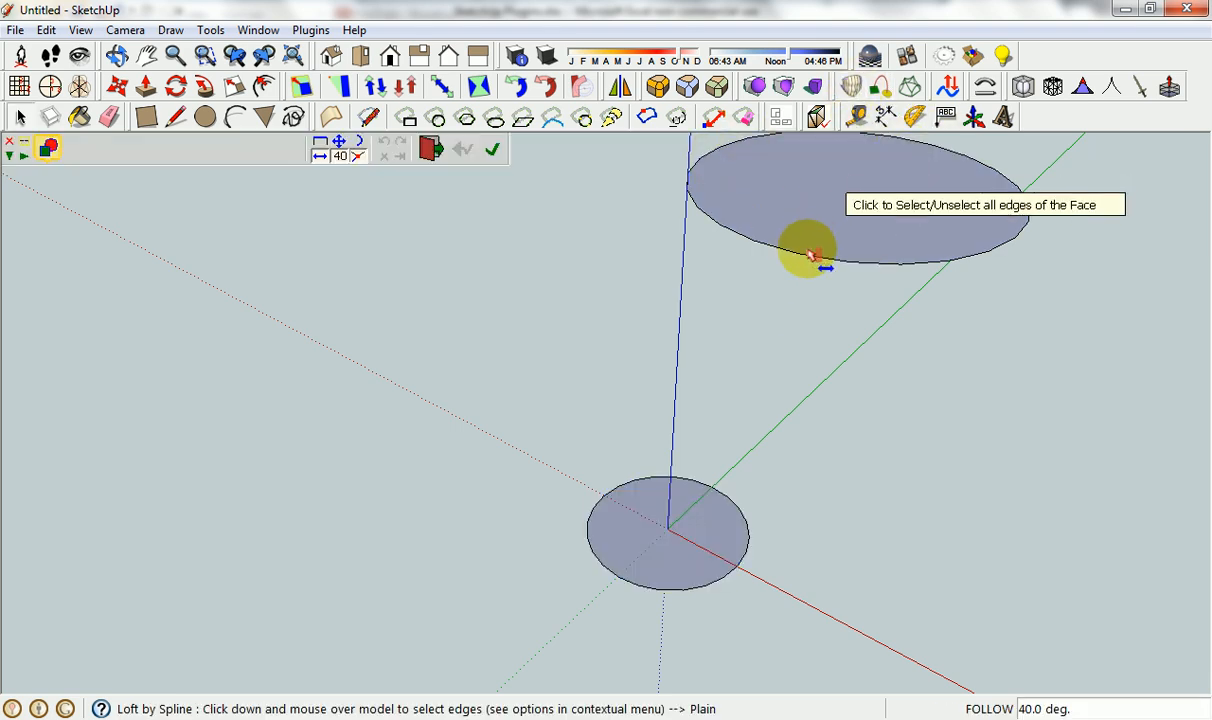
{"action": "left_click", "coordinate": [812, 252]}
{"action": "left_click", "coordinate": [650, 584]}
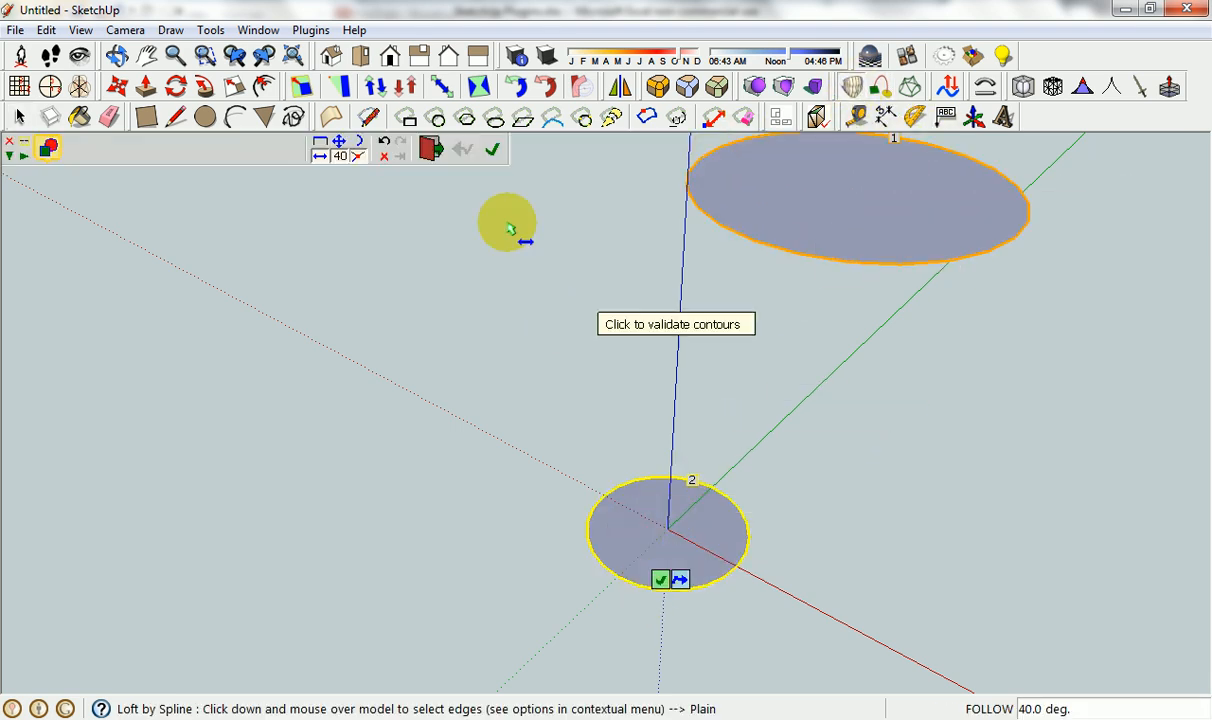
{"action": "left_click", "coordinate": [493, 152]}
{"action": "middle_click", "coordinate": [787, 306]}
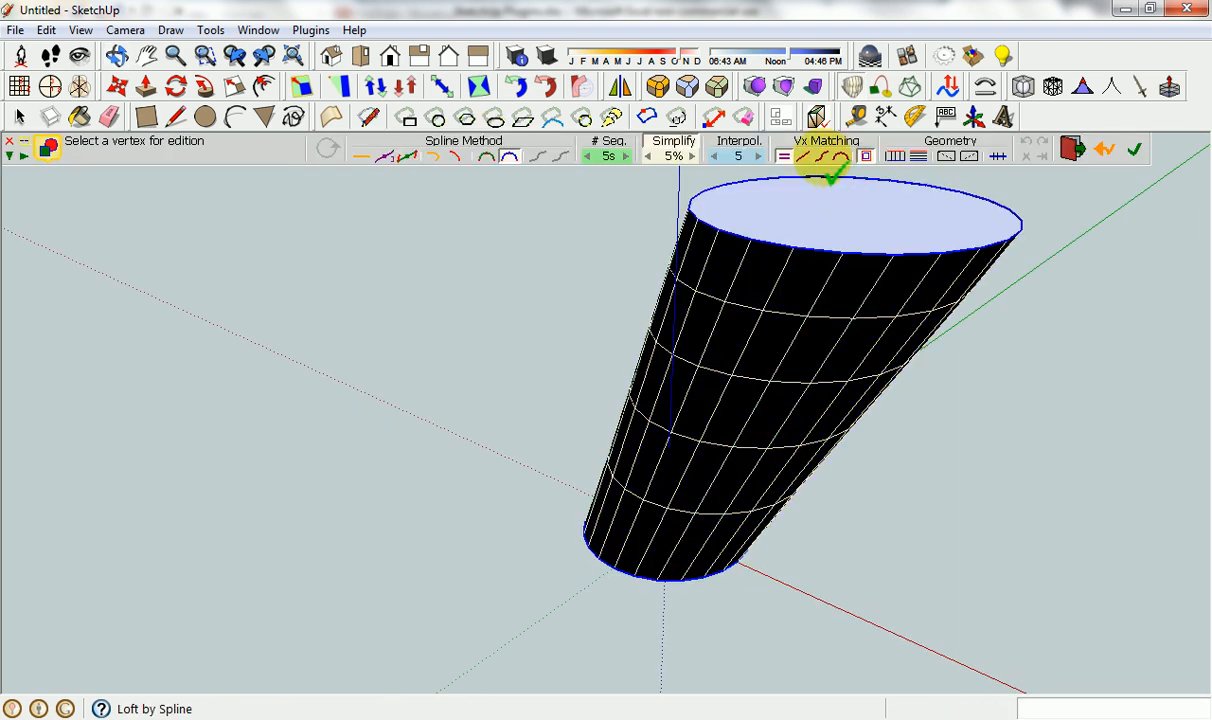
Open the properties of the loft junction and switch its vertex matching to the S-shaped curve option.
{"action": "left_click", "coordinate": [840, 158]}
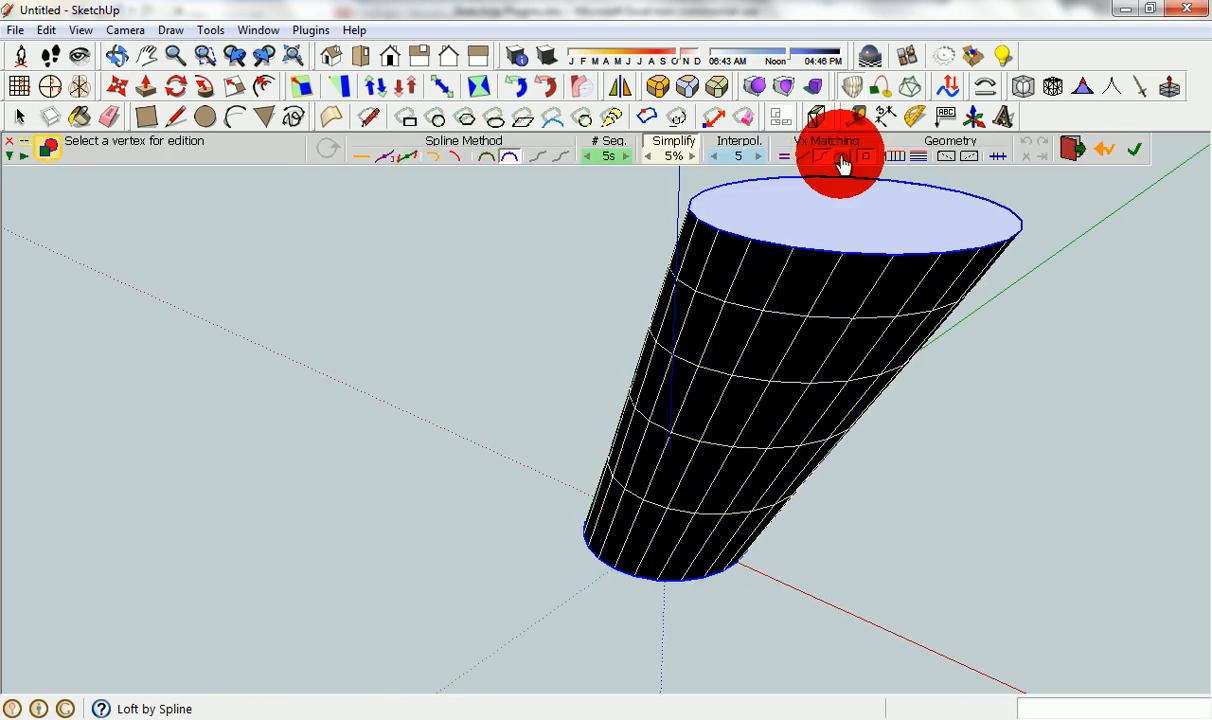
{"action": "left_click", "coordinate": [786, 312]}
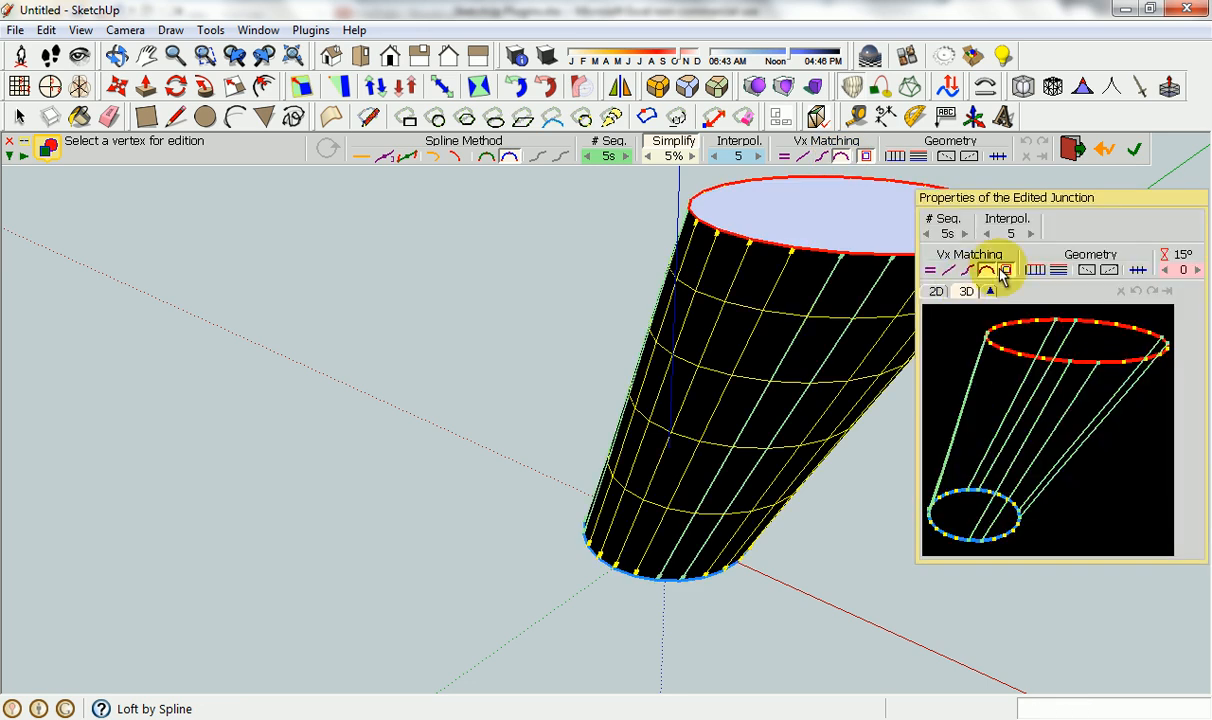
{"action": "left_click", "coordinate": [968, 270]}
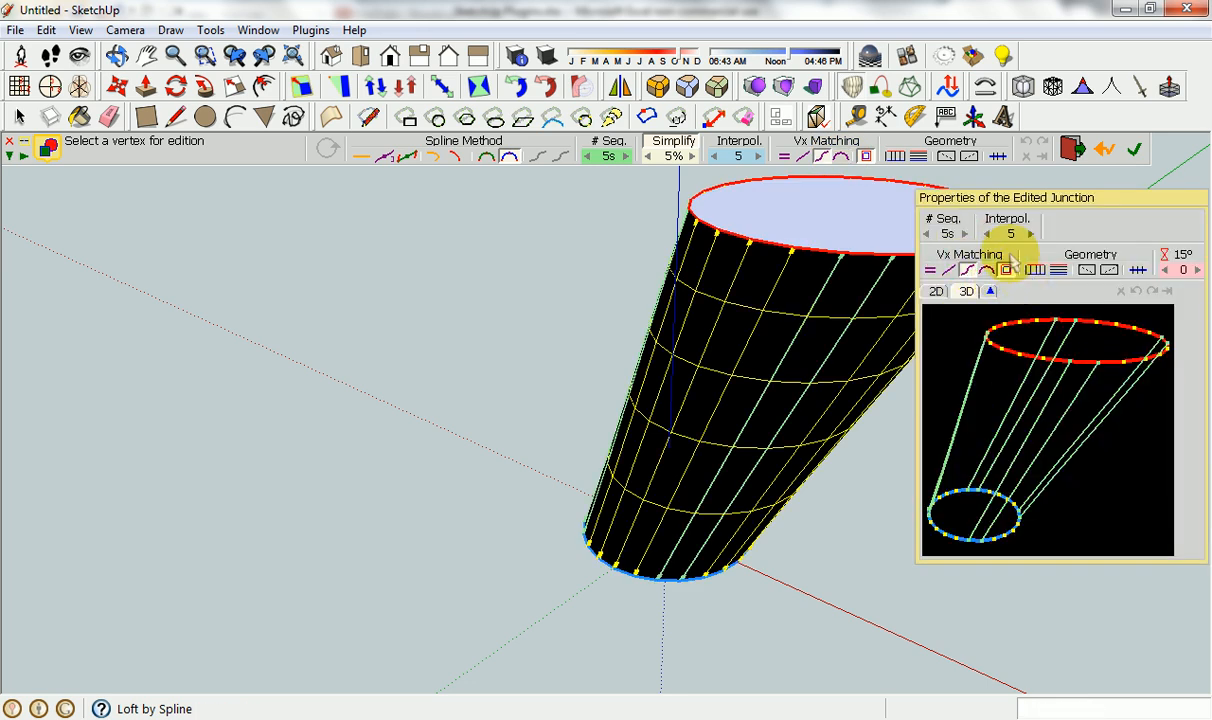
Twist the loft junction by 4 increments of 15° and generate the final surface.
{"action": "left_click", "coordinate": [1198, 270]}
{"action": "left_click", "coordinate": [1198, 270]}
{"action": "left_click", "coordinate": [1198, 270]}
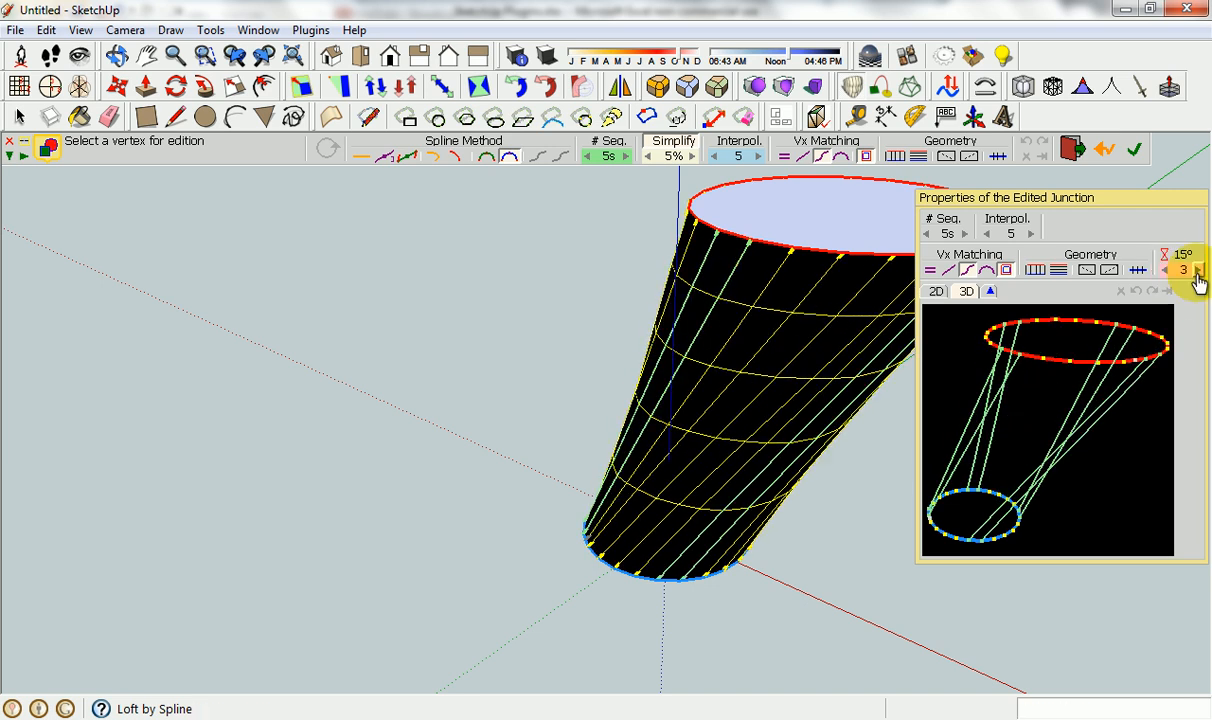
{"action": "left_click", "coordinate": [1198, 270]}
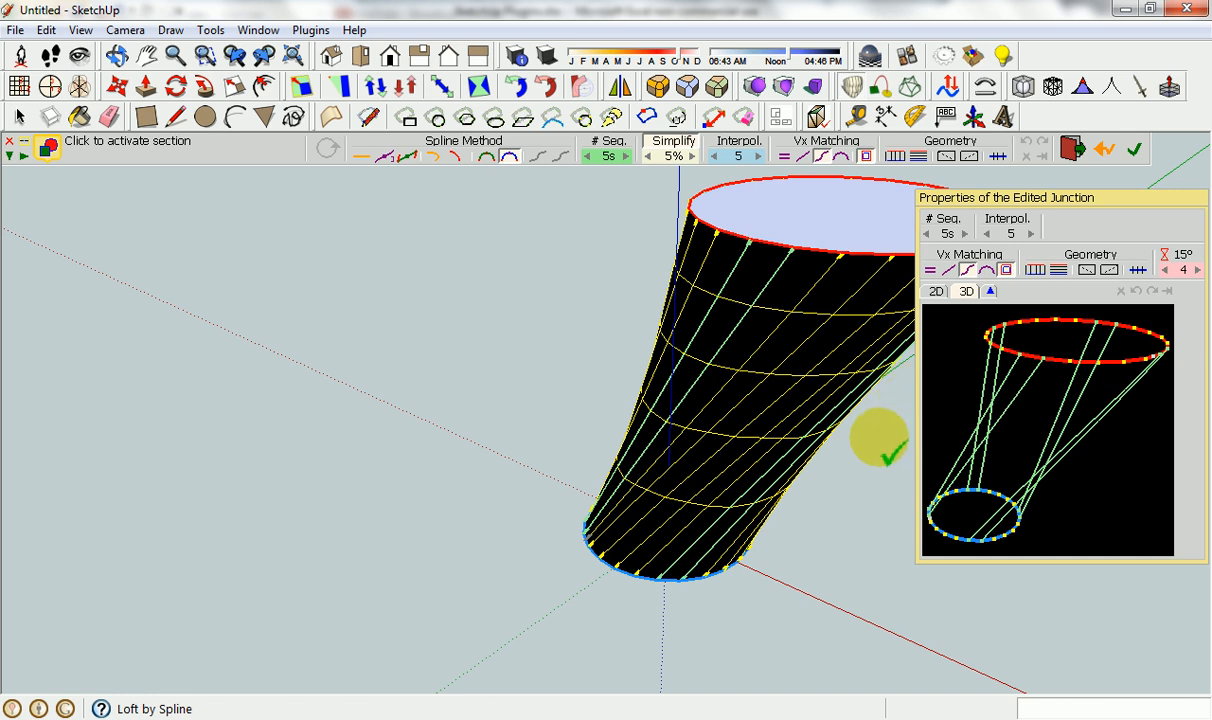
{"action": "left_click", "coordinate": [887, 450]}
{"action": "left_click", "coordinate": [322, 143]}
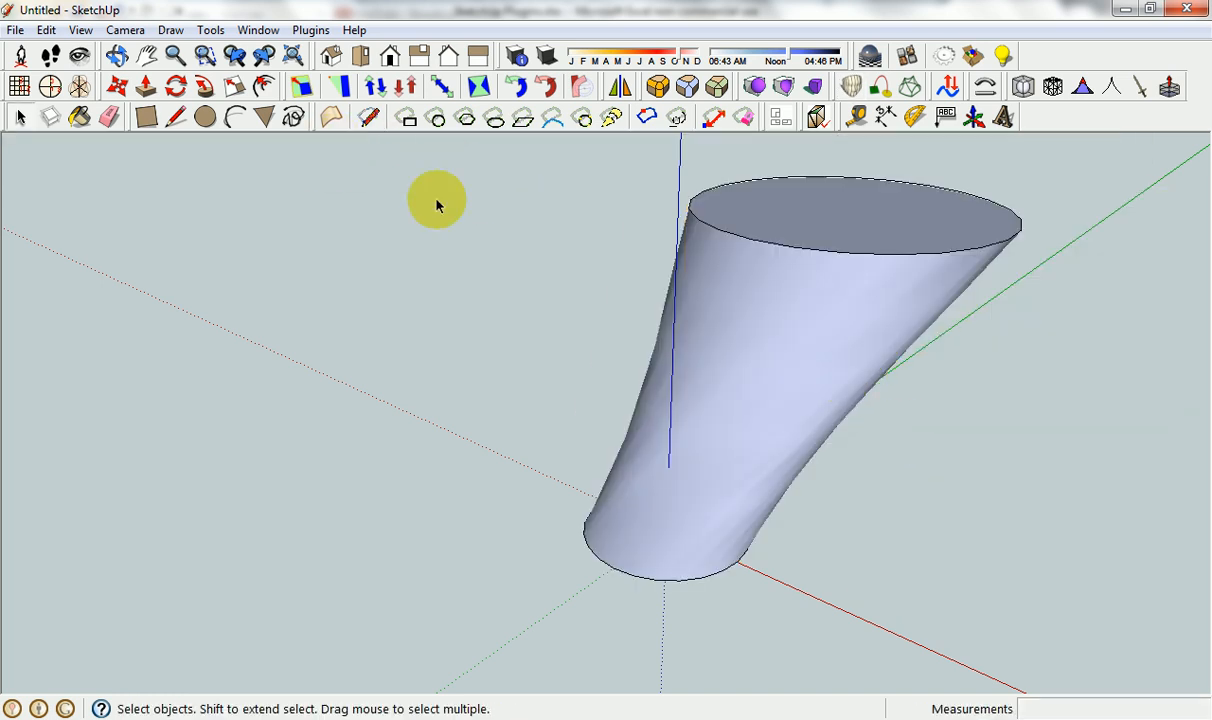
Inspect the twisted loft, then look up the Tools on Surface entry in the Excel plugin list.
{"action": "scroll", "coordinate": [584, 263], "scroll_direction": "down", "scroll_amount": 5}
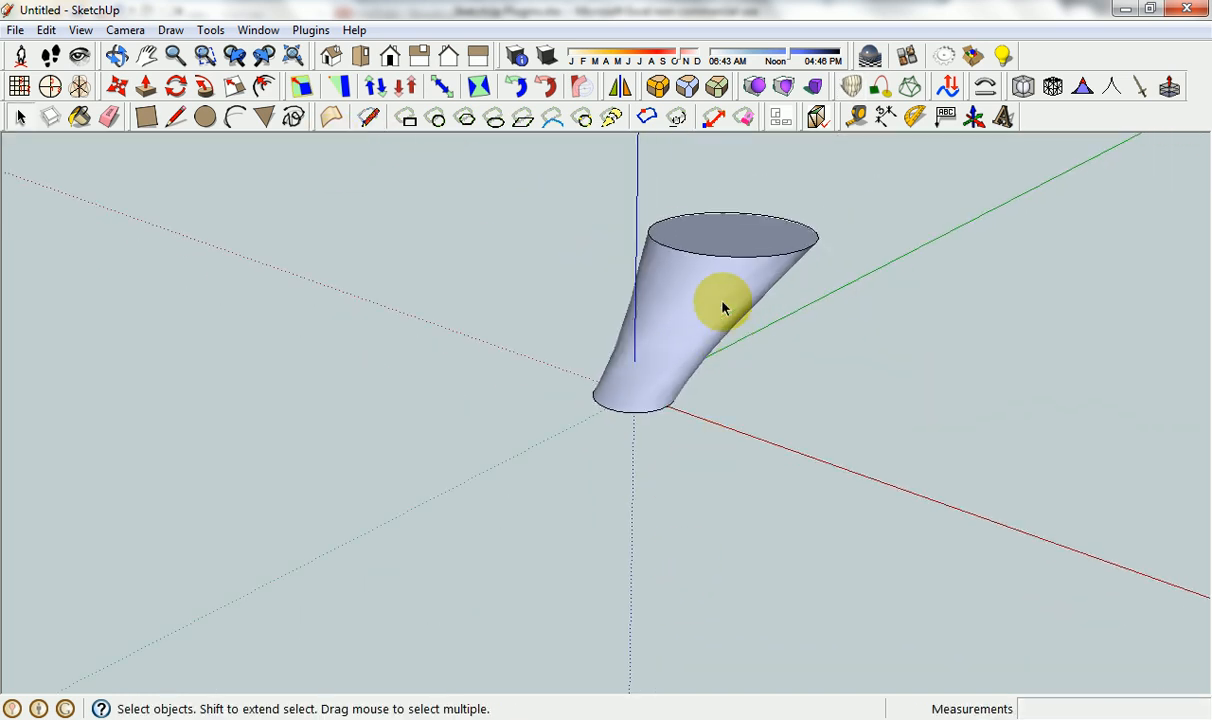
{"action": "middle_click_drag", "start_coordinate": [724, 307], "coordinate": [668, 406]}
{"action": "scroll", "coordinate": [652, 446], "scroll_direction": "up", "scroll_amount": 2}
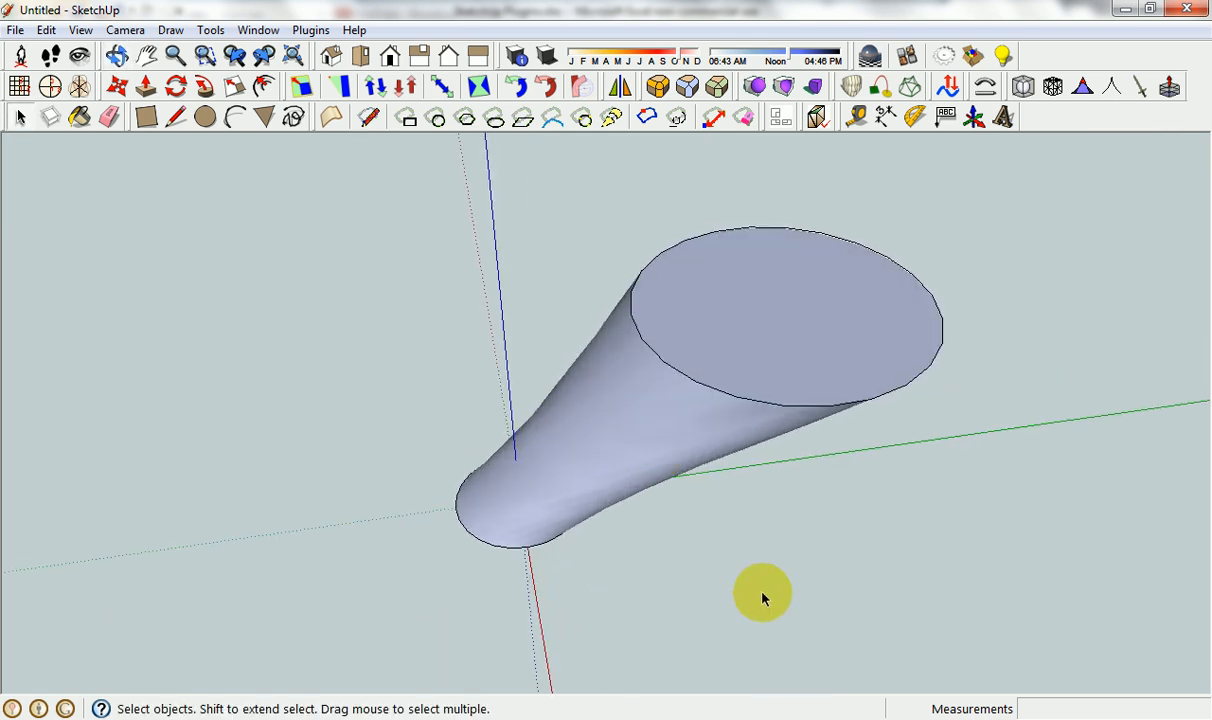
{"action": "left_click", "coordinate": [606, 718]}
{"action": "left_click", "coordinate": [158, 387]}
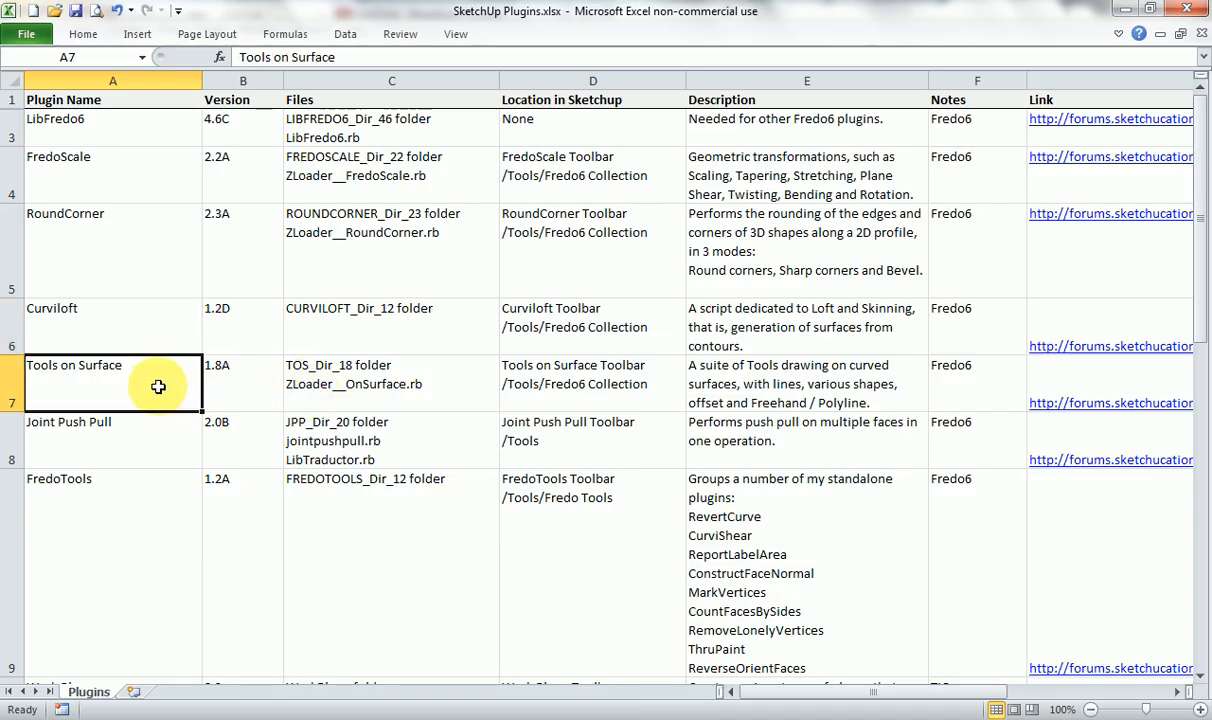
Switch to SketchUp and draw a rectangle on the loft's curved side with the Tools on Surface Rectangle.
{"action": "left_click", "coordinate": [697, 716]}
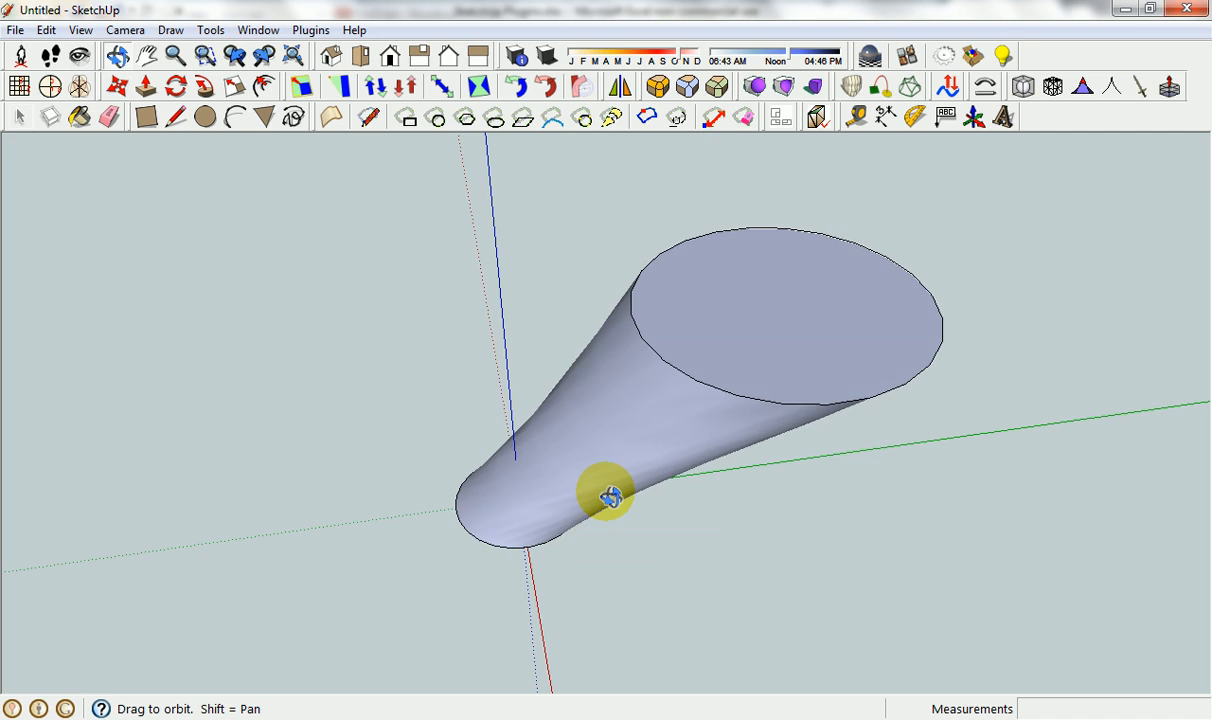
{"action": "middle_click_drag", "start_coordinate": [609, 495], "coordinate": [736, 400]}
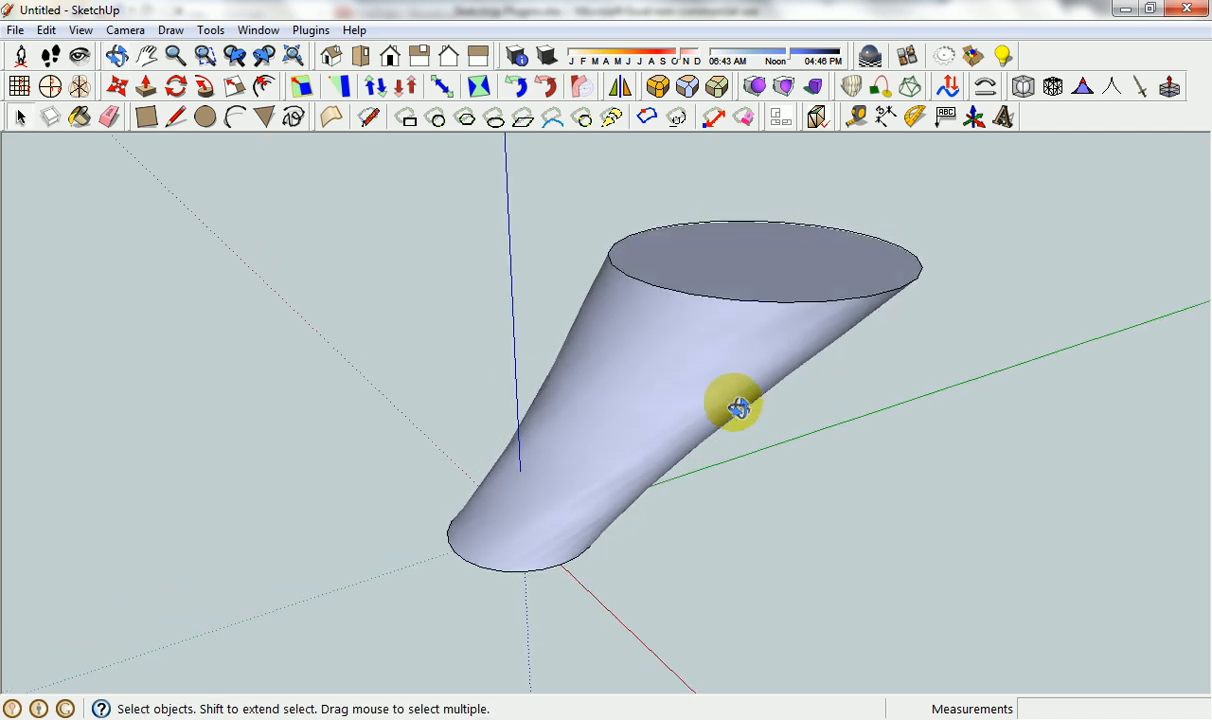
{"action": "left_click", "coordinate": [621, 382]}
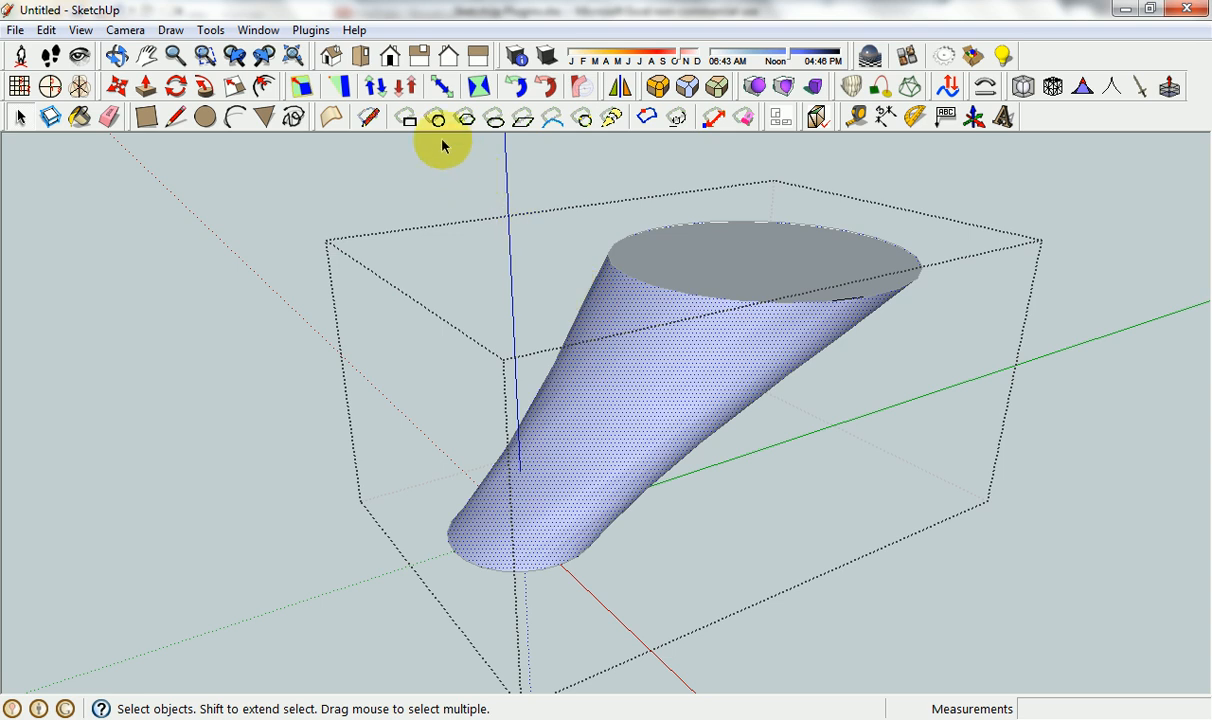
{"action": "left_click", "coordinate": [409, 121]}
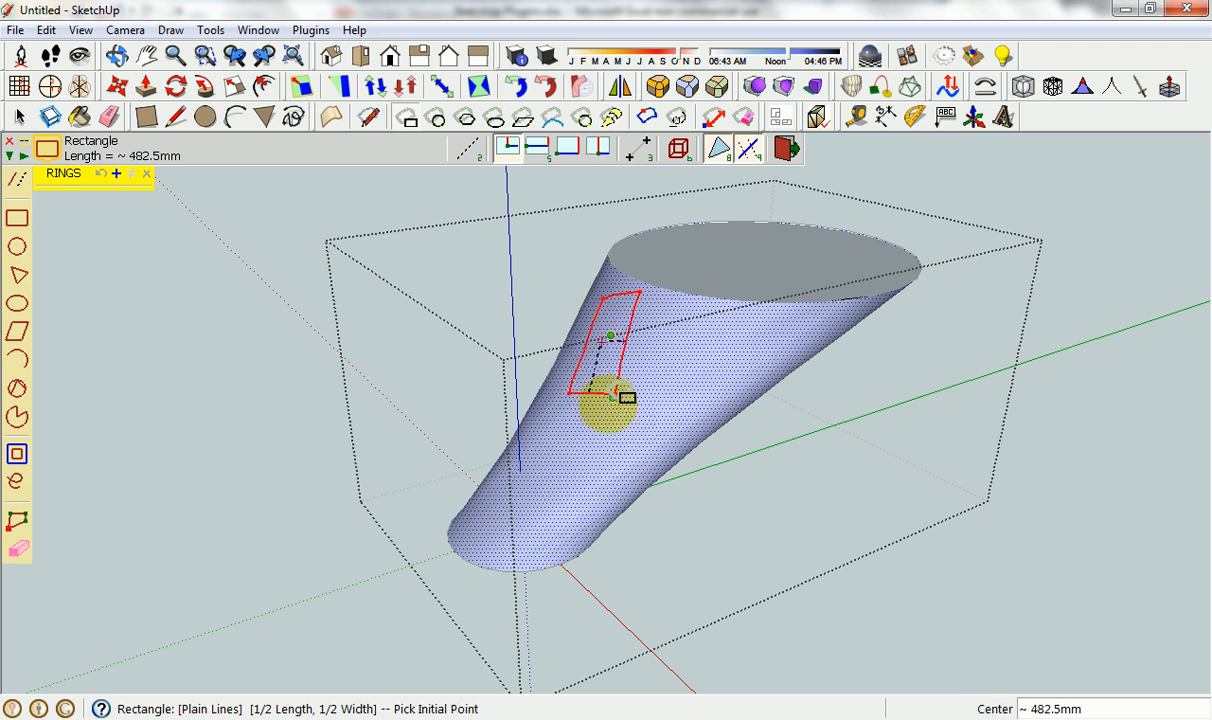
{"action": "middle_click_drag", "start_coordinate": [611, 384], "coordinate": [666, 345]}
{"action": "key", "text": "space"}
Check by alternating selections that the rectangle on the curved side is a separate face from the surrounding surface.
{"action": "left_click", "coordinate": [631, 318]}
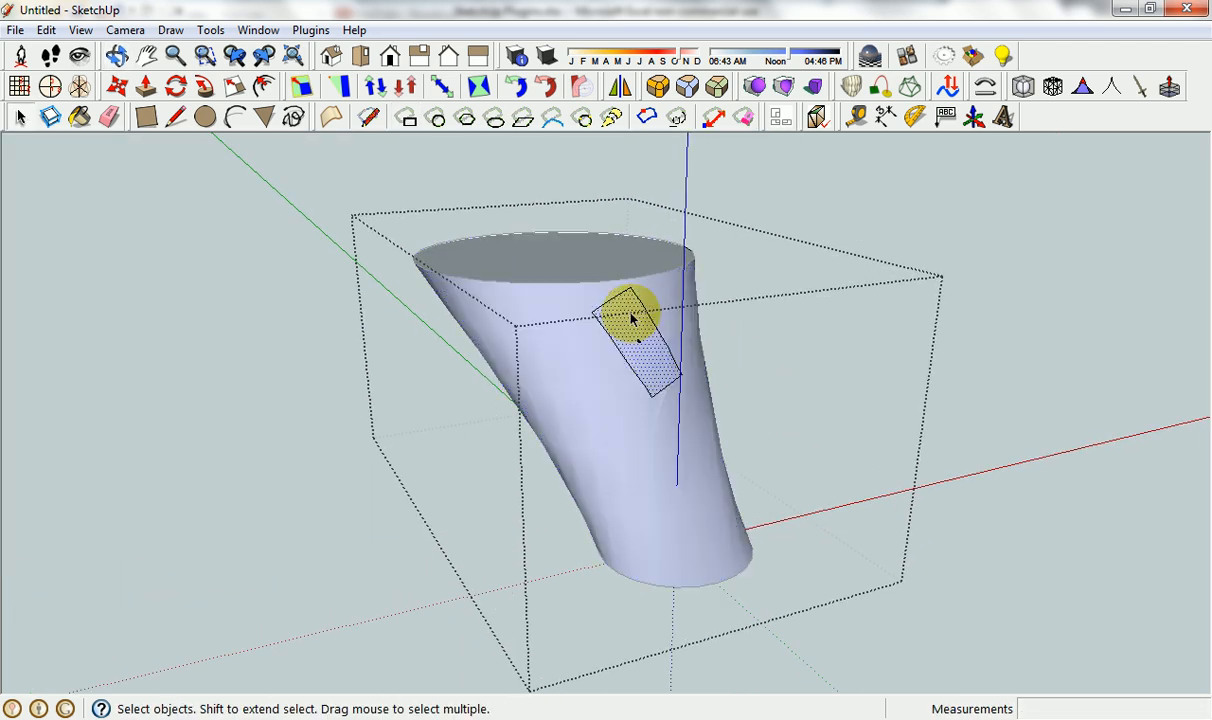
{"action": "left_click", "coordinate": [665, 305]}
{"action": "left_click", "coordinate": [634, 319]}
{"action": "left_click", "coordinate": [663, 309]}
{"action": "left_click", "coordinate": [638, 325]}
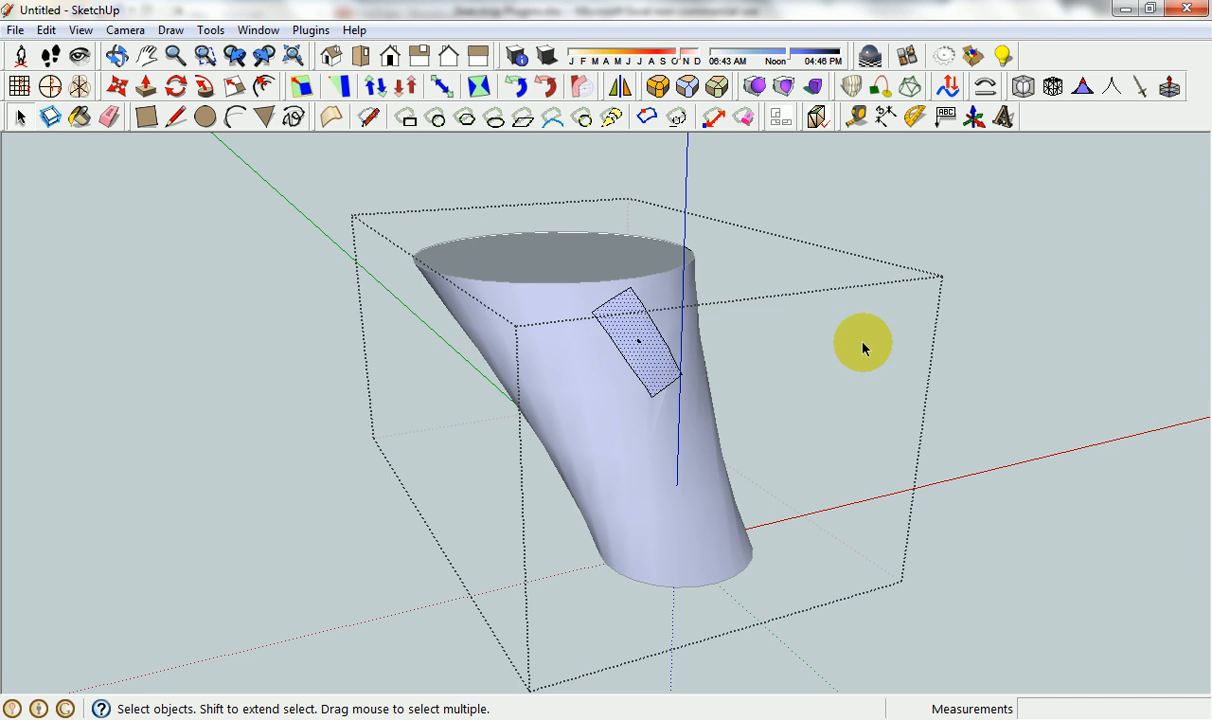
{"action": "left_click", "coordinate": [979, 318]}
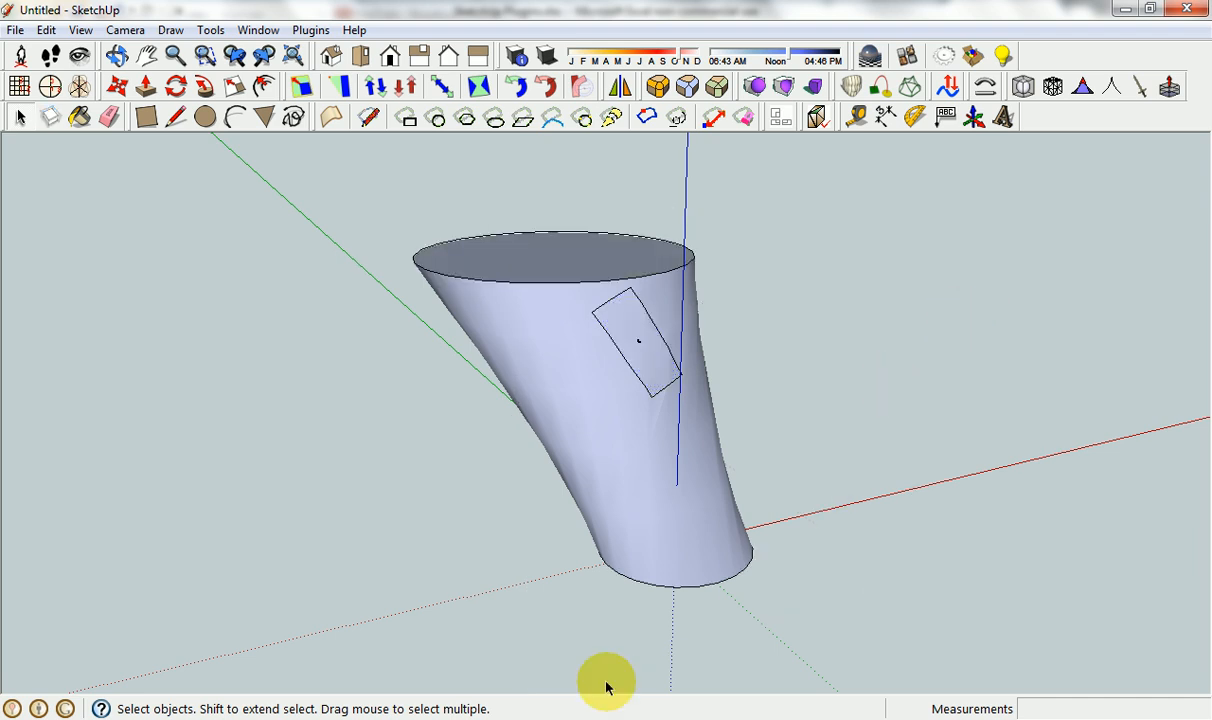
Look up the Joint Push Pull entry in the Excel plugin list and return to SketchUp.
{"action": "left_click", "coordinate": [555, 718]}
{"action": "left_click", "coordinate": [156, 451]}
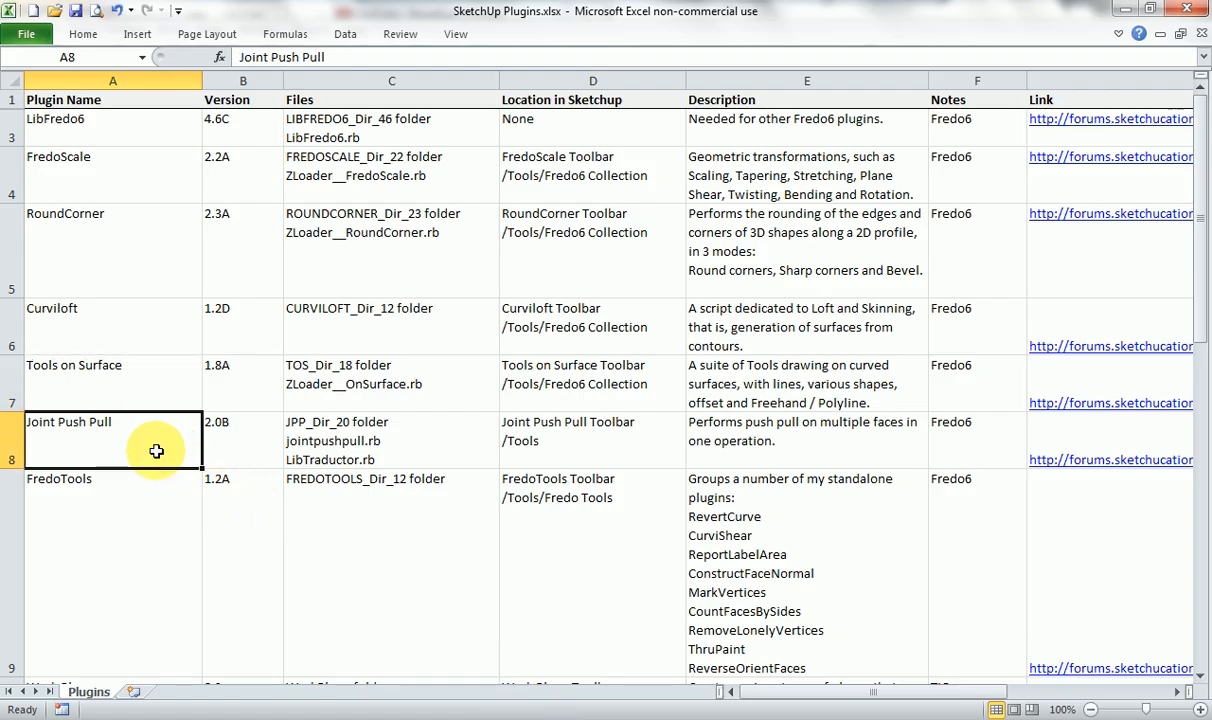
{"action": "left_click", "coordinate": [713, 716]}
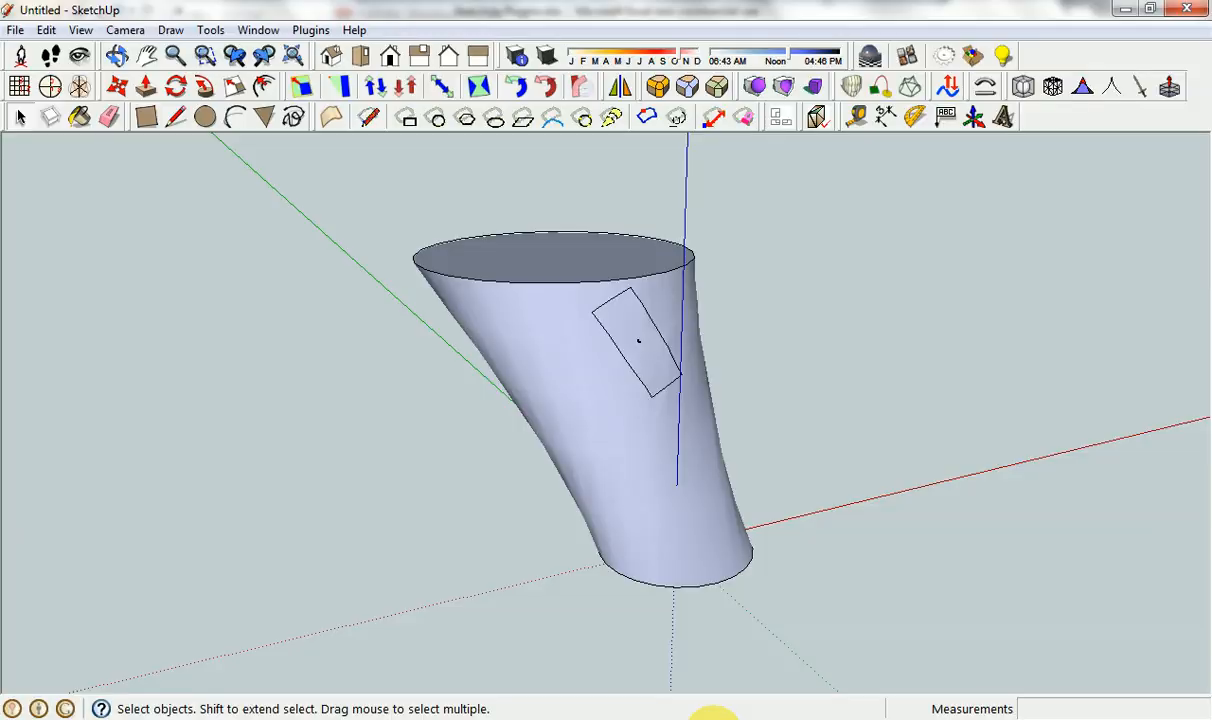
Extrude the loft's top circular face upward by about 1441.5 mm with Push/Pull.
{"action": "mouse_move", "coordinate": [622, 338]}
{"action": "middle_mouse_down"}
{"action": "mouse_move", "coordinate": [403, 481]}
{"action": "mouse_move", "coordinate": [652, 227]}
{"action": "middle_mouse_up"}
{"action": "left_click", "coordinate": [656, 240]}
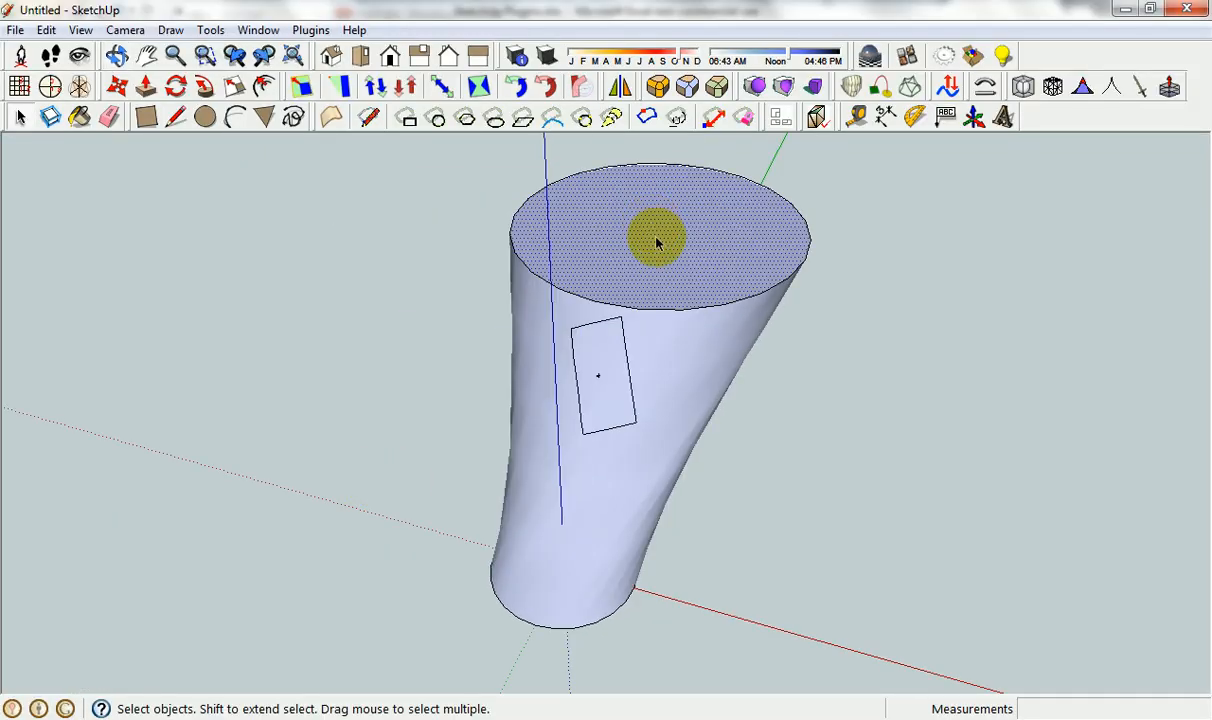
{"action": "key", "text": "p"}
{"action": "left_click", "coordinate": [676, 250]}
{"action": "left_click", "coordinate": [671, 184]}
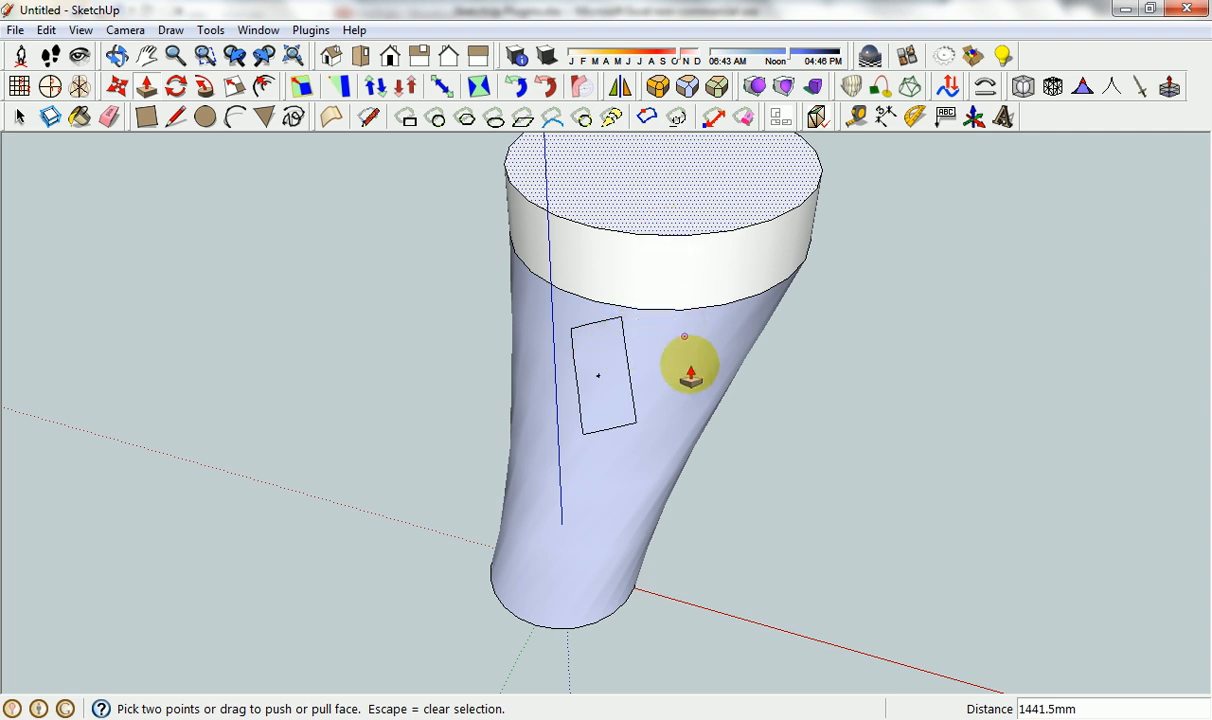
{"action": "scroll", "coordinate": [710, 365], "scroll_direction": "down", "scroll_amount": 2}
{"action": "scroll", "coordinate": [714, 364], "scroll_direction": "down", "scroll_amount": 1}
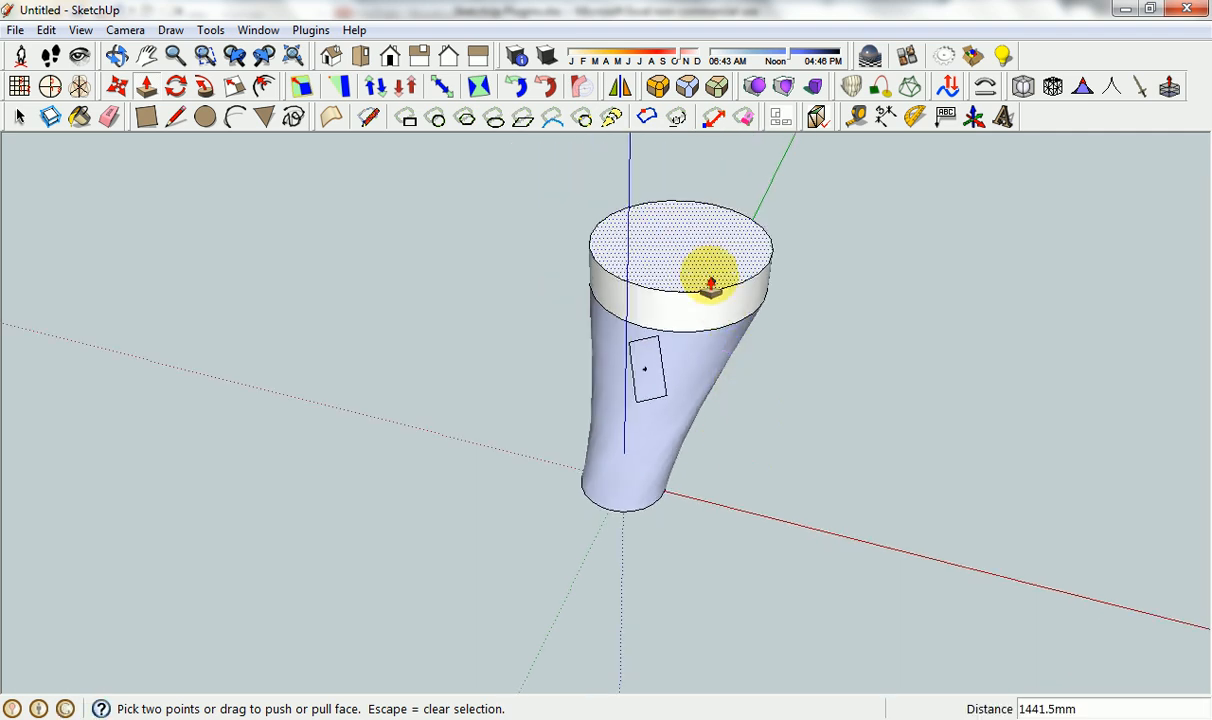
{"action": "key", "text": "space"}
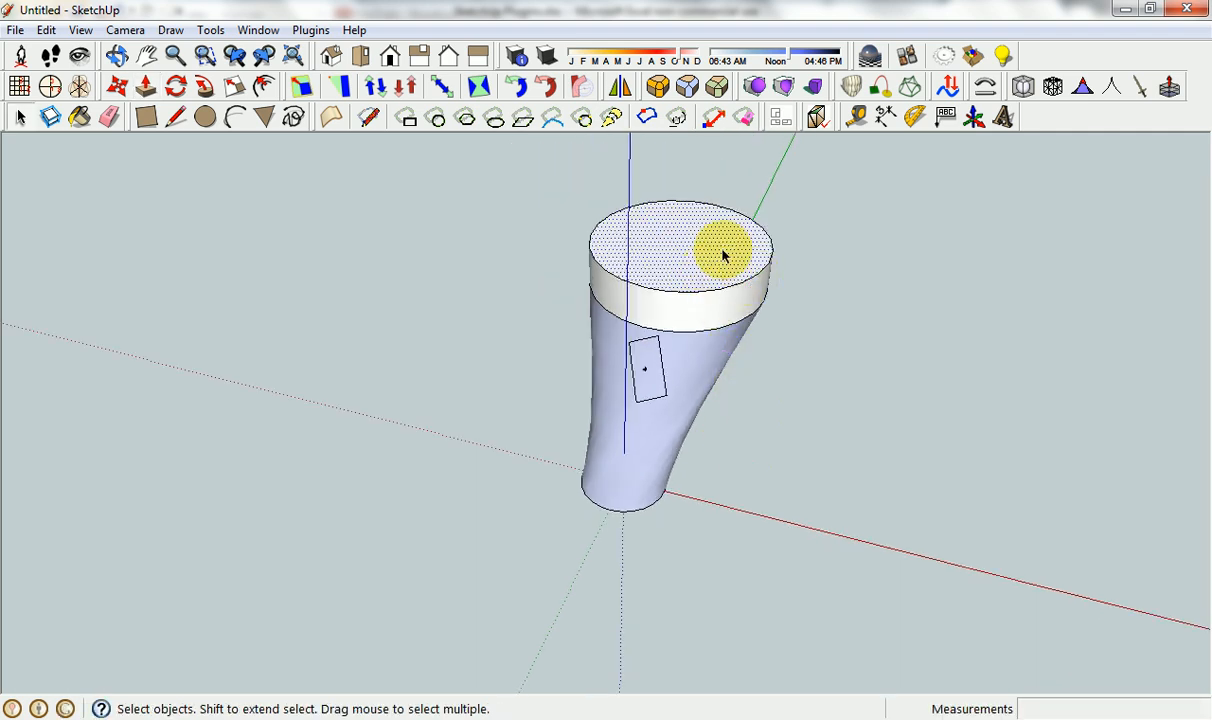
Copy the top circular face out beside the solid along the red axis and leave only the two circular faces selected.
{"action": "key", "text": "m"}
{"action": "left_click", "coordinate": [712, 254]}
{"action": "key", "text": "ctrl"}
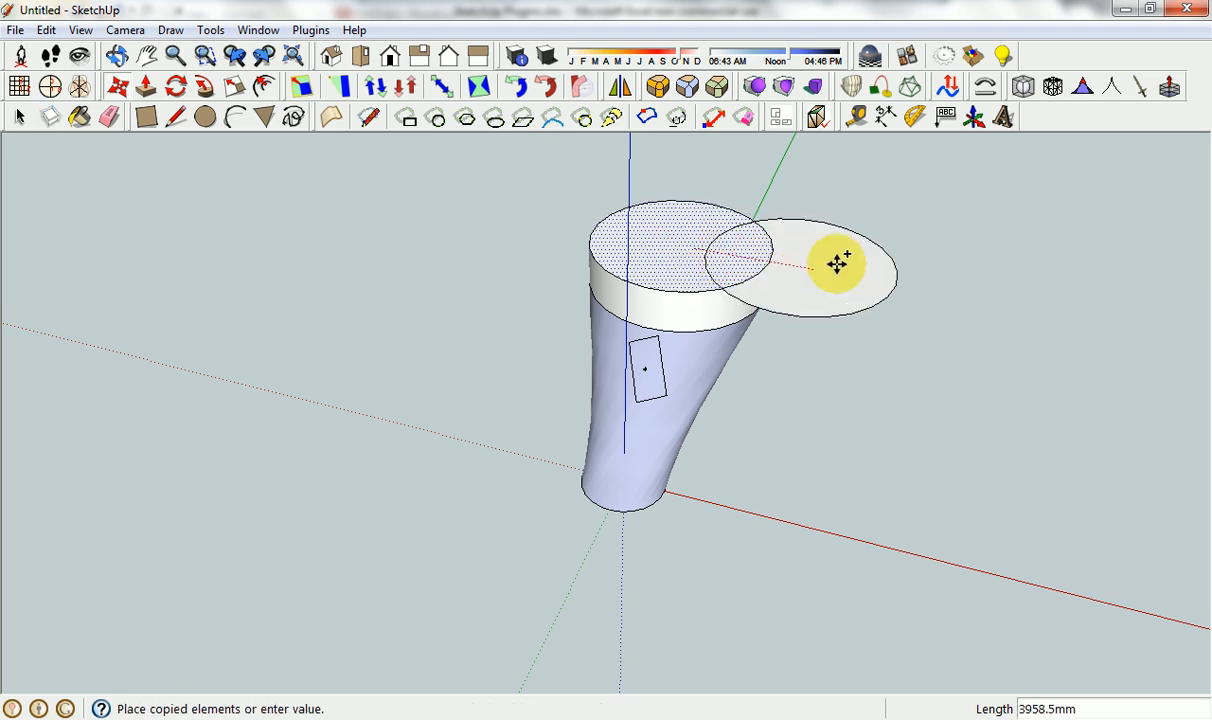
{"action": "left_click", "coordinate": [948, 285]}
{"action": "key", "text": "space"}
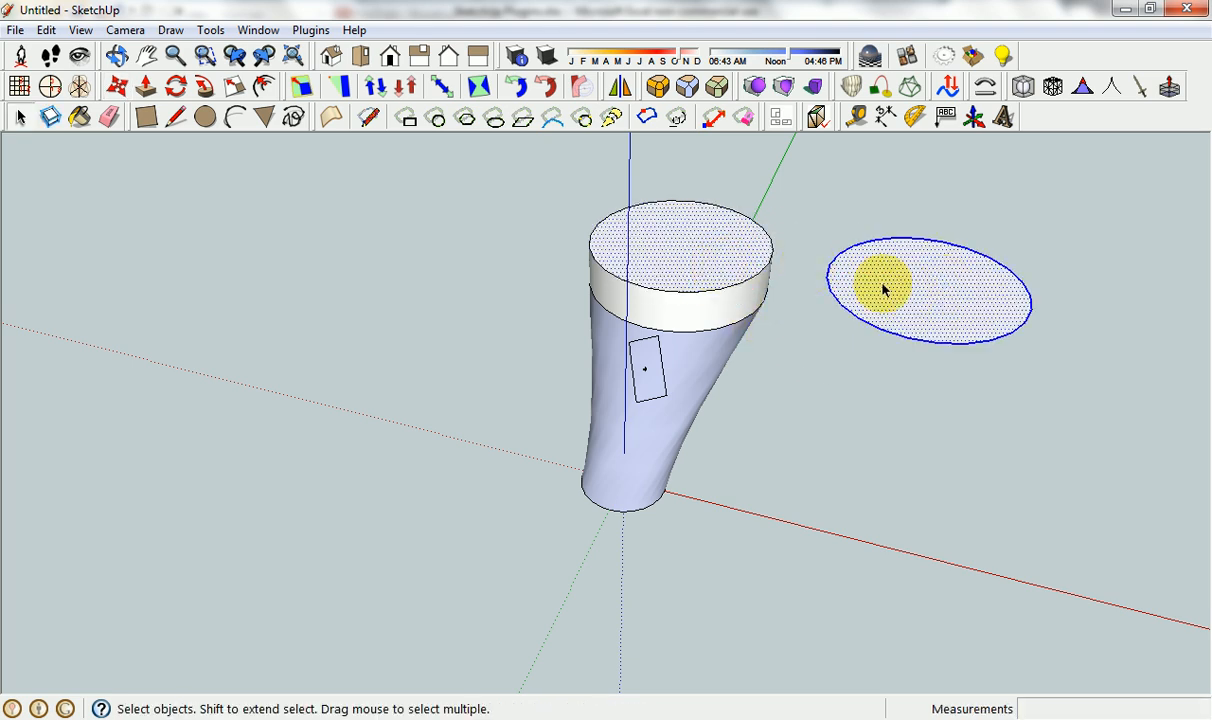
{"action": "left_click", "coordinate": [845, 362]}
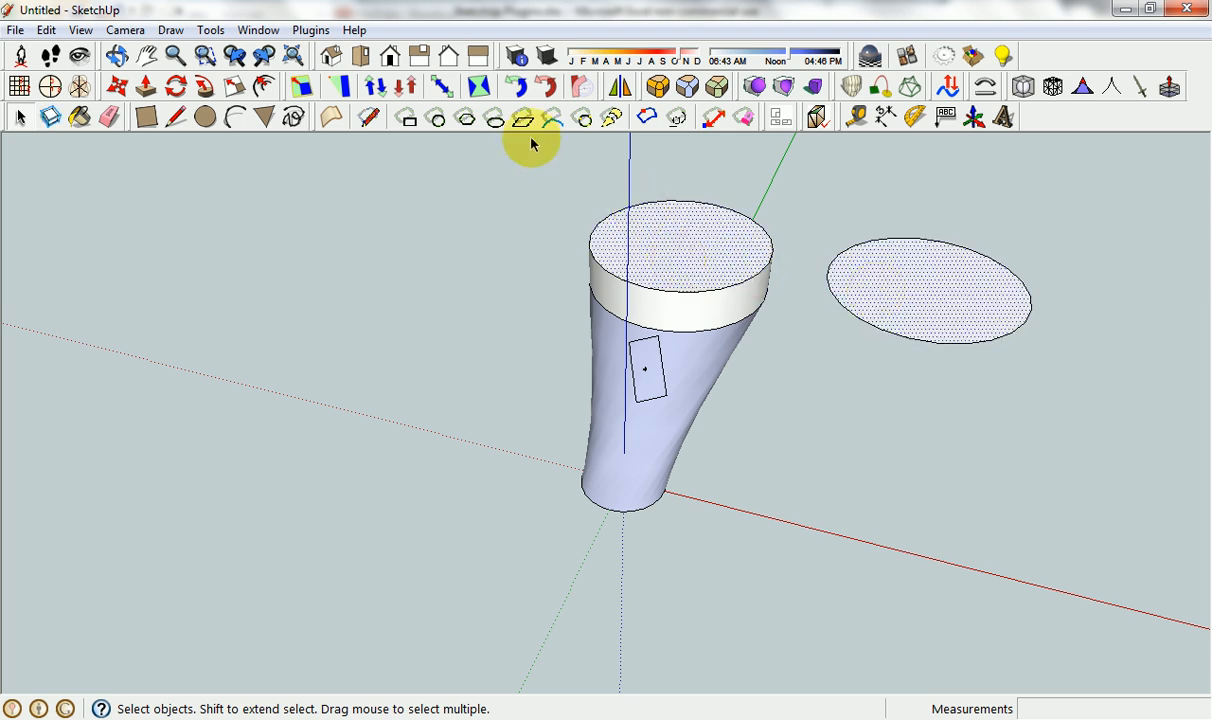
Try to push and pull both selected circular faces at once with Joint Push Pull.
{"action": "right_click", "coordinate": [689, 245]}
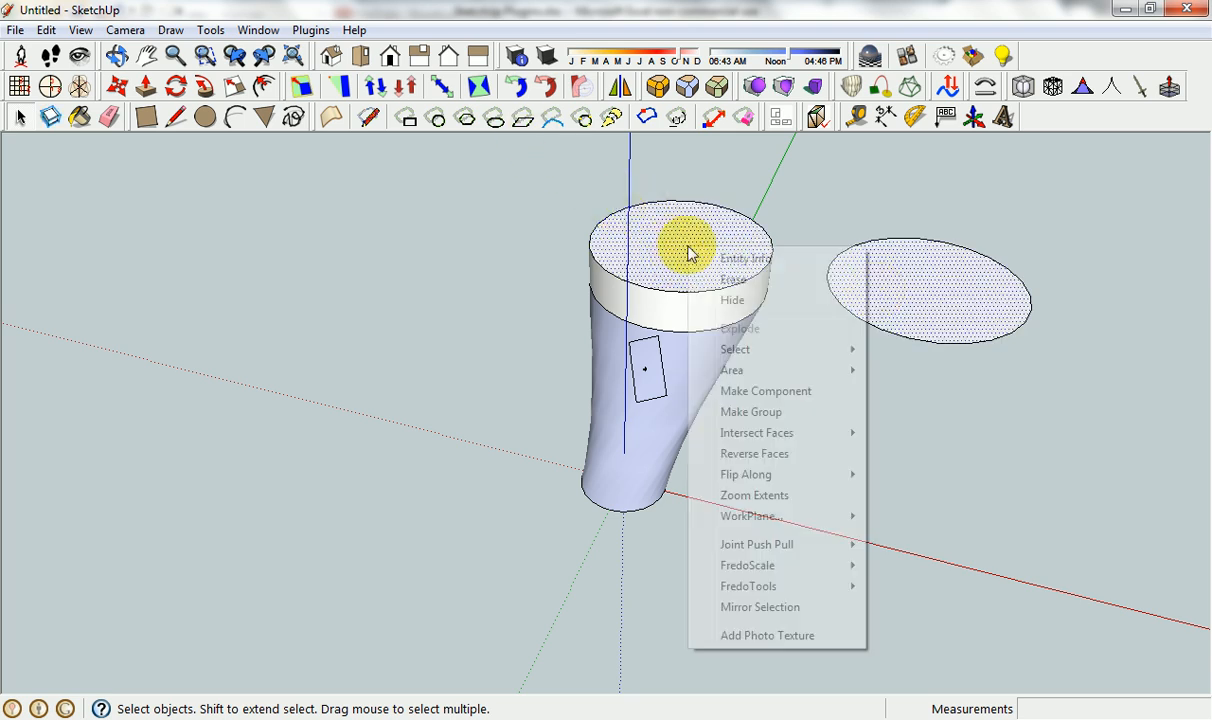
{"action": "mouse_move", "coordinate": [760, 545]}
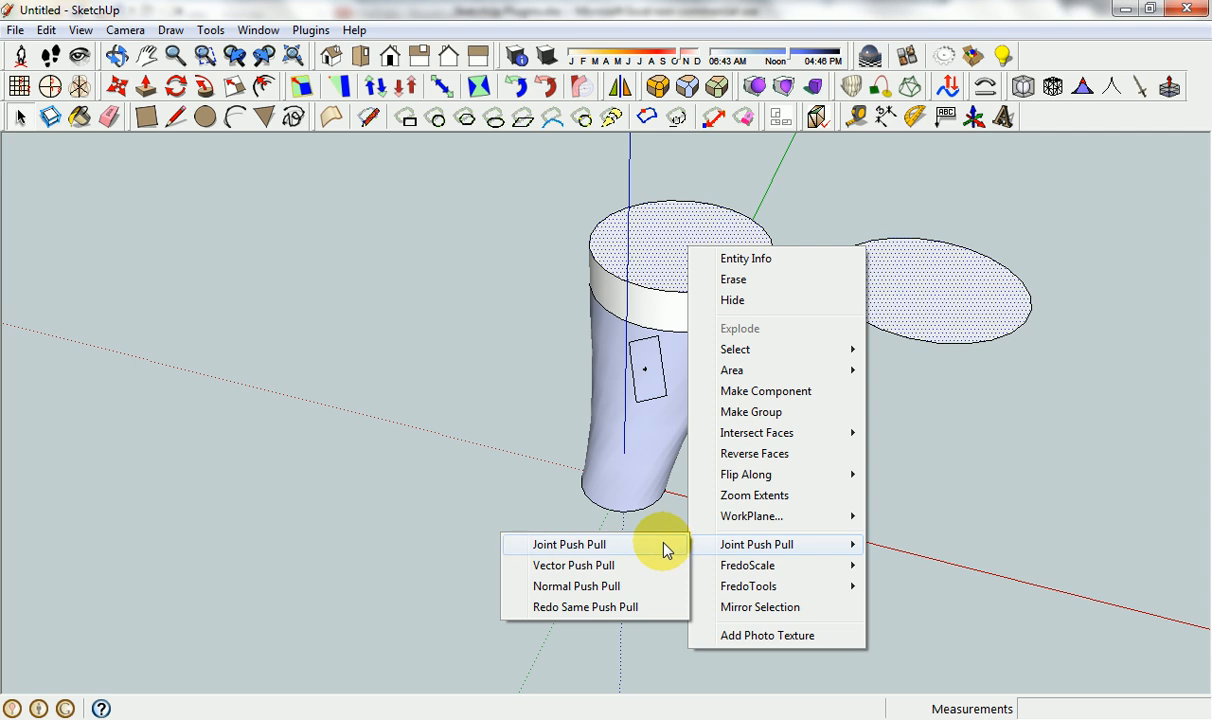
{"action": "left_click", "coordinate": [662, 544]}
{"action": "left_click_drag", "start_coordinate": [716, 276], "coordinate": [717, 202]}
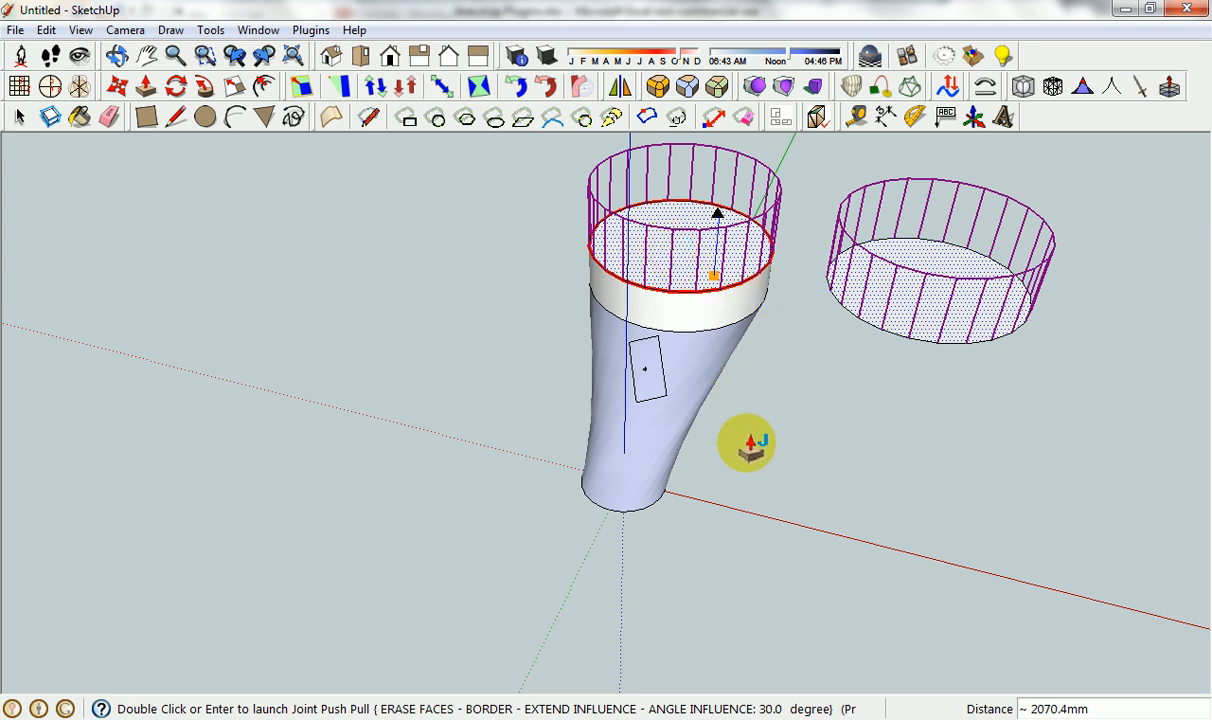
{"action": "left_click_drag", "start_coordinate": [782, 465], "coordinate": [716, 316]}
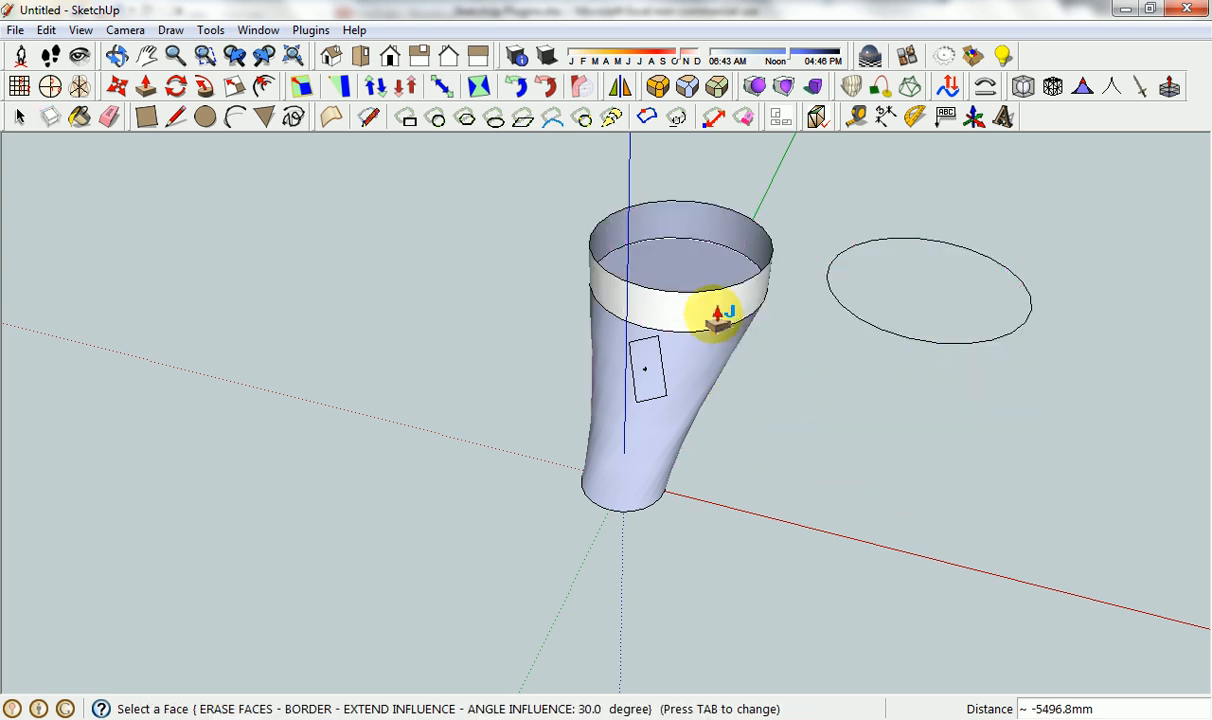
{"action": "key", "text": "space"}
Open the loft group and try Joint Push Pull on its curved side surface.
{"action": "double_click", "coordinate": [697, 378]}
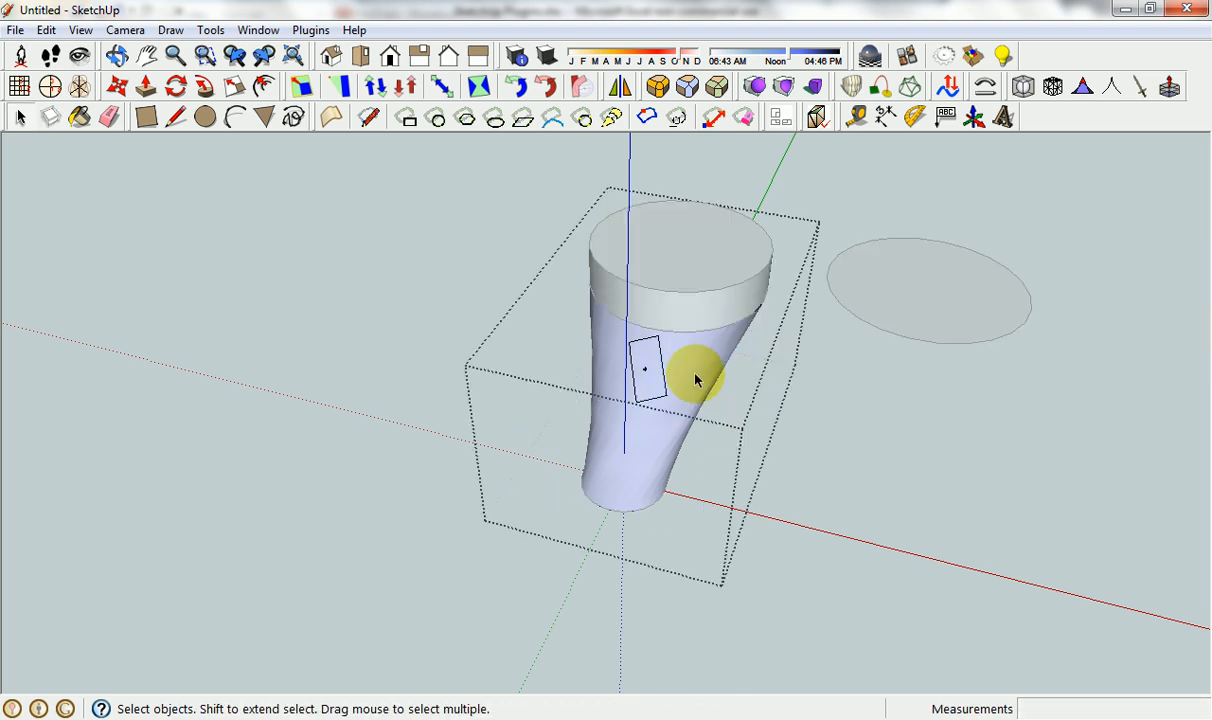
{"action": "right_click", "coordinate": [687, 367]}
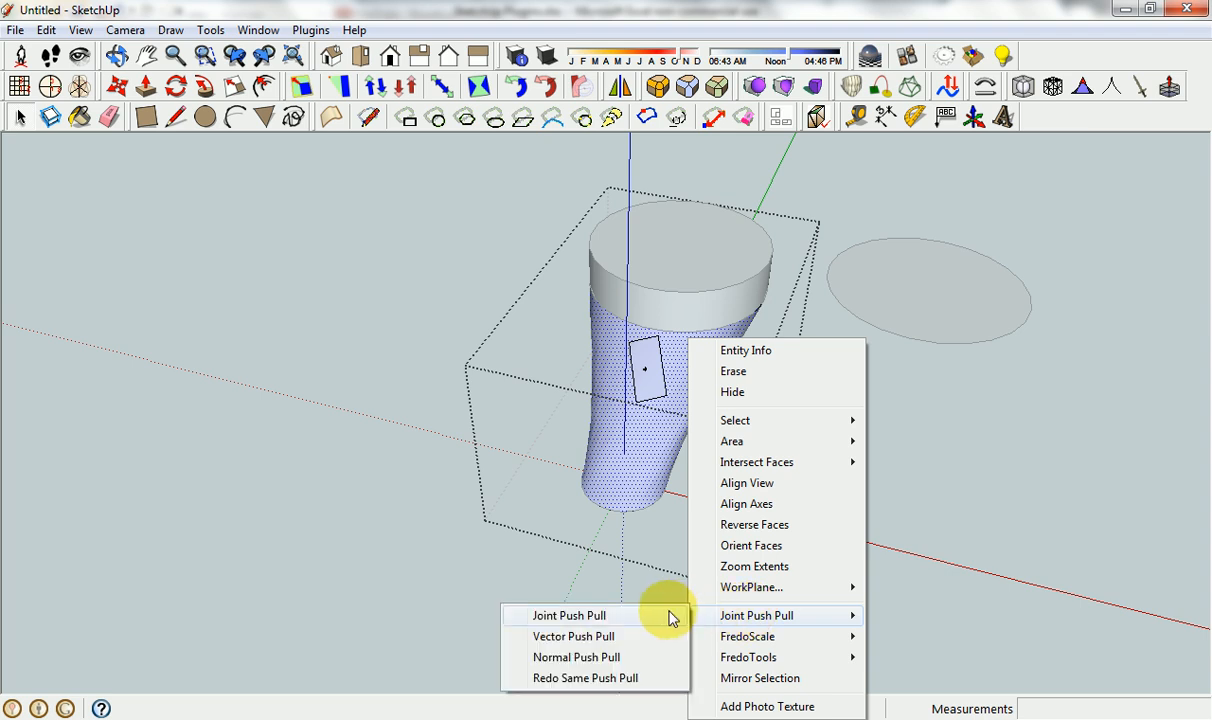
{"action": "left_click", "coordinate": [672, 617]}
{"action": "left_click", "coordinate": [700, 375]}
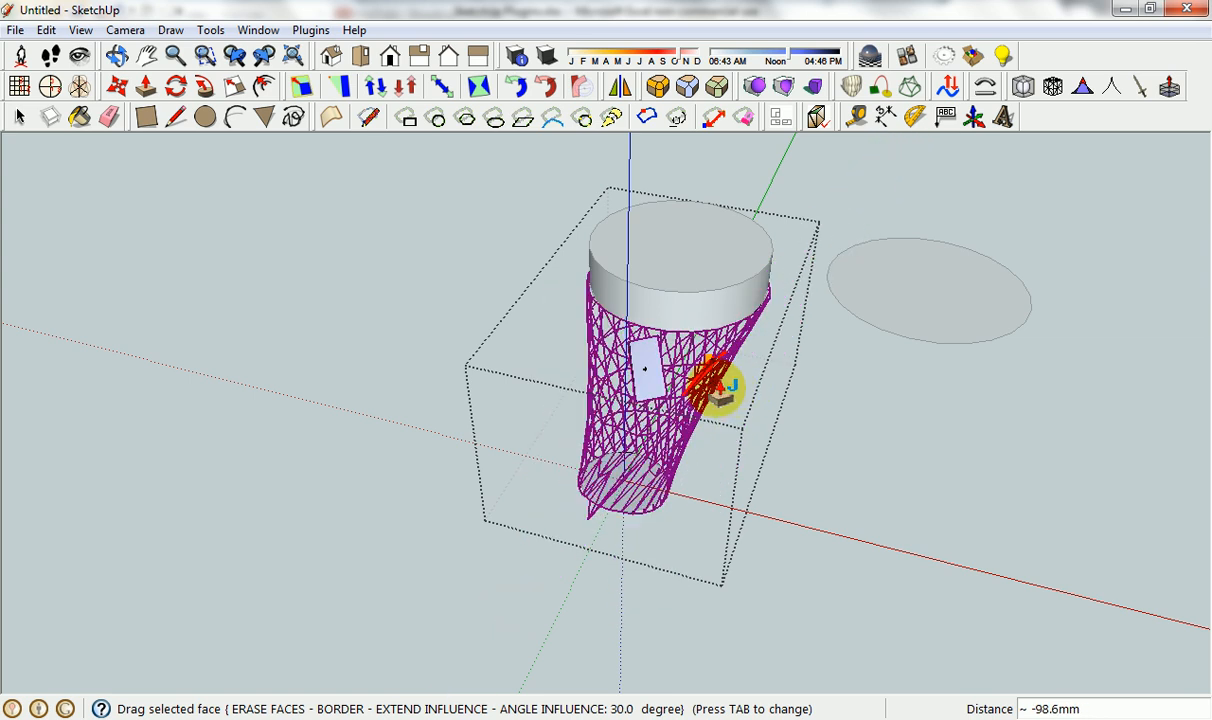
{"action": "left_click", "coordinate": [728, 394]}
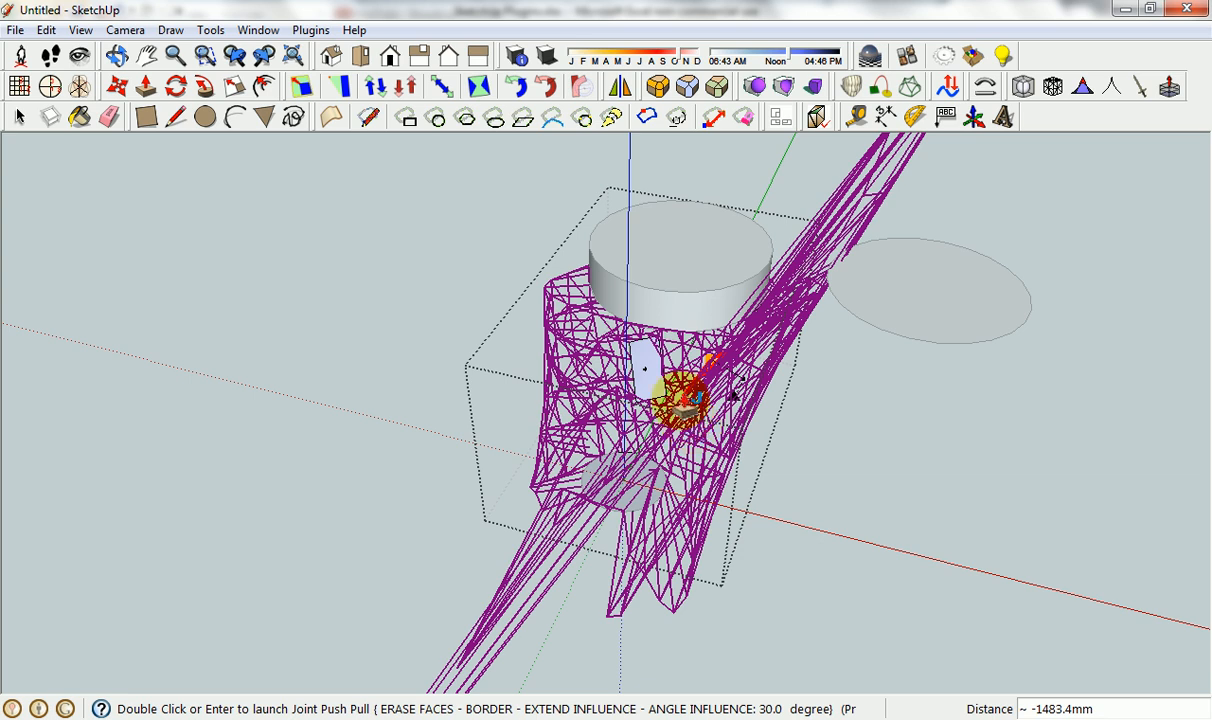
{"action": "left_click", "coordinate": [682, 400]}
{"action": "key", "text": "space"}
Switch to Excel and read the FredoTools entry and its description of standalone plugins.
{"action": "left_click", "coordinate": [608, 718]}
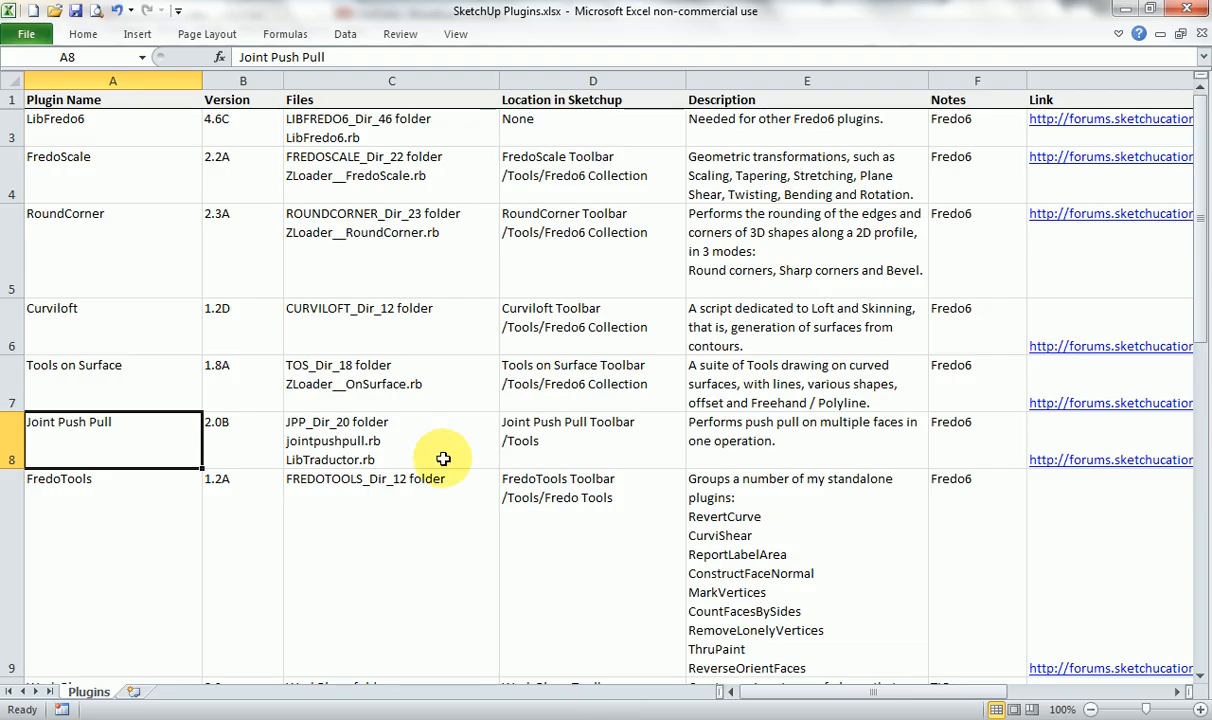
{"action": "left_click", "coordinate": [157, 514]}
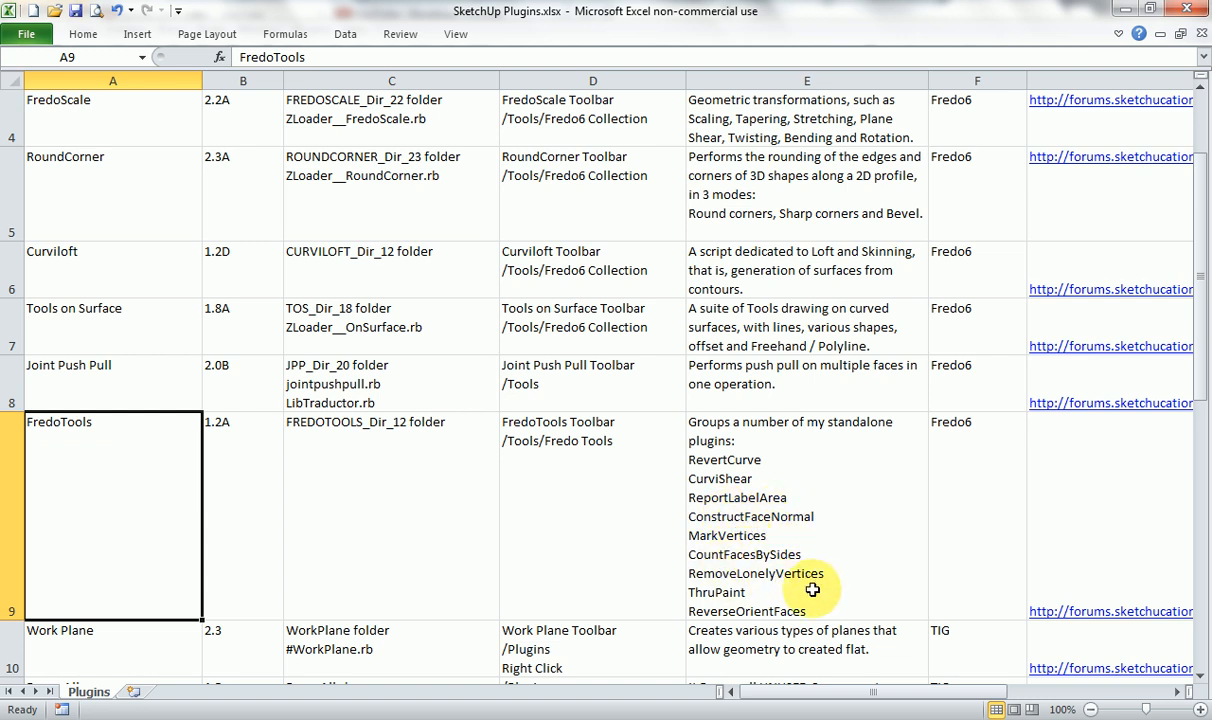
{"action": "left_click", "coordinate": [735, 593]}
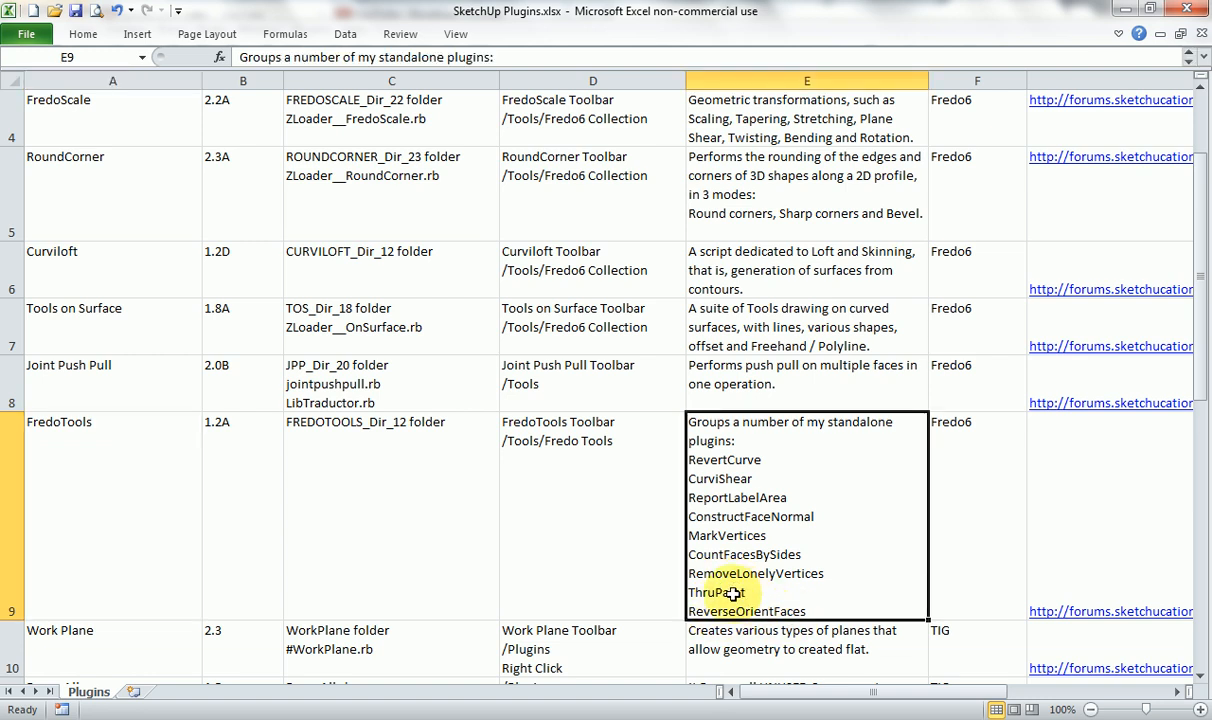
Return to SketchUp, leave the loft group and start a new model without saving the changes.
{"action": "left_click", "coordinate": [709, 718]}
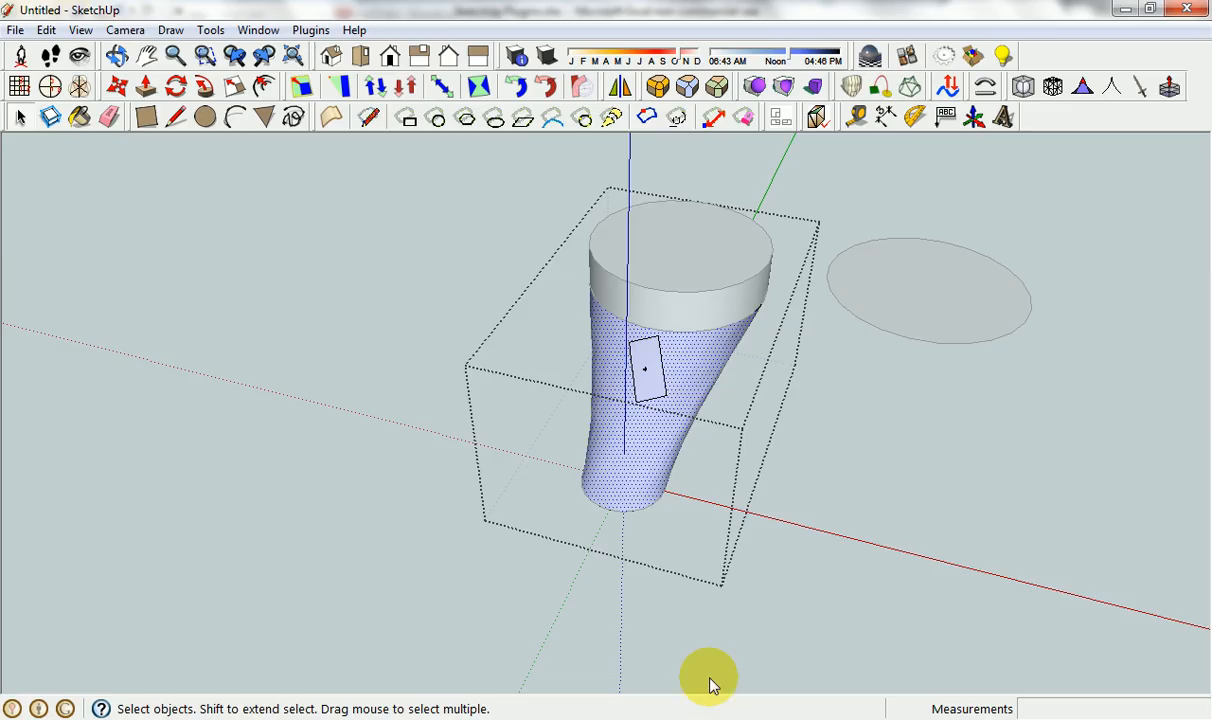
{"action": "left_click", "coordinate": [480, 196]}
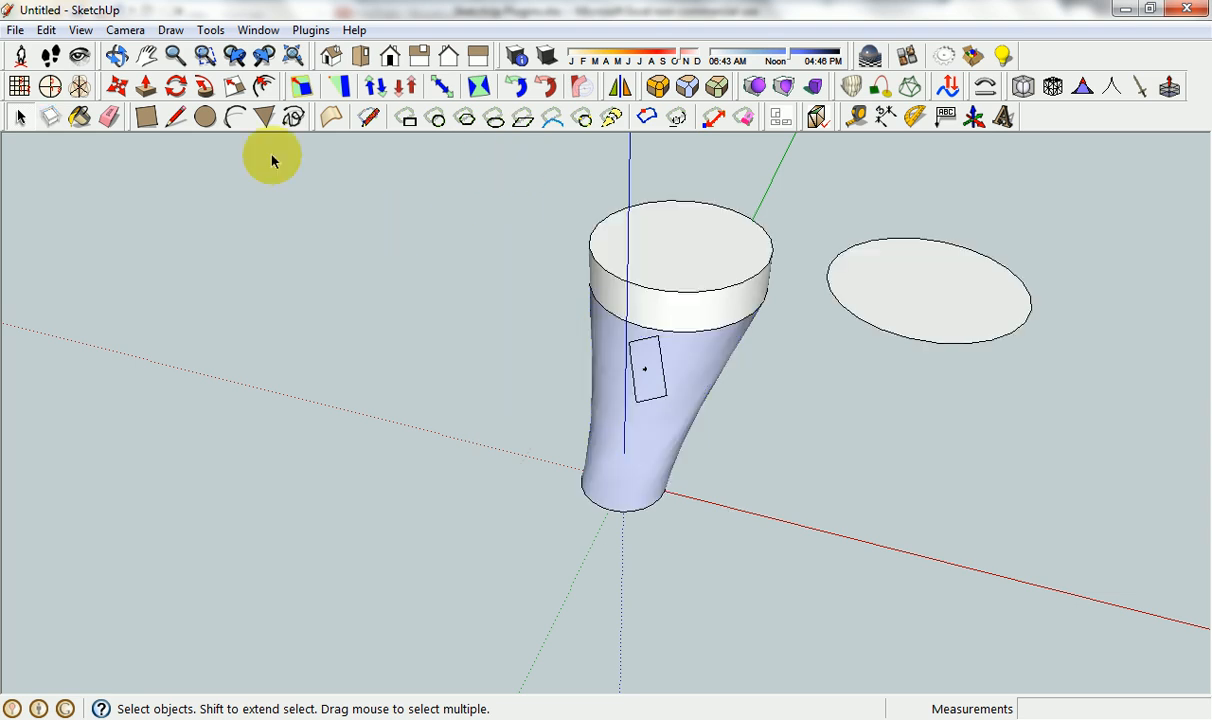
{"action": "left_click", "coordinate": [15, 30]}
{"action": "left_click", "coordinate": [60, 49]}
{"action": "left_click", "coordinate": [617, 404]}
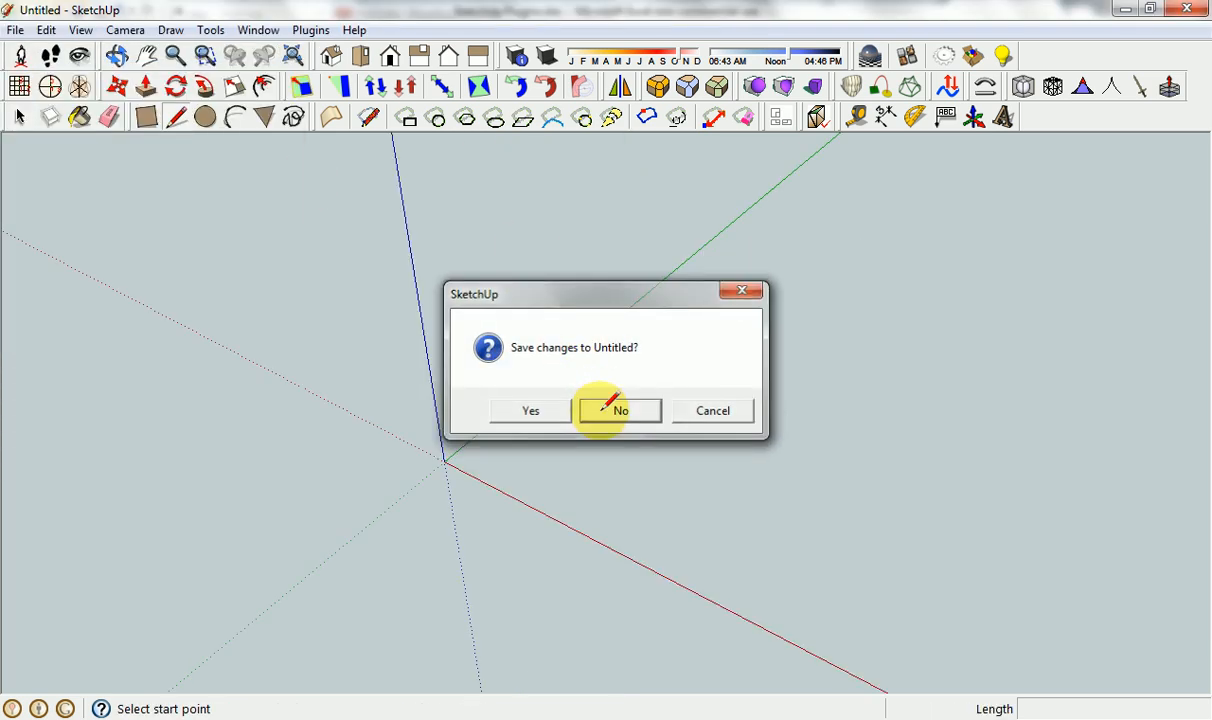
Draw a square of about 1837.3 mm from the origin and pull it up about 906.6 mm into a box.
{"action": "left_click", "coordinate": [146, 118]}
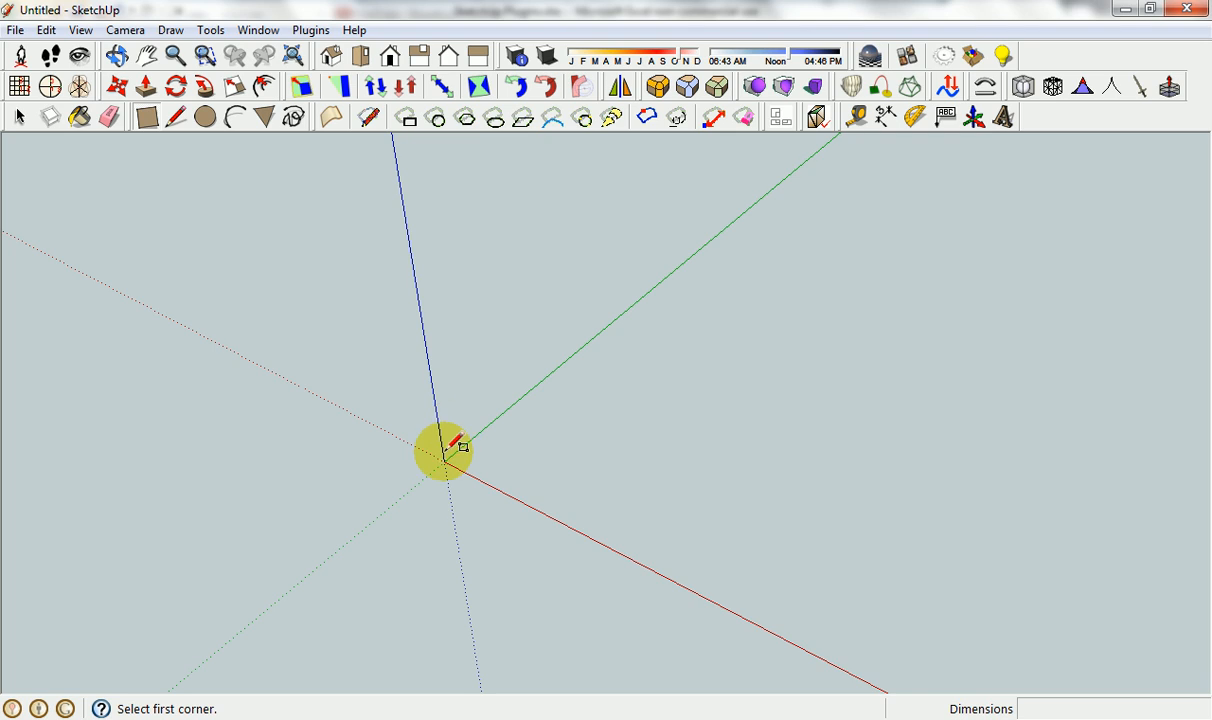
{"action": "left_click", "coordinate": [444, 461]}
{"action": "left_click", "coordinate": [935, 401]}
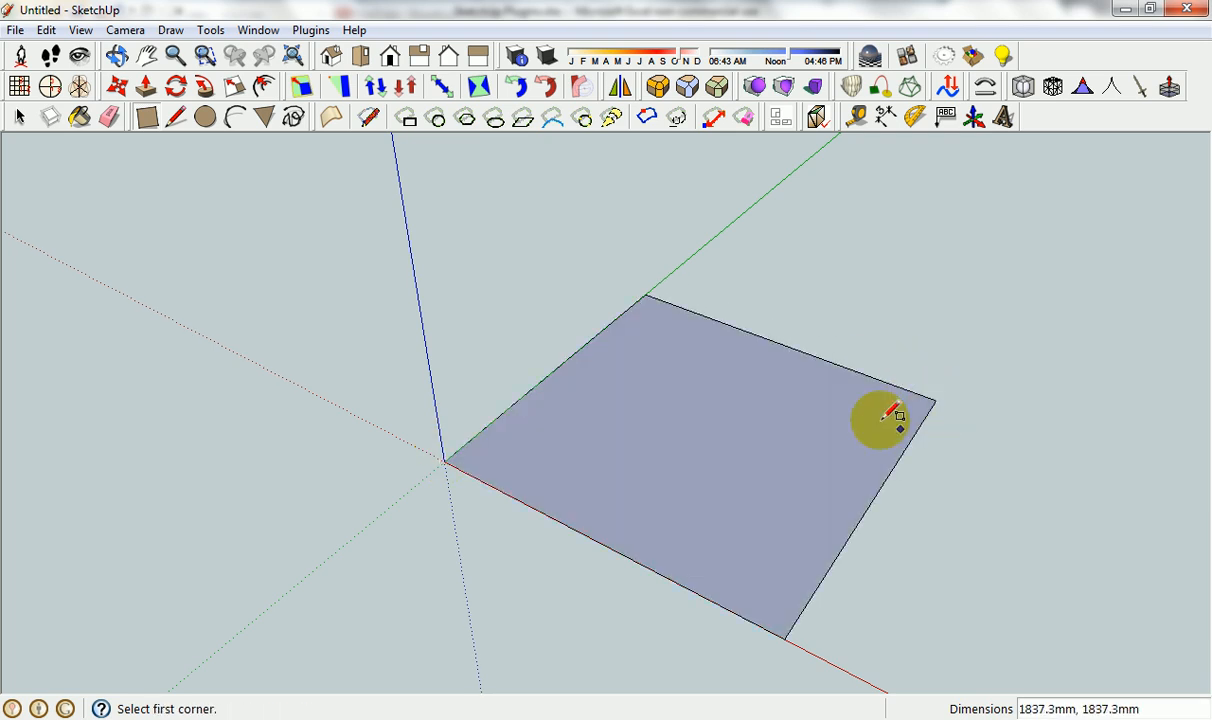
{"action": "key", "text": "p"}
{"action": "left_click_drag", "start_coordinate": [662, 408], "coordinate": [730, 283]}
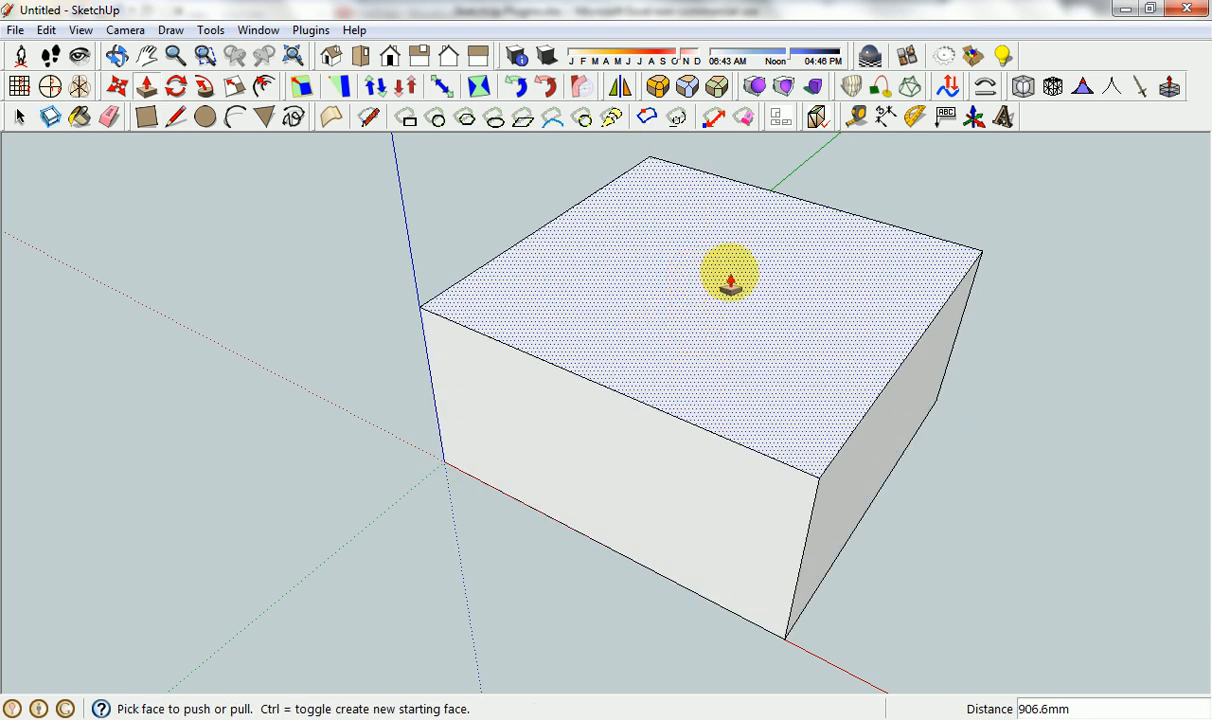
{"action": "key", "text": "space"}
Round the four edges of the box's top face with Round Corner at a 550 mm offset.
{"action": "left_click", "coordinate": [717, 284]}
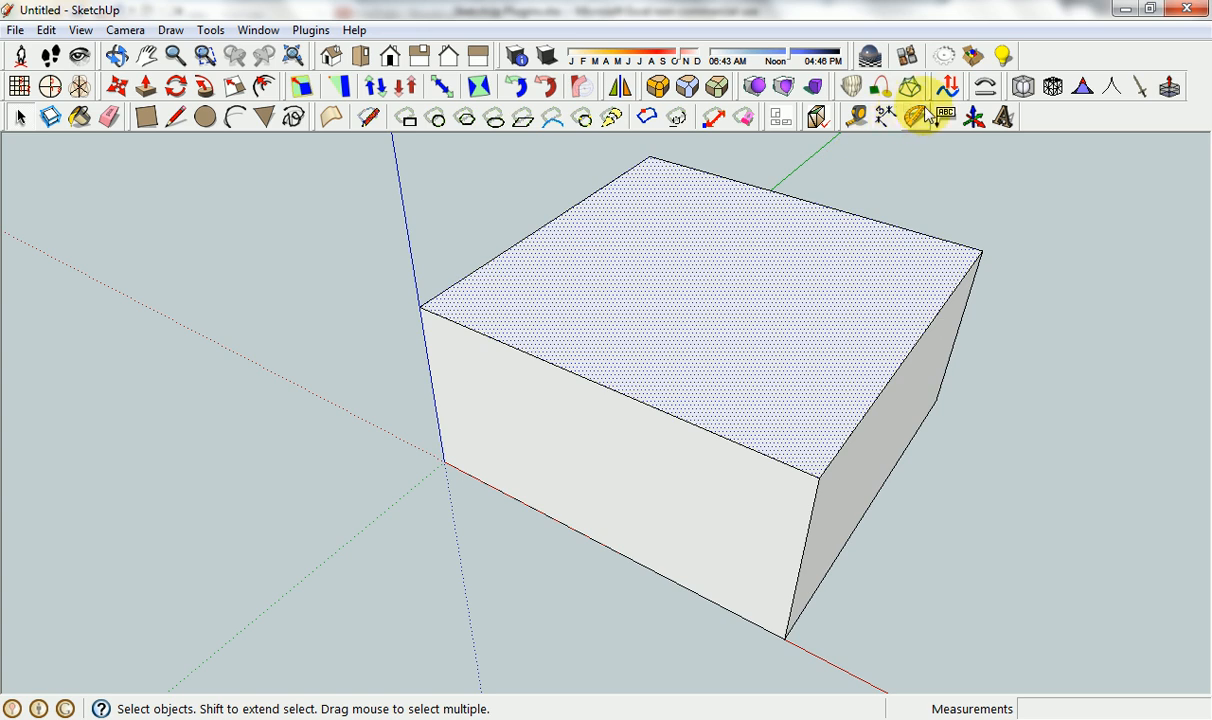
{"action": "left_click", "coordinate": [658, 86]}
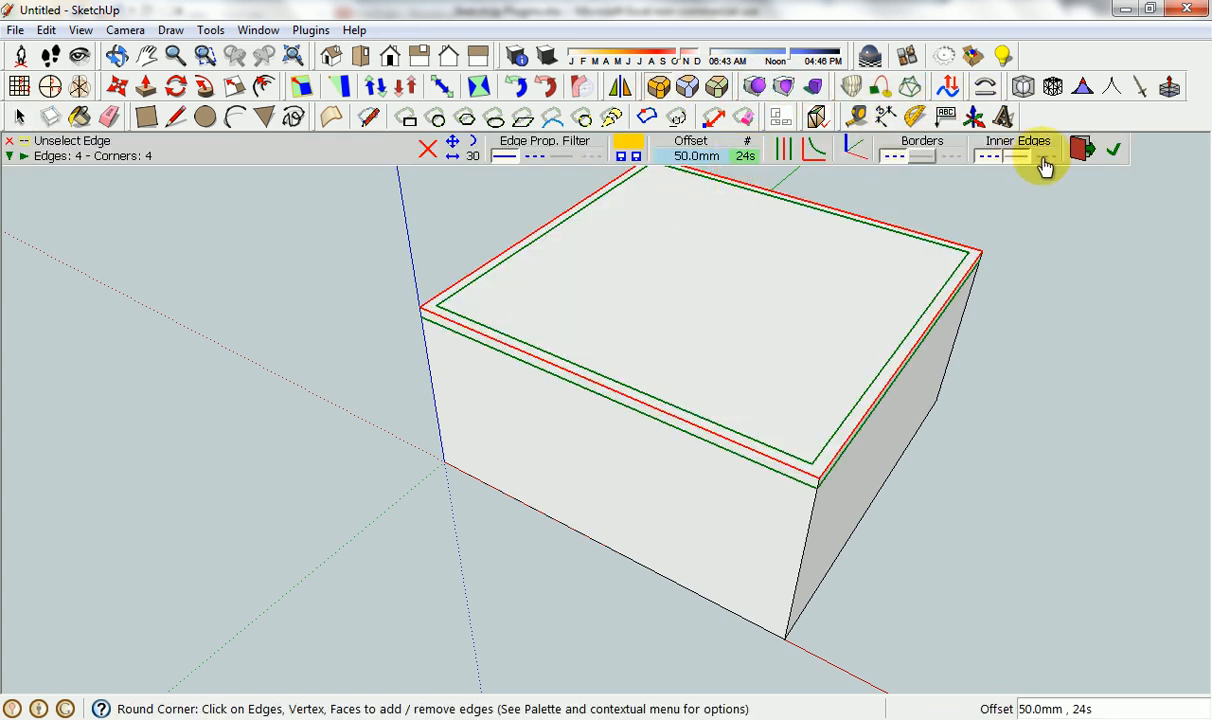
{"action": "left_click", "coordinate": [688, 157]}
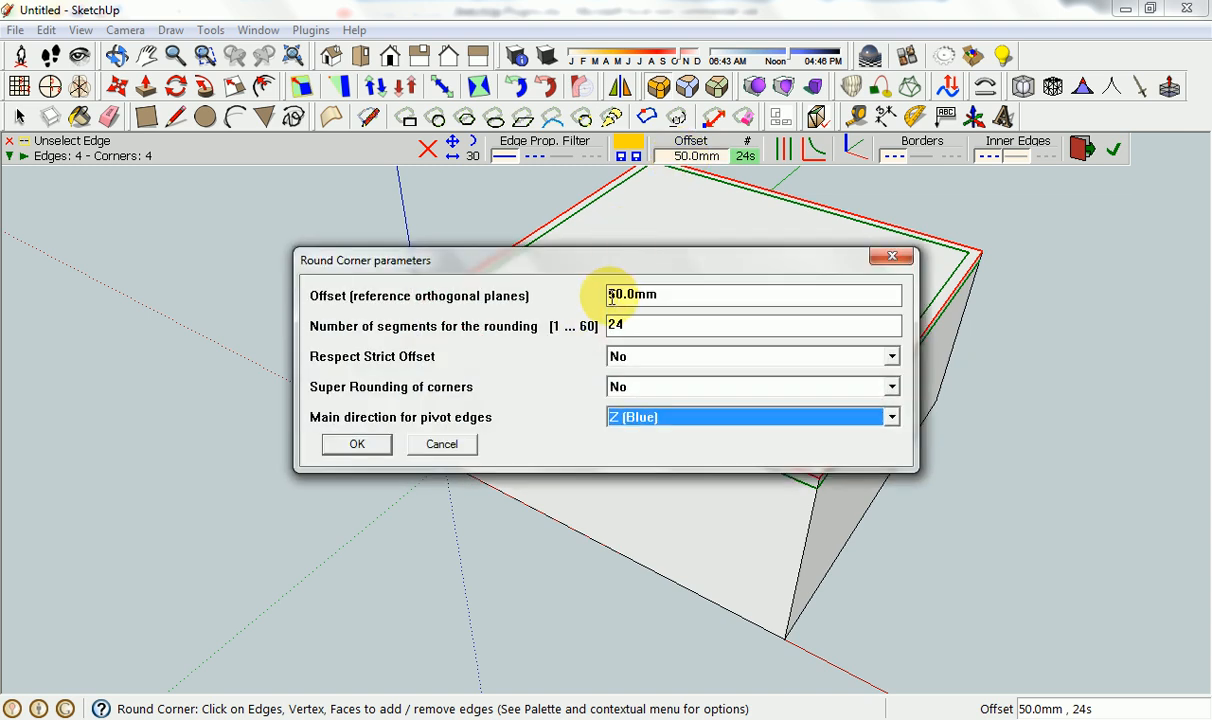
{"action": "left_click", "coordinate": [611, 297]}
{"action": "key", "text": "Return"}
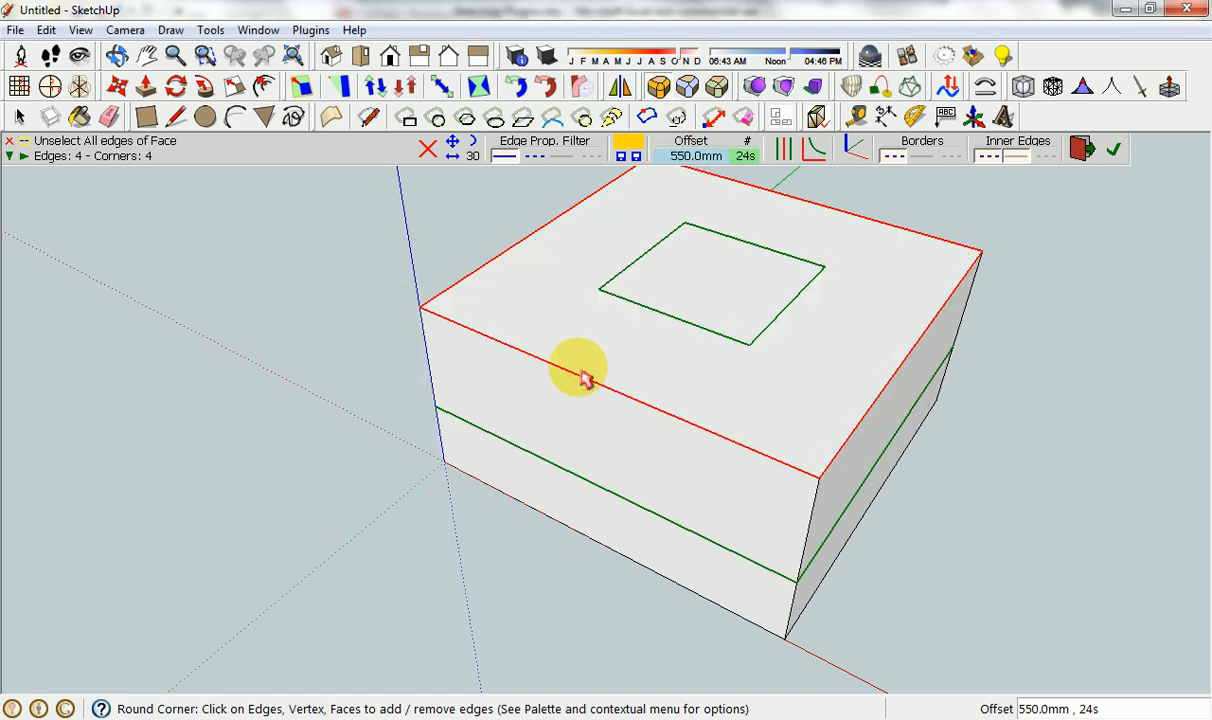
{"action": "left_click", "coordinate": [800, 320]}
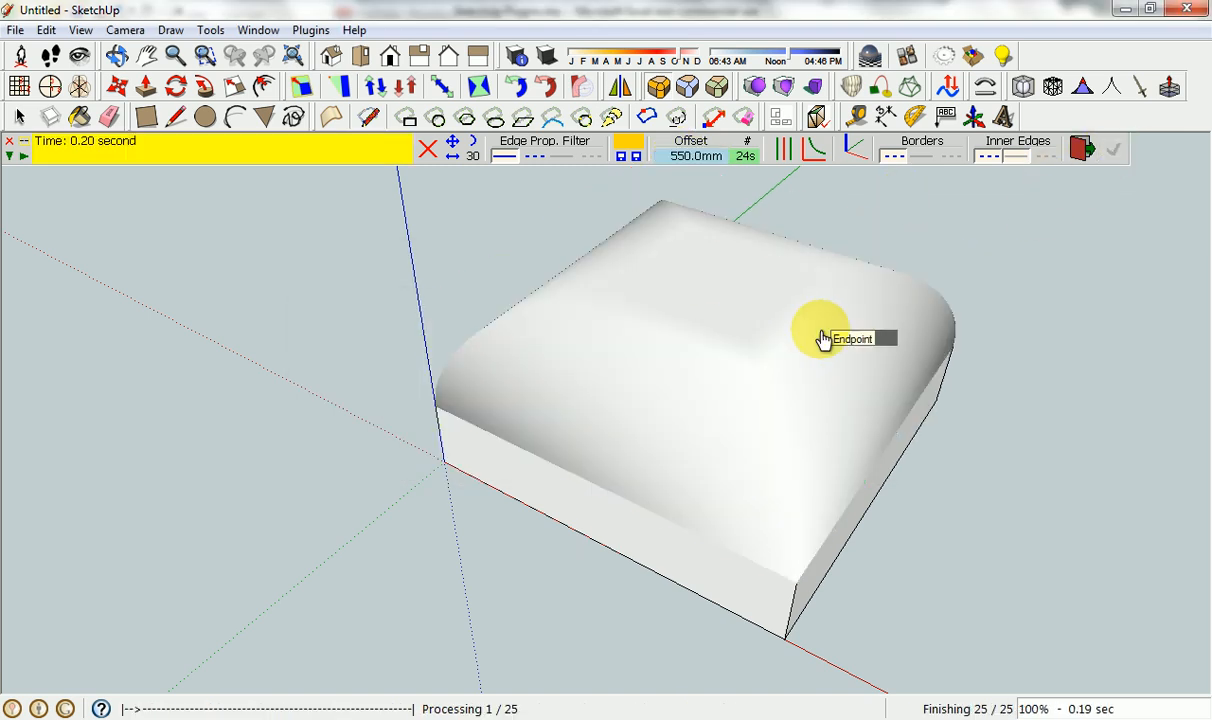
{"action": "key", "text": "space"}
{"action": "triple_click", "coordinate": [500, 397]}
{"action": "left_click", "coordinate": [486, 265]}
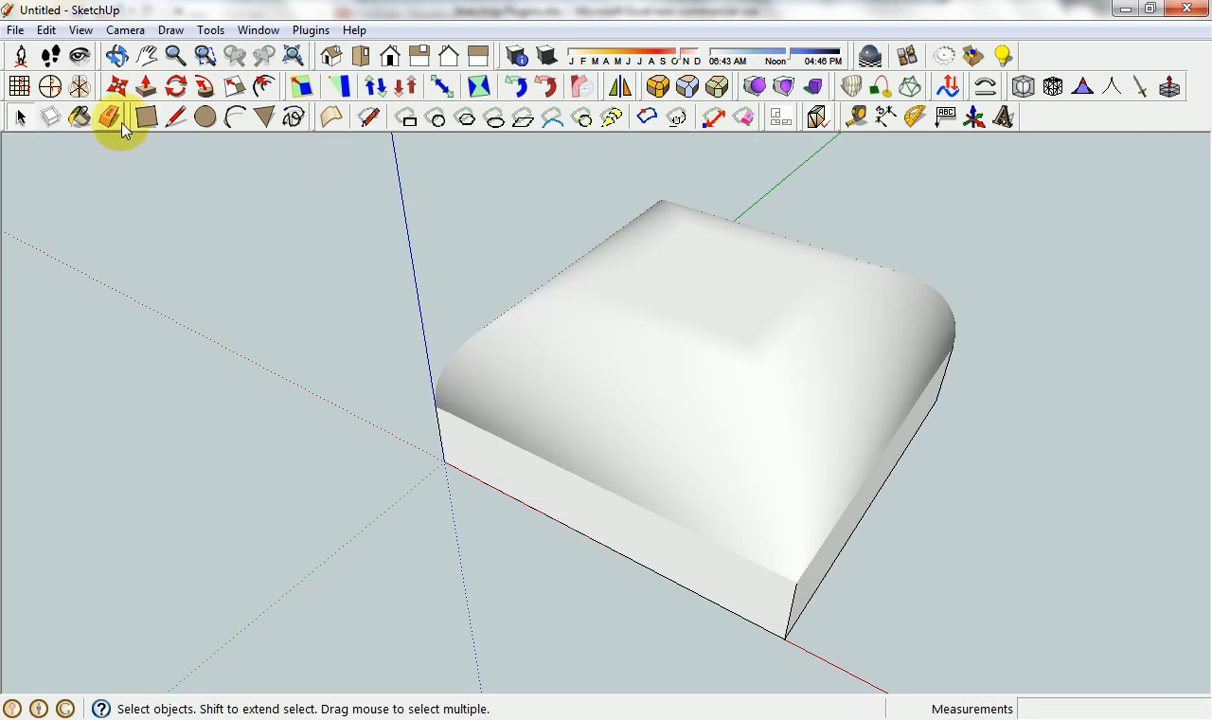
Paint the rounded box with the Roofing_Shingles_Variable material using ThruPaint.
{"action": "left_click", "coordinate": [80, 118]}
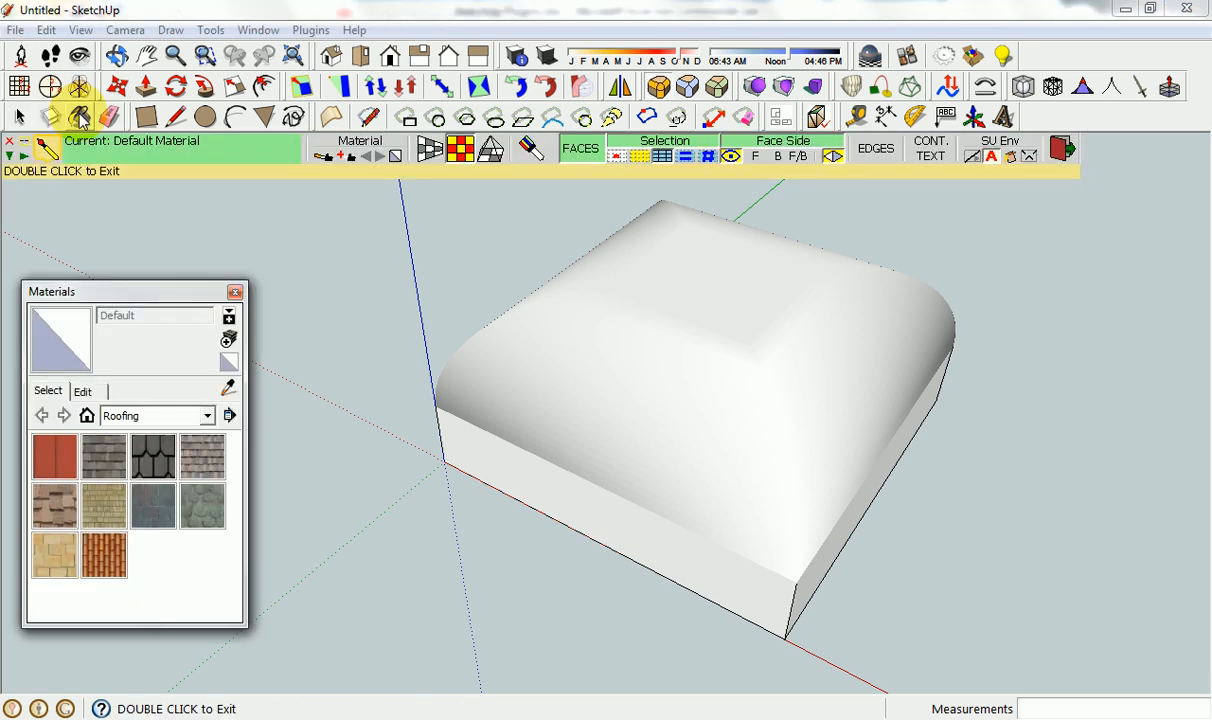
{"action": "left_click", "coordinate": [460, 149]}
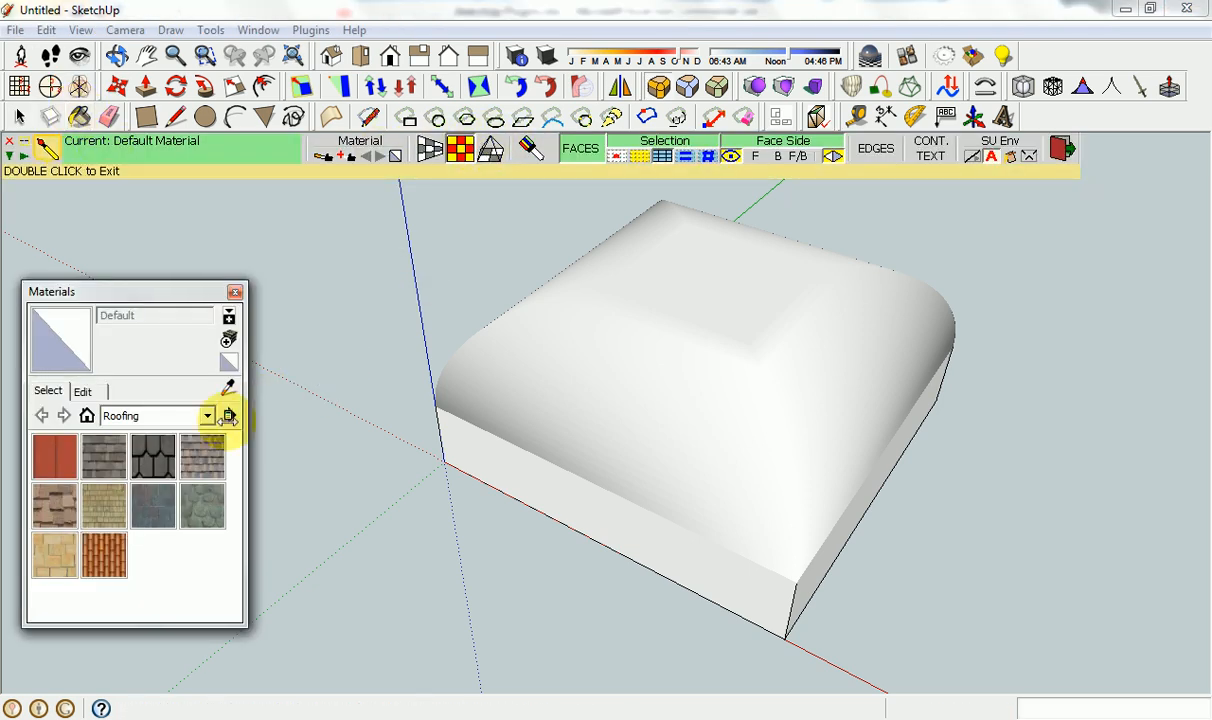
{"action": "left_click", "coordinate": [70, 510]}
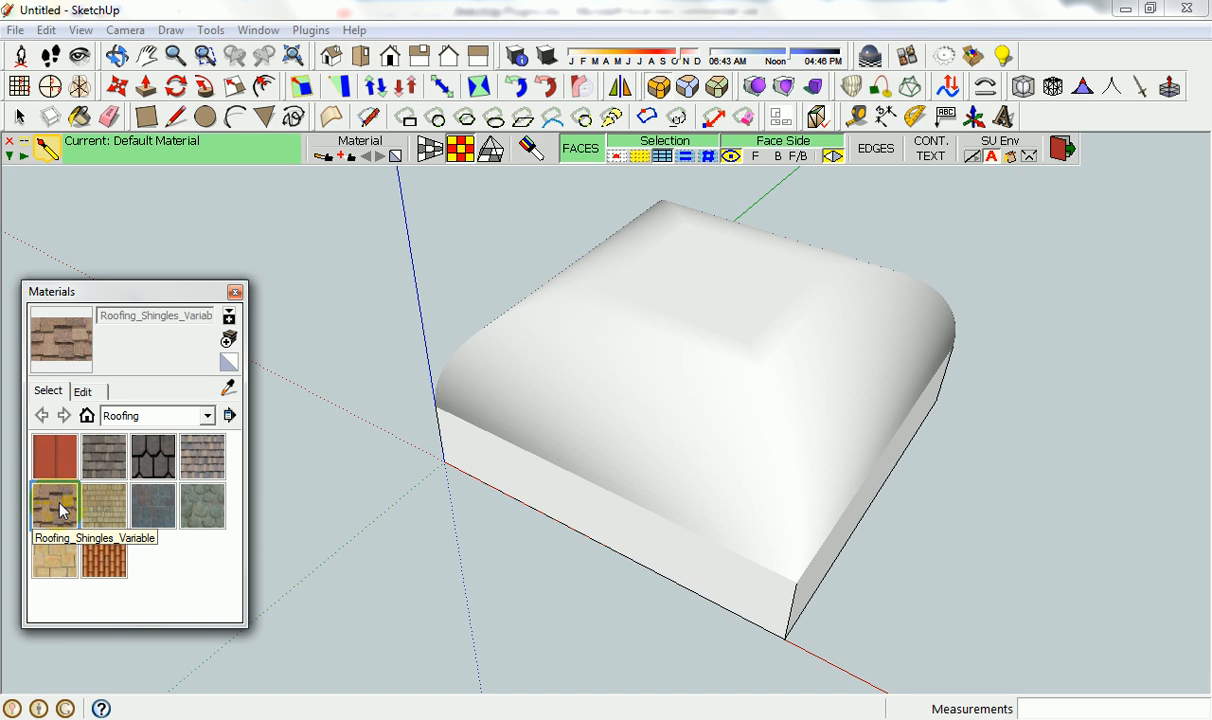
{"action": "left_click", "coordinate": [710, 320]}
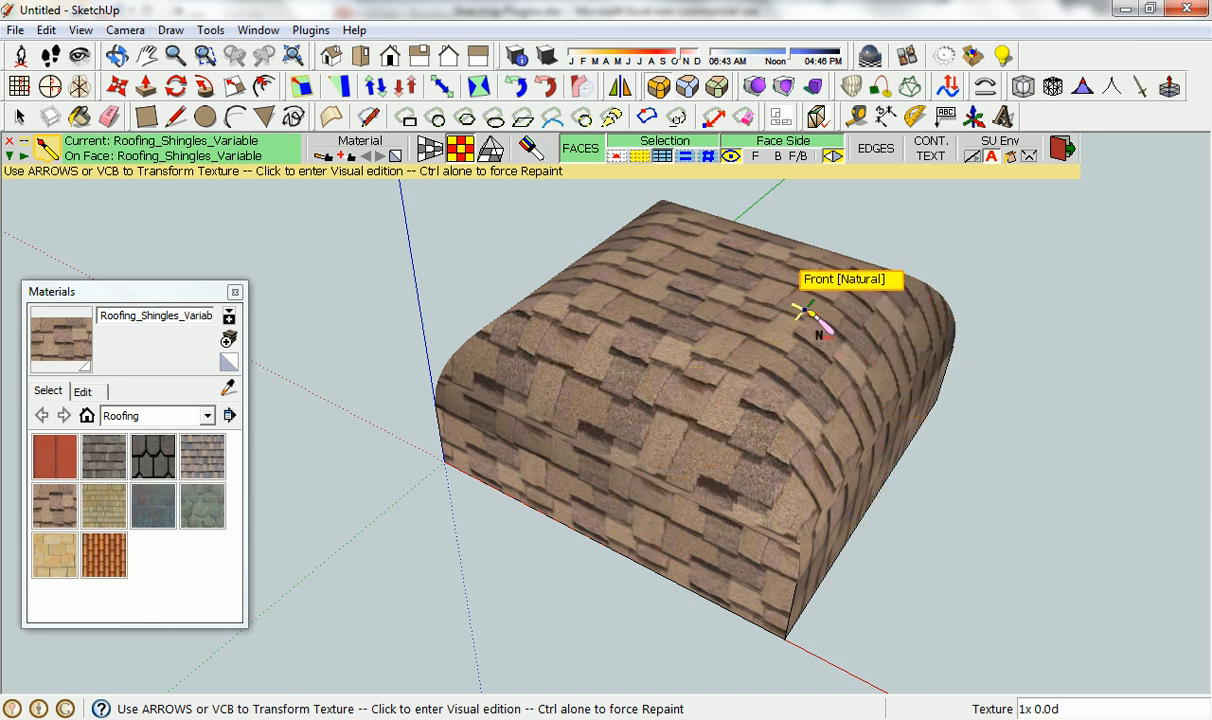
Rotate the shingle texture about 40.3° and scale it to about 0.9x, then exit ThruPaint and close Materials.
{"action": "left_click", "coordinate": [704, 295]}
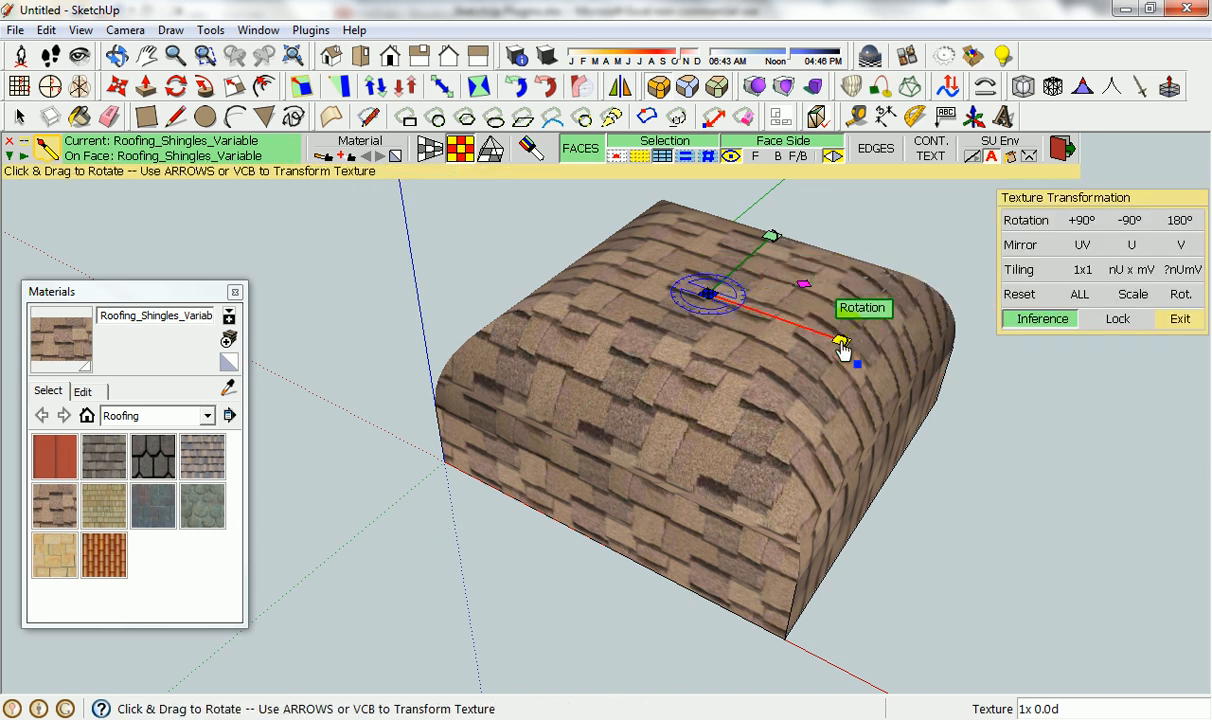
{"action": "left_click_drag", "start_coordinate": [843, 345], "coordinate": [782, 406]}
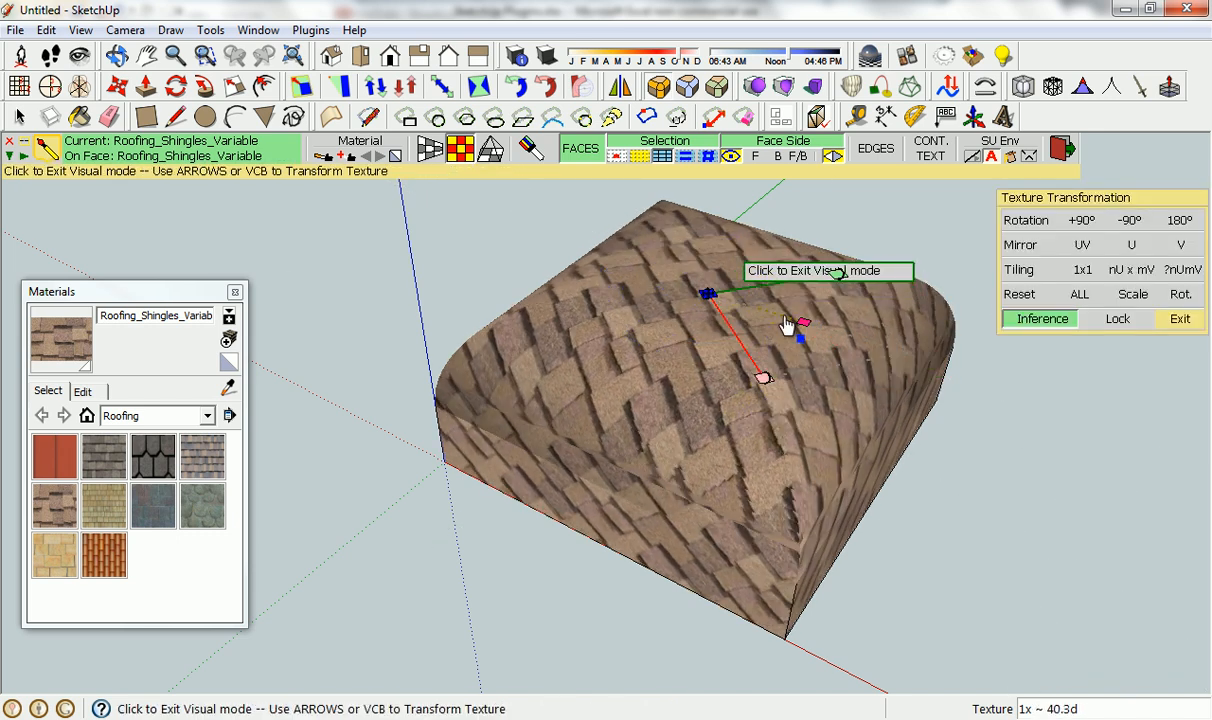
{"action": "mouse_move", "coordinate": [803, 331]}
{"action": "left_mouse_down"}
{"action": "mouse_move", "coordinate": [890, 373]}
{"action": "mouse_move", "coordinate": [797, 328]}
{"action": "left_mouse_up"}
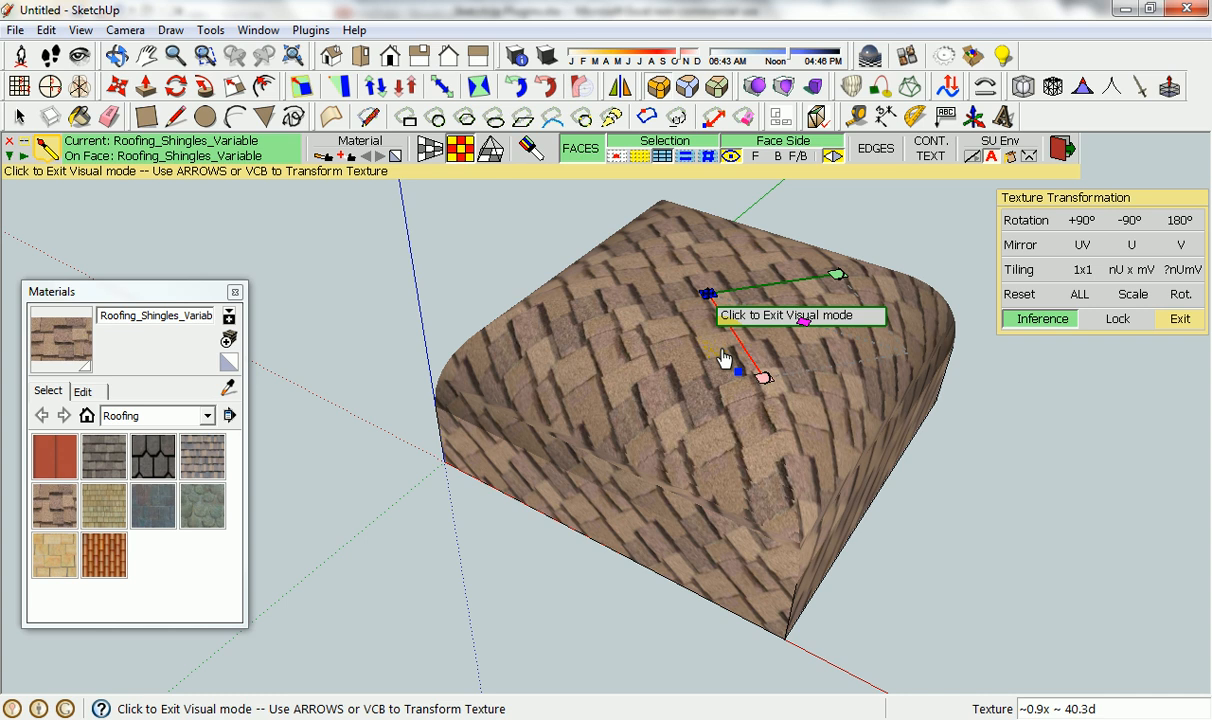
{"action": "left_click", "coordinate": [1062, 148]}
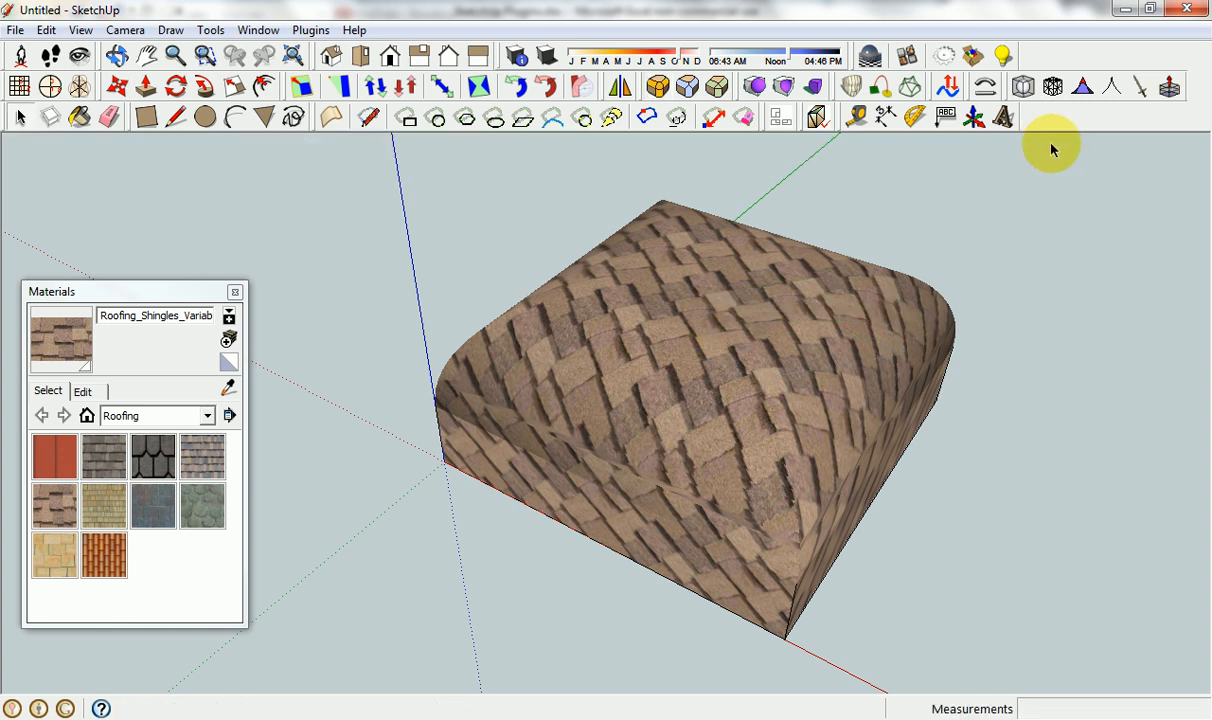
{"action": "left_click", "coordinate": [235, 292]}
Switch to Excel and read the Work Plane entry's toolbar location, description and author.
{"action": "left_click", "coordinate": [582, 719]}
{"action": "scroll", "coordinate": [531, 481], "scroll_direction": "down", "scroll_amount": 1}
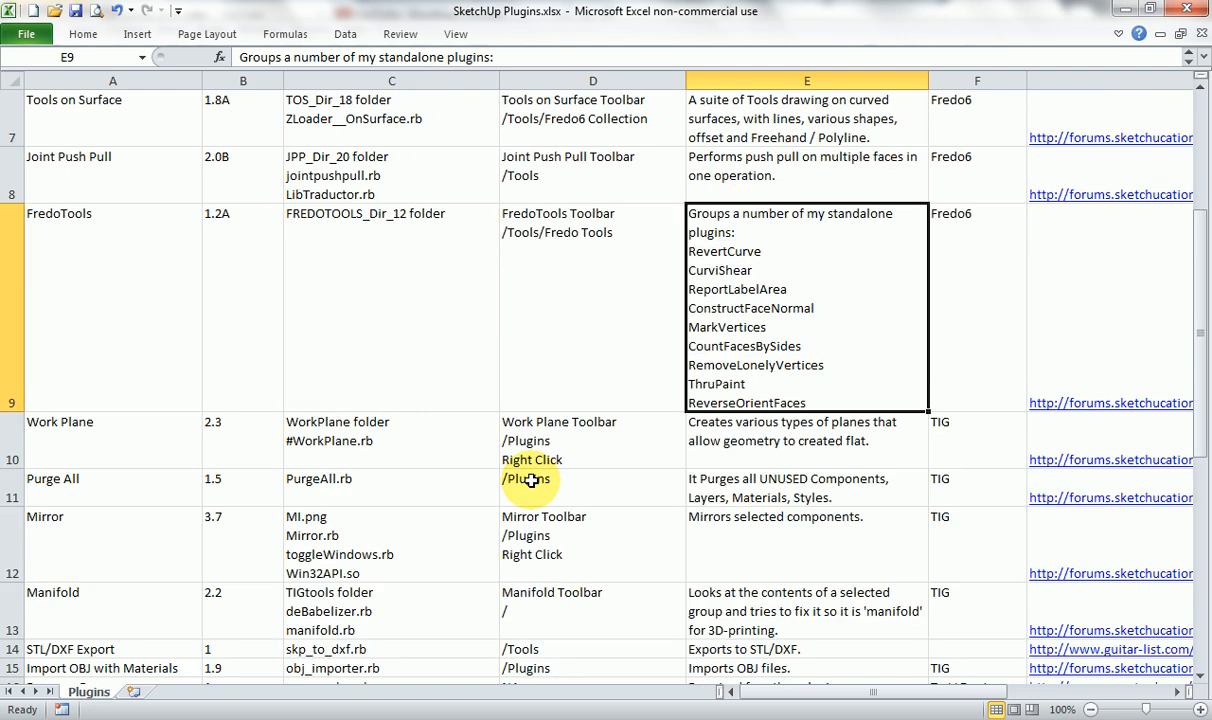
{"action": "left_click", "coordinate": [548, 445]}
{"action": "scroll", "coordinate": [568, 668], "scroll_direction": "down", "scroll_amount": 1}
{"action": "scroll", "coordinate": [611, 425], "scroll_direction": "up", "scroll_amount": 1}
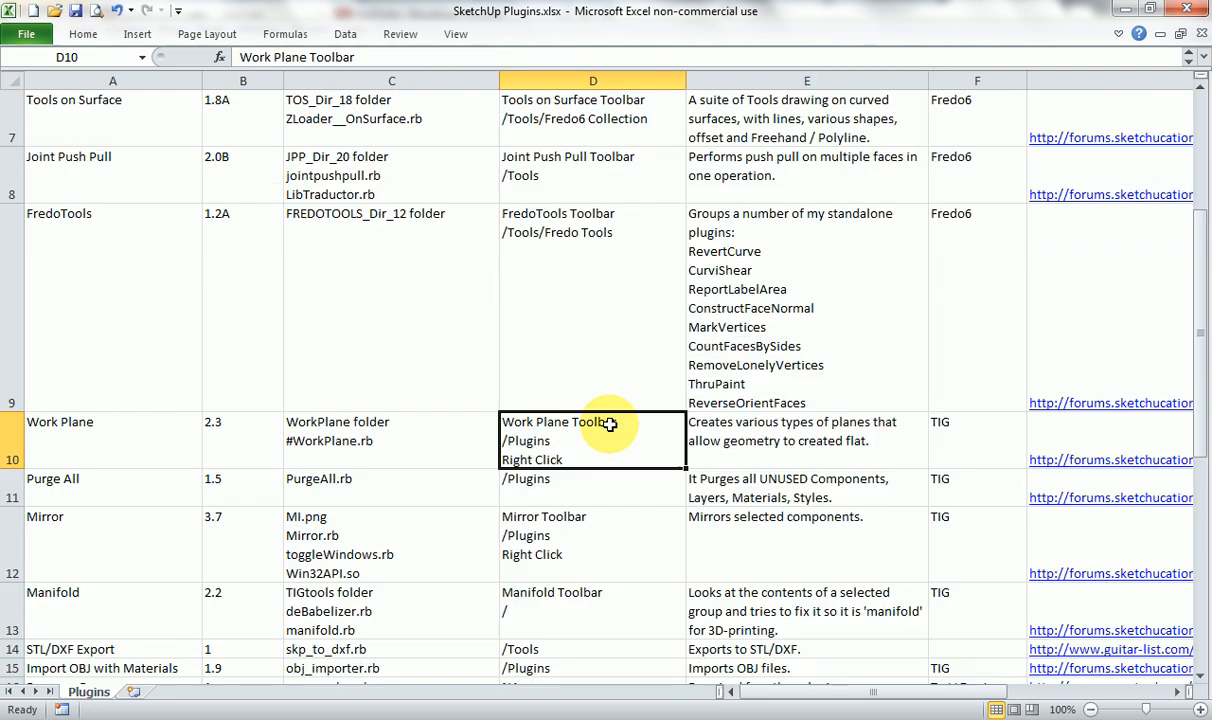
{"action": "left_click", "coordinate": [945, 433]}
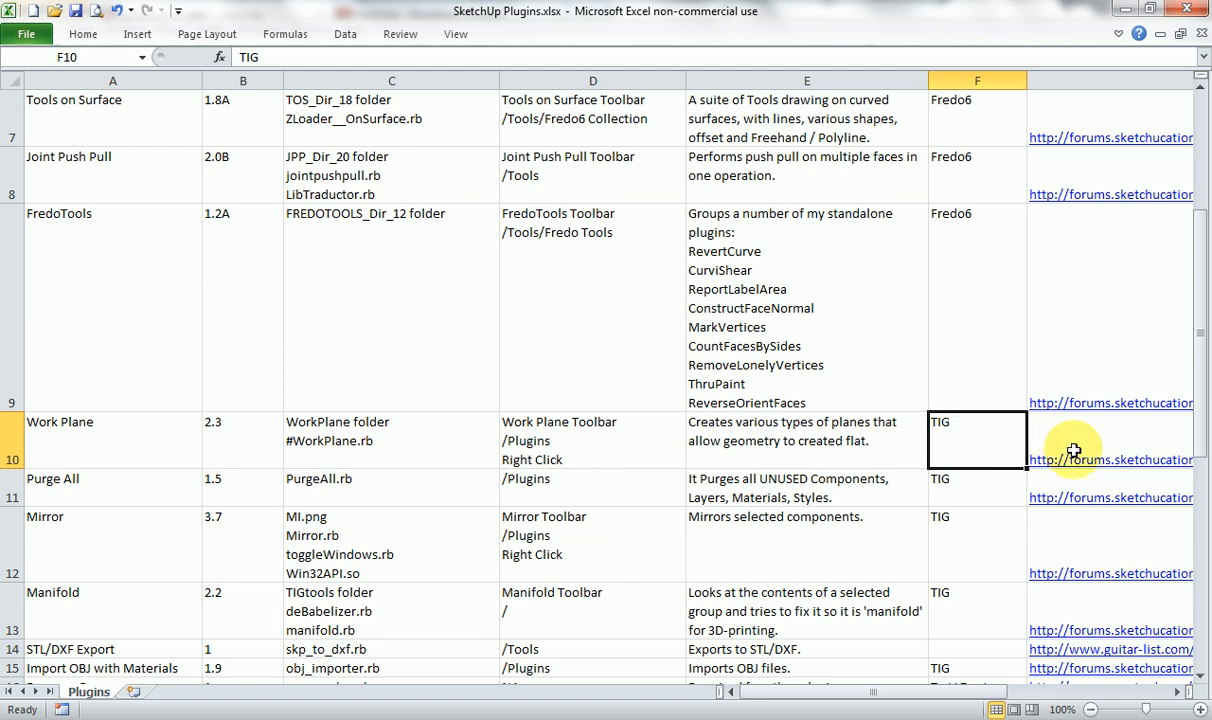
{"action": "left_click", "coordinate": [154, 435]}
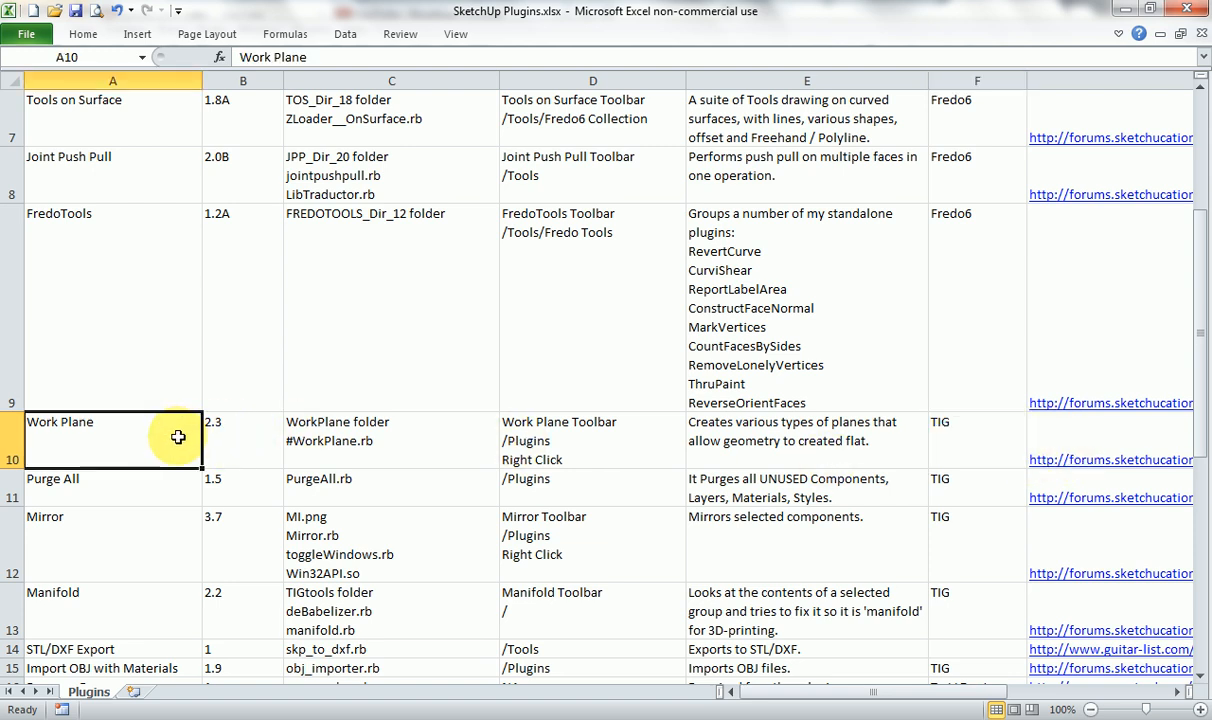
Return to SketchUp and start a new model without saving the changes.
{"action": "left_click", "coordinate": [711, 716]}
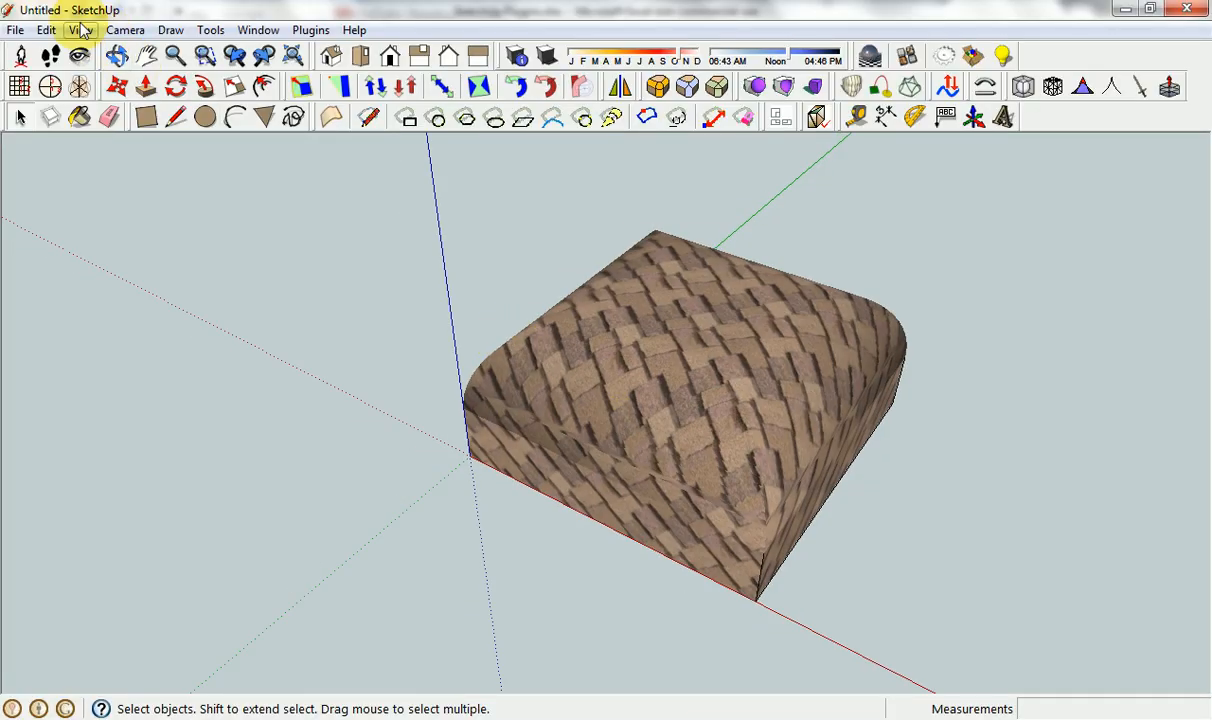
{"action": "left_click", "coordinate": [15, 30]}
{"action": "left_click", "coordinate": [22, 52]}
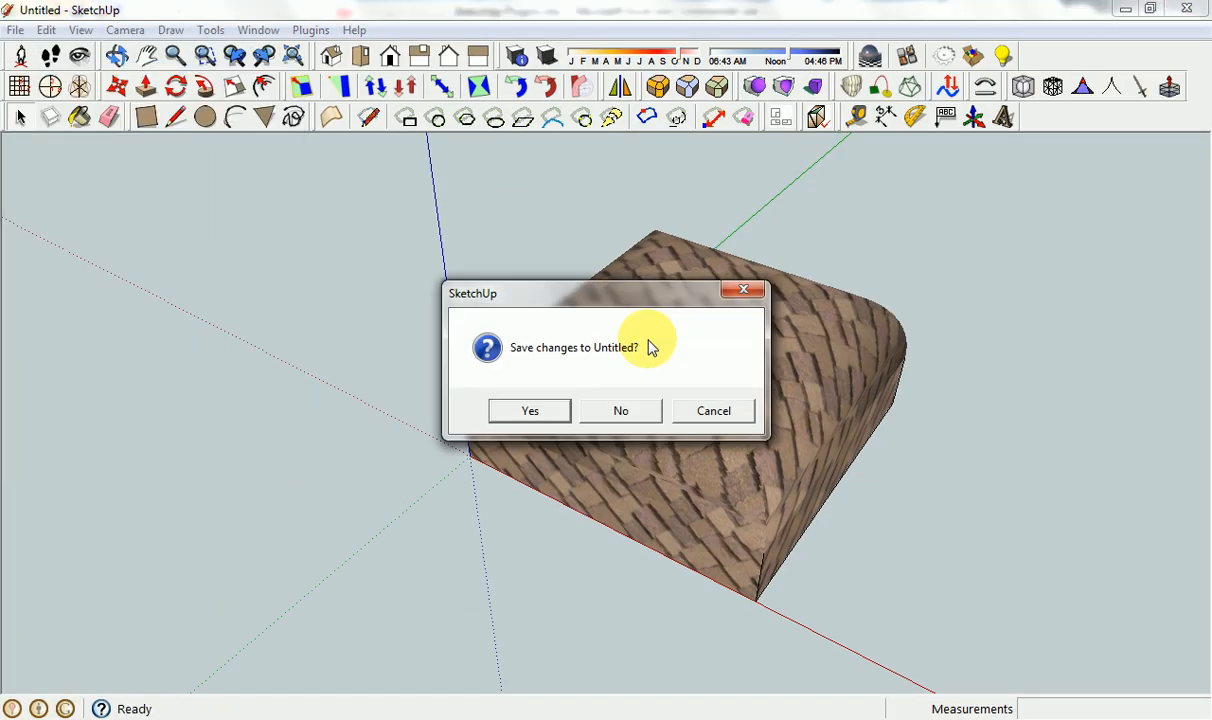
{"action": "left_click", "coordinate": [621, 411]}
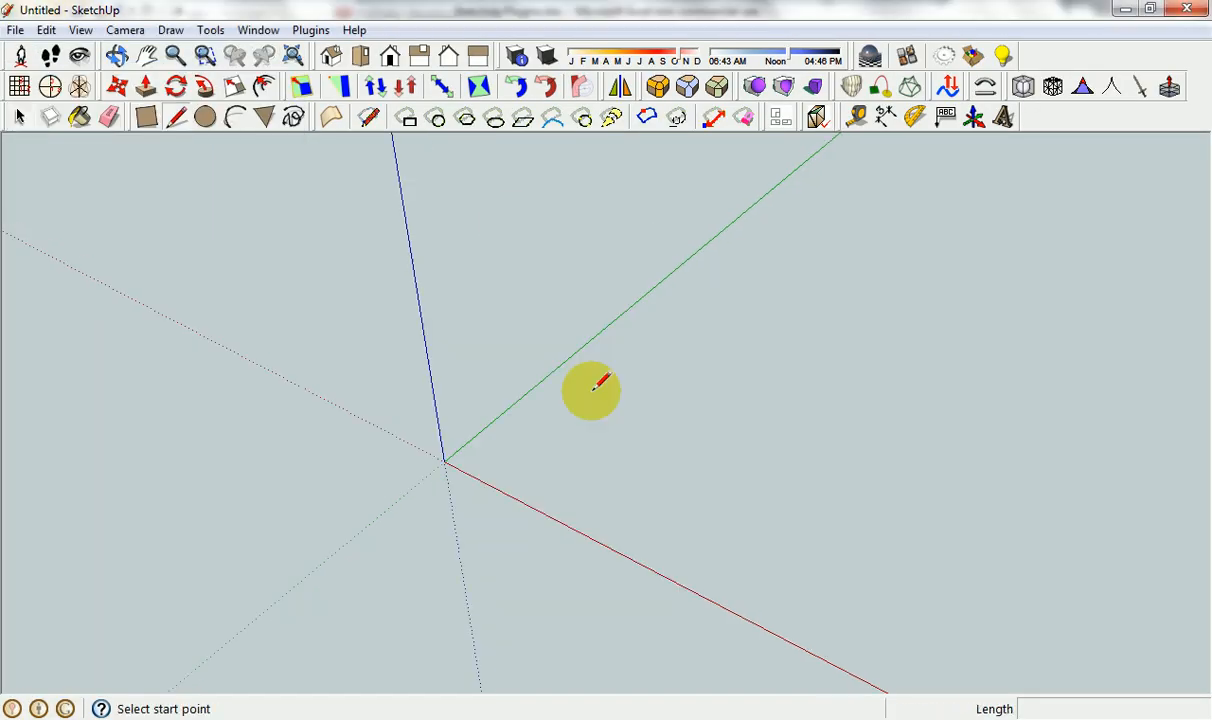
Try to draw a closed freehand outline from the origin without a work plane, and delete its lines.
{"action": "left_click", "coordinate": [444, 461]}
{"action": "left_click", "coordinate": [408, 239]}
{"action": "left_click", "coordinate": [716, 473]}
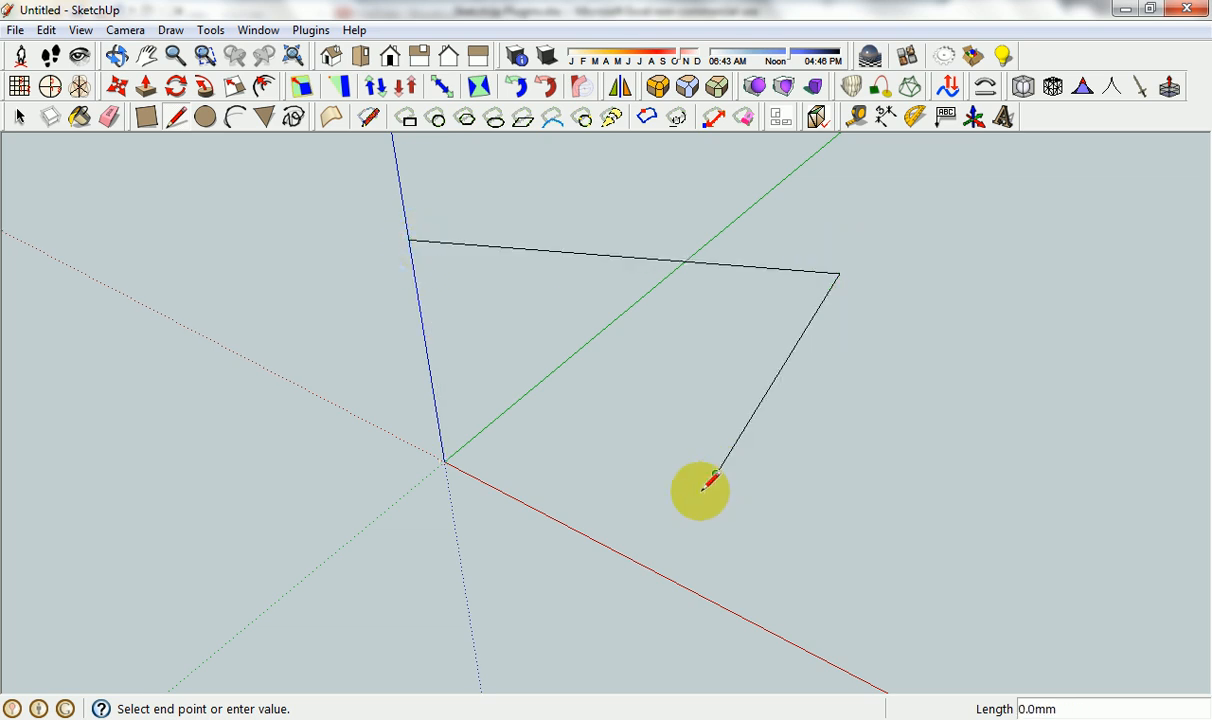
{"action": "left_click", "coordinate": [597, 541]}
{"action": "left_click", "coordinate": [444, 461]}
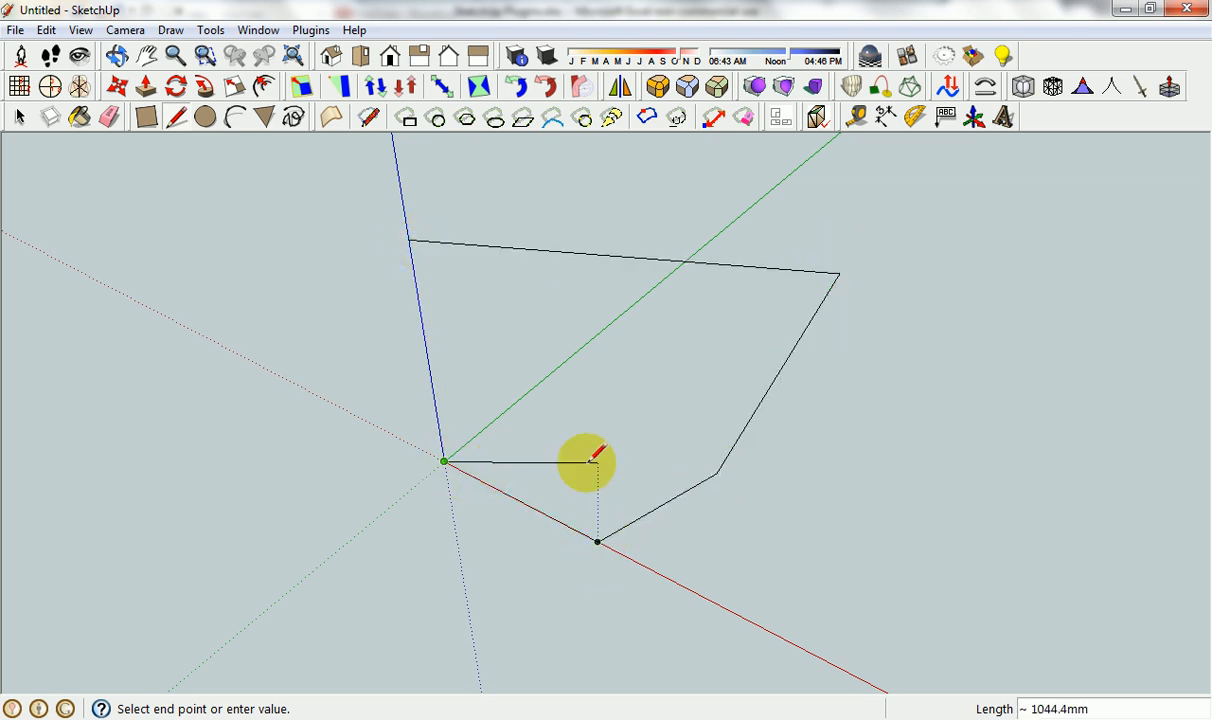
{"action": "key", "text": "space"}
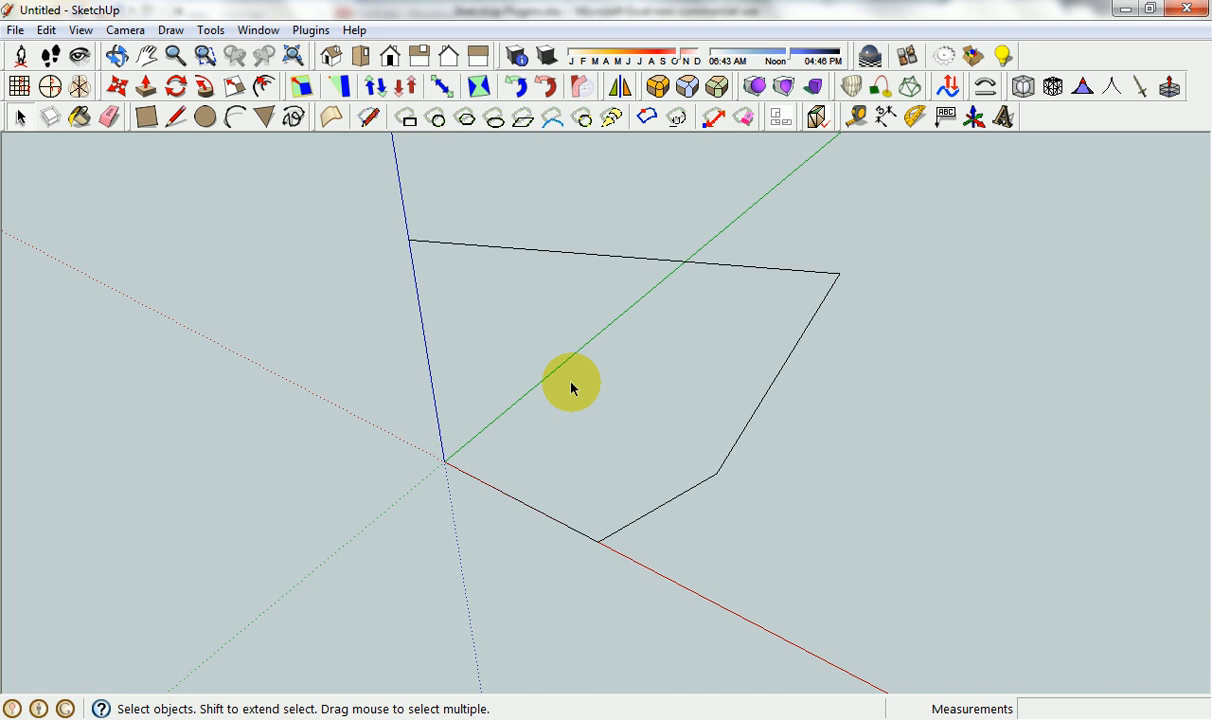
{"action": "middle_click_drag", "start_coordinate": [571, 388], "coordinate": [500, 310]}
{"action": "left_click_drag", "start_coordinate": [325, 174], "coordinate": [960, 600]}
{"action": "key", "text": "Delete"}
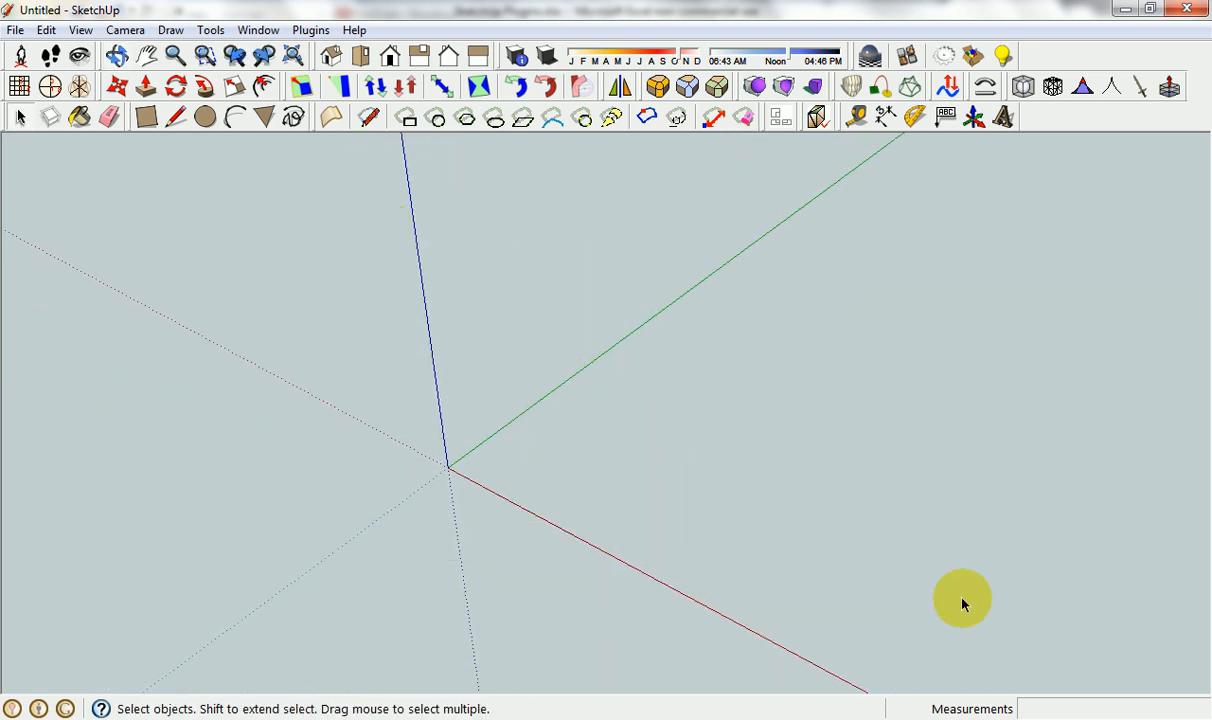
Create a vertical work plane through the origin, a point on the blue axis and a point on the red axis.
{"action": "left_click", "coordinate": [19, 87]}
{"action": "left_click", "coordinate": [447, 467]}
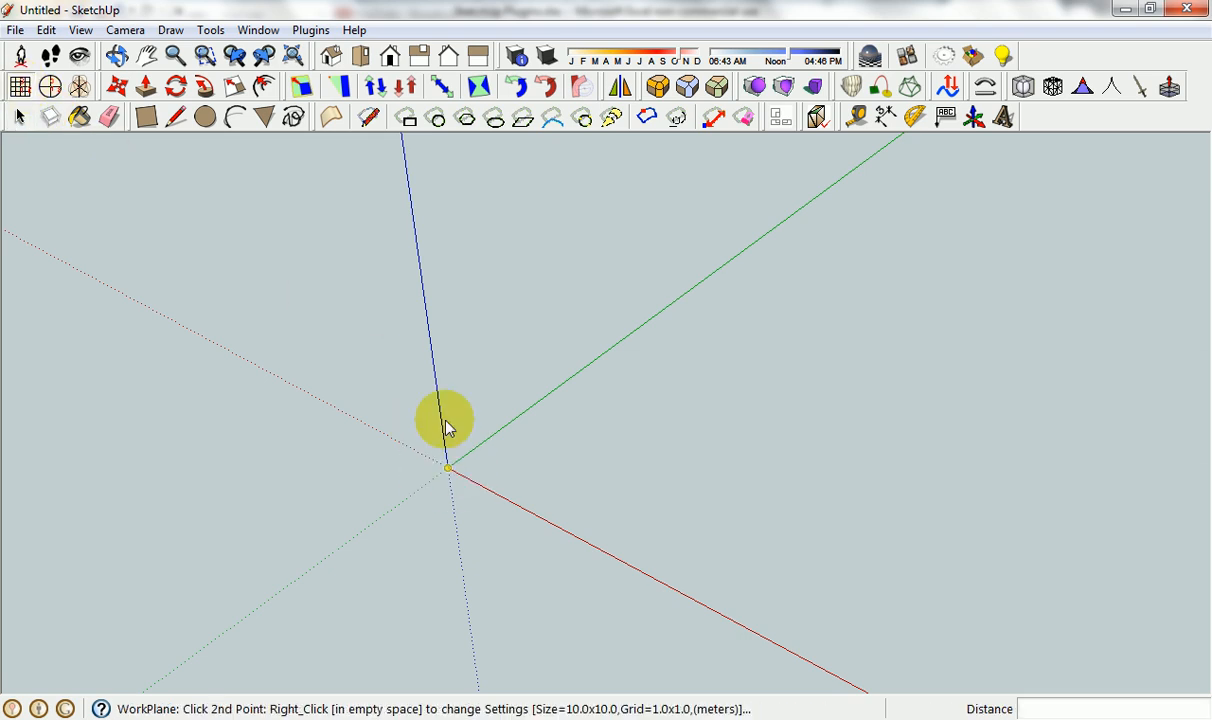
{"action": "left_click", "coordinate": [421, 265]}
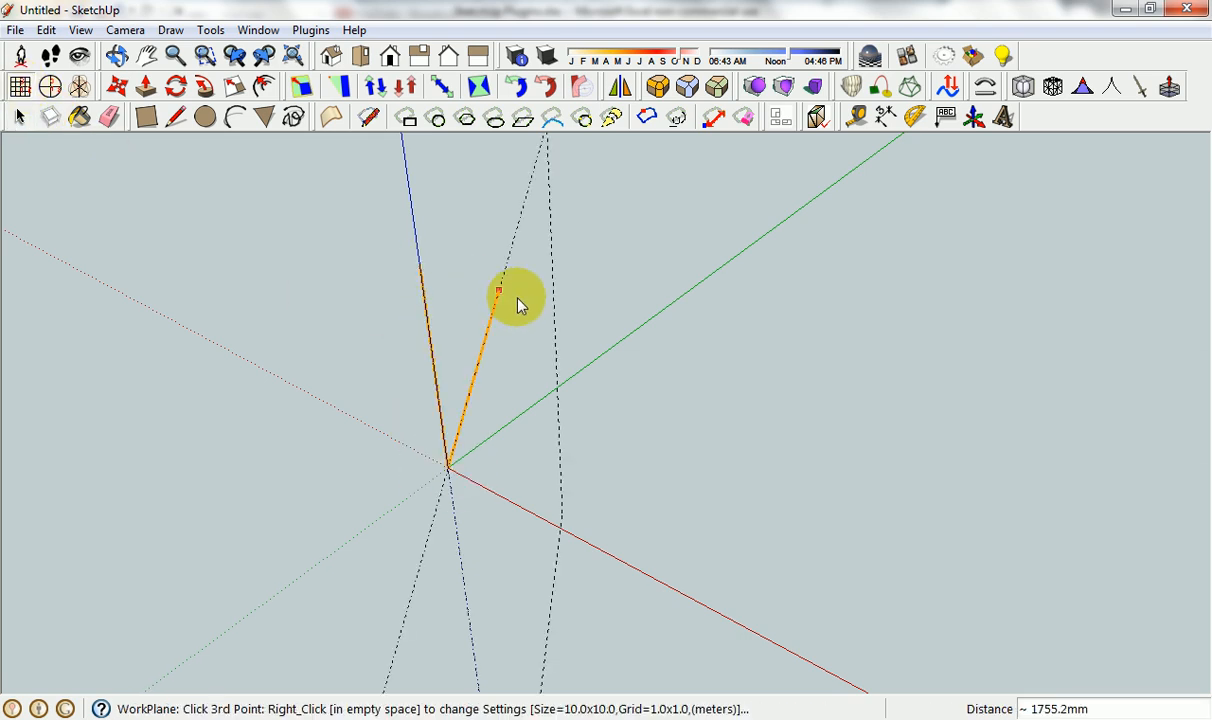
{"action": "left_click", "coordinate": [648, 574]}
{"action": "double_click", "coordinate": [703, 507]}
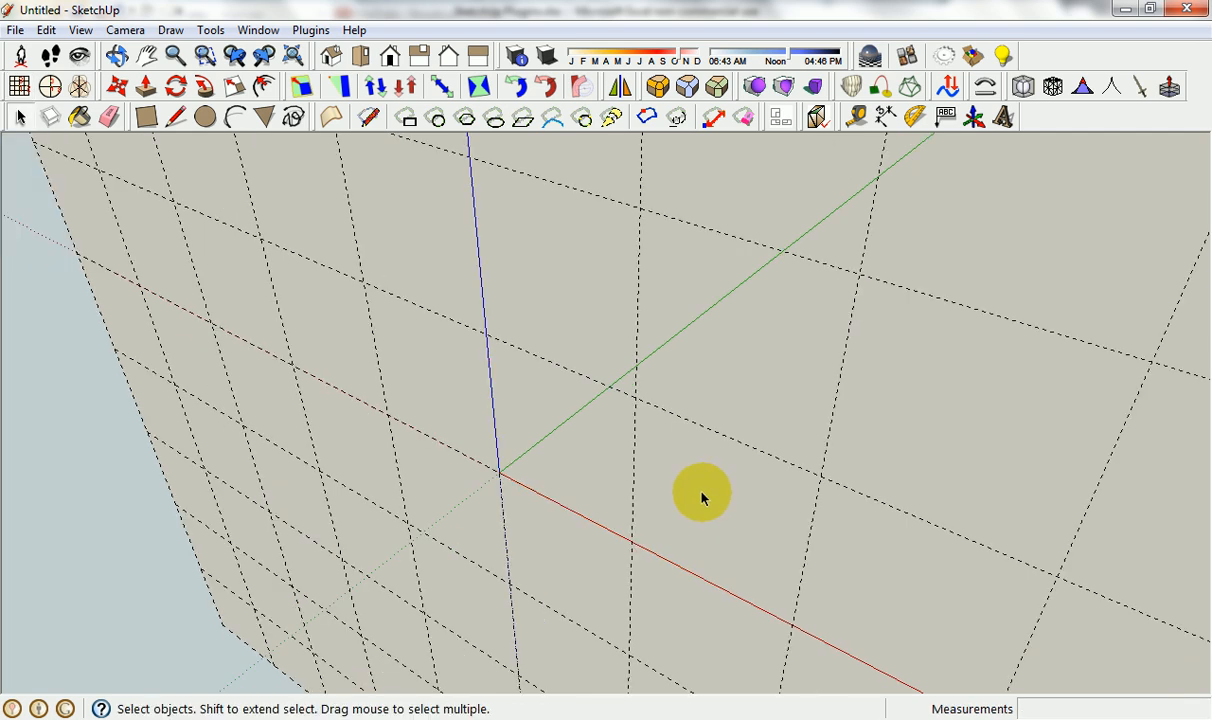
Draw a closed, notched six-sided outline on the work plane, starting and ending at the origin.
{"action": "middle_click_drag", "start_coordinate": [818, 363], "coordinate": [676, 474]}
{"action": "key", "text": "l"}
{"action": "left_click", "coordinate": [516, 464]}
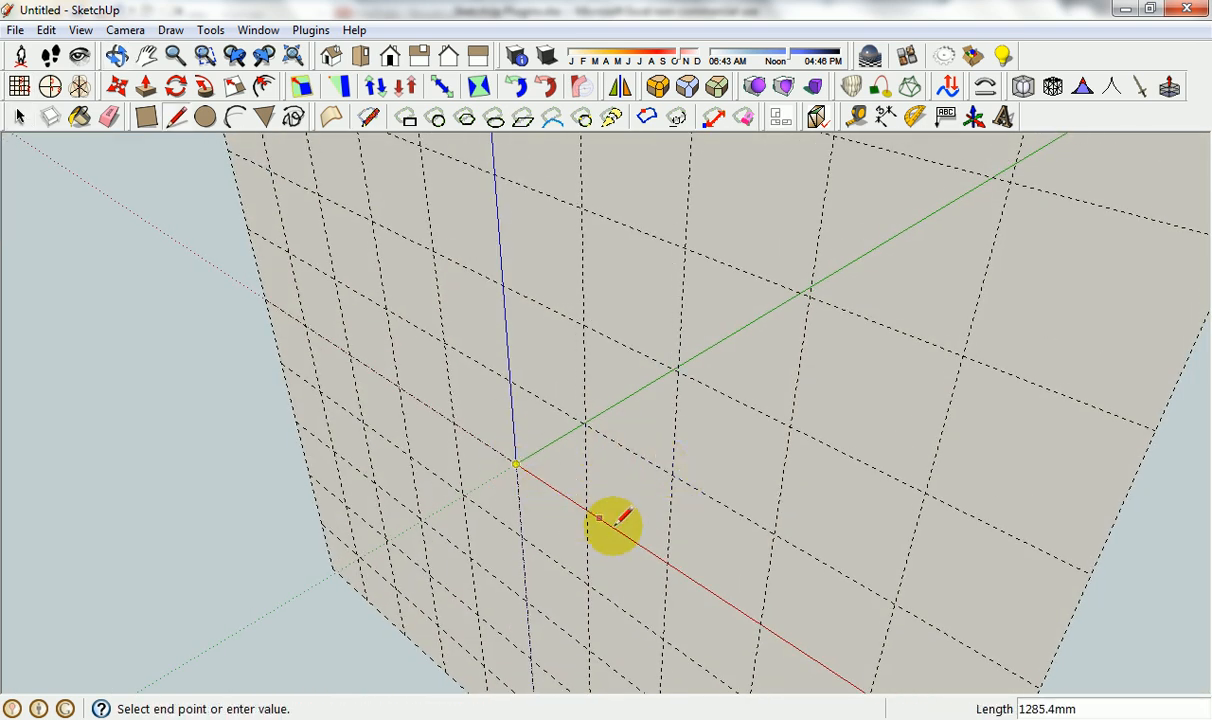
{"action": "left_click", "coordinate": [617, 530]}
{"action": "left_click", "coordinate": [688, 441]}
{"action": "left_click", "coordinate": [620, 365]}
{"action": "left_click", "coordinate": [559, 410]}
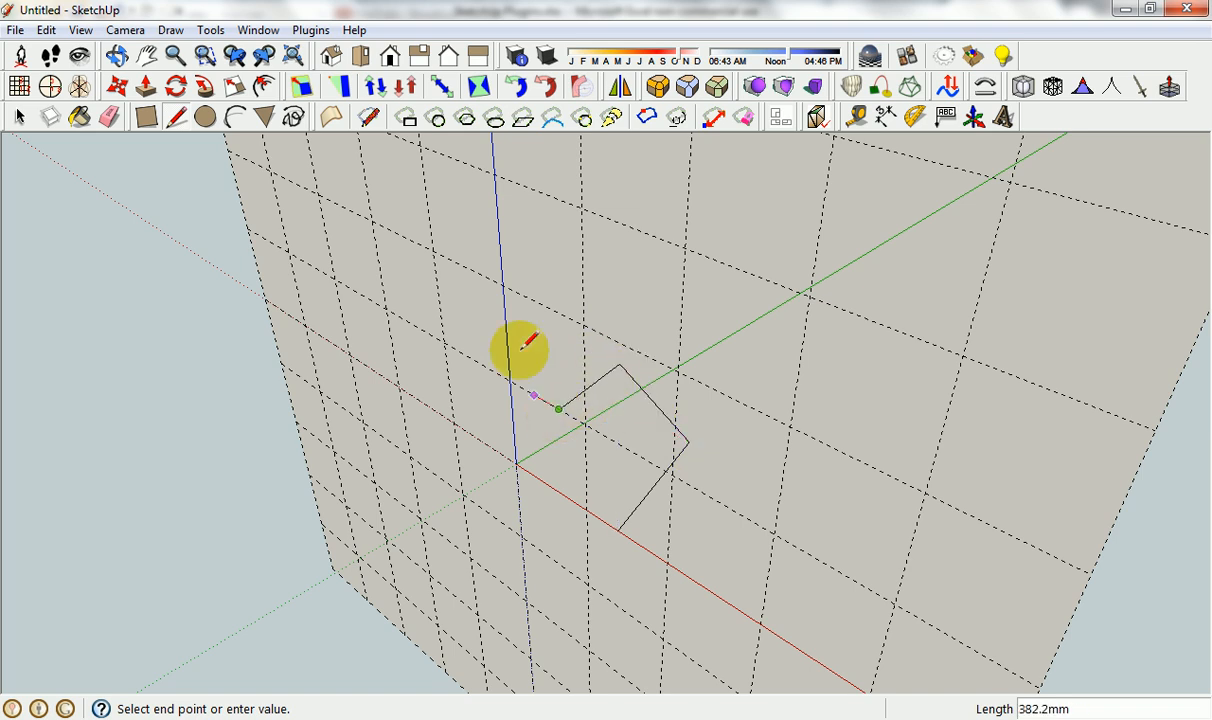
{"action": "left_click", "coordinate": [507, 343]}
{"action": "left_click", "coordinate": [516, 464]}
{"action": "middle_click_drag", "start_coordinate": [516, 464], "coordinate": [805, 360]}
{"action": "key", "text": "space"}
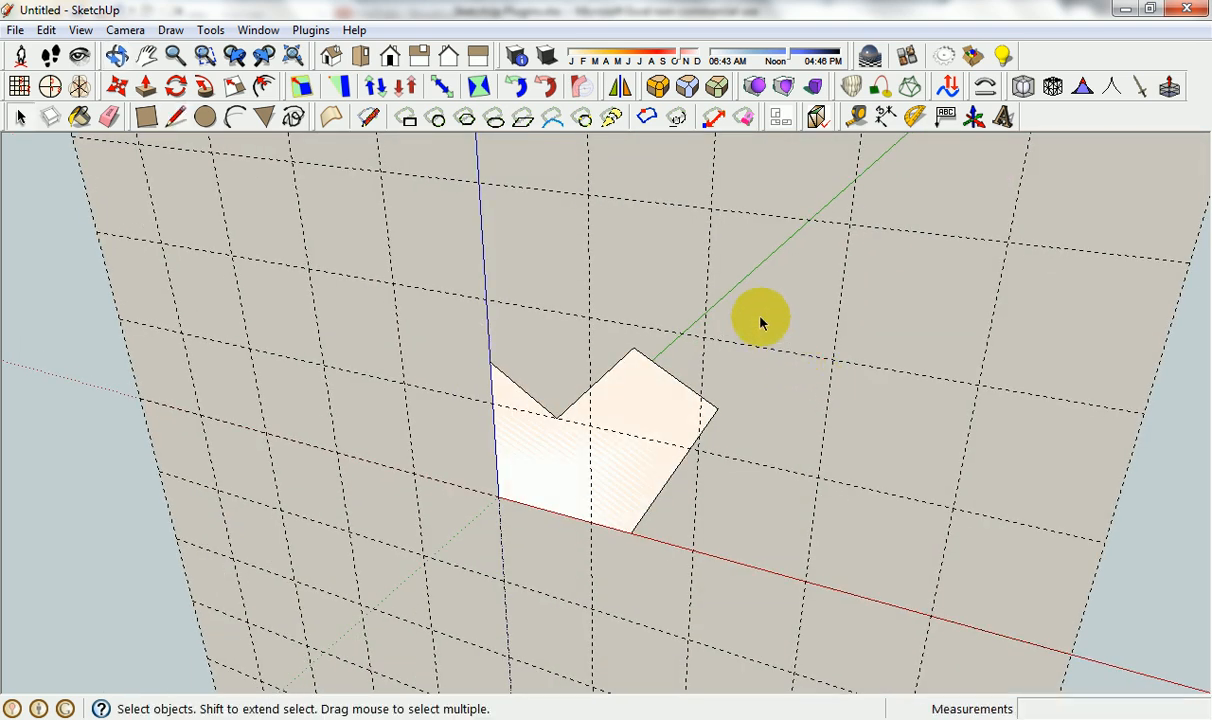
Remove the work plane from the model, keeping the drawn face.
{"action": "right_click", "coordinate": [760, 322]}
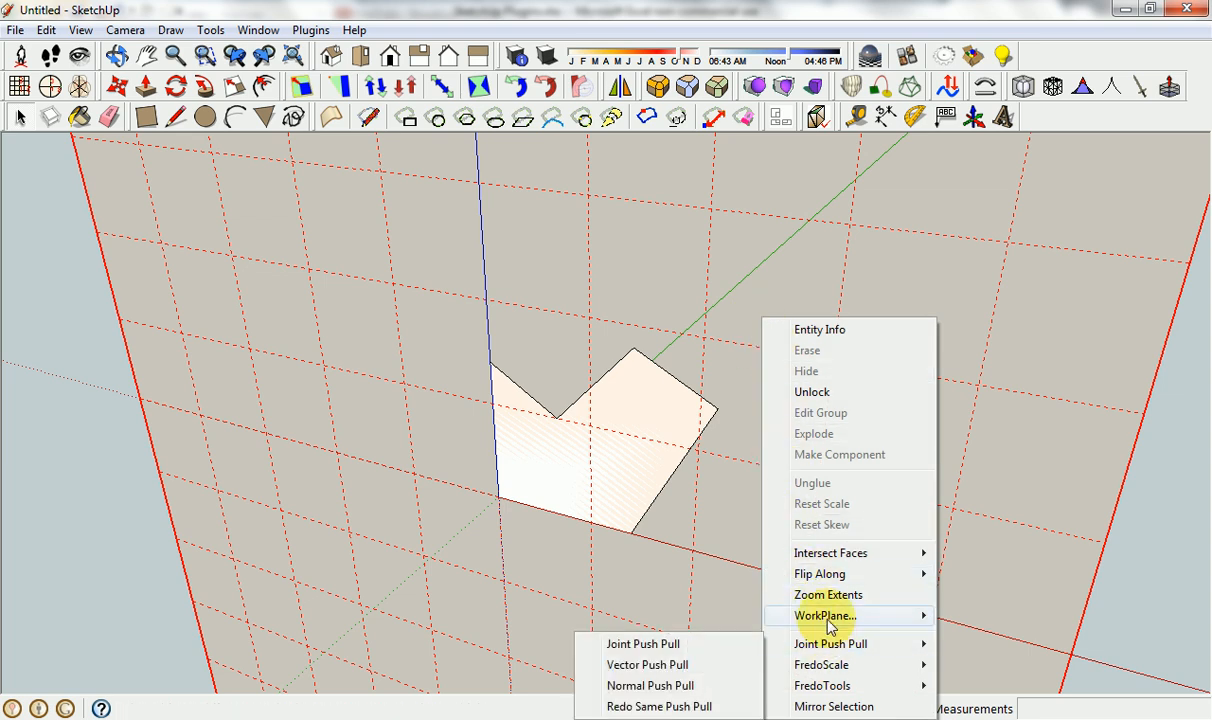
{"action": "mouse_move", "coordinate": [840, 617]}
{"action": "left_click", "coordinate": [735, 615]}
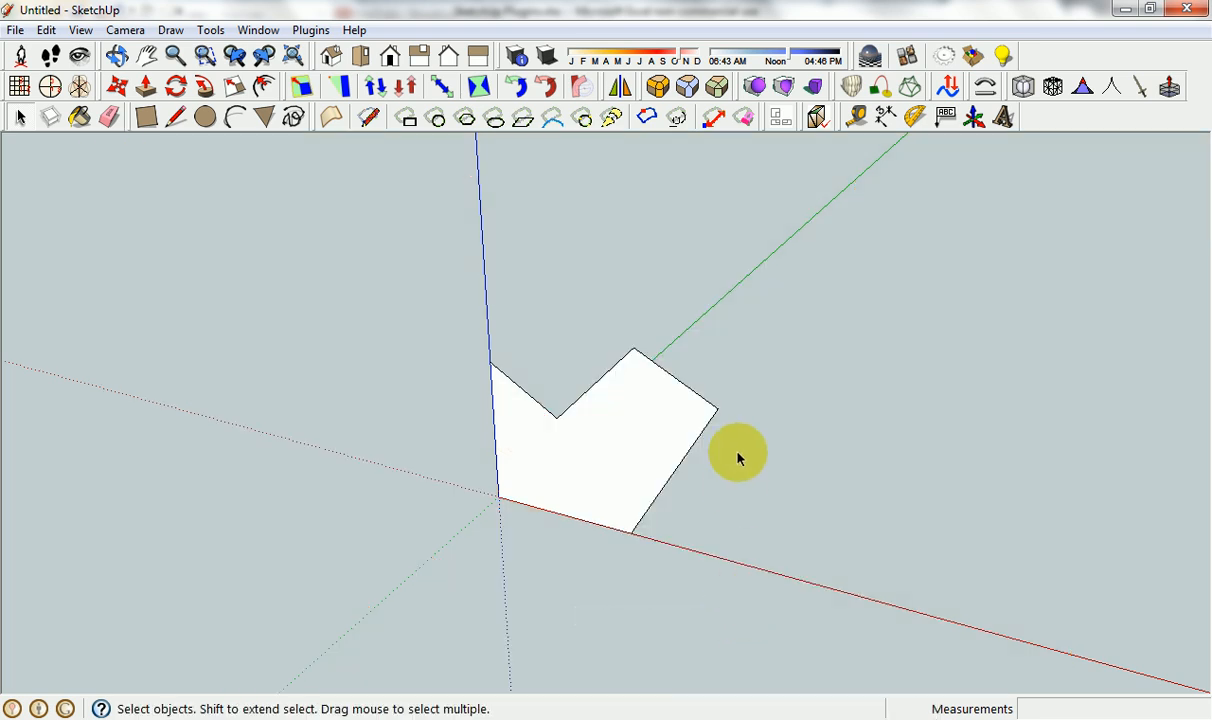
Pull the notched six-sided face out about 1699.6 mm into a solid.
{"action": "mouse_move", "coordinate": [737, 458]}
{"action": "middle_mouse_down"}
{"action": "mouse_move", "coordinate": [335, 446]}
{"action": "mouse_move", "coordinate": [755, 460]}
{"action": "middle_mouse_up"}
{"action": "key", "text": "p"}
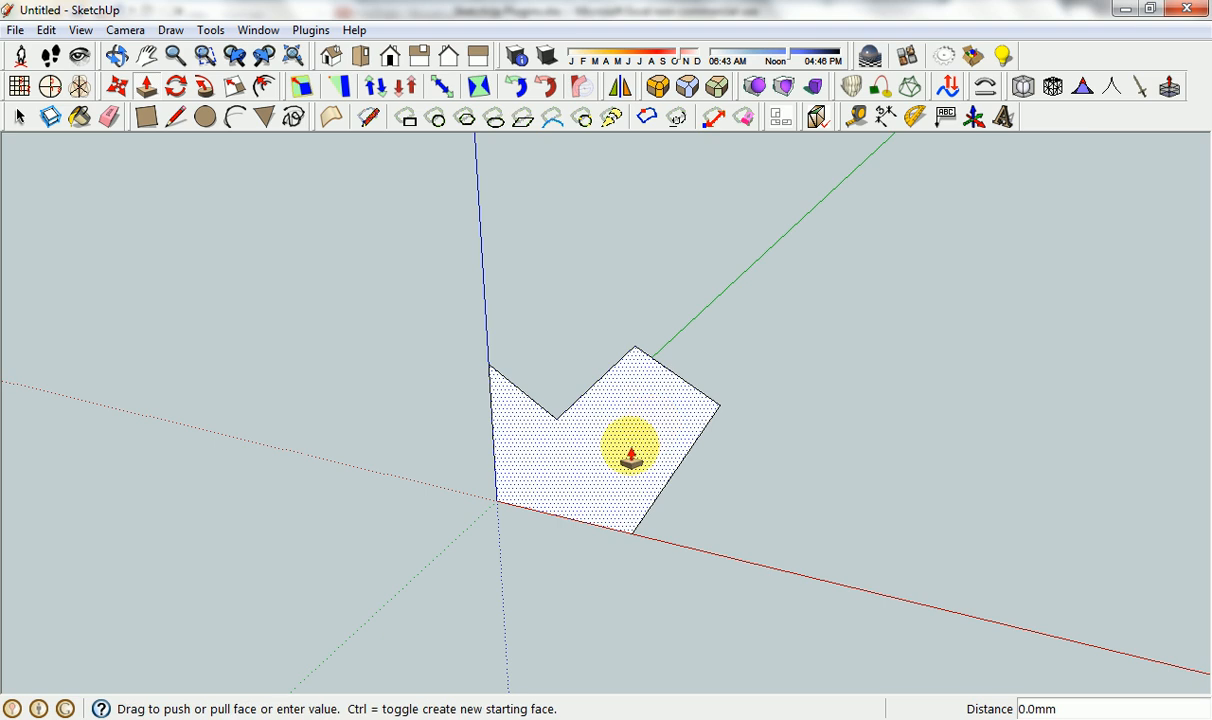
{"action": "left_click_drag", "start_coordinate": [631, 456], "coordinate": [541, 506]}
{"action": "middle_click_drag", "start_coordinate": [541, 506], "coordinate": [652, 548]}
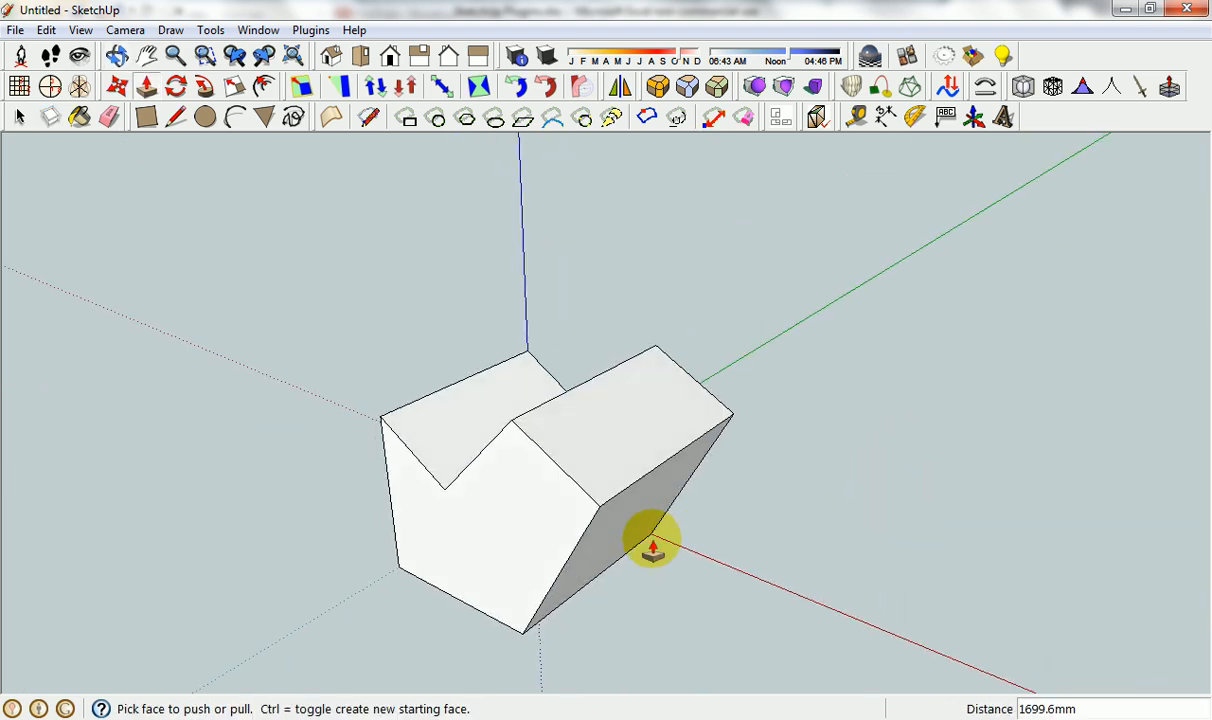
Look up the Purge All entry in the Excel plugin list, then return to the SketchUp model.
{"action": "key", "text": "space"}
{"action": "key", "text": "alt+Tab"}
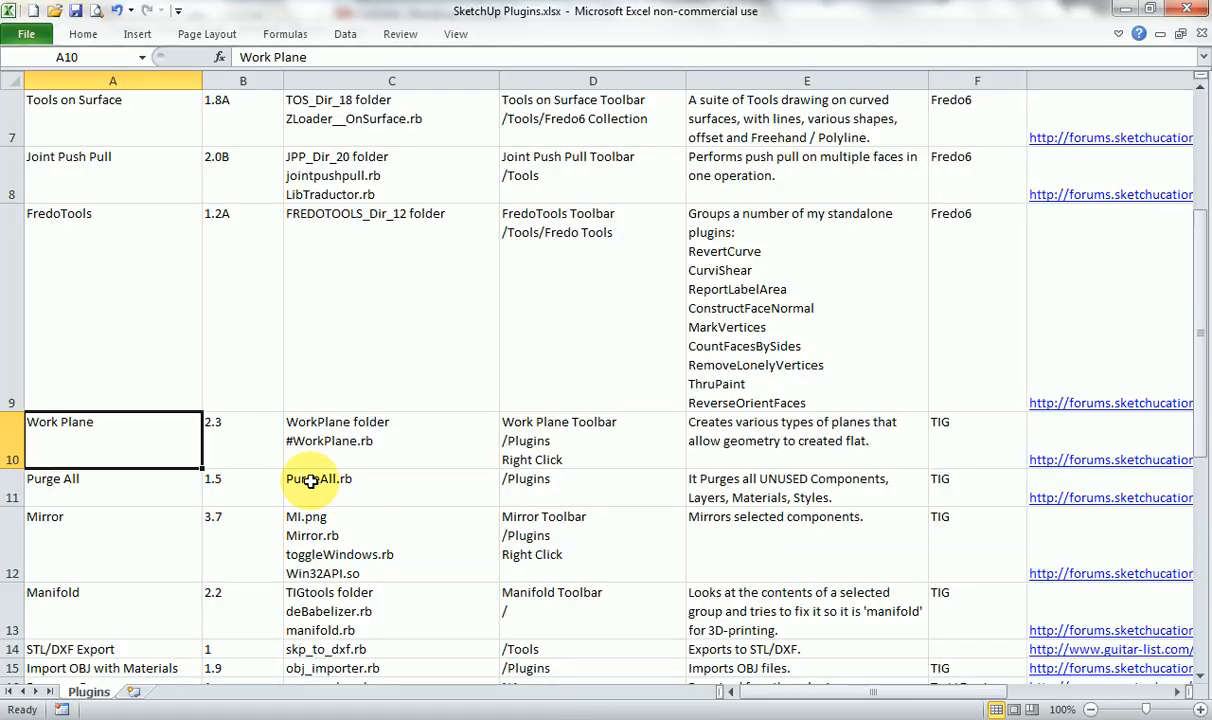
{"action": "left_click", "coordinate": [182, 496]}
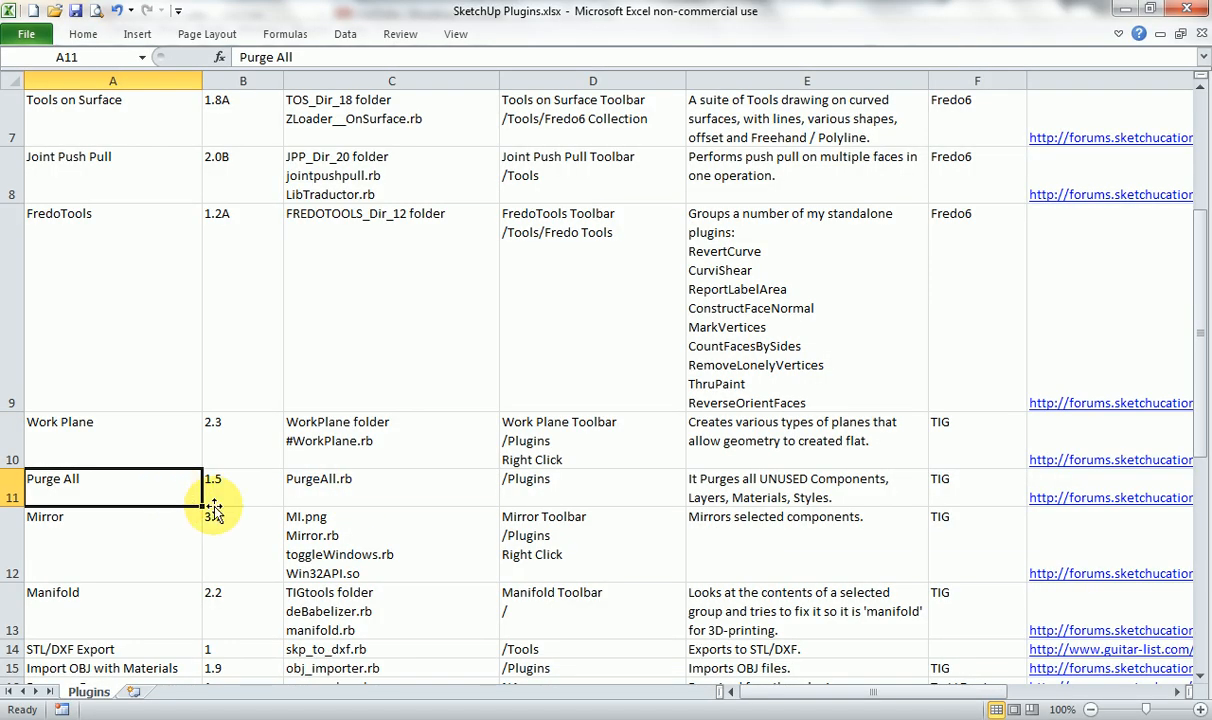
{"action": "left_click", "coordinate": [703, 719]}
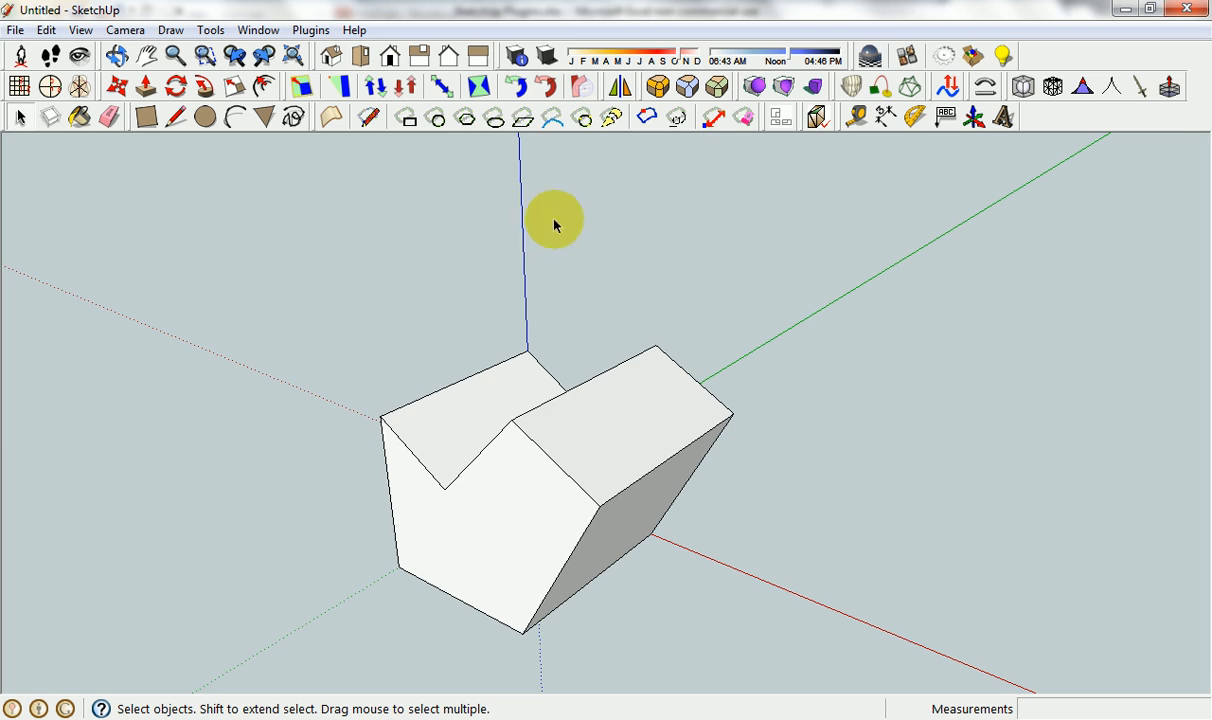
{"action": "middle_click_drag", "start_coordinate": [555, 222], "coordinate": [563, 358]}
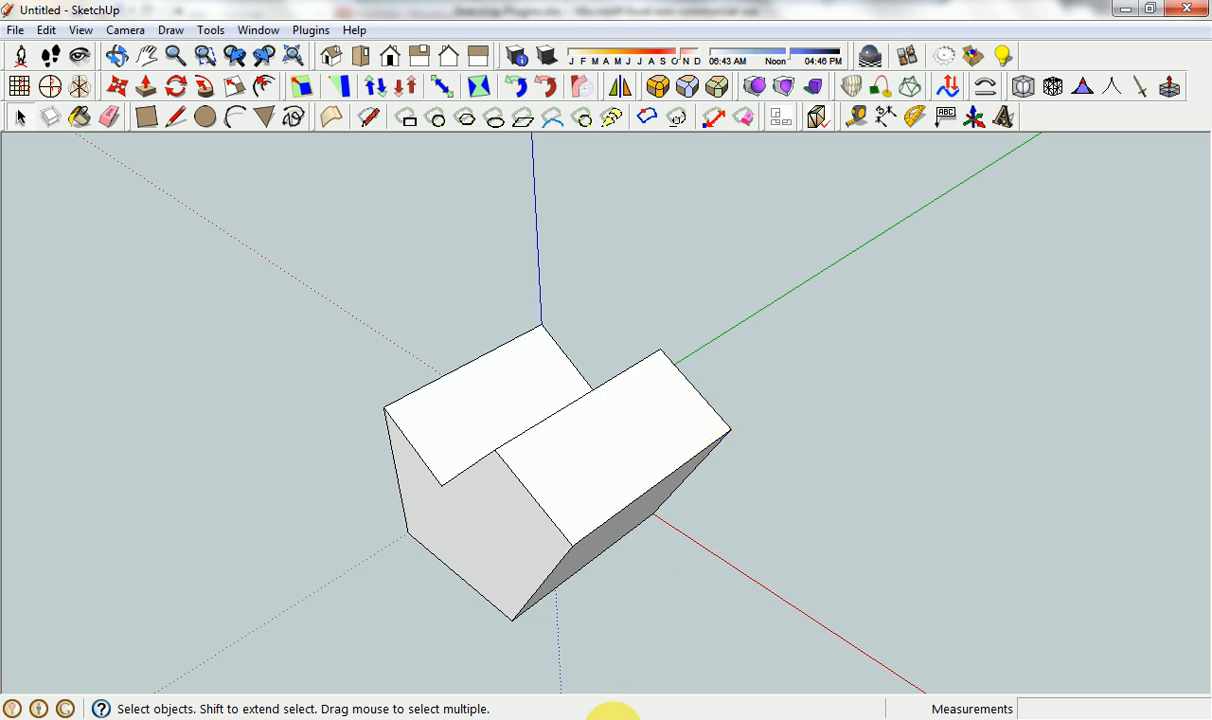
Look up the Mirror entry in the Excel plugin list, then return to the SketchUp model.
{"action": "left_click", "coordinate": [607, 710]}
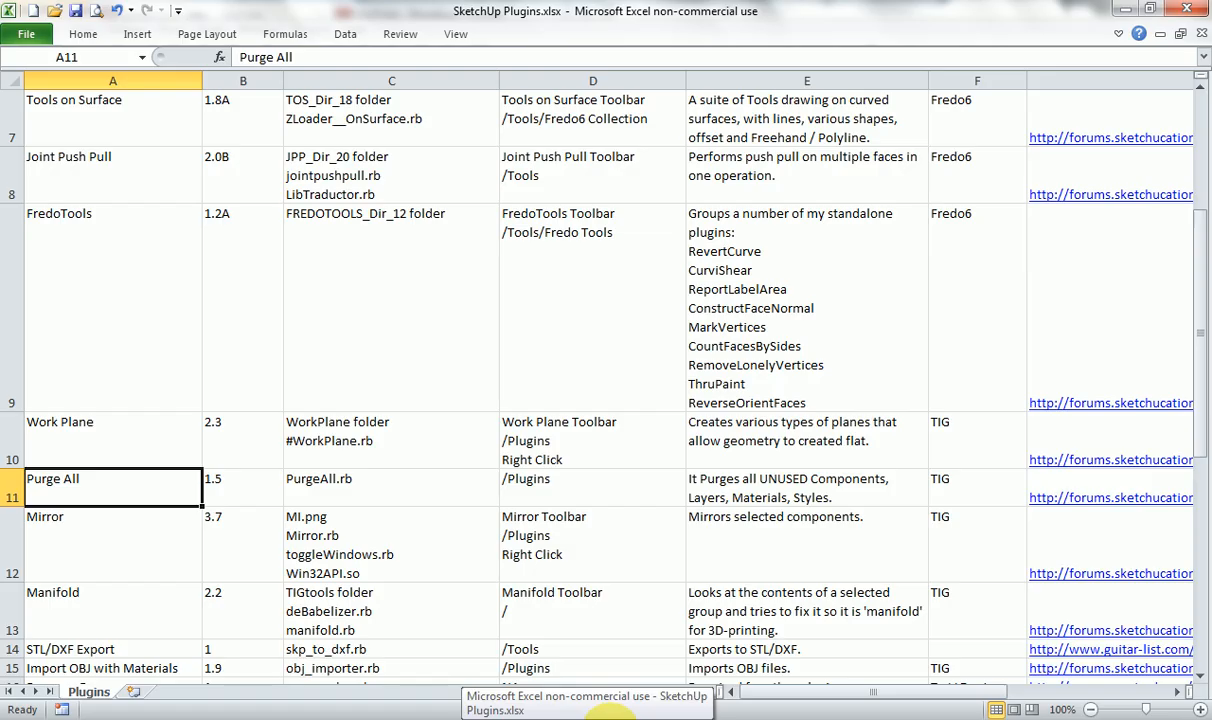
{"action": "left_click", "coordinate": [150, 526]}
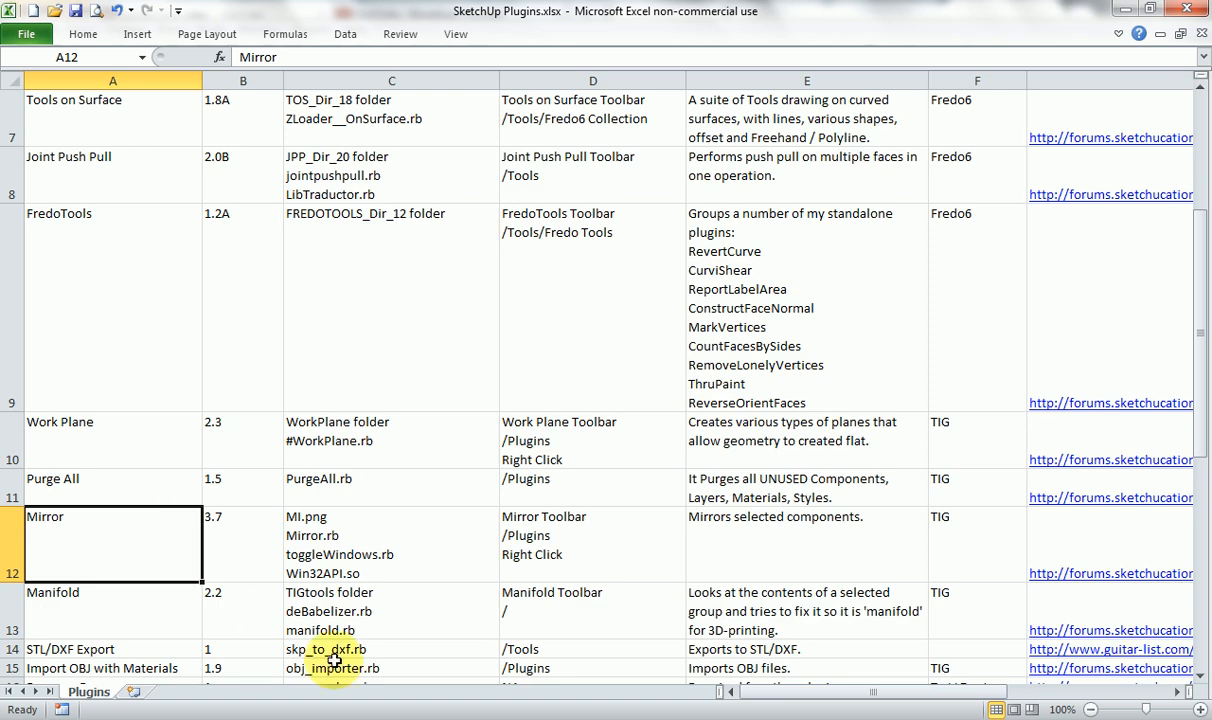
{"action": "left_click", "coordinate": [608, 716]}
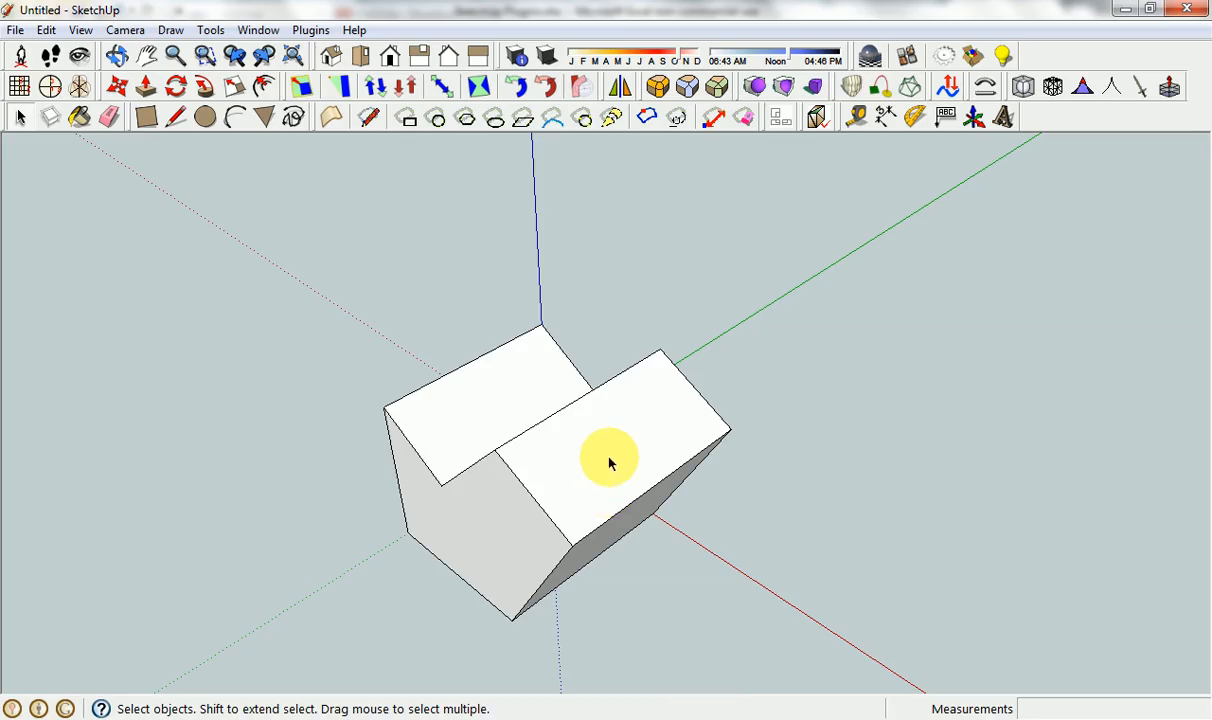
Make a group from all the faces and edges of the notched solid.
{"action": "mouse_move", "coordinate": [748, 446]}
{"action": "middle_mouse_down"}
{"action": "mouse_move", "coordinate": [333, 468]}
{"action": "mouse_move", "coordinate": [181, 432]}
{"action": "middle_mouse_up"}
{"action": "triple_click", "coordinate": [538, 406]}
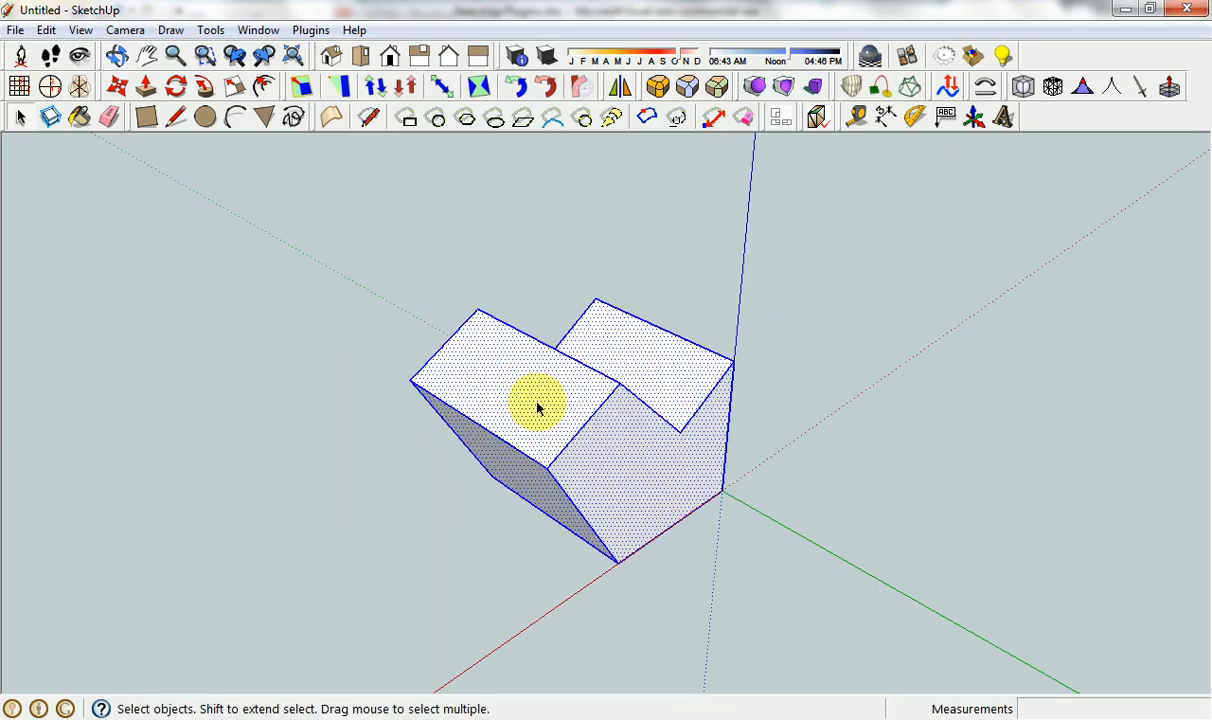
{"action": "right_click", "coordinate": [538, 406]}
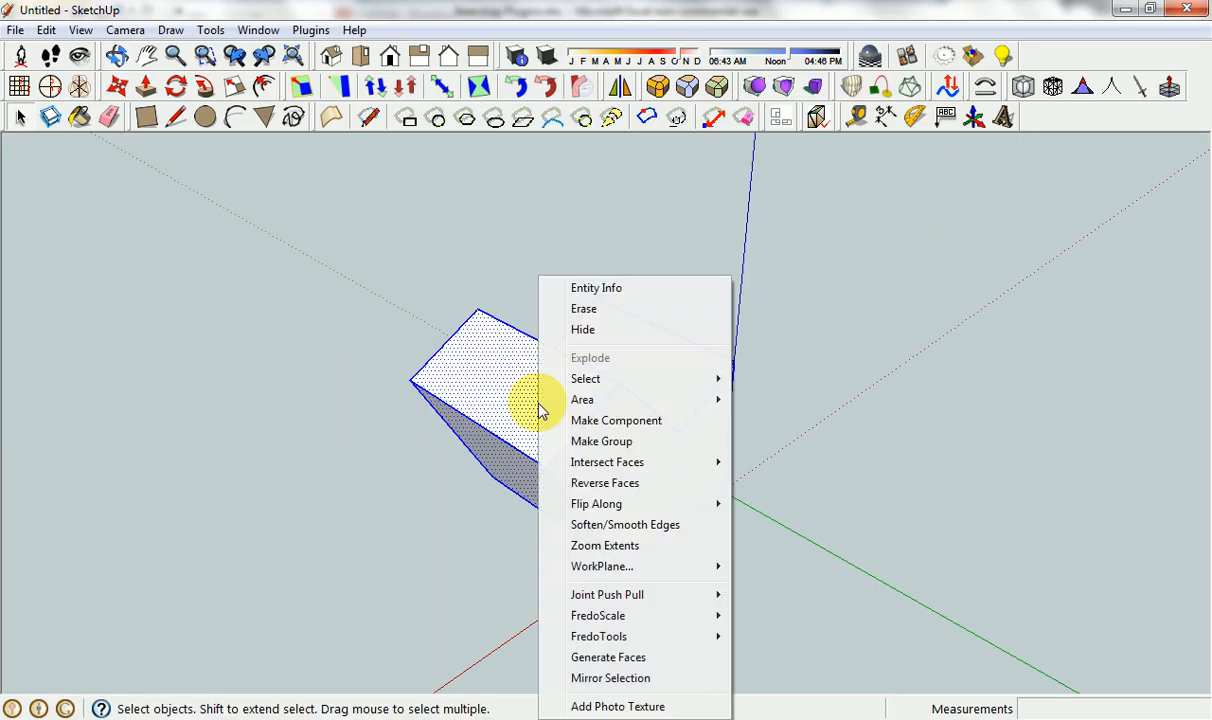
{"action": "left_click", "coordinate": [612, 441]}
{"action": "left_click", "coordinate": [790, 468]}
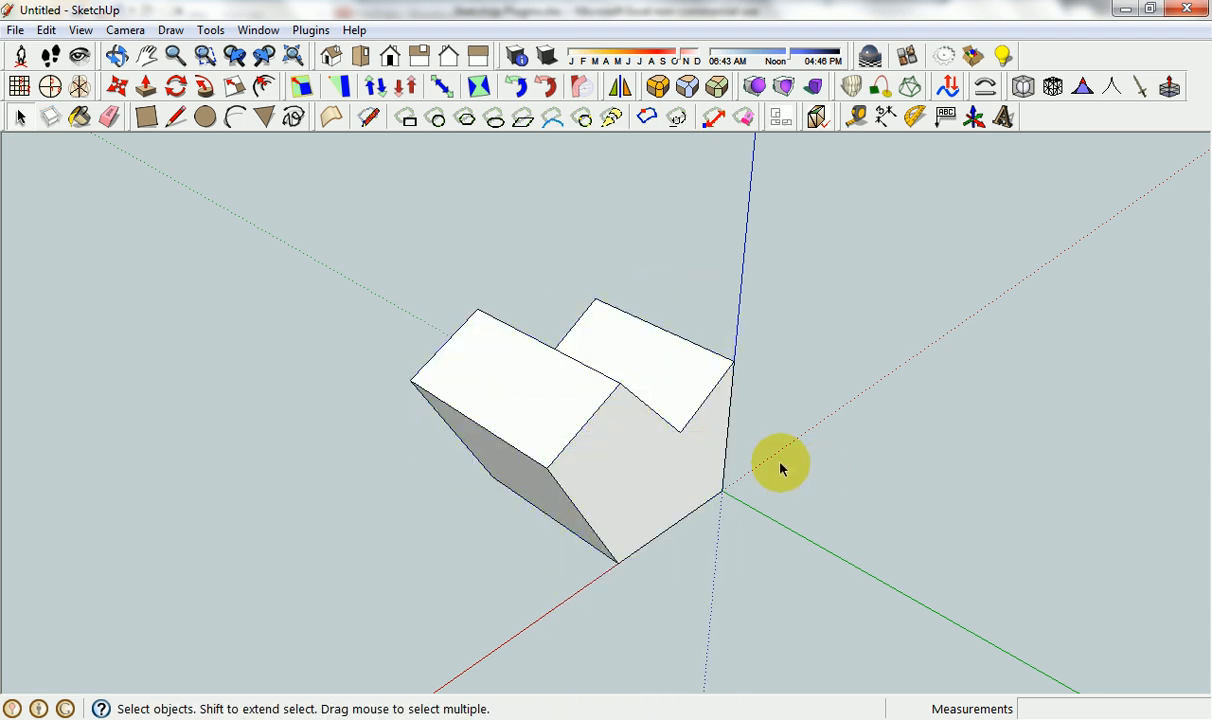
Mirror the group across the plane through the origin, a point on the blue axis and a point on its adjoining side face, keeping the original.
{"action": "middle_click_drag", "start_coordinate": [779, 465], "coordinate": [576, 463]}
{"action": "left_click", "coordinate": [665, 460]}
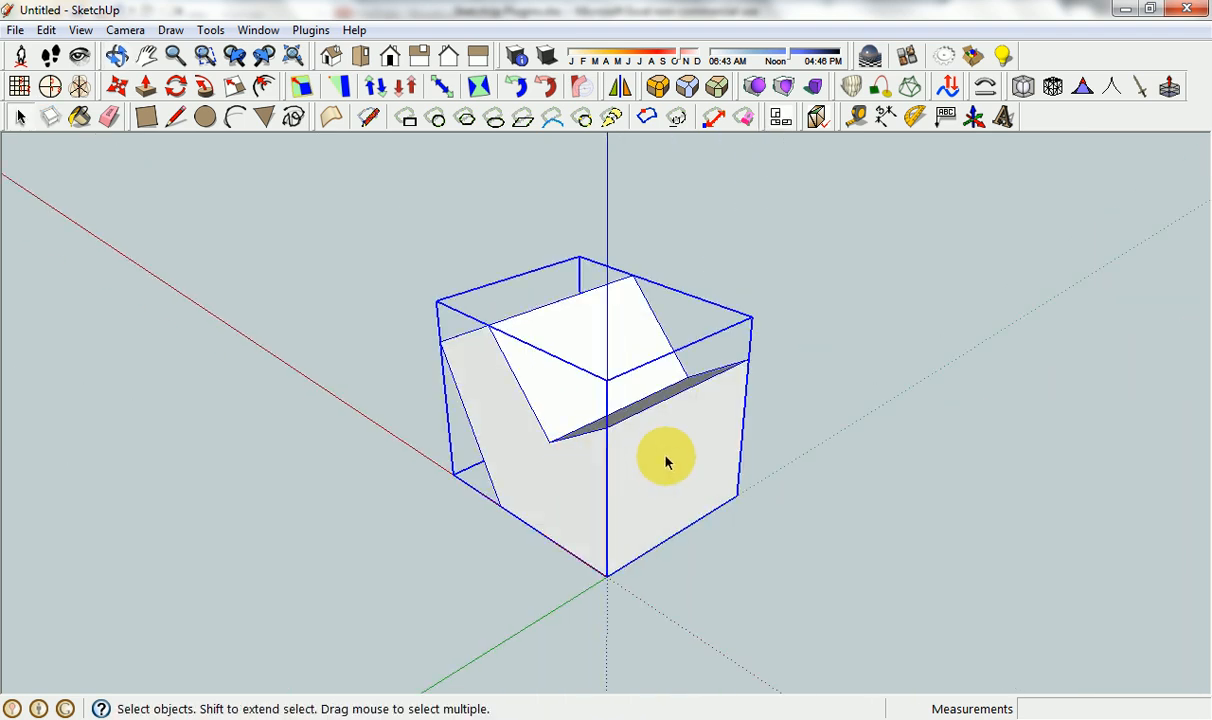
{"action": "left_click", "coordinate": [614, 119]}
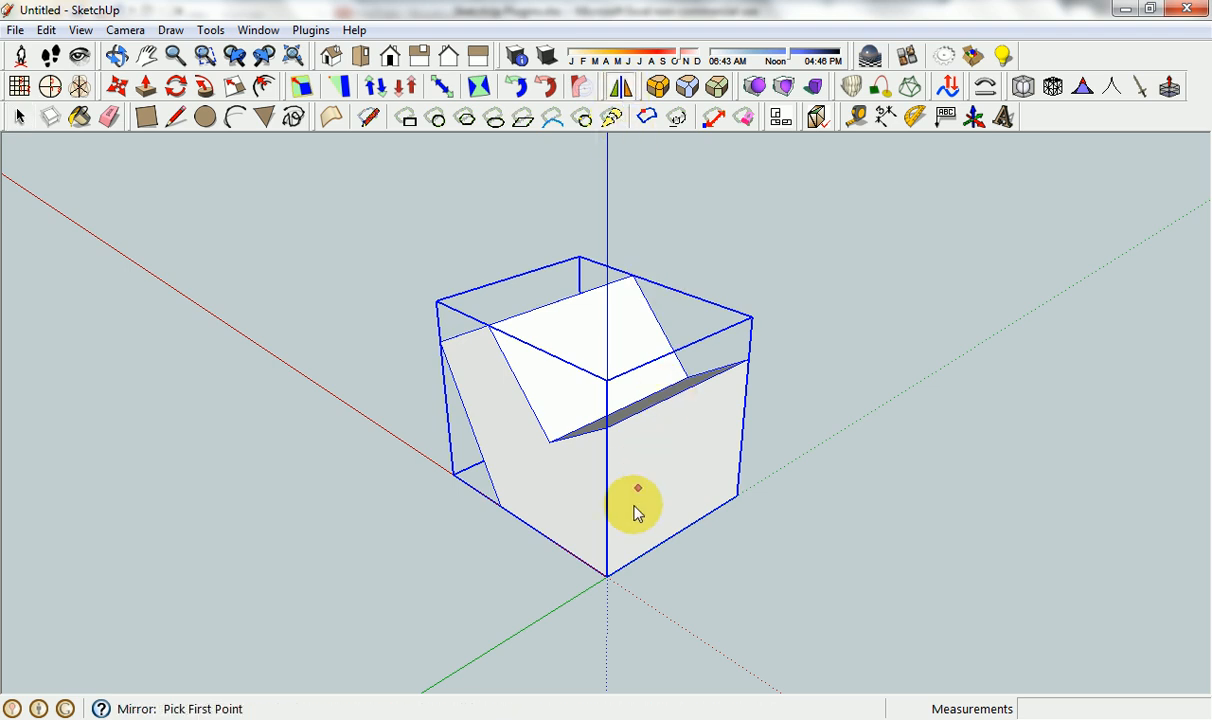
{"action": "left_click", "coordinate": [607, 572]}
{"action": "left_click", "coordinate": [607, 477]}
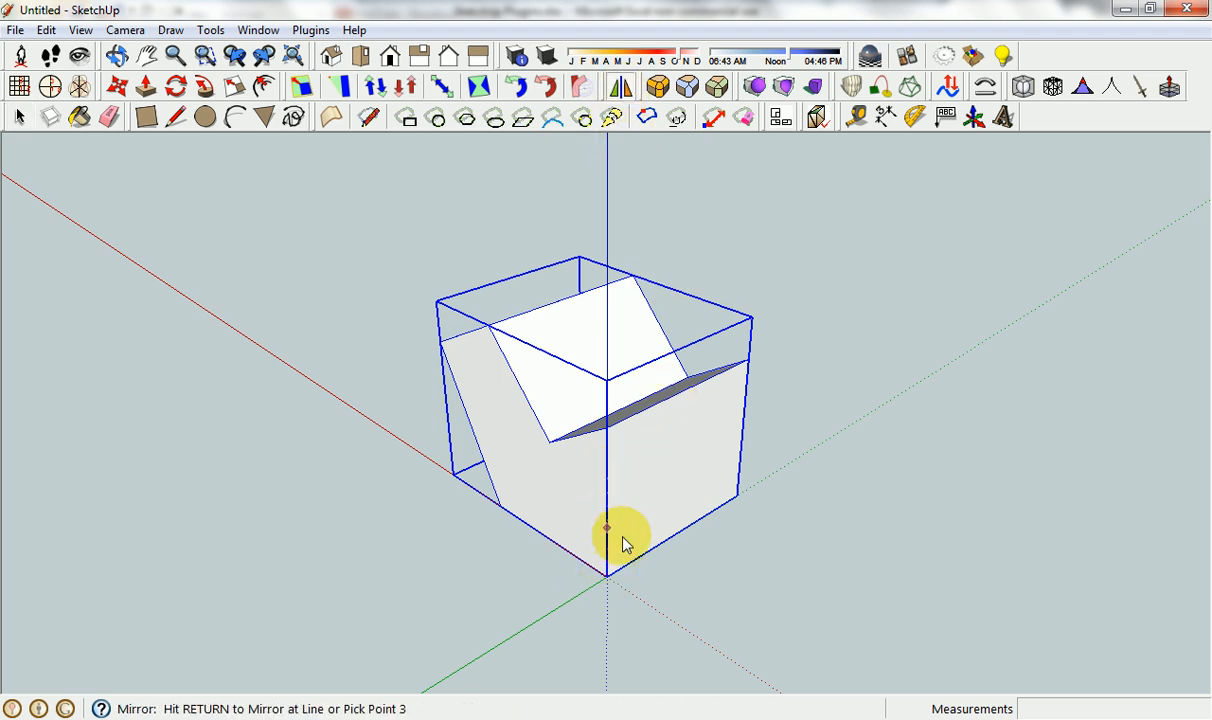
{"action": "left_click", "coordinate": [697, 440]}
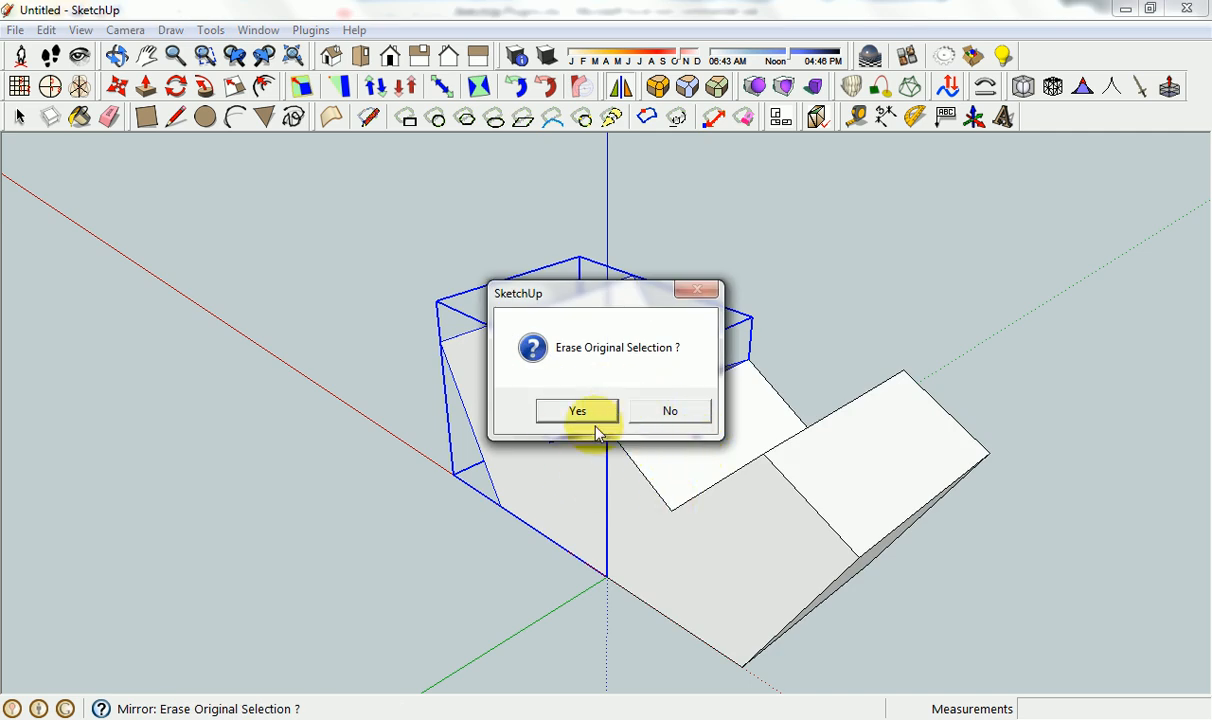
{"action": "left_click", "coordinate": [683, 413]}
{"action": "left_click", "coordinate": [499, 565]}
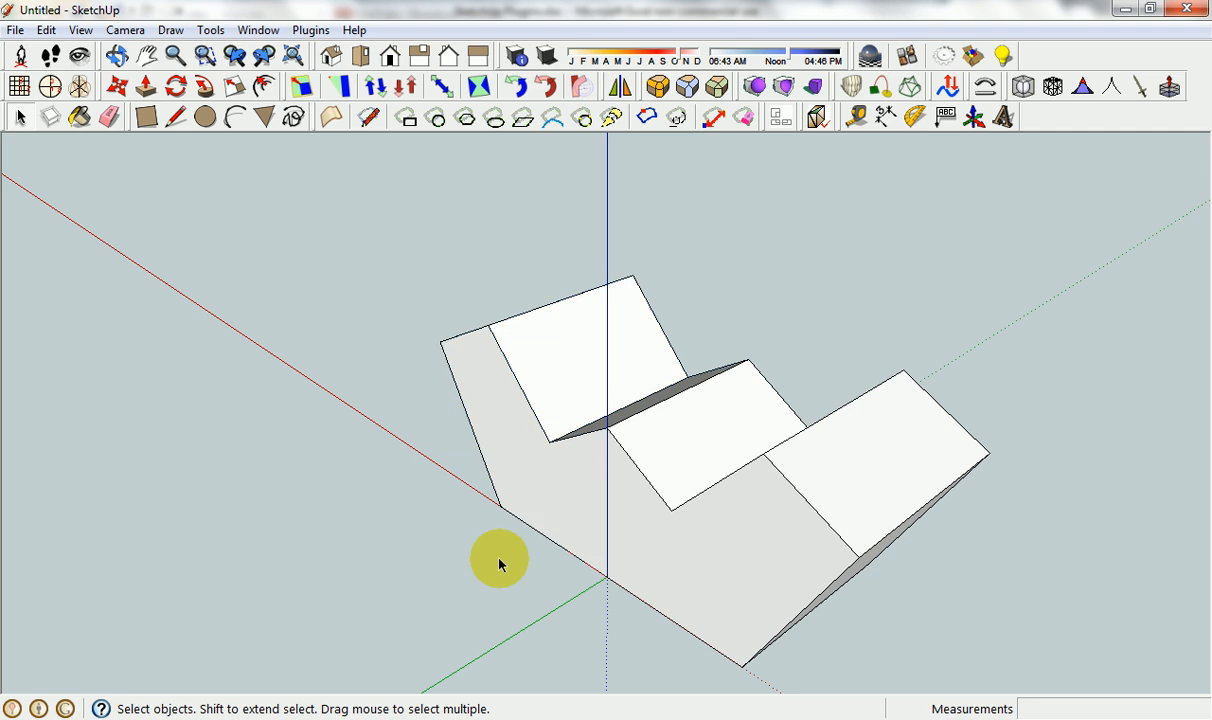
Examine the original and mirrored groups from the front, selecting each one in turn.
{"action": "middle_click_drag", "start_coordinate": [499, 565], "coordinate": [532, 513]}
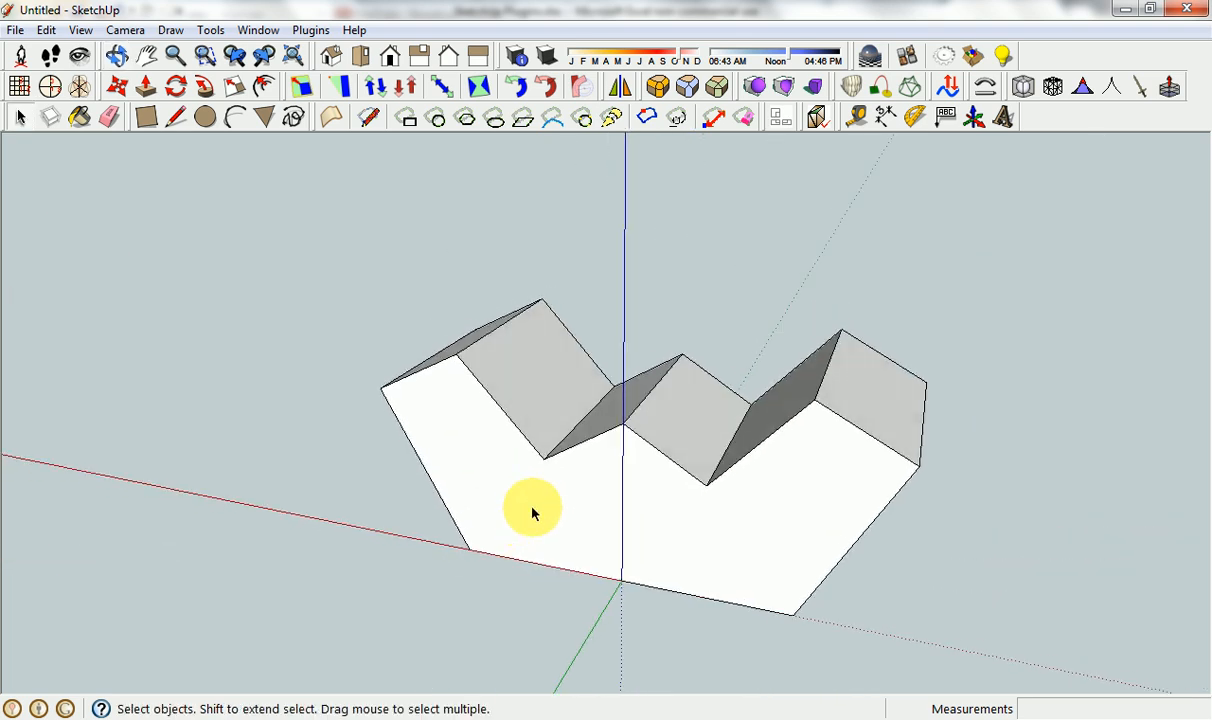
{"action": "left_click", "coordinate": [538, 511]}
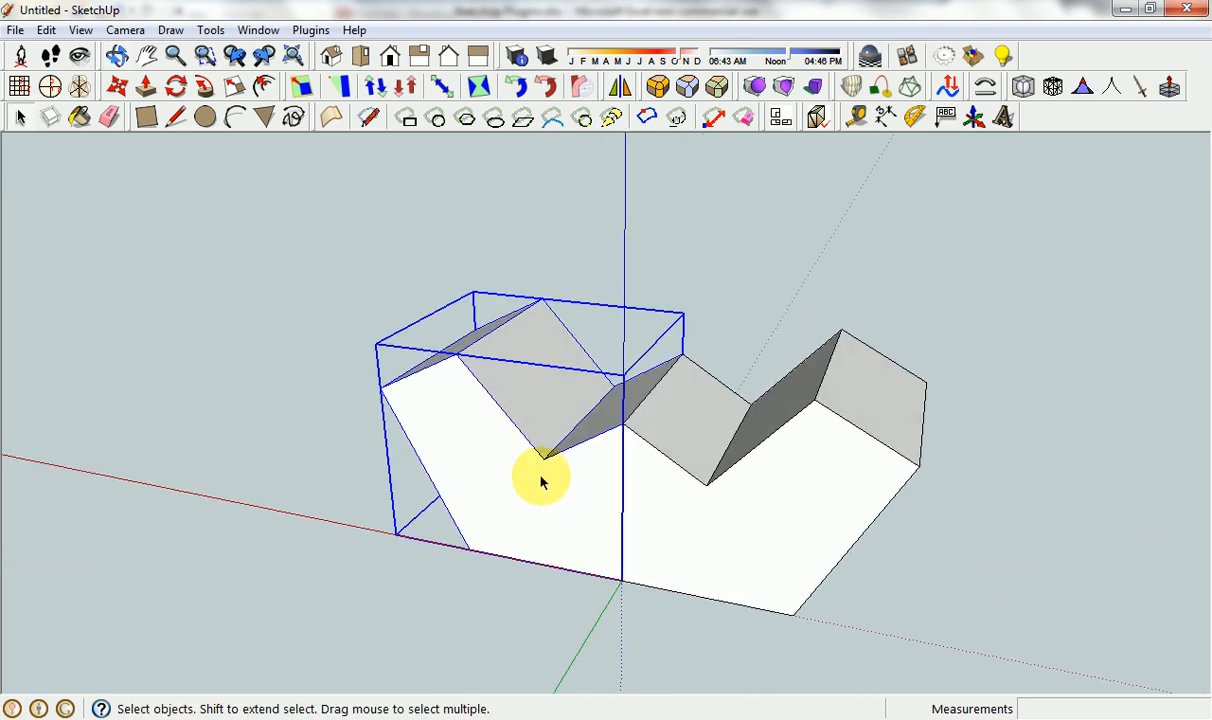
{"action": "left_click", "coordinate": [730, 522]}
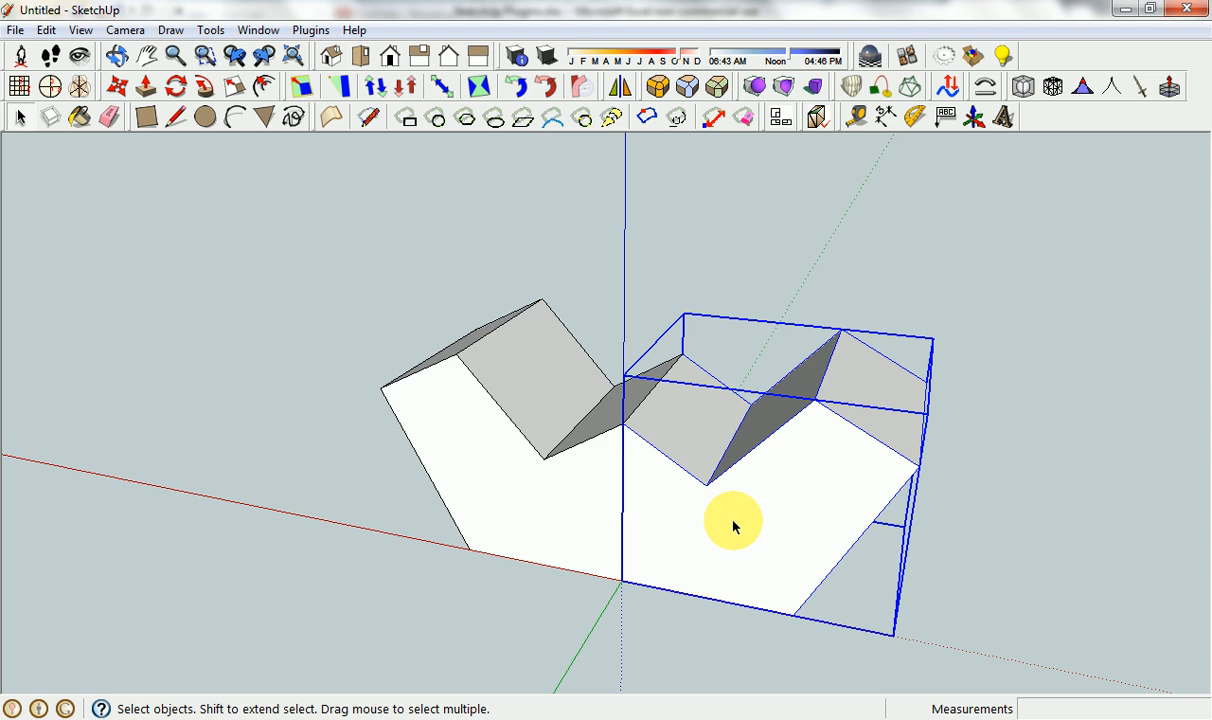
{"action": "left_click", "coordinate": [587, 510]}
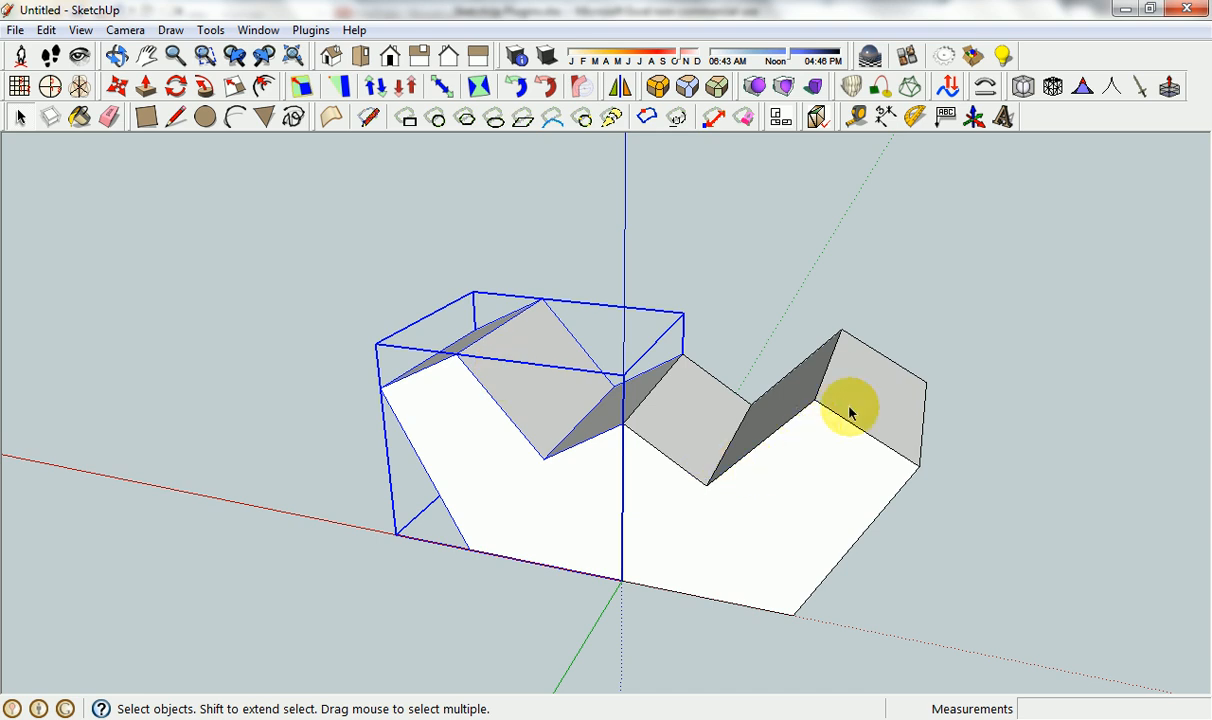
{"action": "left_click", "coordinate": [738, 333]}
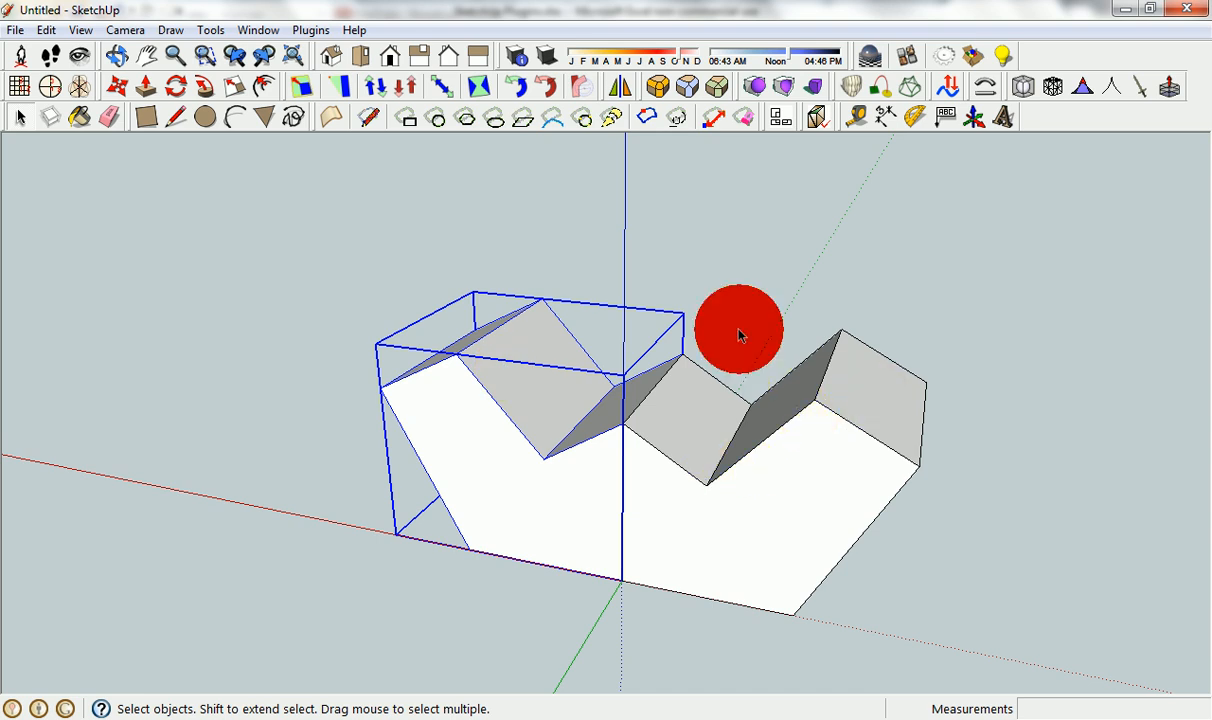
Look up the Manifold entry in the Excel plugin list, then return to the SketchUp model.
{"action": "left_click", "coordinate": [622, 716]}
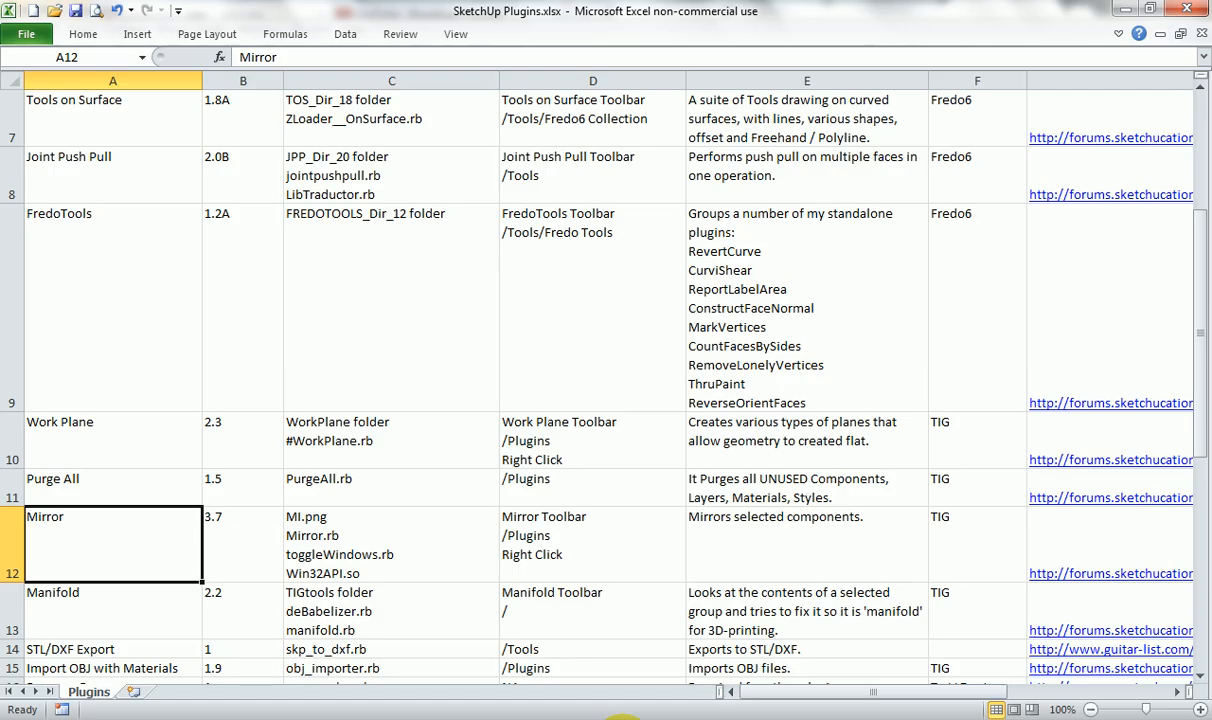
{"action": "left_click", "coordinate": [180, 607]}
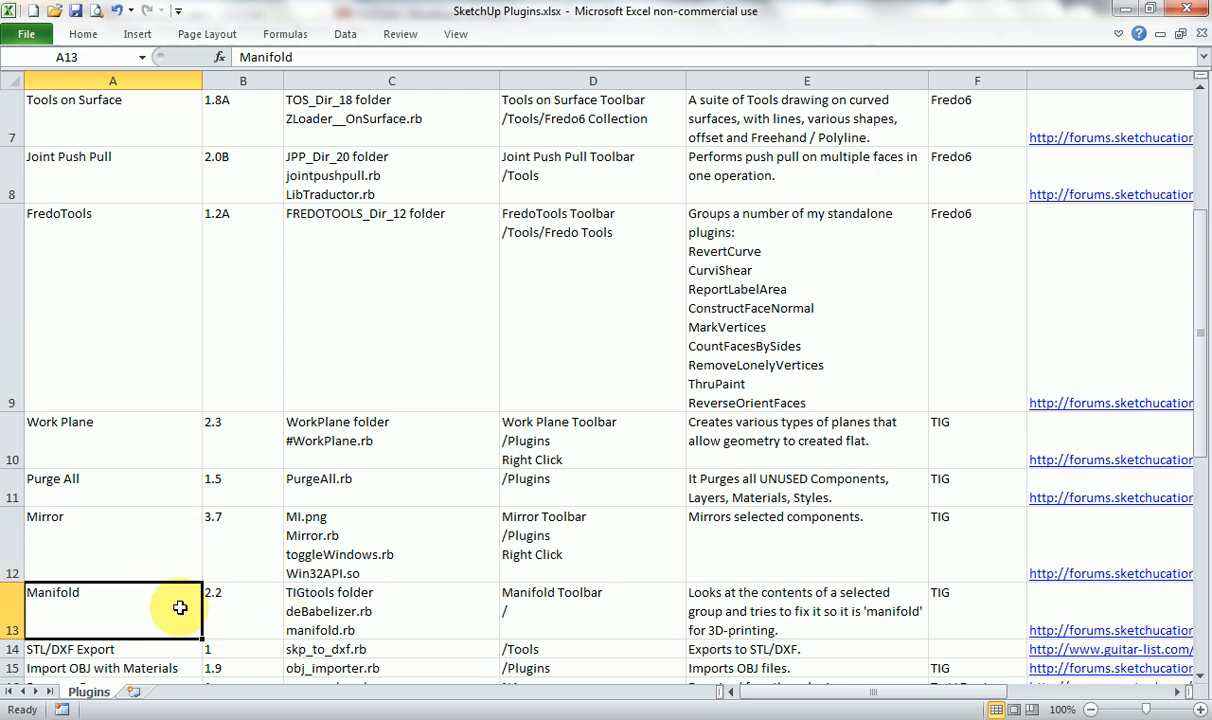
{"action": "left_click", "coordinate": [622, 716]}
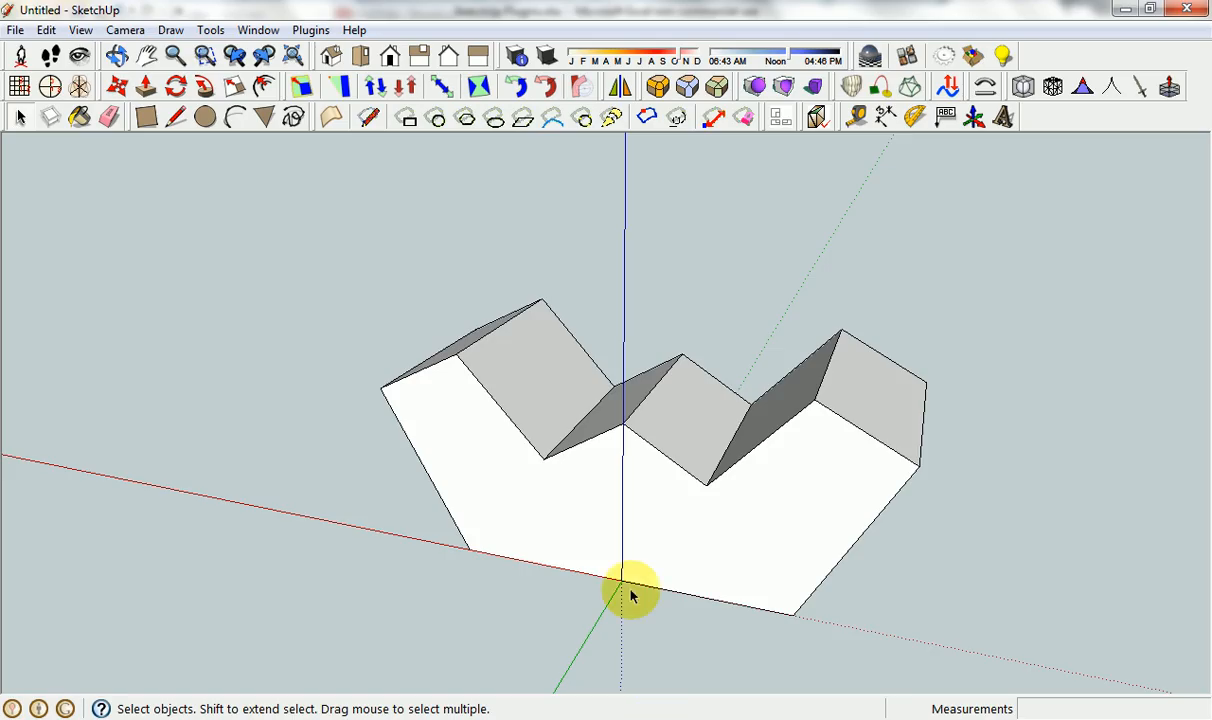
Open the group on the dotted side of the red axis and delete its sloped notch face nearest the blue axis.
{"action": "middle_click_drag", "start_coordinate": [662, 500], "coordinate": [600, 549]}
{"action": "left_click", "coordinate": [690, 433]}
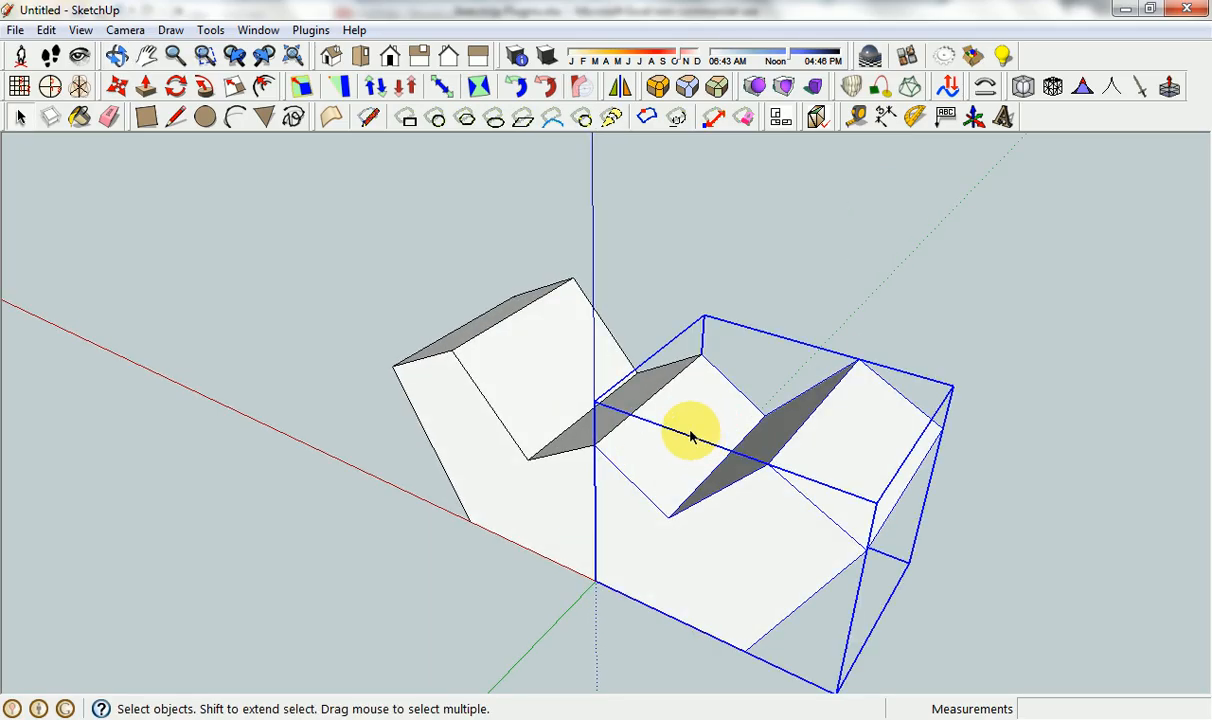
{"action": "double_click", "coordinate": [694, 427]}
{"action": "left_click", "coordinate": [708, 425]}
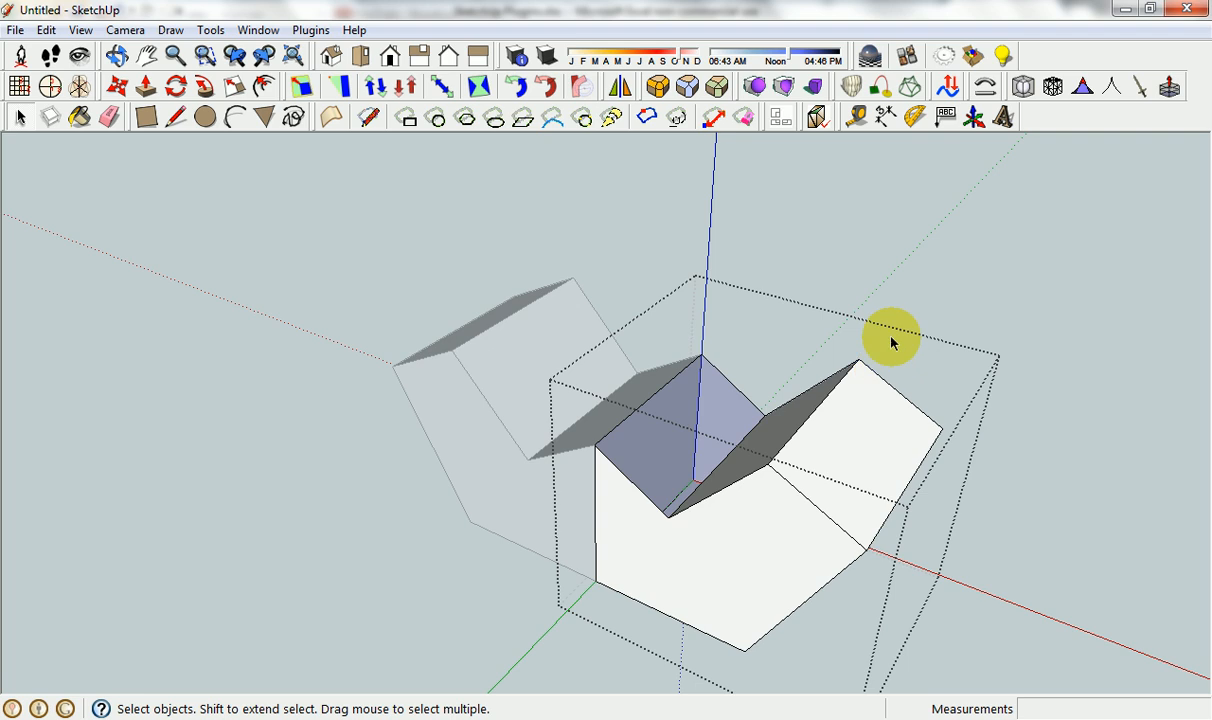
{"action": "left_click", "coordinate": [935, 328]}
Run Manifold on the group with the missing face, continuing past the health check, erasing coplanar edges and declining X-ray mode.
{"action": "left_click", "coordinate": [862, 440]}
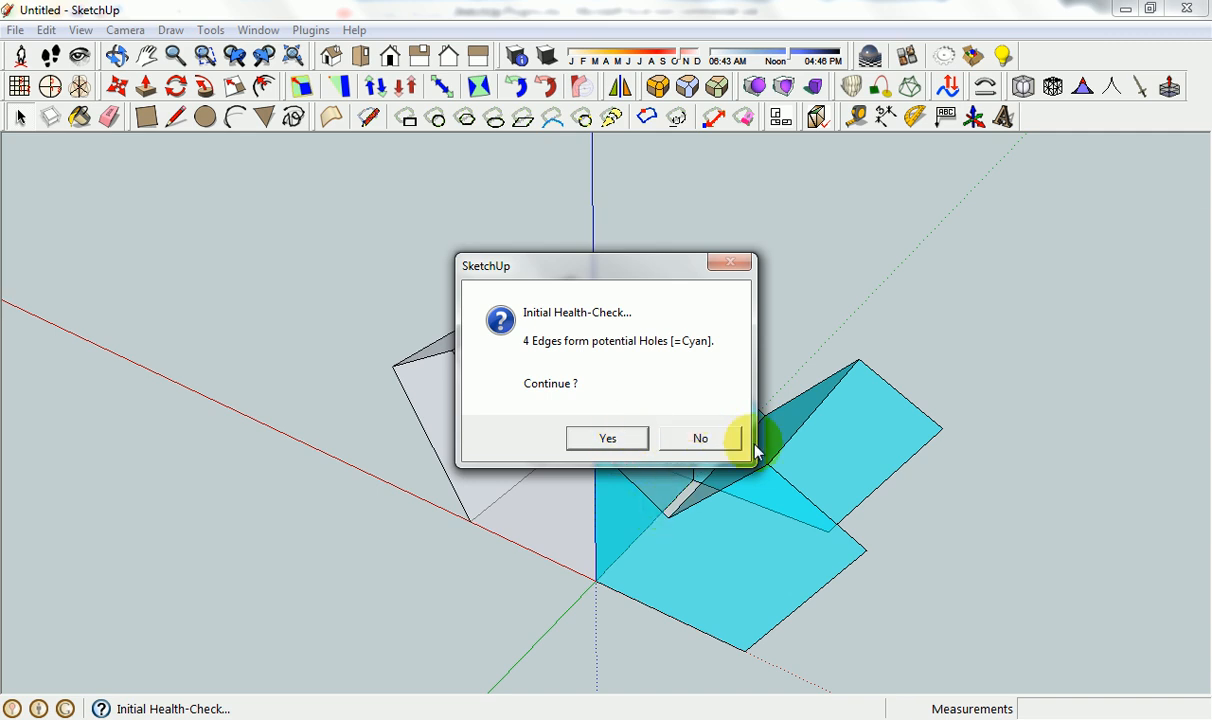
{"action": "left_click", "coordinate": [628, 442]}
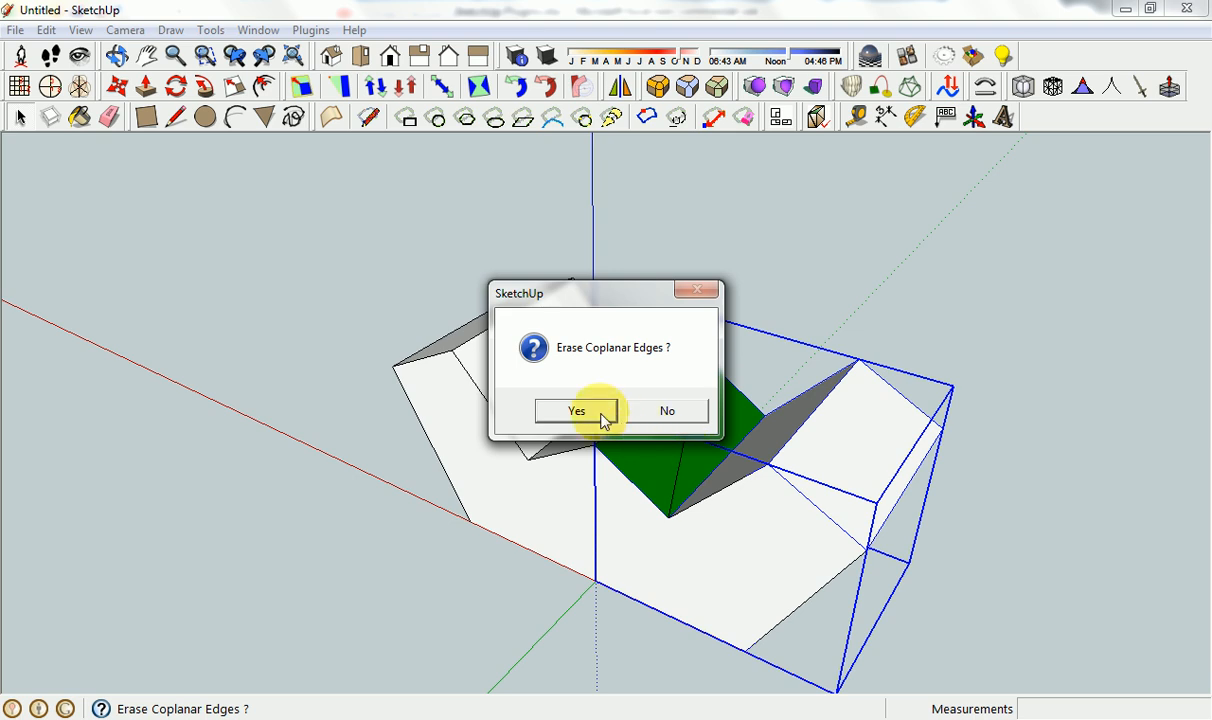
{"action": "left_click", "coordinate": [603, 416]}
{"action": "left_click", "coordinate": [602, 411]}
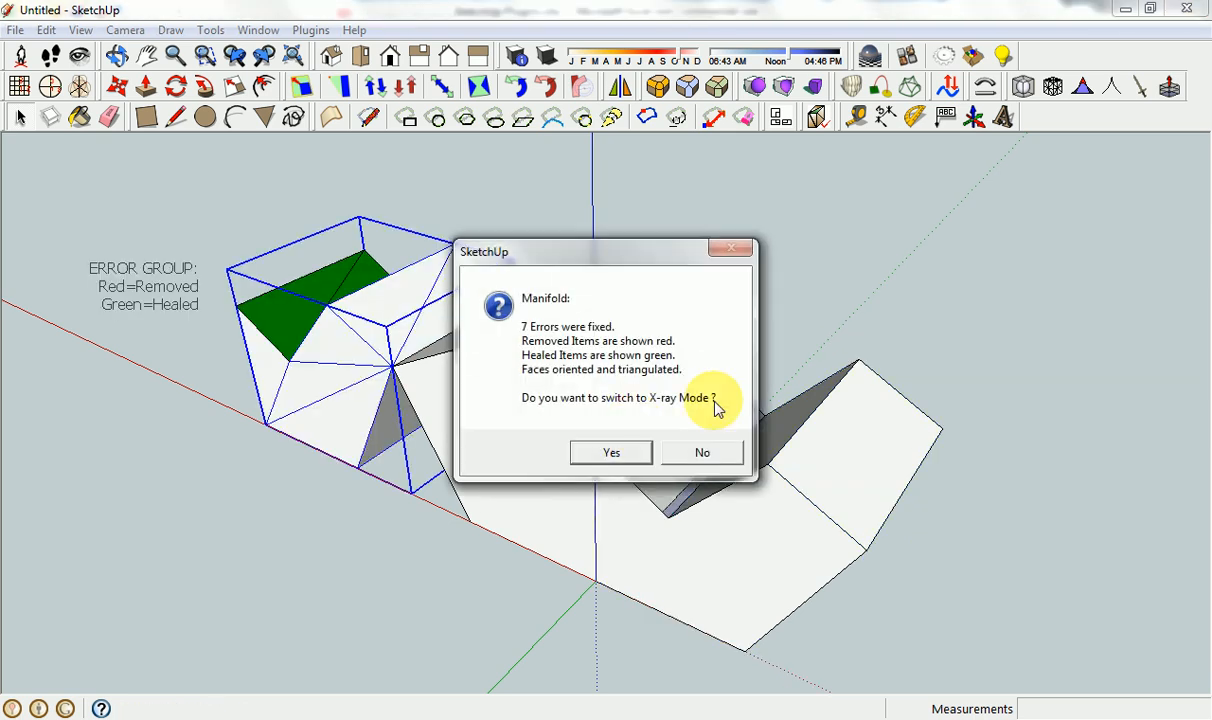
{"action": "left_click", "coordinate": [690, 453]}
Examine the Manifold error group and its green healed faces beside the original groups.
{"action": "middle_click_drag", "start_coordinate": [833, 390], "coordinate": [545, 470]}
{"action": "left_click", "coordinate": [262, 323]}
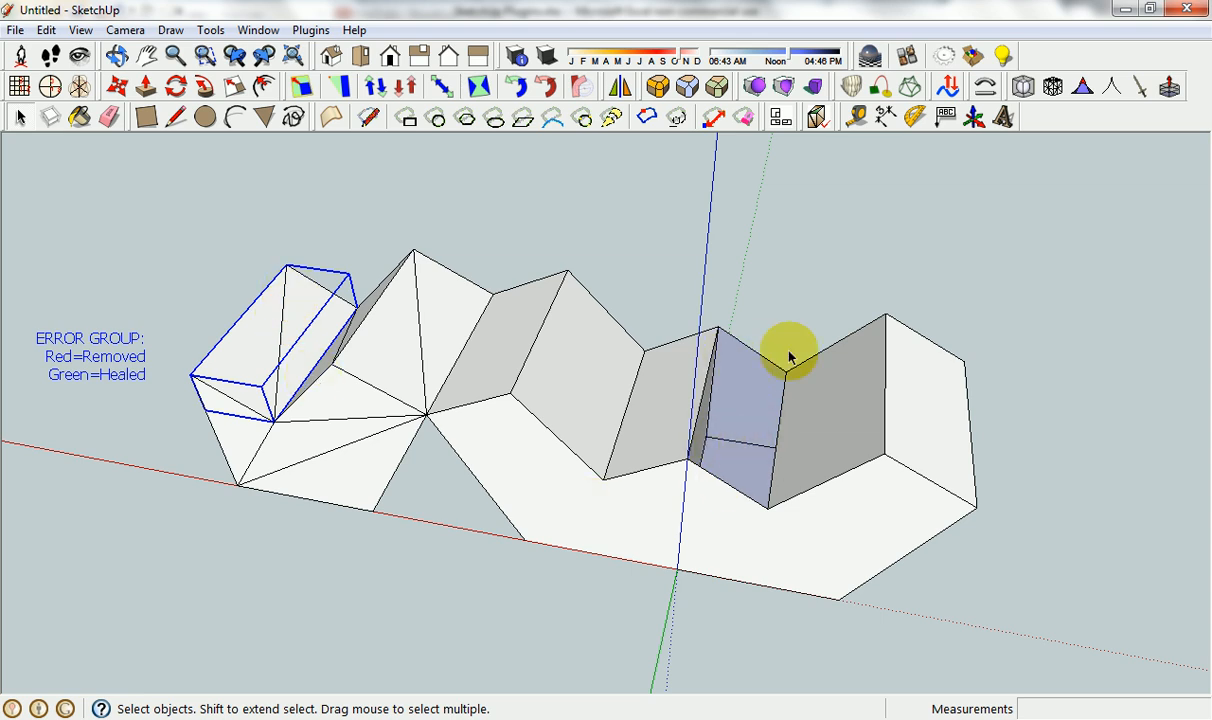
{"action": "left_click", "coordinate": [619, 250]}
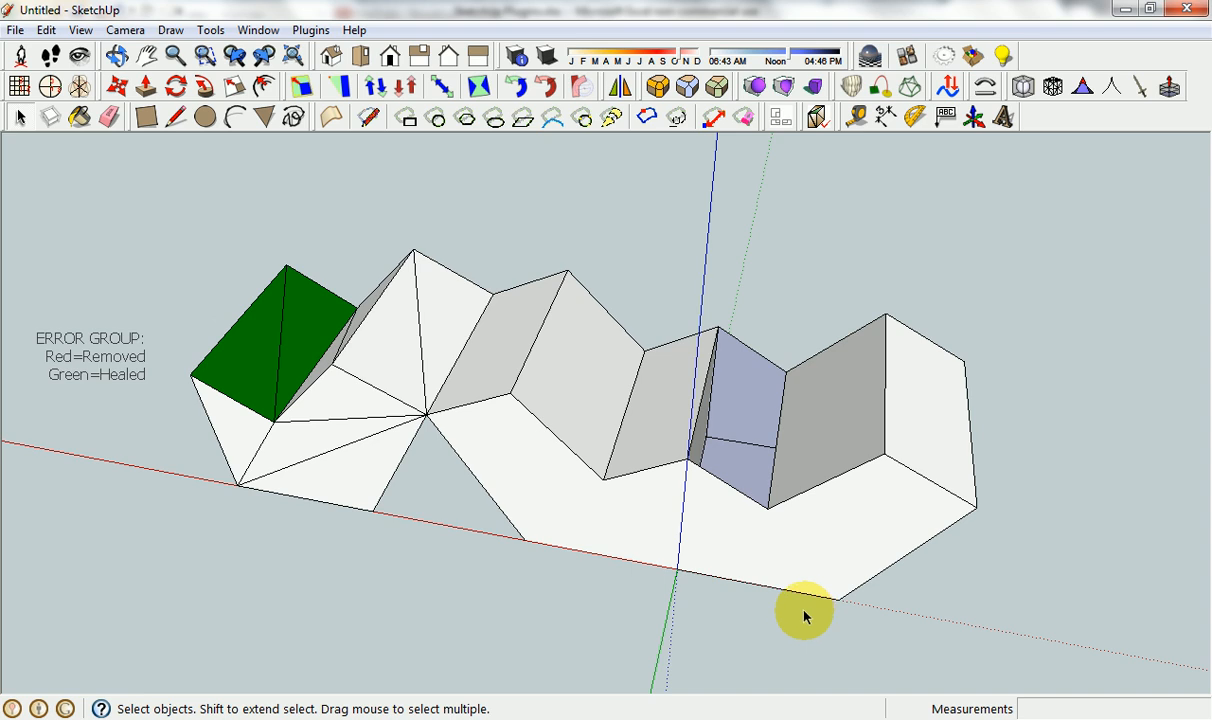
Look up the STL/DXF Export entry in the Excel plugin list, then return to the SketchUp model.
{"action": "left_click", "coordinate": [618, 717]}
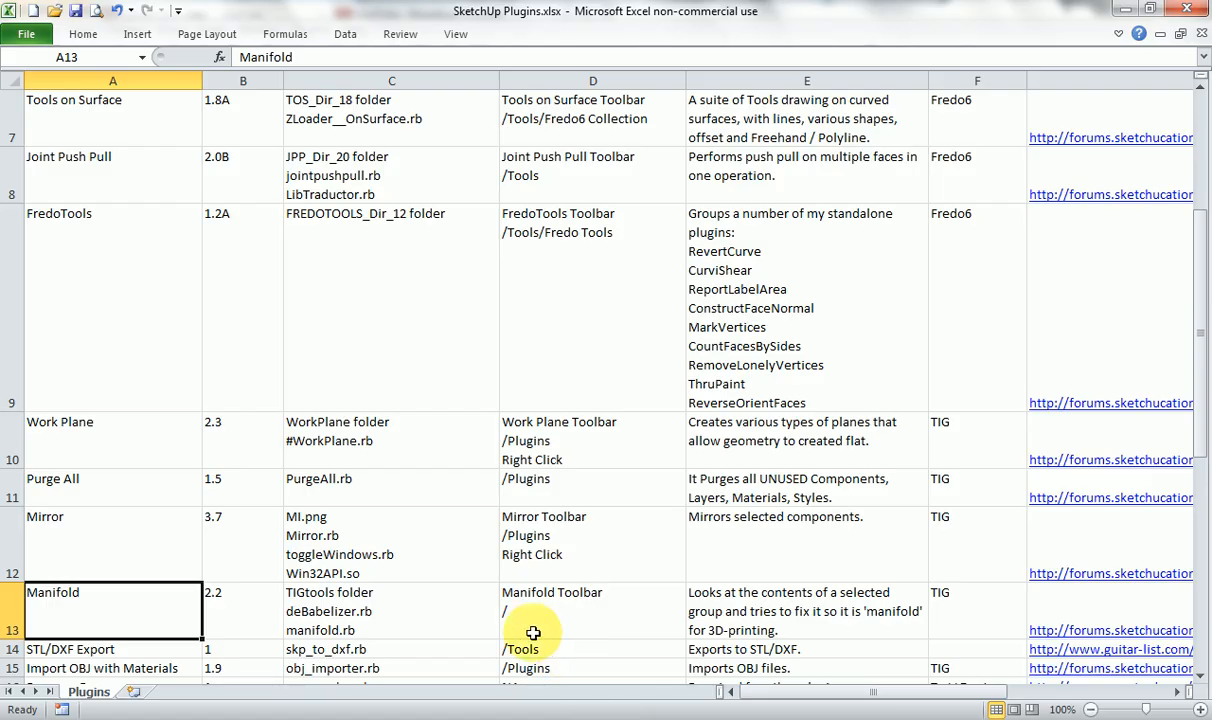
{"action": "scroll", "coordinate": [533, 633], "scroll_direction": "down", "scroll_amount": 1}
{"action": "left_click", "coordinate": [74, 327]}
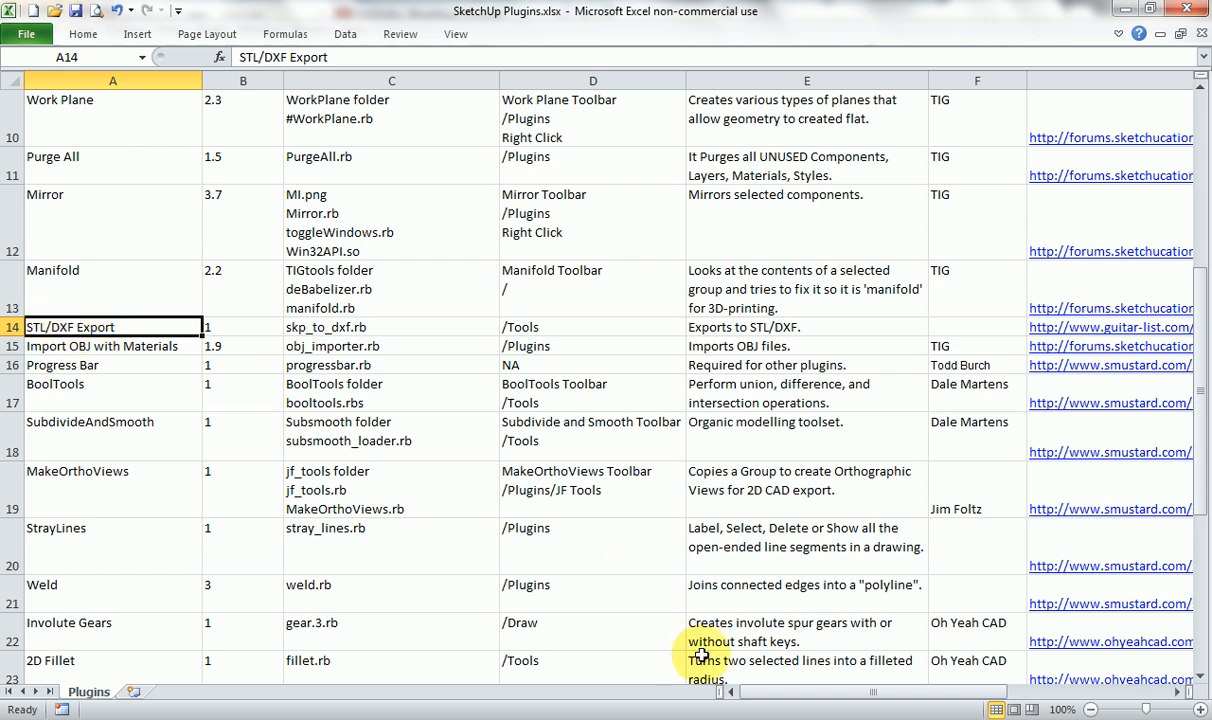
{"action": "left_click", "coordinate": [730, 716]}
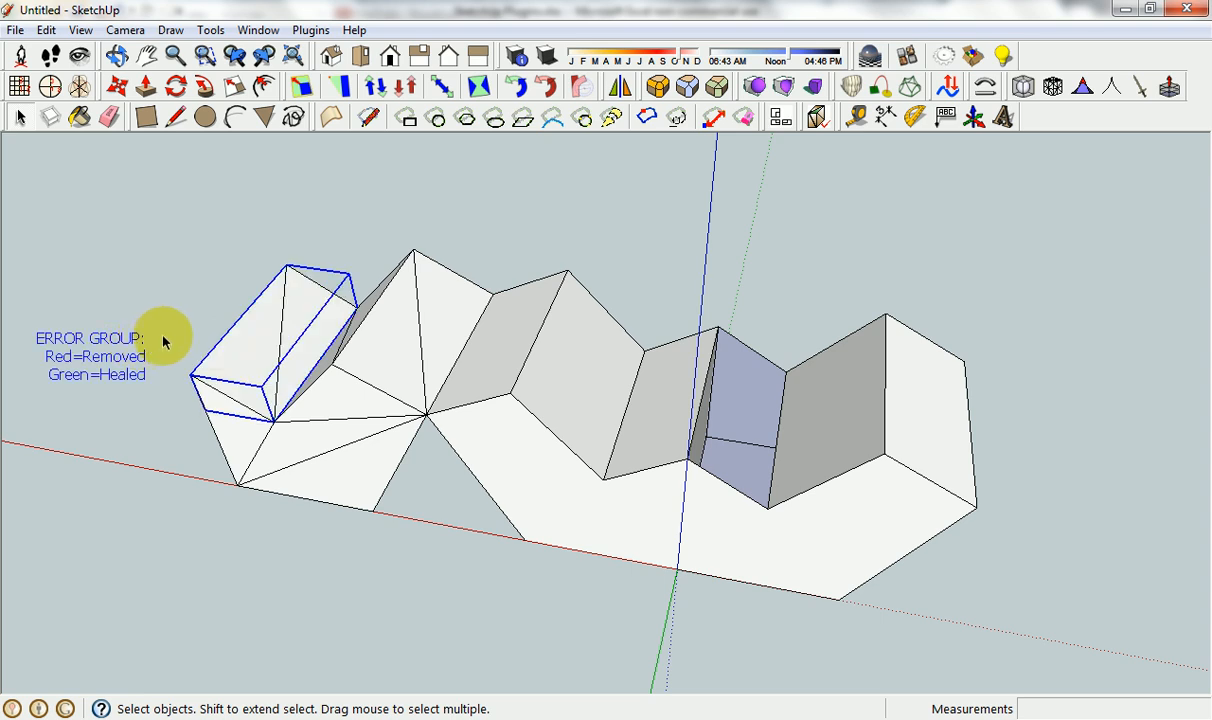
Delete the Manifold error group and the repaired, triangulated copy, keeping the two notched groups.
{"action": "key", "text": "Delete"}
{"action": "left_click", "coordinate": [300, 335]}
{"action": "key", "text": "Delete"}
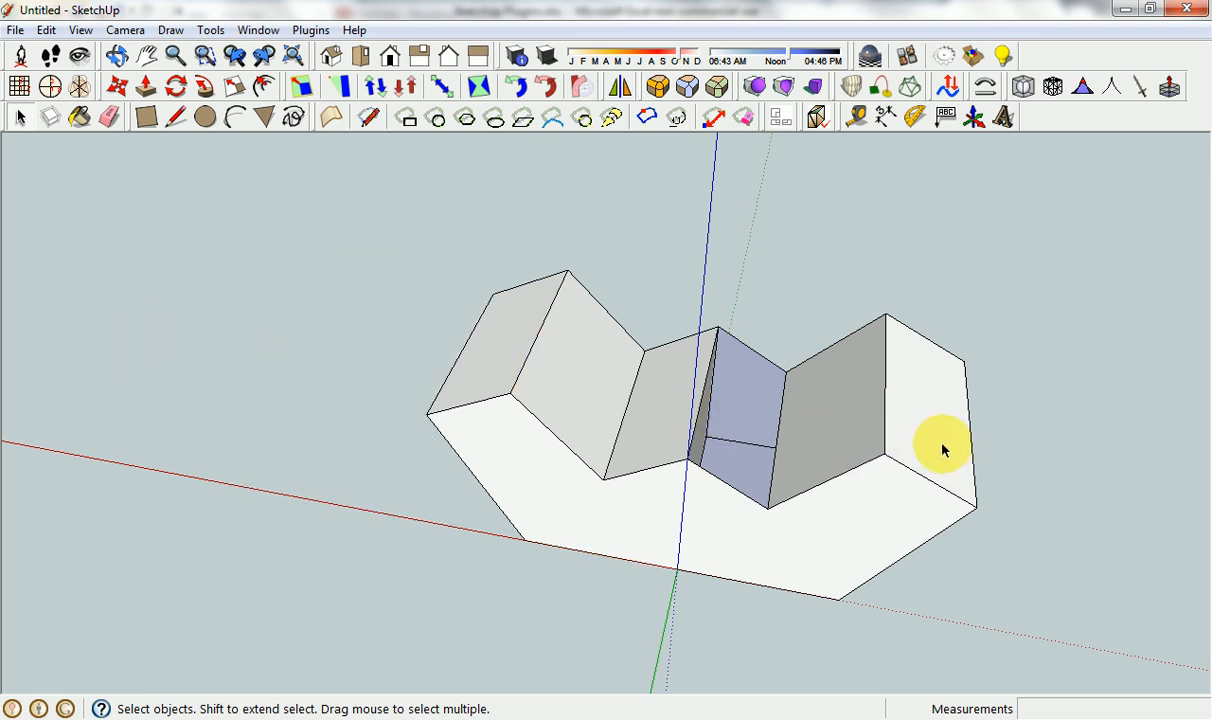
Copy the front face of the right-hand notched group and paste it outside the group as a loose face near the red axis.
{"action": "middle_click_drag", "start_coordinate": [909, 411], "coordinate": [845, 480]}
{"action": "left_click", "coordinate": [817, 506]}
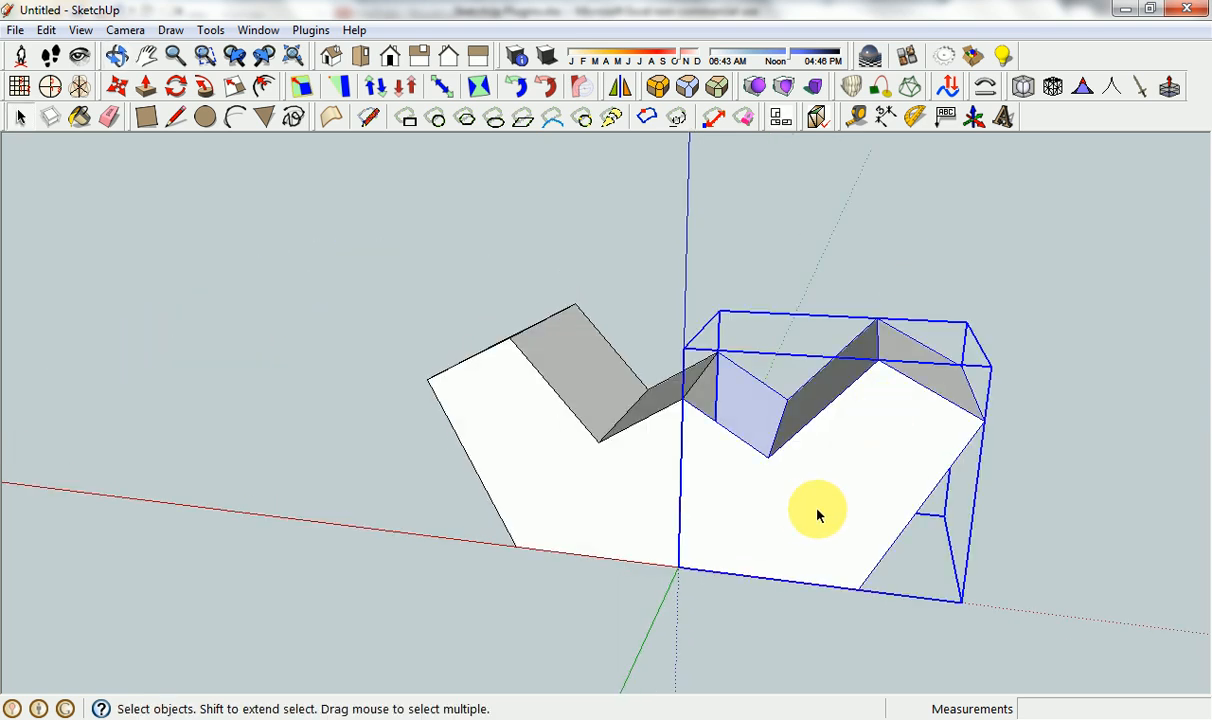
{"action": "double_click", "coordinate": [808, 508]}
{"action": "left_click", "coordinate": [818, 500]}
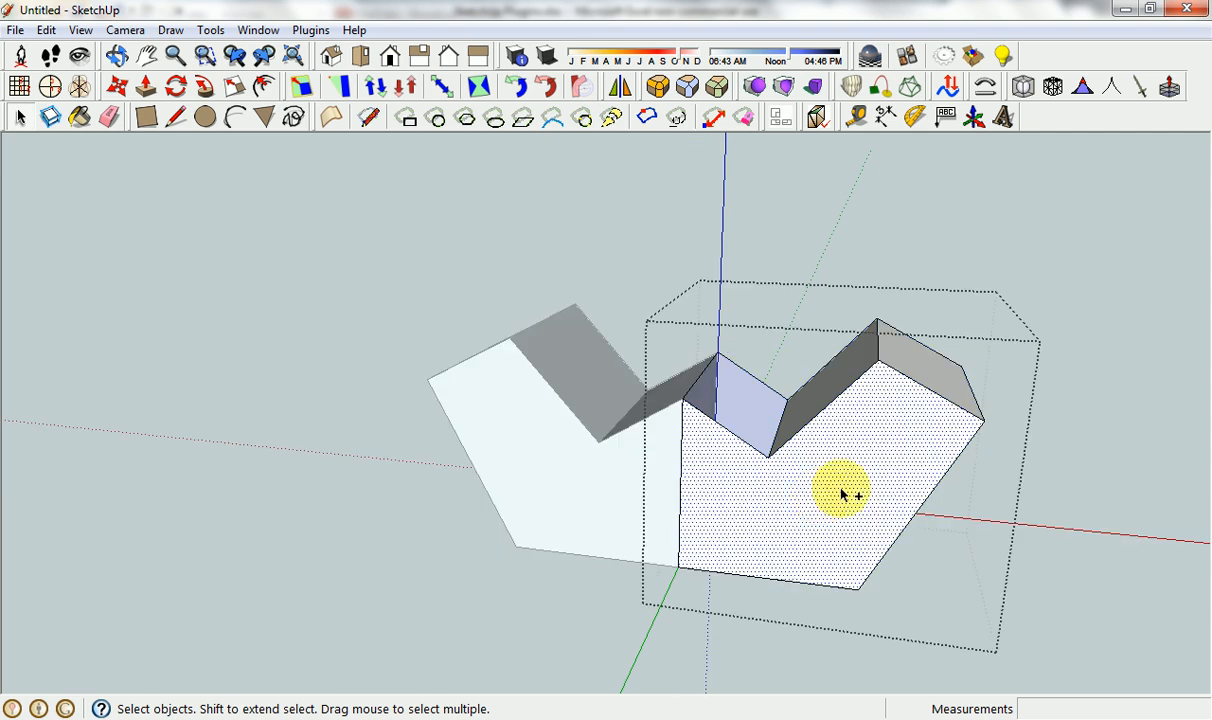
{"action": "key", "text": "ctrl+c"}
{"action": "left_click", "coordinate": [1112, 421]}
{"action": "scroll", "coordinate": [1055, 465], "scroll_direction": "down", "scroll_amount": 4}
{"action": "key", "text": "ctrl+v"}
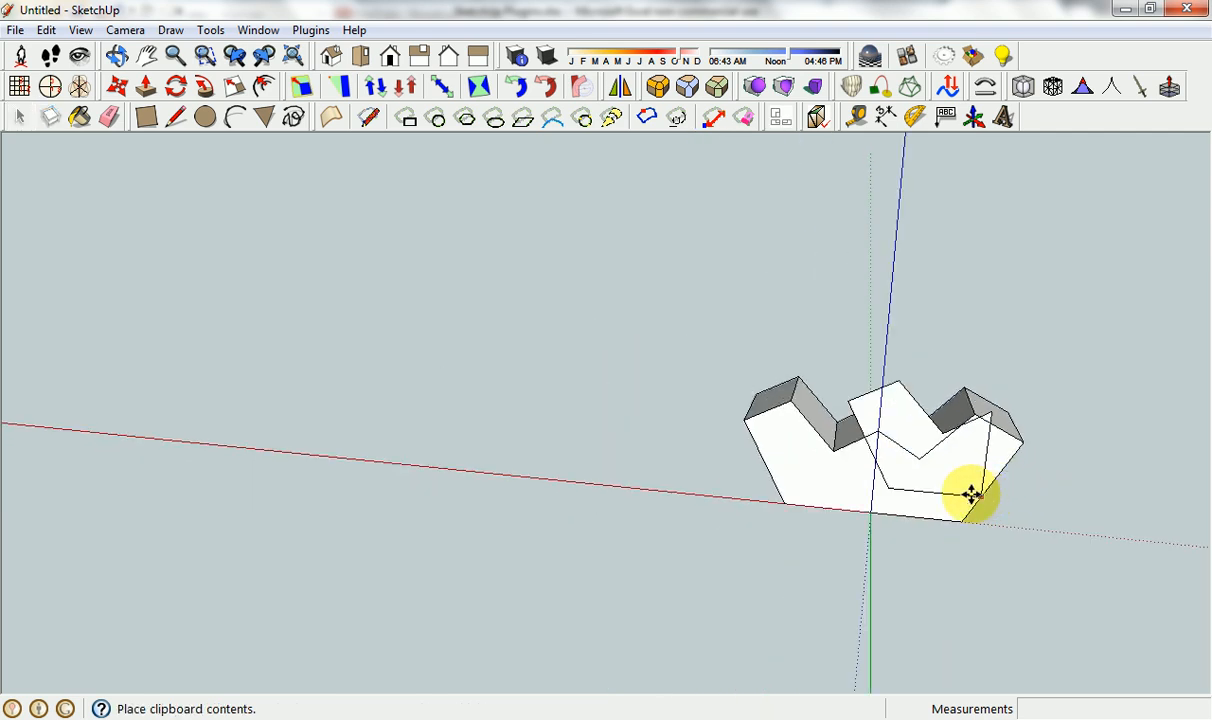
{"action": "left_click", "coordinate": [538, 461]}
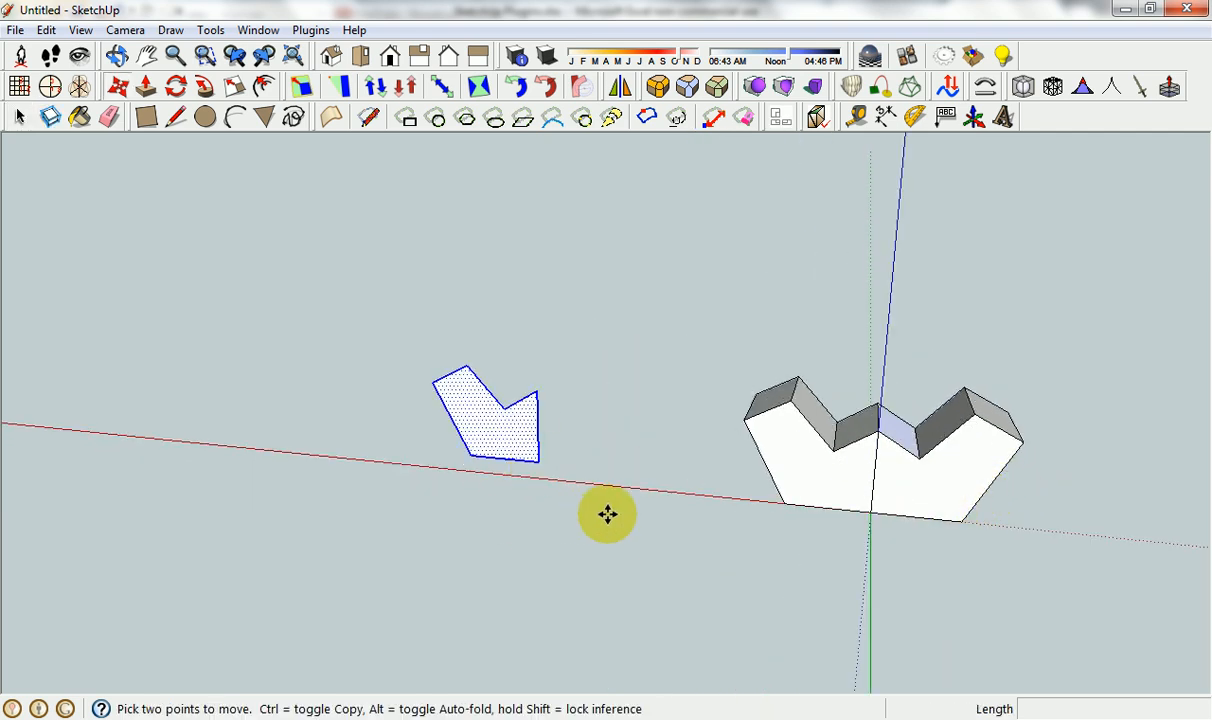
{"action": "key", "text": "space"}
{"action": "left_click", "coordinate": [626, 428]}
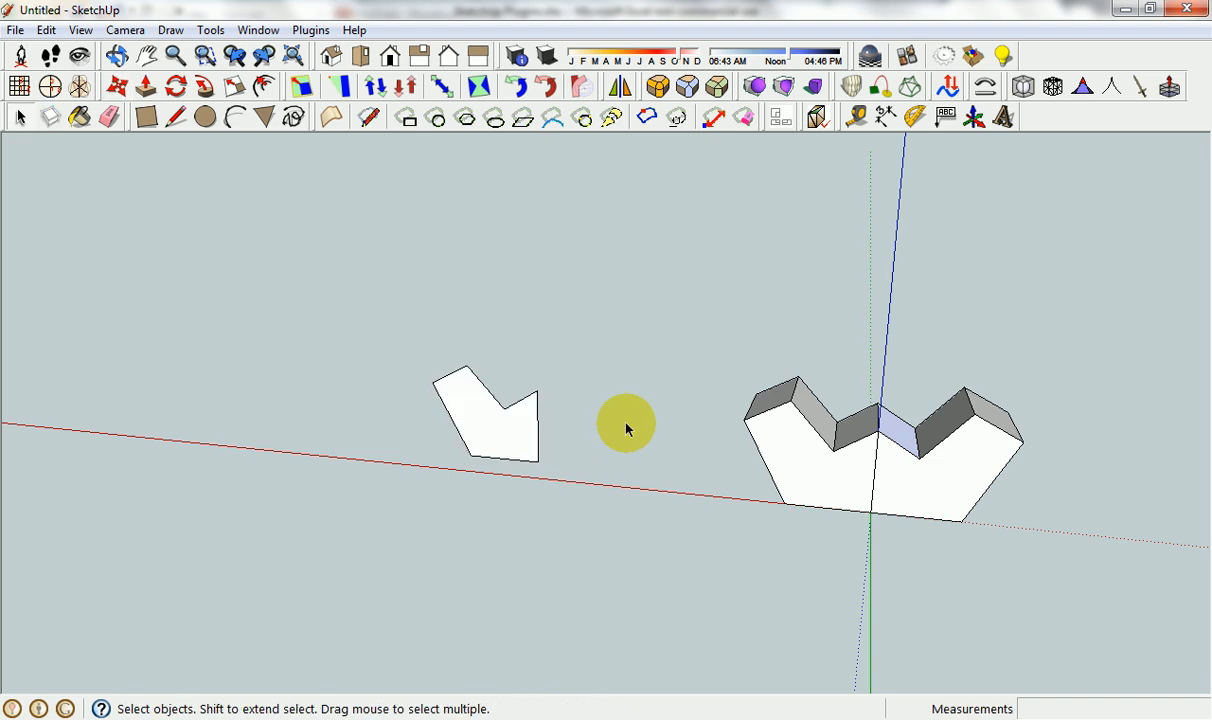
{"action": "left_click_drag", "start_coordinate": [378, 316], "coordinate": [580, 510]}
{"action": "left_click", "coordinate": [631, 425]}
Start the DXF/STL export for the entire model and set the export unit to Millimeters.
{"action": "left_click", "coordinate": [212, 31]}
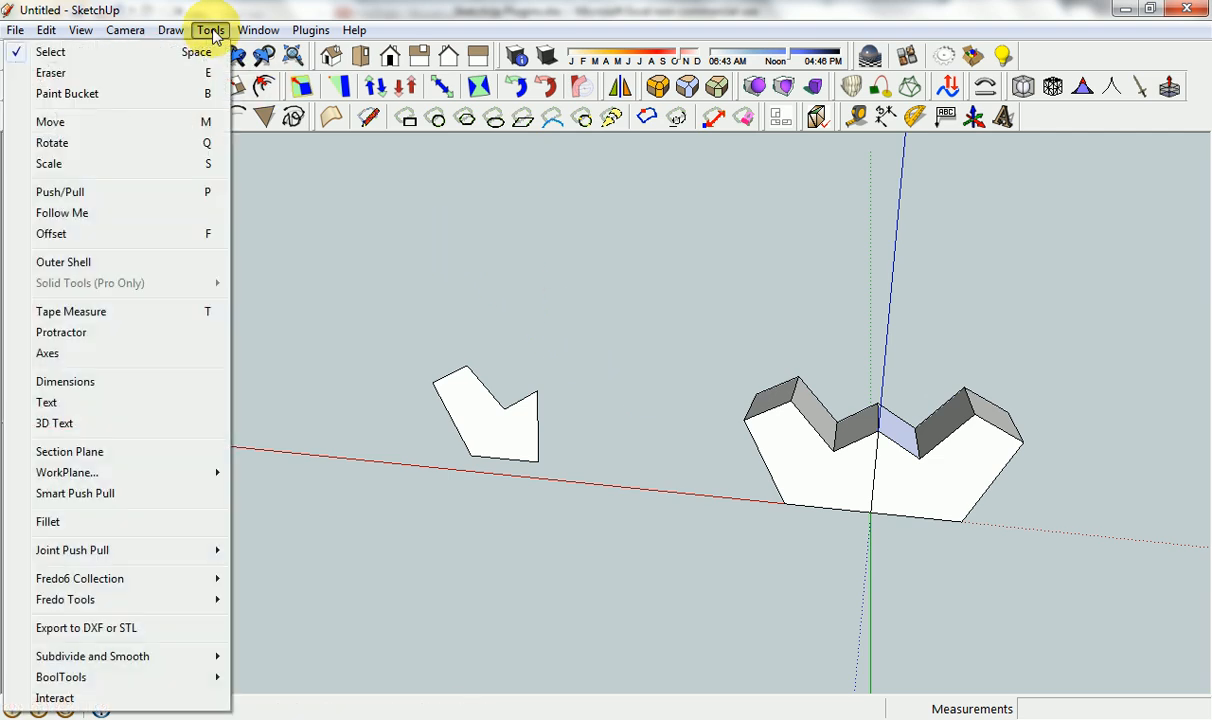
{"action": "left_click", "coordinate": [113, 629]}
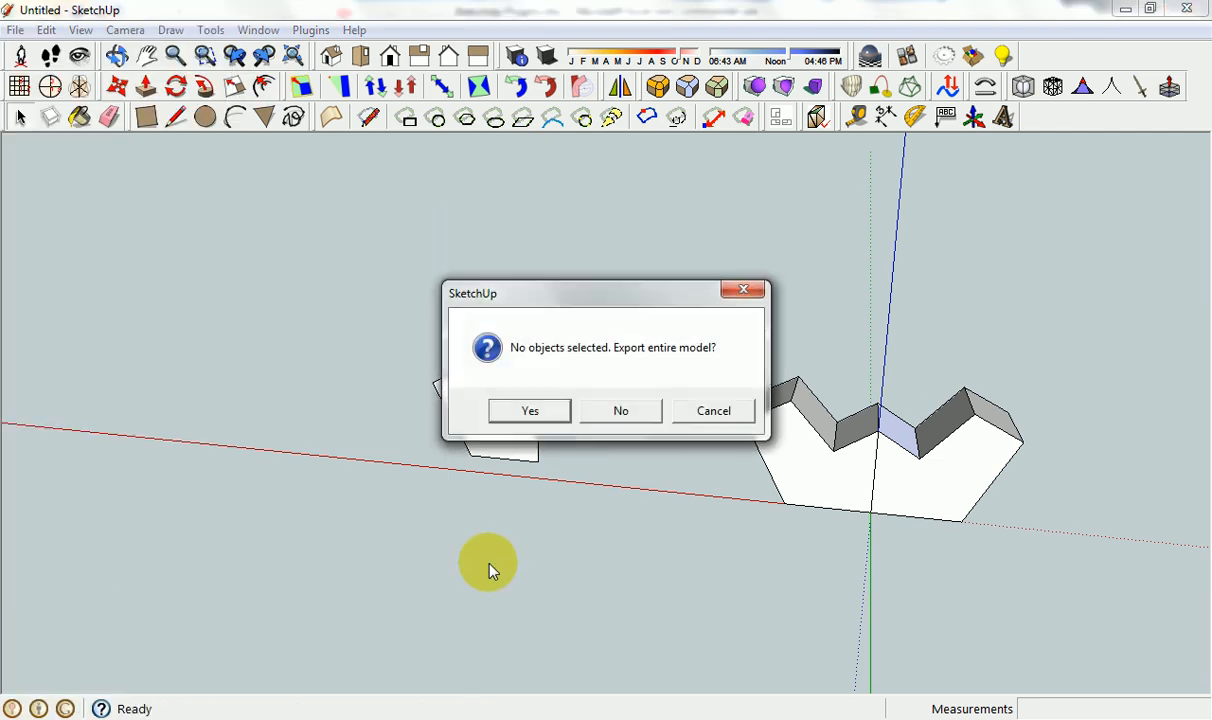
{"action": "left_click", "coordinate": [534, 412]}
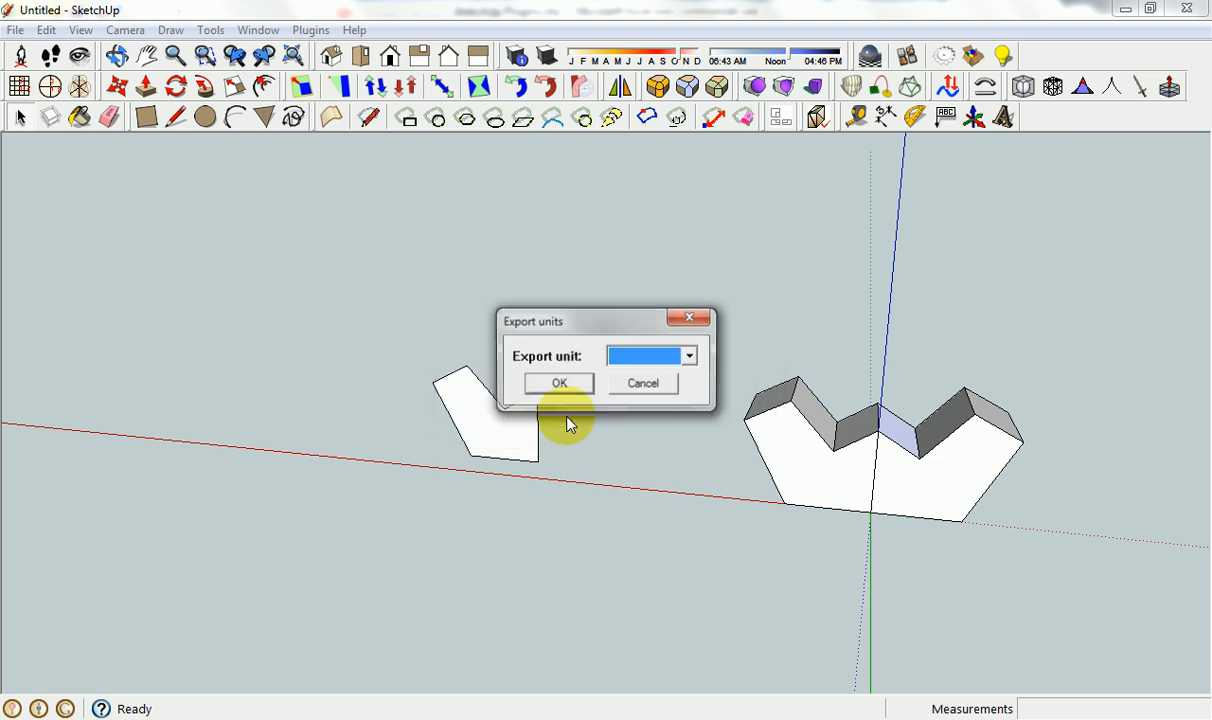
{"action": "left_click", "coordinate": [690, 356]}
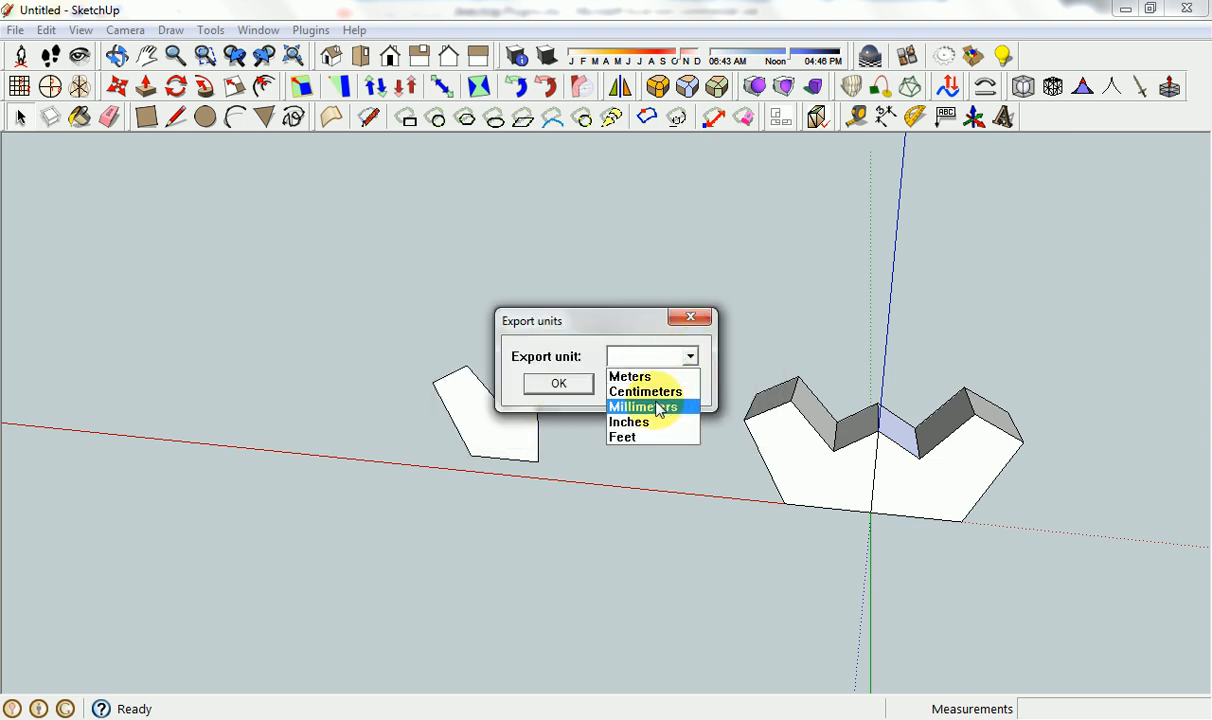
{"action": "left_click", "coordinate": [658, 408]}
{"action": "left_click", "coordinate": [690, 356]}
{"action": "left_click", "coordinate": [643, 407]}
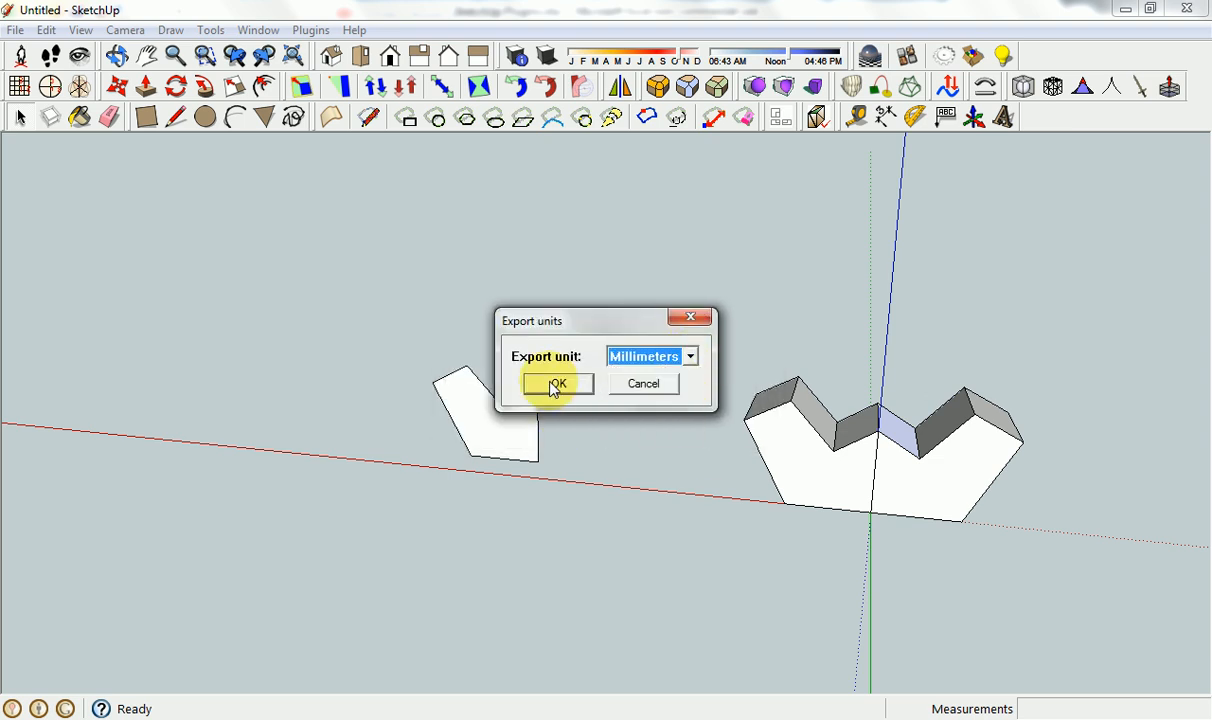
{"action": "left_click", "coordinate": [558, 383]}
Review the DXF export options, accept polyface mesh and cancel saving the file.
{"action": "left_click", "coordinate": [730, 358]}
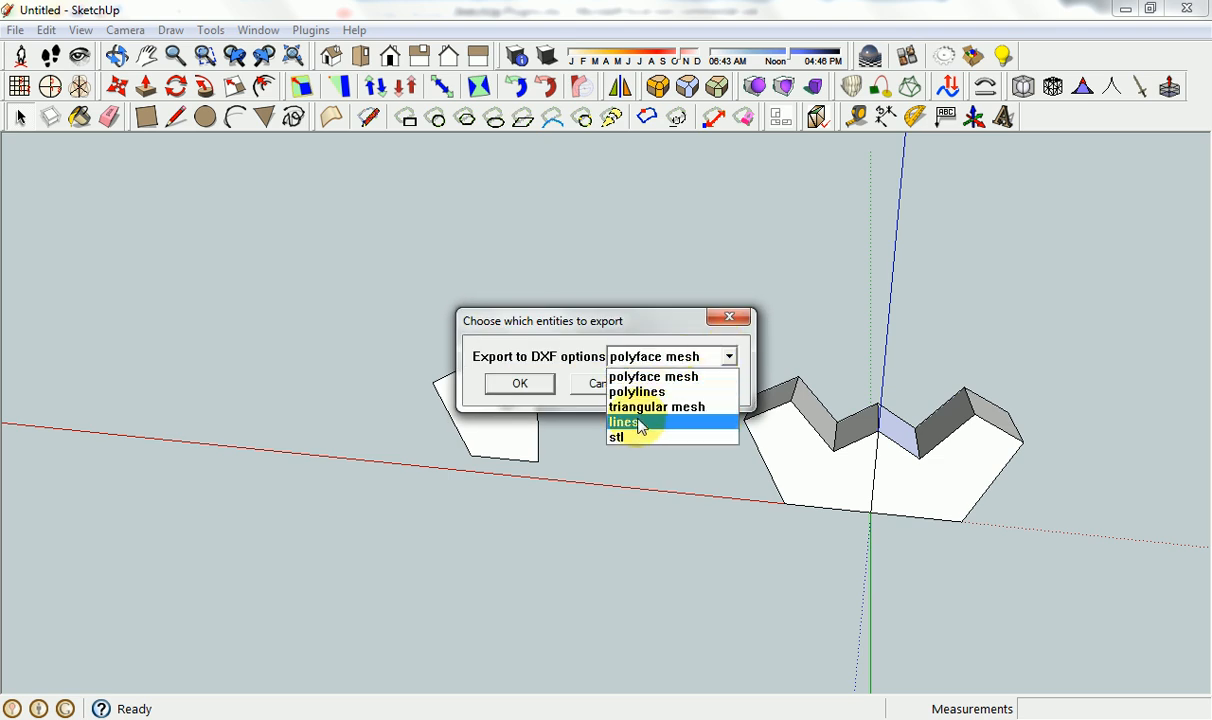
{"action": "left_click", "coordinate": [602, 376]}
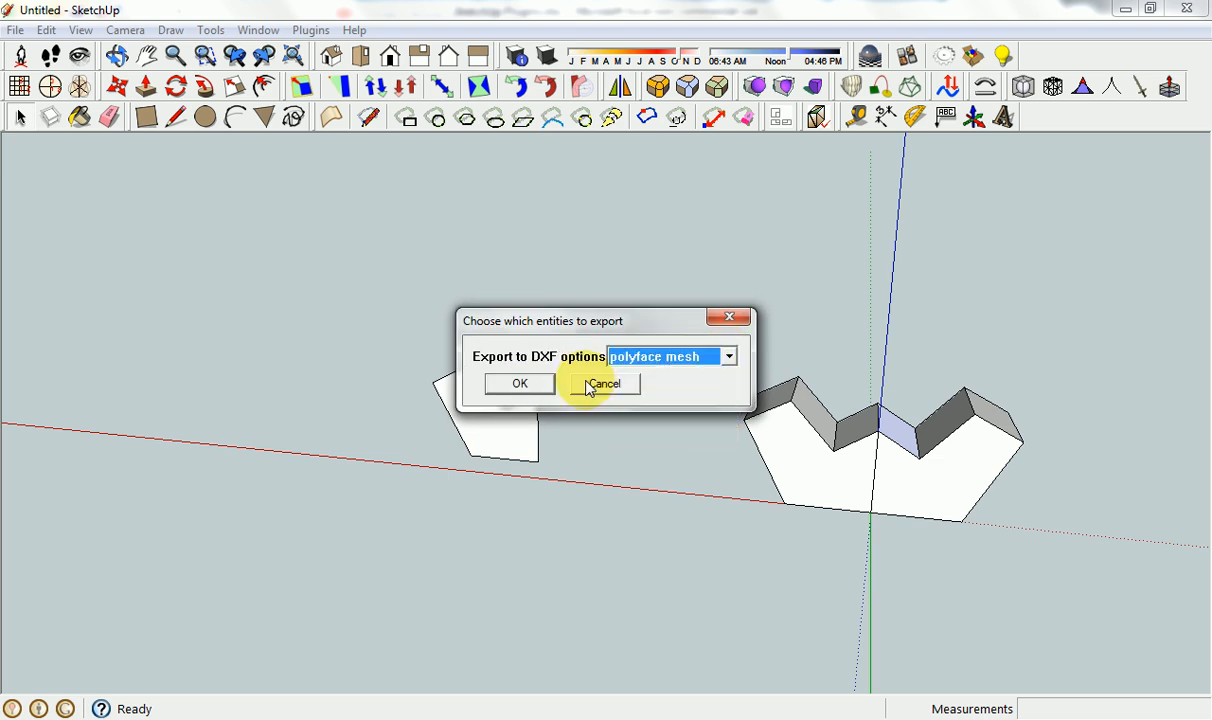
{"action": "left_click", "coordinate": [594, 384]}
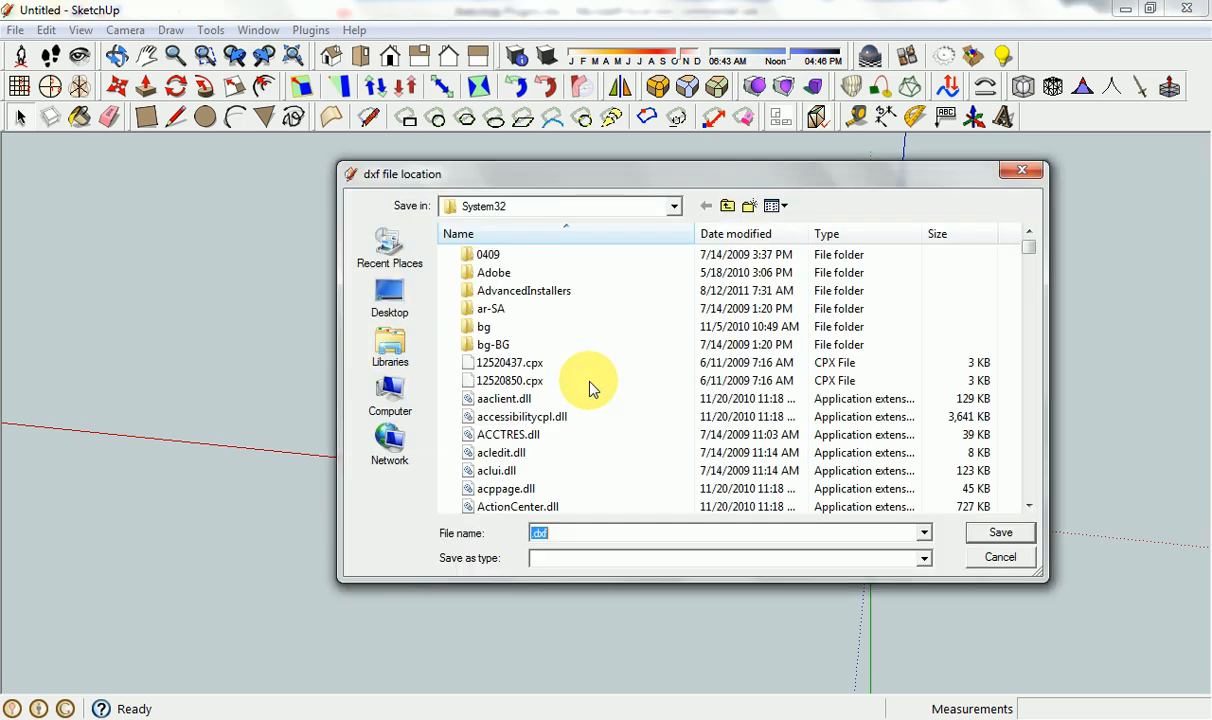
{"action": "left_click", "coordinate": [1010, 558]}
Delete the loose face and both notched groups to empty the model.
{"action": "middle_click_drag", "start_coordinate": [715, 400], "coordinate": [711, 344]}
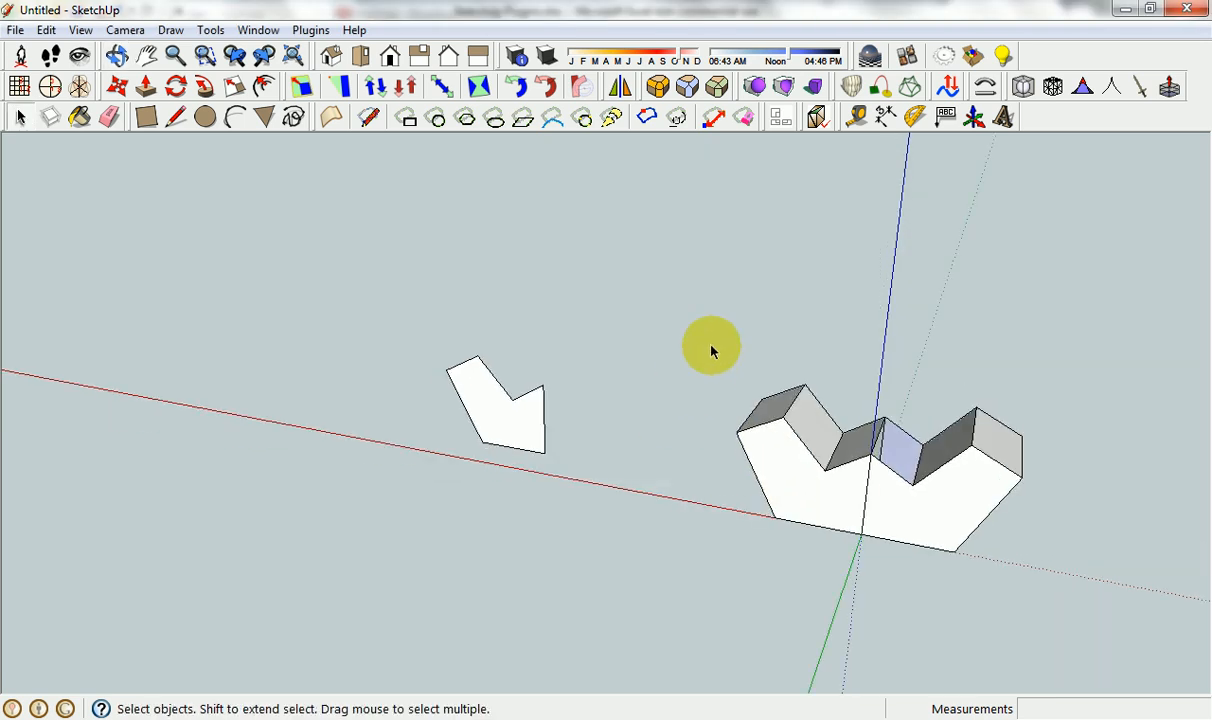
{"action": "left_click_drag", "start_coordinate": [711, 346], "coordinate": [1077, 598]}
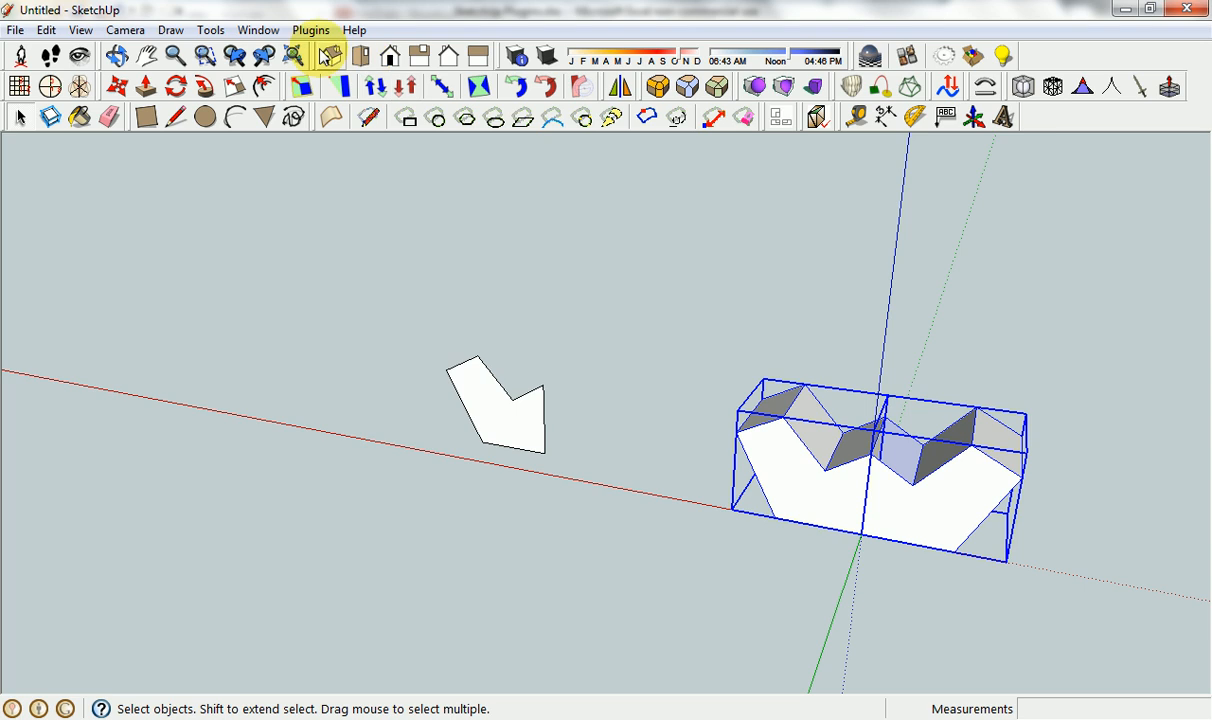
{"action": "left_click", "coordinate": [210, 30]}
{"action": "left_click", "coordinate": [210, 30]}
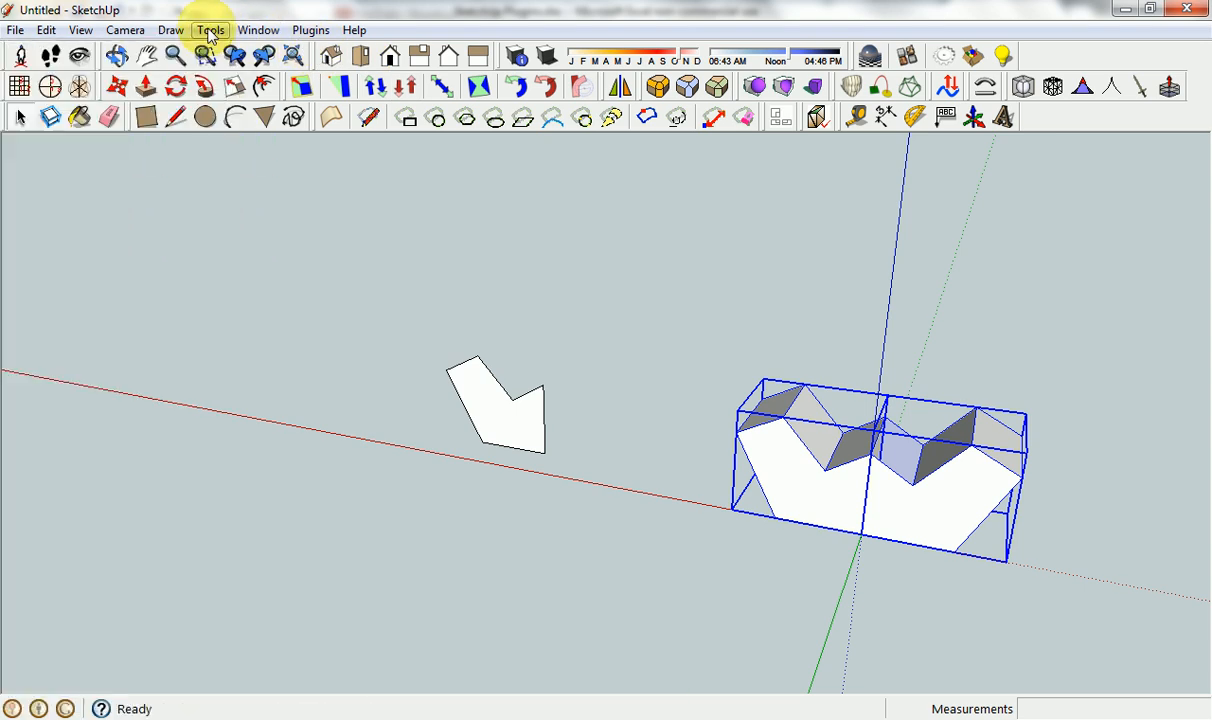
{"action": "mouse_move", "coordinate": [402, 289]}
{"action": "left_mouse_down"}
{"action": "mouse_move", "coordinate": [1109, 575]}
{"action": "mouse_move", "coordinate": [1112, 590]}
{"action": "left_mouse_up"}
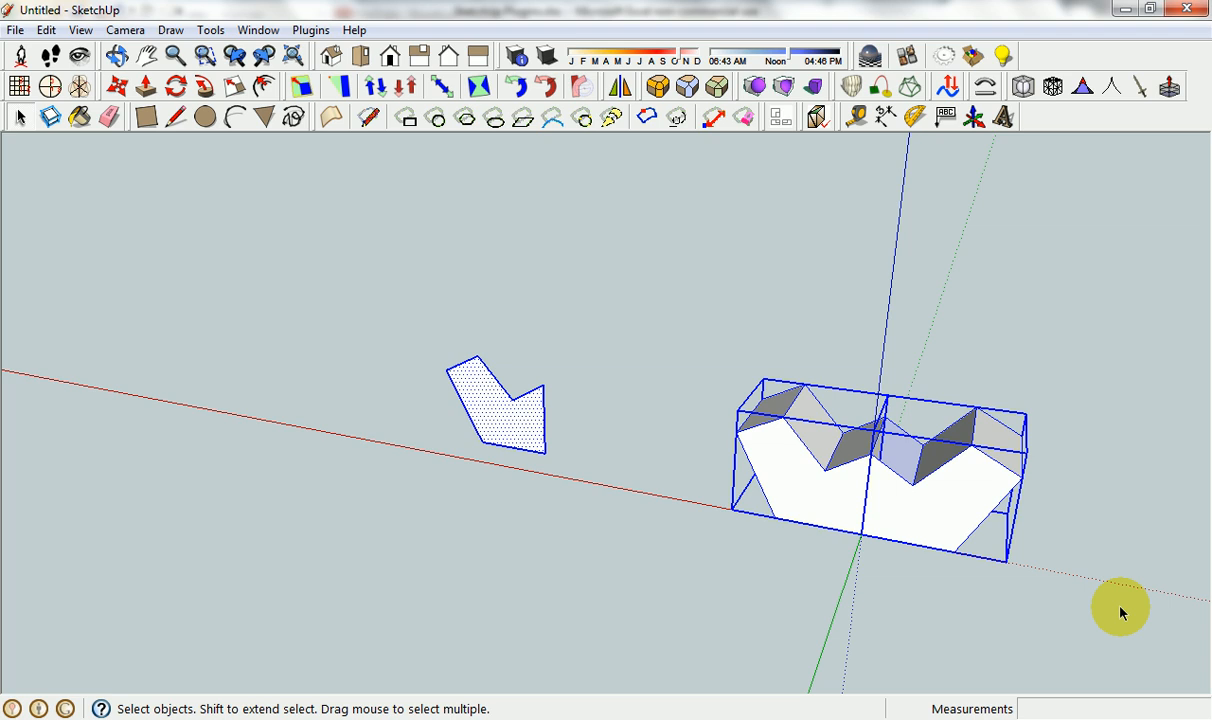
{"action": "key", "text": "Delete"}
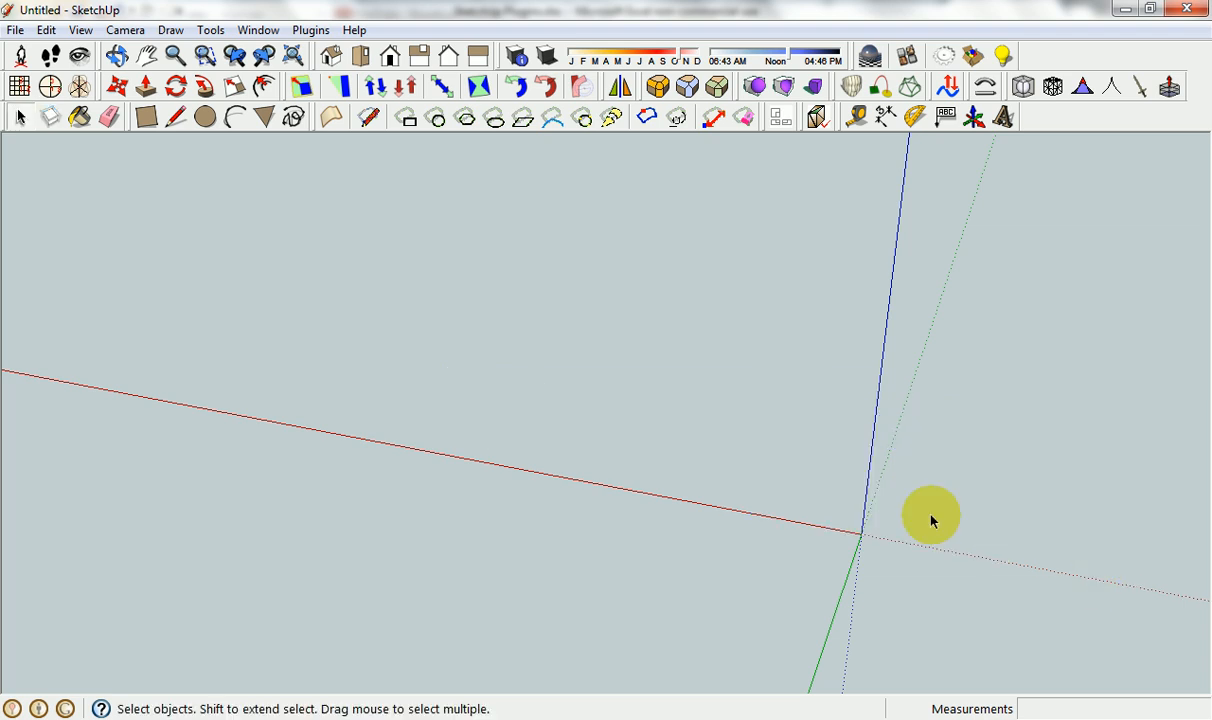
{"action": "key", "text": "shift+z"}
Look up the Import OBJ with Materials entry in the Excel plugin list and view the OBJ Importer options in SketchUp.
{"action": "left_click", "coordinate": [587, 719]}
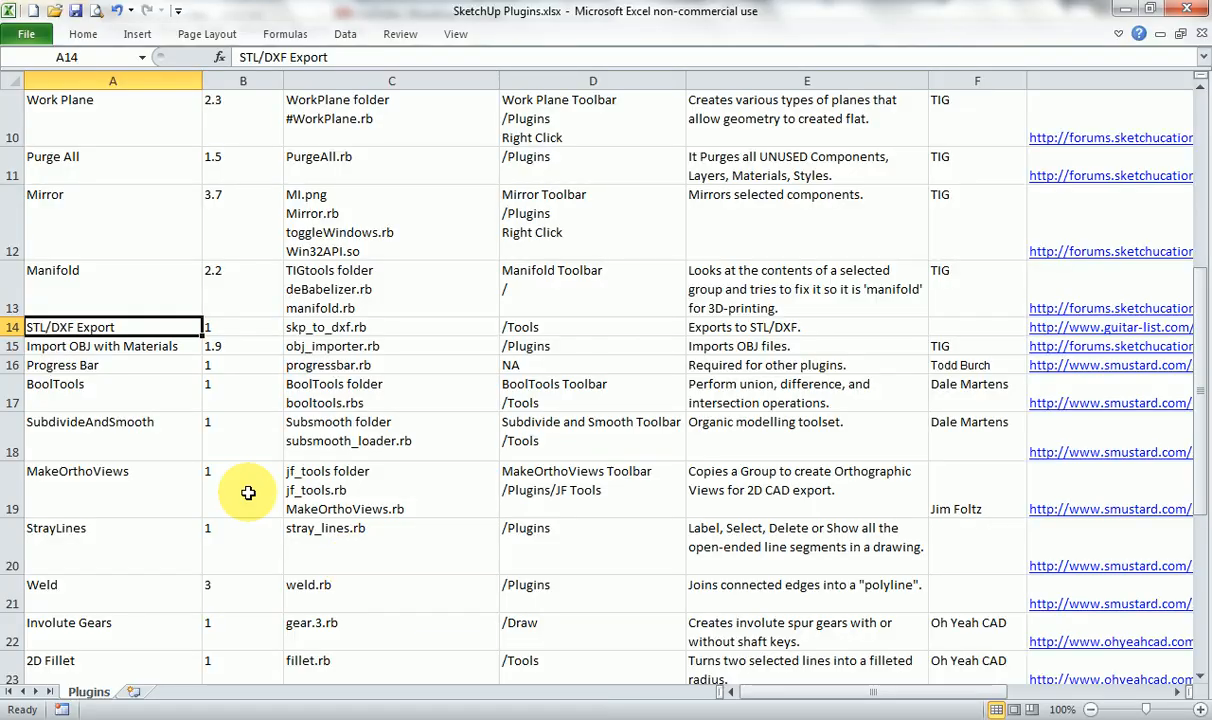
{"action": "left_click", "coordinate": [118, 346]}
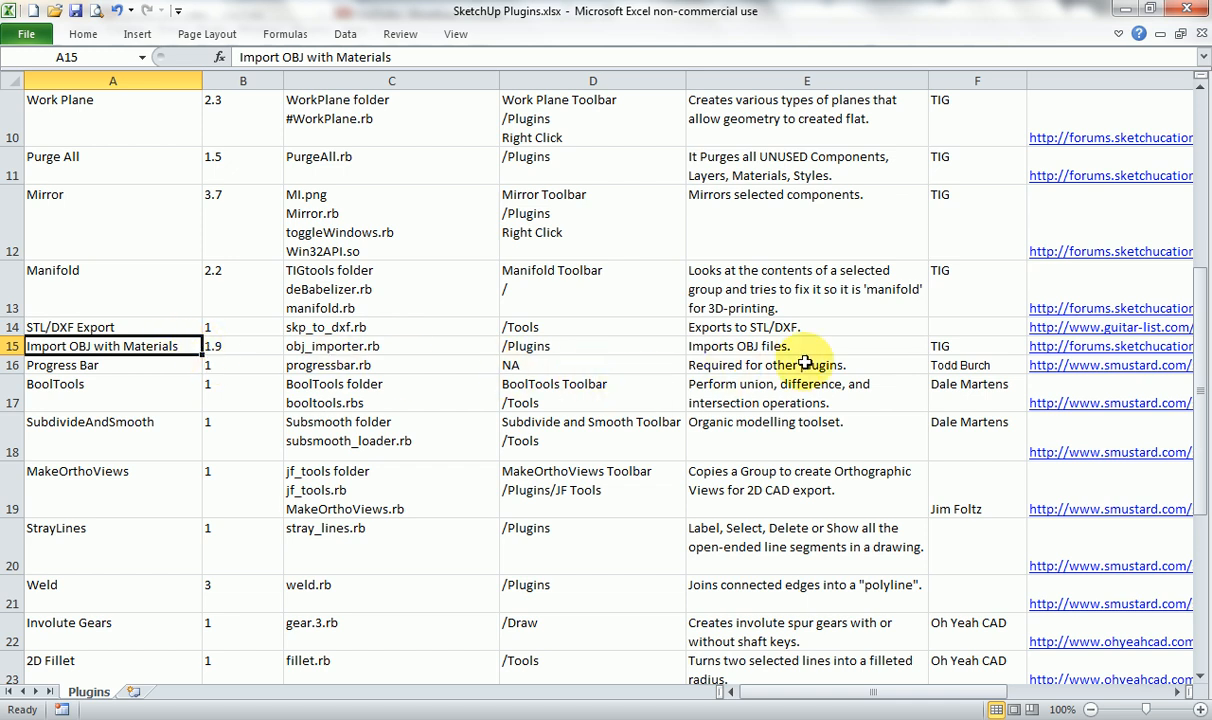
{"action": "left_click", "coordinate": [948, 476]}
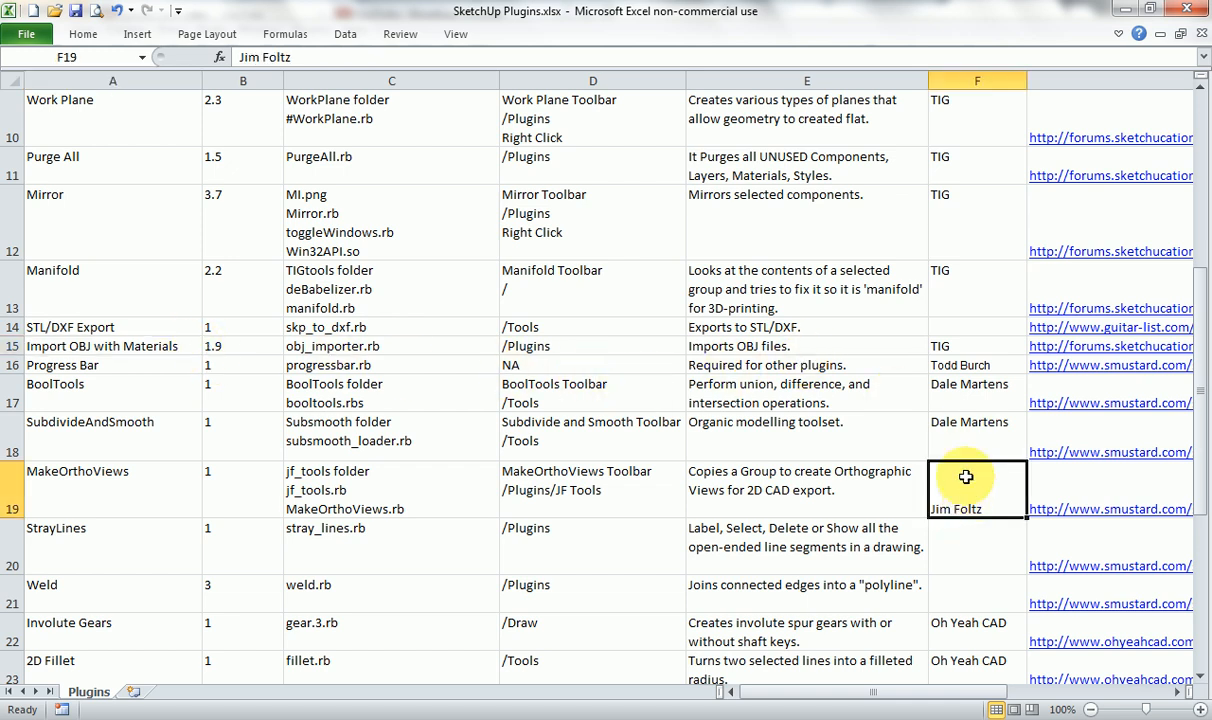
{"action": "left_click", "coordinate": [963, 348]}
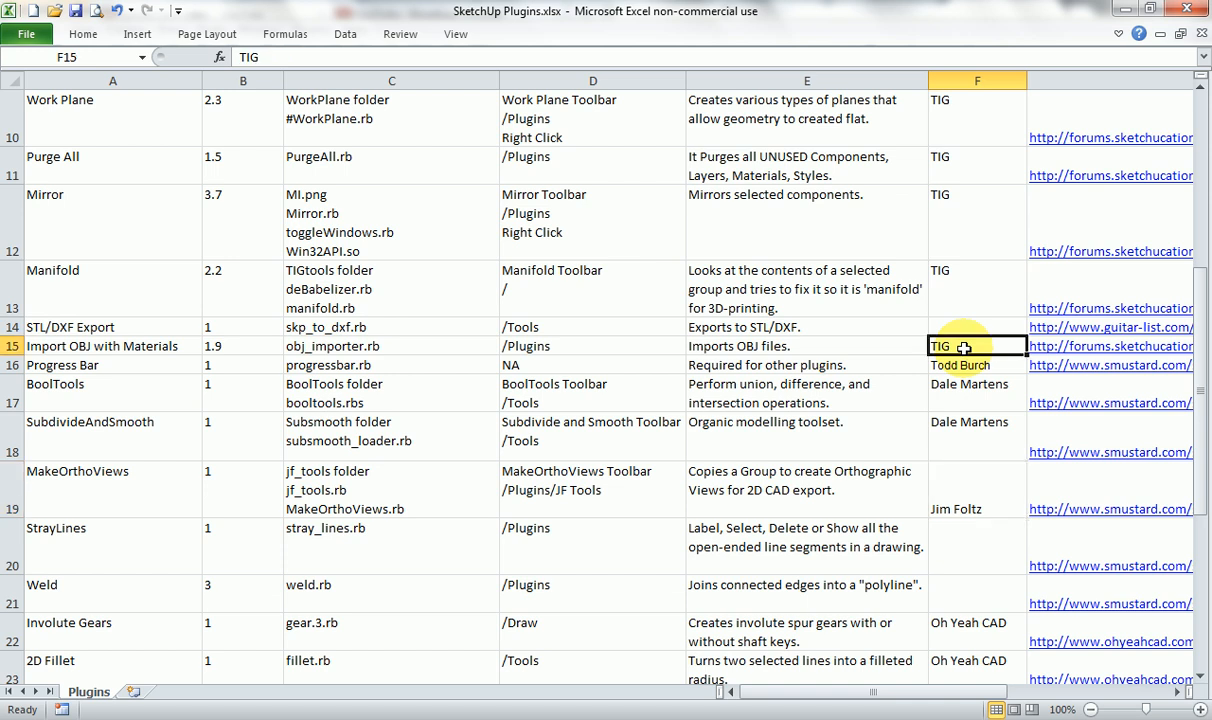
{"action": "left_click", "coordinate": [704, 718]}
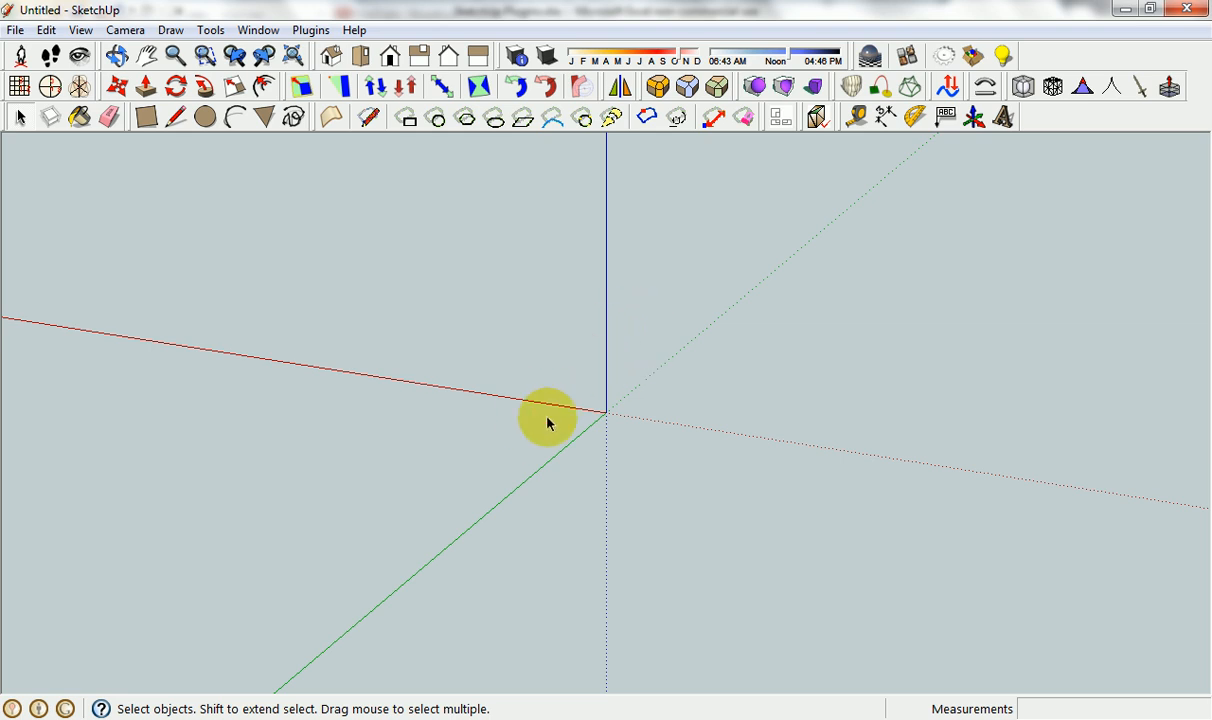
{"action": "left_click", "coordinate": [610, 345]}
{"action": "left_click", "coordinate": [310, 30]}
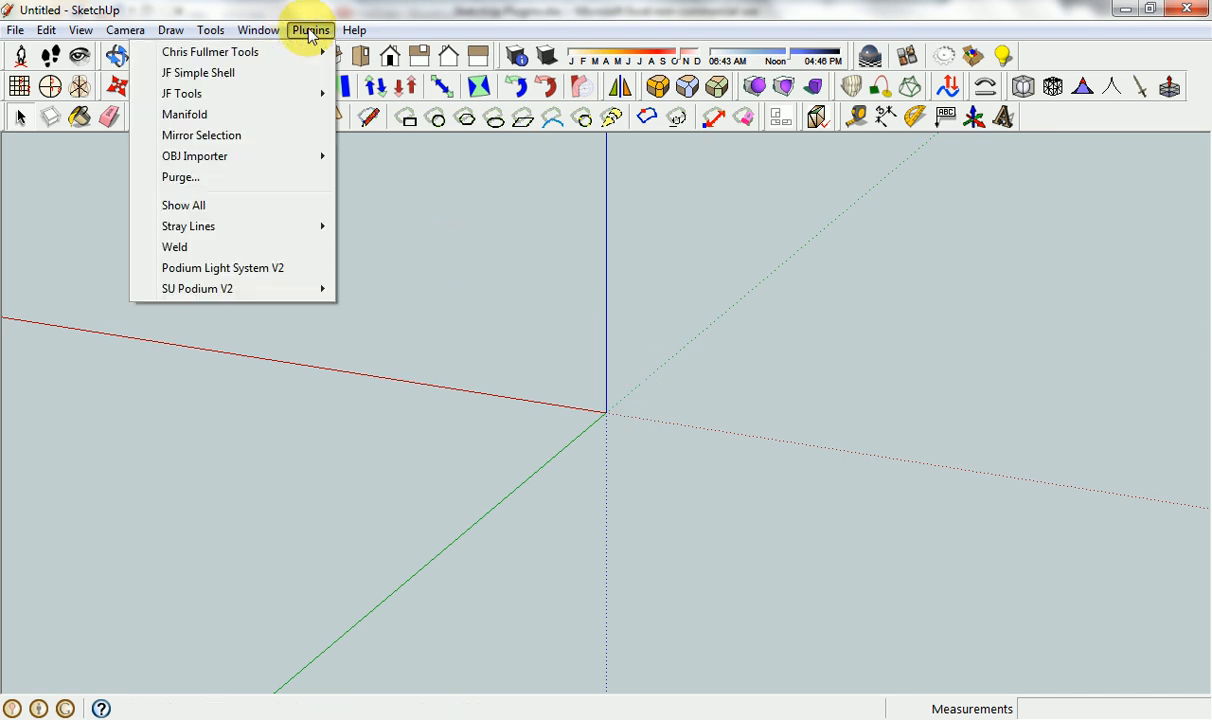
{"action": "mouse_move", "coordinate": [255, 160]}
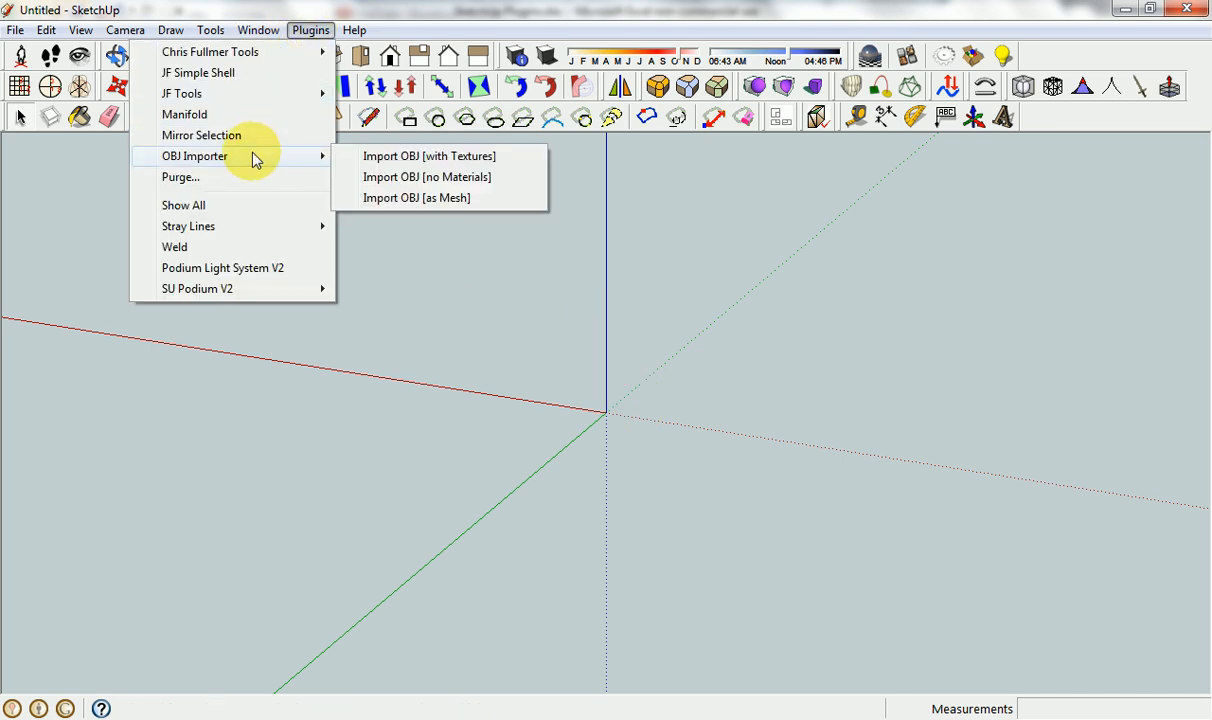
{"action": "left_click", "coordinate": [451, 7]}
Switch to the Excel plugin list and read the Progress Bar and BoolTools entries.
{"action": "left_click", "coordinate": [577, 718]}
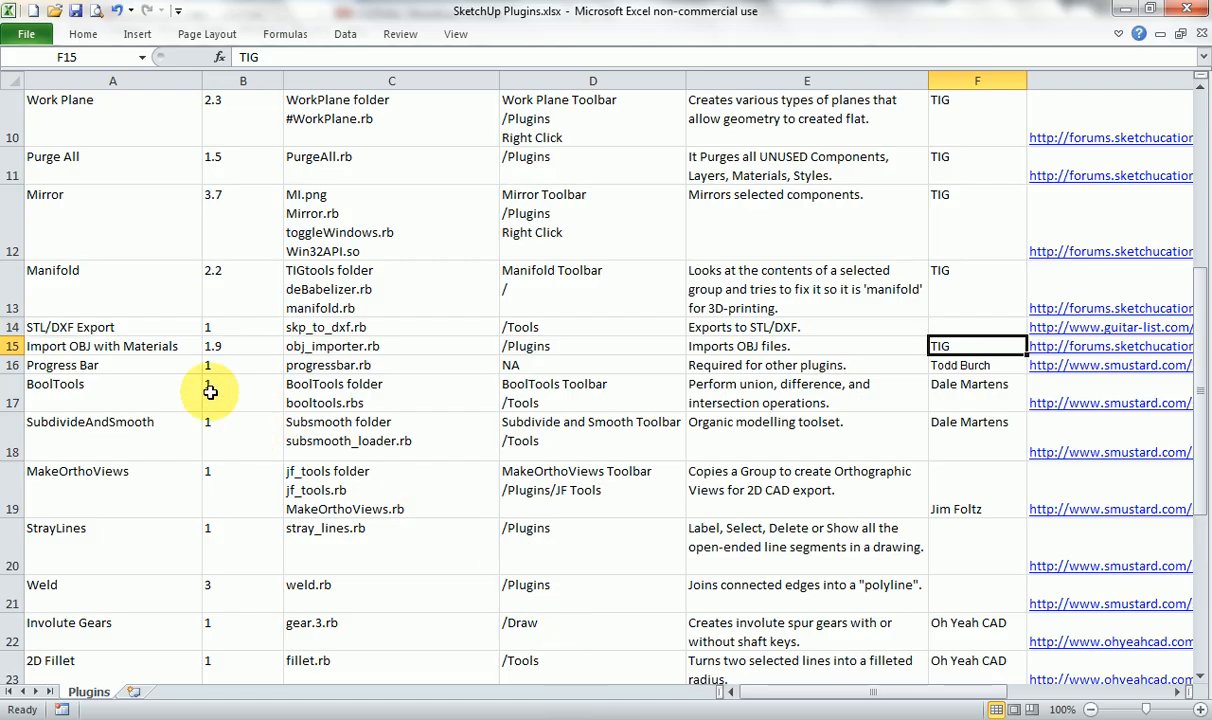
{"action": "left_click", "coordinate": [152, 366]}
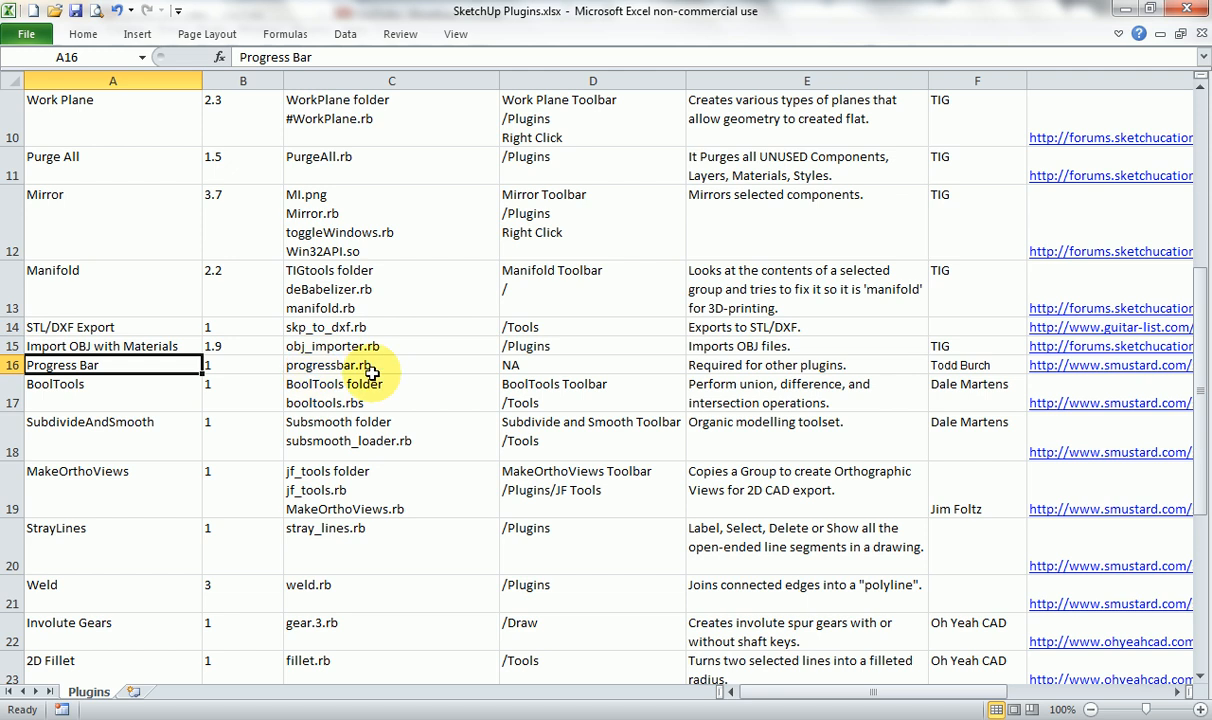
{"action": "left_click", "coordinate": [711, 367]}
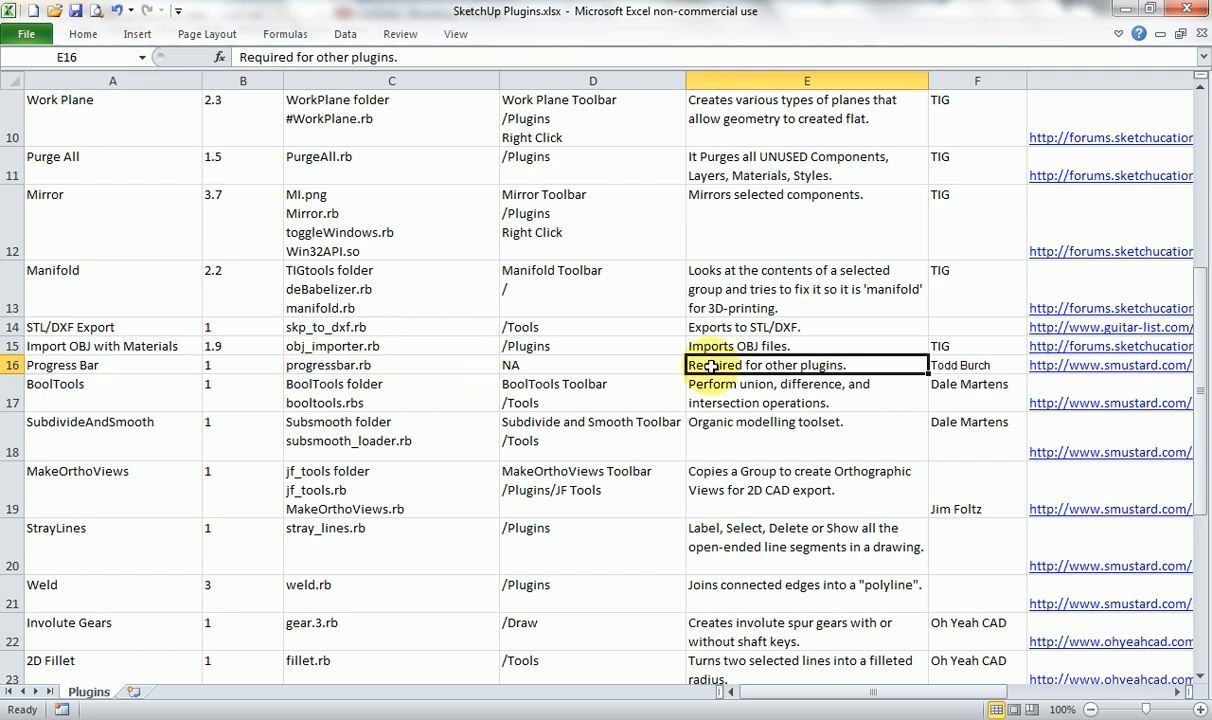
{"action": "left_click", "coordinate": [150, 404]}
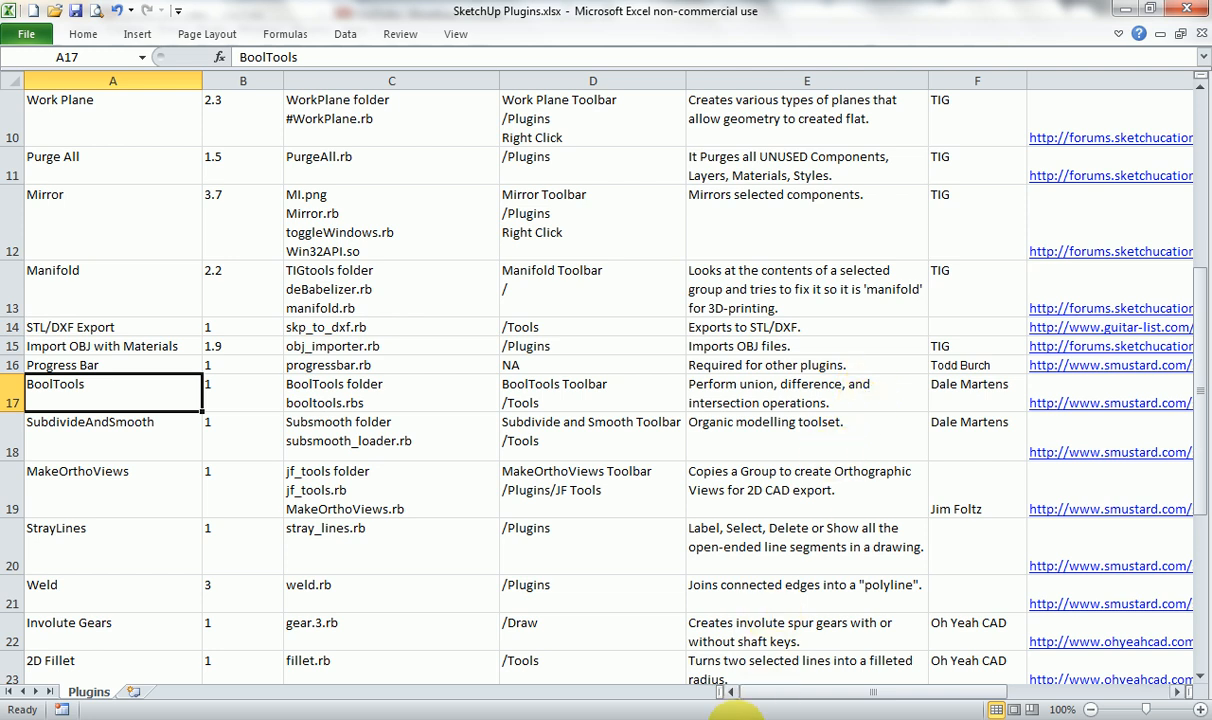
In SketchUp, draw a rectangle about 4580 by 5469 mm from the origin and Push/Pull it up about 3730 mm into a box.
{"action": "left_click", "coordinate": [716, 718]}
{"action": "left_click", "coordinate": [146, 117]}
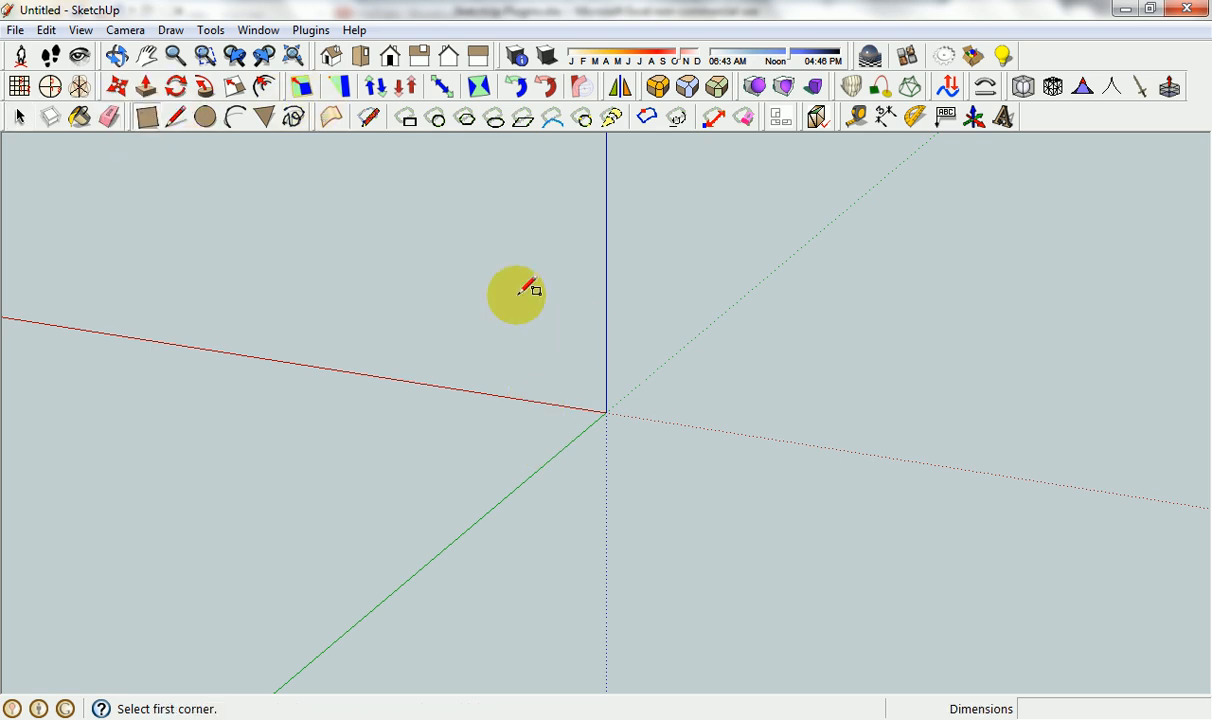
{"action": "left_click", "coordinate": [606, 412]}
{"action": "left_click", "coordinate": [343, 461]}
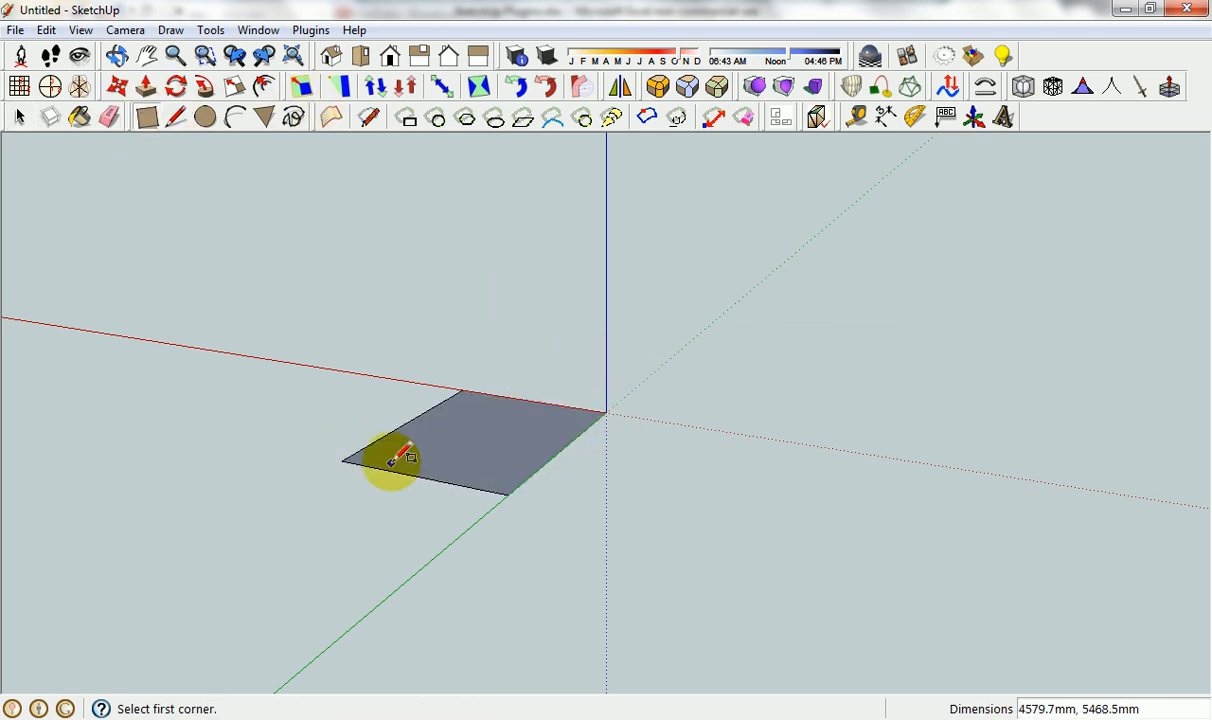
{"action": "key", "text": "p"}
{"action": "left_click", "coordinate": [495, 317]}
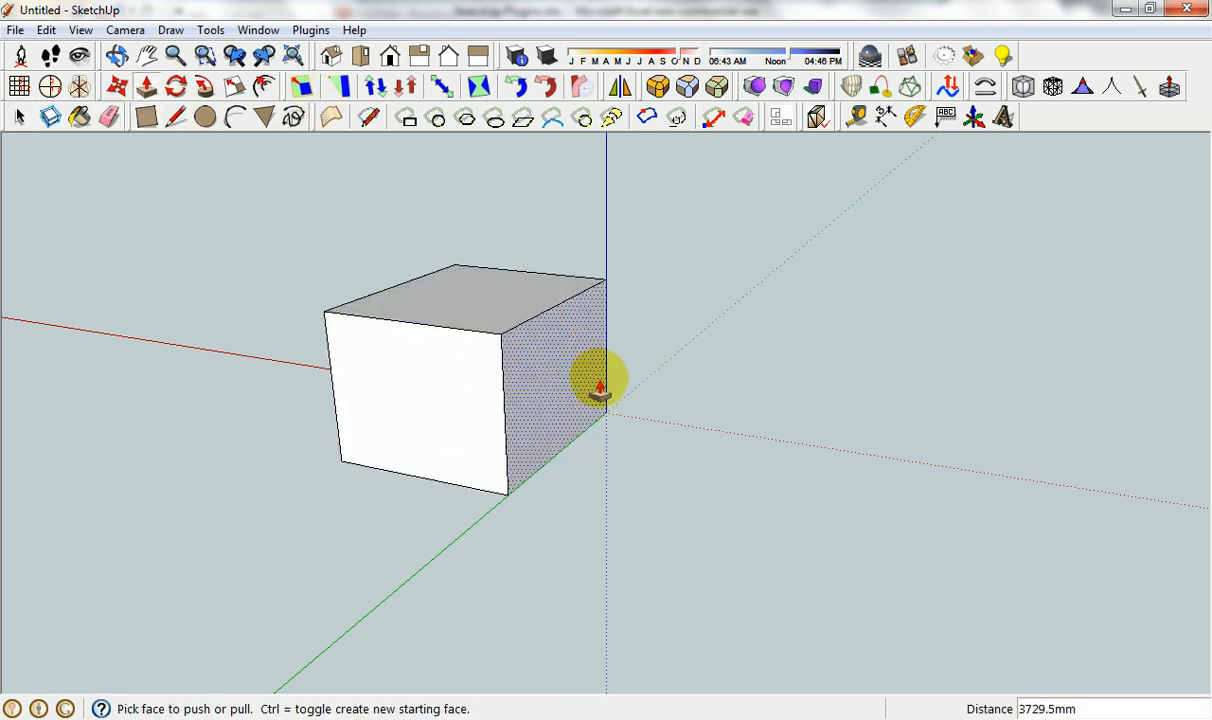
Select the whole box with all its connected faces and edges and make it a group.
{"action": "left_click", "coordinate": [461, 366]}
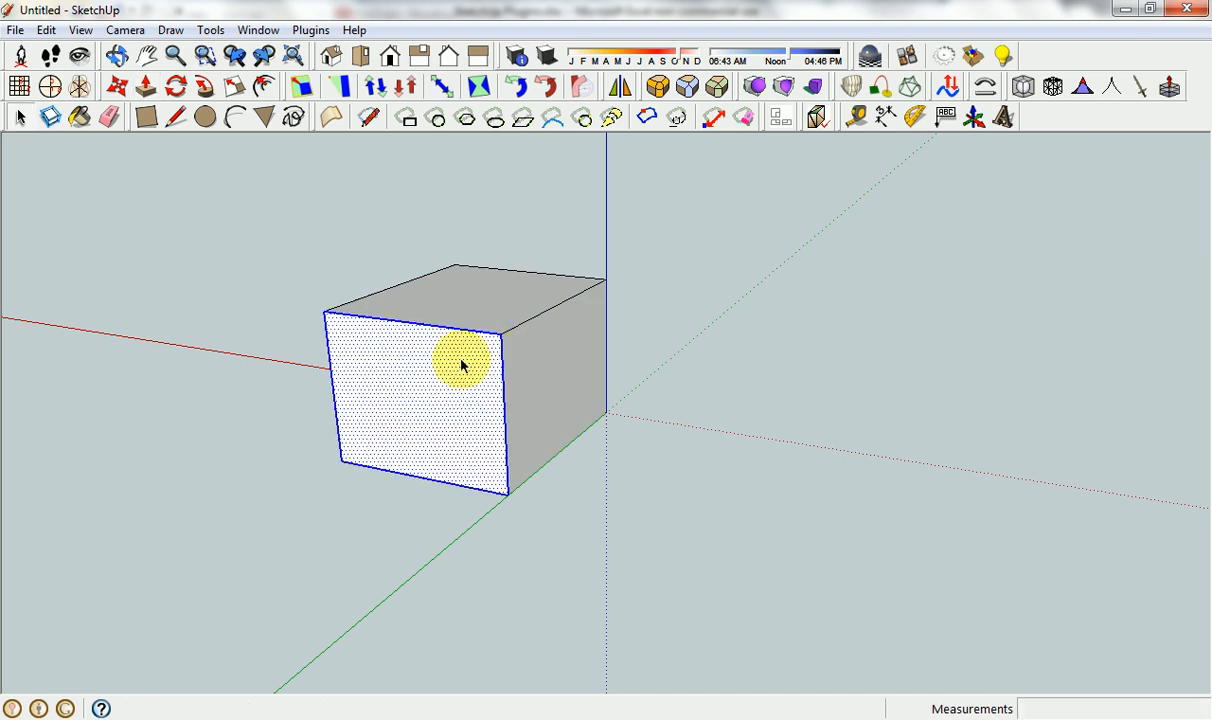
{"action": "triple_click", "coordinate": [461, 366]}
{"action": "right_click", "coordinate": [462, 366]}
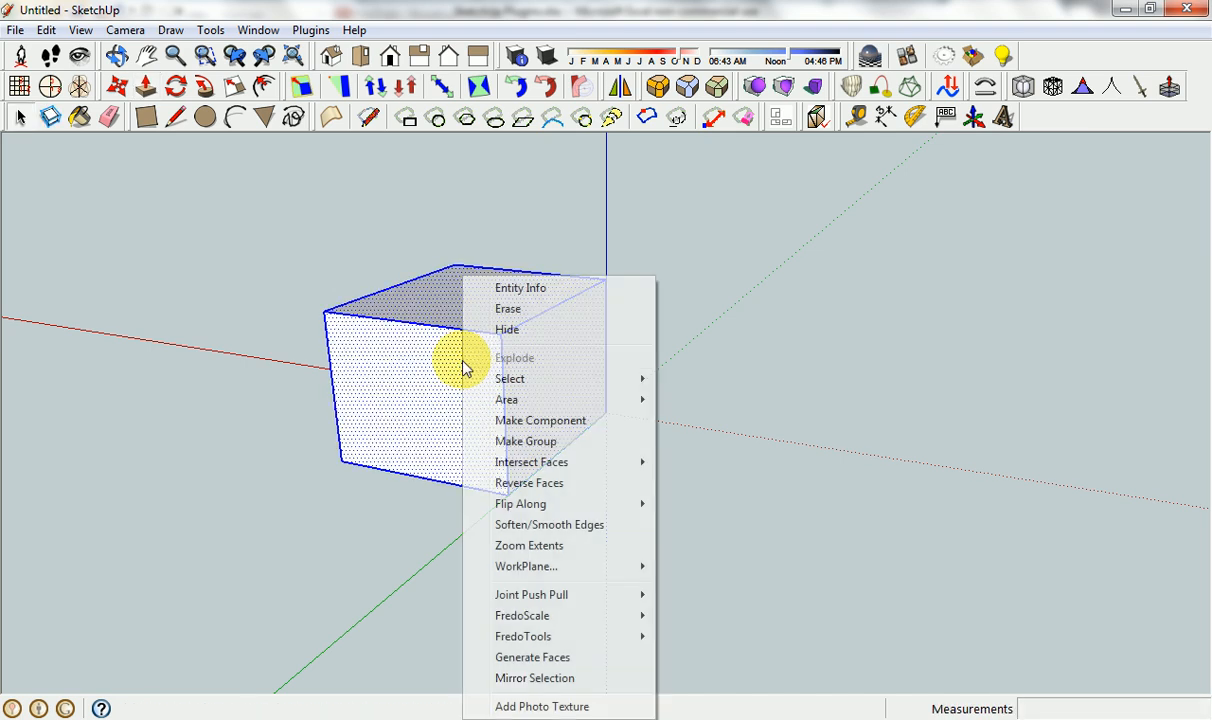
{"action": "left_click", "coordinate": [531, 441]}
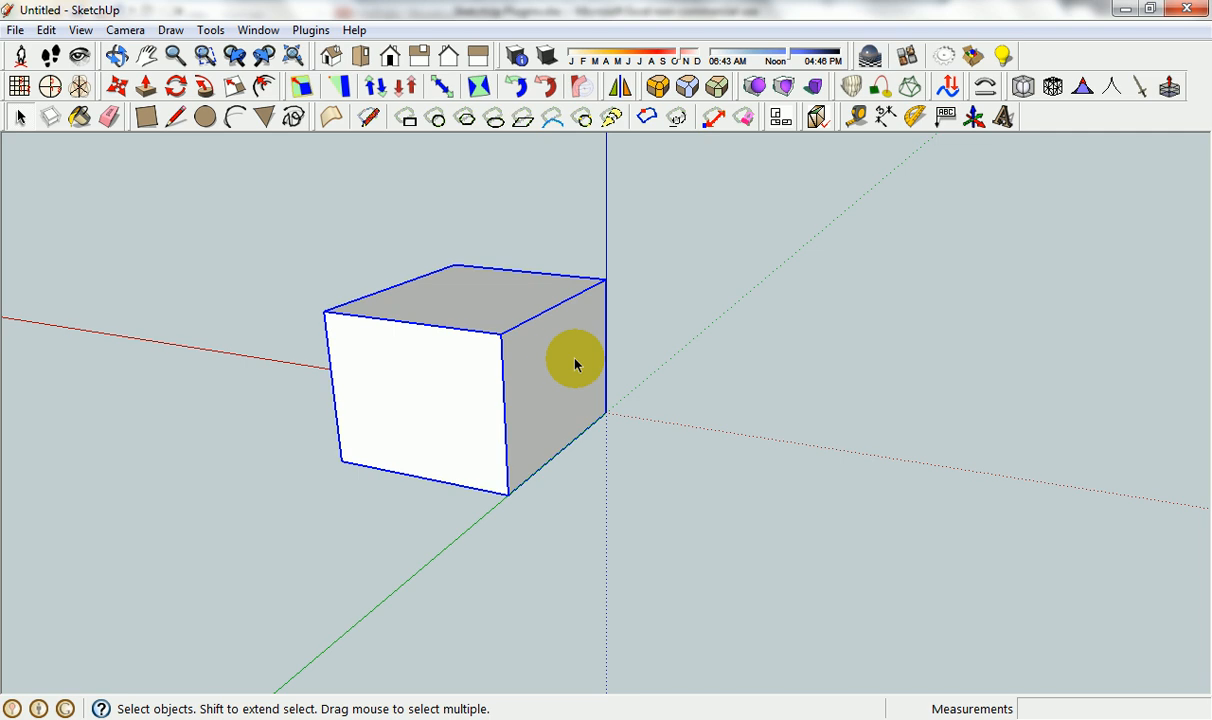
Copy the box group with Move, placing the duplicate apart from the original along the red axis.
{"action": "key", "text": "m"}
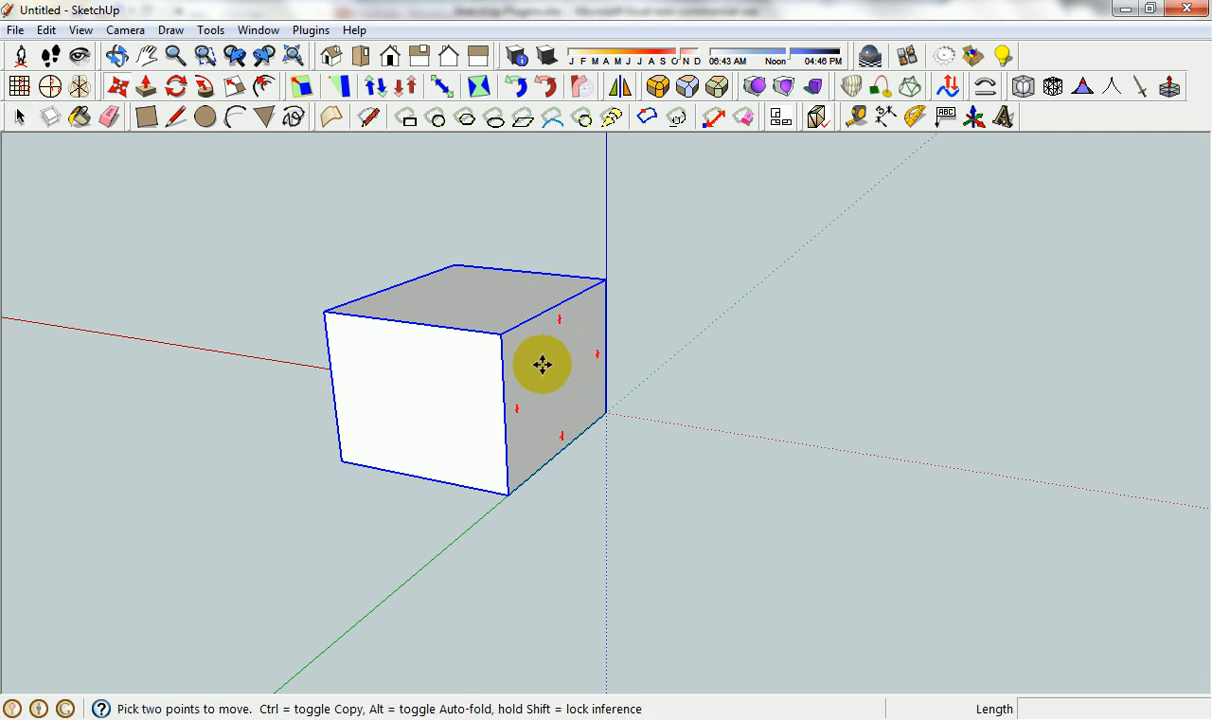
{"action": "left_click", "coordinate": [543, 363]}
{"action": "key", "text": "ctrl"}
{"action": "left_click", "coordinate": [917, 335]}
{"action": "key", "text": "space"}
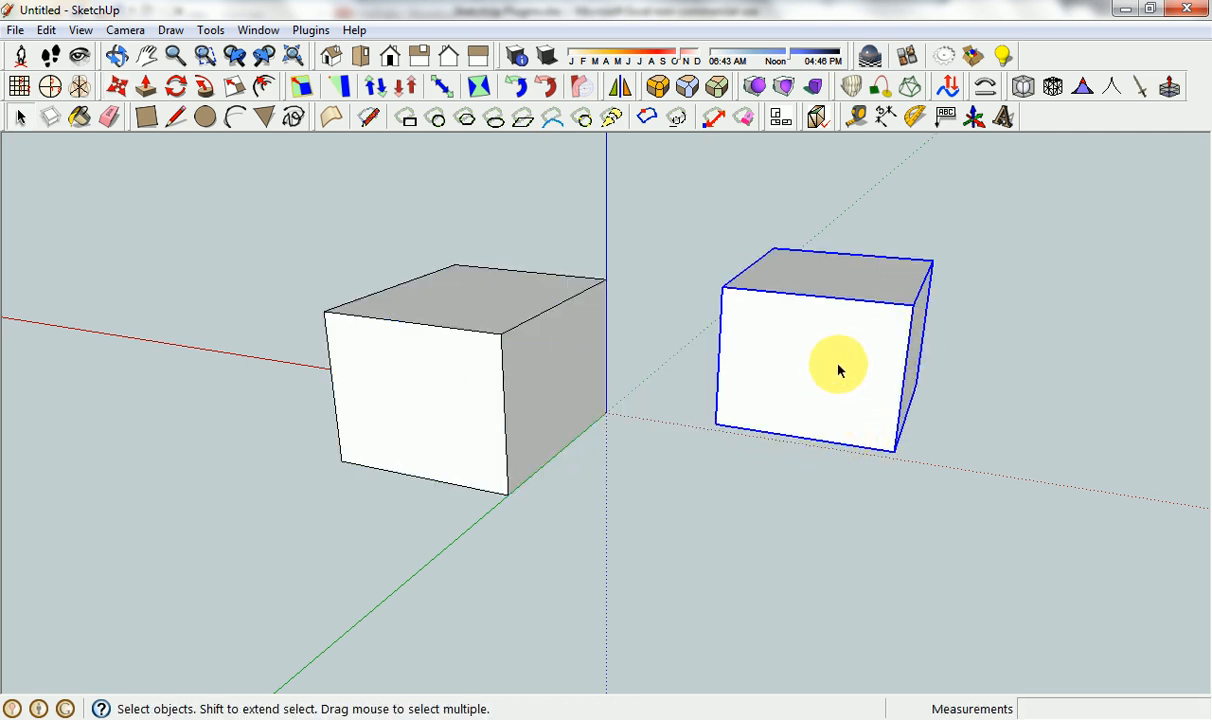
{"action": "left_click", "coordinate": [644, 460]}
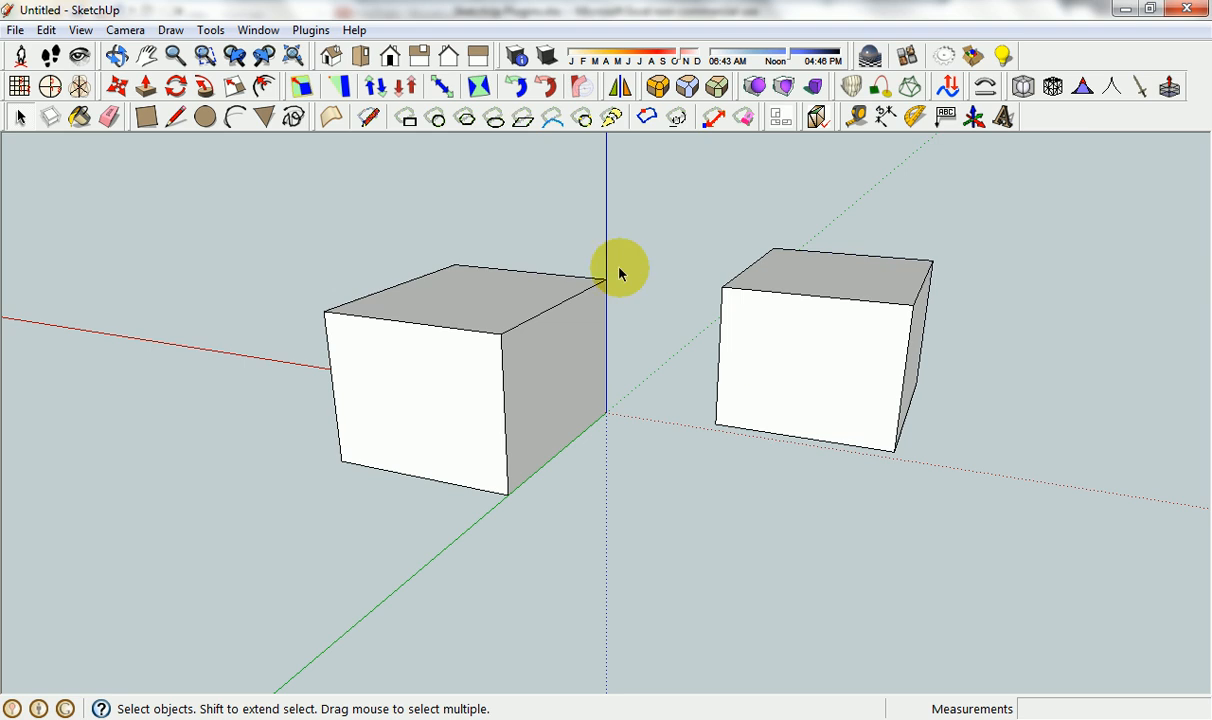
Move the copied box back toward the original so it overlaps one of the original's corners.
{"action": "left_click", "coordinate": [826, 362]}
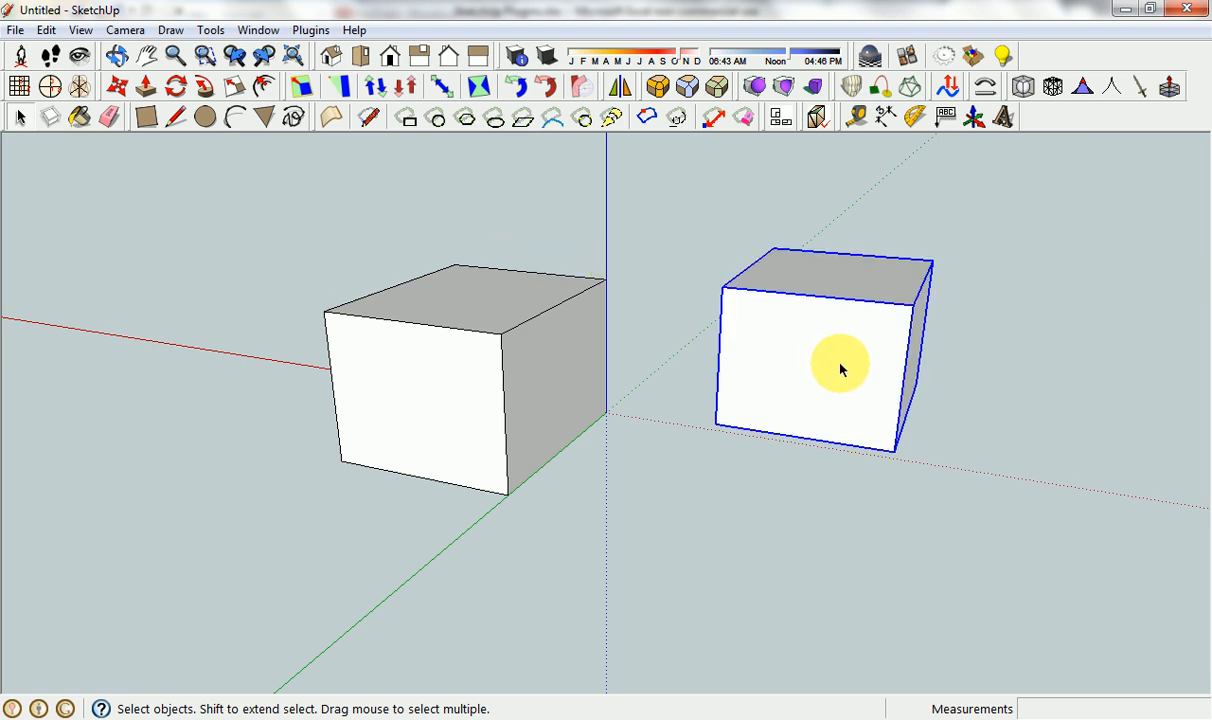
{"action": "key", "text": "m"}
{"action": "left_click", "coordinate": [857, 394]}
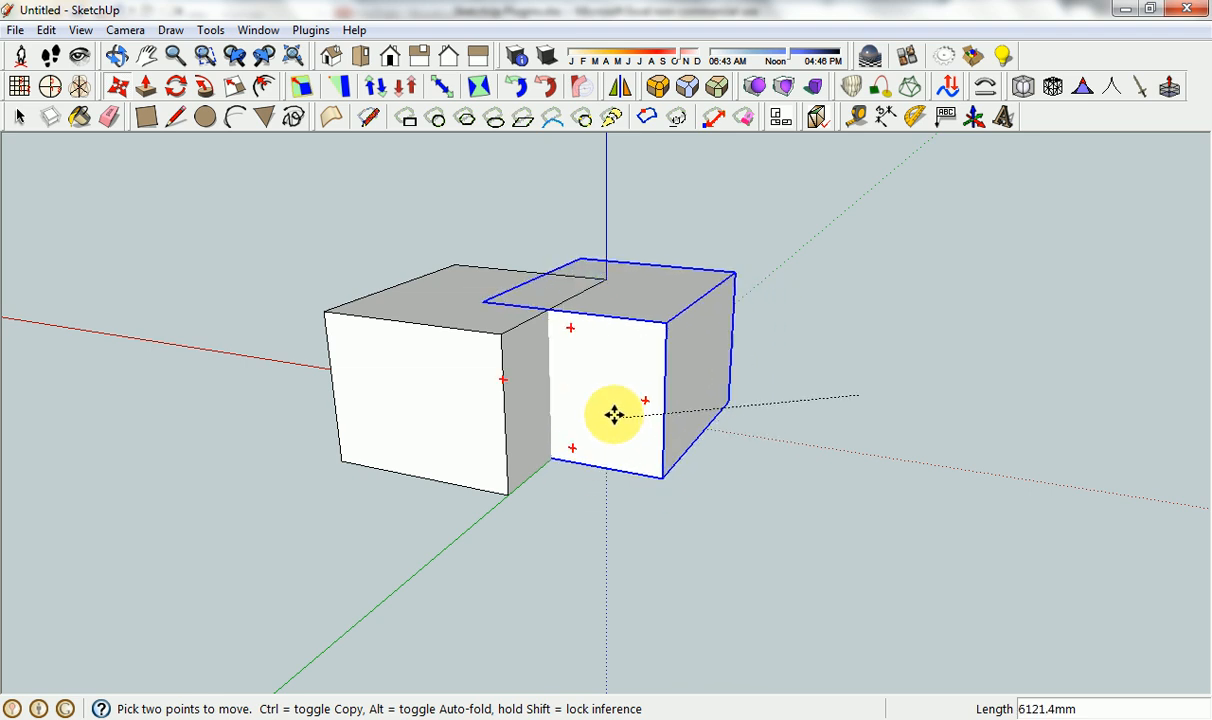
{"action": "left_click", "coordinate": [676, 422]}
{"action": "key", "text": "space"}
{"action": "left_click", "coordinate": [812, 401]}
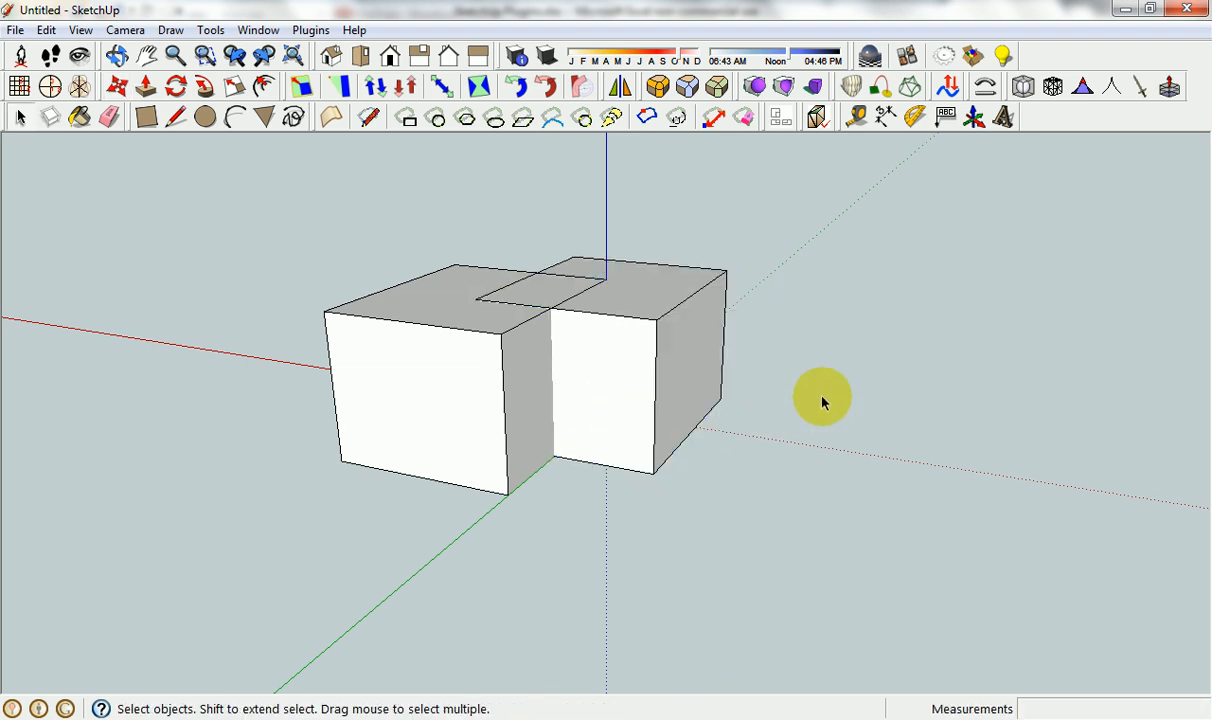
Try the BoolTools union on the two overlapping boxes, inspect the merged solid and undo it.
{"action": "left_click", "coordinate": [754, 87]}
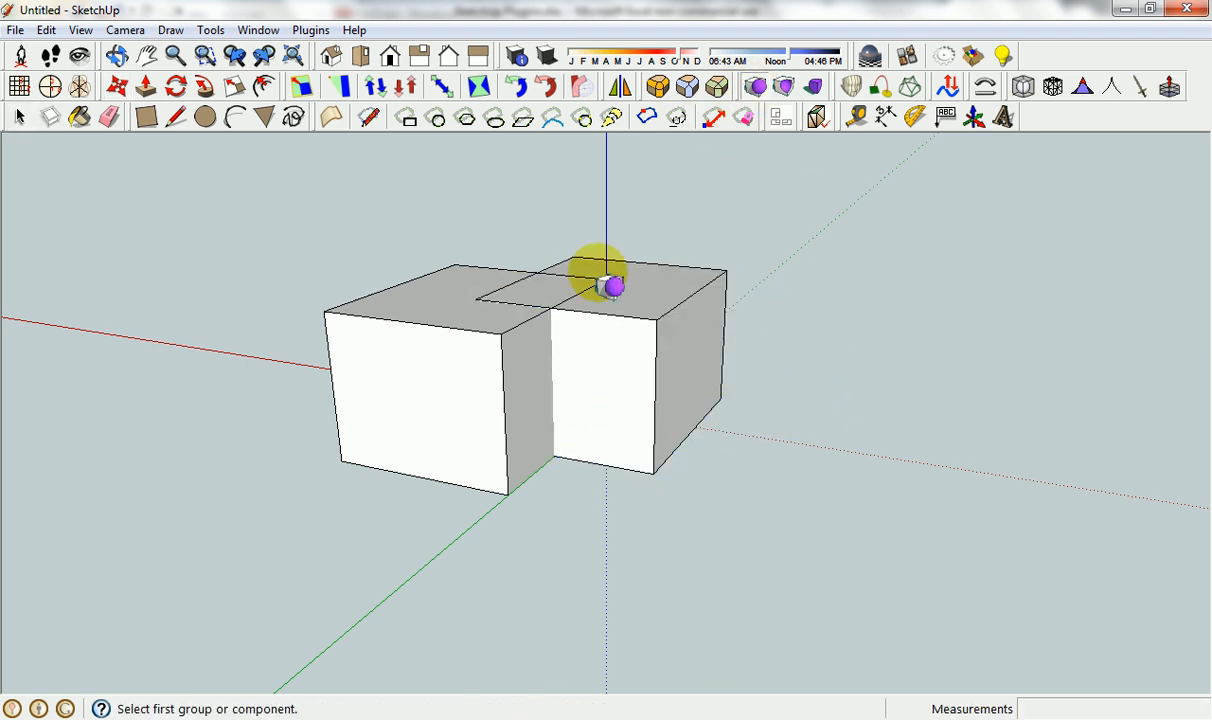
{"action": "left_click", "coordinate": [460, 365]}
{"action": "left_click", "coordinate": [643, 309]}
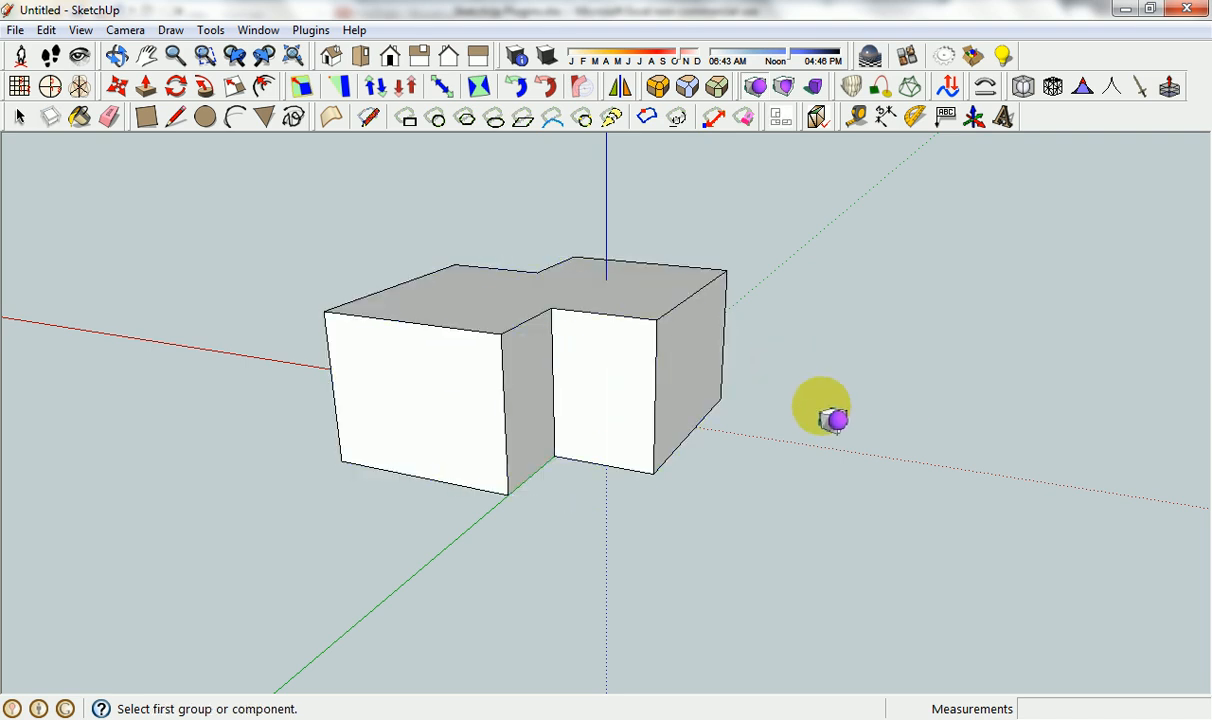
{"action": "middle_click_drag", "start_coordinate": [830, 414], "coordinate": [636, 425]}
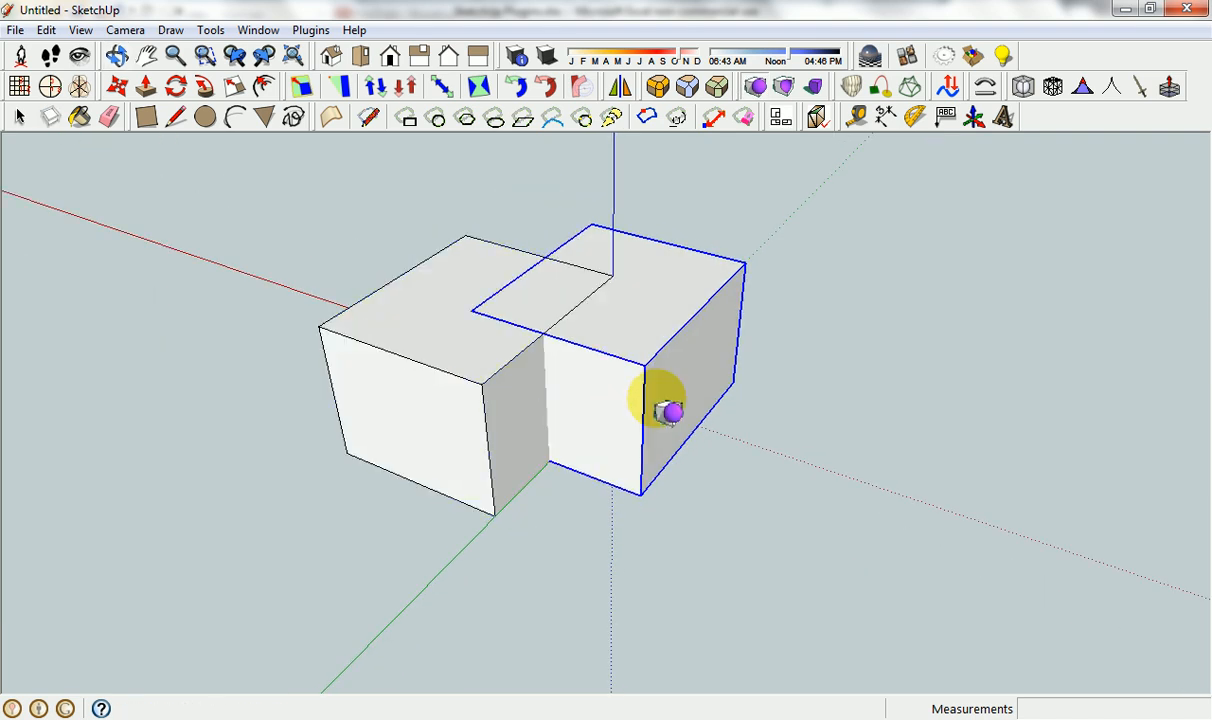
Try the BoolTools difference on the original box and its overlapping copy, inspect the result and undo it.
{"action": "left_click", "coordinate": [784, 87]}
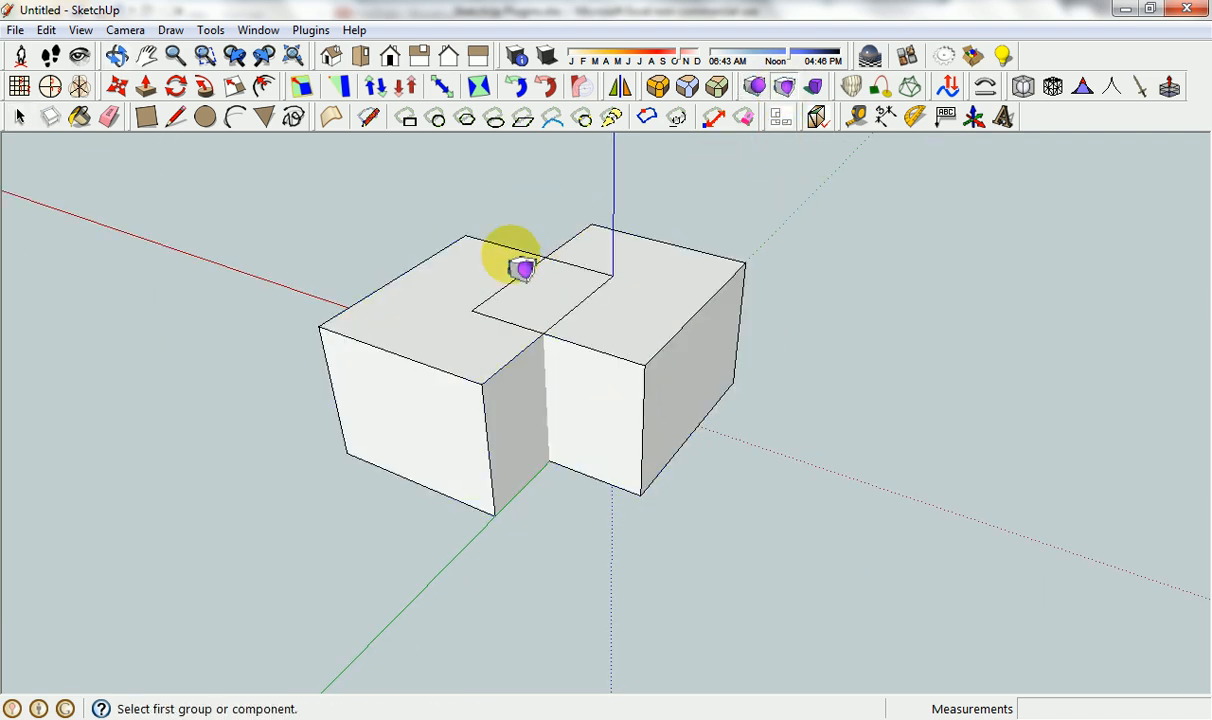
{"action": "left_click", "coordinate": [488, 252]}
{"action": "left_click", "coordinate": [651, 286]}
{"action": "middle_click_drag", "start_coordinate": [730, 325], "coordinate": [617, 325]}
{"action": "key", "text": "ctrl+z"}
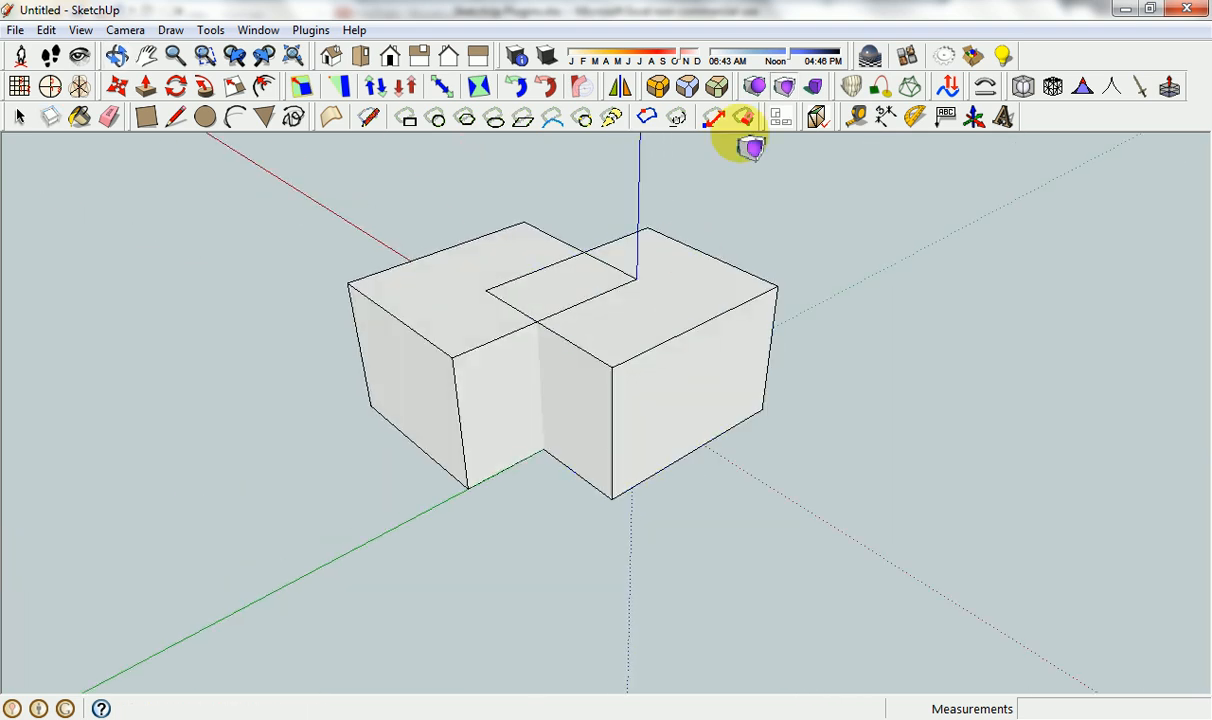
Intersect the original box with its copy using BoolTools and examine the remaining shared volume.
{"action": "left_click", "coordinate": [812, 87]}
{"action": "left_click", "coordinate": [490, 240]}
{"action": "left_click", "coordinate": [634, 287]}
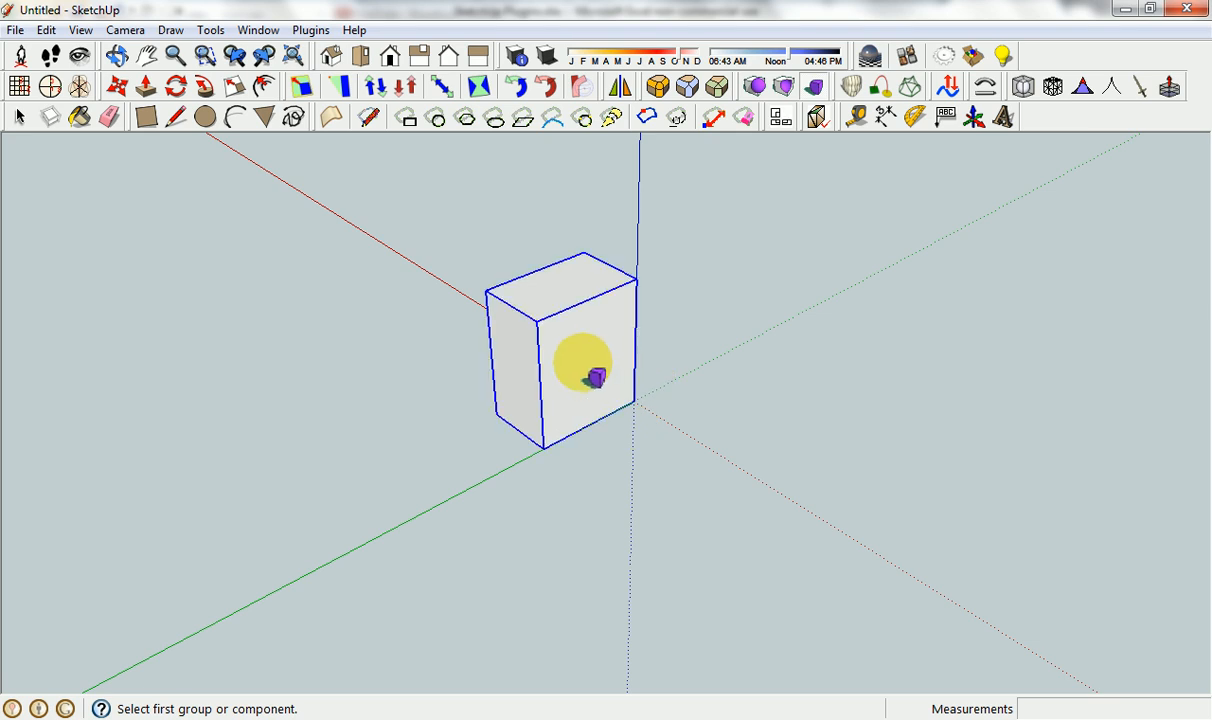
{"action": "middle_click_drag", "start_coordinate": [592, 379], "coordinate": [614, 335]}
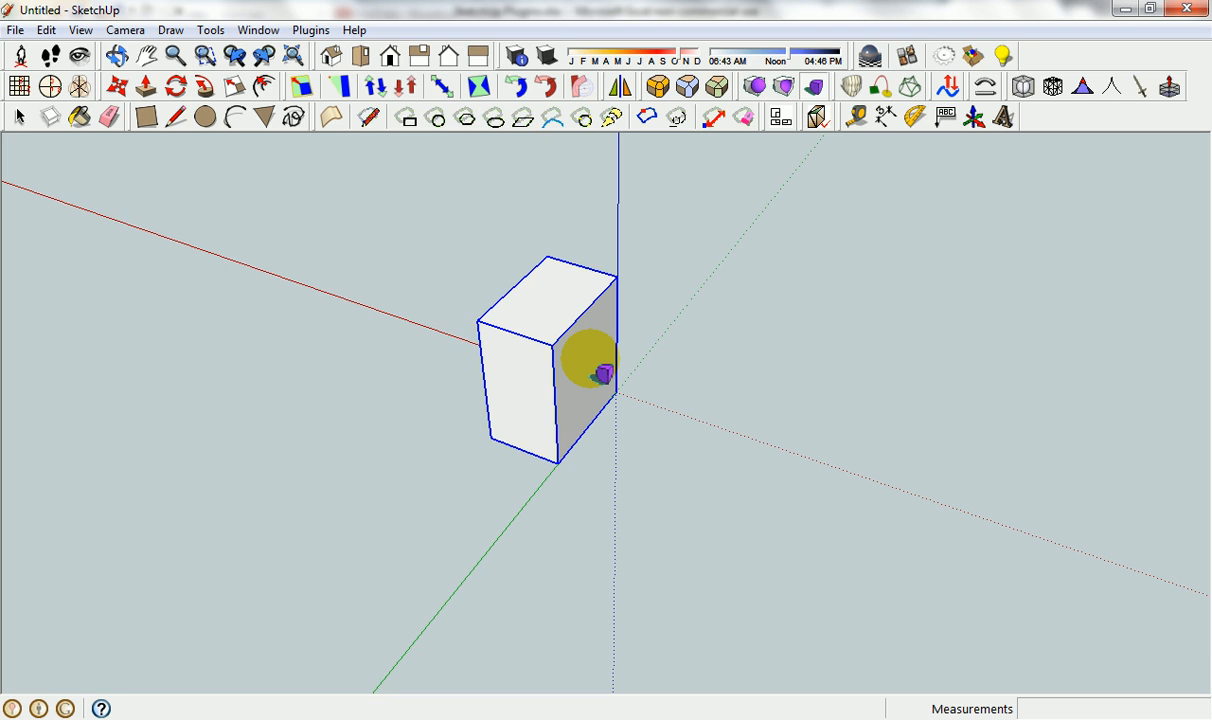
Switch to the Excel plugin list, read the SubdivideAndSmooth entry and return to SketchUp.
{"action": "left_click", "coordinate": [595, 716]}
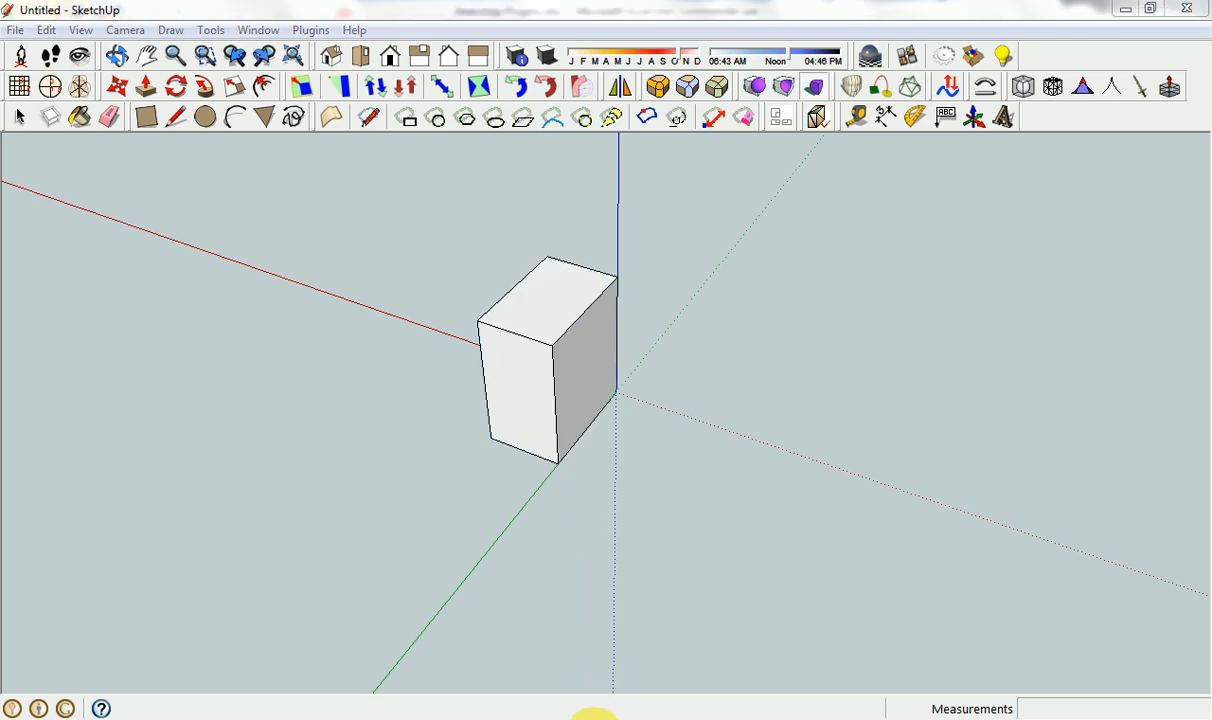
{"action": "left_click", "coordinate": [148, 435]}
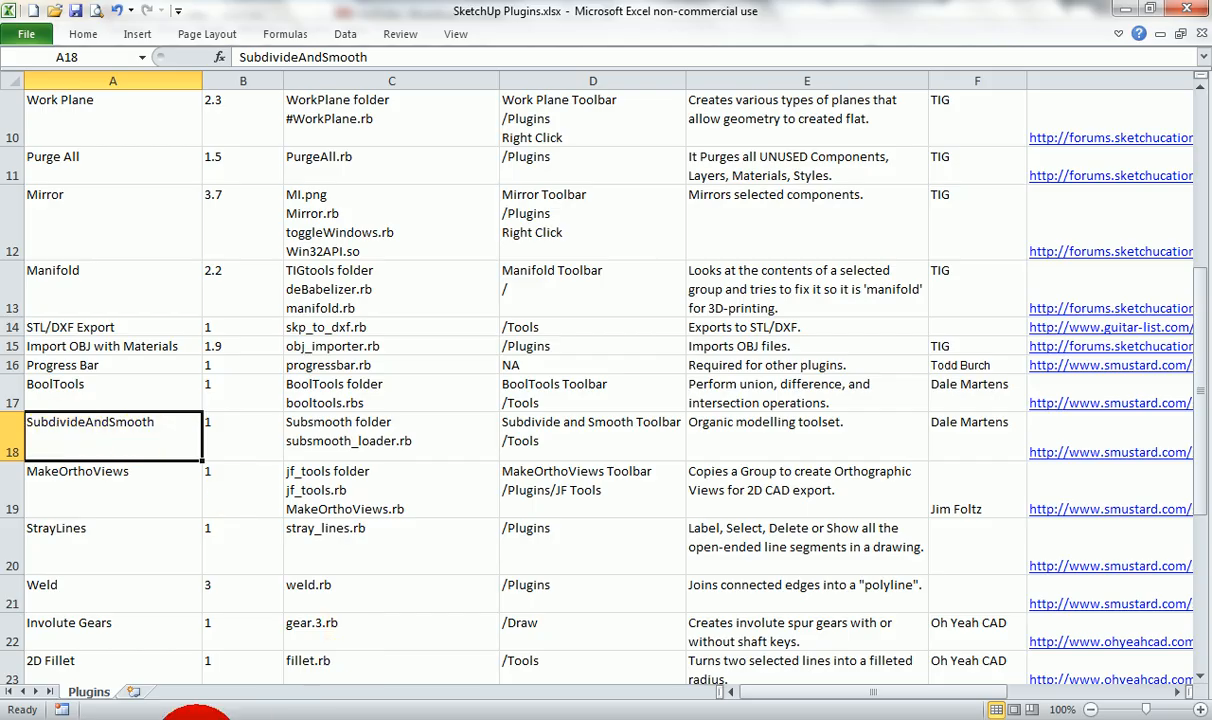
{"action": "left_click", "coordinate": [198, 716]}
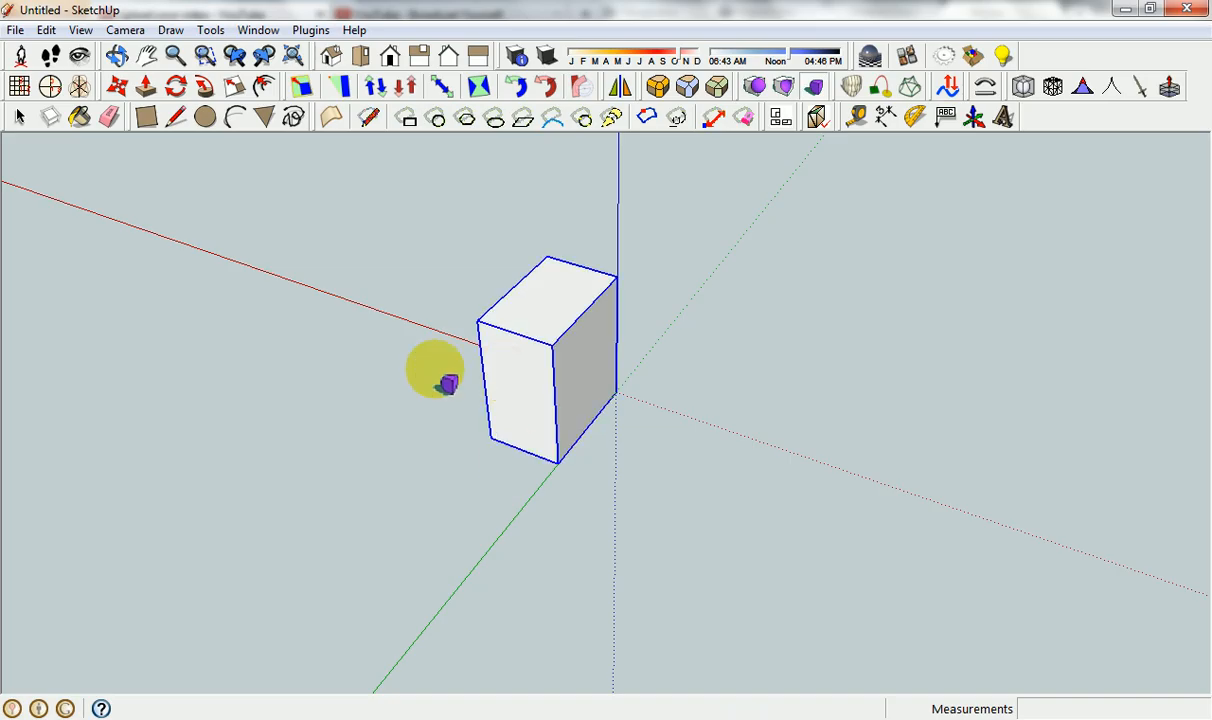
Select the remaining intersection box and delete it to clear the model.
{"action": "key", "text": "space"}
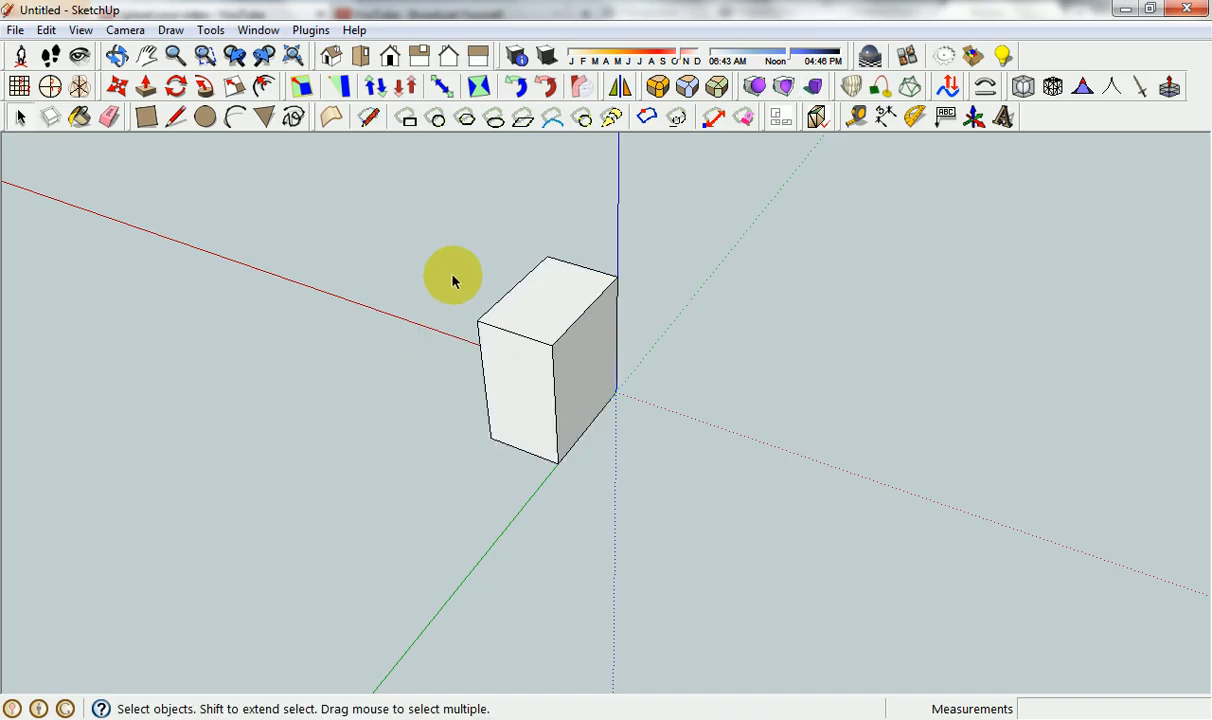
{"action": "left_click_drag", "start_coordinate": [400, 228], "coordinate": [747, 508]}
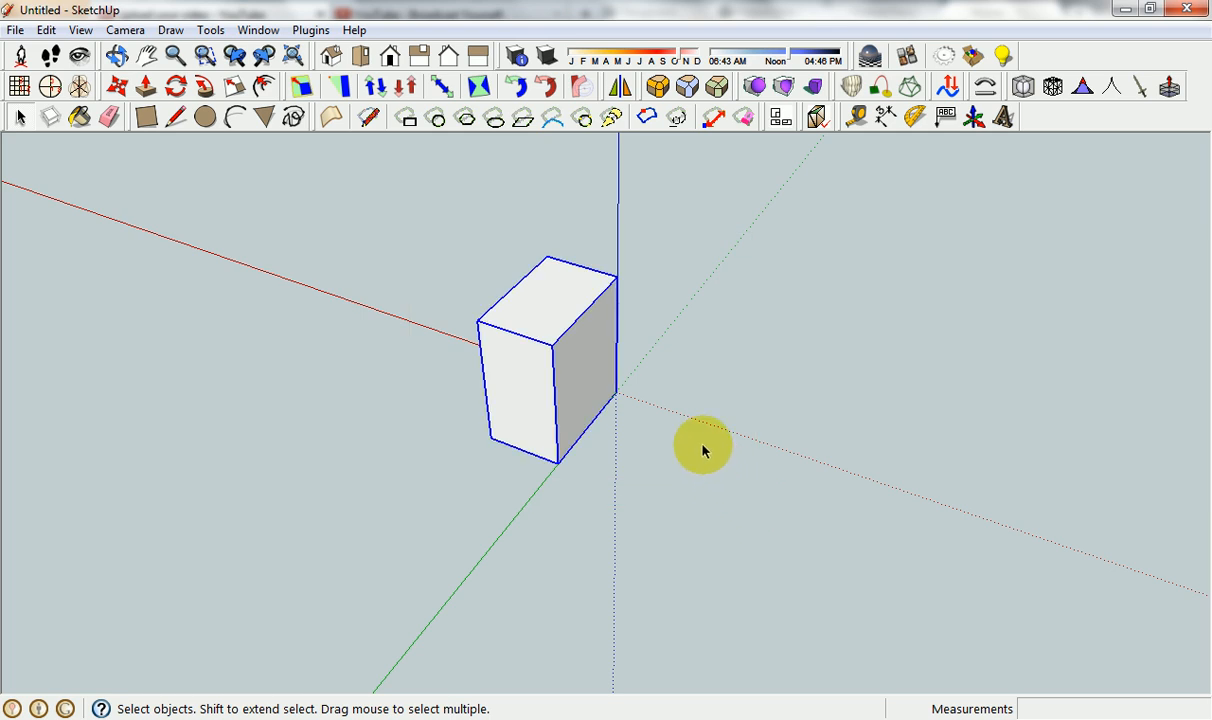
{"action": "key", "text": "Delete"}
Draw a ground rectangle from the origin and Push/Pull it upward into a box.
{"action": "left_click", "coordinate": [145, 117]}
{"action": "left_click", "coordinate": [617, 391]}
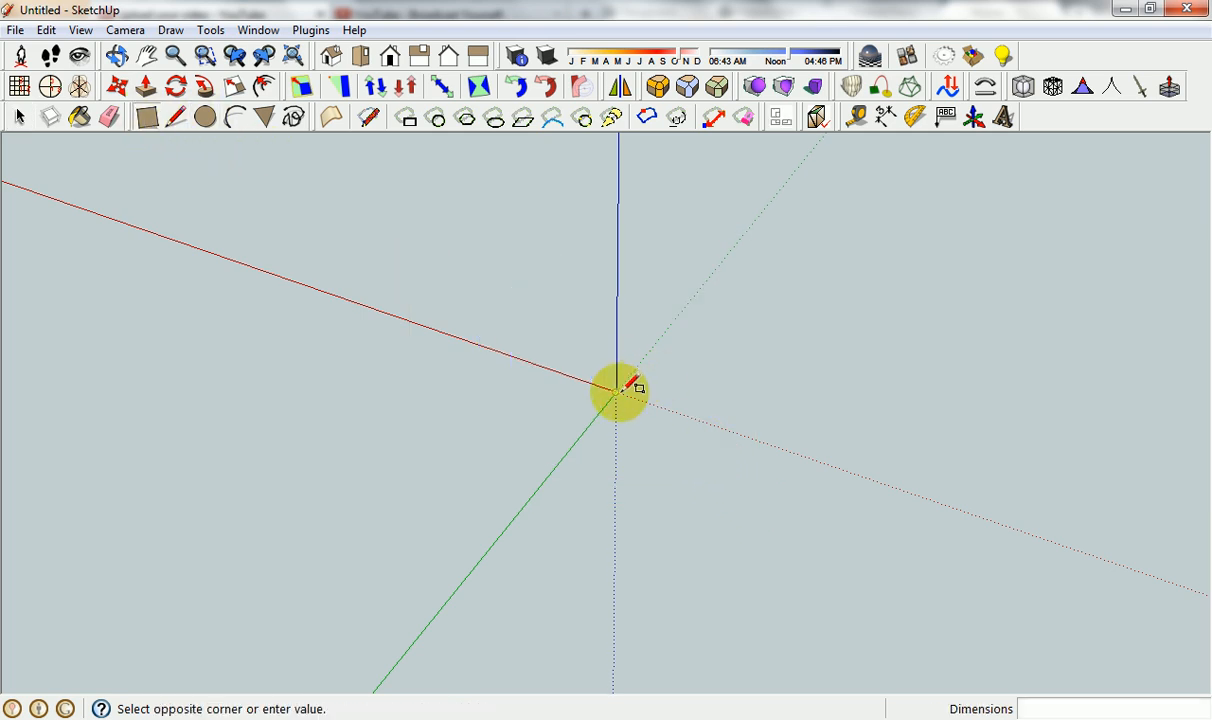
{"action": "left_click", "coordinate": [778, 611]}
{"action": "key", "text": "p"}
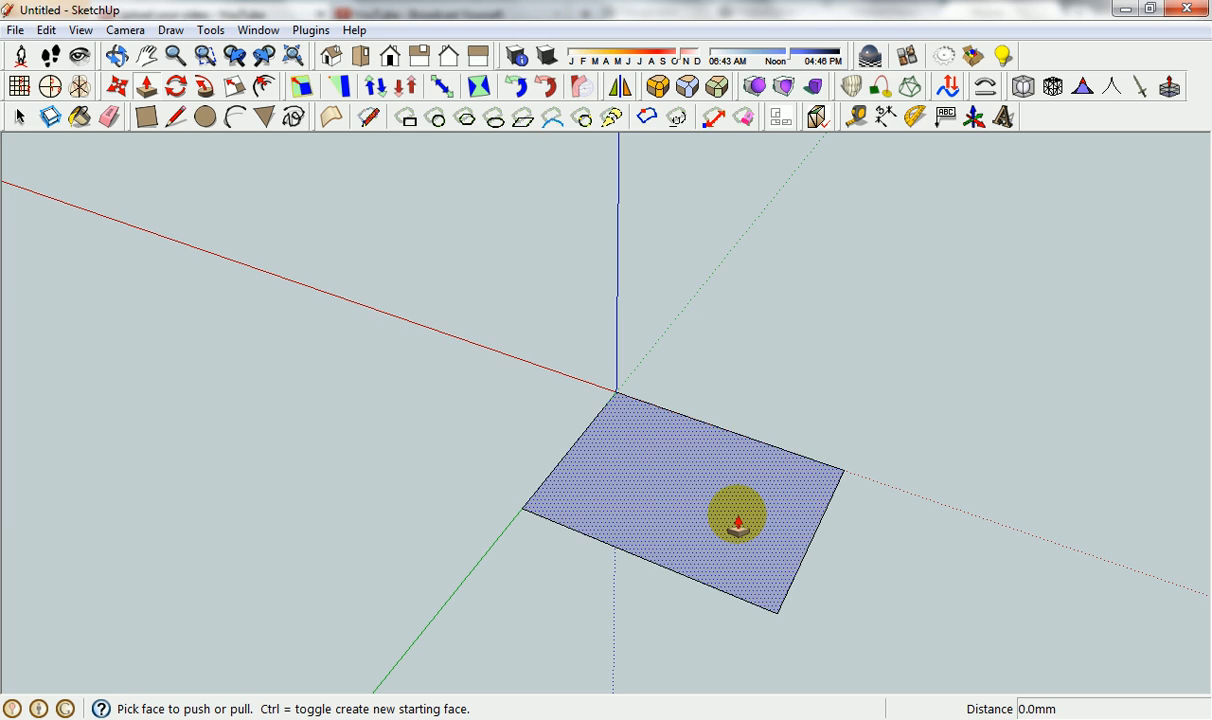
{"action": "left_click", "coordinate": [737, 522]}
{"action": "left_click", "coordinate": [768, 306]}
{"action": "middle_click_drag", "start_coordinate": [893, 468], "coordinate": [825, 425]}
Select the entire box with its connected geometry and subdivide its faces into triangles.
{"action": "key", "text": "space"}
{"action": "triple_click", "coordinate": [740, 302]}
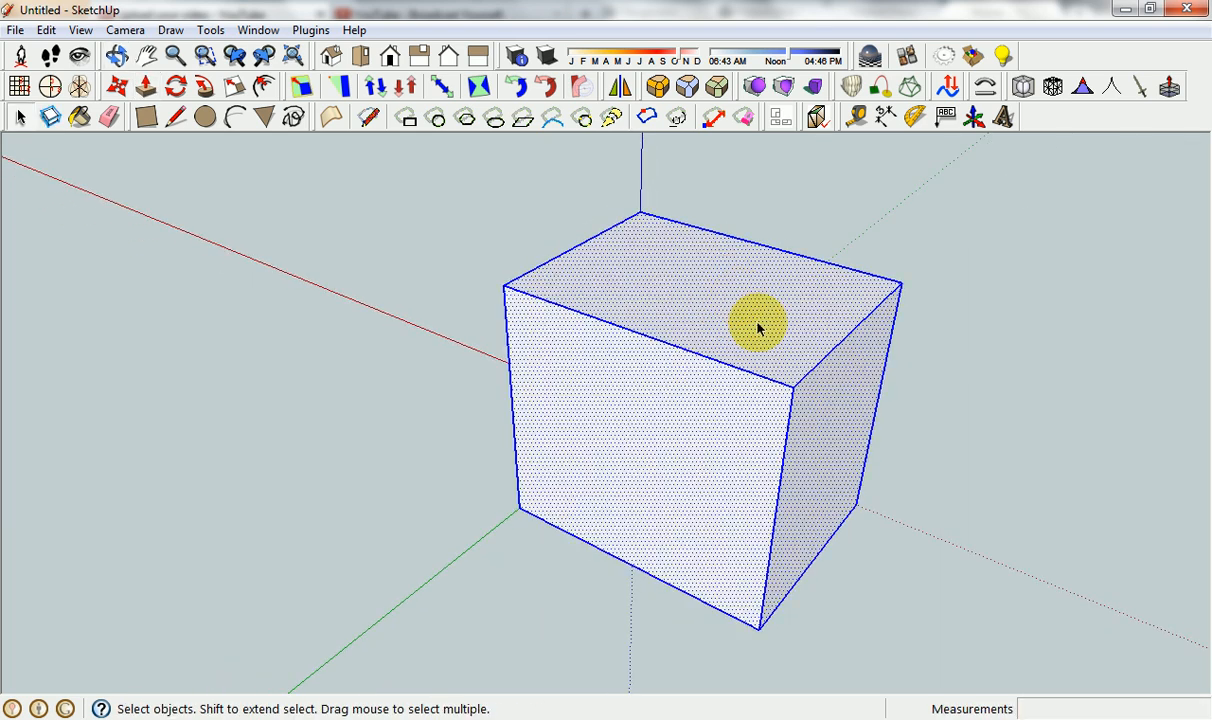
{"action": "left_click", "coordinate": [1055, 87]}
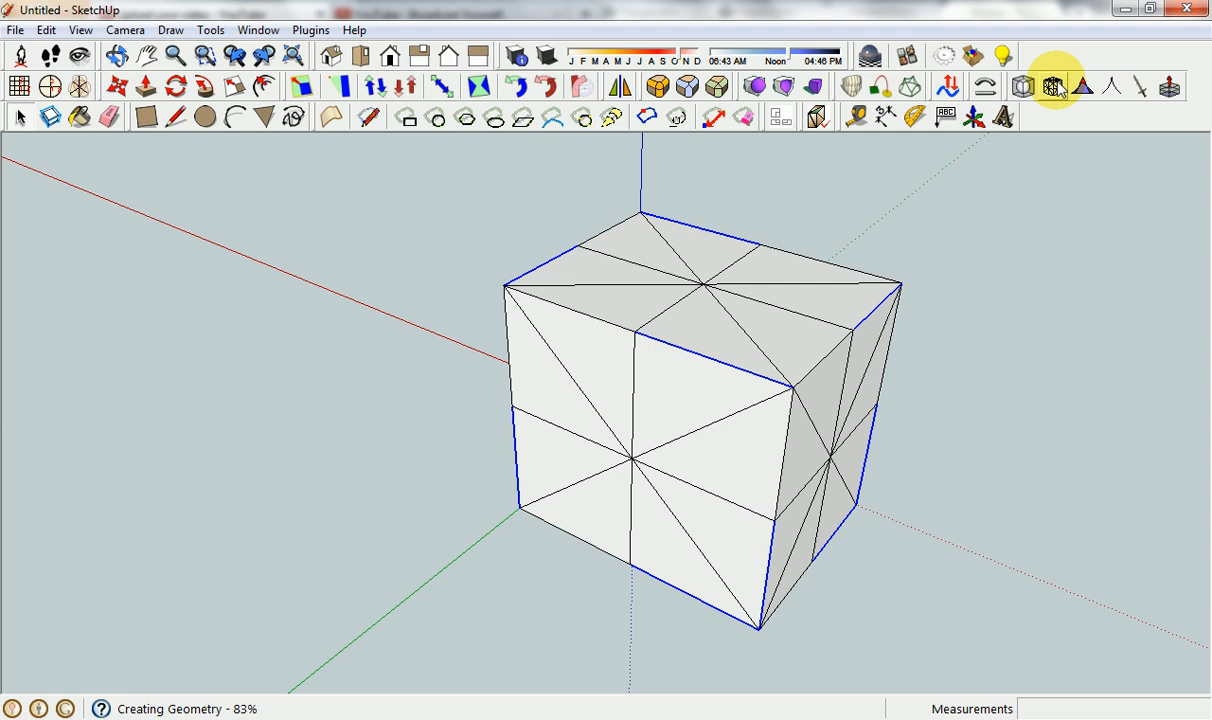
{"action": "left_click", "coordinate": [986, 281]}
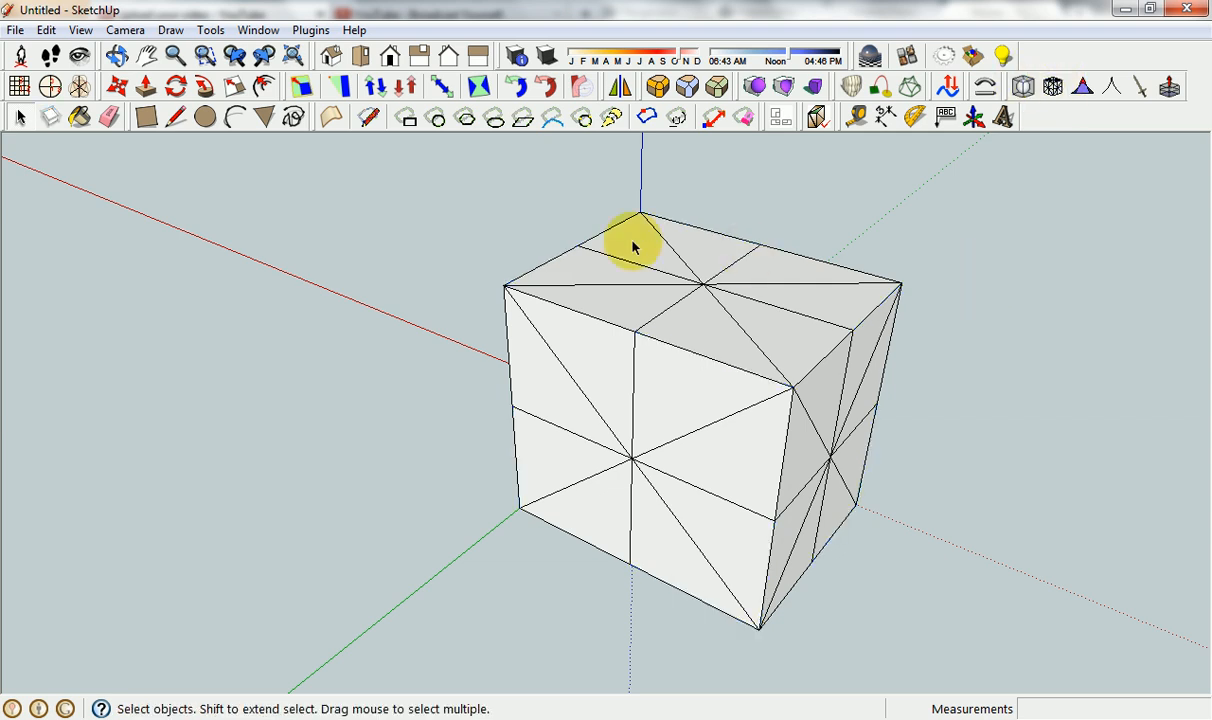
Group the whole subdivided box and create a Subdivide and Smooth proxy with 2 iterations, auto-update On and copy materials Off.
{"action": "left_click_drag", "start_coordinate": [446, 176], "coordinate": [944, 556]}
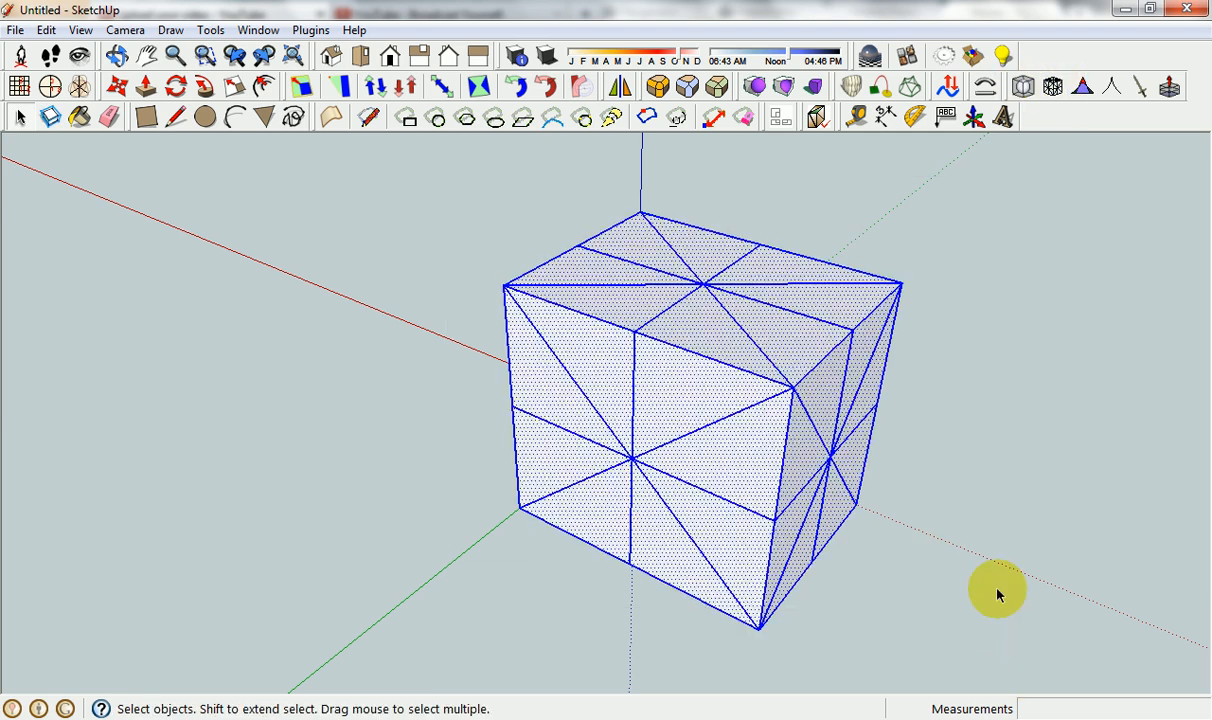
{"action": "left_click", "coordinate": [1022, 87]}
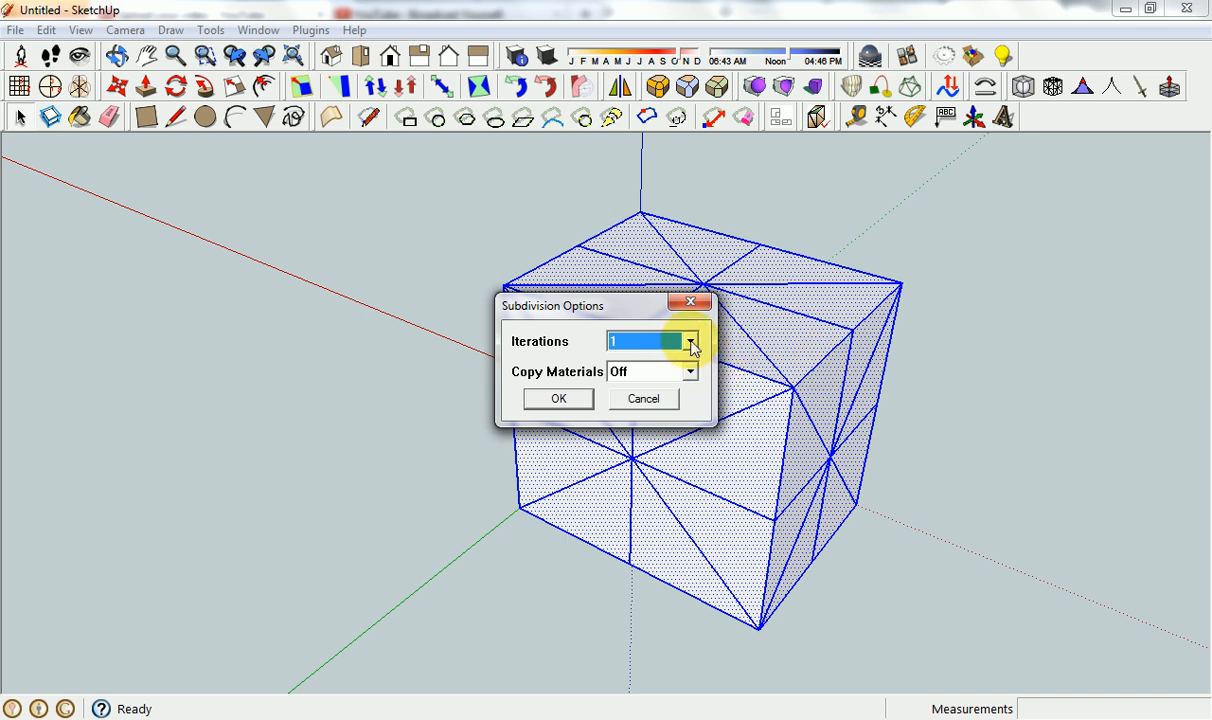
{"action": "left_click", "coordinate": [644, 399]}
{"action": "right_click", "coordinate": [646, 277]}
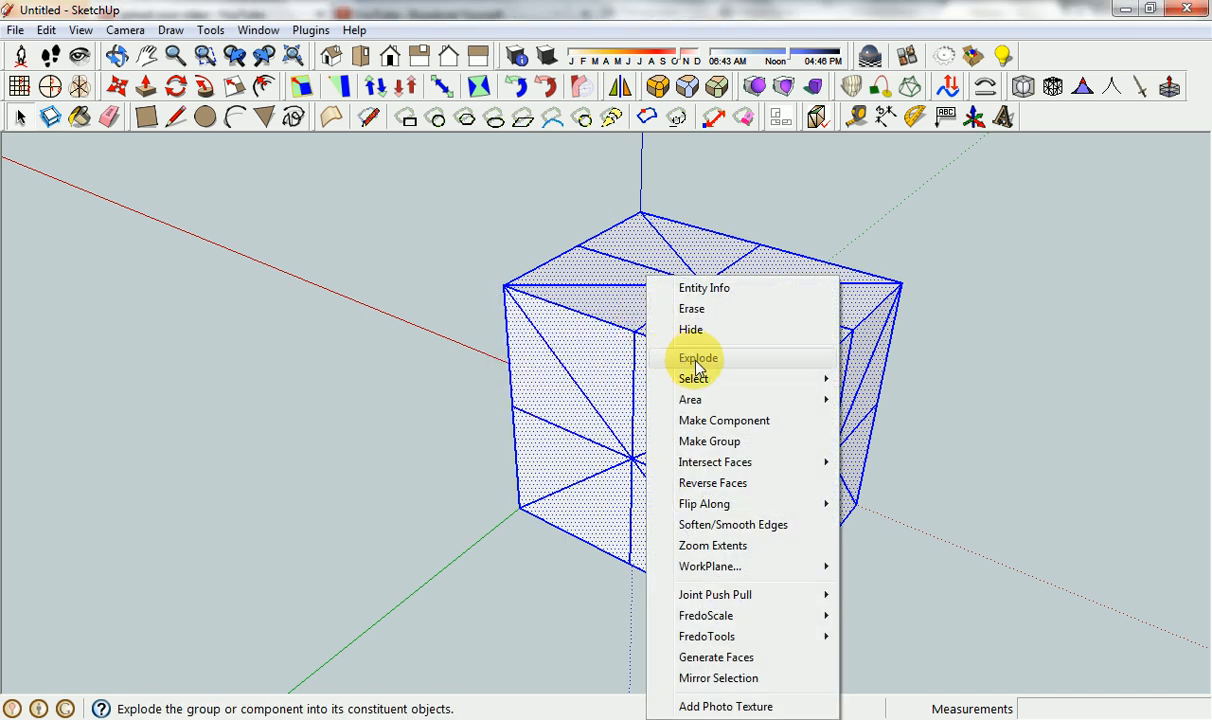
{"action": "left_click", "coordinate": [710, 441]}
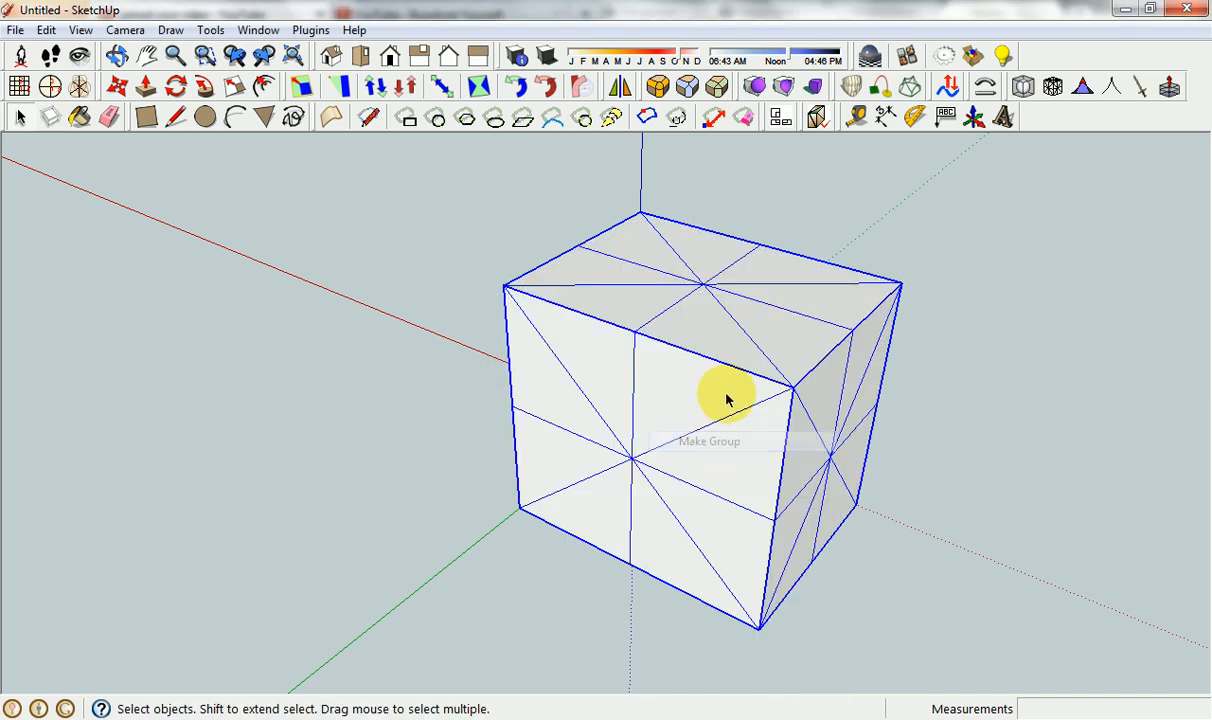
{"action": "left_click", "coordinate": [1022, 87]}
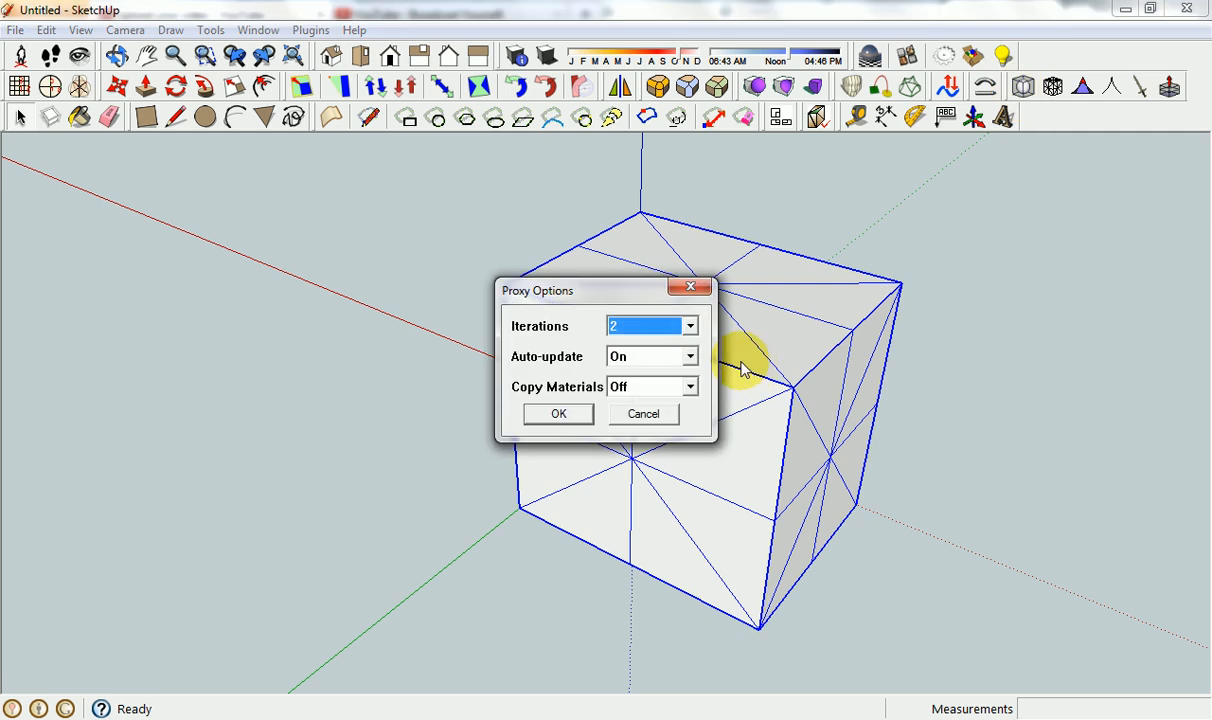
{"action": "left_click", "coordinate": [560, 413]}
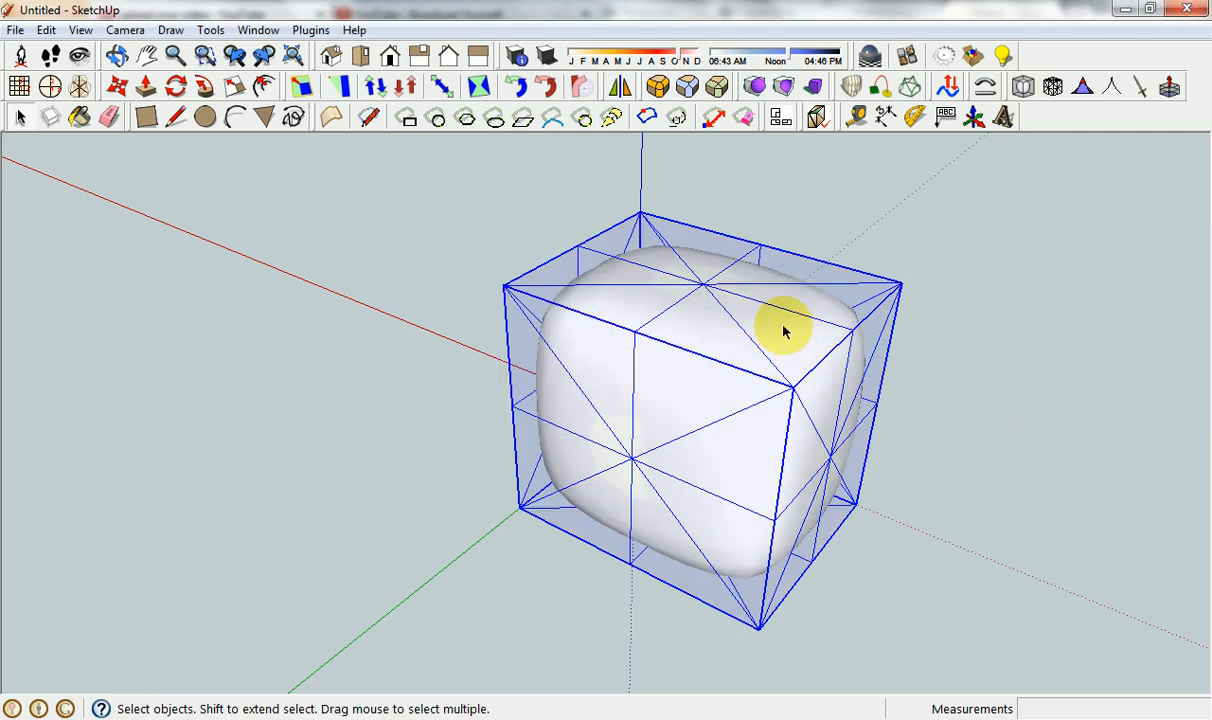
Open the proxy group for editing and Push/Pull a triangular face at the top's rear corner up about 1757 mm.
{"action": "left_click", "coordinate": [822, 278]}
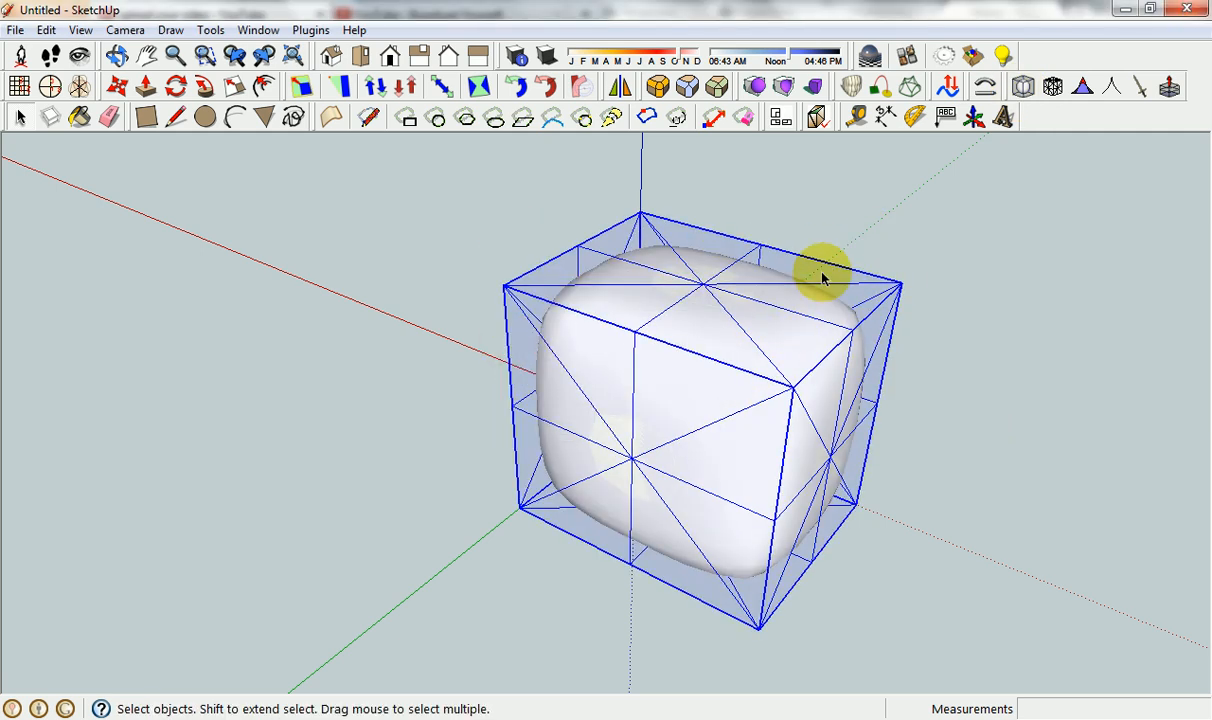
{"action": "double_click", "coordinate": [826, 283]}
{"action": "key", "text": "p"}
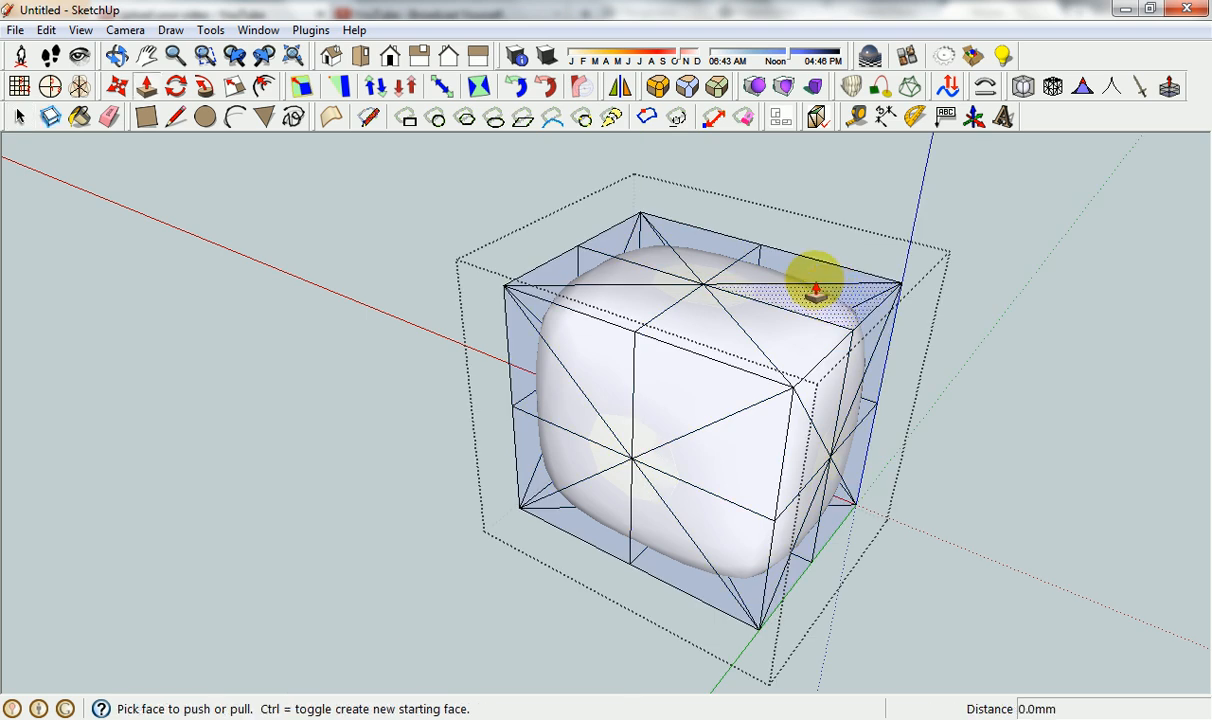
{"action": "left_click", "coordinate": [811, 276]}
{"action": "left_click", "coordinate": [814, 190]}
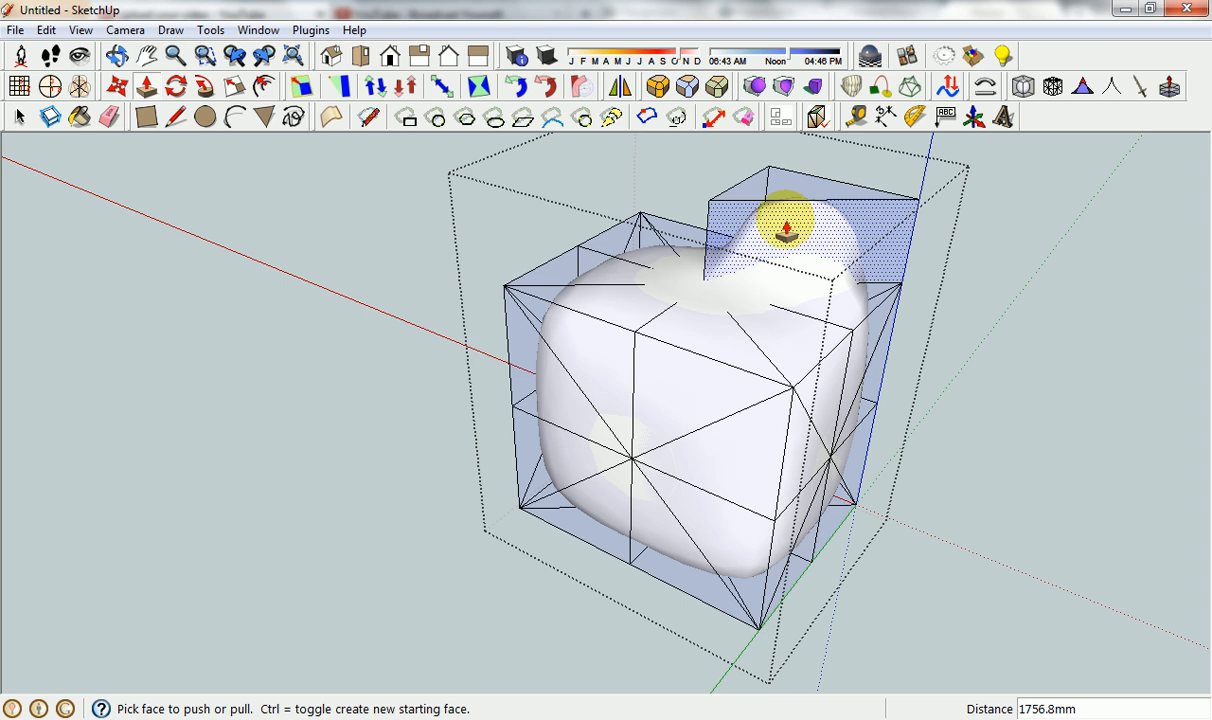
Raise the opposite triangular top face about 1757 mm and pull a triangular front face outward about 5011 mm.
{"action": "left_click", "coordinate": [607, 306]}
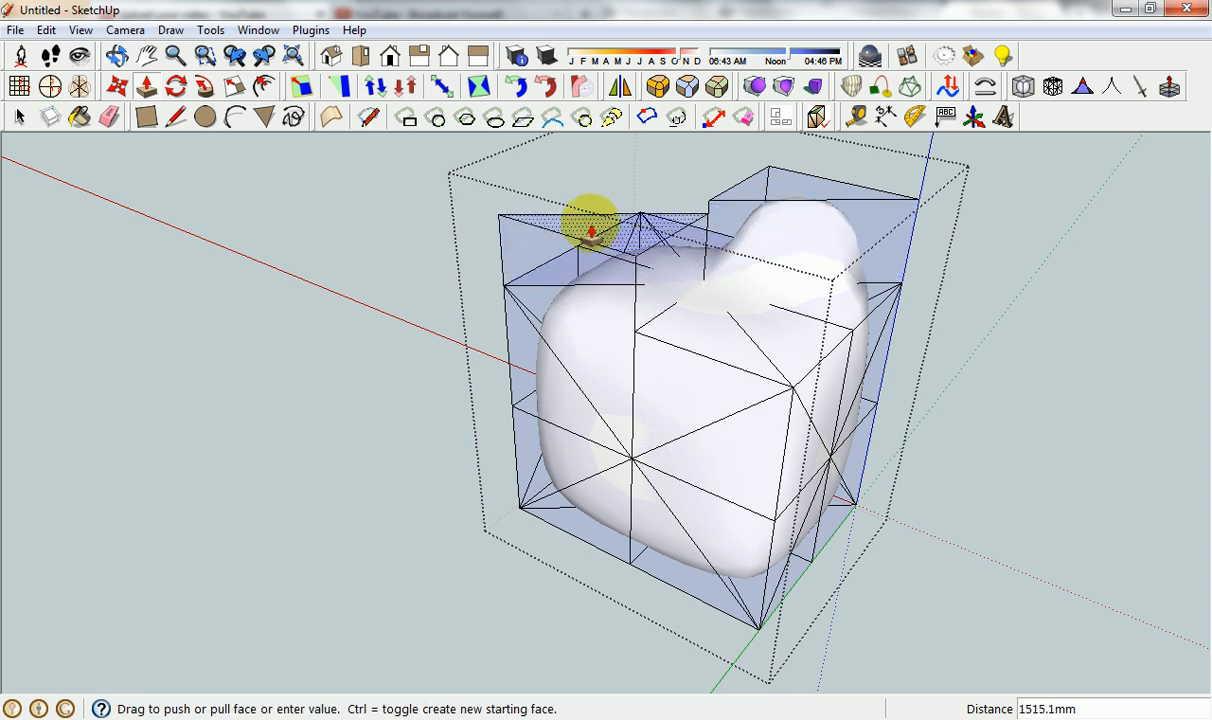
{"action": "left_click", "coordinate": [747, 200]}
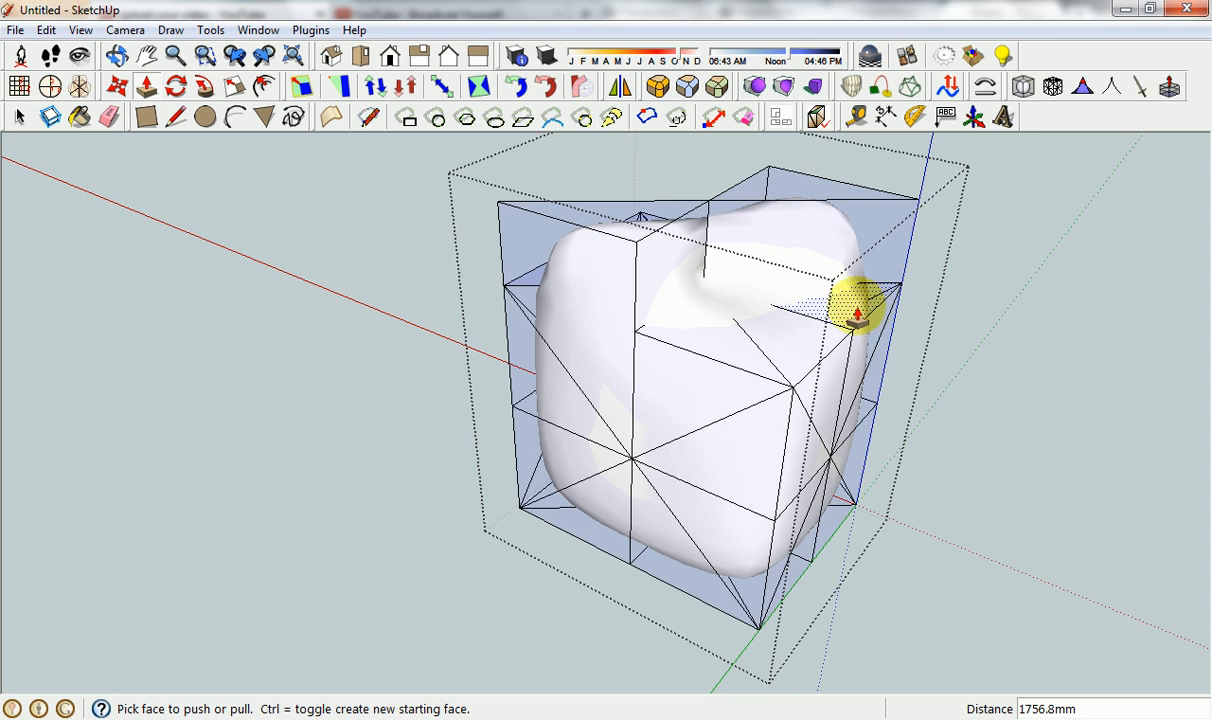
{"action": "left_click", "coordinate": [745, 435]}
{"action": "left_click", "coordinate": [740, 555]}
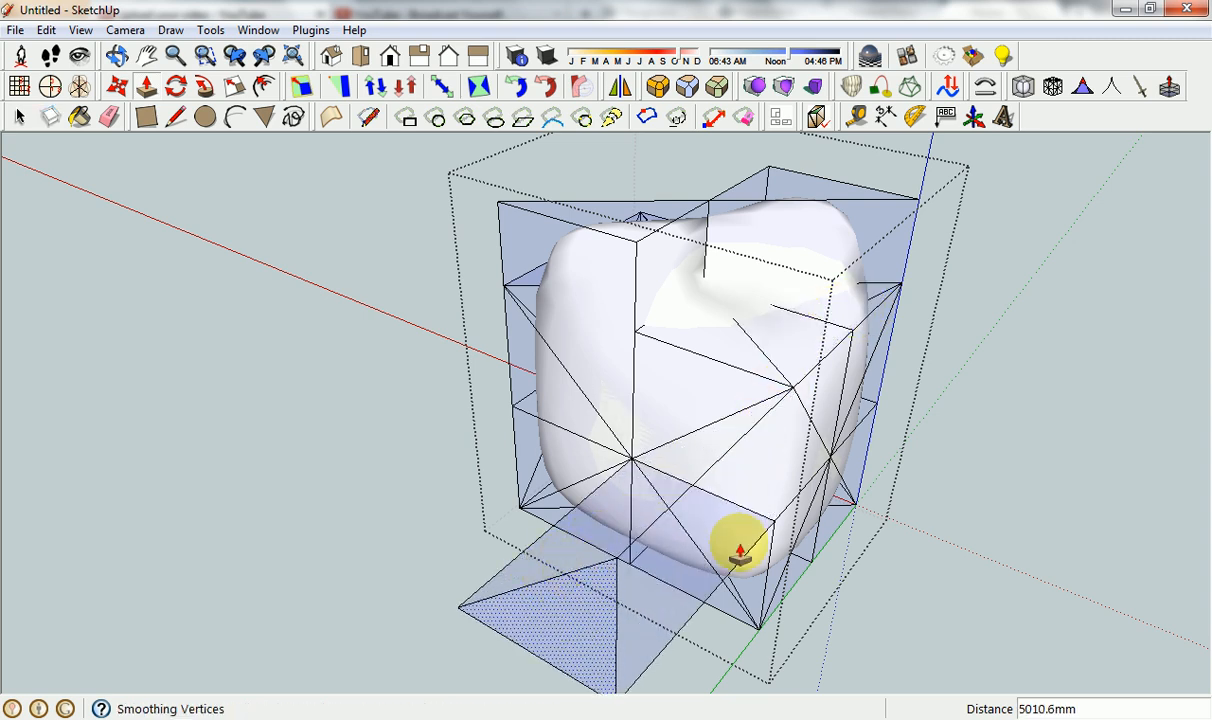
Leave the proxy group's editing and explode the proxy group.
{"action": "key", "text": "space"}
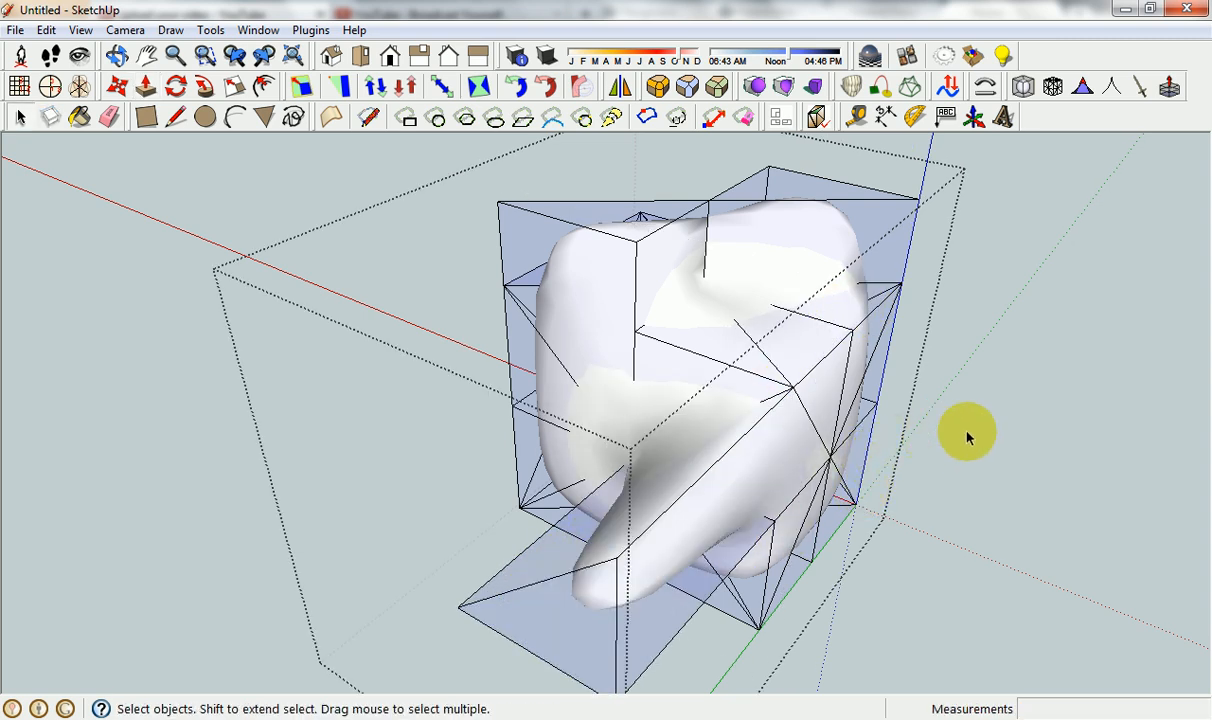
{"action": "middle_click_drag", "start_coordinate": [966, 427], "coordinate": [806, 184]}
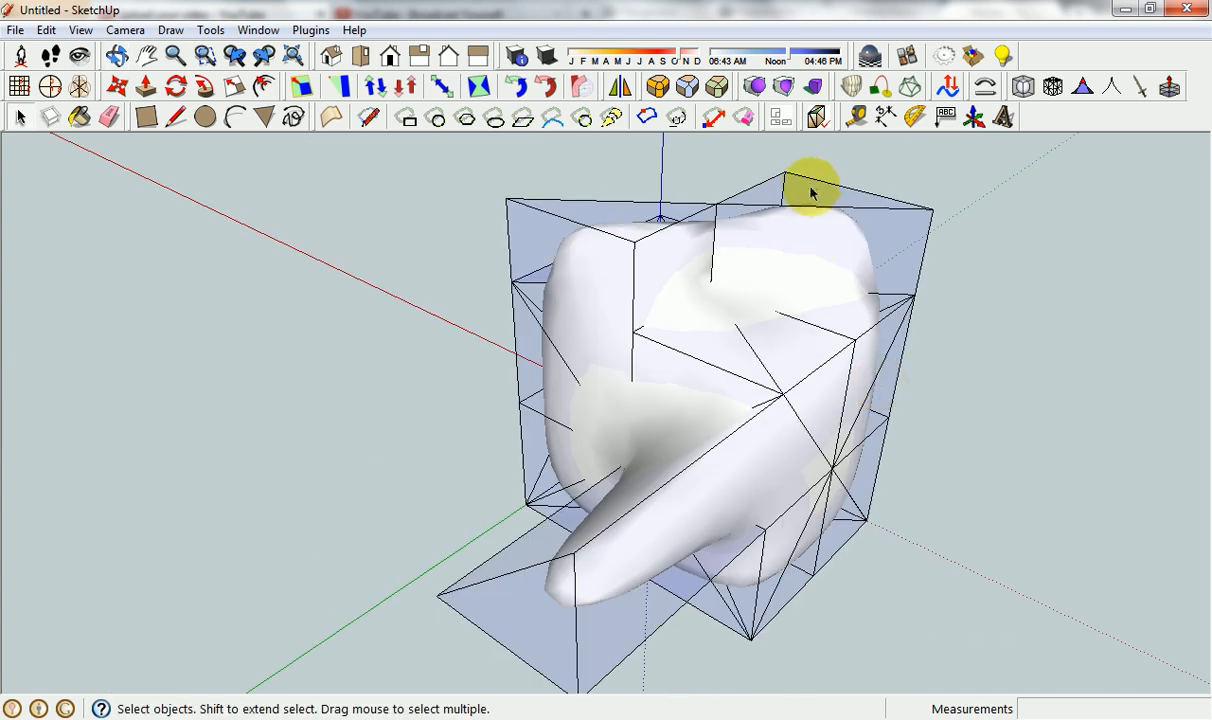
{"action": "left_click", "coordinate": [810, 188]}
{"action": "right_click", "coordinate": [808, 190]}
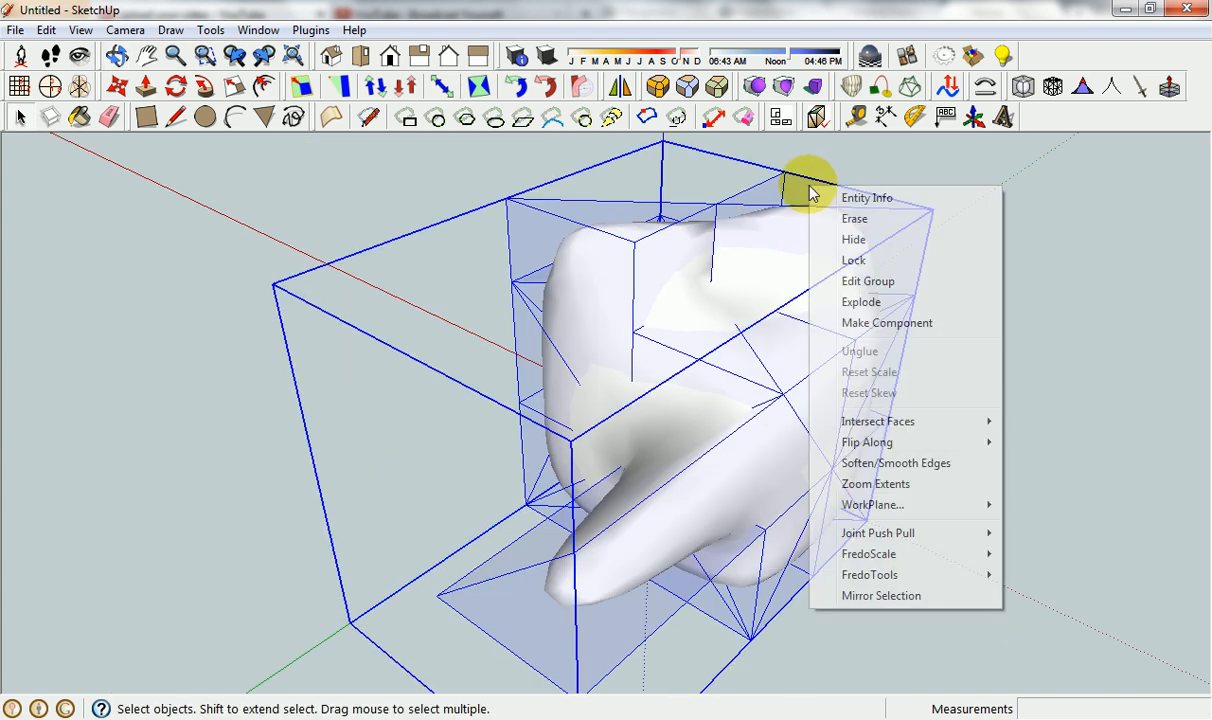
{"action": "left_click", "coordinate": [866, 299]}
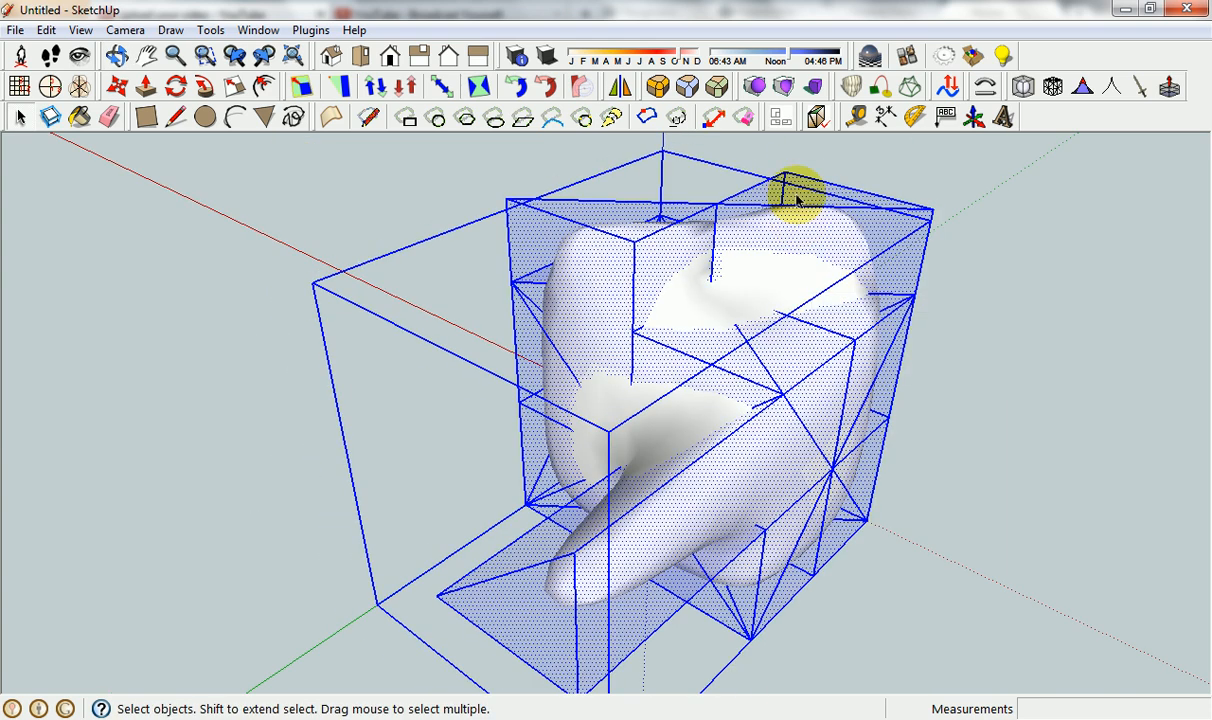
Delete the exploded triangular cage geometry around the smoothed shape, keeping the smoothed shape itself.
{"action": "key", "text": "Delete"}
{"action": "key", "text": "ctrl+z"}
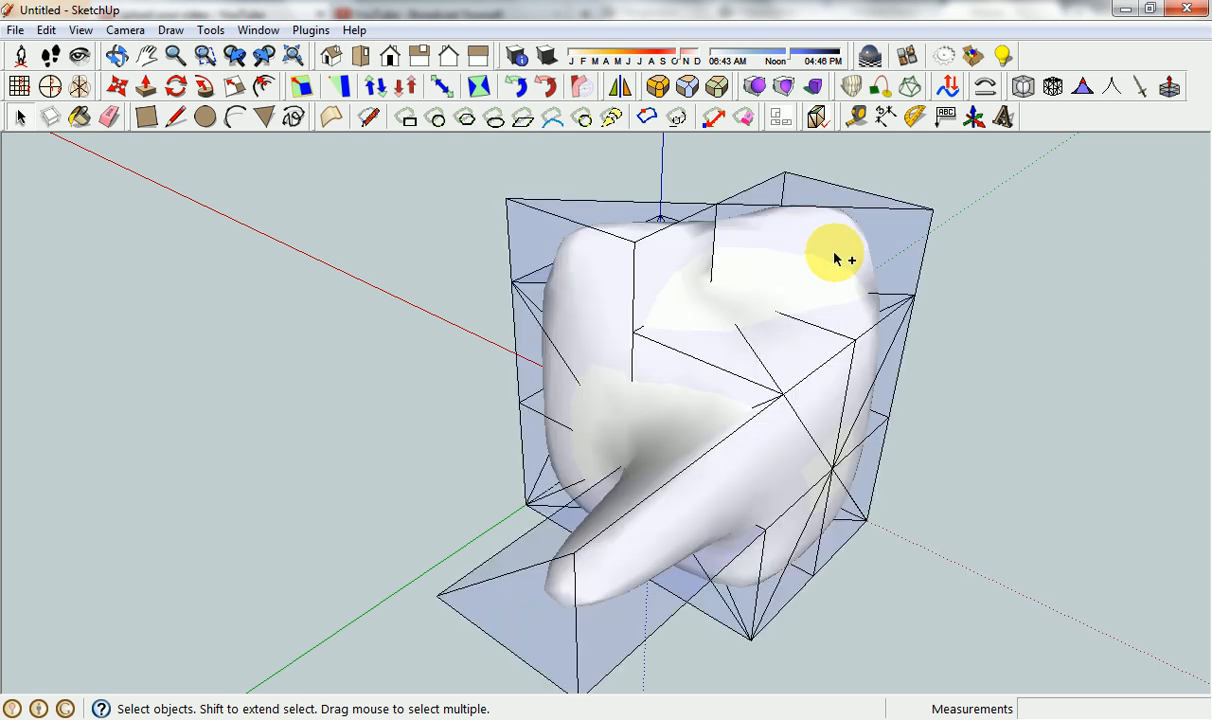
{"action": "triple_click", "coordinate": [818, 188]}
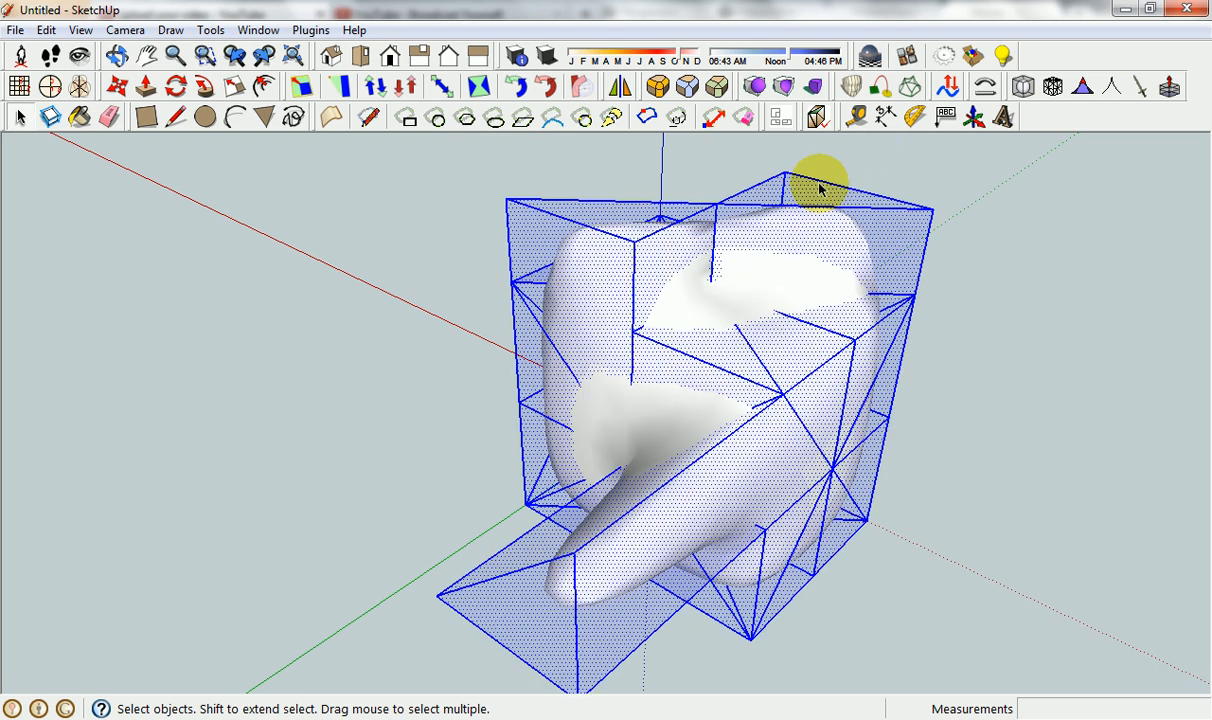
{"action": "key", "text": "Delete"}
{"action": "middle_click_drag", "start_coordinate": [799, 322], "coordinate": [888, 474]}
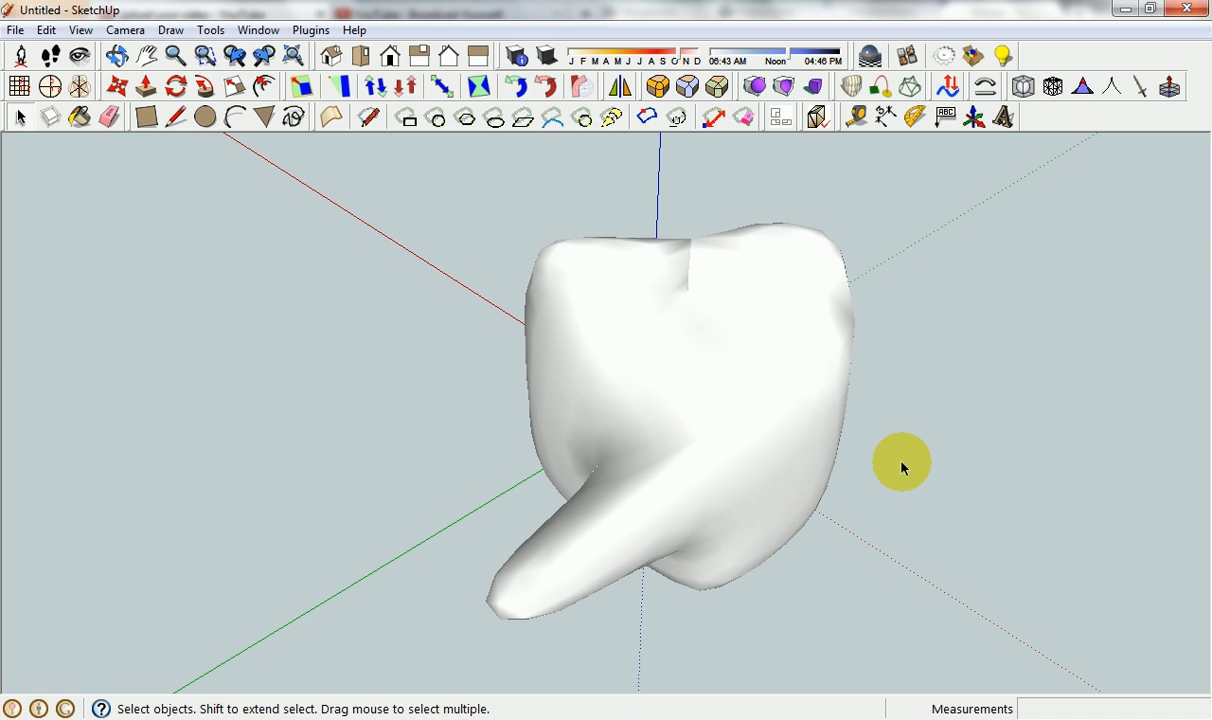
Start a new empty model, then switch to the plugin list in Excel and select the MakeOrthoViews entry in A19.
{"action": "left_click", "coordinate": [740, 400]}
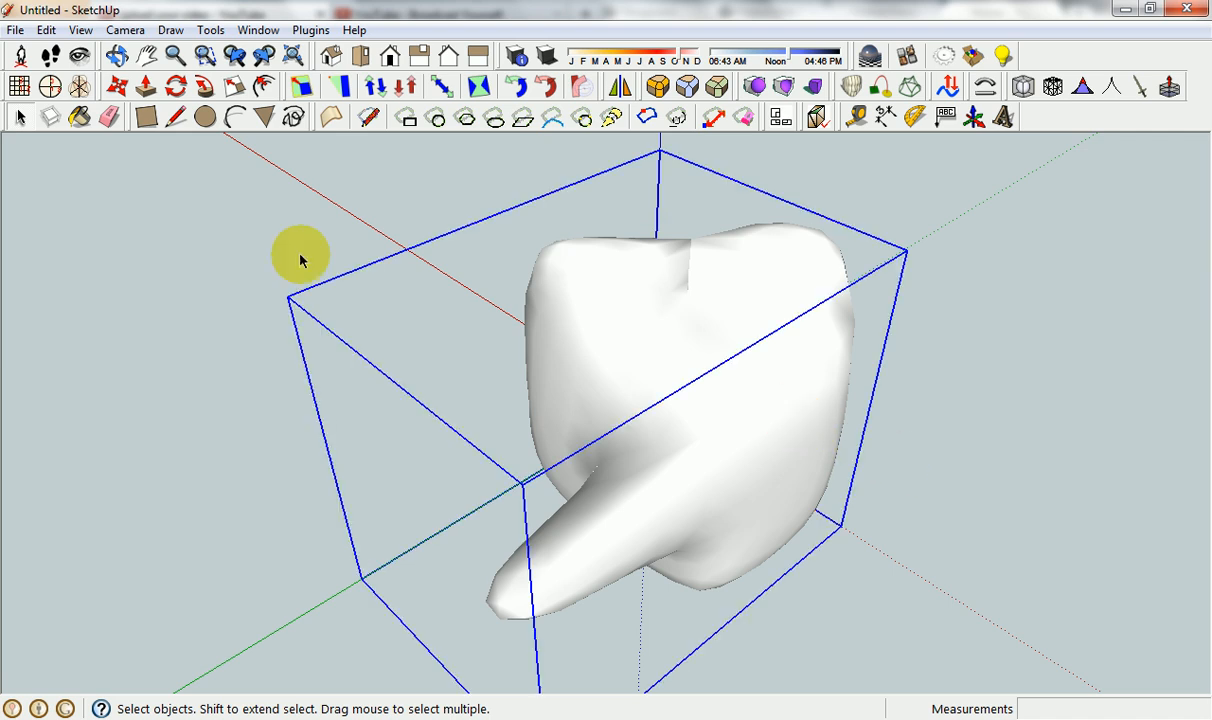
{"action": "left_click", "coordinate": [15, 29]}
{"action": "left_click", "coordinate": [45, 50]}
{"action": "left_click", "coordinate": [617, 406]}
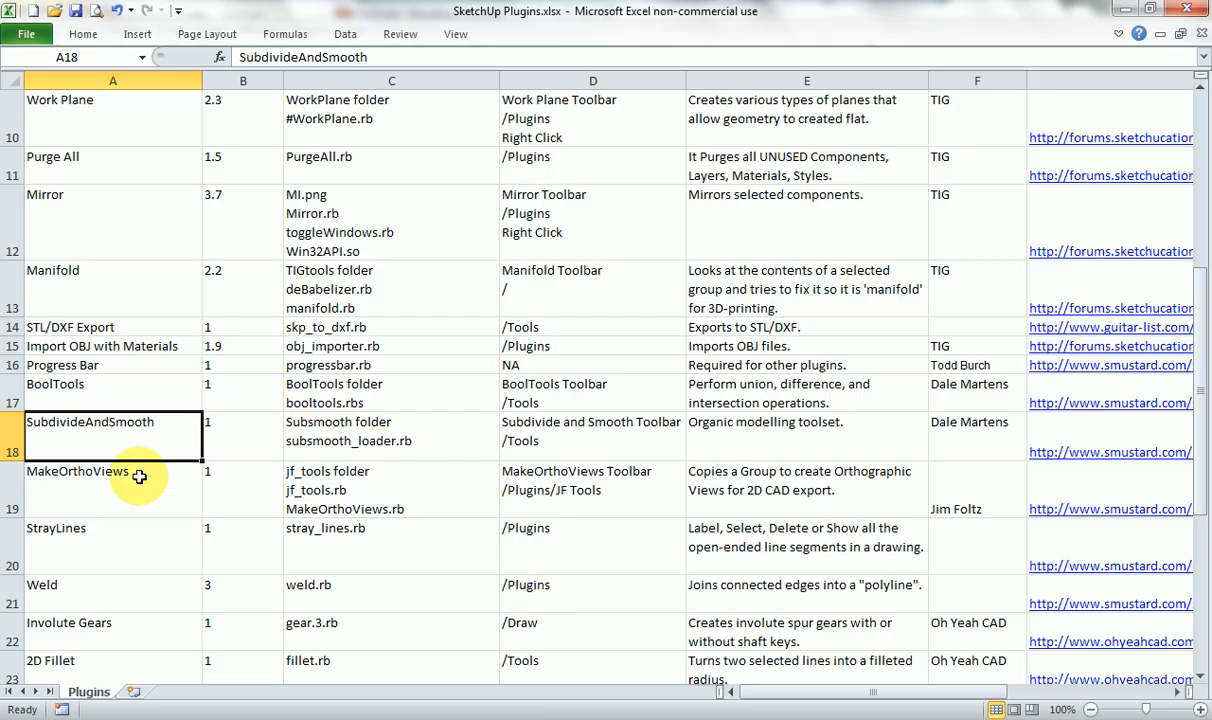
{"action": "left_click", "coordinate": [130, 470]}
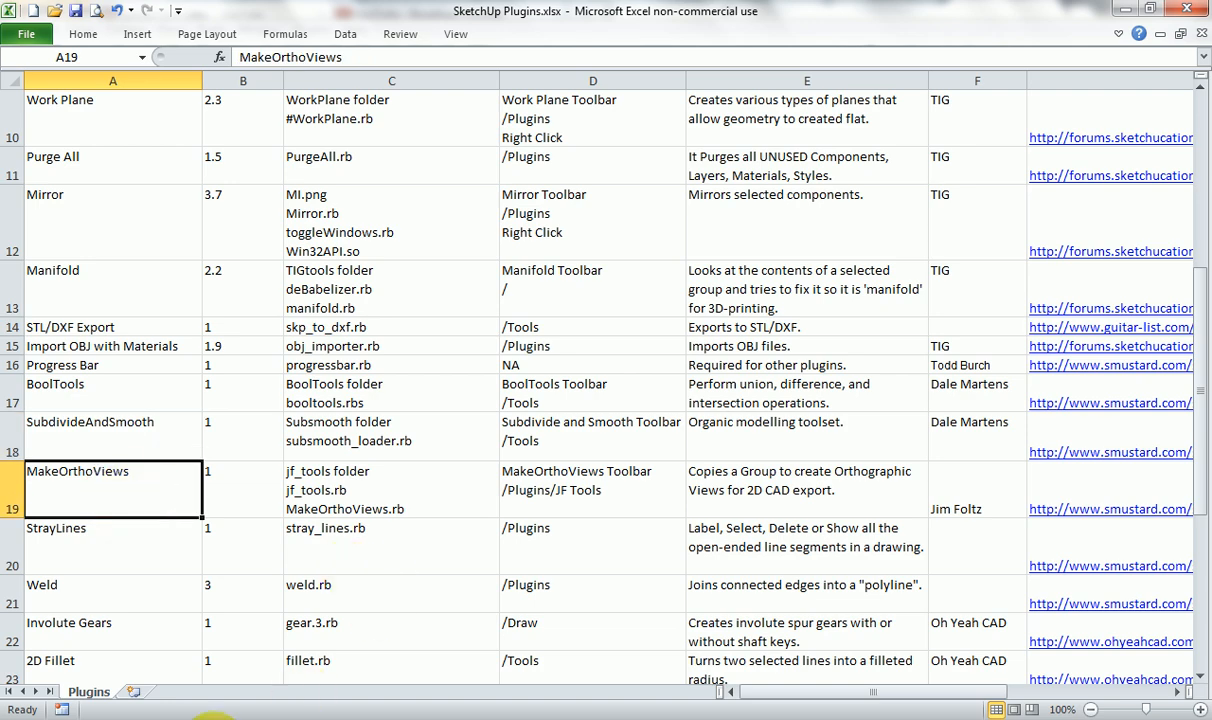
Switch back to SketchUp, draw a 24-sided circle centred on the origin and Push/Pull it up about 1240 mm into a cylinder.
{"action": "left_click", "coordinate": [772, 719]}
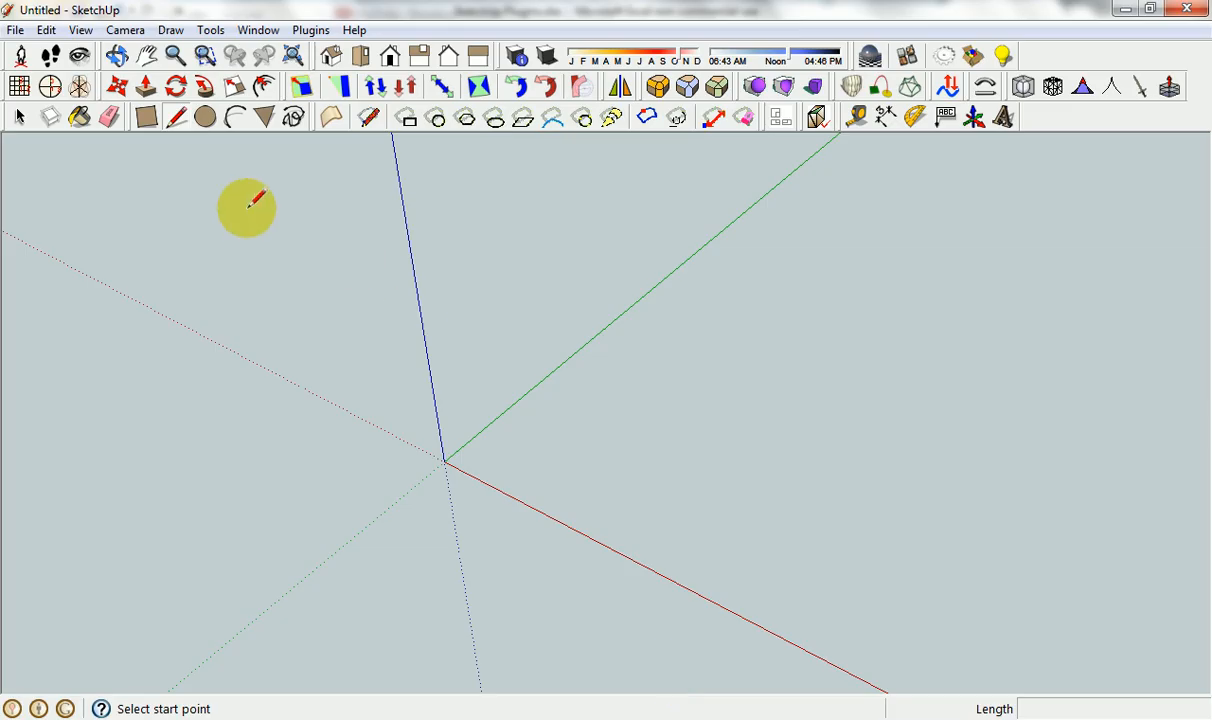
{"action": "left_click", "coordinate": [210, 117]}
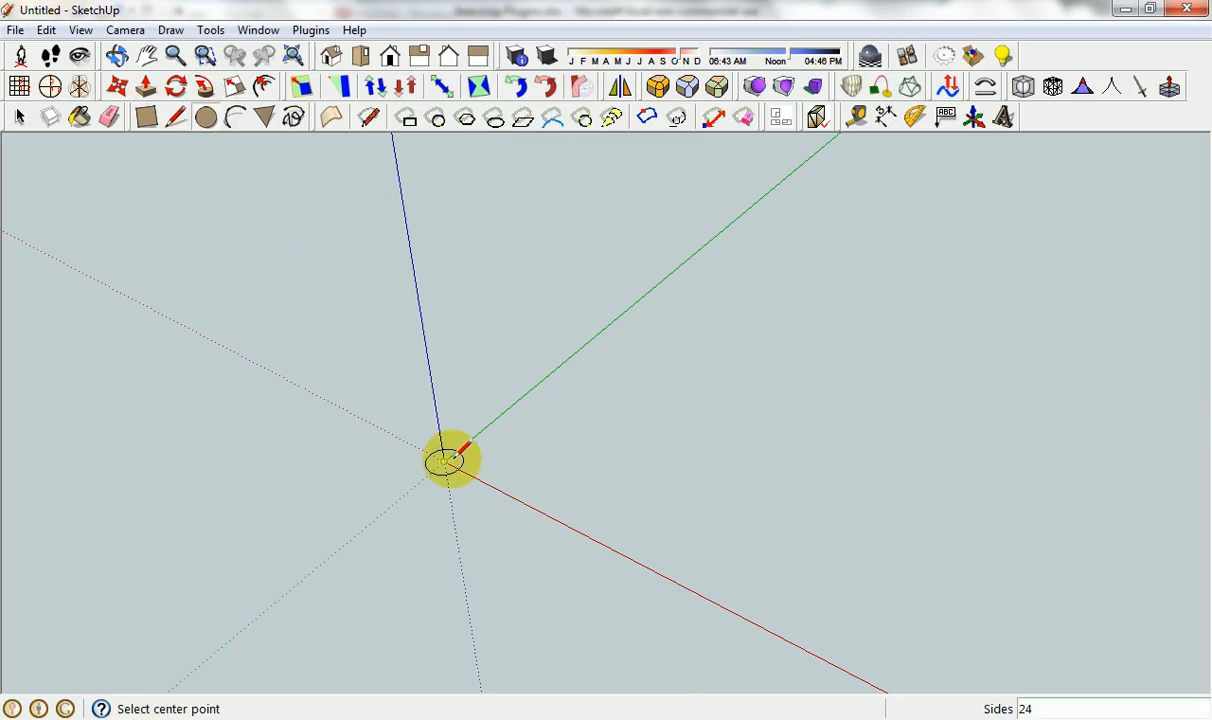
{"action": "left_click", "coordinate": [446, 460]}
{"action": "left_click", "coordinate": [603, 362]}
{"action": "key", "text": "p"}
{"action": "left_click_drag", "start_coordinate": [567, 430], "coordinate": [480, 235]}
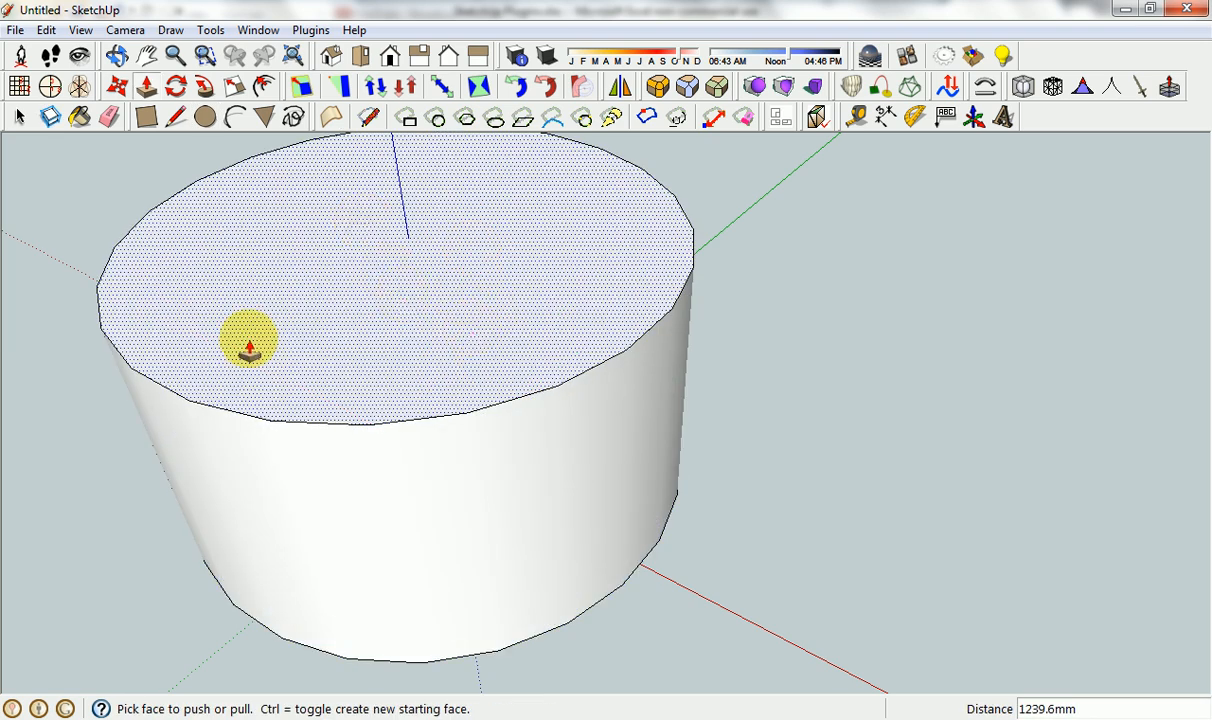
{"action": "key", "text": "t"}
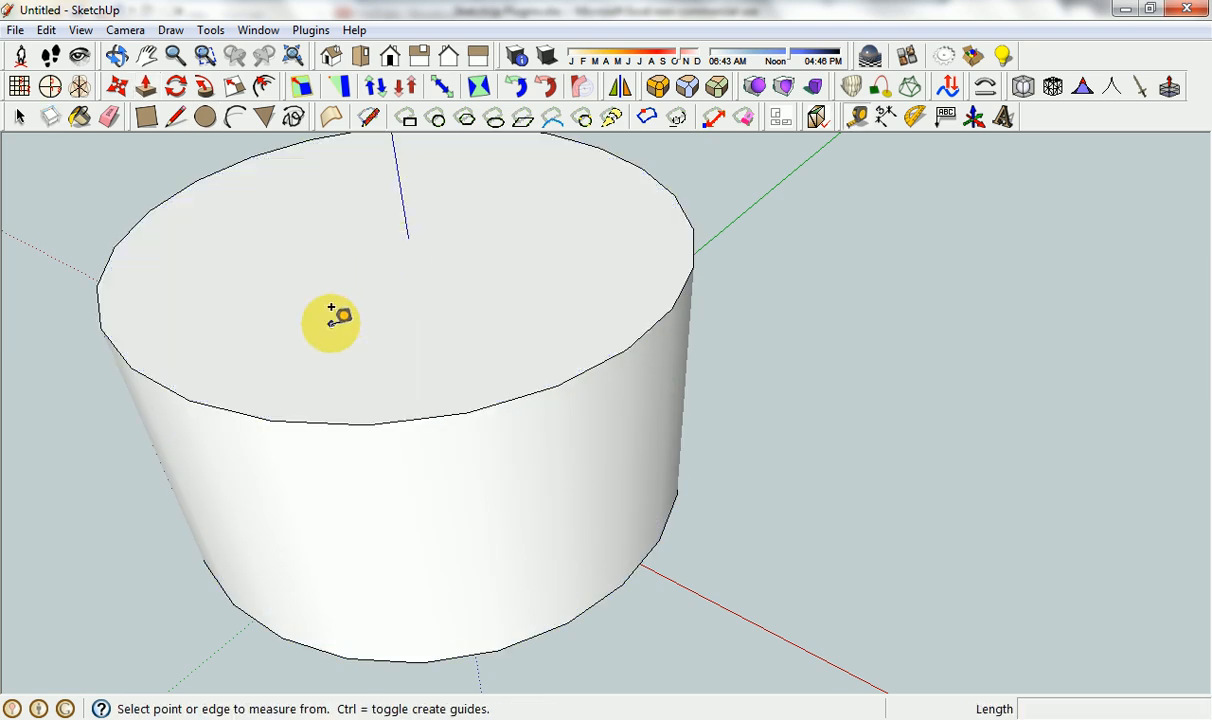
{"action": "key", "text": "p"}
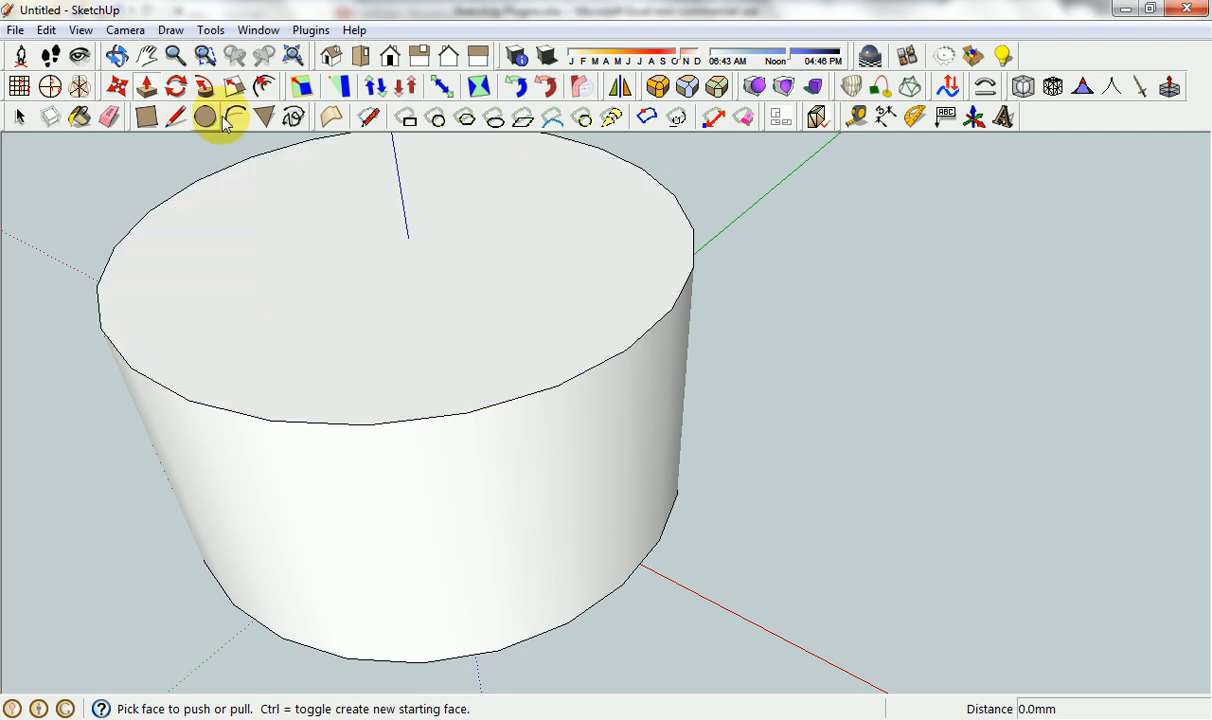
Draw a hexagon of about 500 mm radius at the centre of the cylinder's top face and push it down as a recess.
{"action": "left_click", "coordinate": [264, 117]}
{"action": "left_click", "coordinate": [405, 236]}
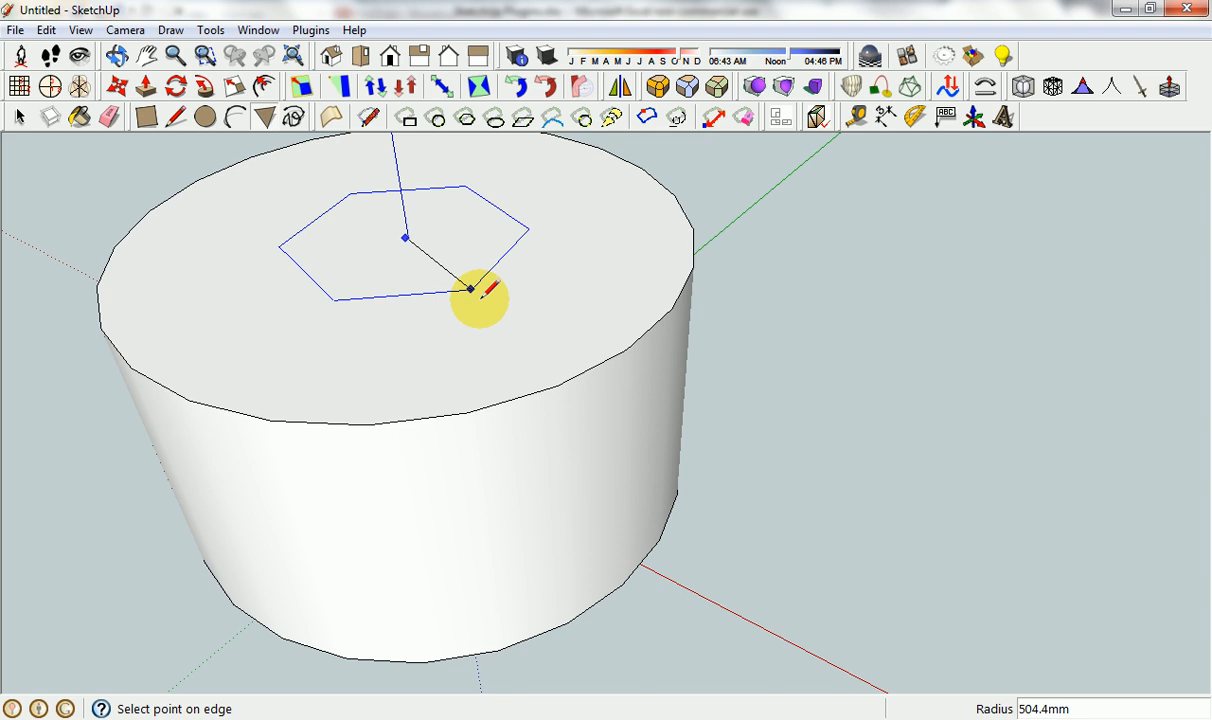
{"action": "left_click", "coordinate": [482, 303]}
{"action": "key", "text": "p"}
{"action": "mouse_move", "coordinate": [433, 271]}
{"action": "left_mouse_down"}
{"action": "mouse_move", "coordinate": [433, 411]}
{"action": "mouse_move", "coordinate": [446, 454]}
{"action": "left_mouse_up"}
{"action": "scroll", "coordinate": [636, 357], "scroll_direction": "down", "scroll_amount": 2}
{"action": "key", "text": "space"}
{"action": "scroll", "coordinate": [727, 322], "scroll_direction": "down", "scroll_amount": 2}
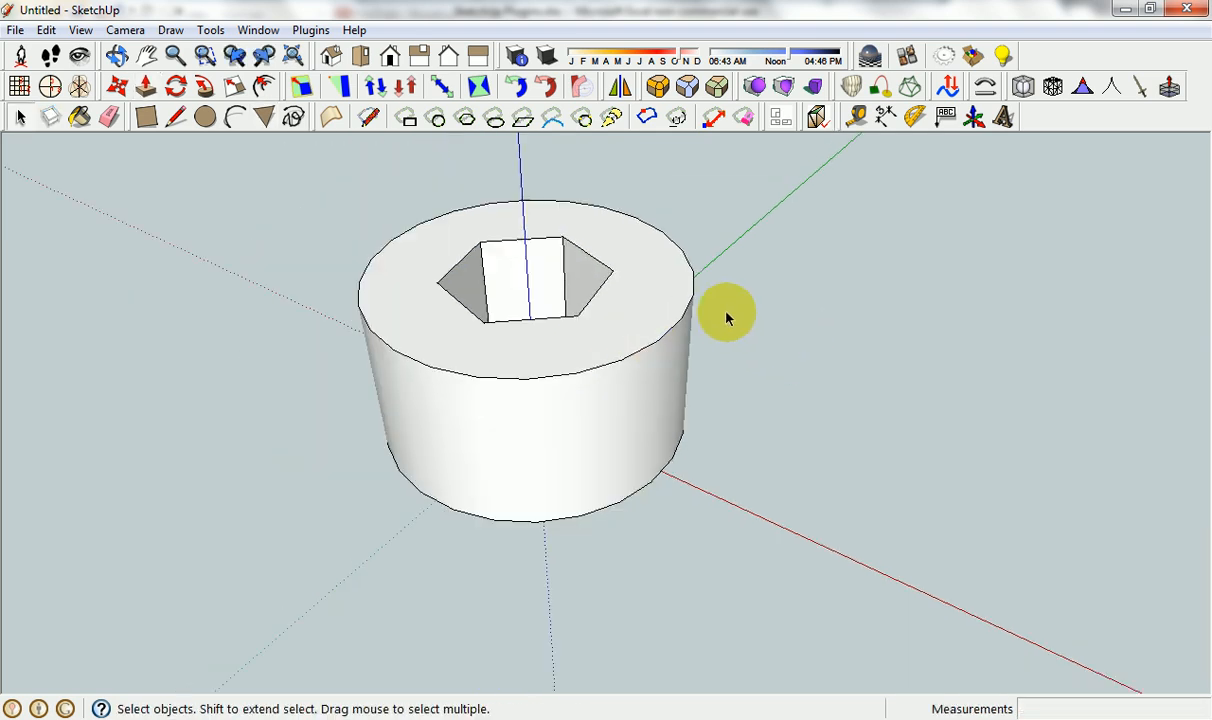
Select the entire cylinder with its hexagonal recess and make it a group.
{"action": "scroll", "coordinate": [576, 252], "scroll_direction": "down", "scroll_amount": 2}
{"action": "left_click_drag", "start_coordinate": [409, 209], "coordinate": [730, 478]}
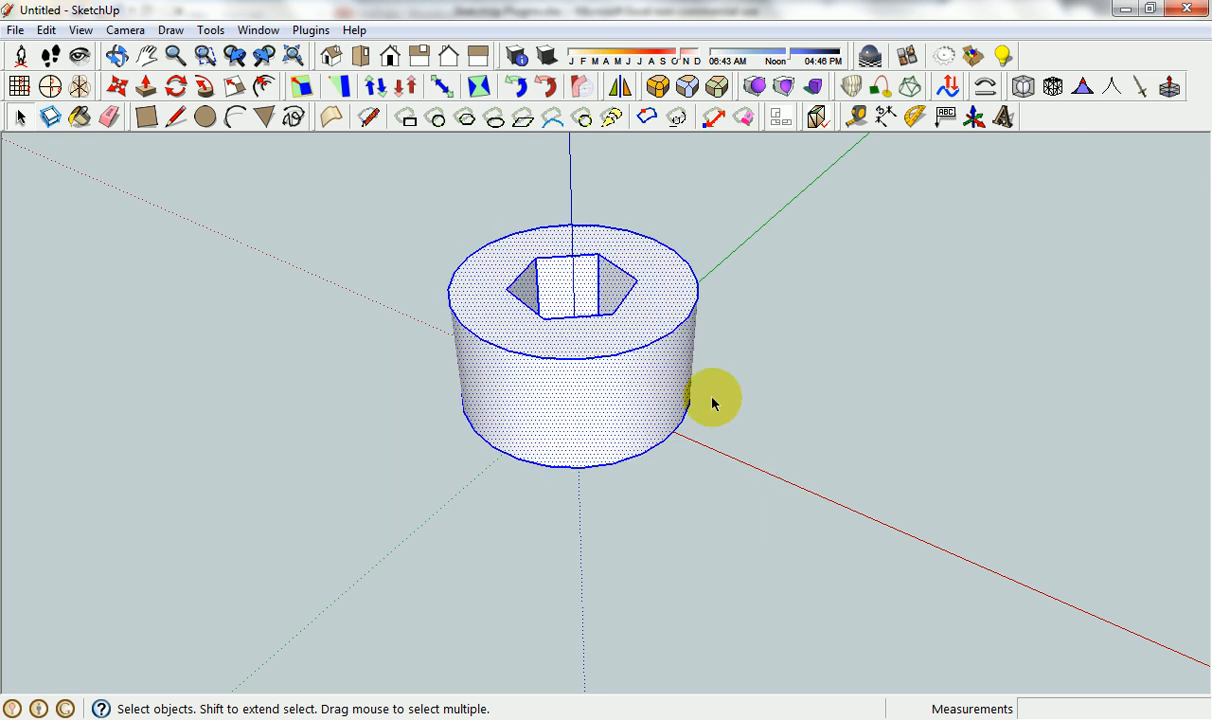
{"action": "left_click", "coordinate": [310, 30]}
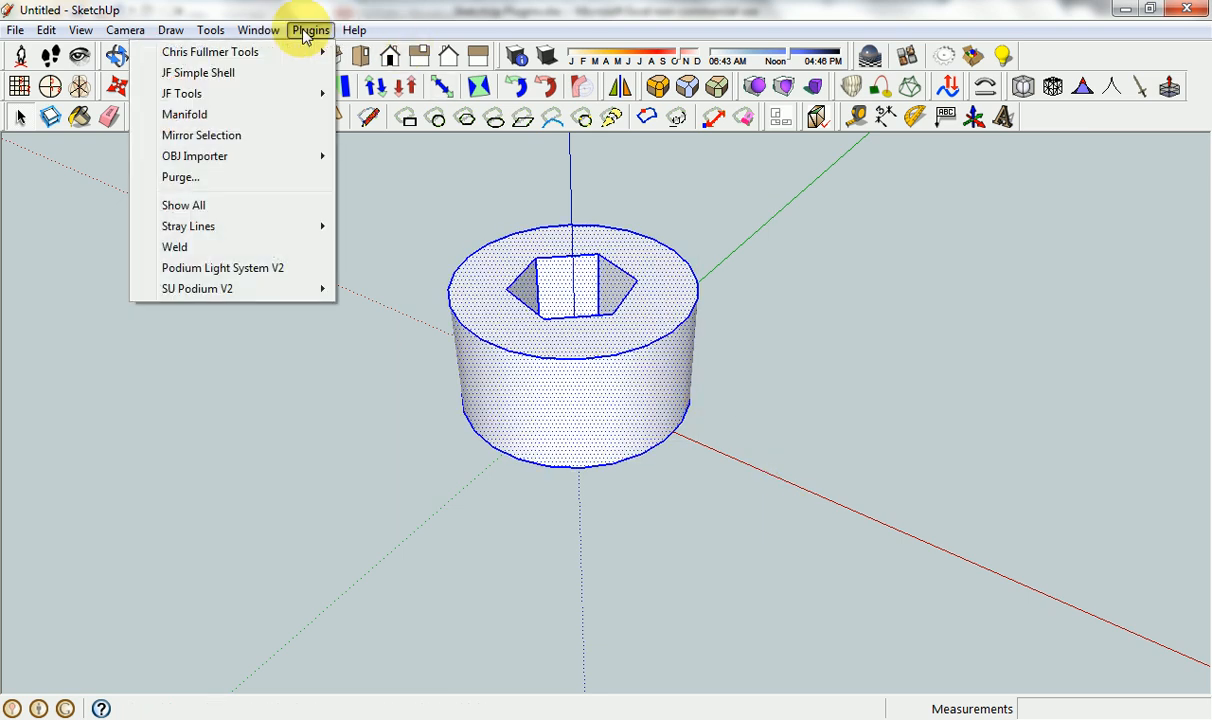
{"action": "left_click", "coordinate": [307, 35]}
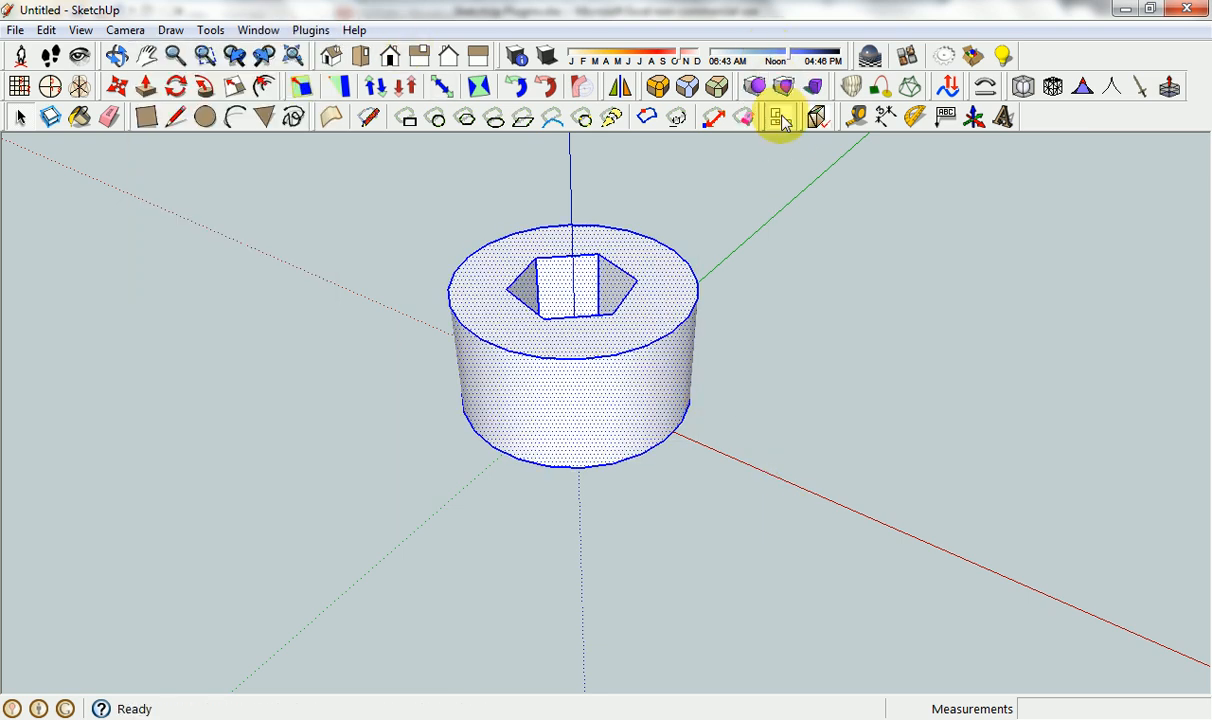
{"action": "scroll", "coordinate": [705, 370], "scroll_direction": "down", "scroll_amount": 1}
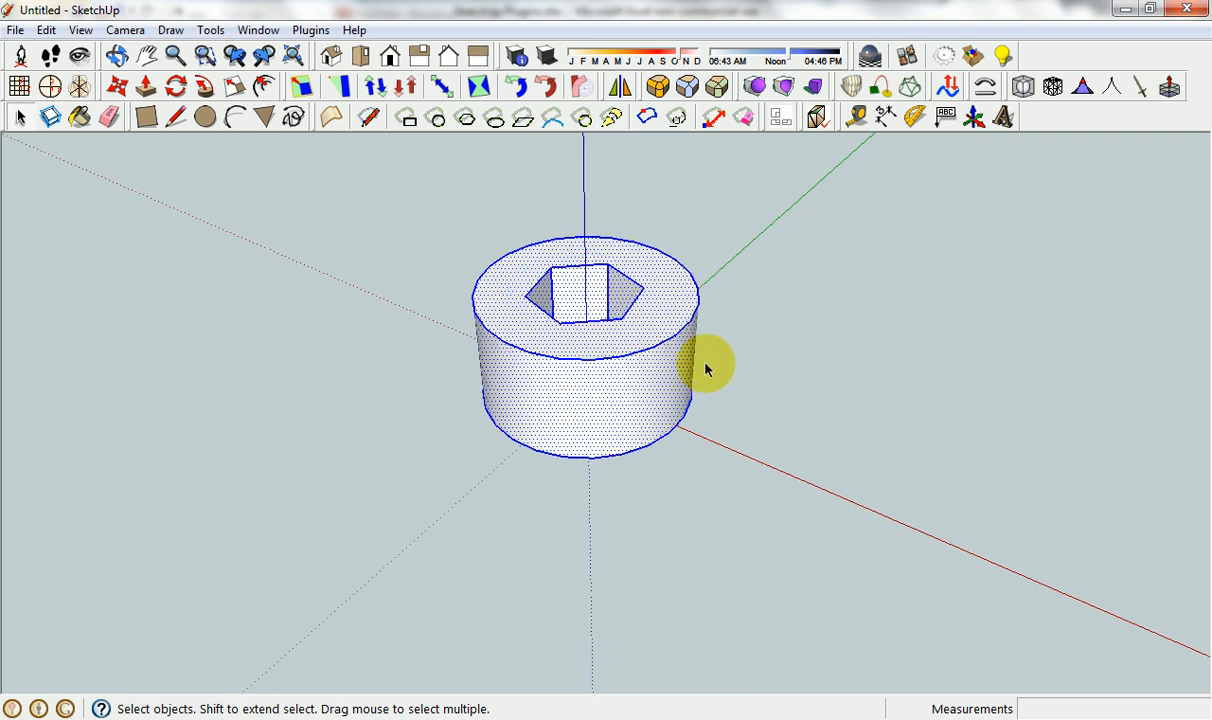
{"action": "scroll", "coordinate": [705, 370], "scroll_direction": "down", "scroll_amount": 1}
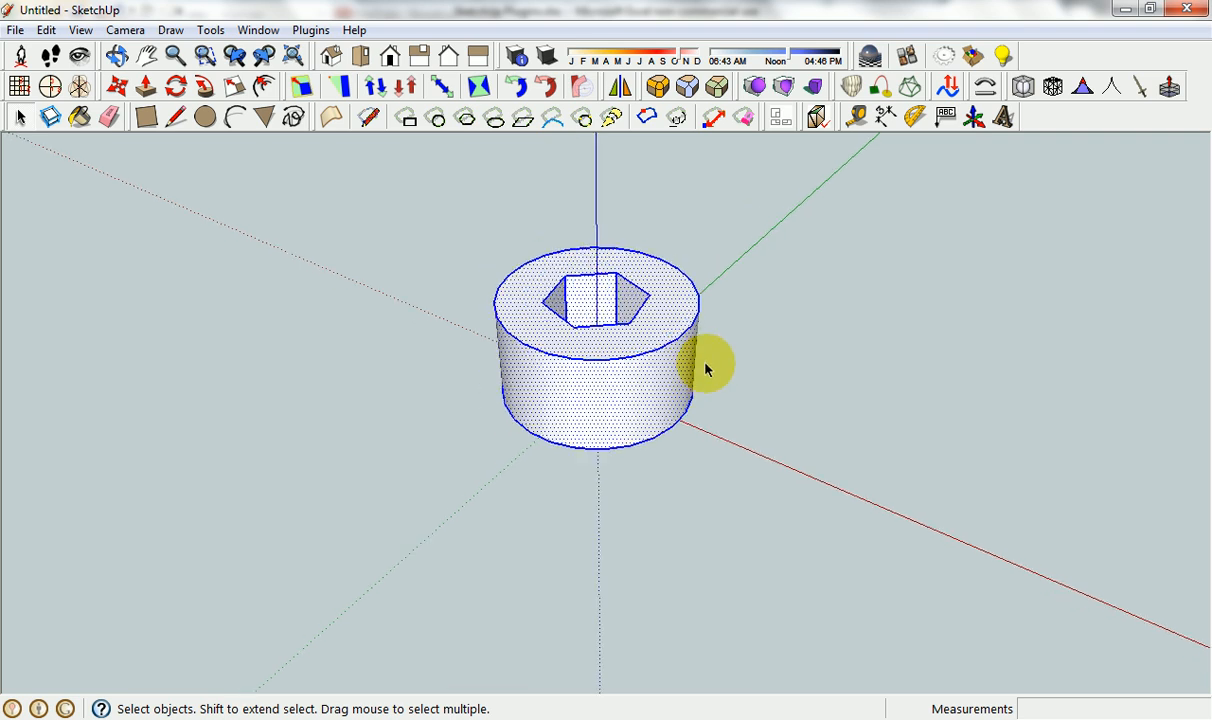
{"action": "right_click", "coordinate": [560, 327]}
{"action": "left_click", "coordinate": [622, 398]}
Select the cylinder group and generate its orthographic views with MakeOrthoViews.
{"action": "left_click", "coordinate": [703, 232]}
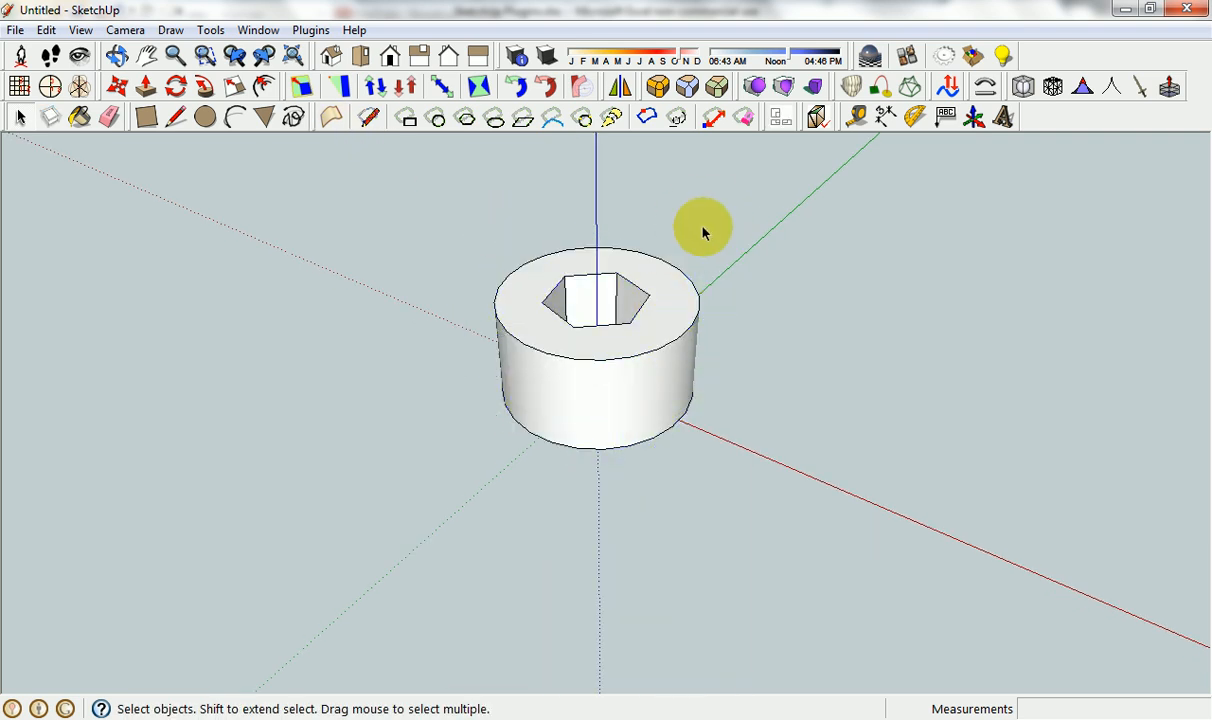
{"action": "left_click", "coordinate": [668, 270]}
{"action": "left_click", "coordinate": [779, 118]}
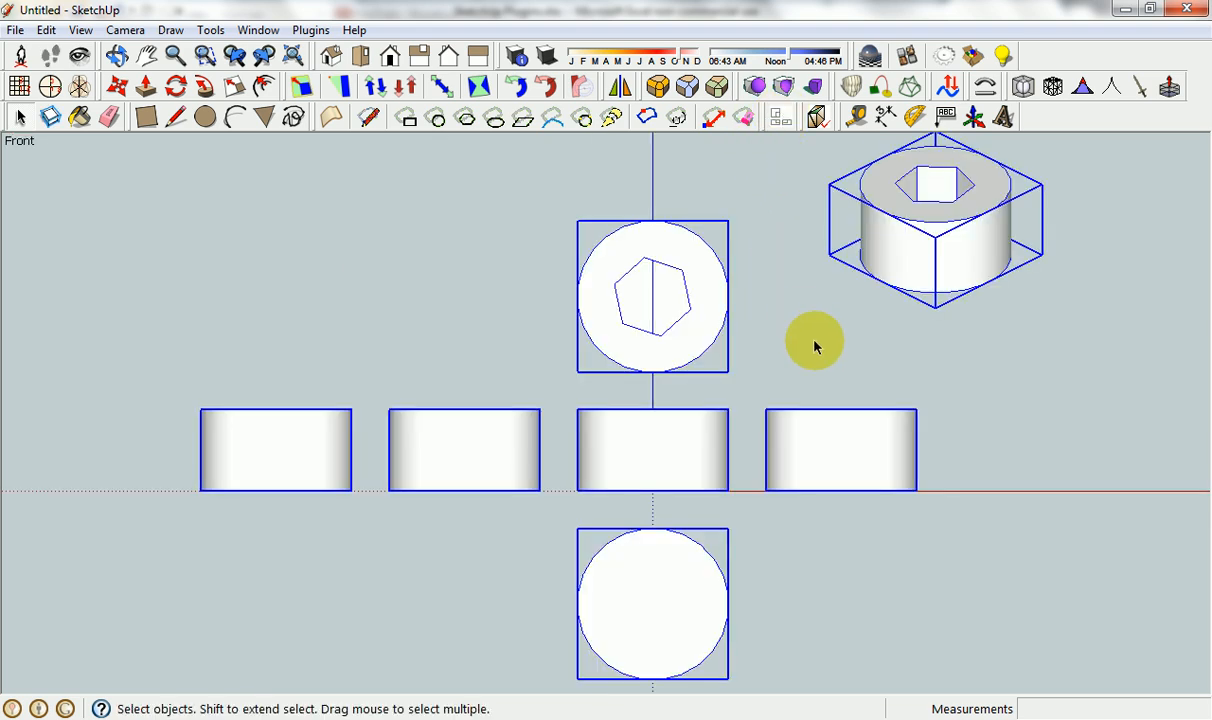
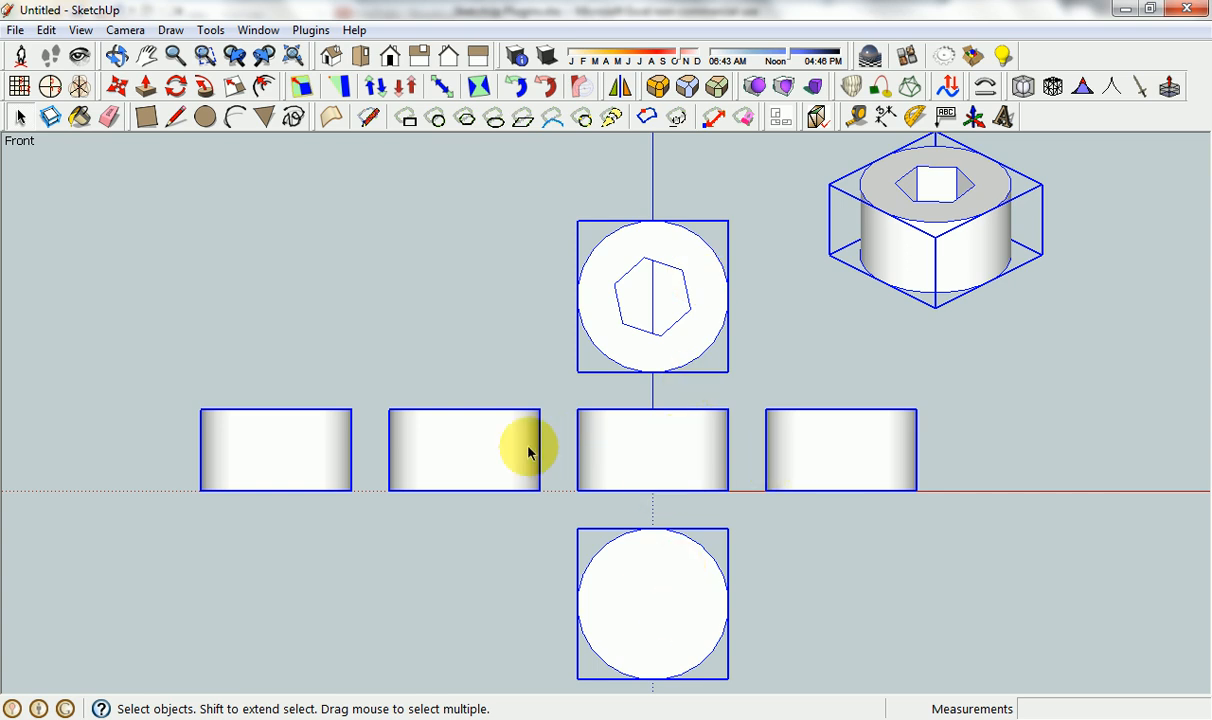
Deselect the generated orthographic views, examine them from an oblique angle, and return to the front view.
{"action": "left_click", "coordinate": [385, 326]}
{"action": "scroll", "coordinate": [440, 338], "scroll_direction": "down", "scroll_amount": 4}
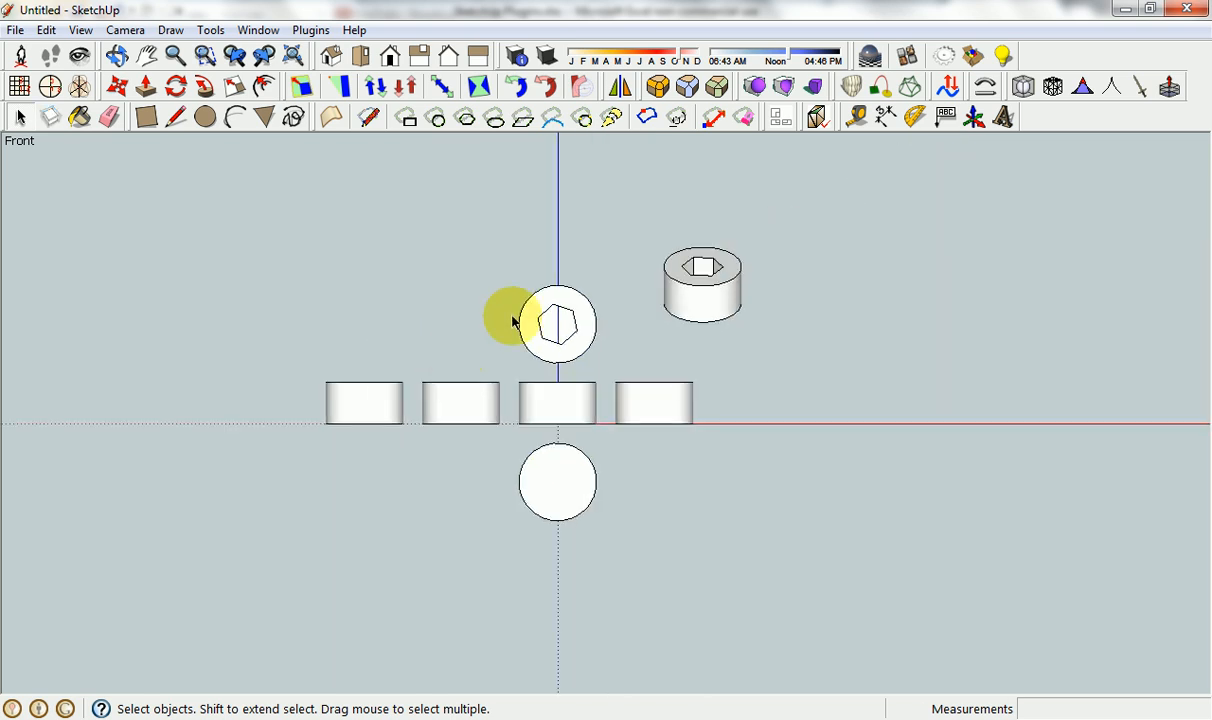
{"action": "scroll", "coordinate": [530, 305], "scroll_direction": "up", "scroll_amount": 2}
{"action": "scroll", "coordinate": [406, 333], "scroll_direction": "down", "scroll_amount": 3}
{"action": "middle_click_drag", "start_coordinate": [555, 362], "coordinate": [379, 413]}
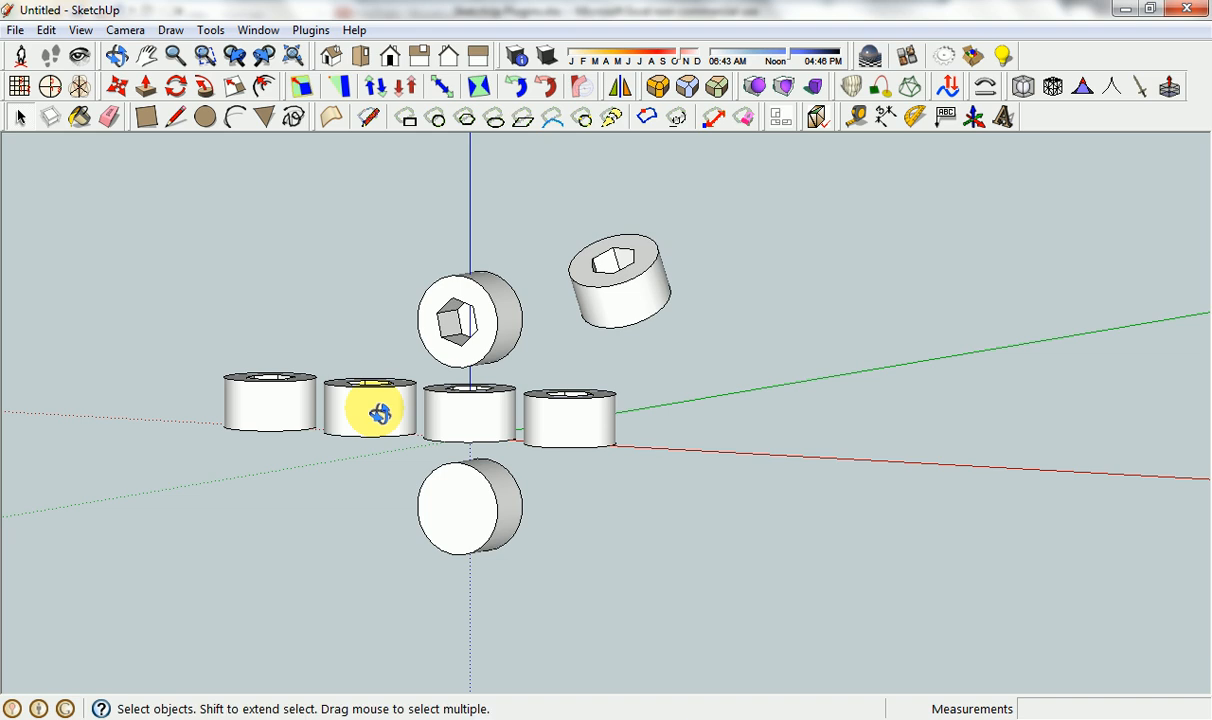
{"action": "scroll", "coordinate": [379, 413], "scroll_direction": "up", "scroll_amount": 2}
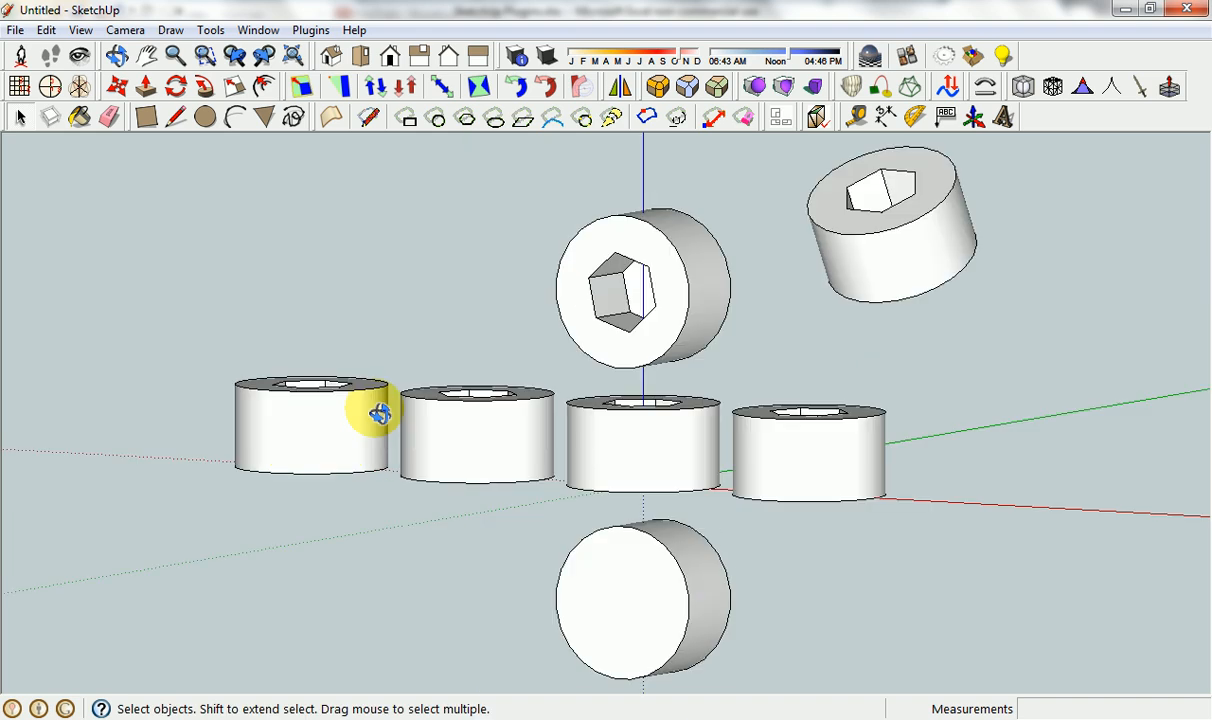
{"action": "left_click", "coordinate": [235, 57]}
{"action": "left_click", "coordinate": [237, 58]}
{"action": "left_click", "coordinate": [237, 57]}
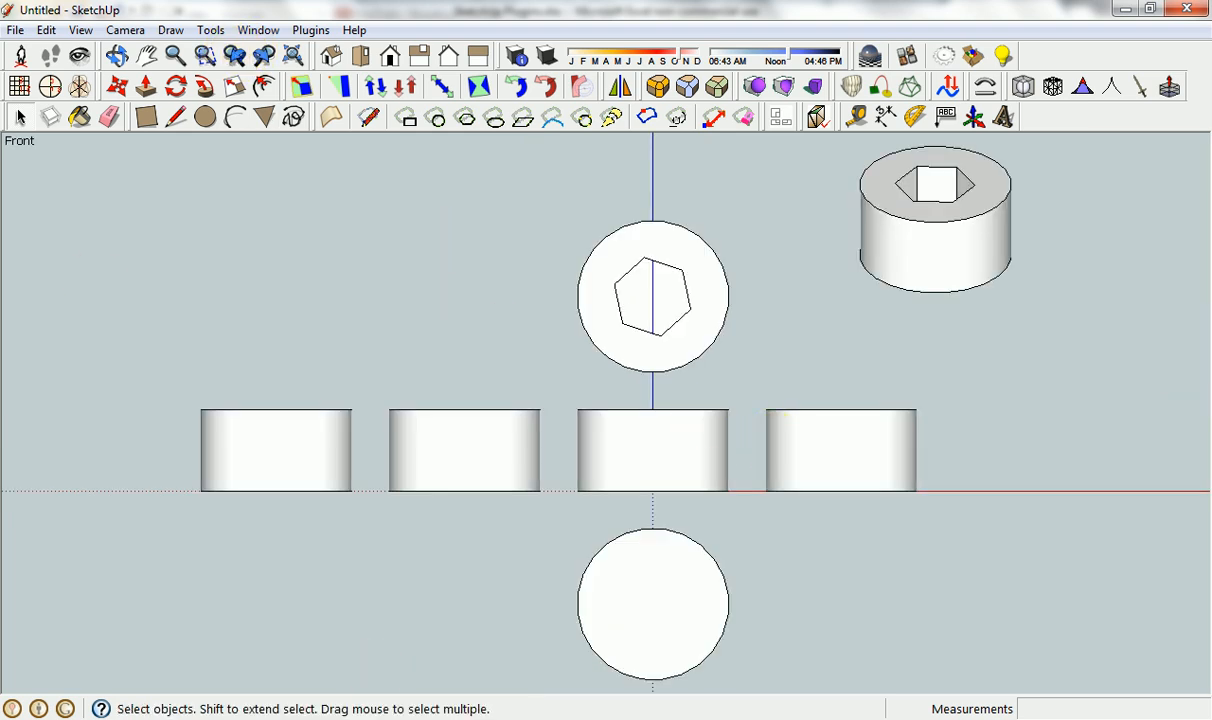
Switch to the Excel plugin list, go to the StrayLines entry, and return to SketchUp.
{"action": "key", "text": "alt+Tab"}
{"action": "left_click", "coordinate": [166, 553]}
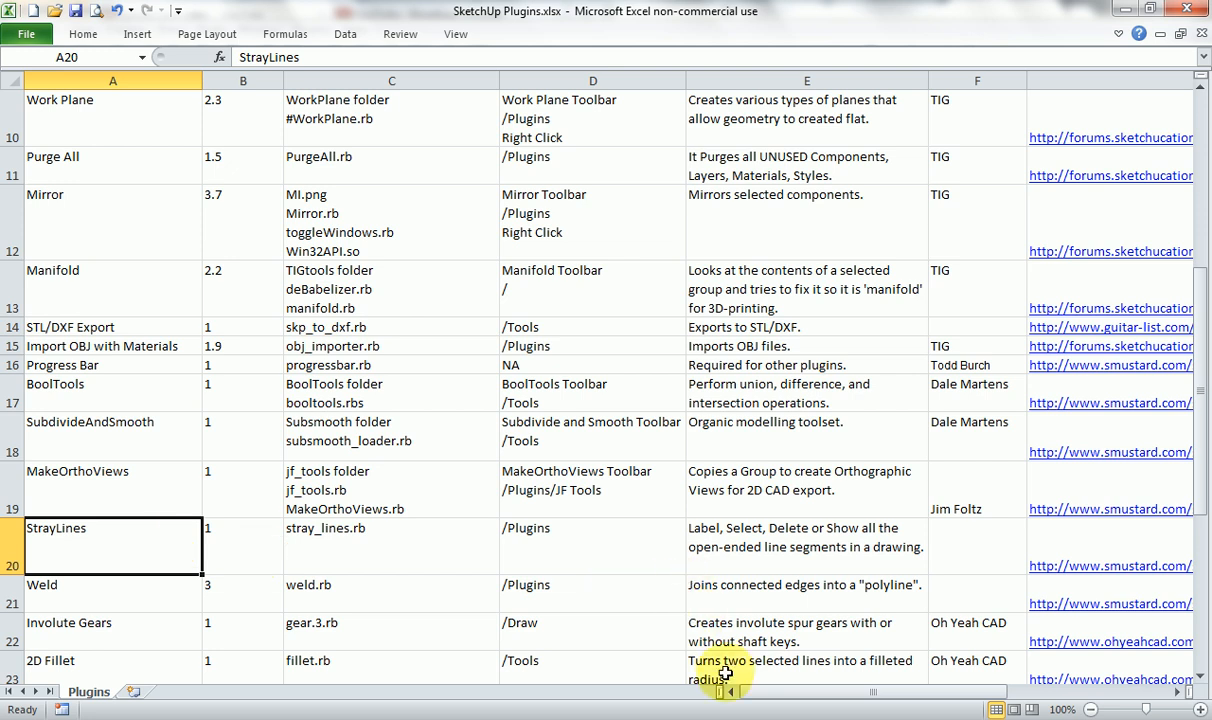
{"action": "left_click", "coordinate": [723, 718]}
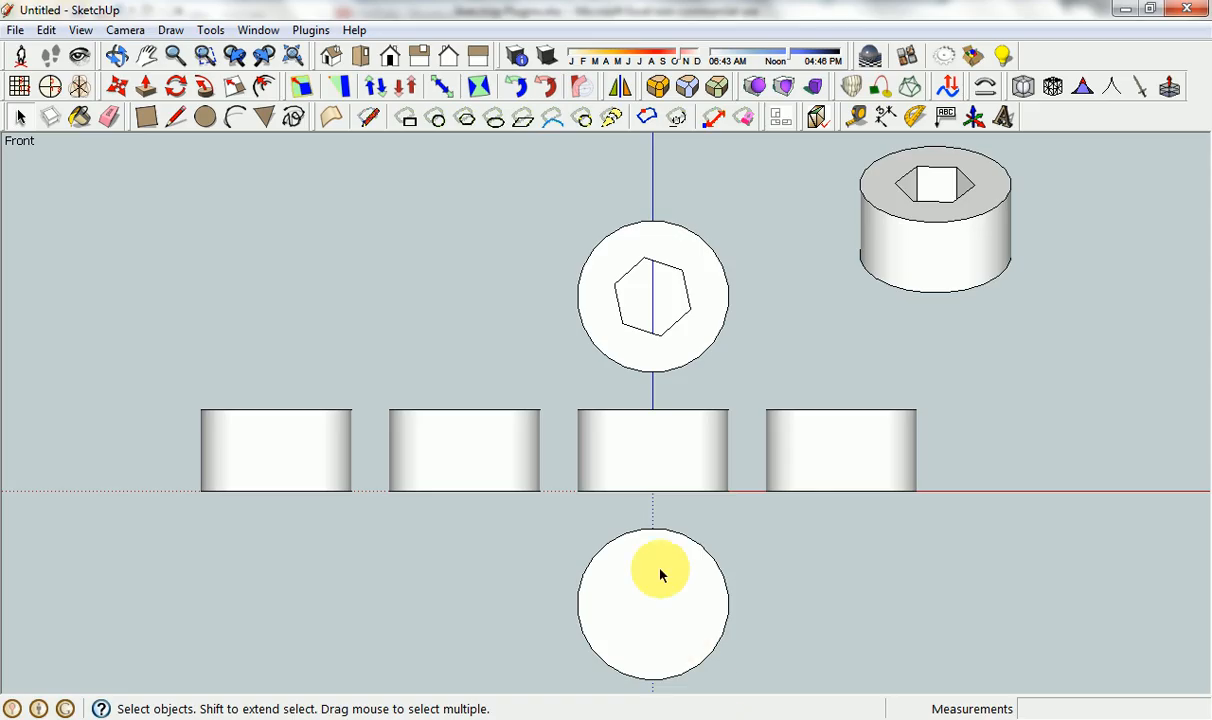
Open the upper cylinder group for editing and delete the floor of its hexagonal recess, leaving short stray edges.
{"action": "middle_click_drag", "start_coordinate": [653, 395], "coordinate": [580, 509]}
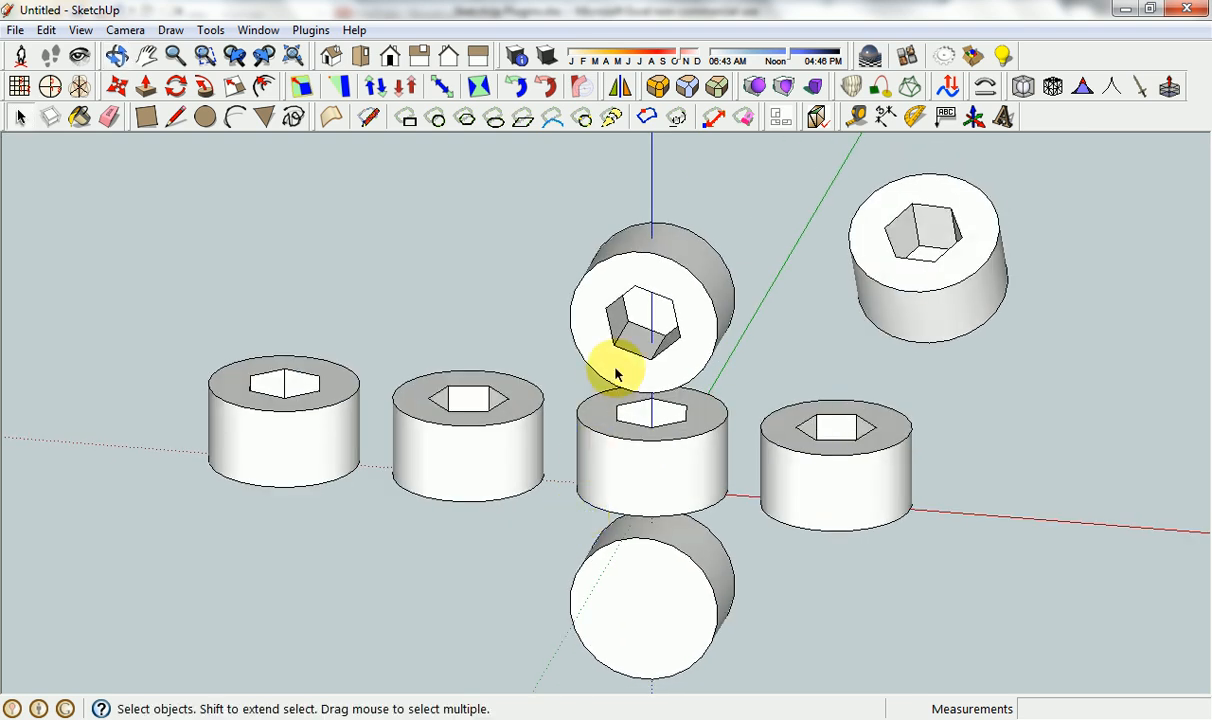
{"action": "left_click", "coordinate": [643, 320]}
{"action": "double_click", "coordinate": [643, 320]}
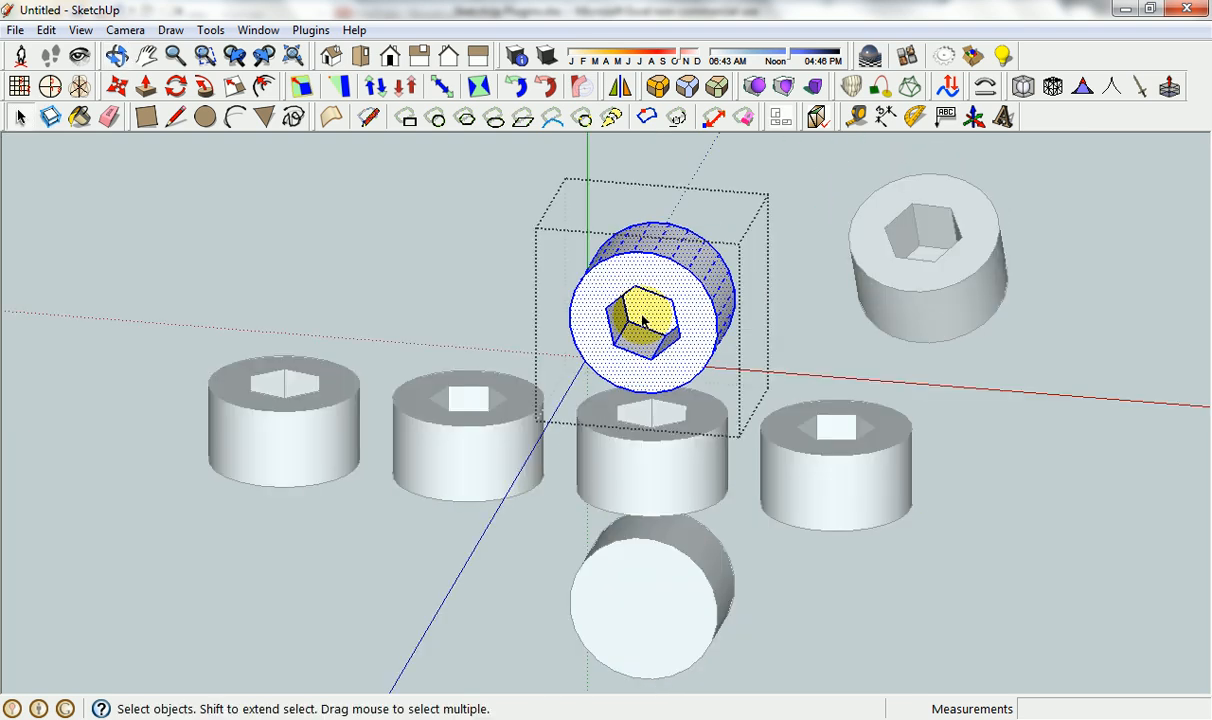
{"action": "left_click", "coordinate": [650, 315]}
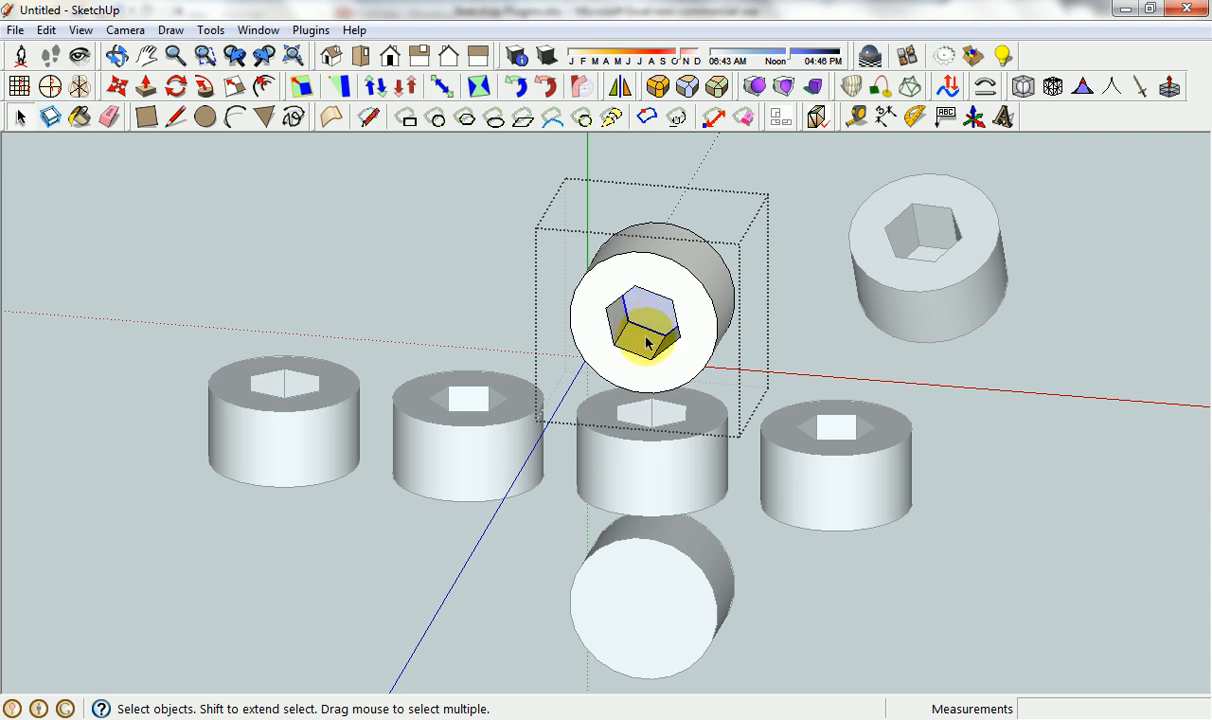
{"action": "middle_click_drag", "start_coordinate": [622, 318], "coordinate": [621, 330]}
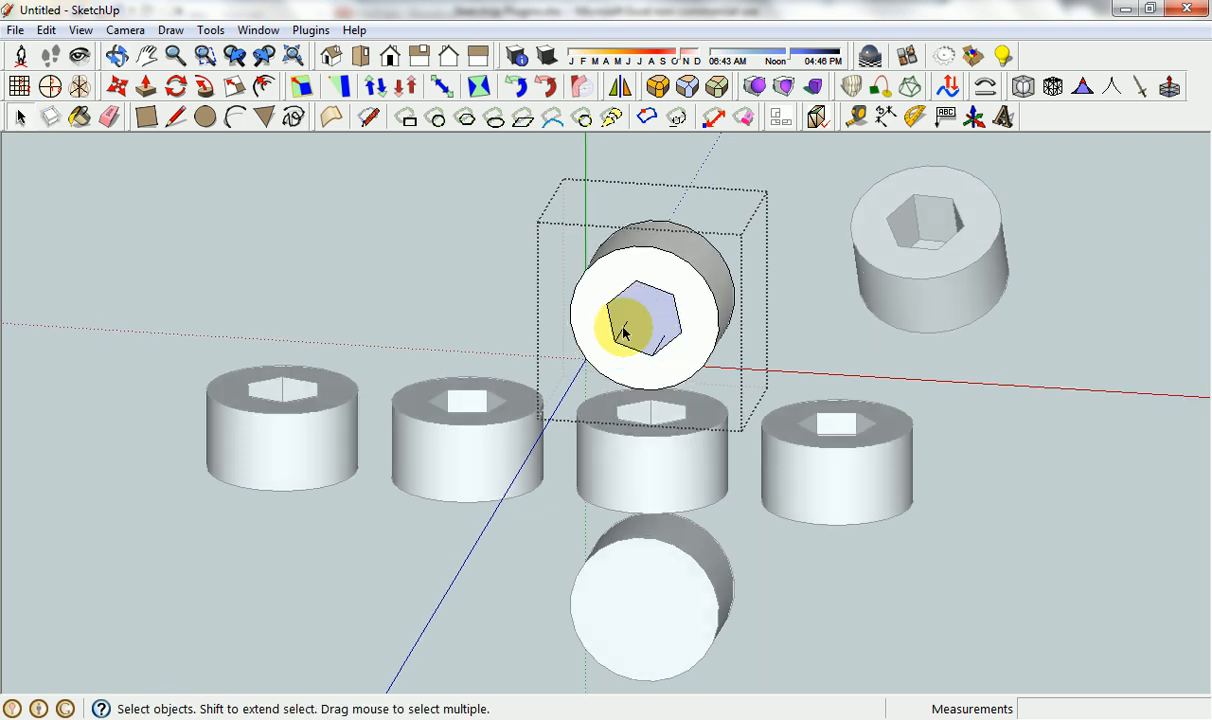
Close the upper cylinder group and try to show only its stray lines with the whole group selected.
{"action": "middle_click_drag", "start_coordinate": [676, 373], "coordinate": [627, 262]}
{"action": "left_click", "coordinate": [627, 262]}
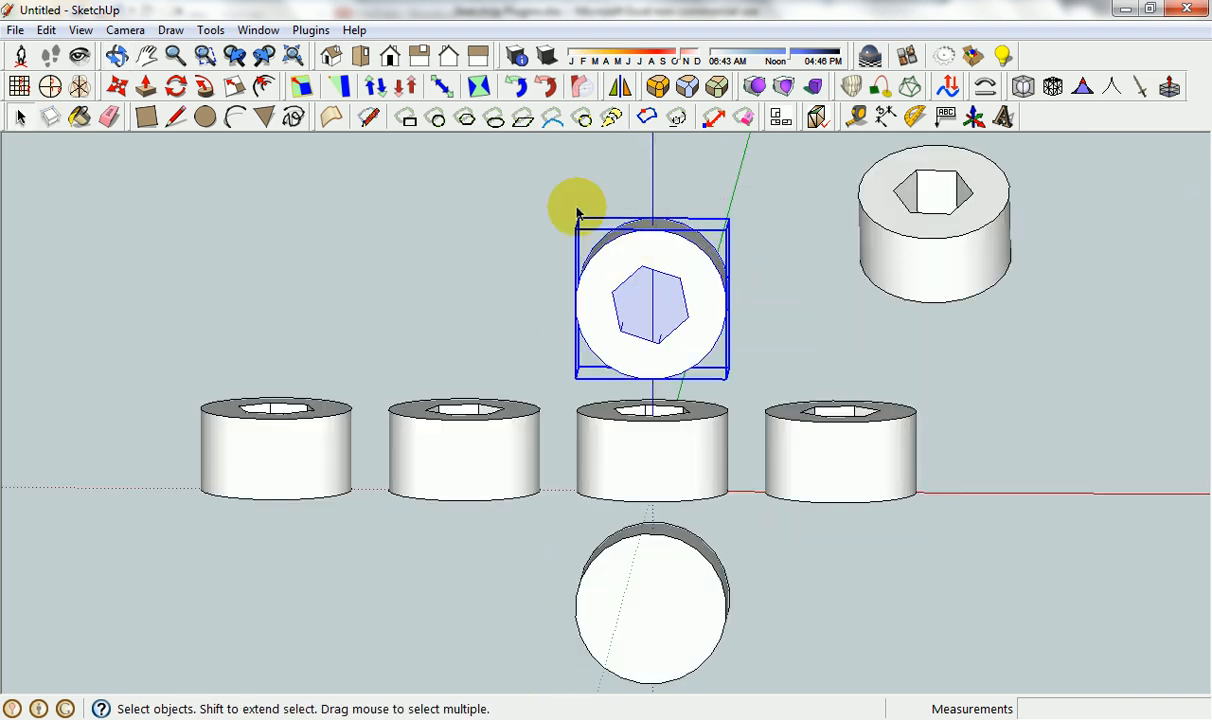
{"action": "left_click", "coordinate": [310, 30]}
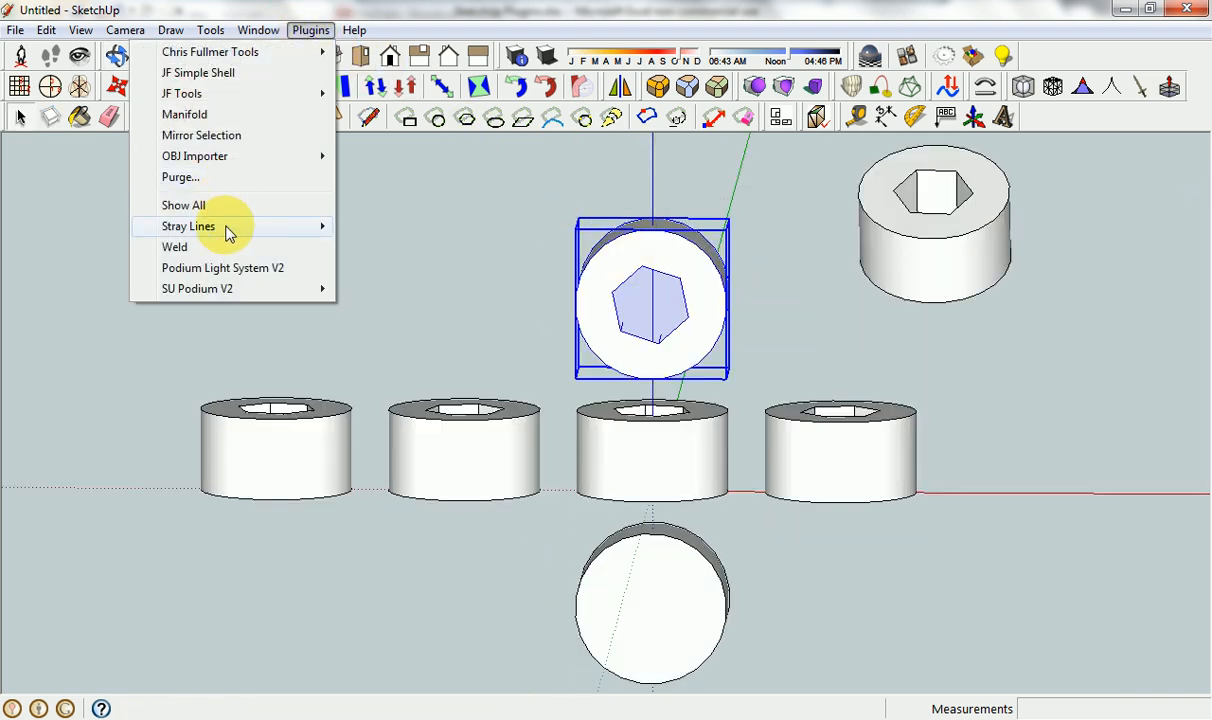
{"action": "mouse_move", "coordinate": [230, 228]}
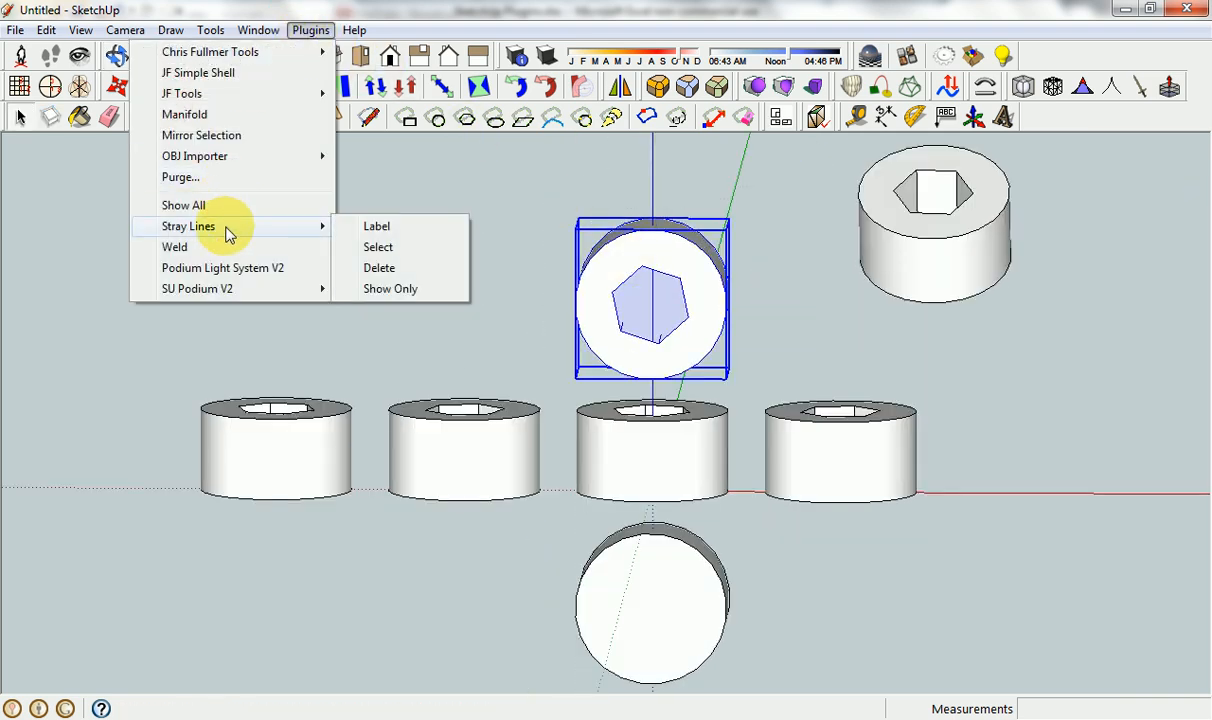
{"action": "left_click", "coordinate": [395, 290]}
{"action": "left_click", "coordinate": [675, 411]}
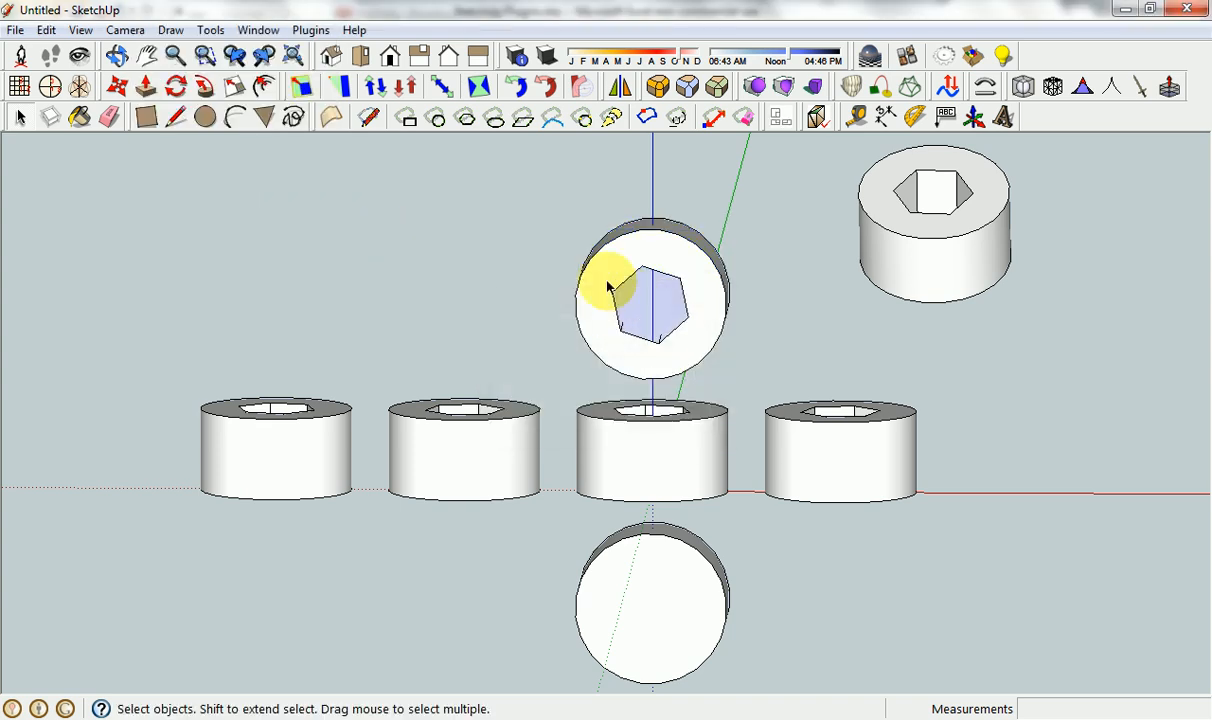
Open the upper cylinder group, select all its geometry, and show only the stray lines.
{"action": "double_click", "coordinate": [607, 287]}
{"action": "left_click_drag", "start_coordinate": [563, 197], "coordinate": [755, 383]}
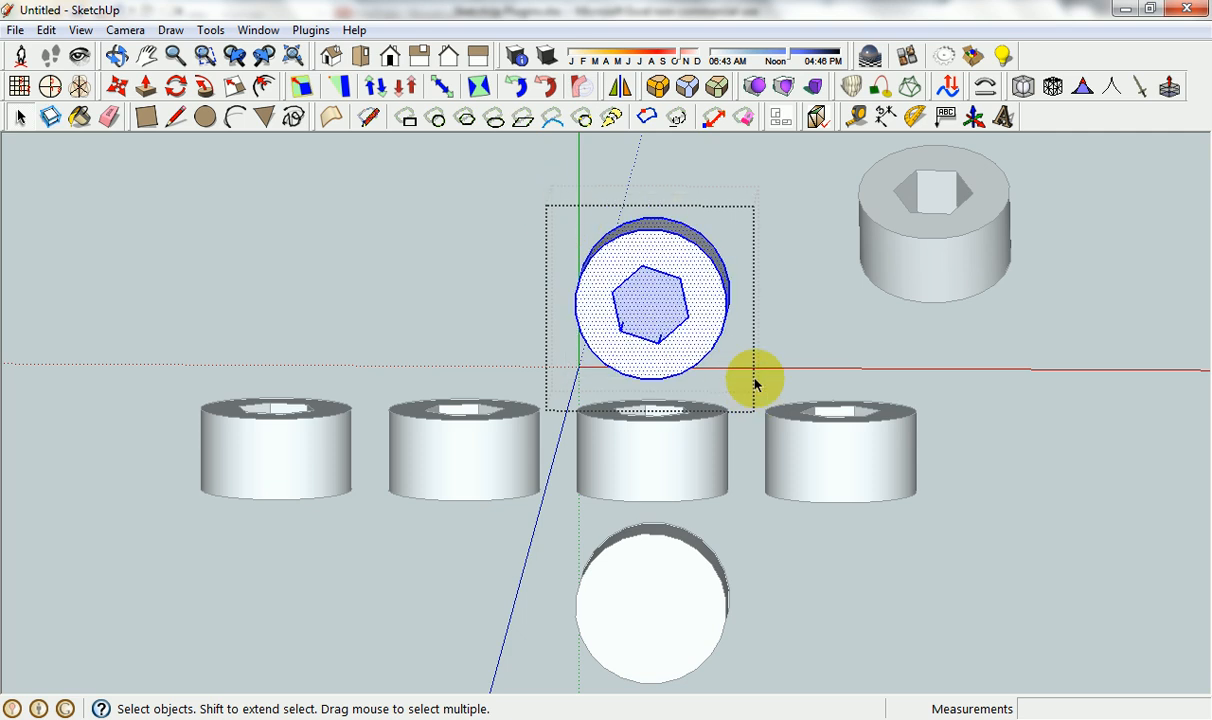
{"action": "left_click", "coordinate": [311, 30]}
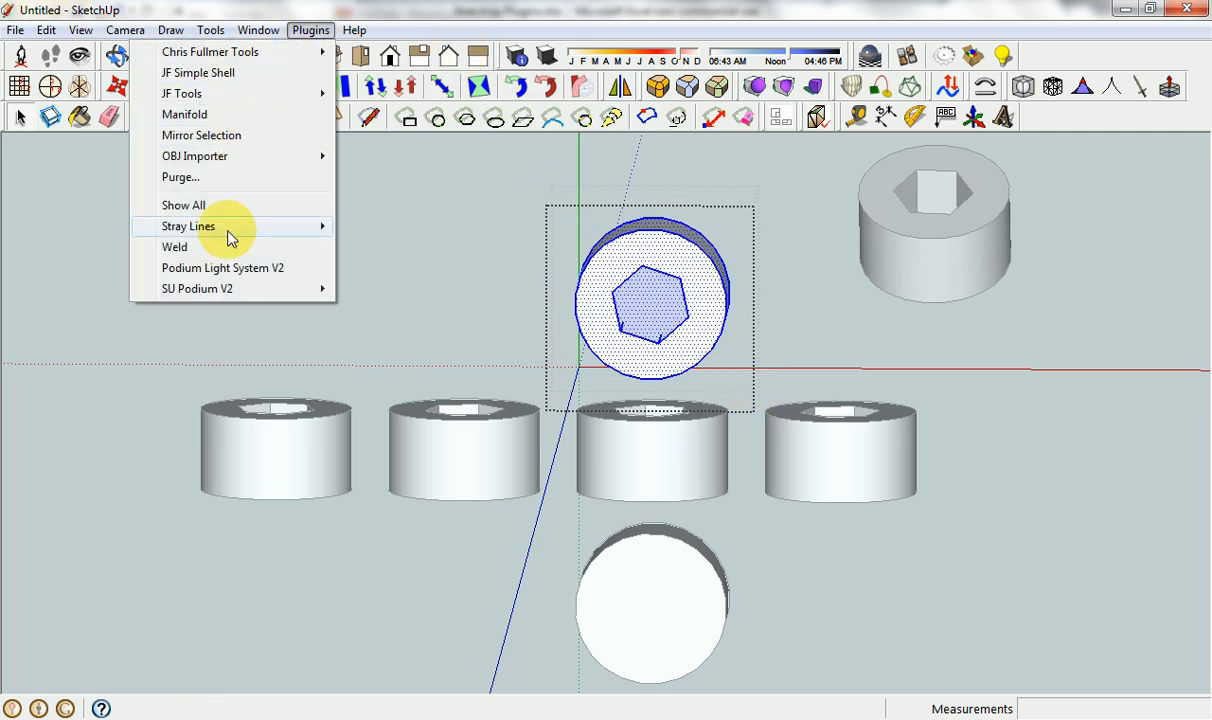
{"action": "mouse_move", "coordinate": [228, 237]}
{"action": "left_click", "coordinate": [370, 290]}
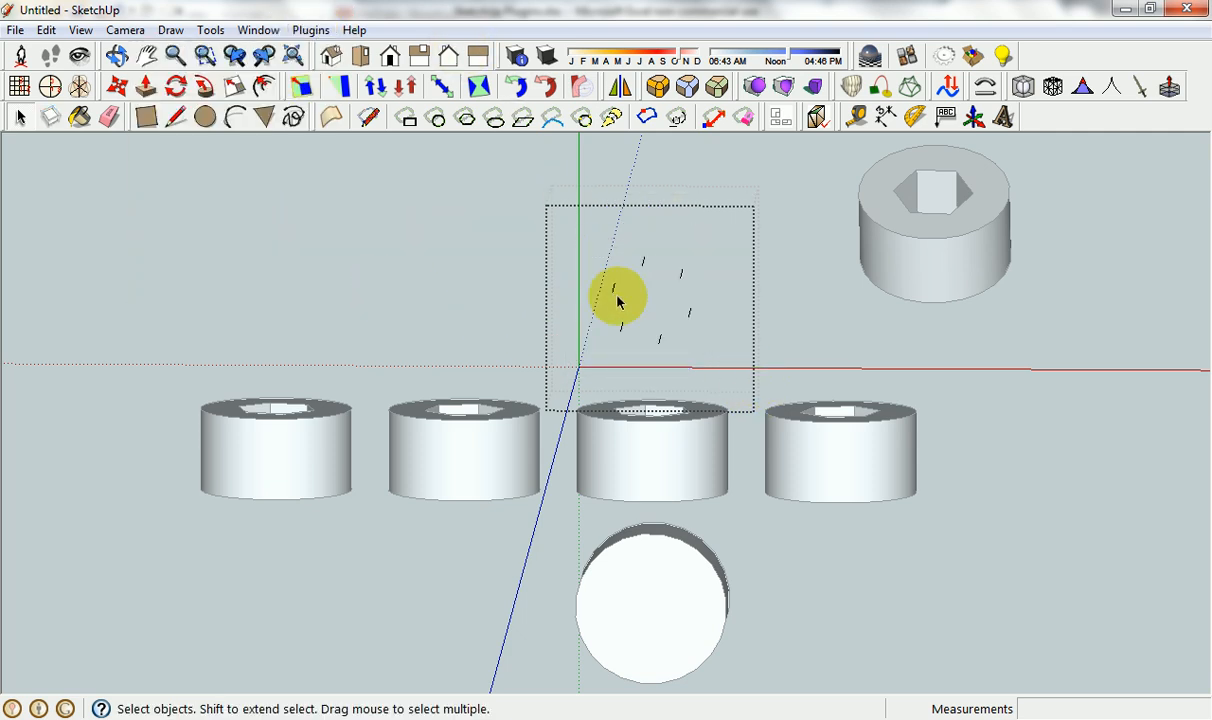
Delete all the isolated stray lines and close the group.
{"action": "left_click_drag", "start_coordinate": [593, 243], "coordinate": [743, 358]}
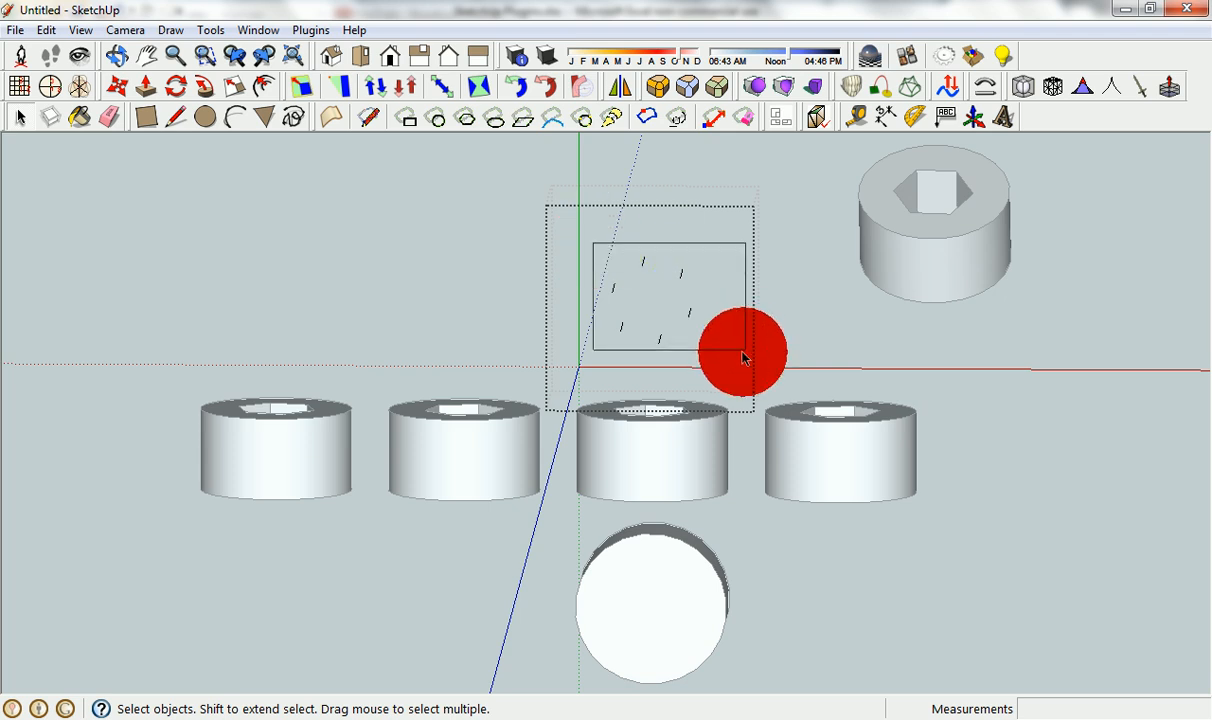
{"action": "key", "text": "Delete"}
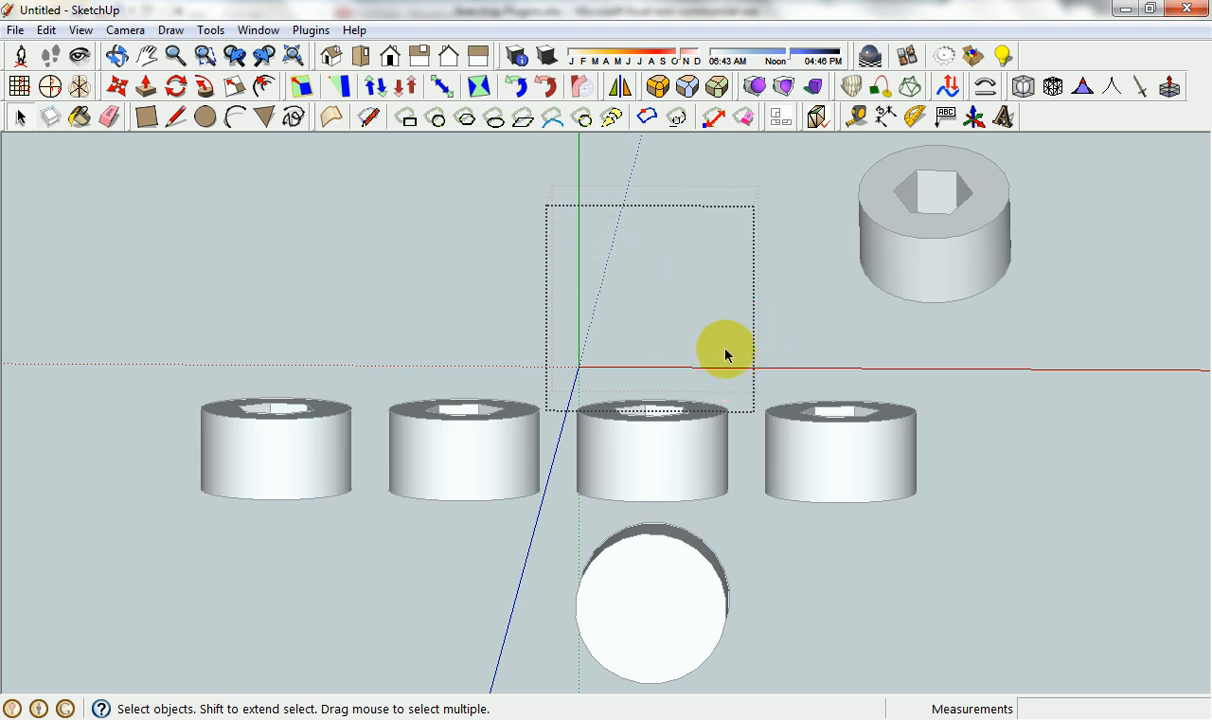
{"action": "left_click", "coordinate": [830, 318]}
Switch to the Excel plugin list, go to the Weld entry, and return to SketchUp.
{"action": "left_click", "coordinate": [605, 714]}
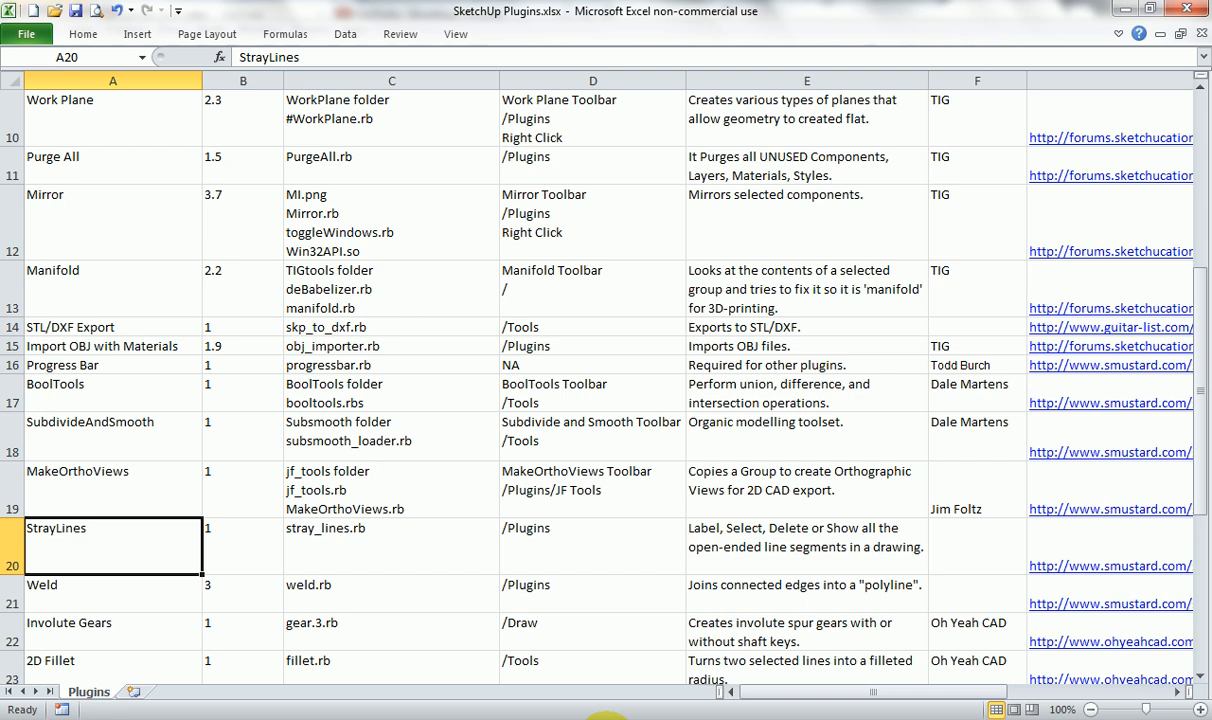
{"action": "left_click", "coordinate": [183, 600]}
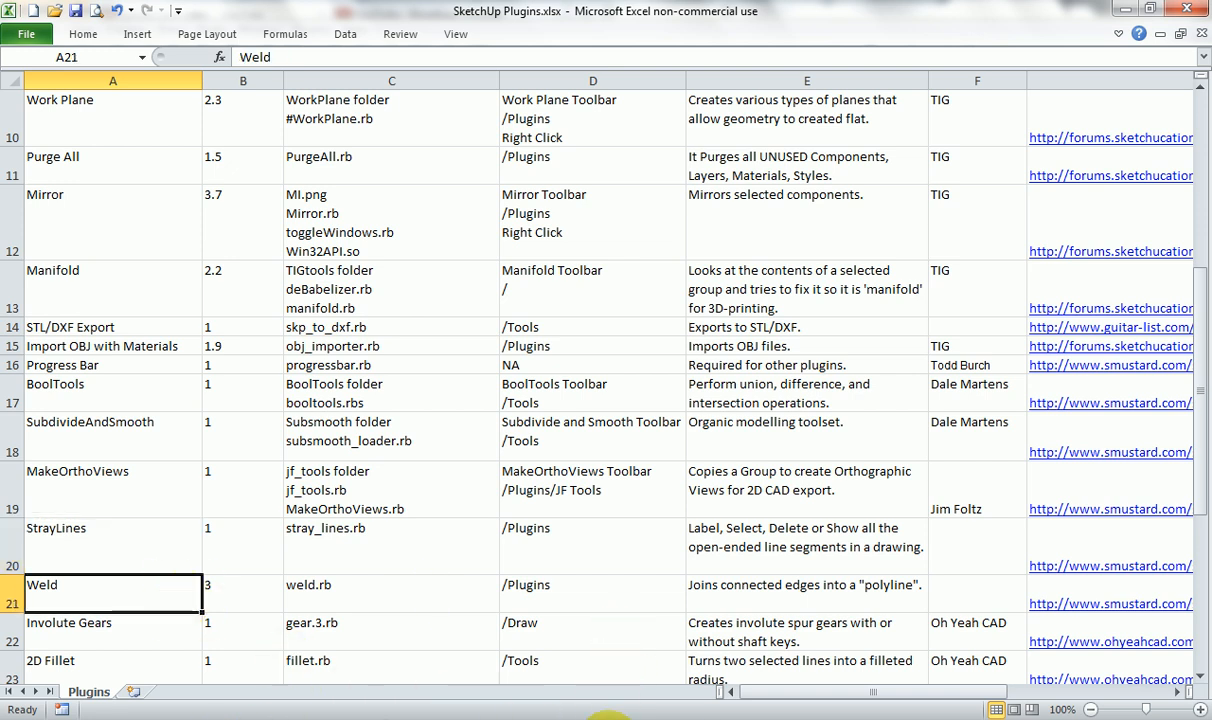
{"action": "left_click", "coordinate": [755, 716]}
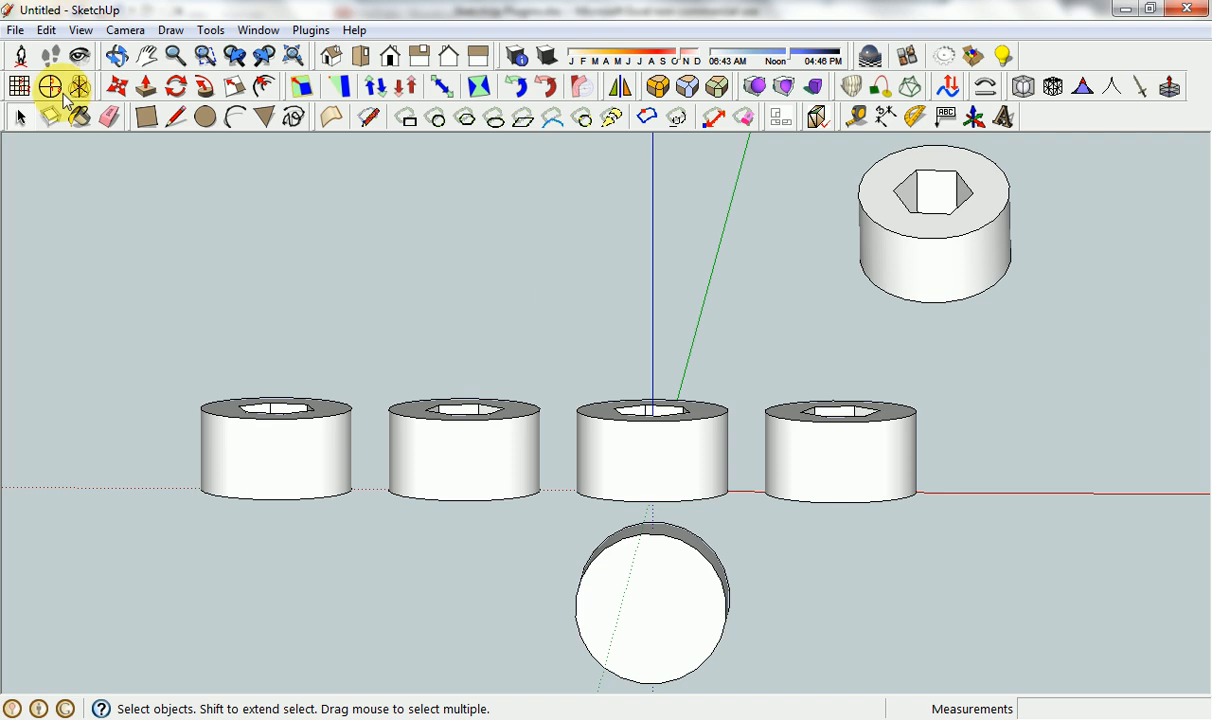
Start a new model without saving the changes to the current one.
{"action": "left_click", "coordinate": [20, 30]}
{"action": "left_click", "coordinate": [43, 48]}
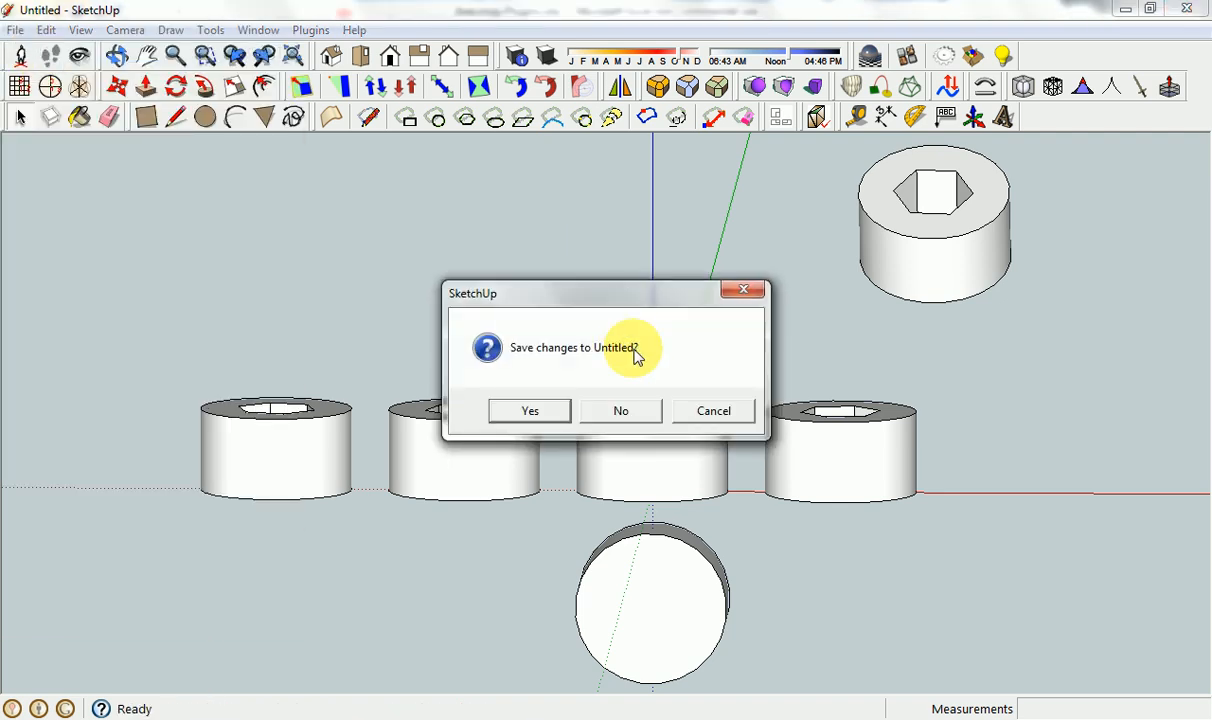
{"action": "left_click", "coordinate": [618, 410]}
Draw a triangle of lines from the origin along the blue and red axes, with a sloping side about 1627 mm long.
{"action": "left_click", "coordinate": [170, 117]}
{"action": "left_click", "coordinate": [444, 461]}
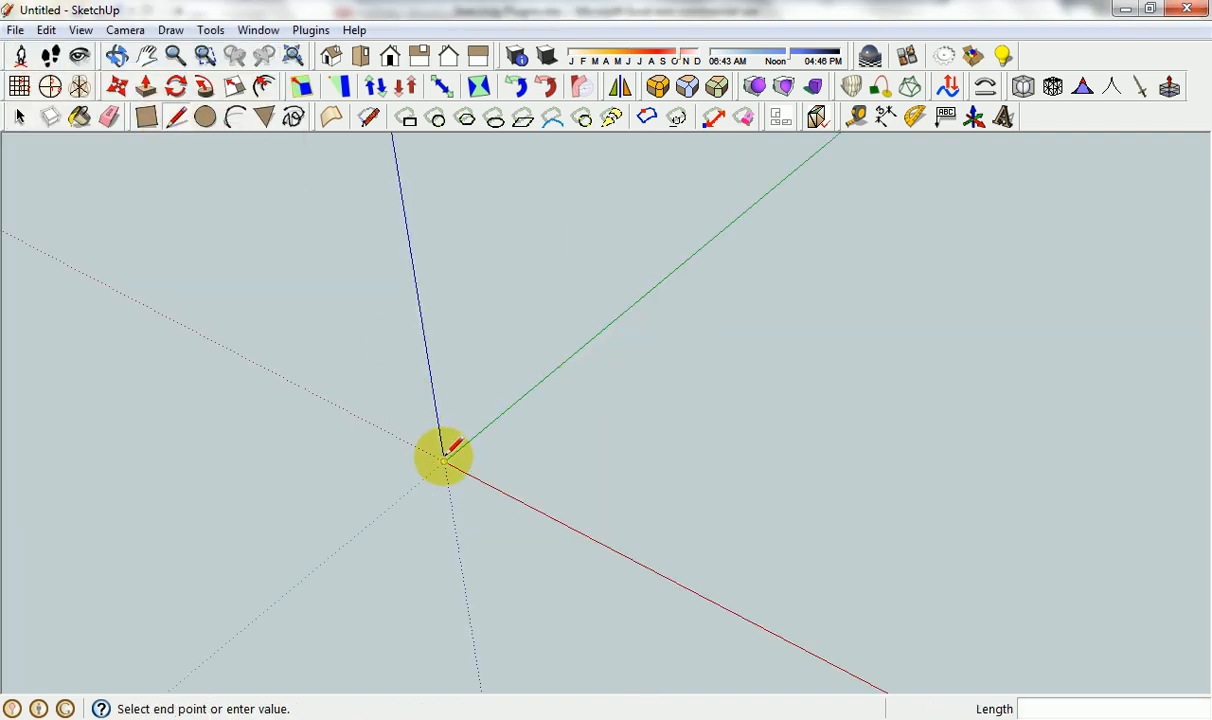
{"action": "left_click", "coordinate": [409, 242]}
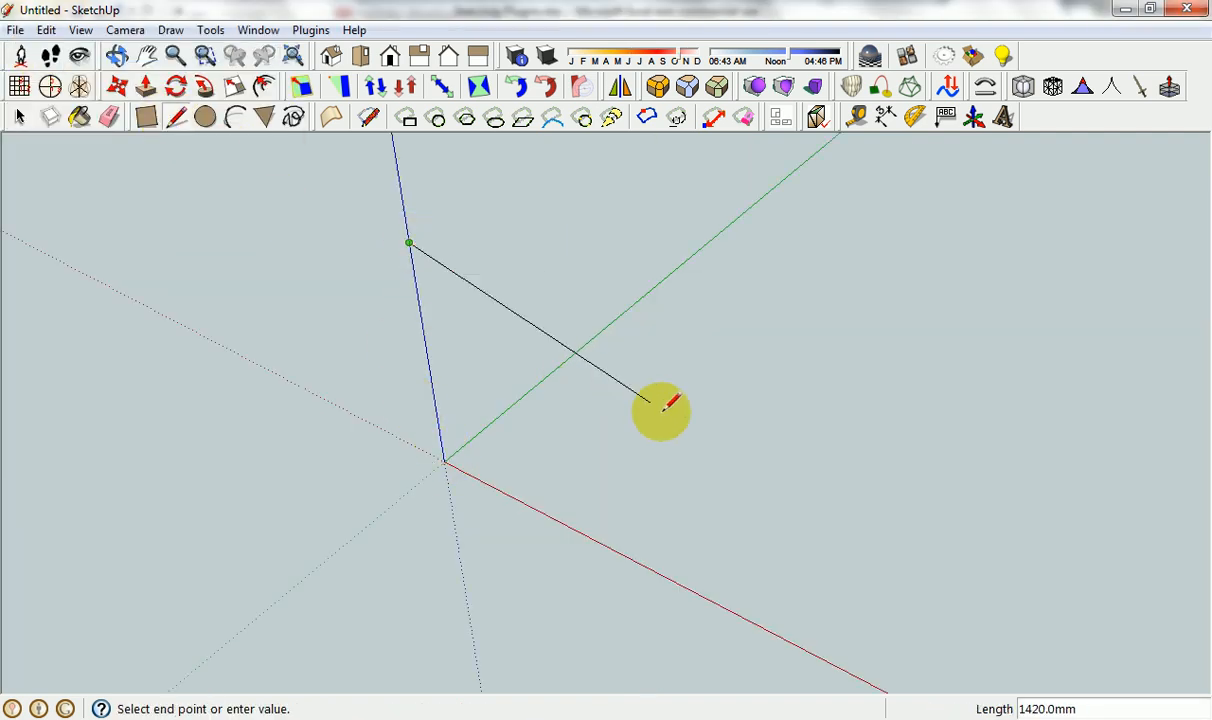
{"action": "left_click", "coordinate": [626, 557]}
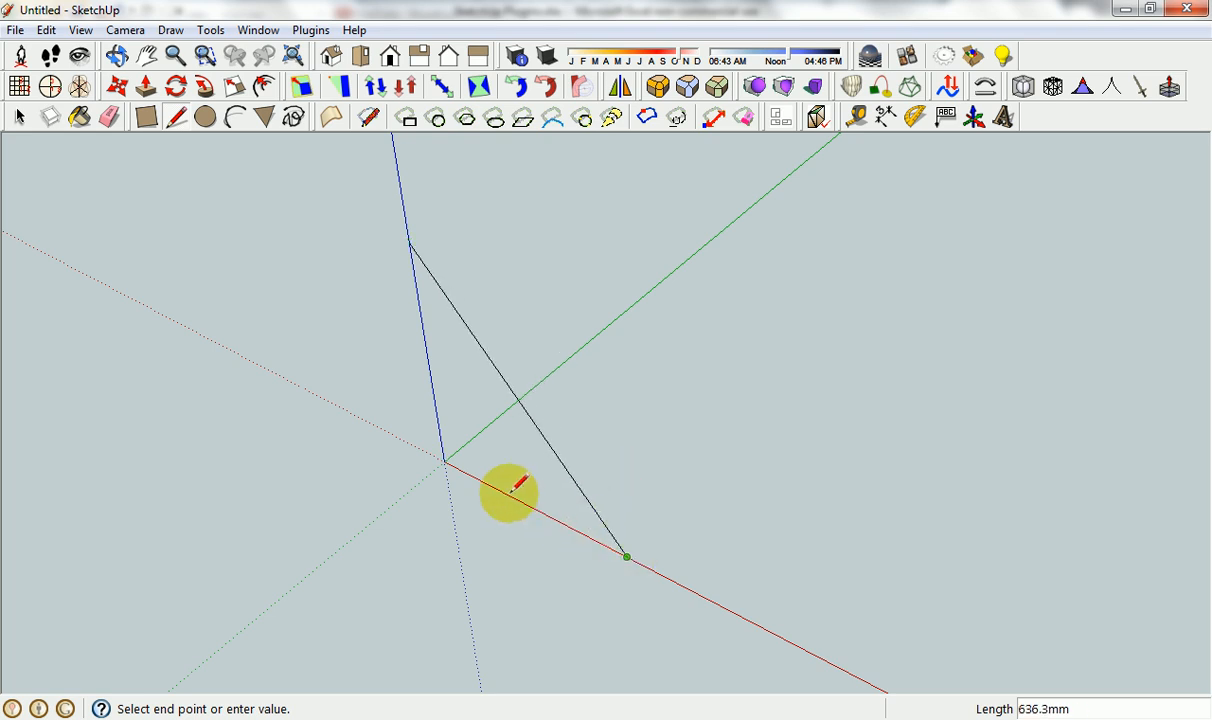
{"action": "left_click", "coordinate": [444, 461]}
{"action": "key", "text": "space"}
Weld the three triangle edges into one closed curve, finding faces for it, and select the welded curve.
{"action": "middle_click_drag", "start_coordinate": [487, 533], "coordinate": [570, 447]}
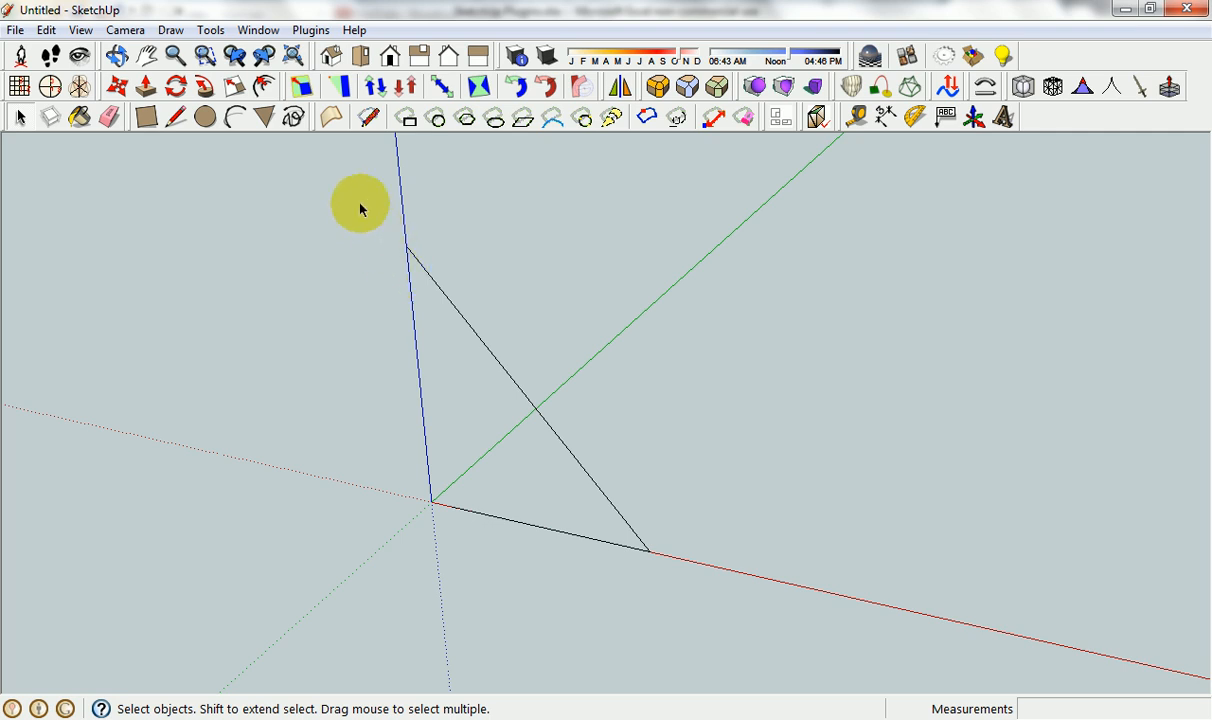
{"action": "left_click_drag", "start_coordinate": [360, 204], "coordinate": [660, 575]}
{"action": "left_click", "coordinate": [305, 30]}
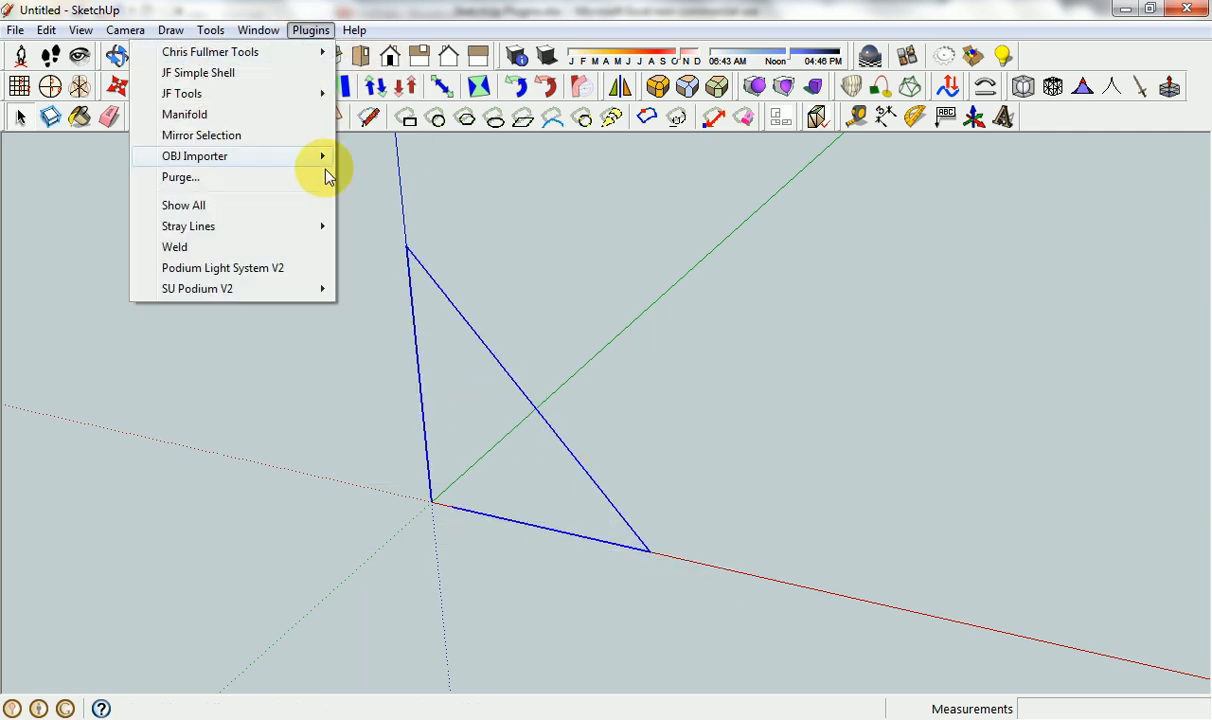
{"action": "left_click", "coordinate": [240, 246]}
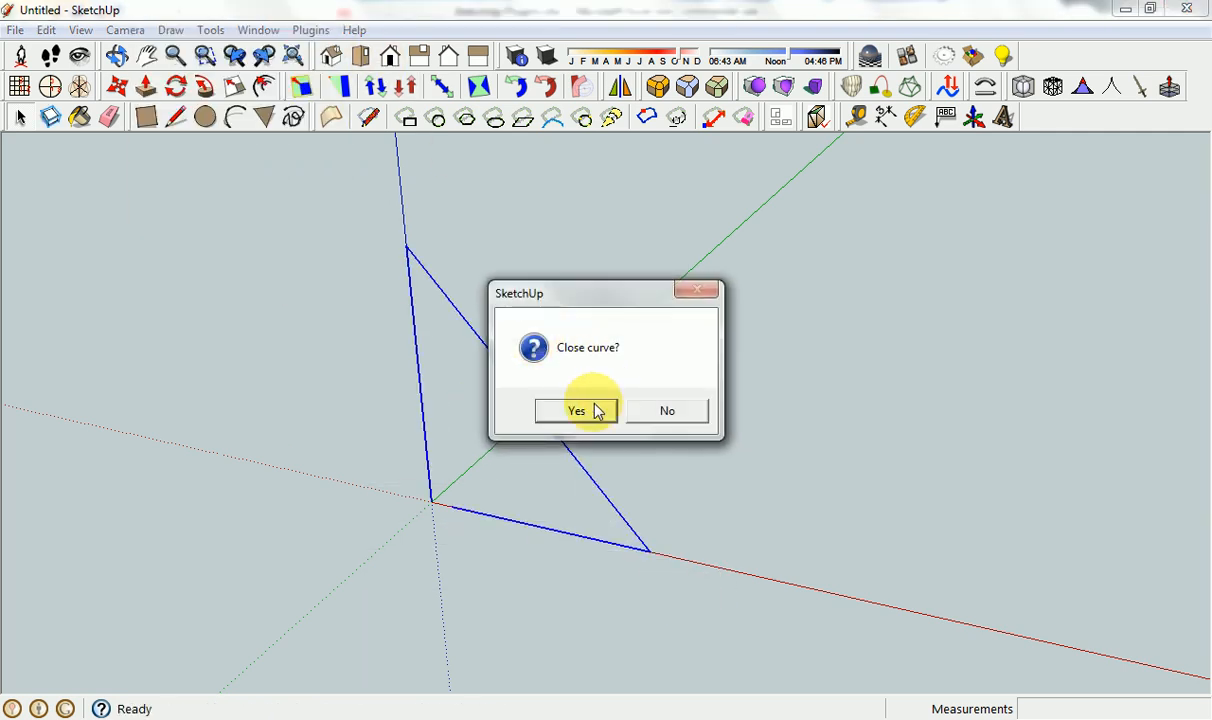
{"action": "left_click", "coordinate": [576, 411]}
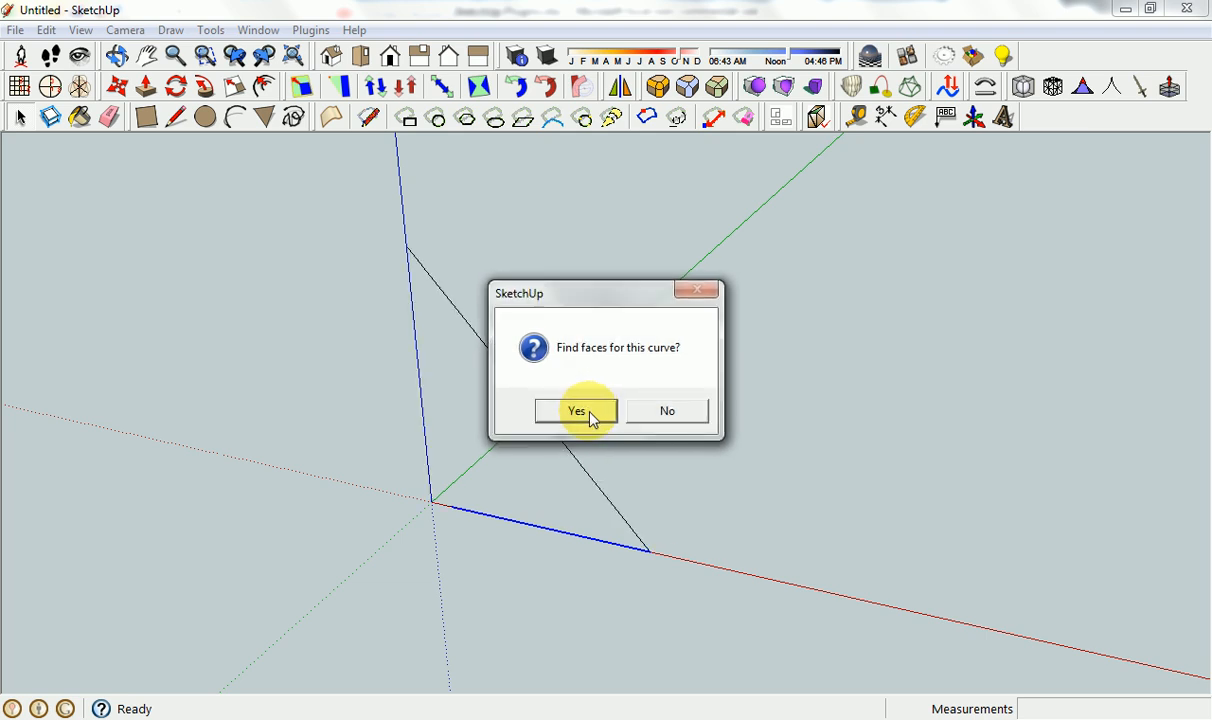
{"action": "left_click", "coordinate": [582, 412]}
{"action": "left_click", "coordinate": [530, 357]}
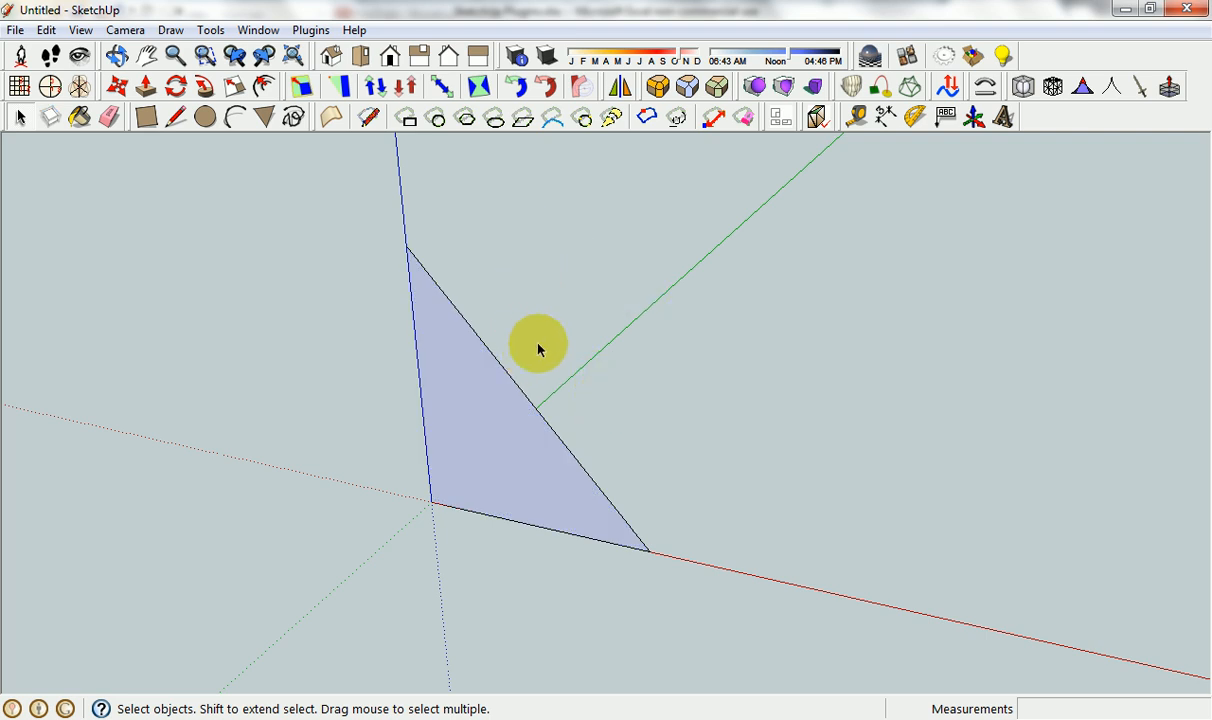
{"action": "double_click", "coordinate": [491, 358]}
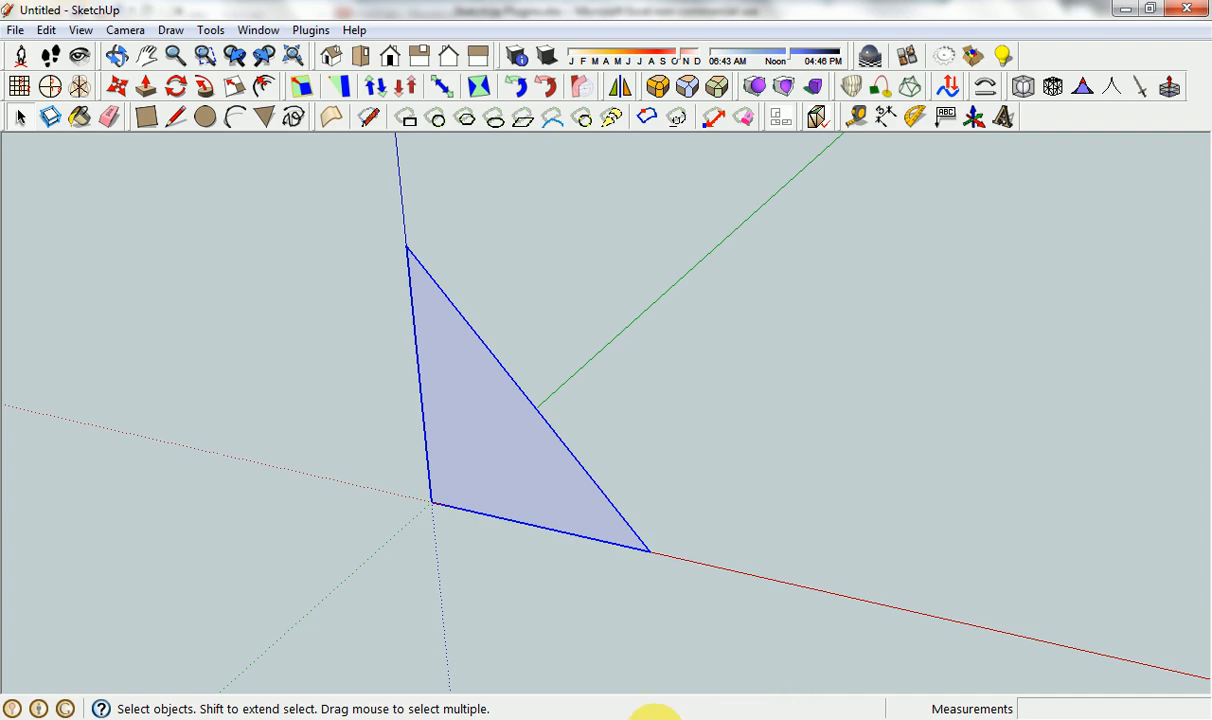
Switch to the Excel plugin list, go to the Involute Gears entry and its author cell, and return to SketchUp.
{"action": "left_click", "coordinate": [595, 716]}
{"action": "scroll", "coordinate": [459, 604], "scroll_direction": "down", "scroll_amount": 1}
{"action": "left_click", "coordinate": [140, 465]}
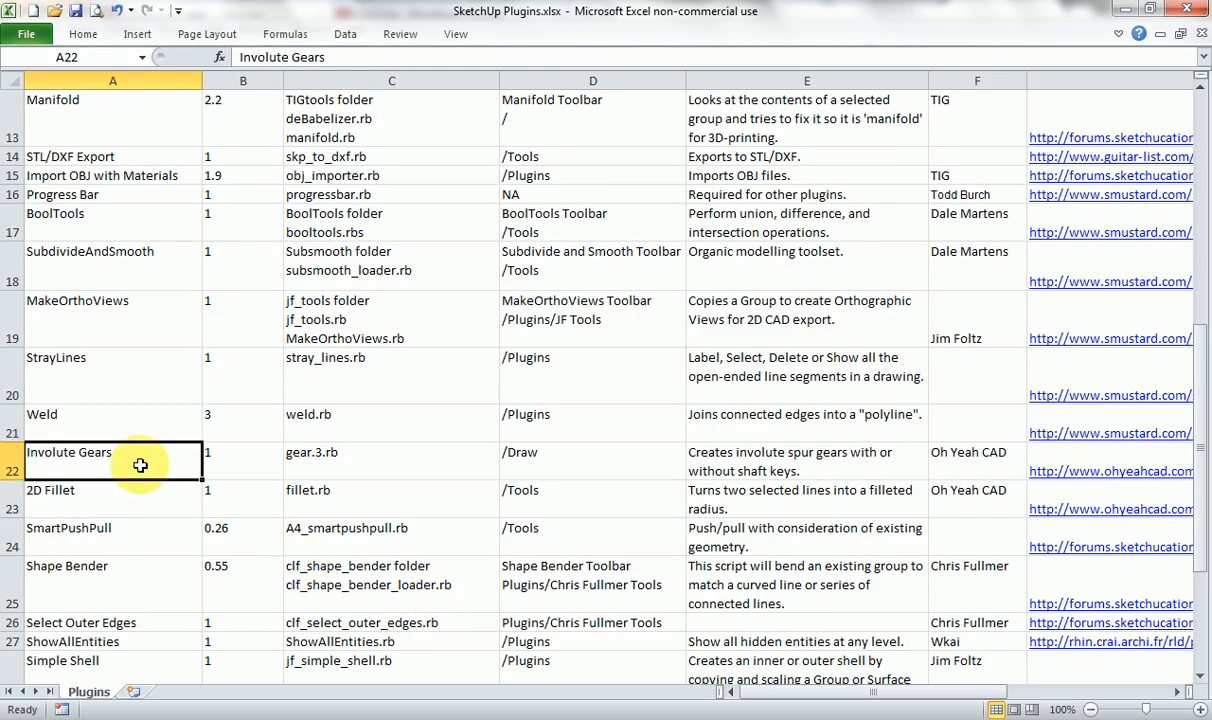
{"action": "left_click", "coordinate": [948, 462]}
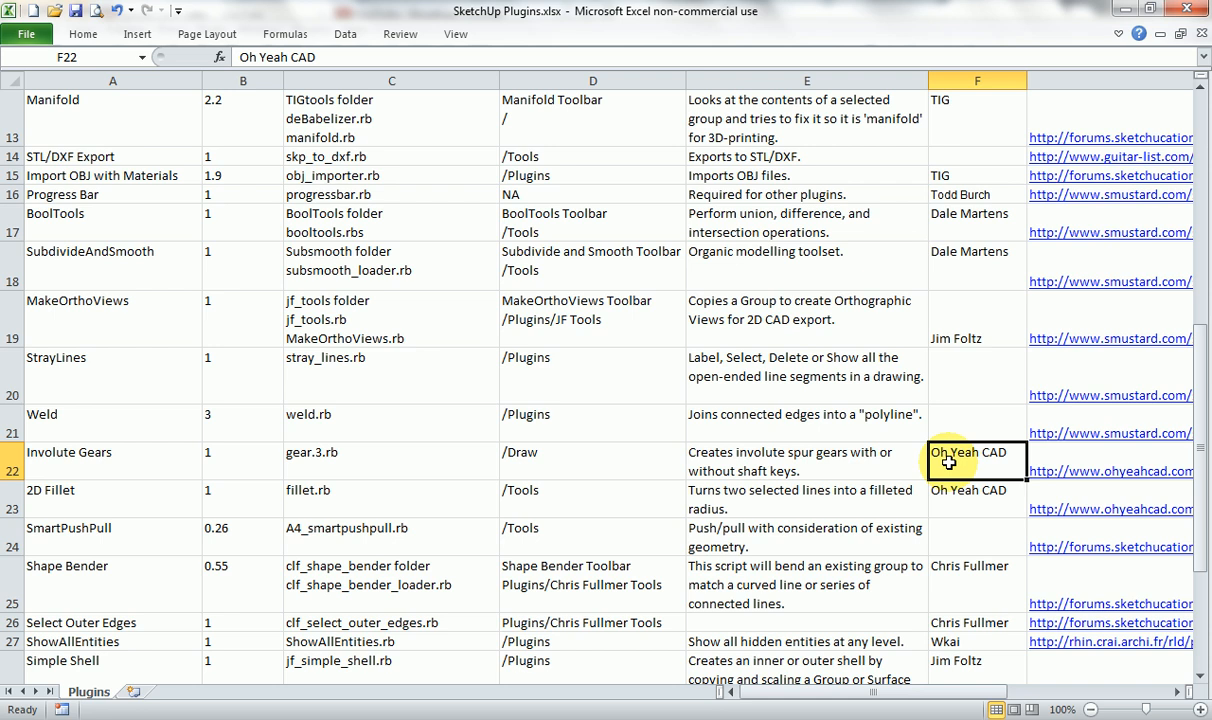
{"action": "left_click", "coordinate": [665, 716]}
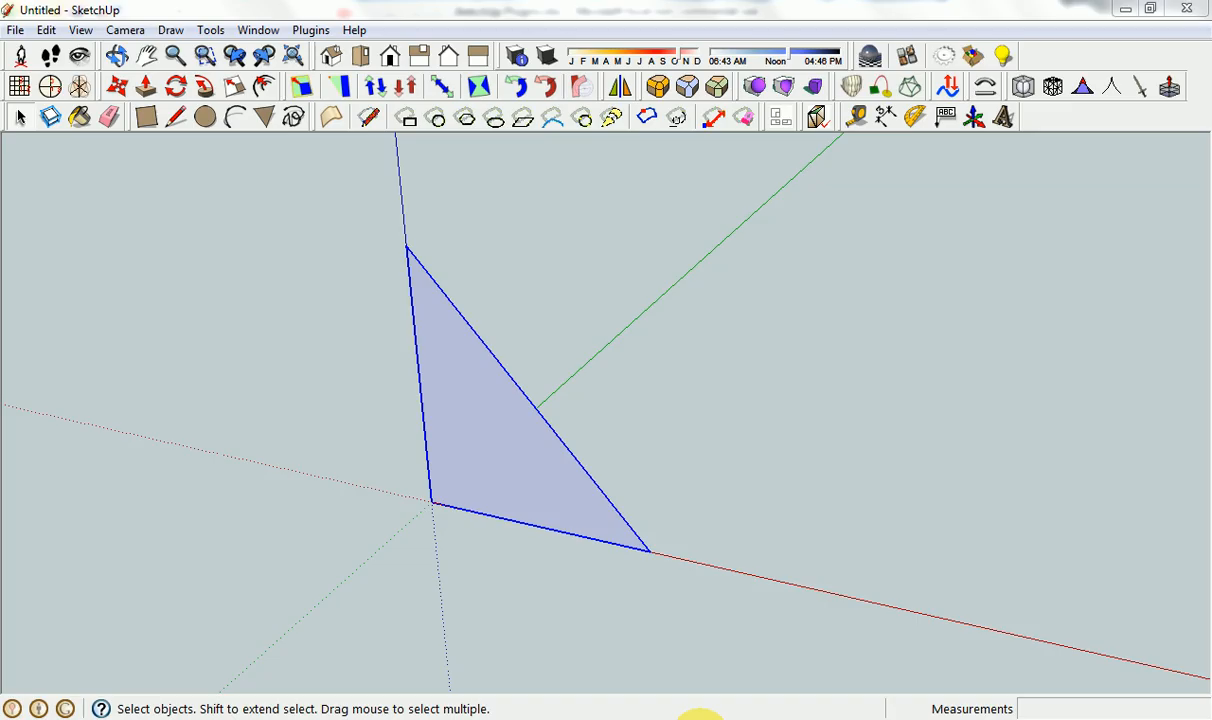
Delete the welded triangle and create an involute gear with 56 teeth, a pressure angle of 20.0 and a pitch radius of 254.0mm.
{"action": "left_click_drag", "start_coordinate": [346, 216], "coordinate": [740, 592]}
{"action": "key", "text": "Delete"}
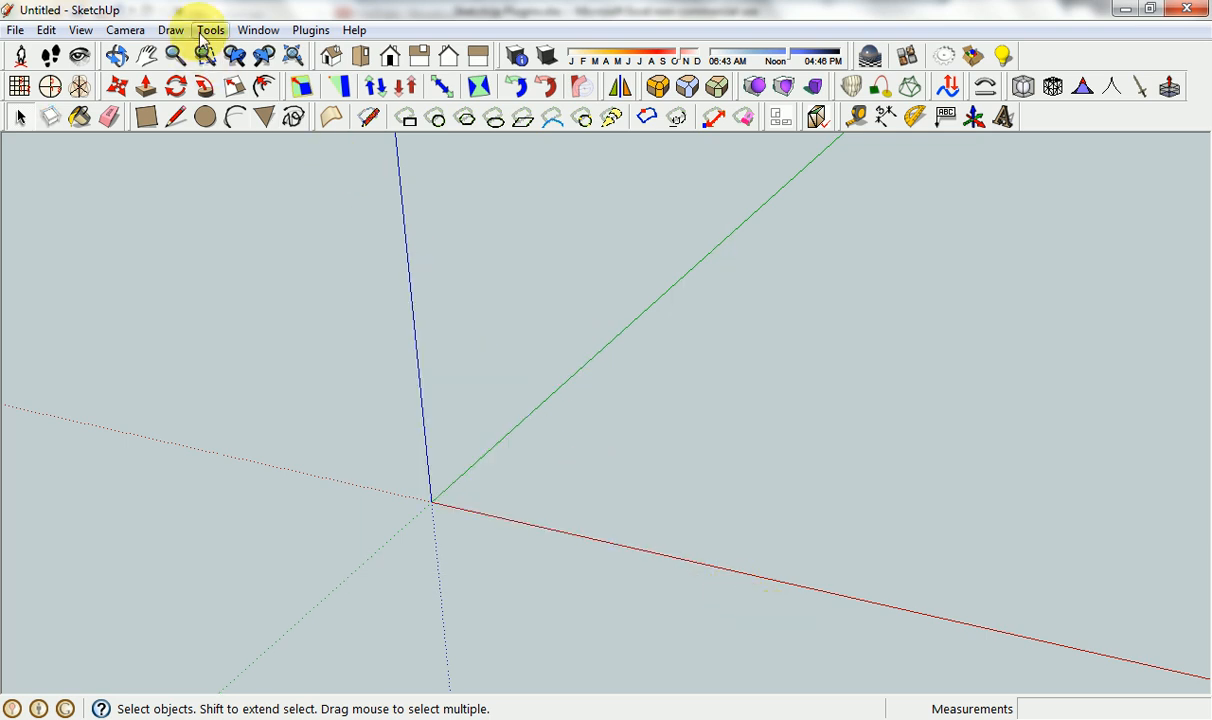
{"action": "left_click", "coordinate": [170, 30]}
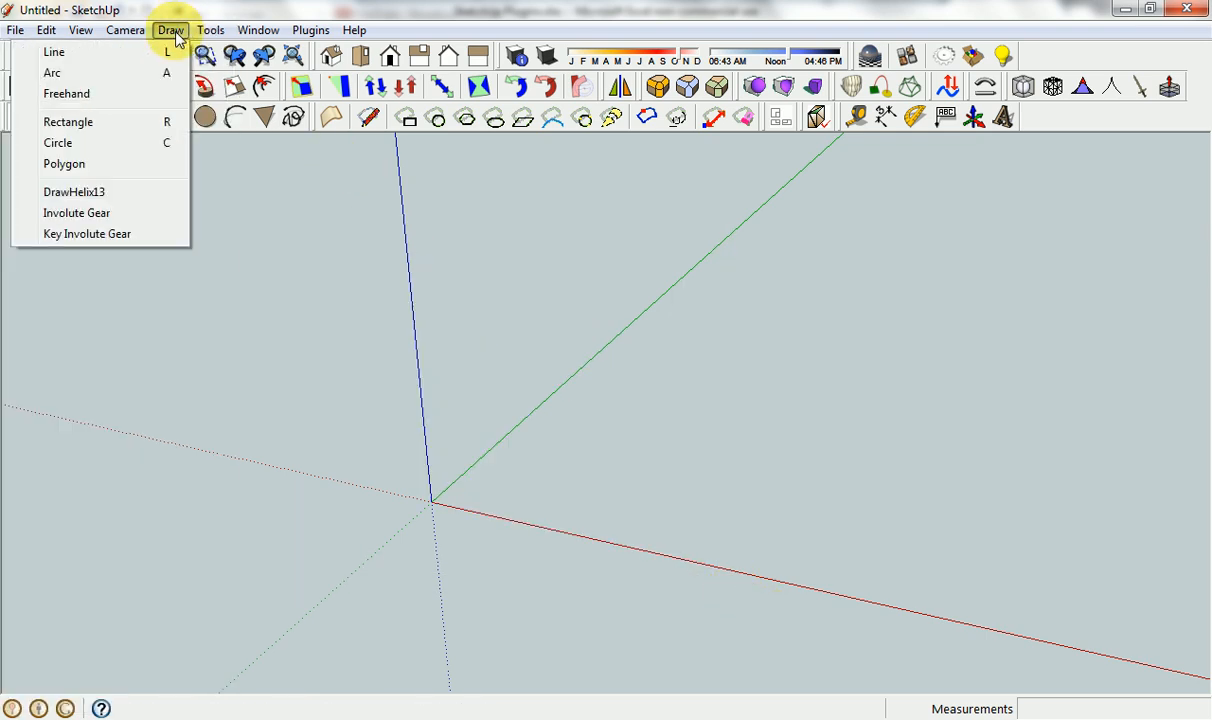
{"action": "left_click", "coordinate": [106, 216]}
{"action": "left_click", "coordinate": [639, 326]}
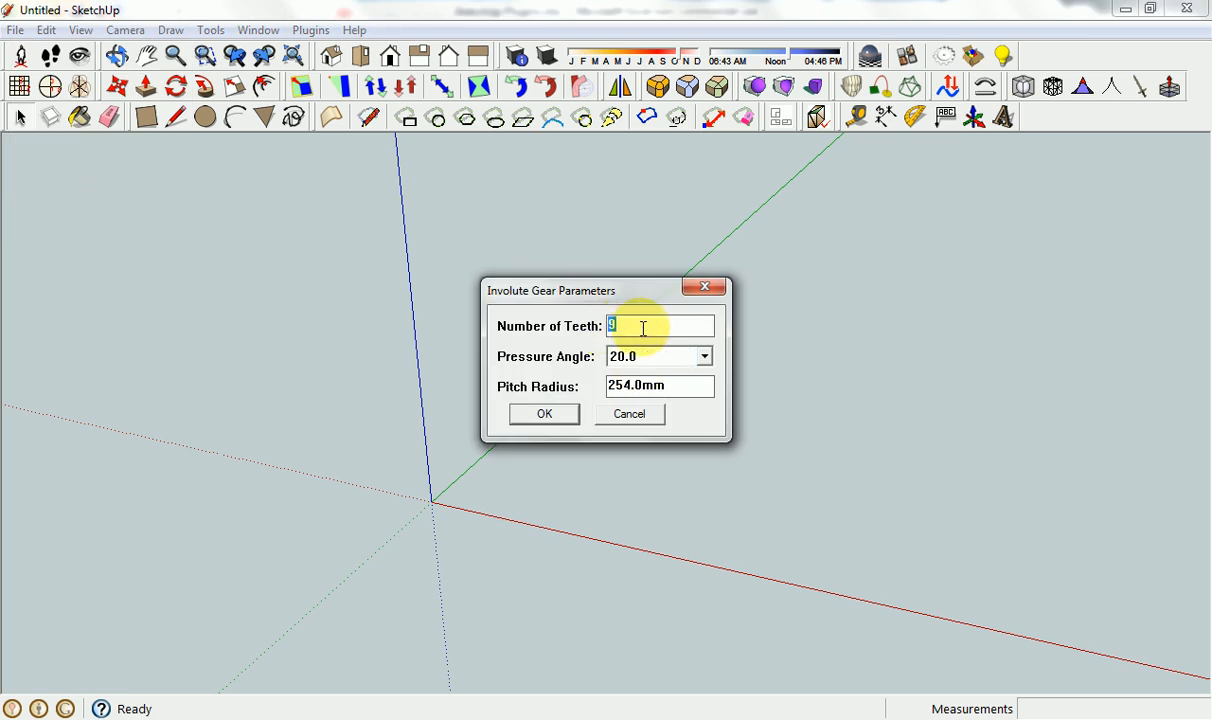
{"action": "left_click", "coordinate": [662, 385]}
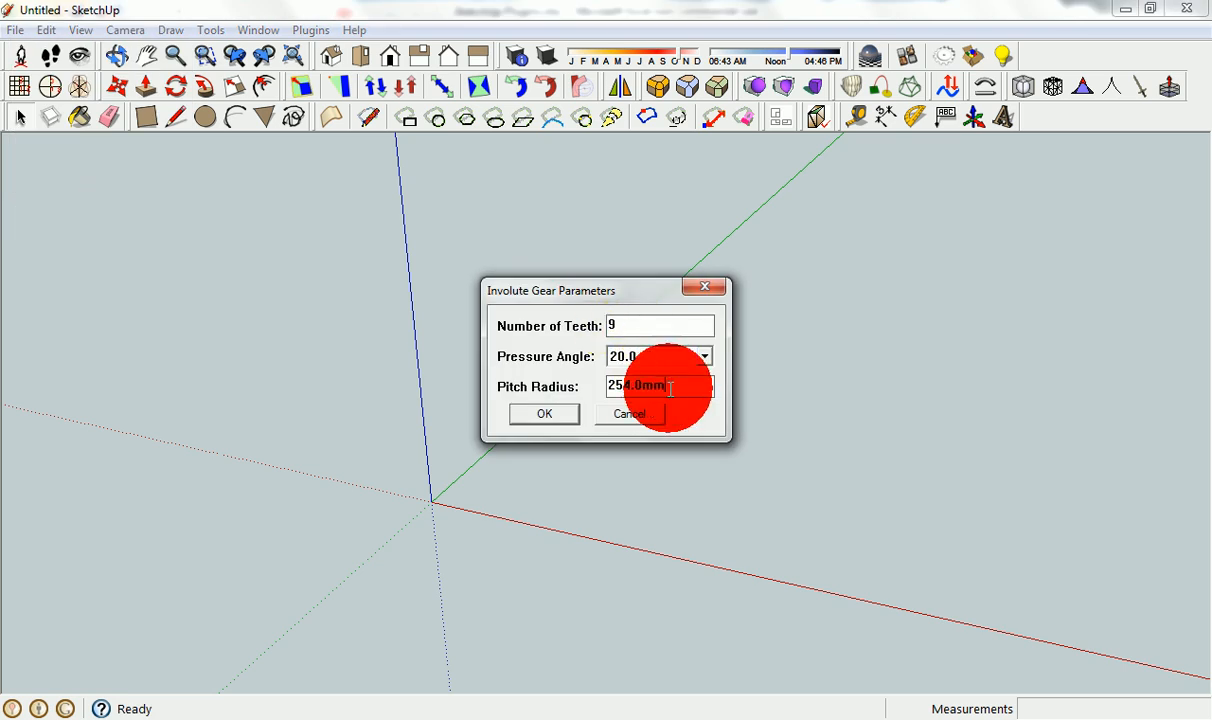
{"action": "left_click", "coordinate": [616, 326]}
{"action": "double_click", "coordinate": [614, 326]}
{"action": "type", "text": "5"}
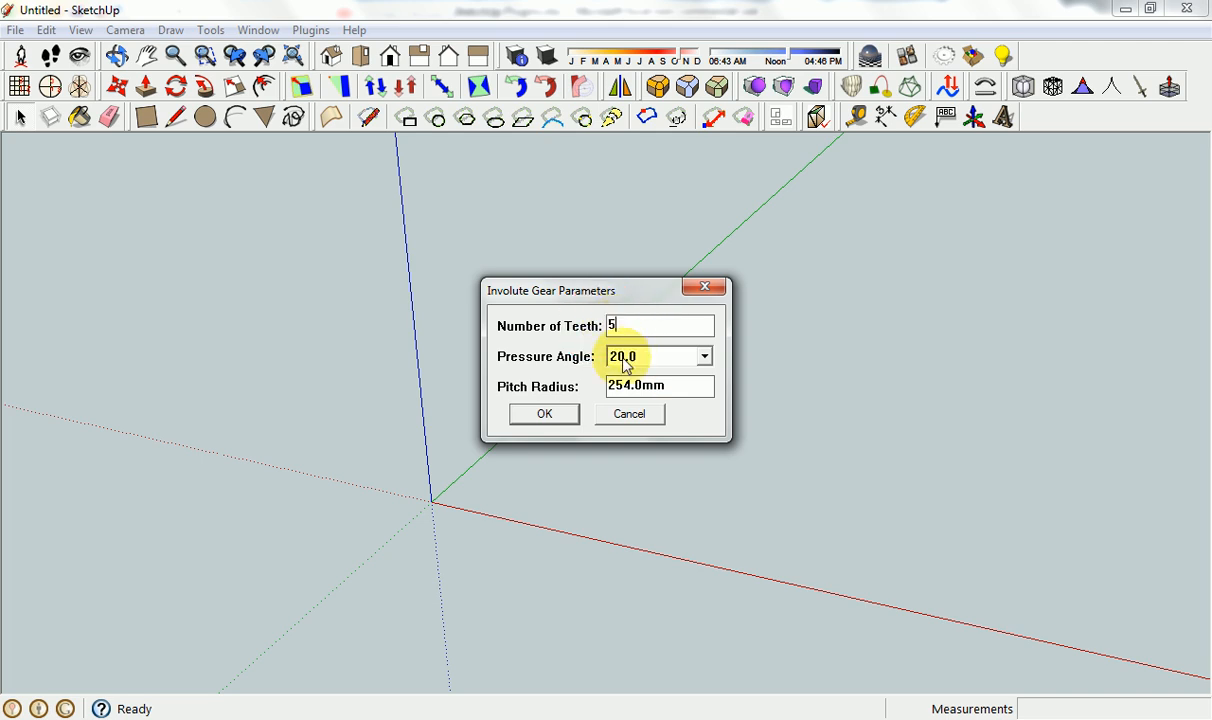
{"action": "type", "text": "6"}
{"action": "left_click", "coordinate": [548, 413]}
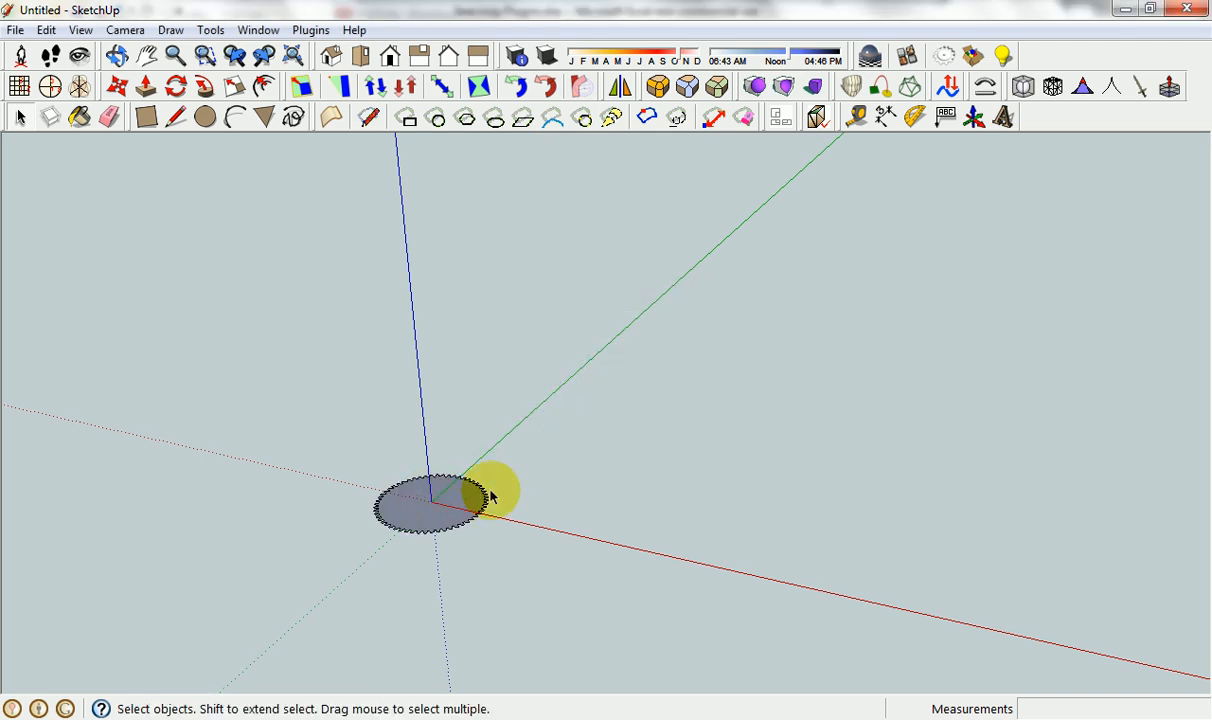
Open the gear group for editing, push/pull its face up about 71 mm, and close the group.
{"action": "scroll", "coordinate": [444, 512], "scroll_direction": "up", "scroll_amount": 6}
{"action": "left_click", "coordinate": [457, 460]}
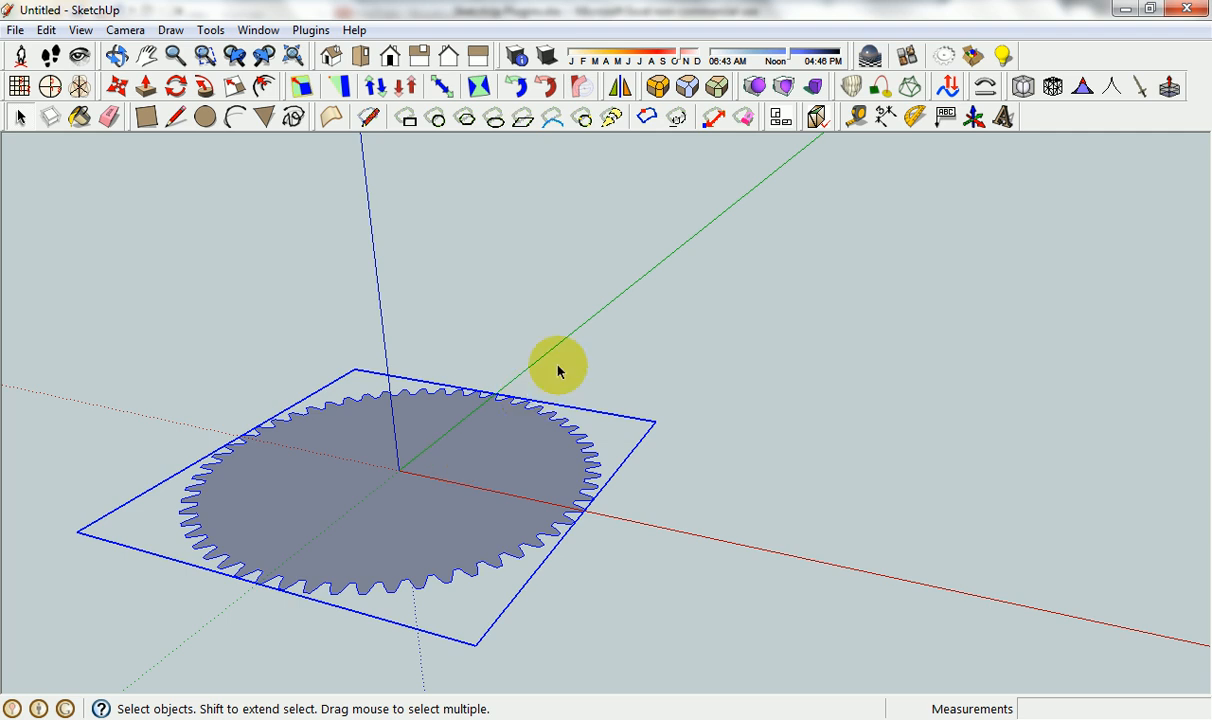
{"action": "double_click", "coordinate": [460, 464]}
{"action": "key", "text": "p"}
{"action": "left_click", "coordinate": [482, 470]}
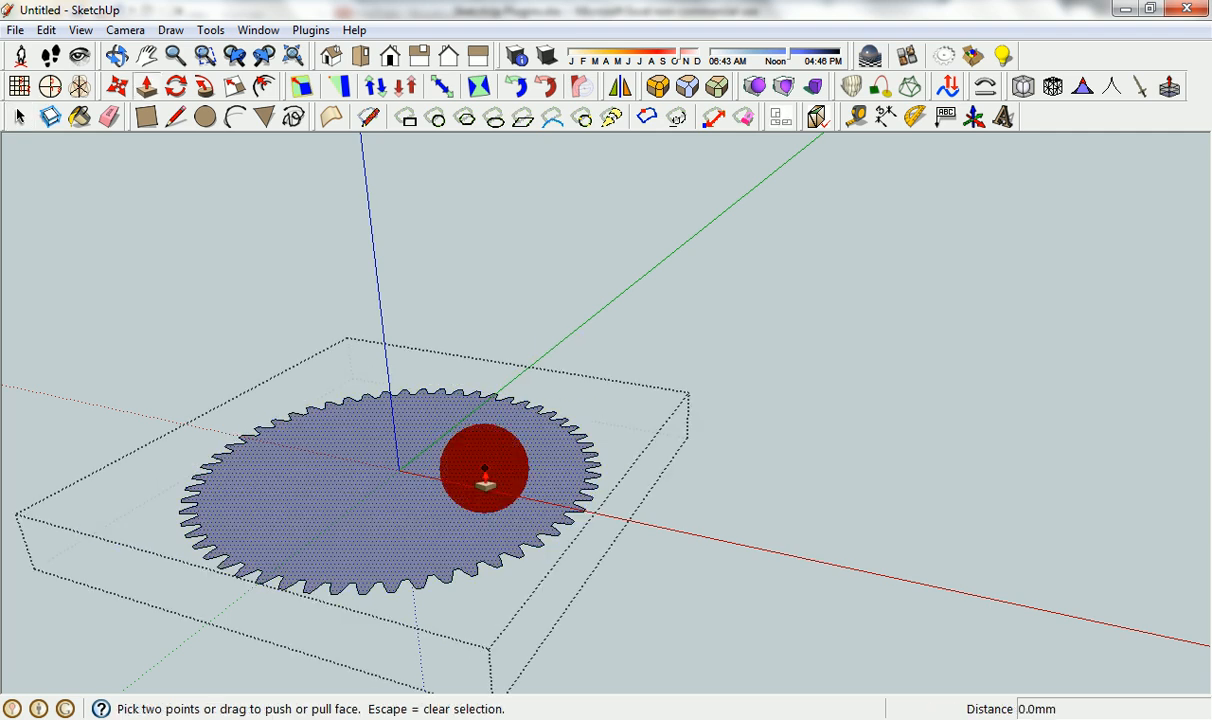
{"action": "left_click", "coordinate": [528, 428]}
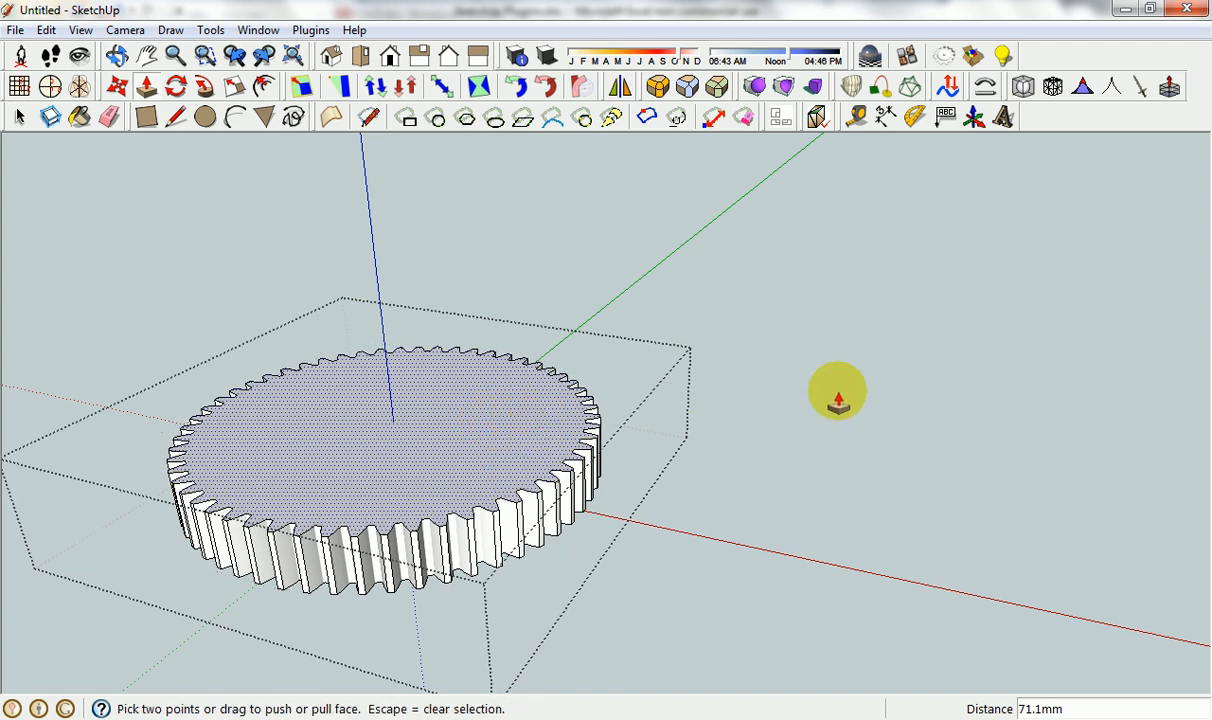
{"action": "key", "text": "space"}
{"action": "left_click", "coordinate": [788, 395]}
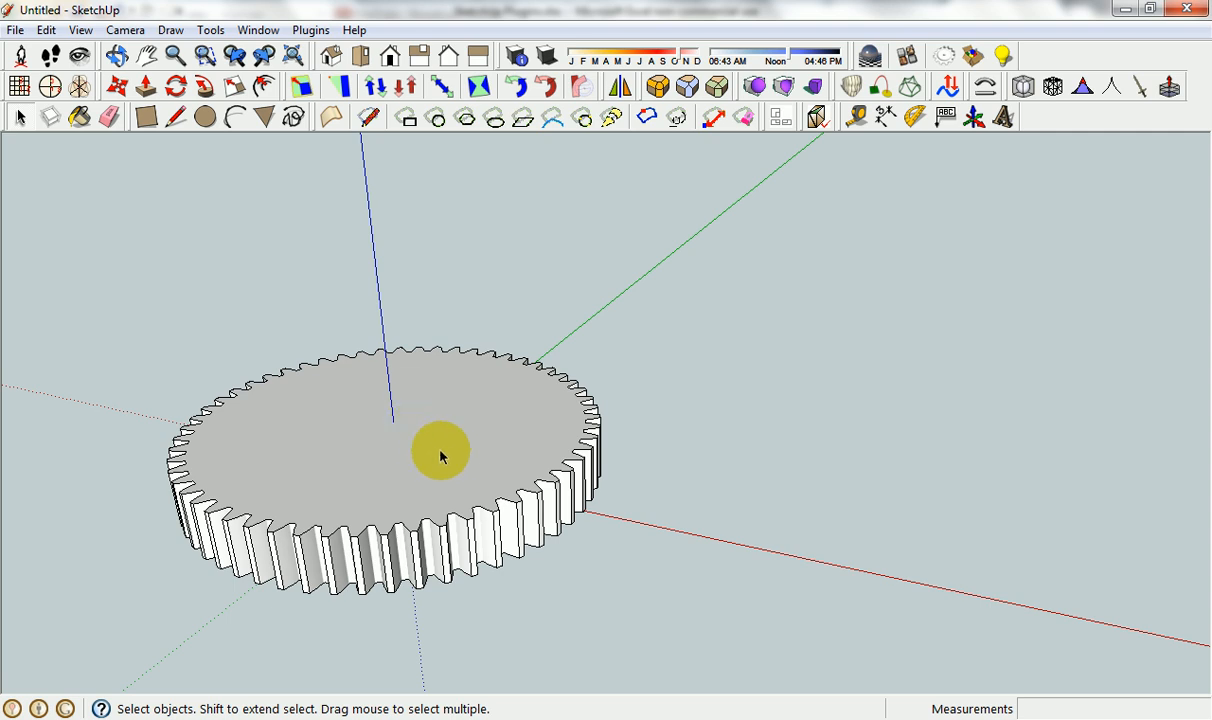
Switch to the Excel plugin list, go to the 2D Fillet entry, and return to SketchUp.
{"action": "scroll", "coordinate": [720, 522], "scroll_direction": "down", "scroll_amount": 3}
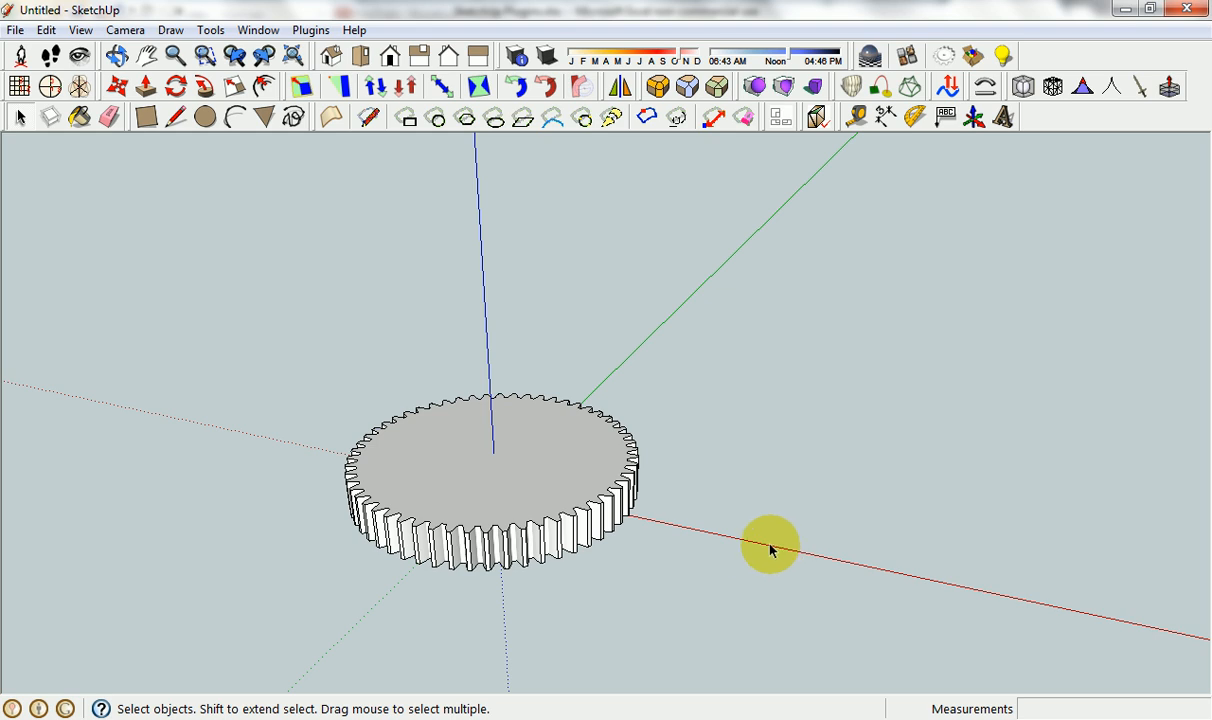
{"action": "scroll", "coordinate": [770, 548], "scroll_direction": "down", "scroll_amount": 2}
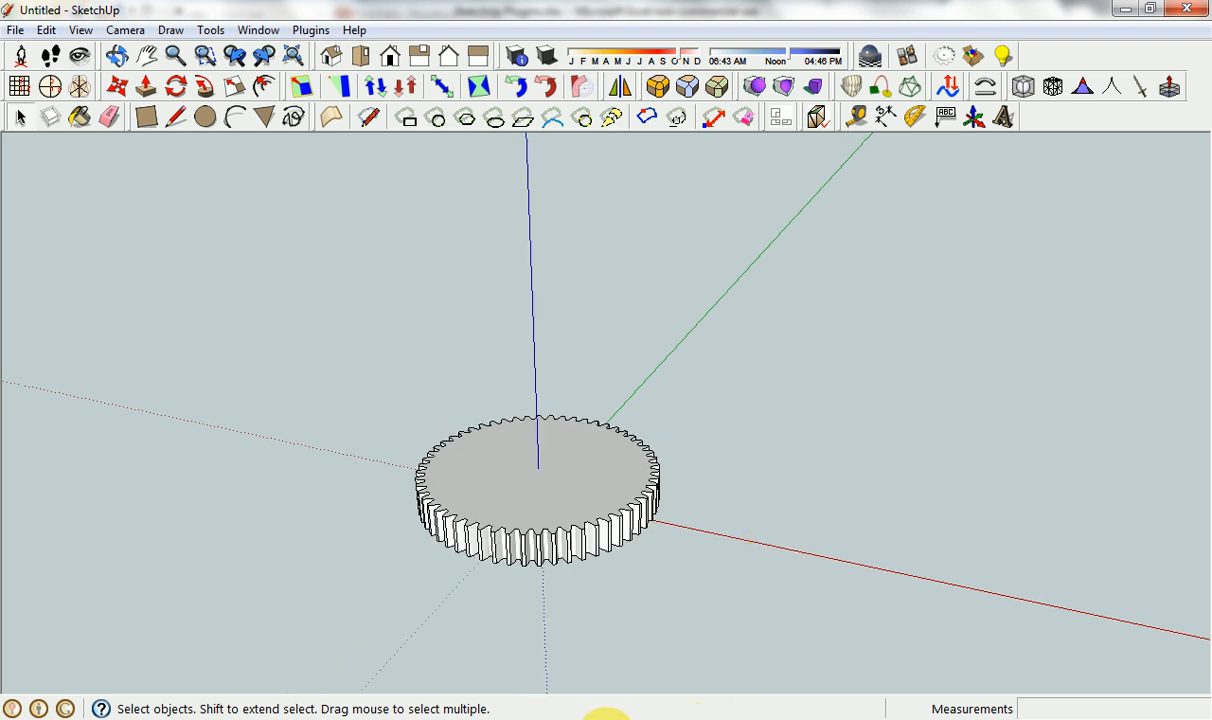
{"action": "left_click", "coordinate": [606, 719]}
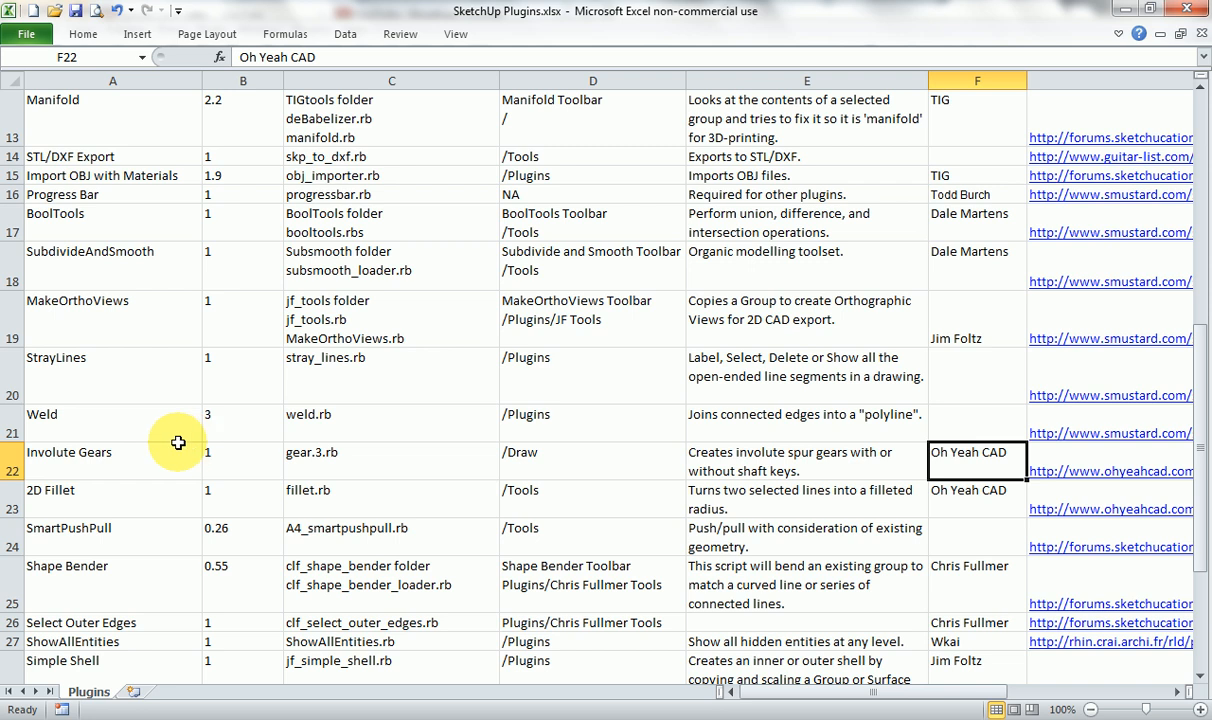
{"action": "left_click", "coordinate": [130, 493]}
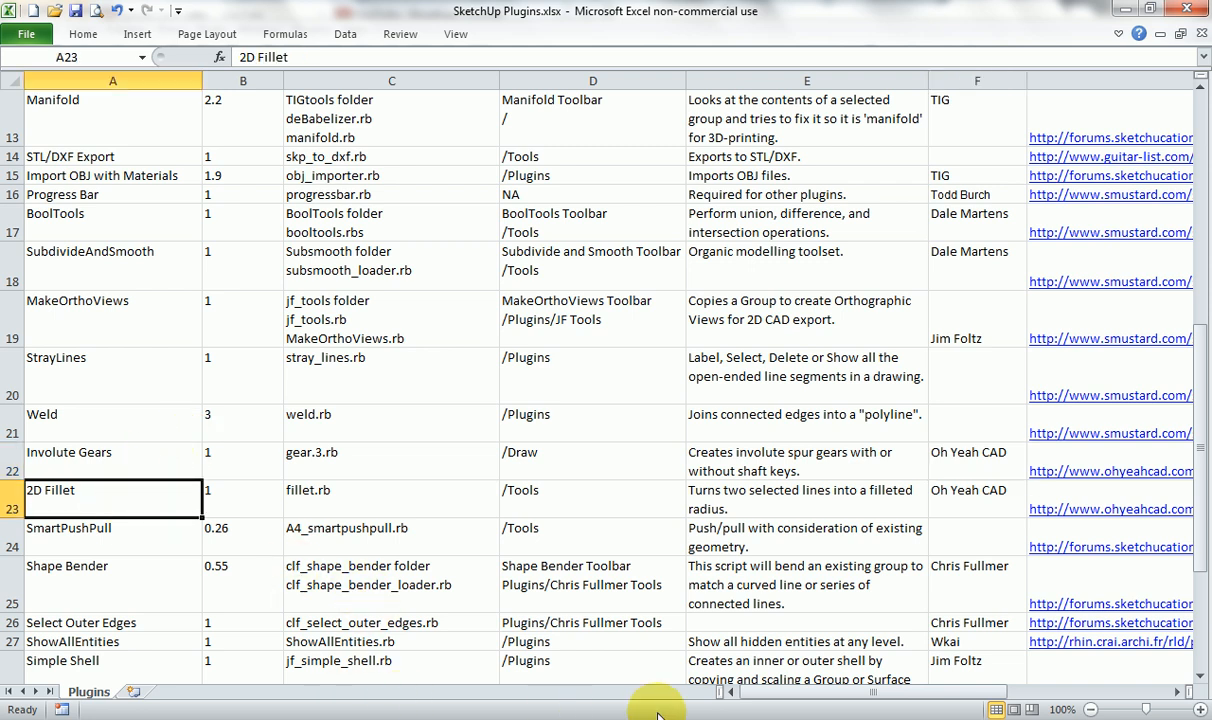
{"action": "left_click", "coordinate": [702, 717]}
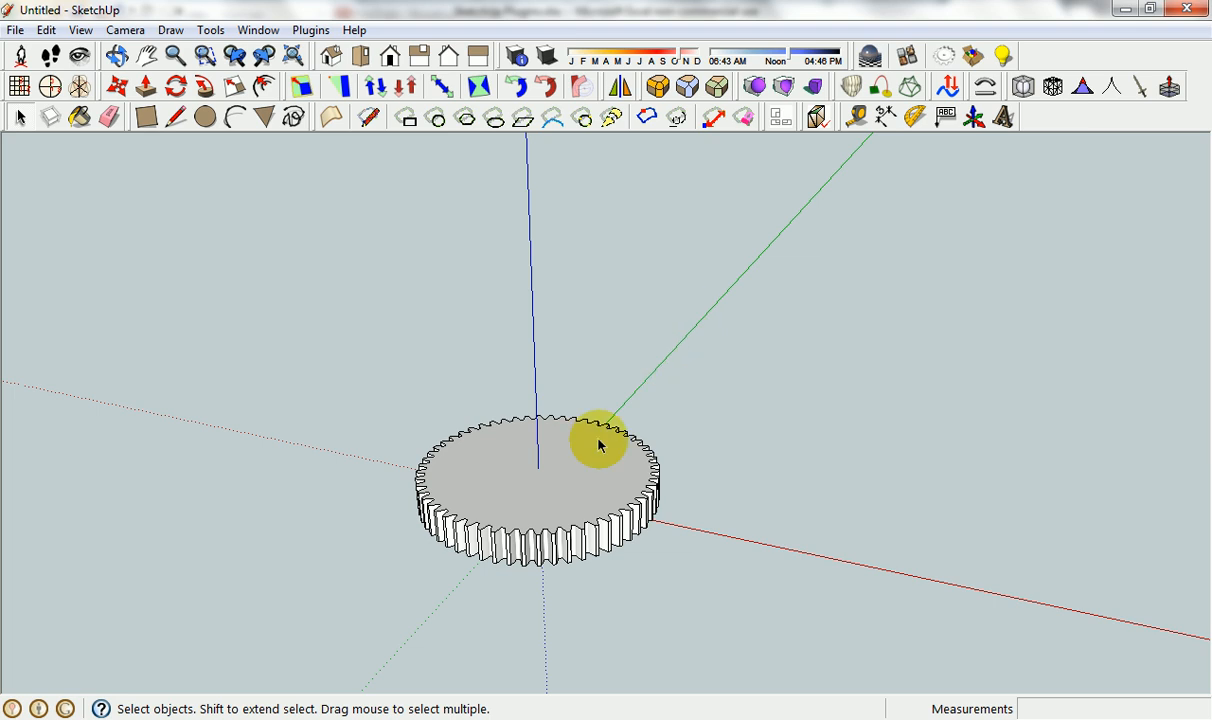
Draw a triangle of lines over the gear's top face, with a closing side about 177 mm long, and delete the triangle's face.
{"action": "scroll", "coordinate": [585, 450], "scroll_direction": "up", "scroll_amount": 3}
{"action": "key", "text": "l"}
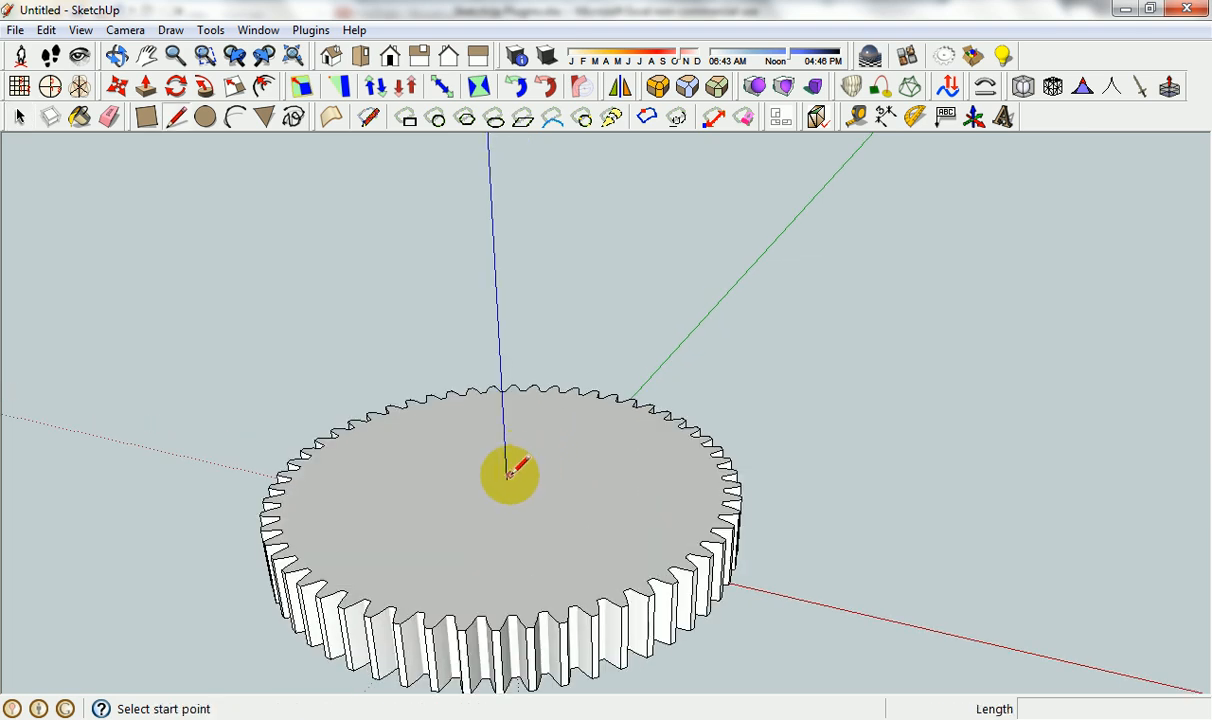
{"action": "left_click", "coordinate": [481, 486]}
{"action": "left_click", "coordinate": [561, 436]}
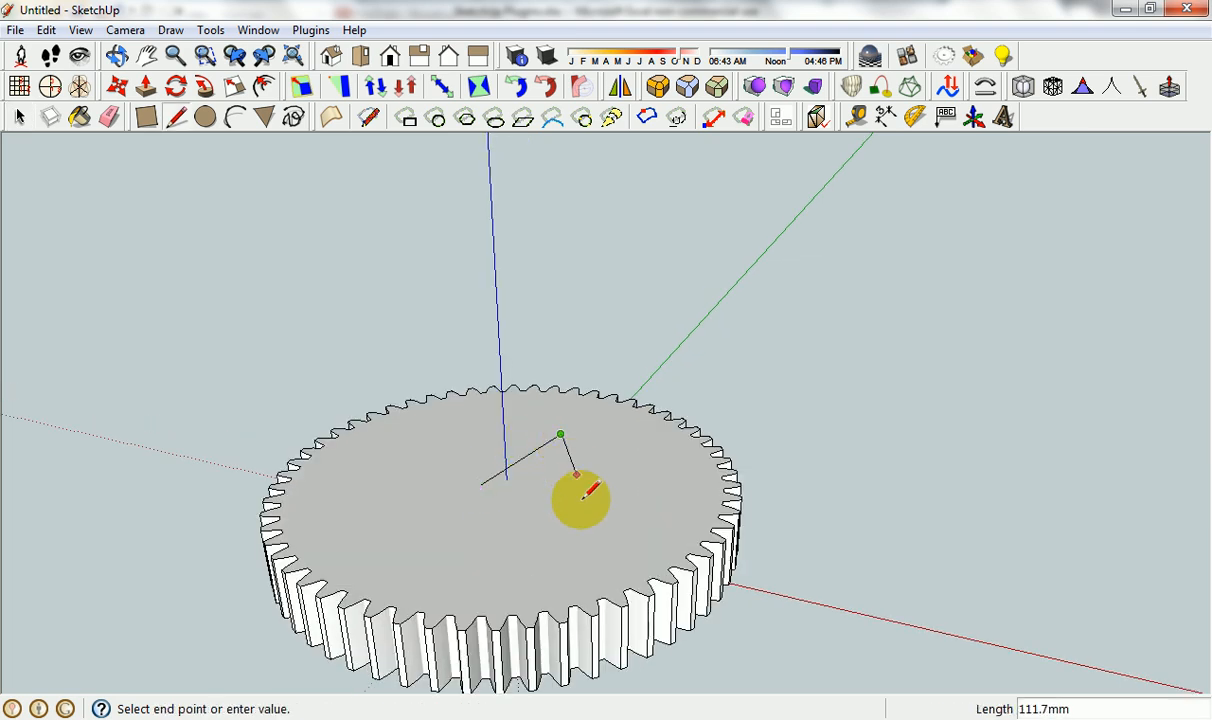
{"action": "left_click", "coordinate": [581, 553]}
{"action": "left_click", "coordinate": [482, 487]}
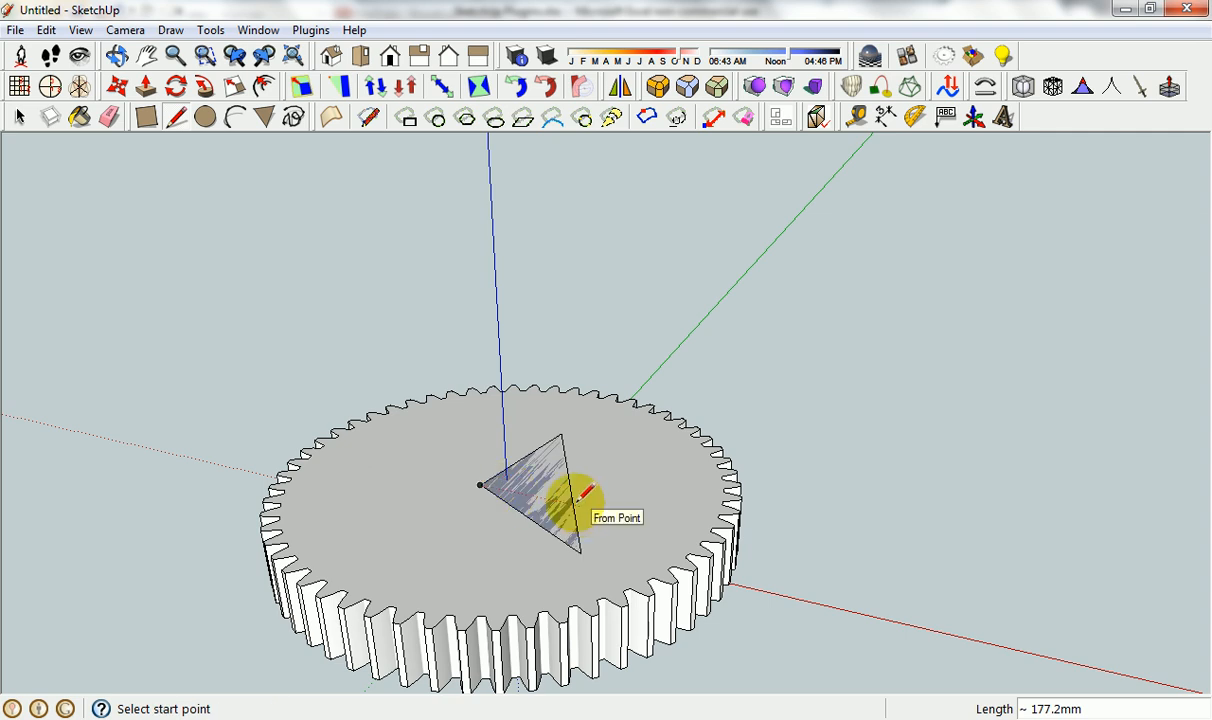
{"action": "key", "text": "space"}
{"action": "key", "text": "Delete"}
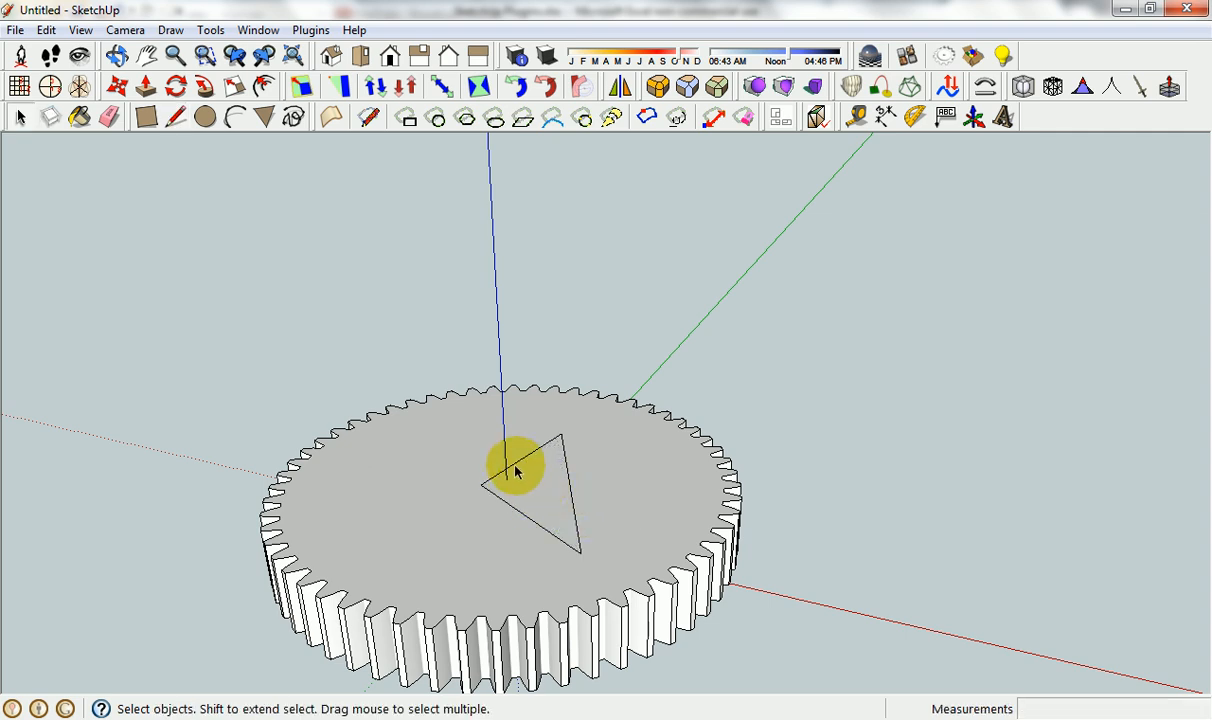
Apply Fillet to the two triangle edges that meet at the corner beside the blue axis and inspect that corner up close.
{"action": "left_click", "coordinate": [506, 502], "text": "shift"}
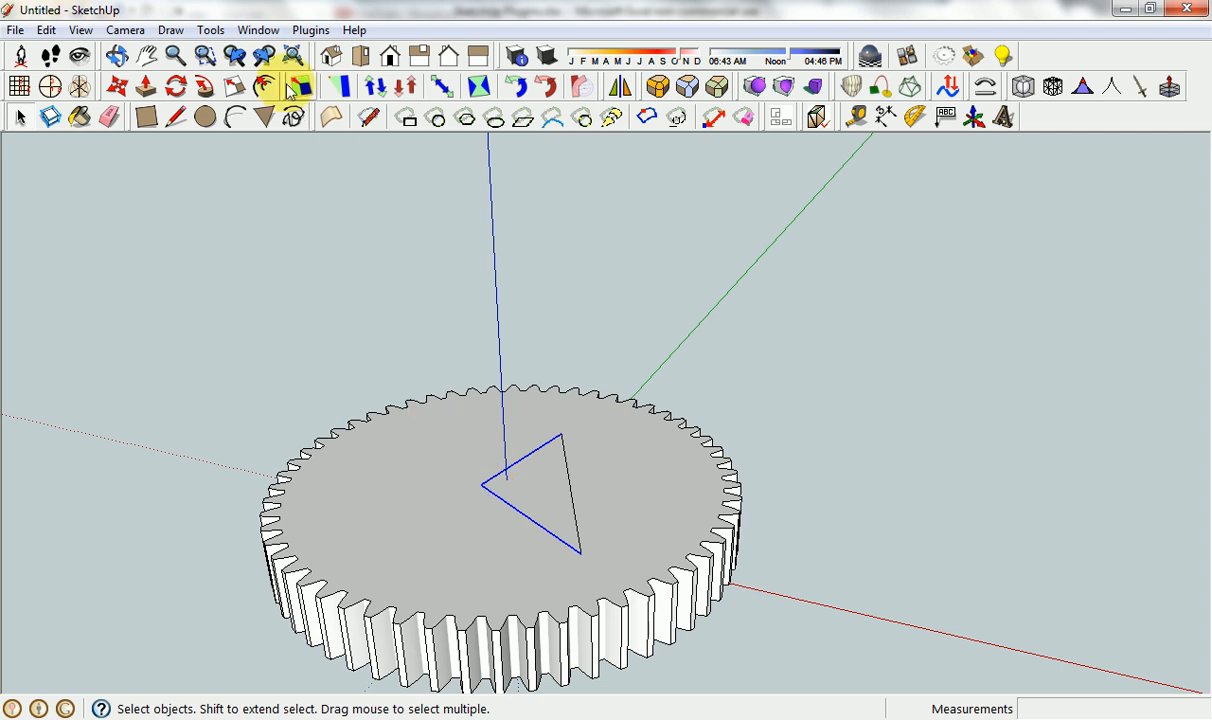
{"action": "left_click", "coordinate": [211, 31]}
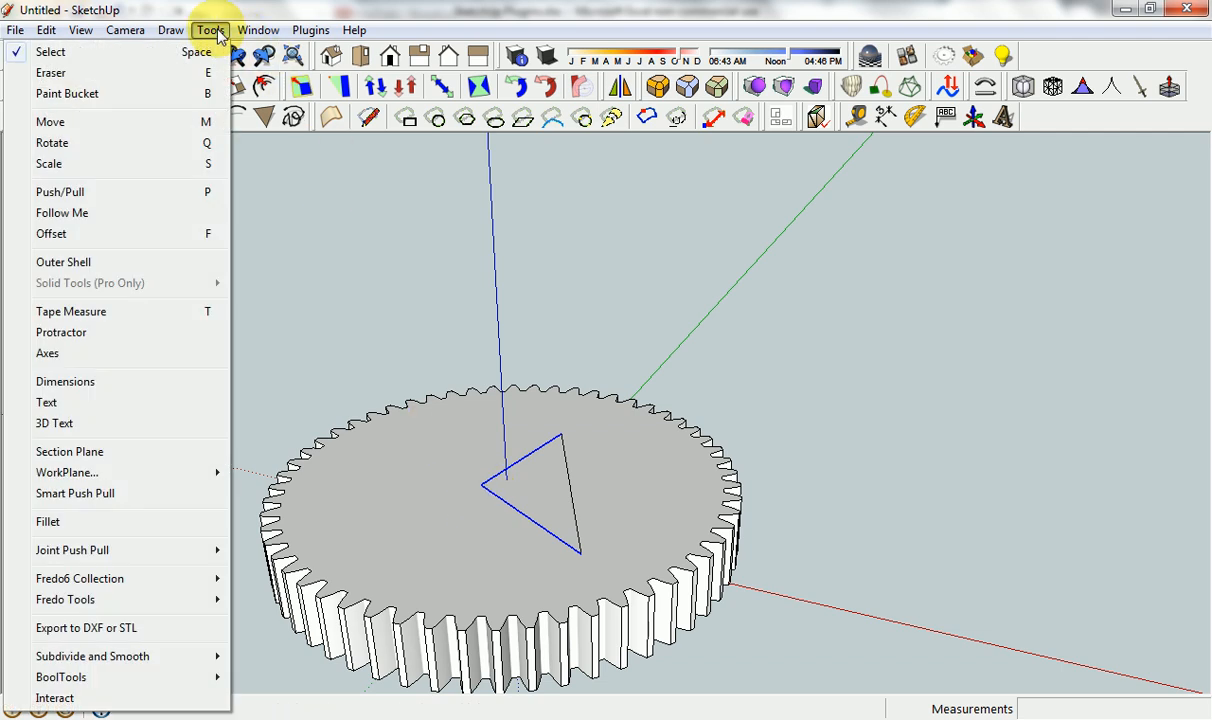
{"action": "left_click", "coordinate": [155, 521]}
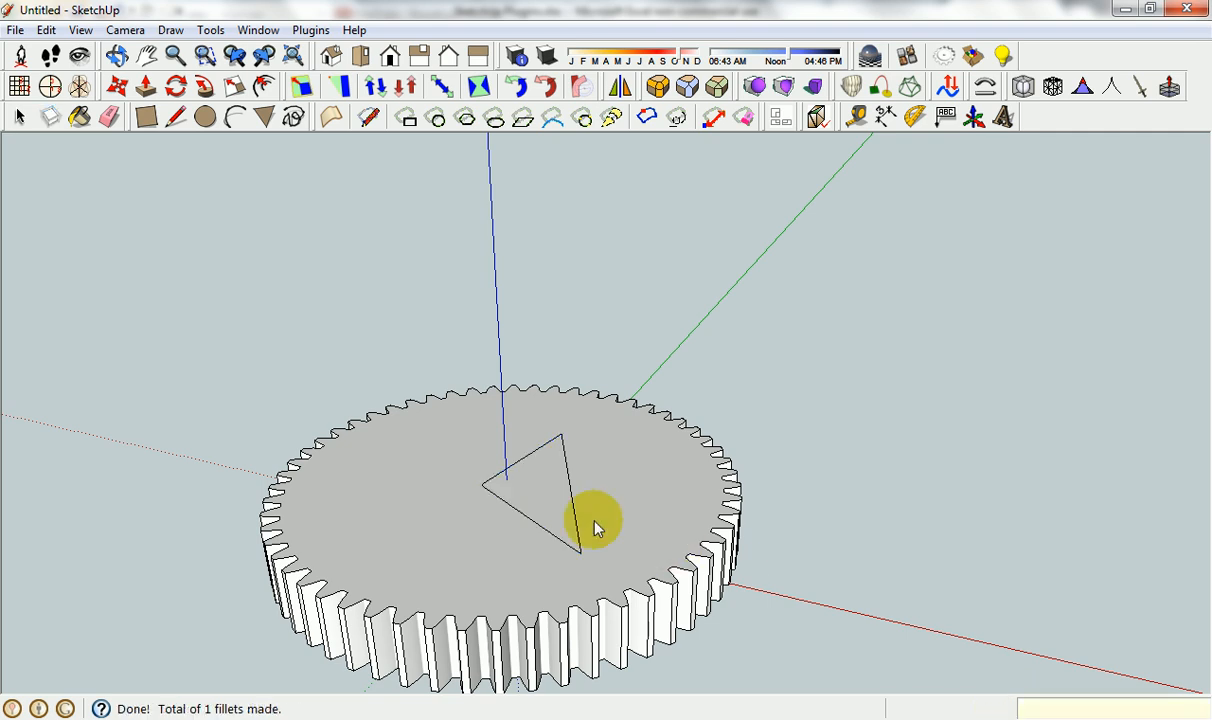
{"action": "scroll", "coordinate": [480, 492], "scroll_direction": "up", "scroll_amount": 10}
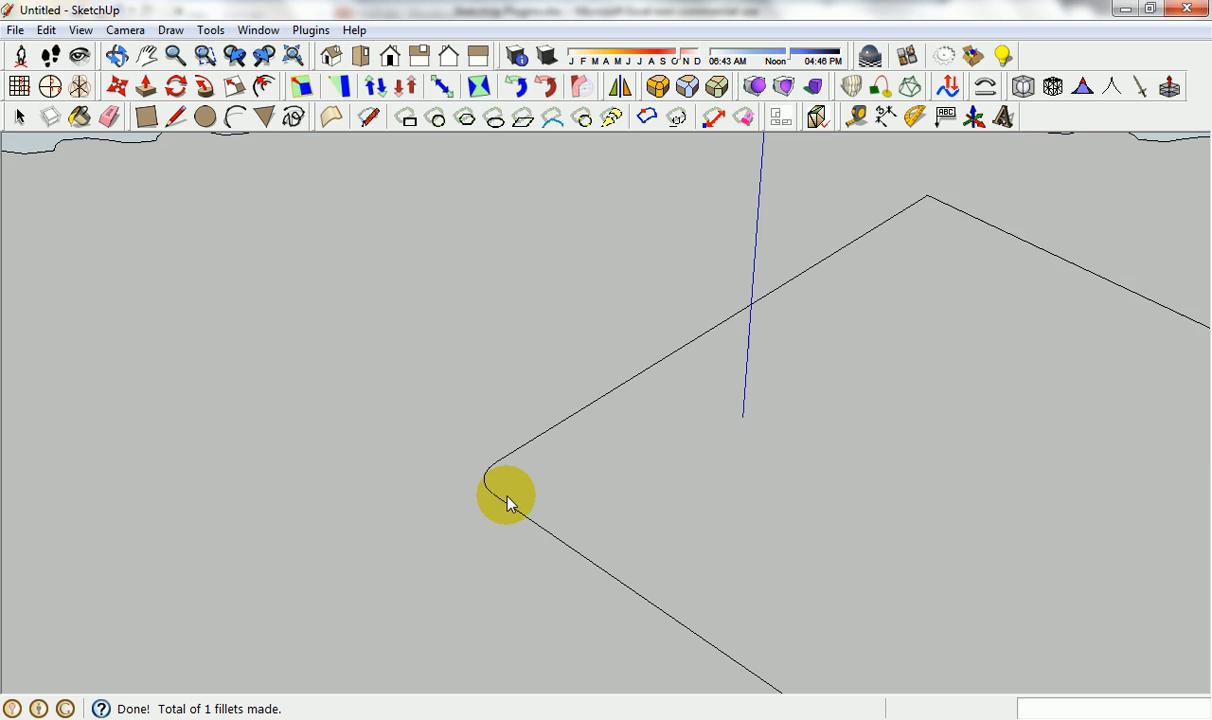
{"action": "scroll", "coordinate": [506, 497], "scroll_direction": "up", "scroll_amount": 4}
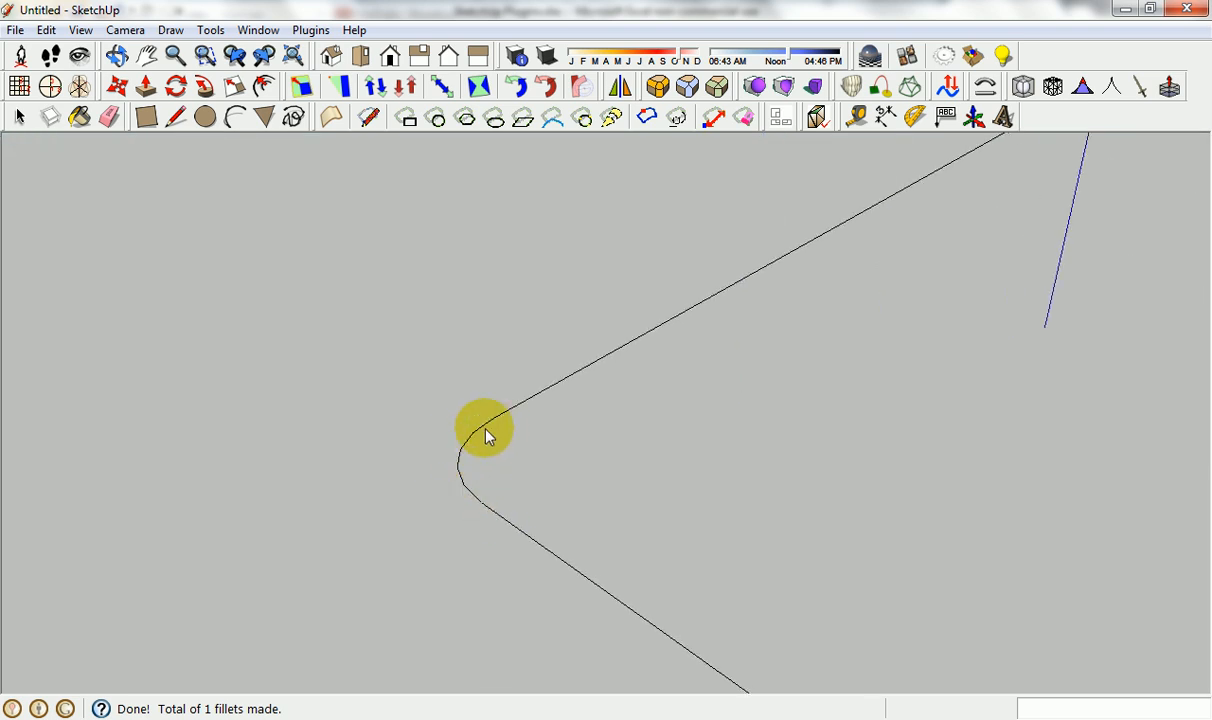
{"action": "scroll", "coordinate": [545, 533], "scroll_direction": "down", "scroll_amount": 15}
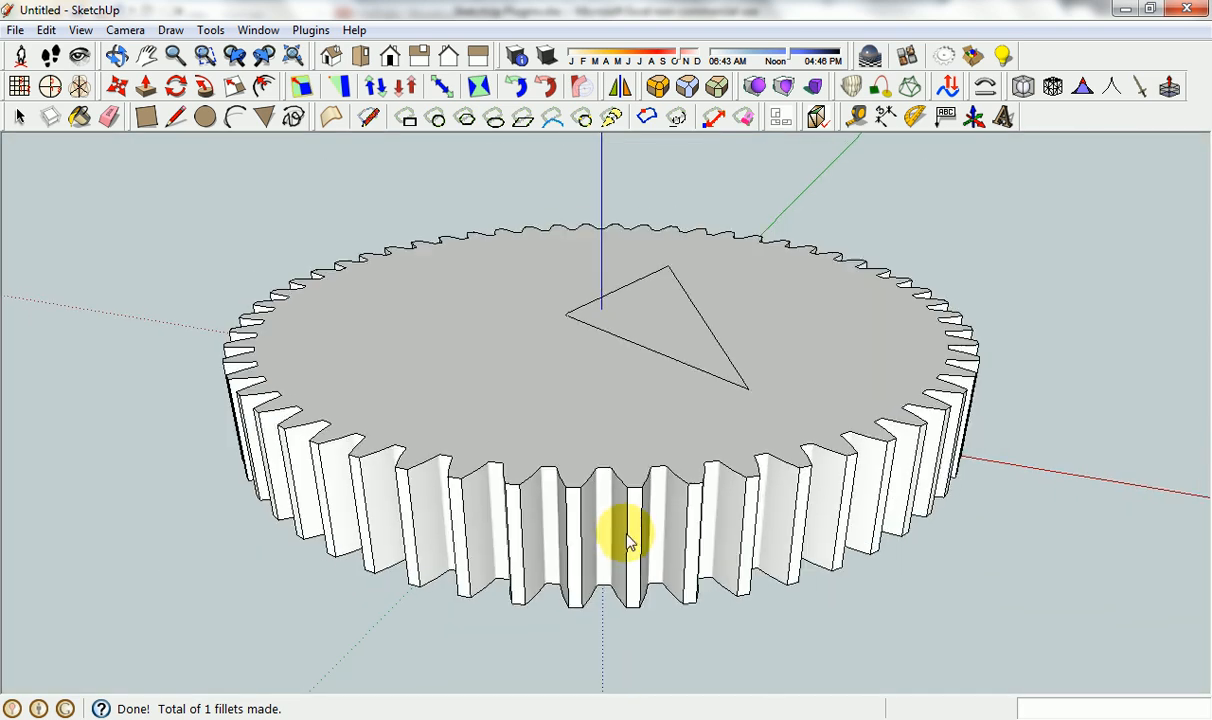
{"action": "scroll", "coordinate": [628, 540], "scroll_direction": "down", "scroll_amount": 2}
Switch to the Excel plugin list, go to the SmartPushPull entry, and return to SketchUp.
{"action": "left_click", "coordinate": [609, 718]}
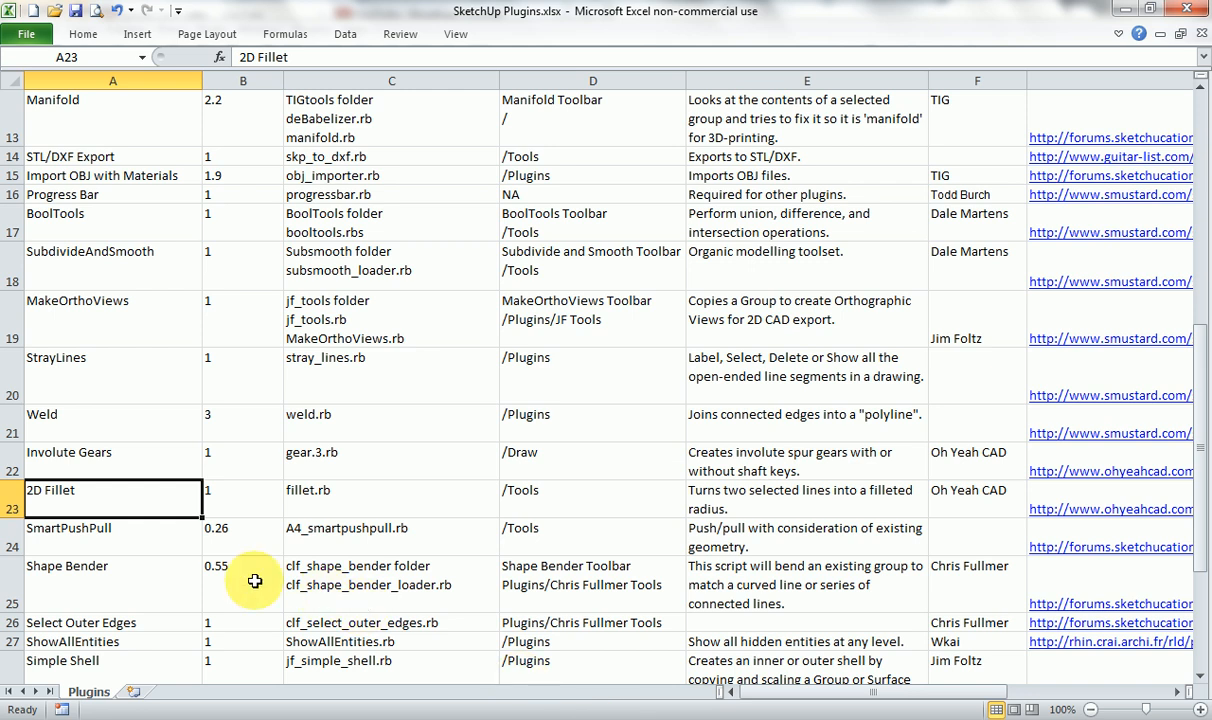
{"action": "left_click", "coordinate": [166, 542]}
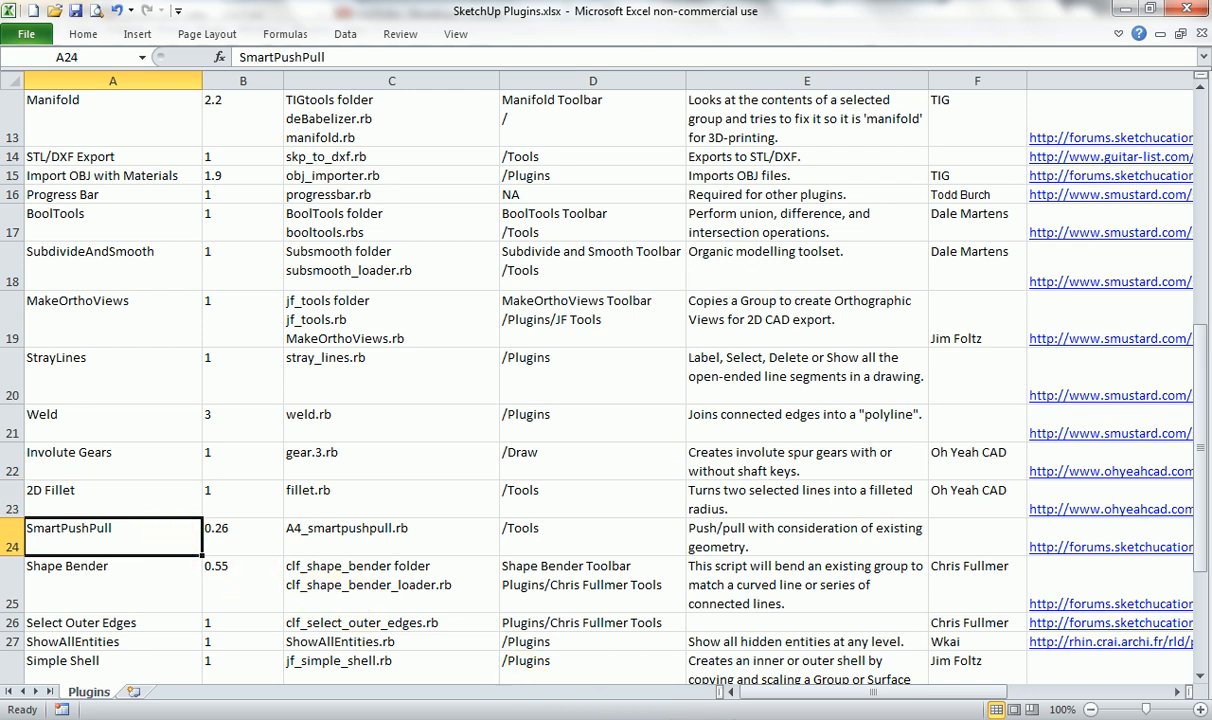
{"action": "left_click", "coordinate": [790, 716]}
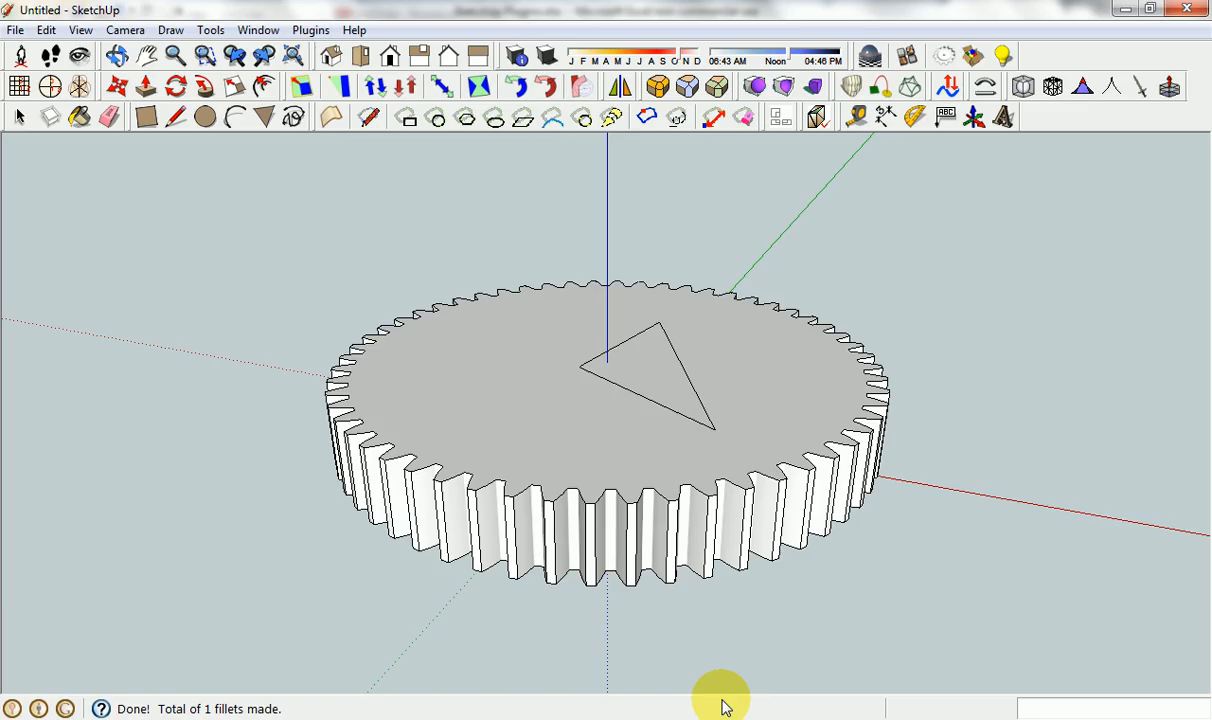
Start a new model, discarding the changes to the gear model.
{"action": "left_click", "coordinate": [16, 30]}
{"action": "left_click", "coordinate": [40, 47]}
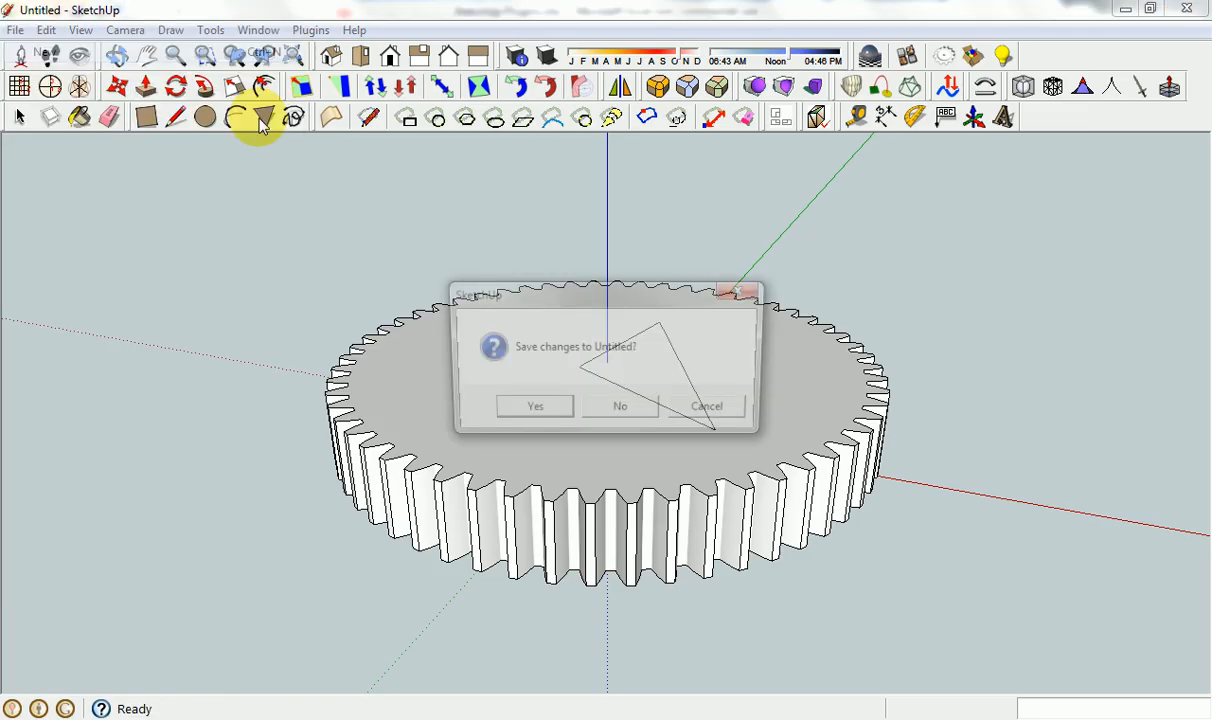
{"action": "left_click", "coordinate": [619, 404]}
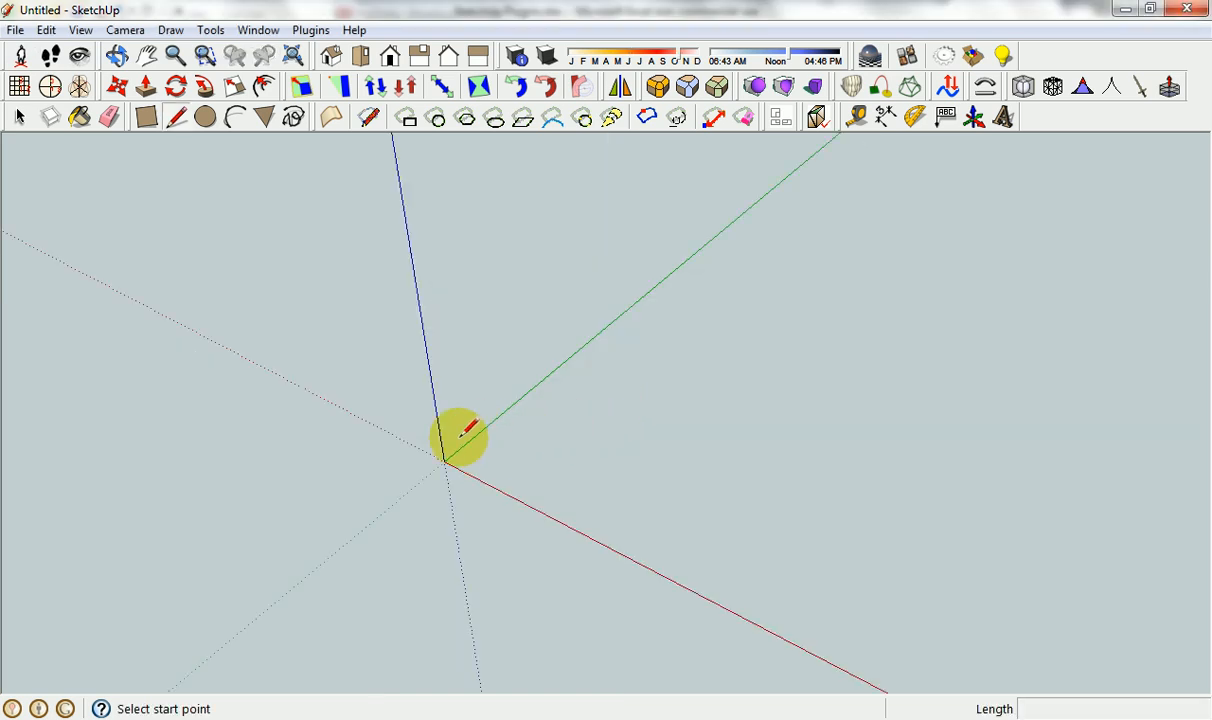
Draw a rectangle about 1386 by 1569 mm from the origin and push/pull it up about 1318 mm into a box.
{"action": "left_click", "coordinate": [148, 119]}
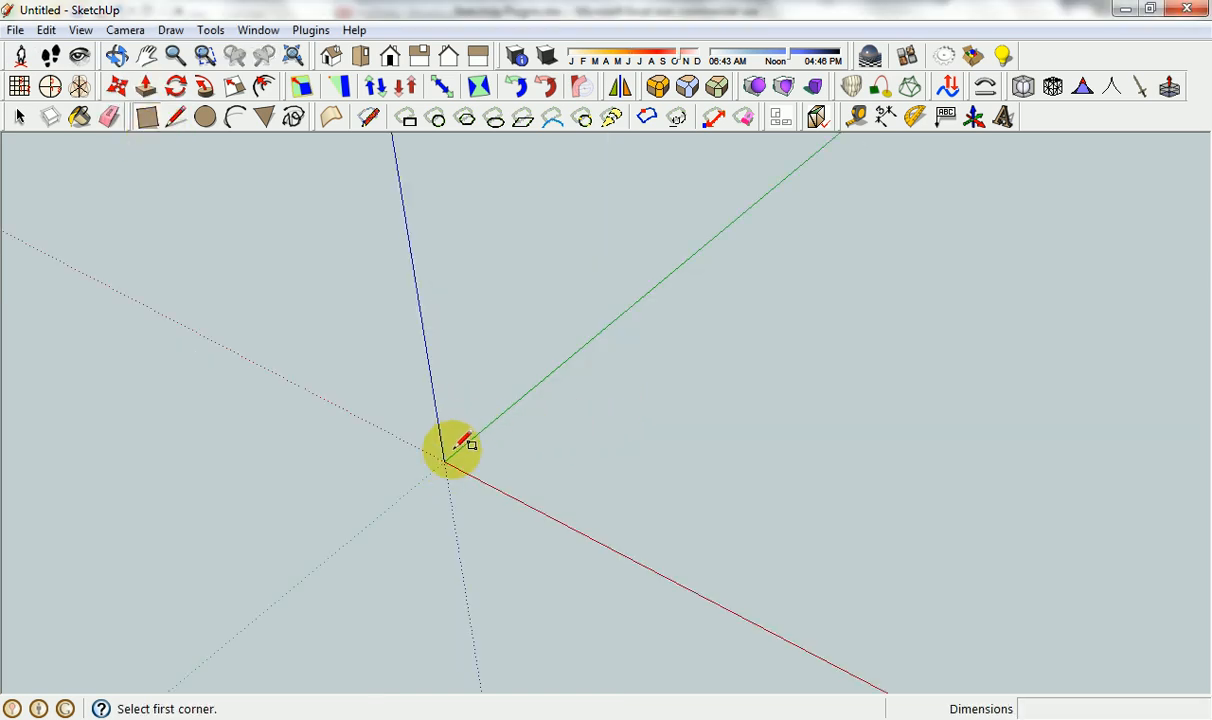
{"action": "left_click", "coordinate": [444, 461]}
{"action": "left_click", "coordinate": [832, 400]}
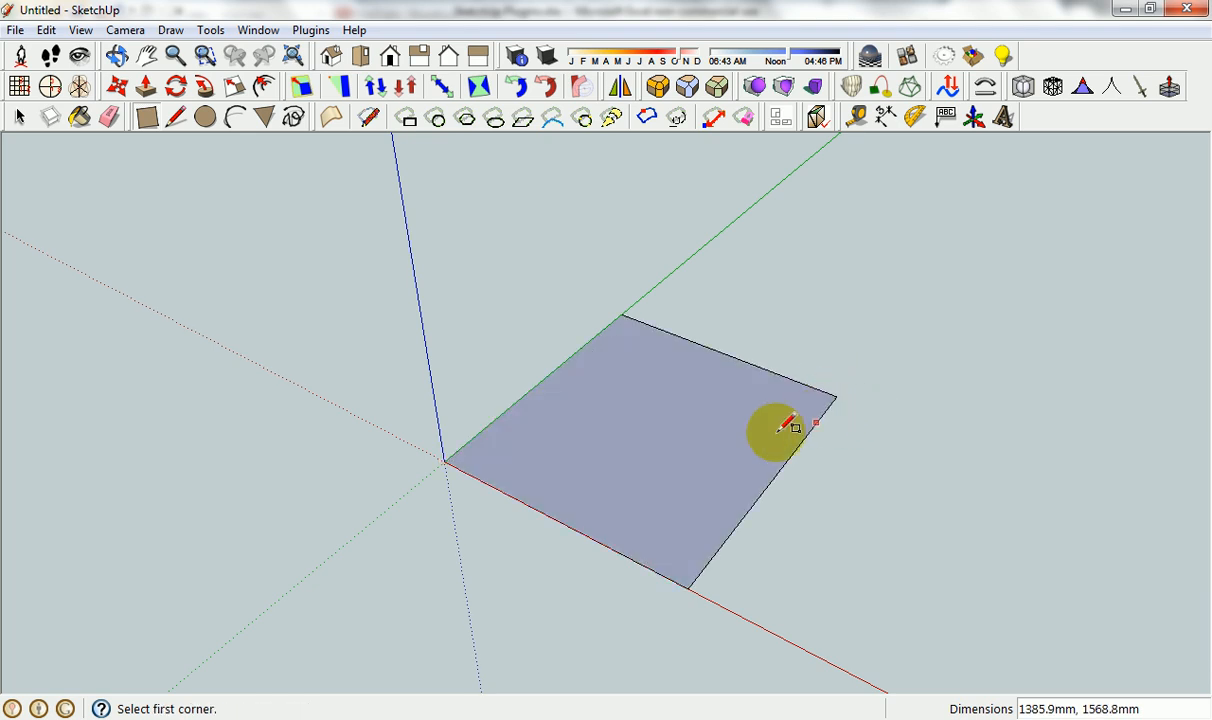
{"action": "key", "text": "p"}
{"action": "left_click", "coordinate": [698, 446]}
{"action": "left_click", "coordinate": [720, 330]}
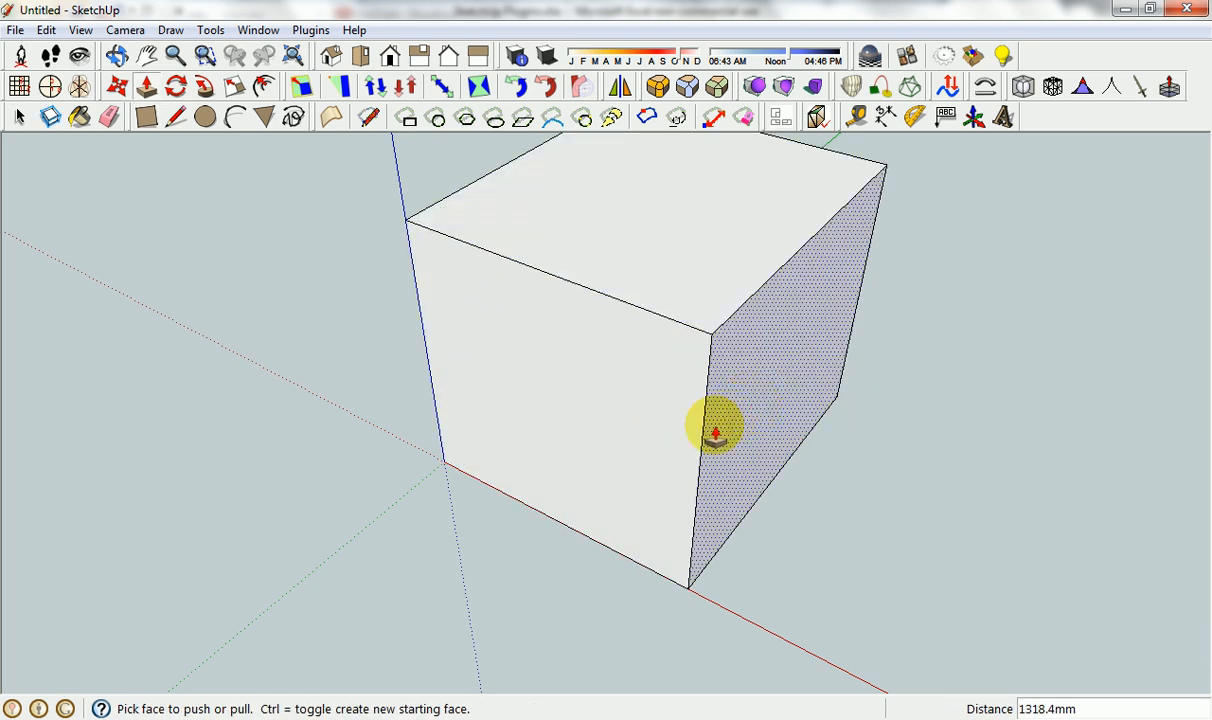
Move the box's front top corner inward along its red-axis top edge so the end side folds into two sloping triangular faces.
{"action": "key", "text": "m"}
{"action": "left_click", "coordinate": [713, 336]}
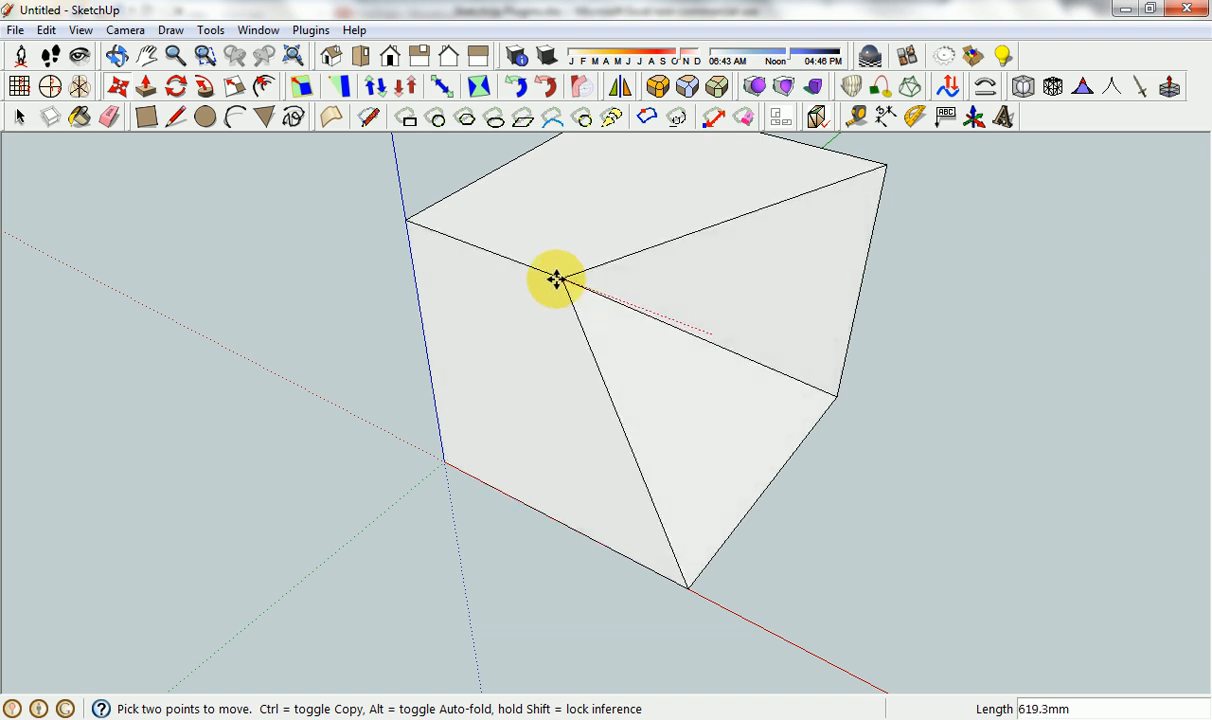
{"action": "left_click", "coordinate": [541, 273]}
{"action": "key", "text": "space"}
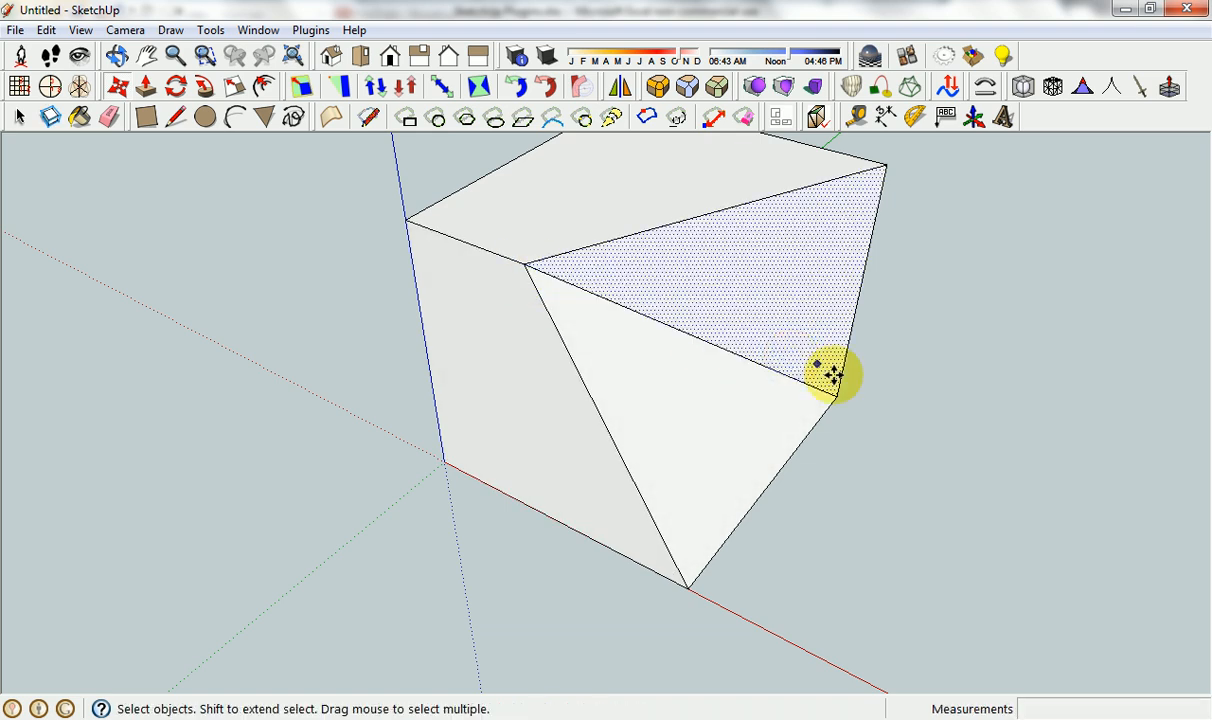
{"action": "middle_click_drag", "start_coordinate": [901, 476], "coordinate": [419, 346]}
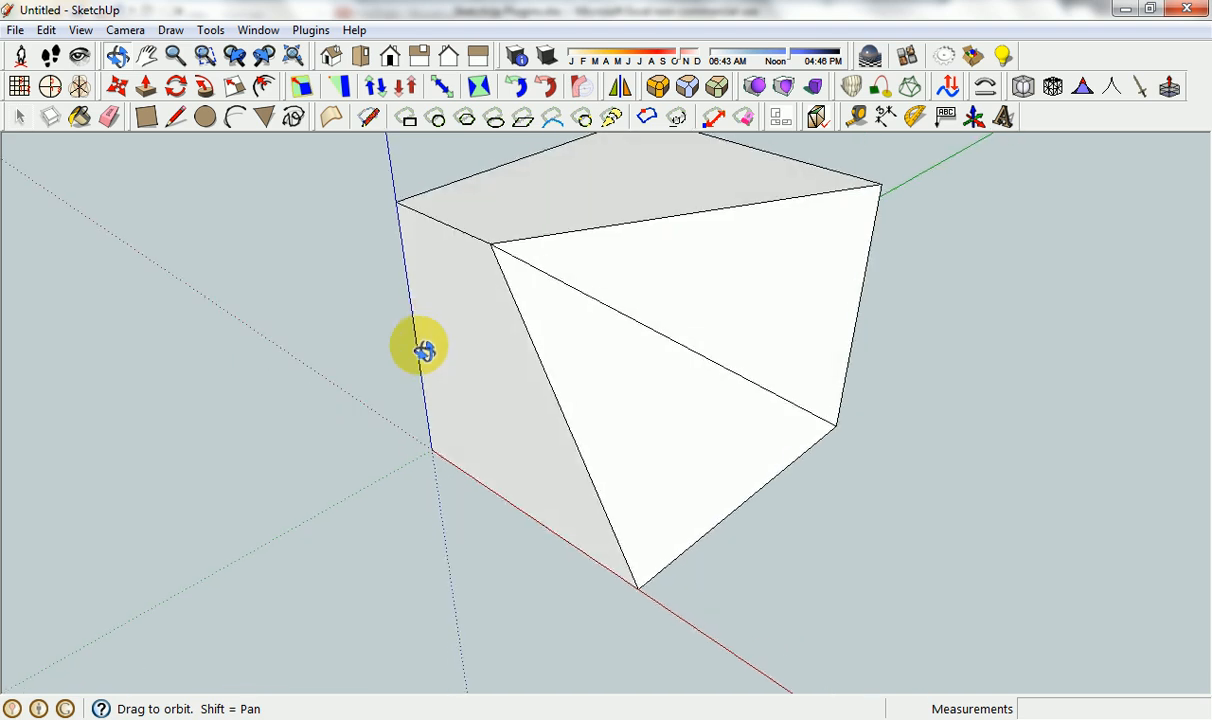
Try pulling the box's top face up about 204 mm with standard Push/Pull, and undo the change.
{"action": "key", "text": "p"}
{"action": "left_click", "coordinate": [595, 203]}
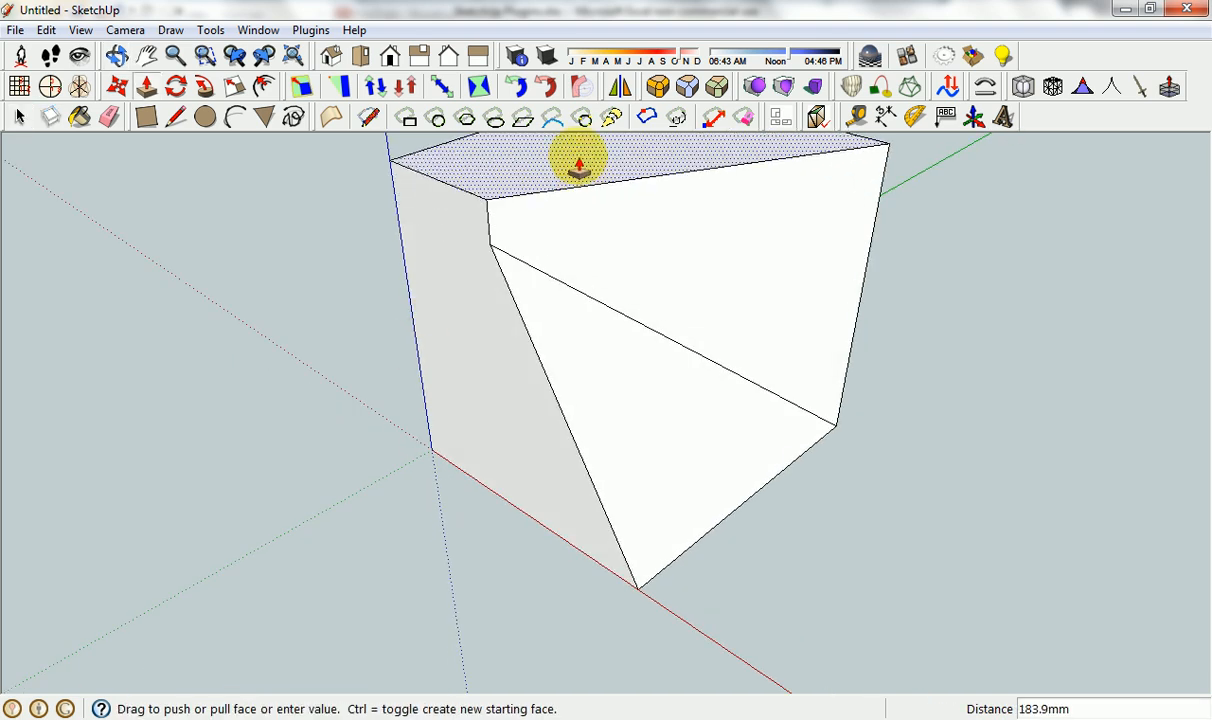
{"action": "left_click", "coordinate": [516, 188]}
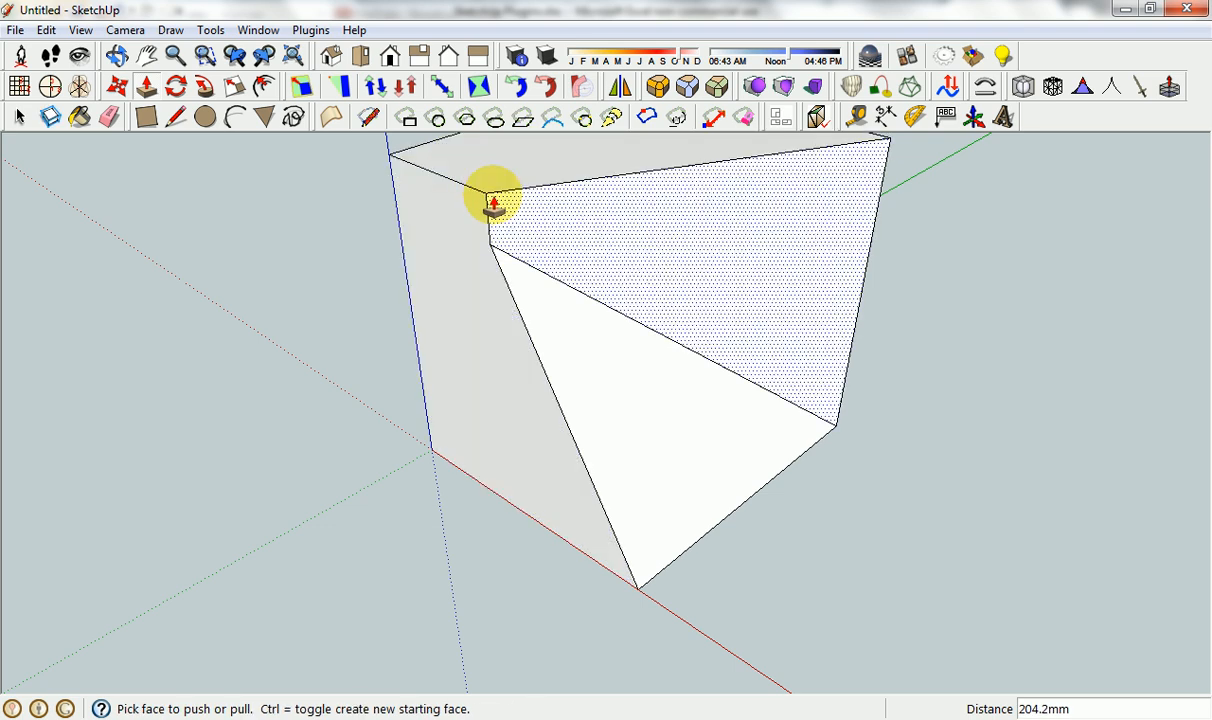
{"action": "key", "text": "ctrl+z"}
{"action": "scroll", "coordinate": [639, 265], "scroll_direction": "down", "scroll_amount": 4}
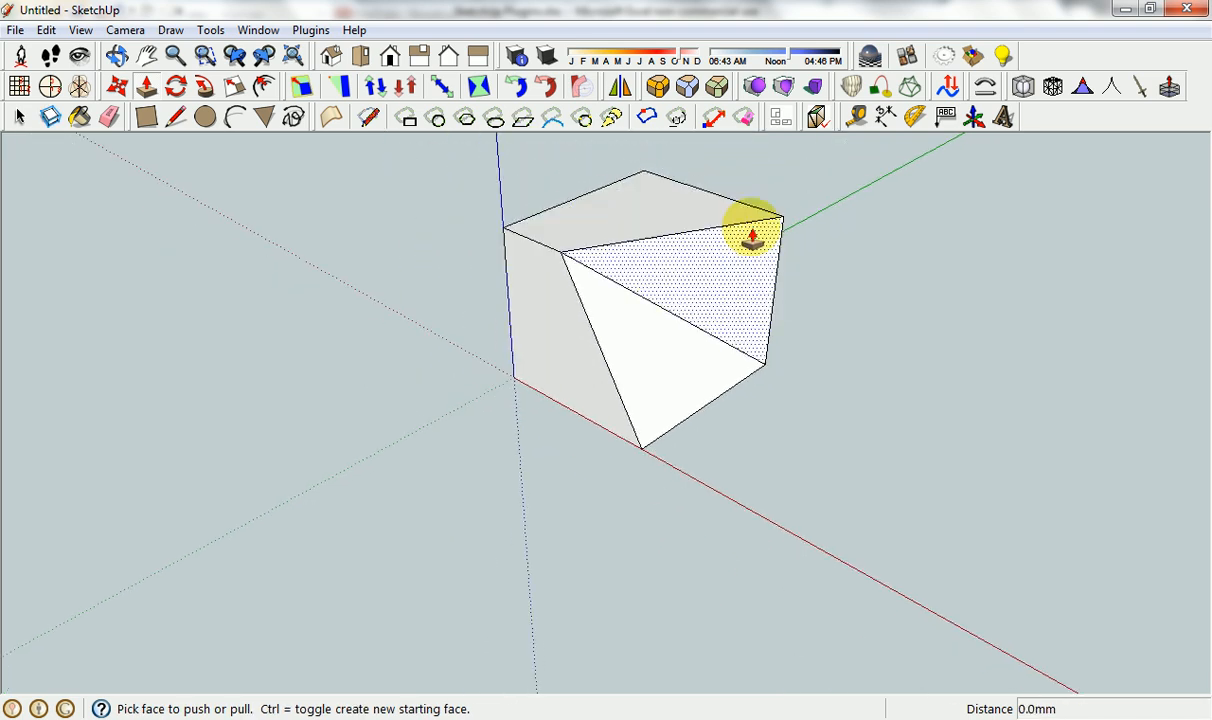
Use Smart Push Pull to raise the top face three times in succession, by about 353 mm, 162 mm and 95 mm.
{"action": "key", "text": "space"}
{"action": "left_click", "coordinate": [650, 198]}
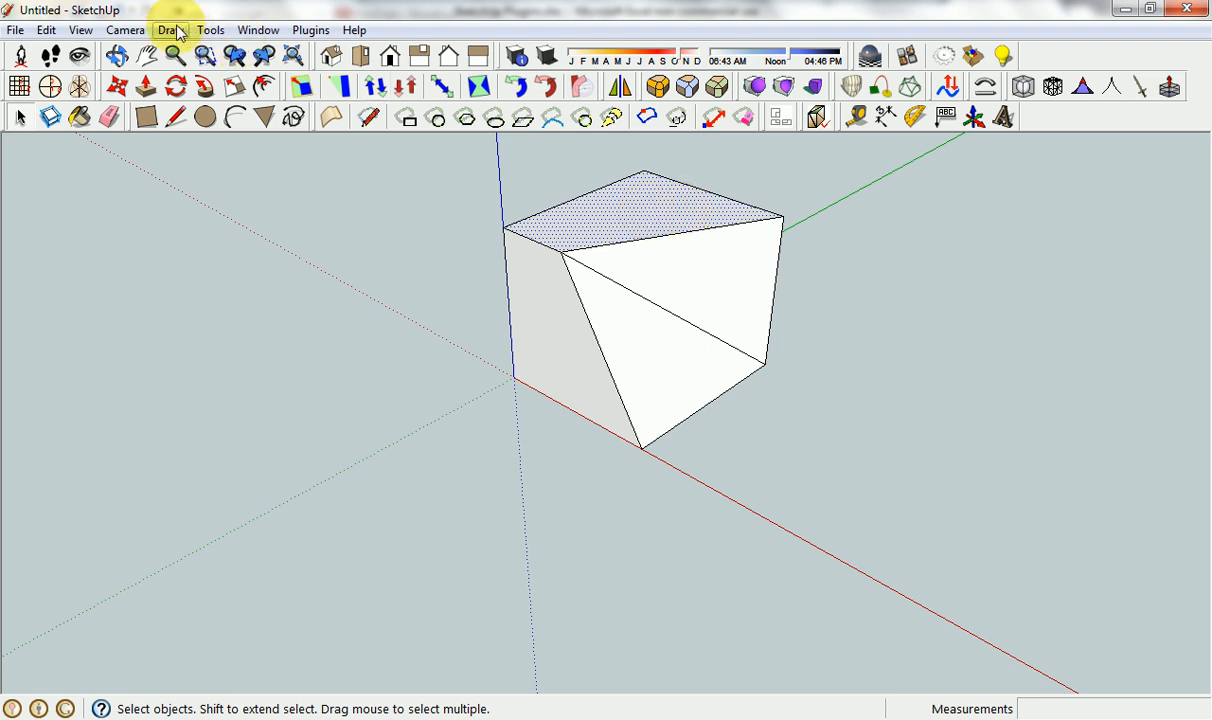
{"action": "left_click", "coordinate": [210, 30]}
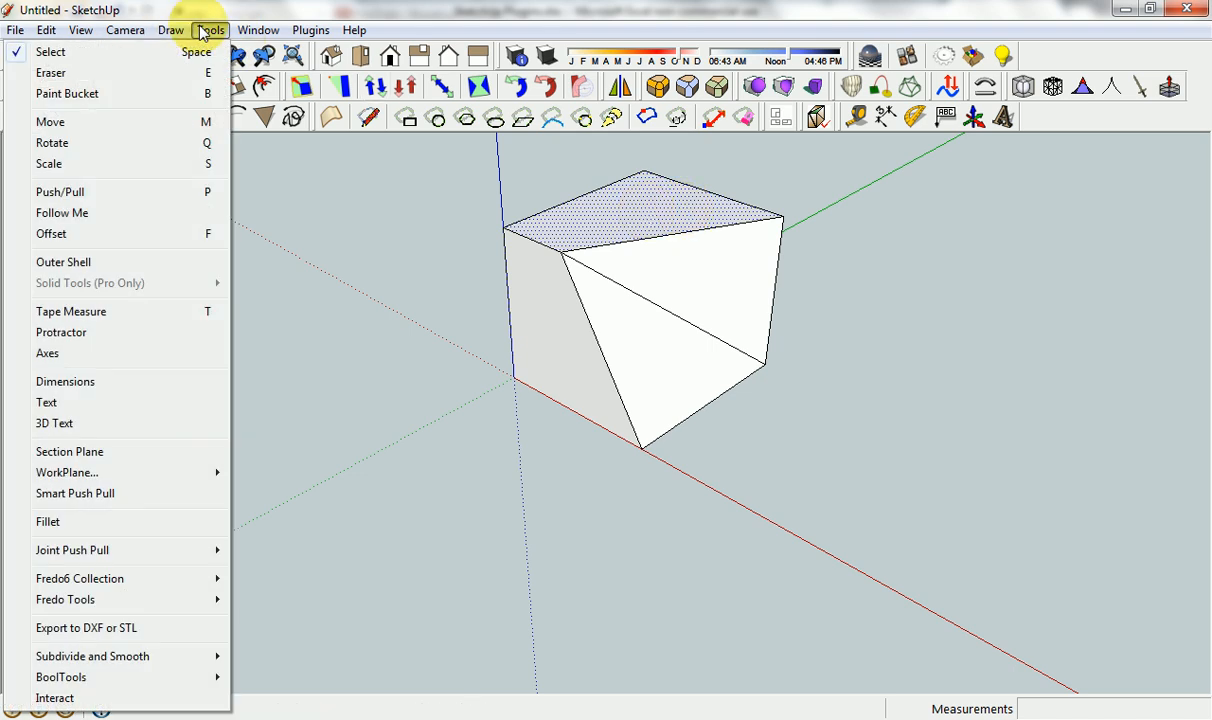
{"action": "left_click", "coordinate": [100, 493]}
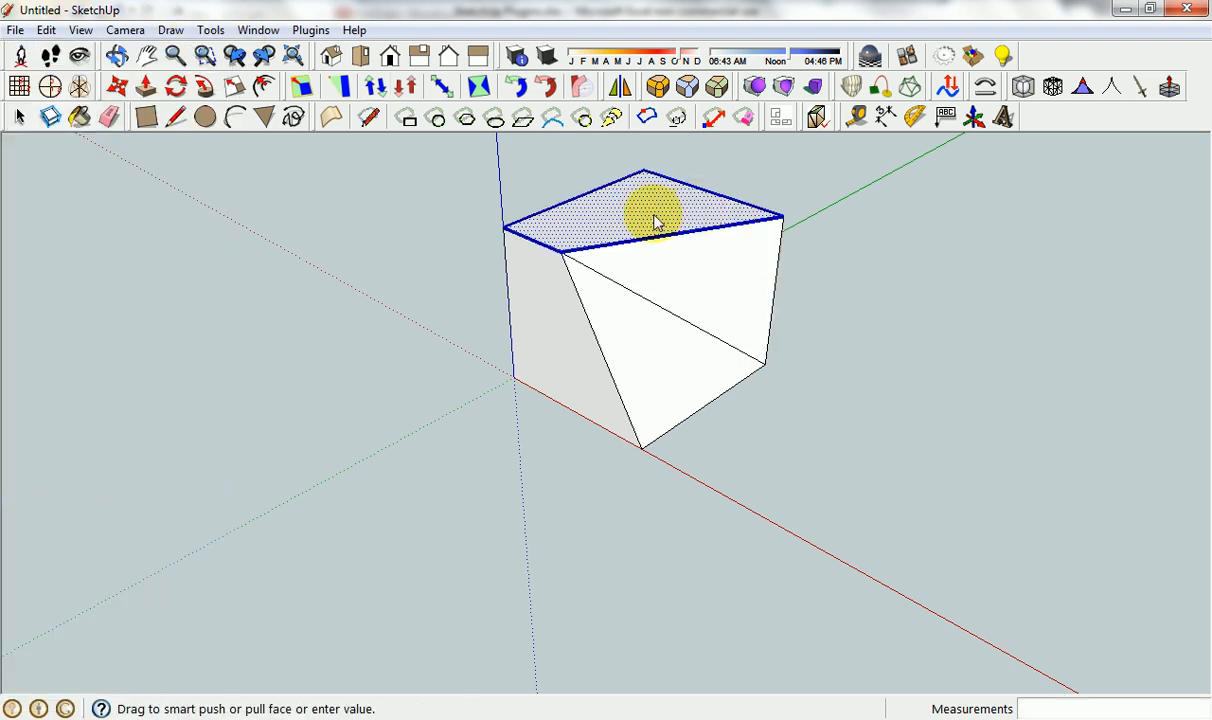
{"action": "left_click_drag", "start_coordinate": [655, 222], "coordinate": [574, 176]}
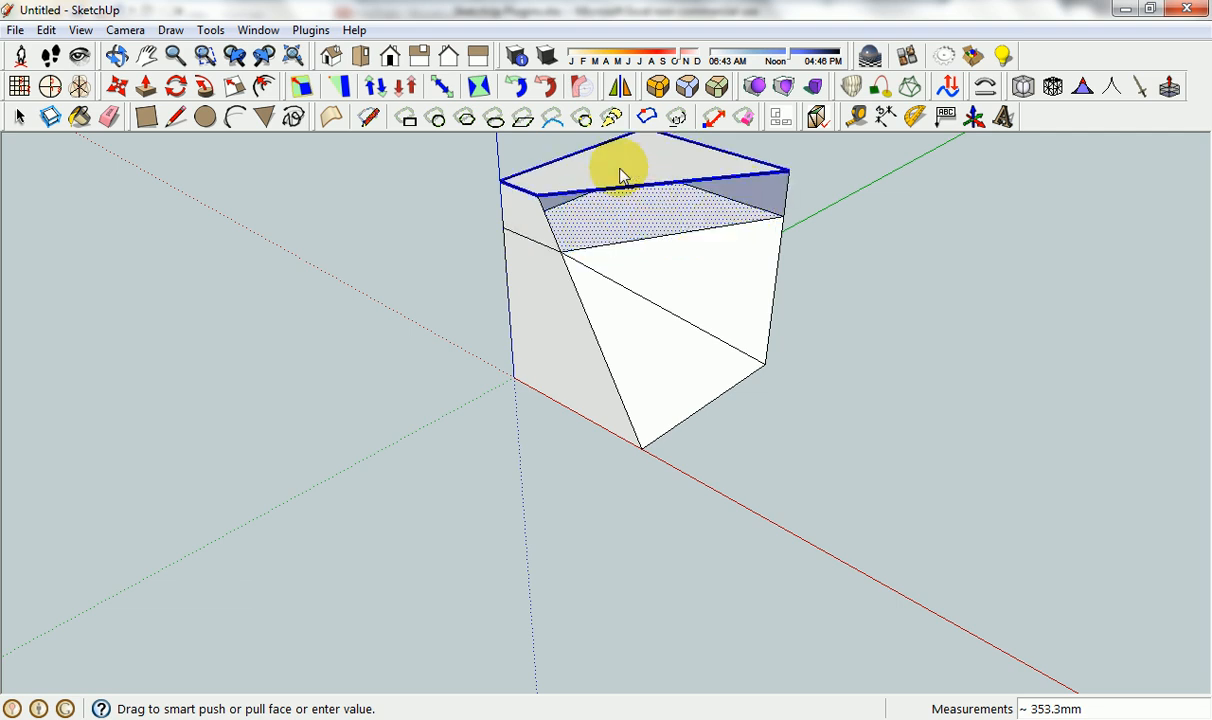
{"action": "left_click_drag", "start_coordinate": [620, 176], "coordinate": [563, 149]}
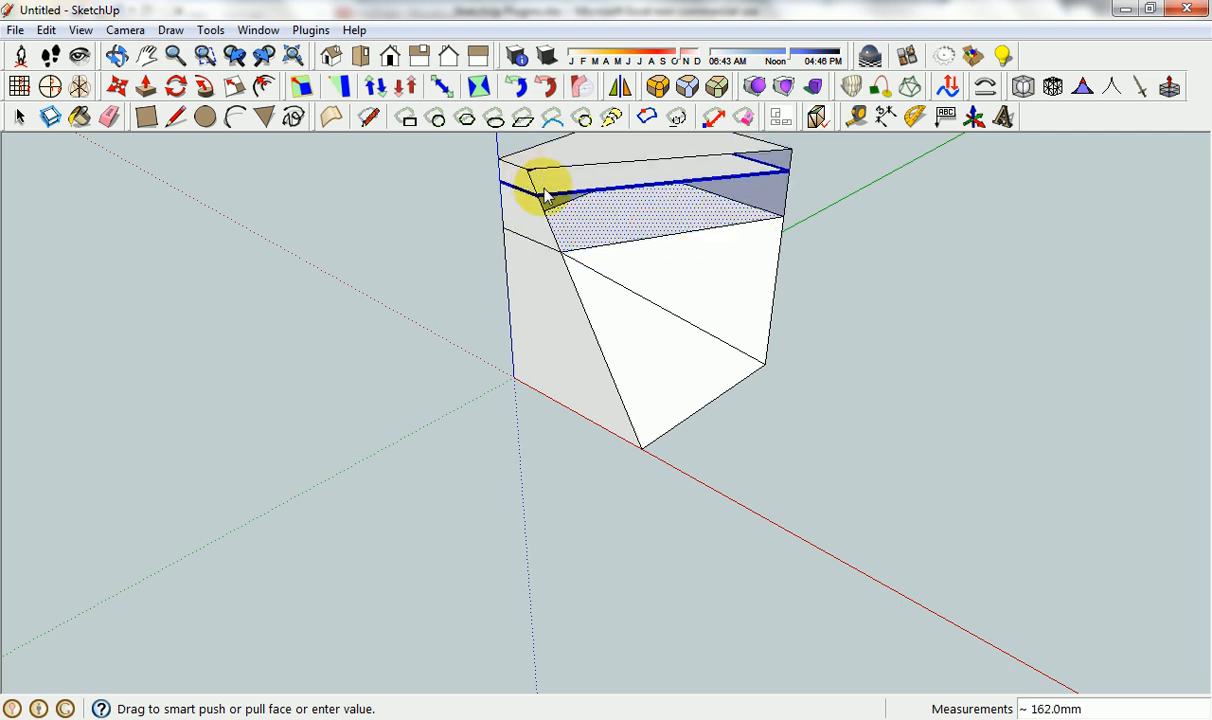
{"action": "left_click_drag", "start_coordinate": [545, 195], "coordinate": [545, 150]}
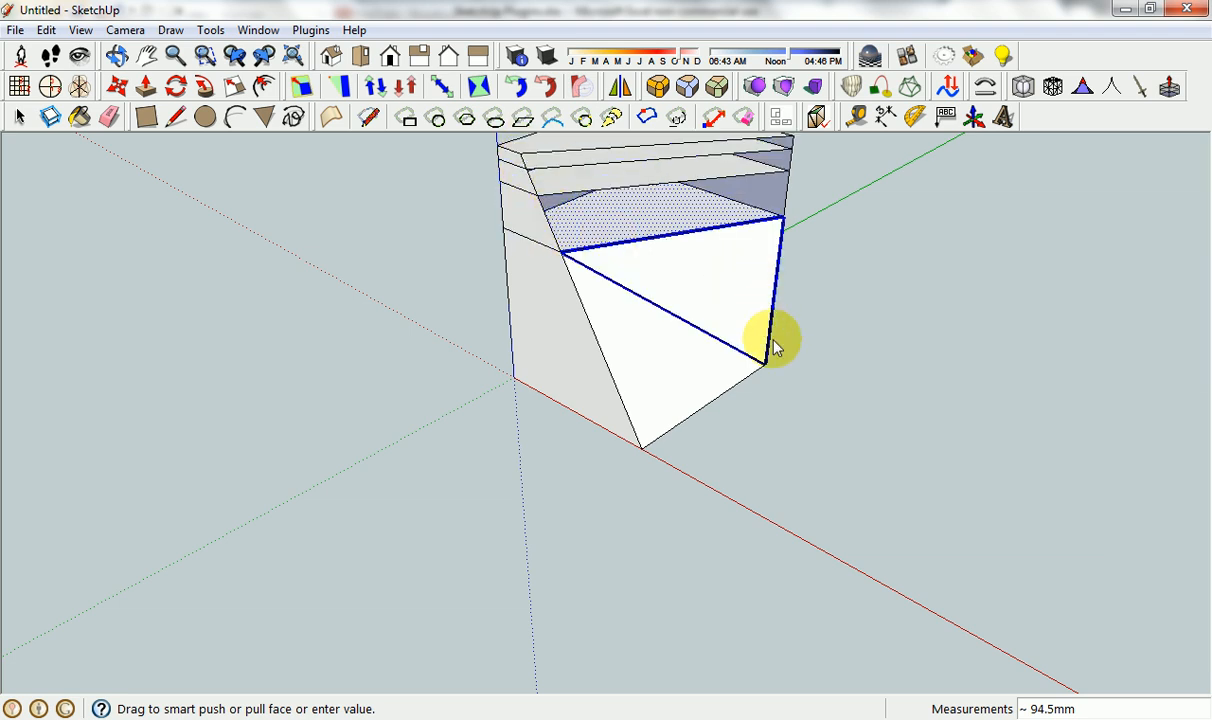
Smart-push/pull the lower sloping triangular face outward about 1612 mm and inspect the result.
{"action": "left_click_drag", "start_coordinate": [690, 372], "coordinate": [866, 372]}
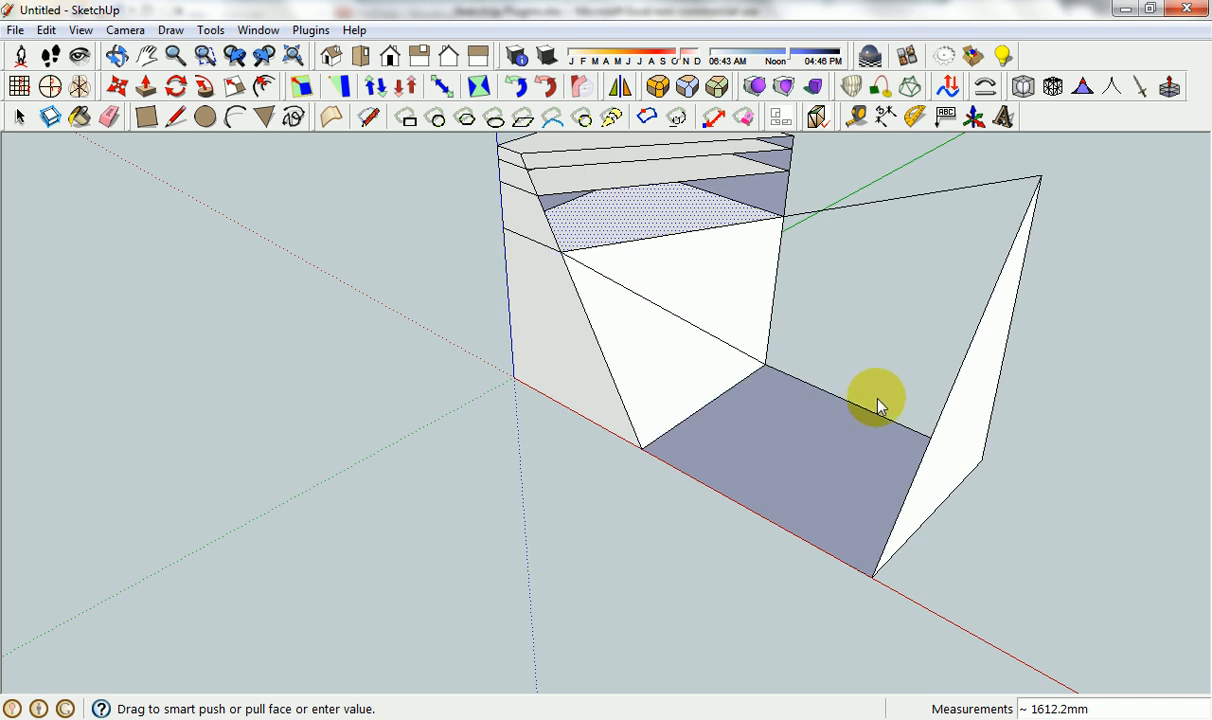
{"action": "middle_click_drag", "start_coordinate": [878, 405], "coordinate": [773, 380]}
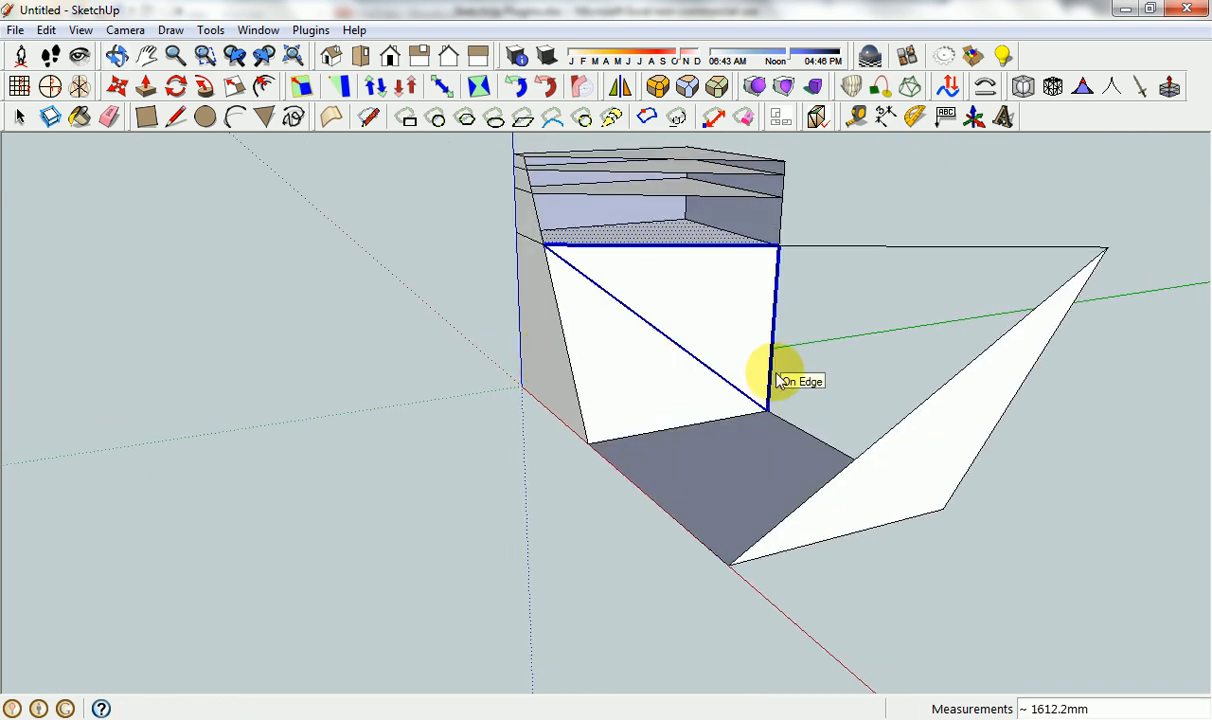
{"action": "key", "text": "space"}
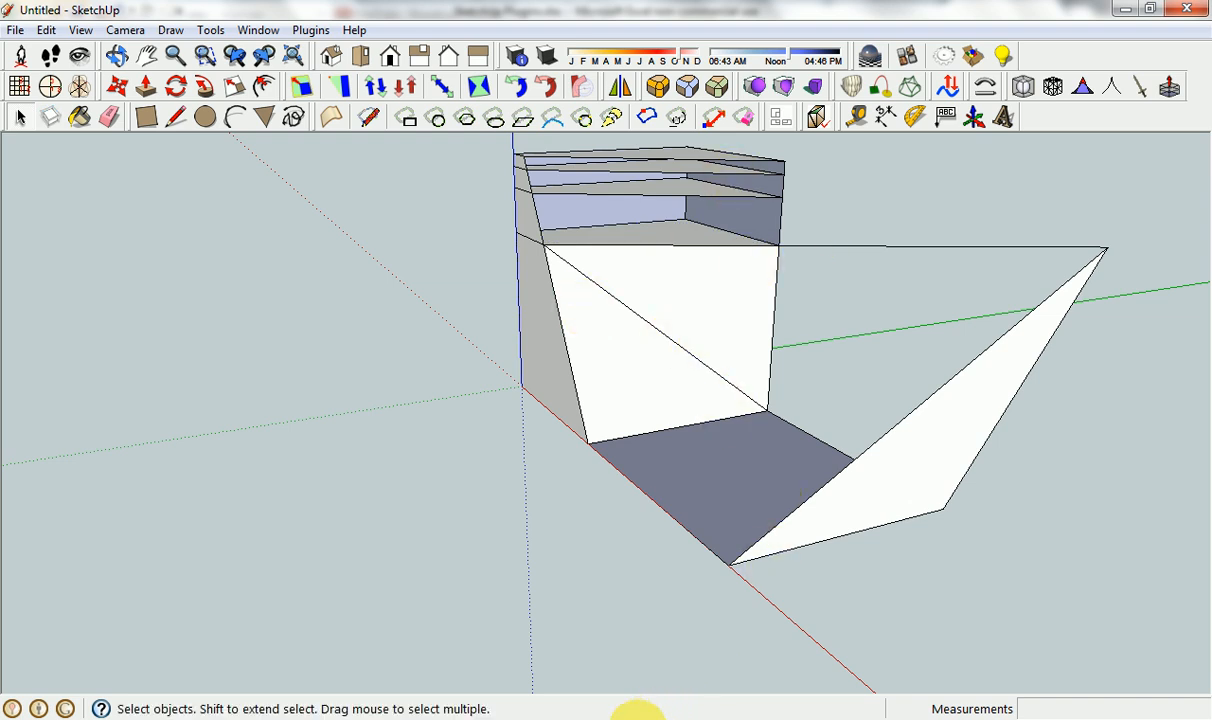
Switch to the Excel plugin list, go to the Shape Bender entry, and return to SketchUp.
{"action": "left_click", "coordinate": [630, 712]}
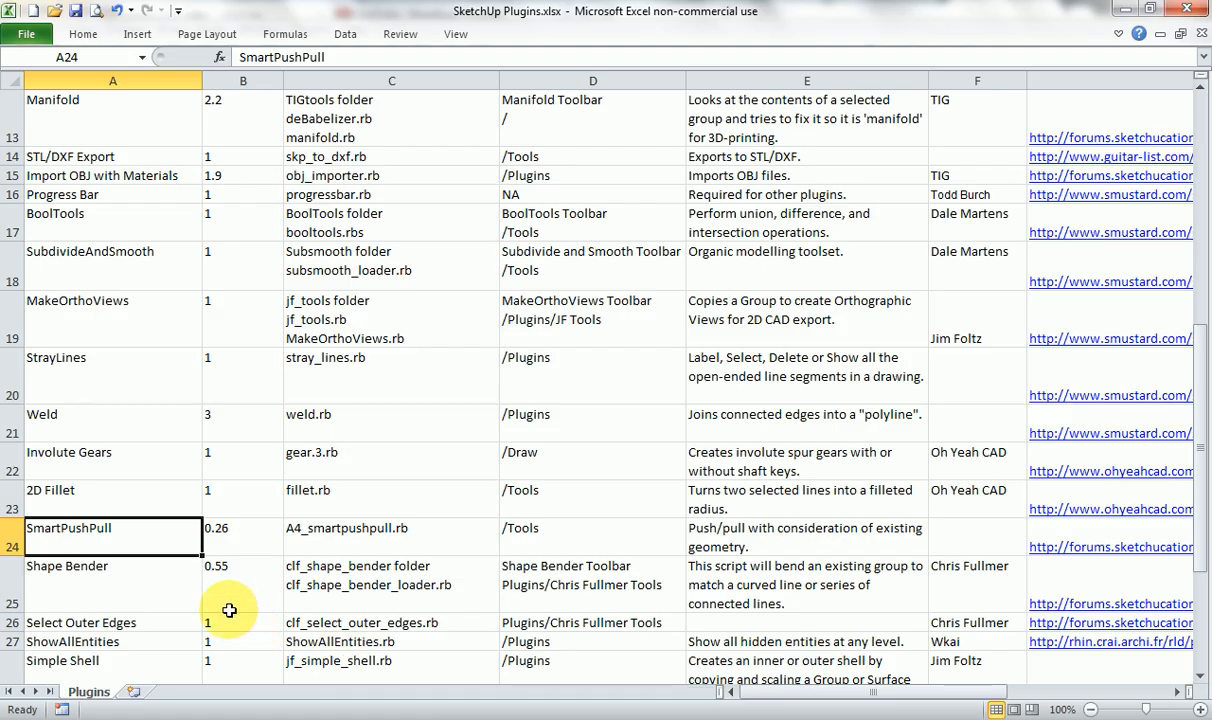
{"action": "left_click", "coordinate": [162, 575]}
{"action": "scroll", "coordinate": [667, 549], "scroll_direction": "down", "scroll_amount": 2}
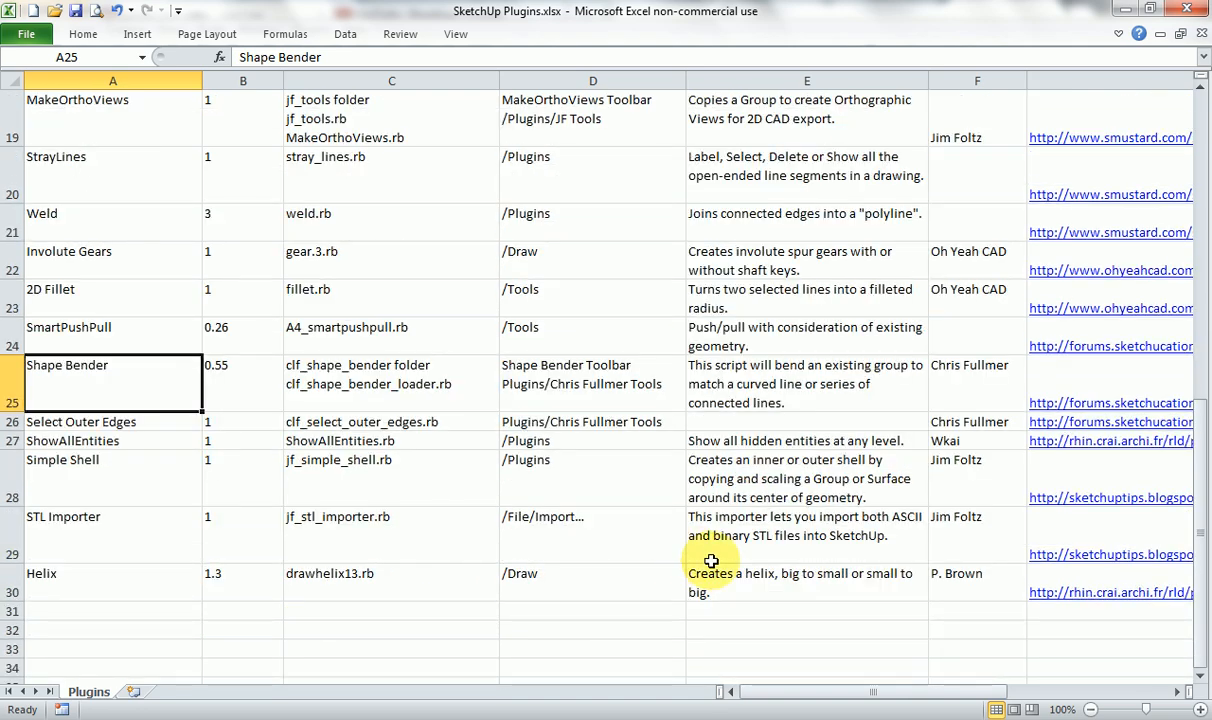
{"action": "left_click", "coordinate": [730, 709]}
Select all the push/pull demonstration geometry and delete it.
{"action": "scroll", "coordinate": [600, 470], "scroll_direction": "down", "scroll_amount": 3}
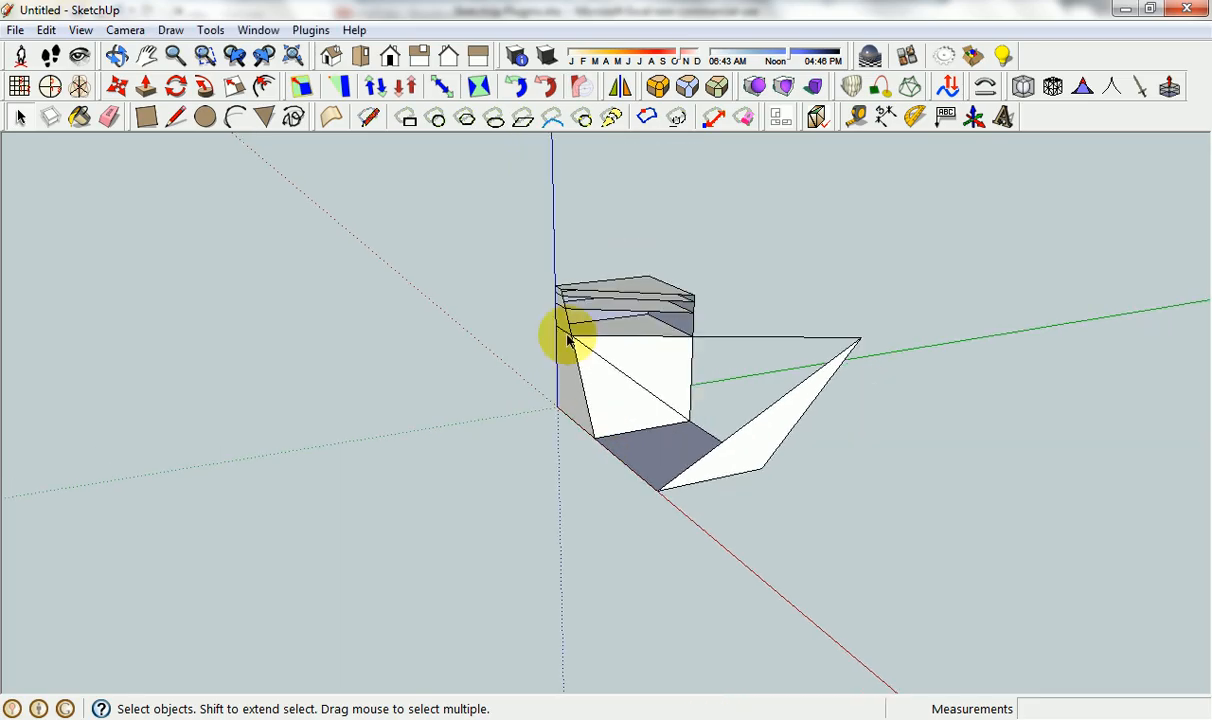
{"action": "left_click_drag", "start_coordinate": [854, 481], "coordinate": [906, 538]}
{"action": "key", "text": "Delete"}
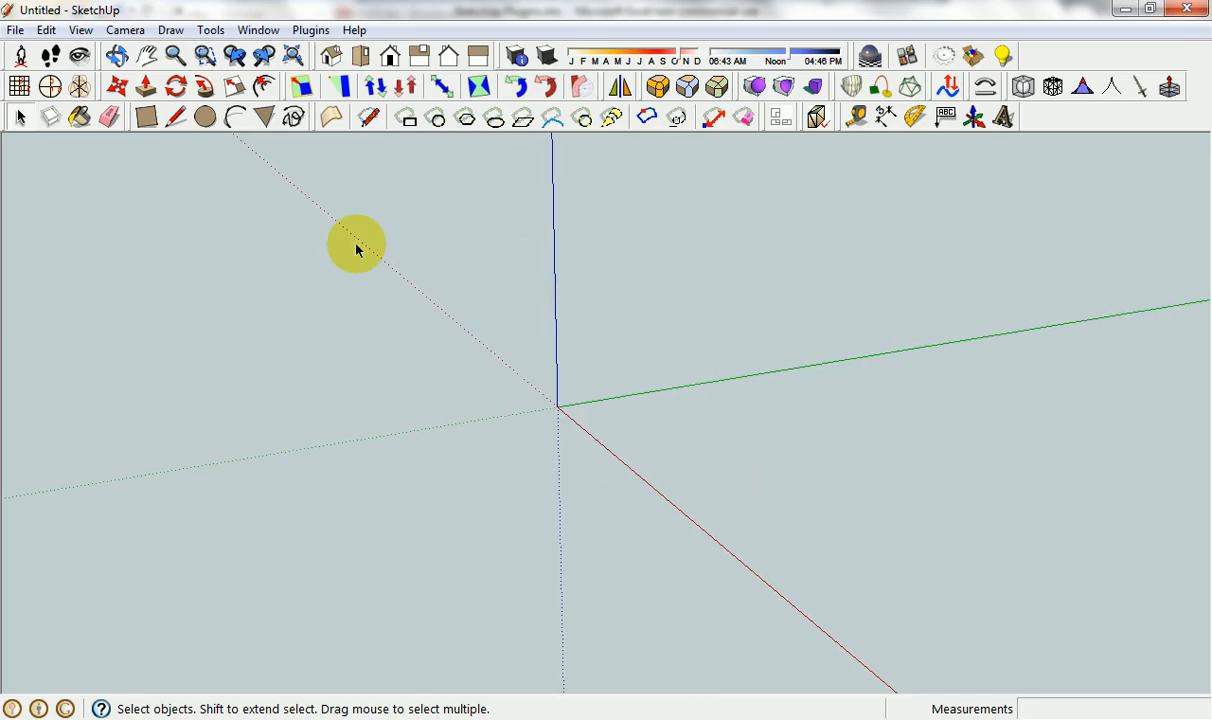
Draw a rectangle from the origin, elongated along the red axis, and push/pull it up into a long box.
{"action": "key", "text": "p"}
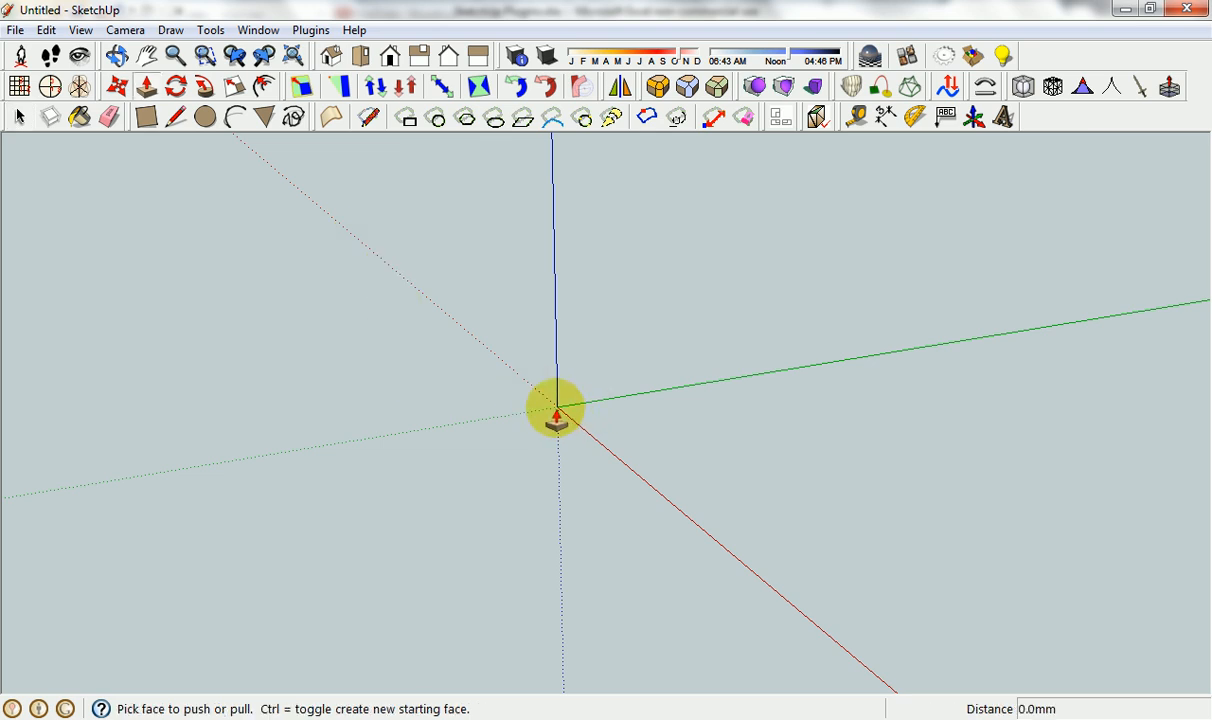
{"action": "left_click", "coordinate": [143, 120]}
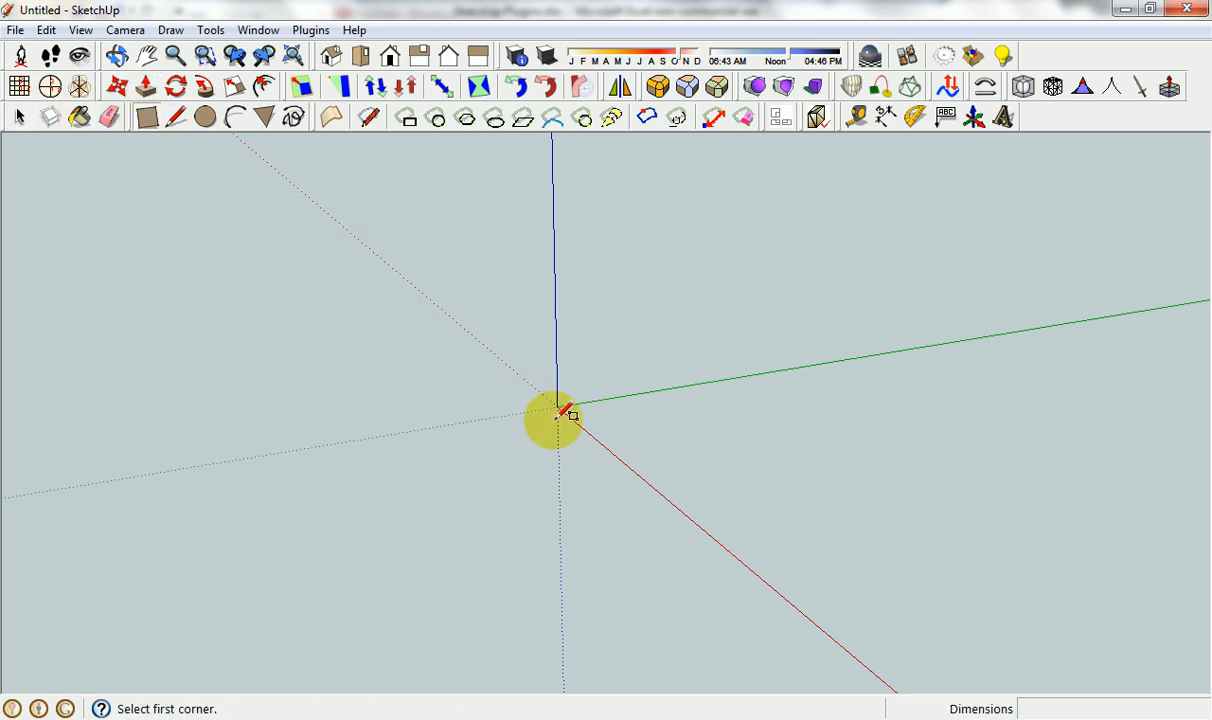
{"action": "left_click", "coordinate": [557, 407]}
{"action": "left_click", "coordinate": [727, 470]}
{"action": "key", "text": "p"}
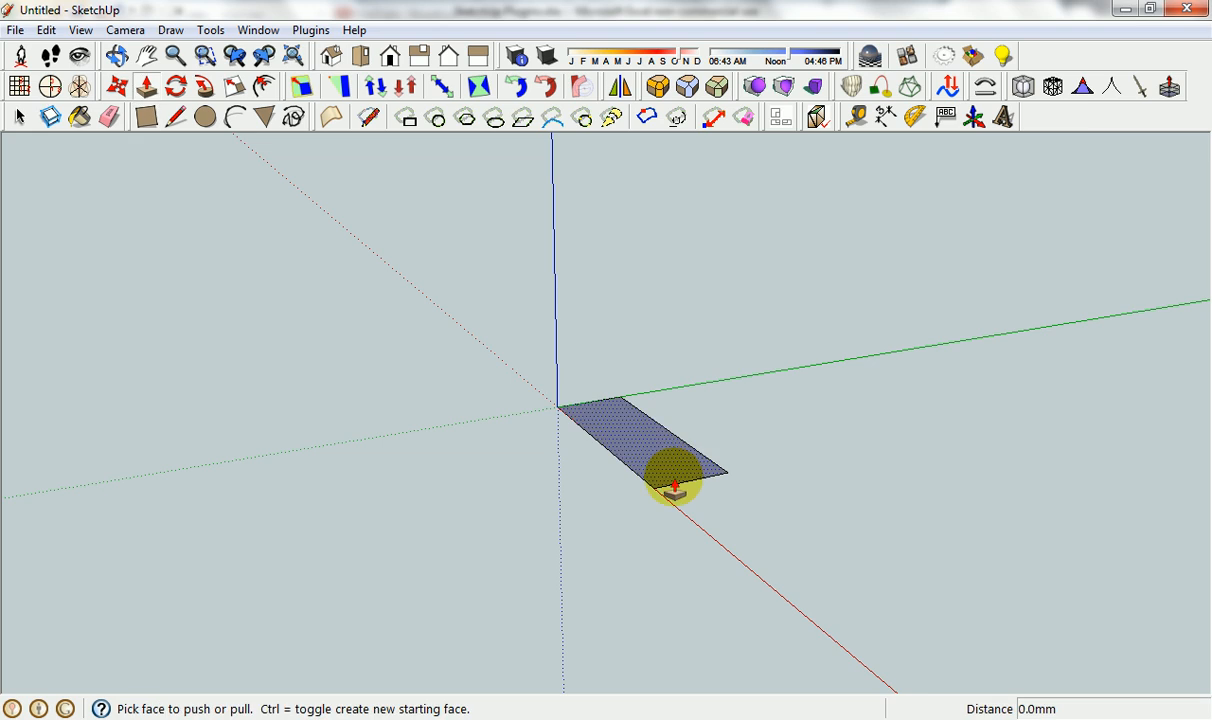
{"action": "left_click_drag", "start_coordinate": [671, 481], "coordinate": [782, 357]}
Draw a straight line about 4277 mm long from the blue axis above the box, parallel to the red axis.
{"action": "middle_click_drag", "start_coordinate": [782, 357], "coordinate": [766, 460]}
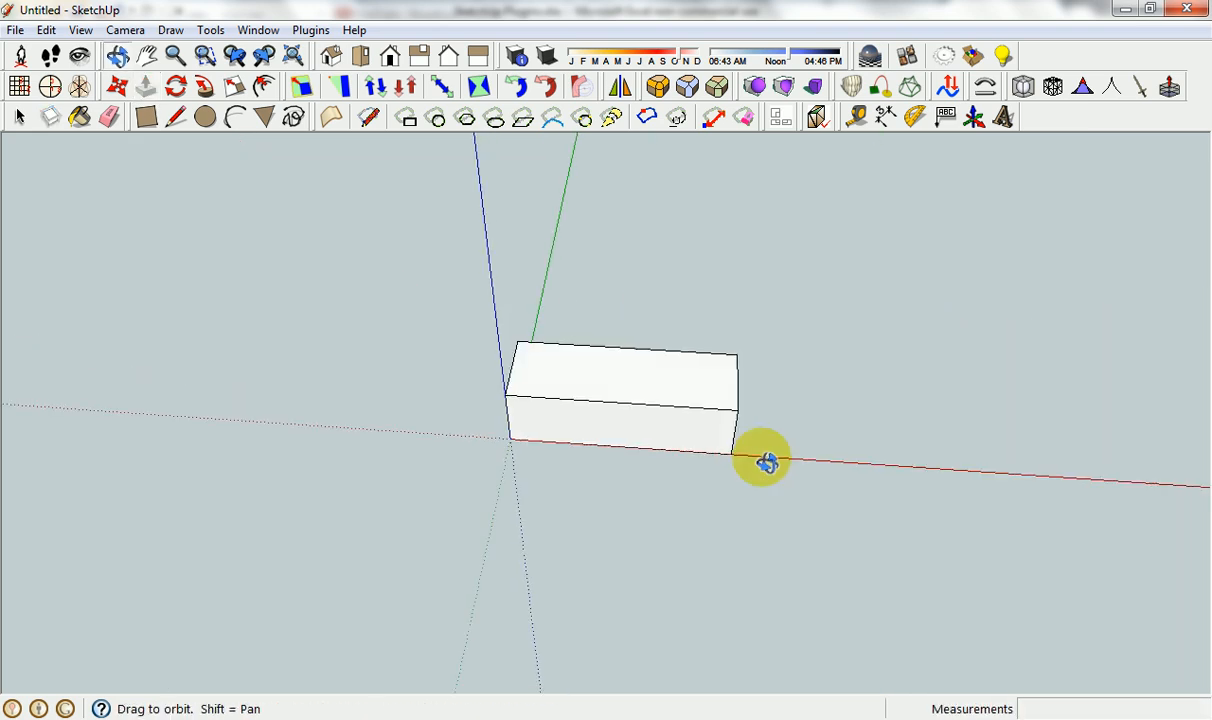
{"action": "key", "text": "l"}
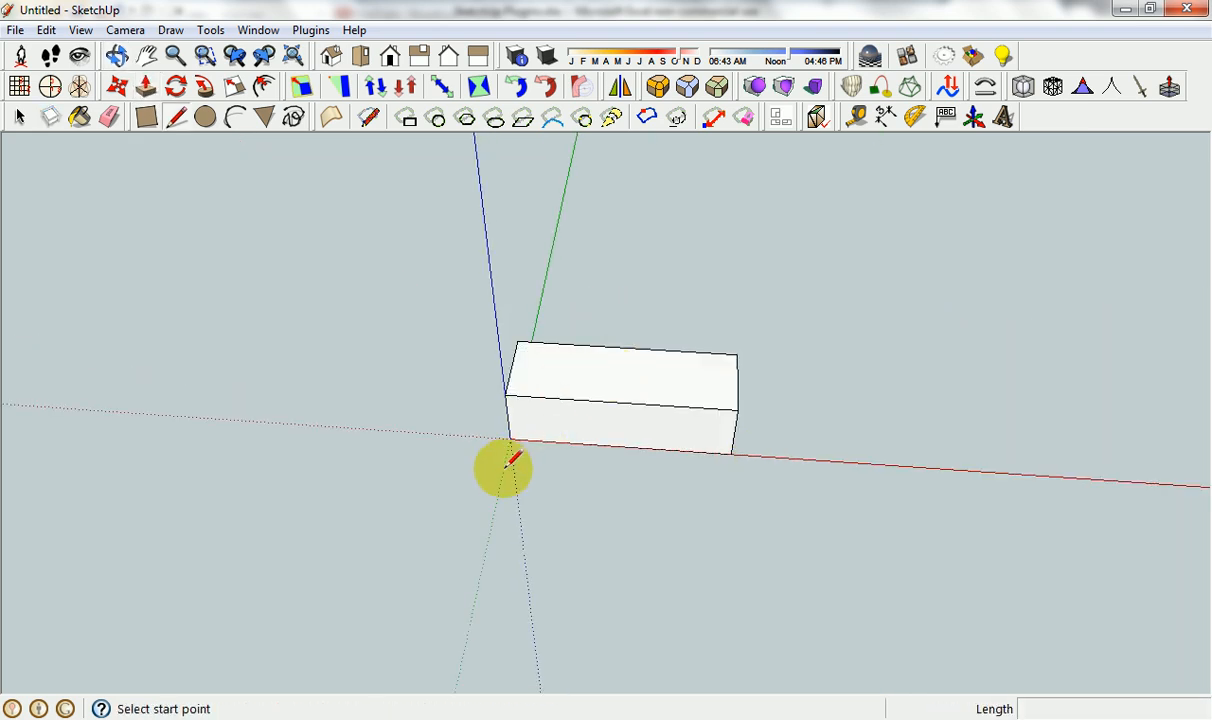
{"action": "left_click", "coordinate": [497, 327]}
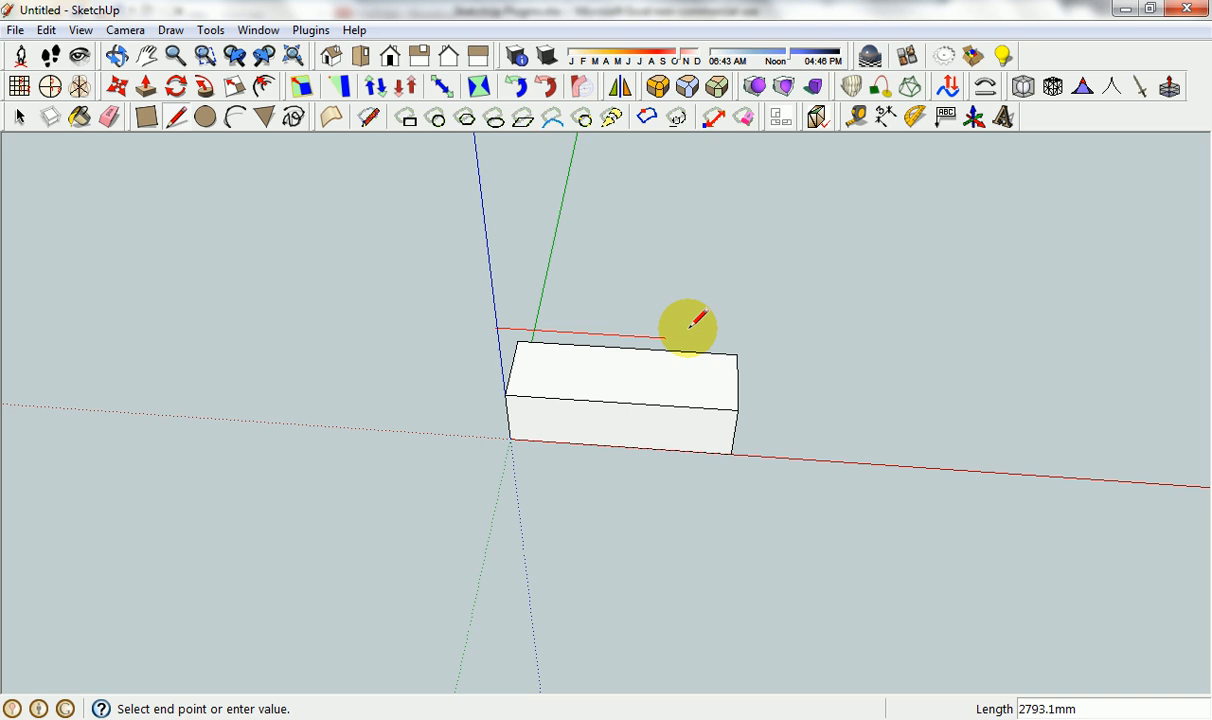
{"action": "left_click", "coordinate": [757, 343]}
{"action": "key", "text": "space"}
Draw an arc beyond the straight line, spanning roughly the box's length, with a bulge of about 839 mm away from the box.
{"action": "left_click", "coordinate": [234, 117]}
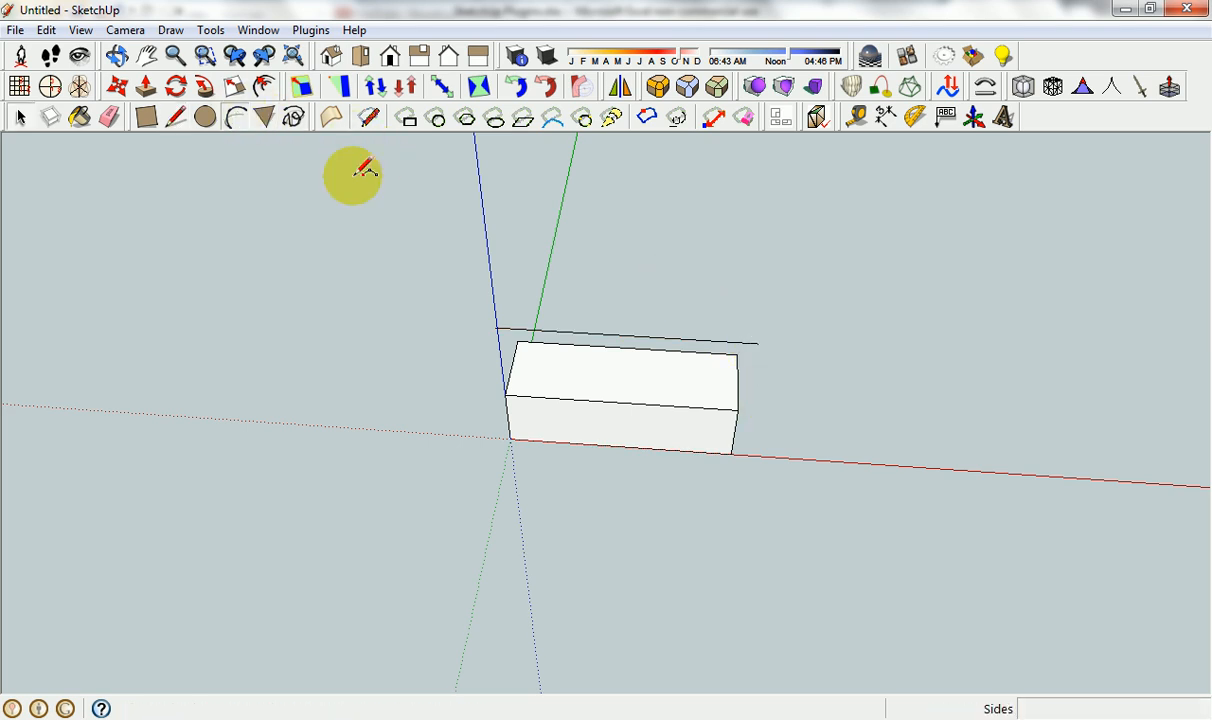
{"action": "middle_click_drag", "start_coordinate": [527, 244], "coordinate": [563, 408]}
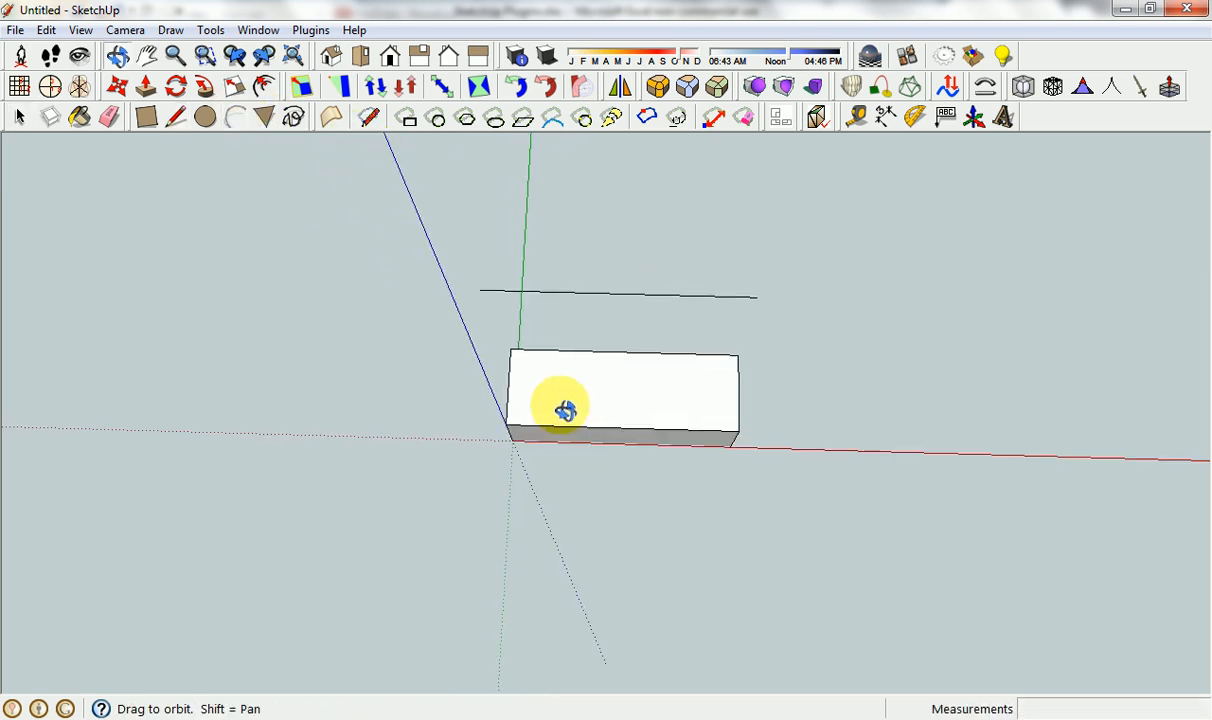
{"action": "left_click", "coordinate": [514, 207]}
{"action": "left_click", "coordinate": [755, 211]}
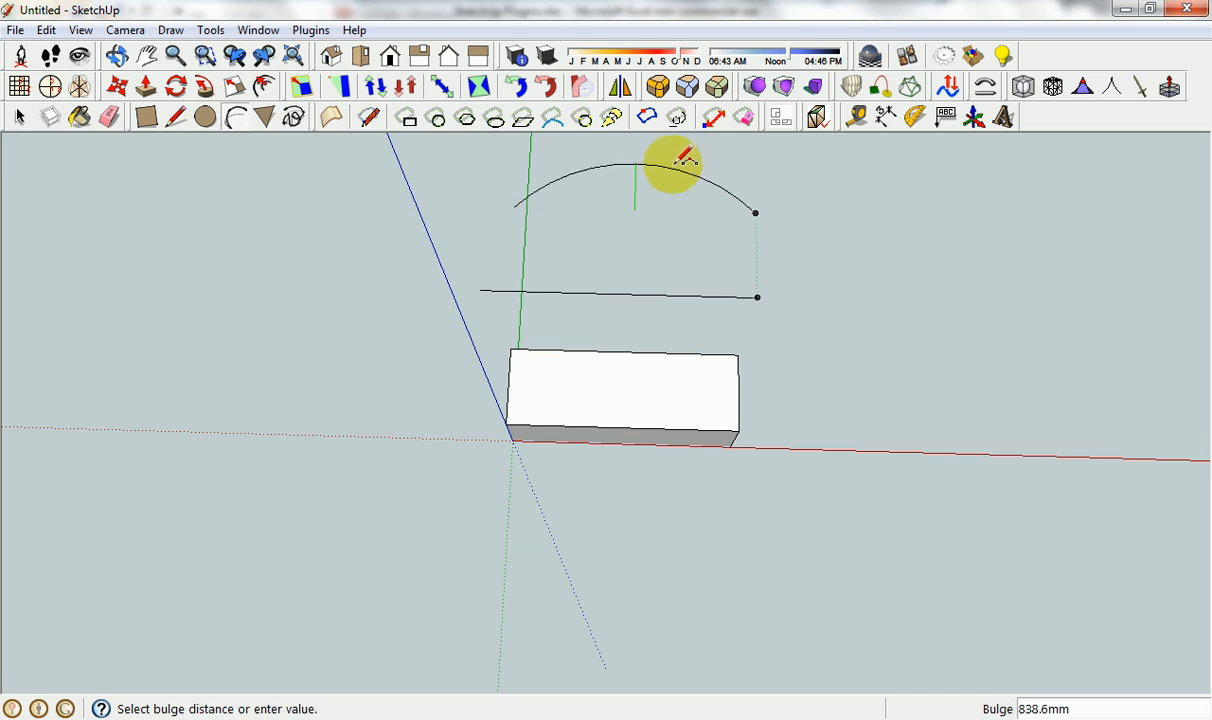
{"action": "left_click", "coordinate": [684, 162]}
{"action": "key", "text": "space"}
Try to start Shape Bender with nothing selected.
{"action": "scroll", "coordinate": [795, 313], "scroll_direction": "down", "scroll_amount": 1}
{"action": "middle_click_drag", "start_coordinate": [795, 313], "coordinate": [797, 322]}
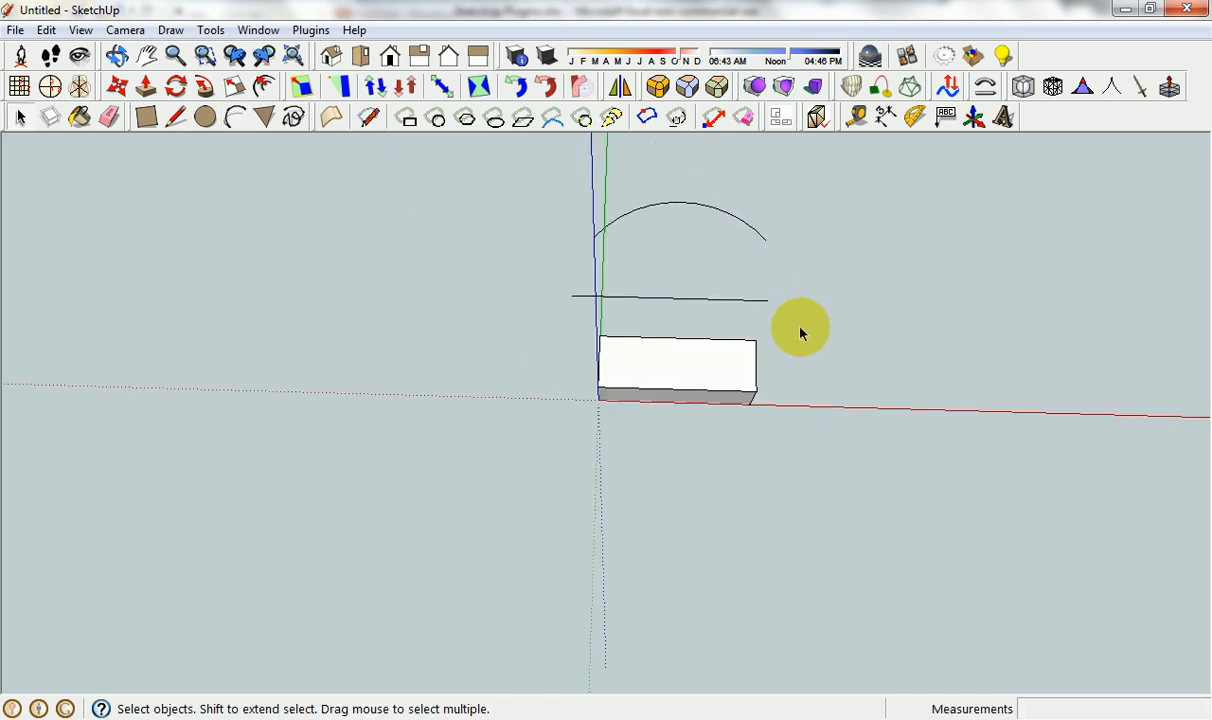
{"action": "left_click", "coordinate": [985, 90]}
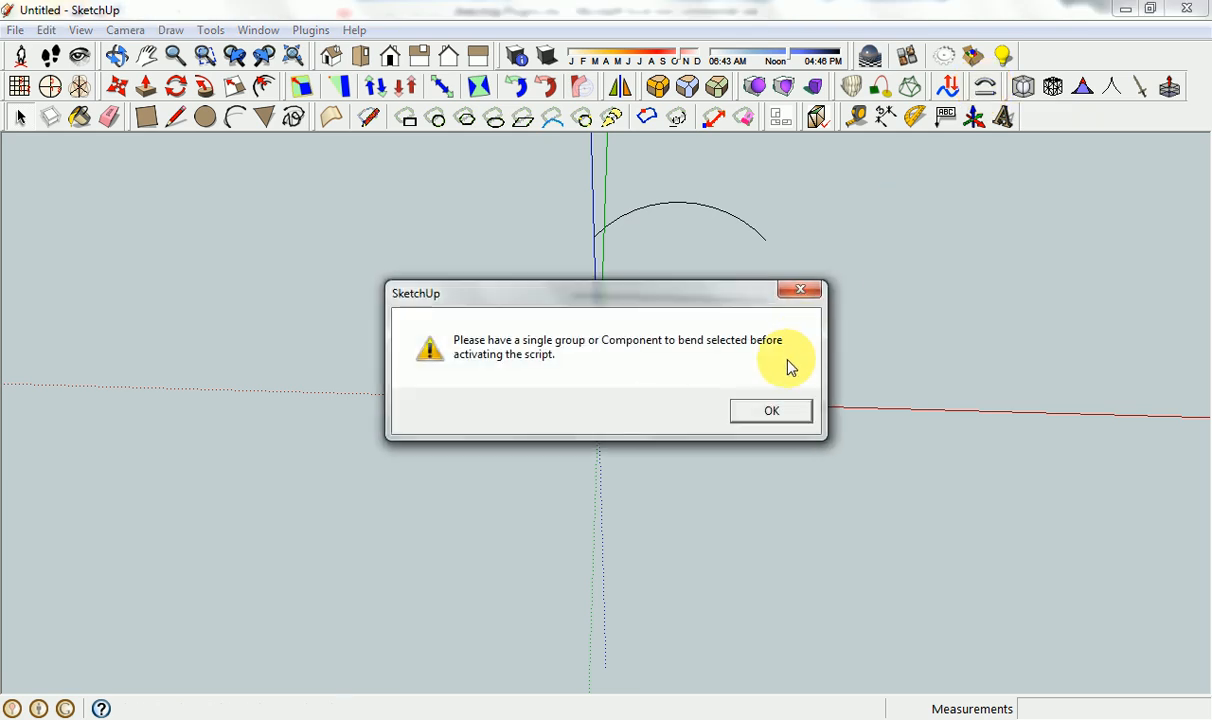
{"action": "left_click", "coordinate": [766, 411]}
Select all of the box's connected geometry and make it a group.
{"action": "left_click", "coordinate": [668, 381]}
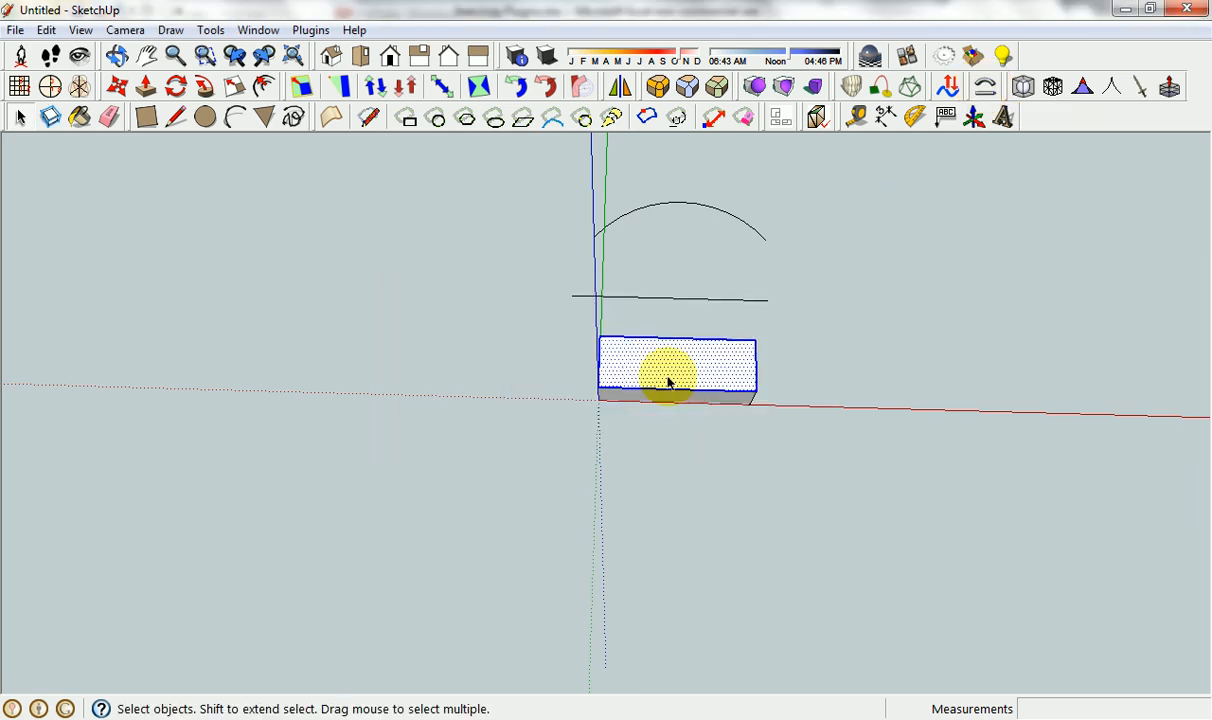
{"action": "right_click", "coordinate": [668, 381]}
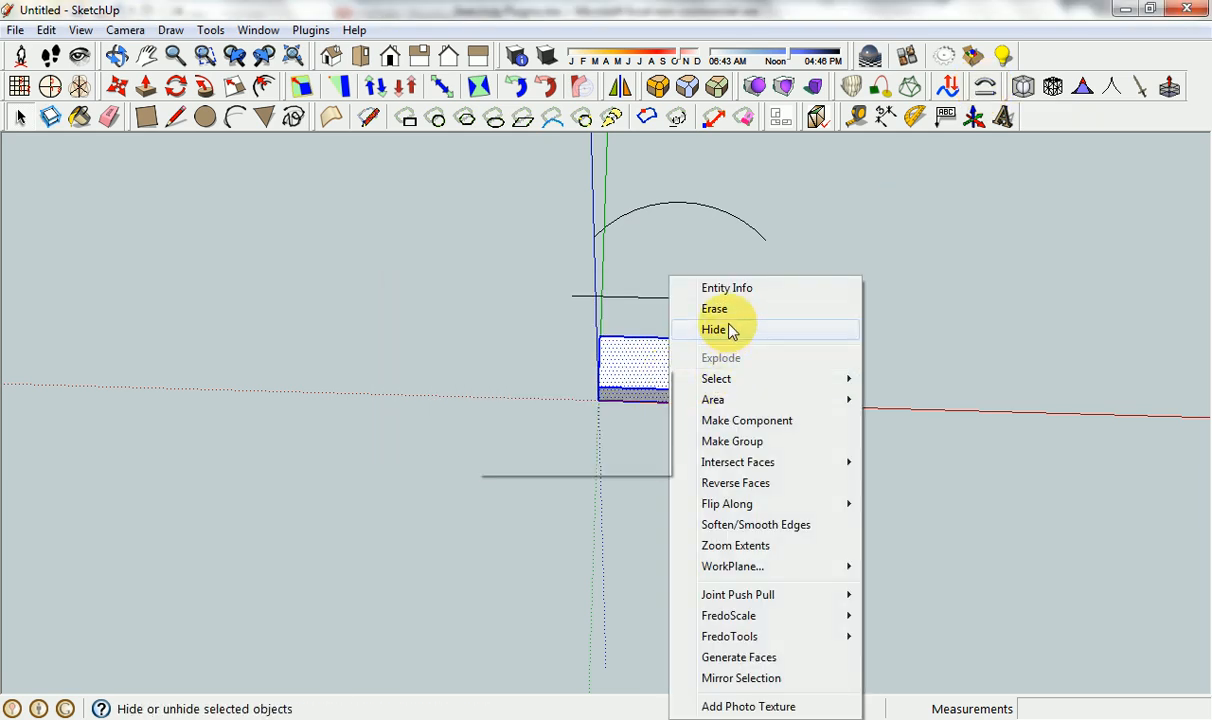
{"action": "left_click", "coordinate": [740, 441]}
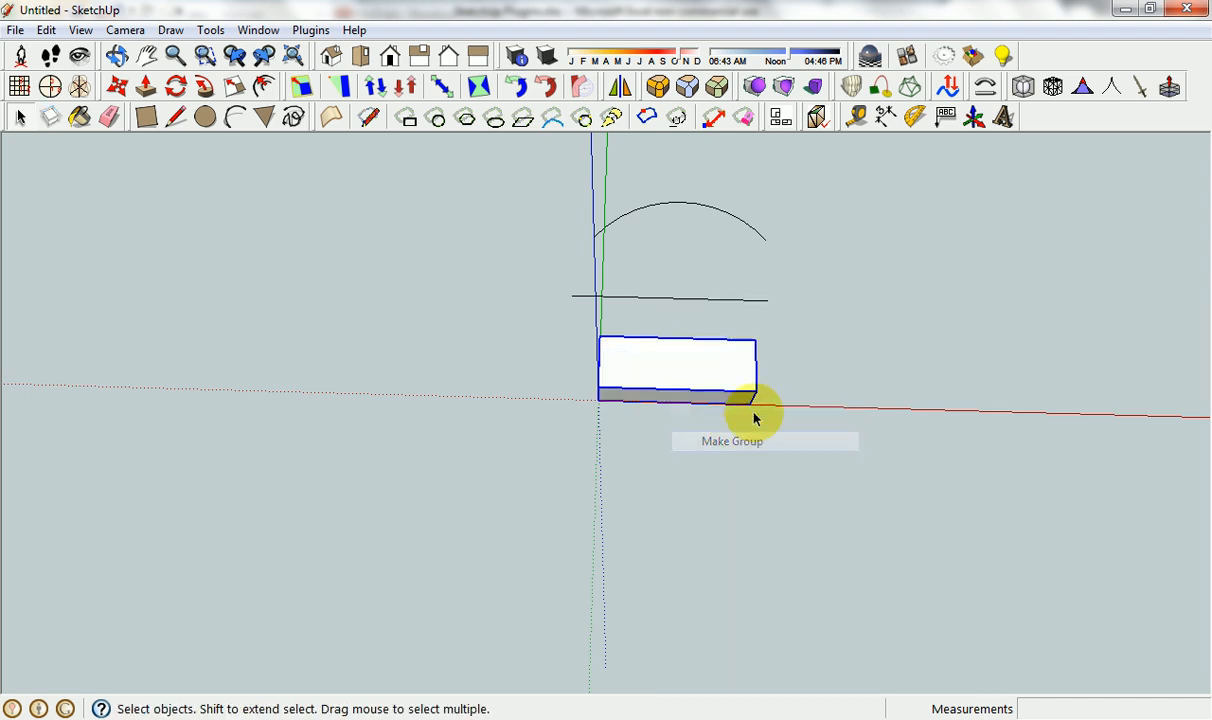
Bend the grouped box with Shape Bender, using the straight line as the base and the arc as the target curve.
{"action": "left_click", "coordinate": [985, 87]}
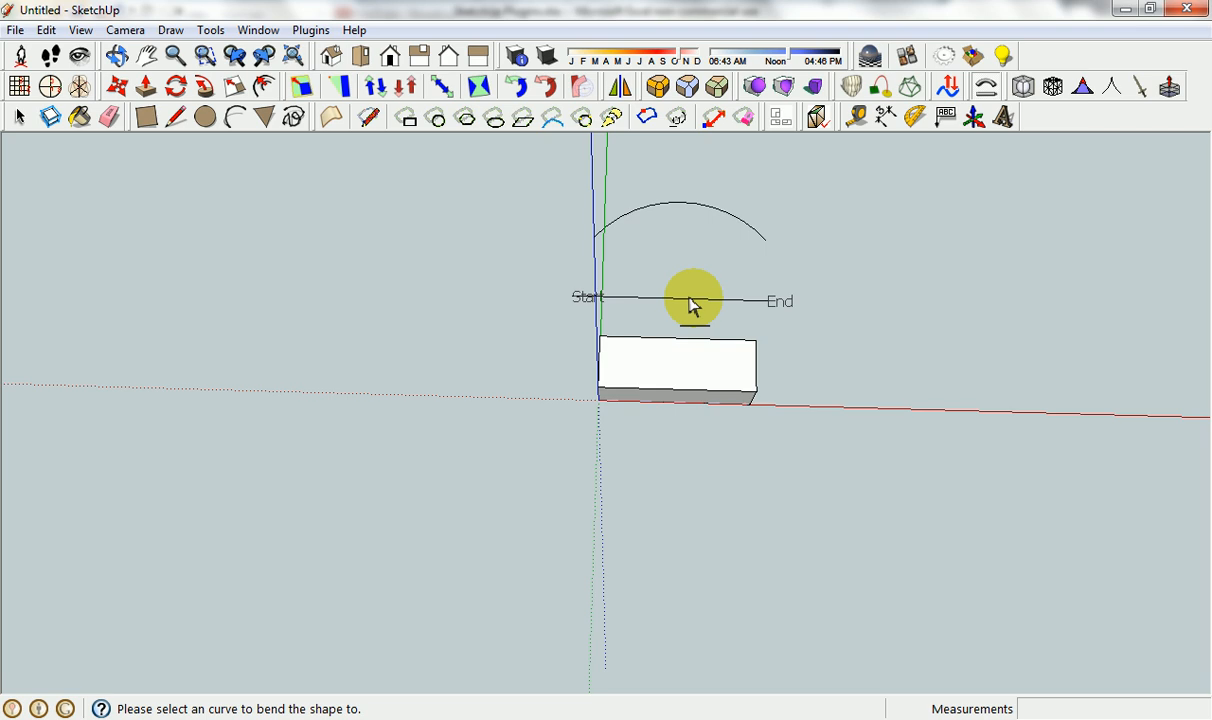
{"action": "left_click", "coordinate": [689, 206]}
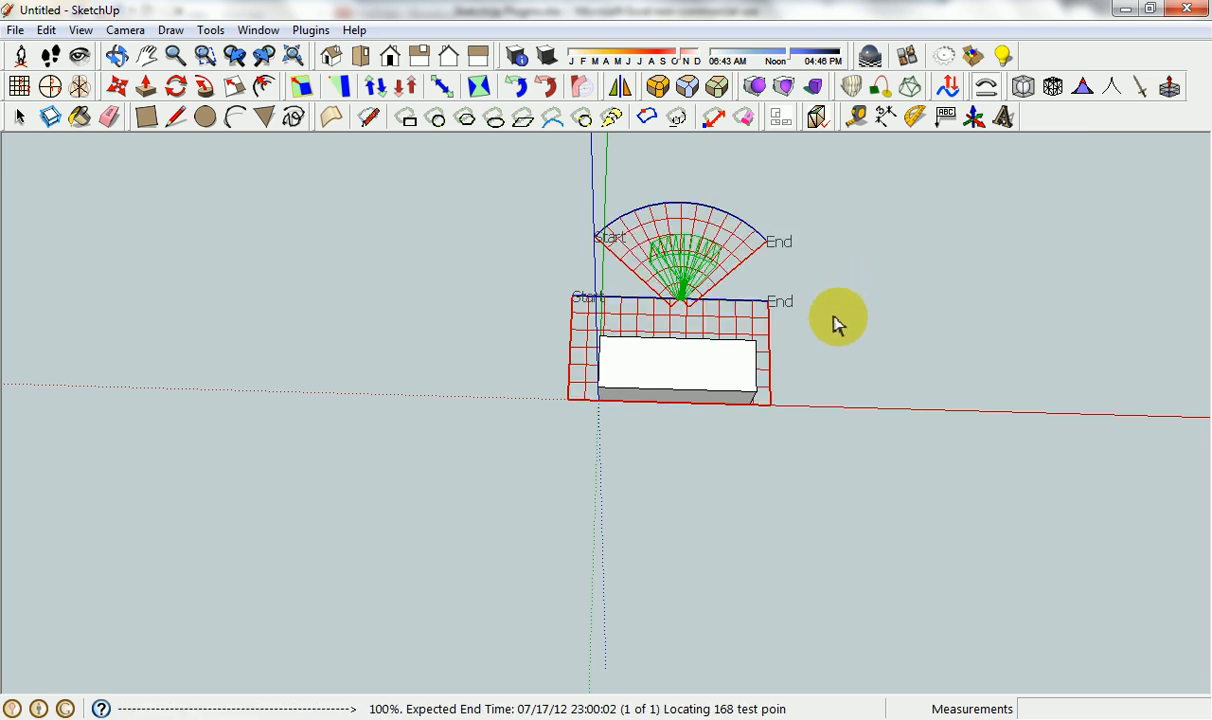
{"action": "middle_click_drag", "start_coordinate": [760, 360], "coordinate": [783, 288]}
{"action": "key", "text": "Return"}
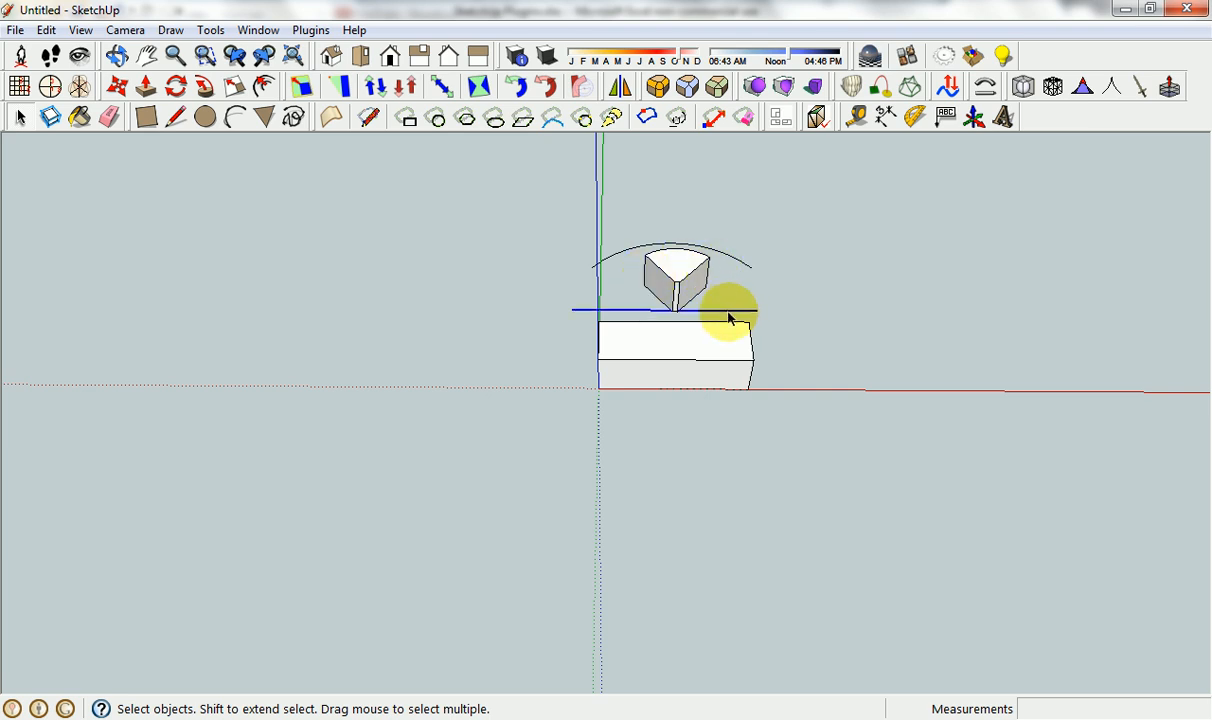
Shorten the straight line by moving its far endpoint about 1015 mm inward along the red axis.
{"action": "key", "text": "m"}
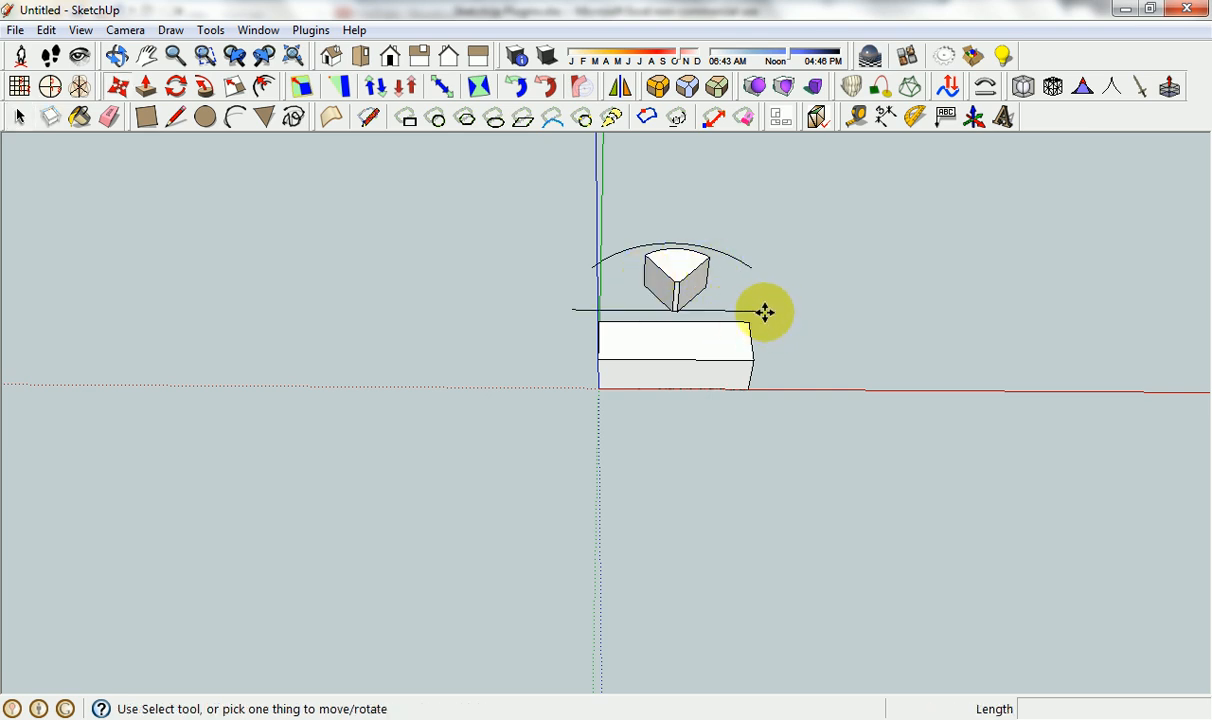
{"action": "left_click", "coordinate": [763, 311]}
{"action": "left_click", "coordinate": [713, 310]}
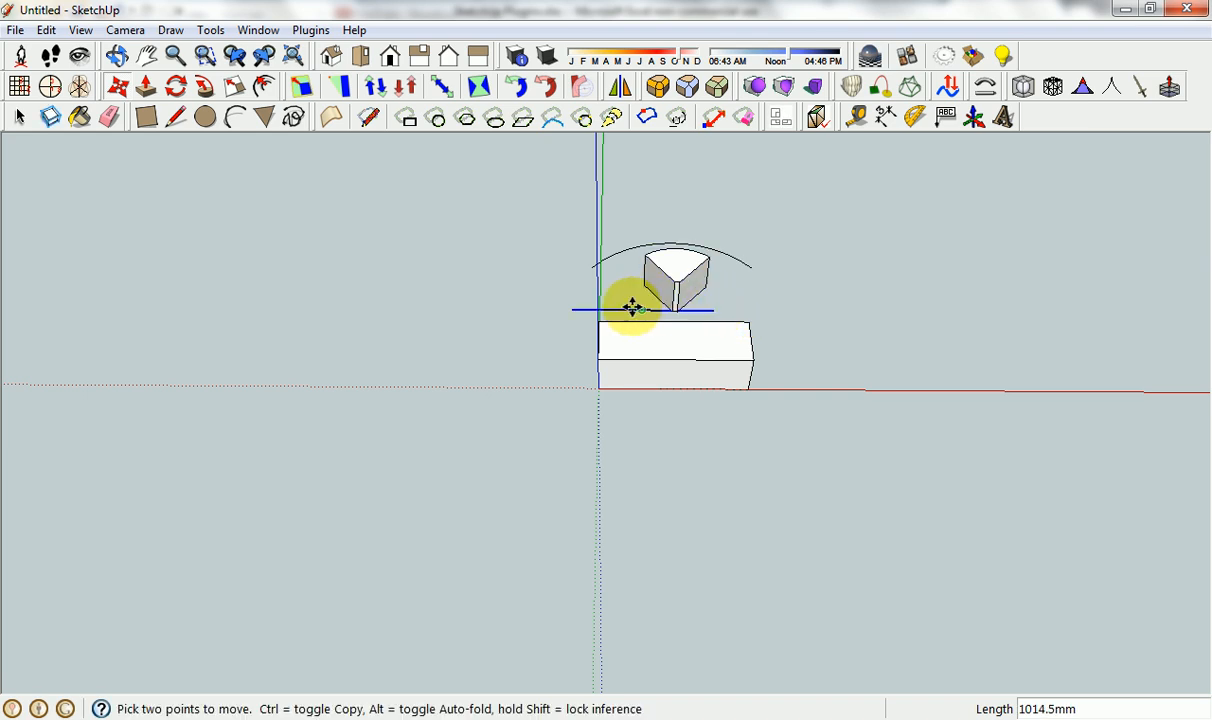
Shorten the straight line by moving its opposite endpoint about 1283 mm inward along the red axis, and remove the small bent shape.
{"action": "left_click", "coordinate": [628, 307]}
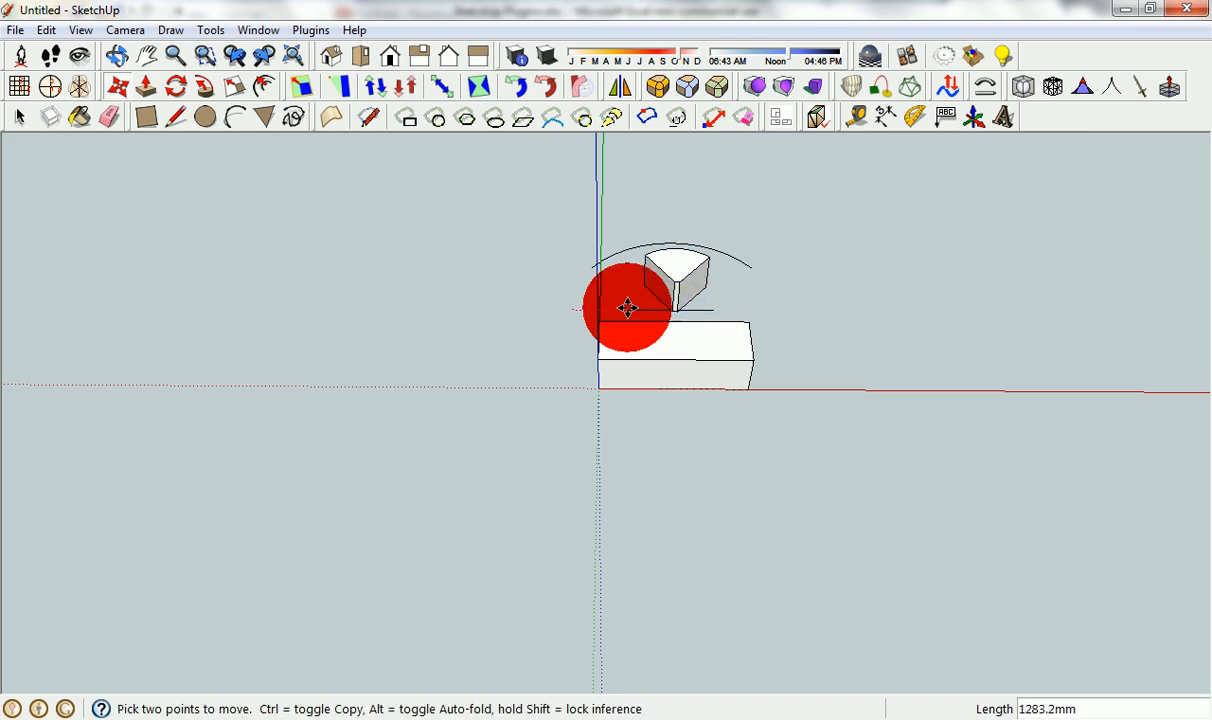
{"action": "key", "text": "space"}
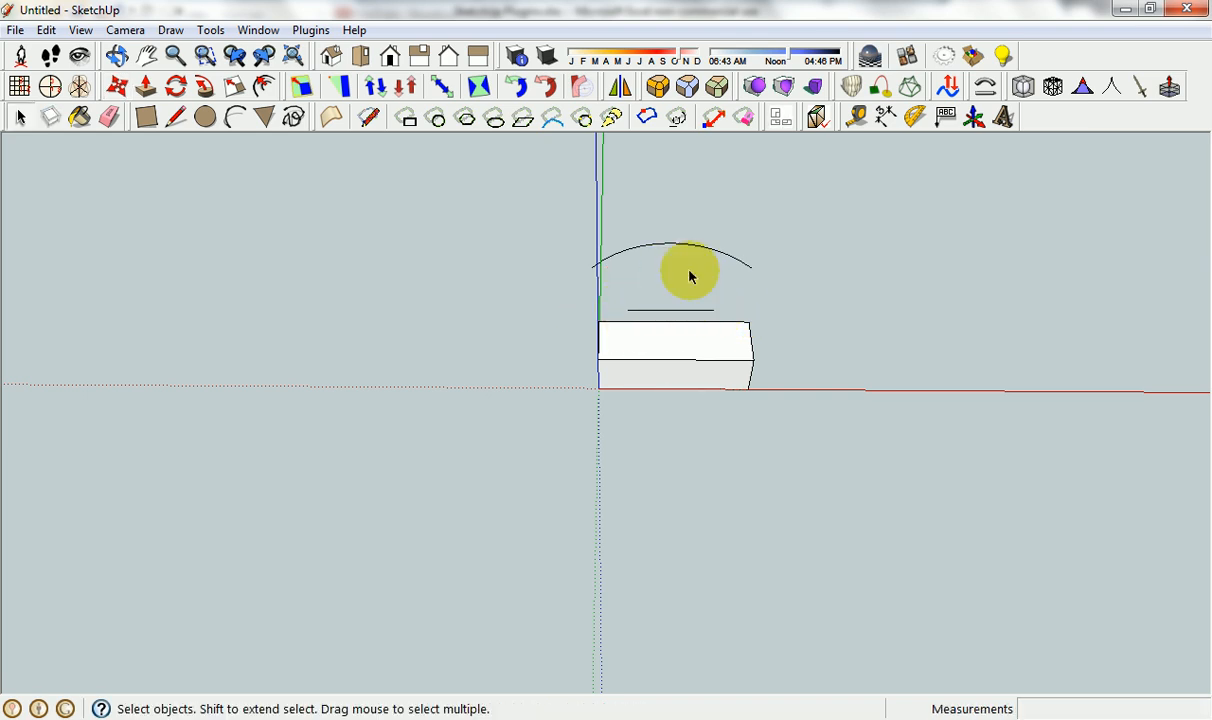
Try twice to start bending the box component with Shape Bender.
{"action": "left_click", "coordinate": [682, 346]}
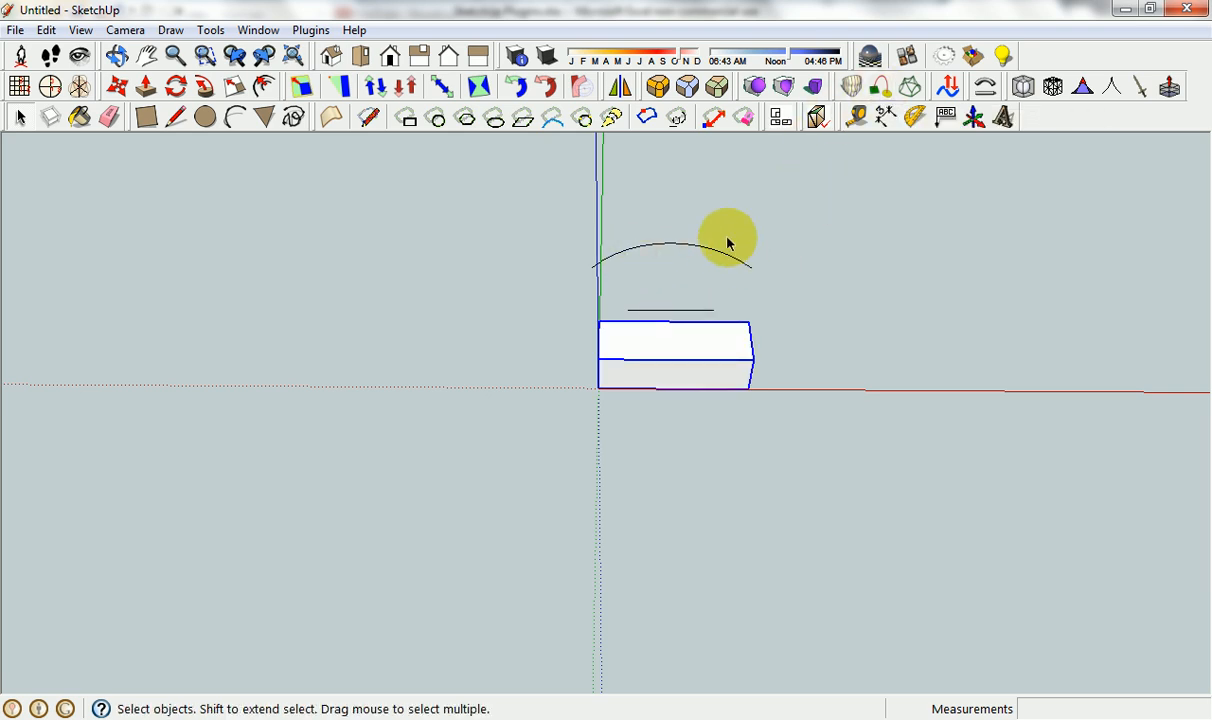
{"action": "left_click", "coordinate": [985, 88]}
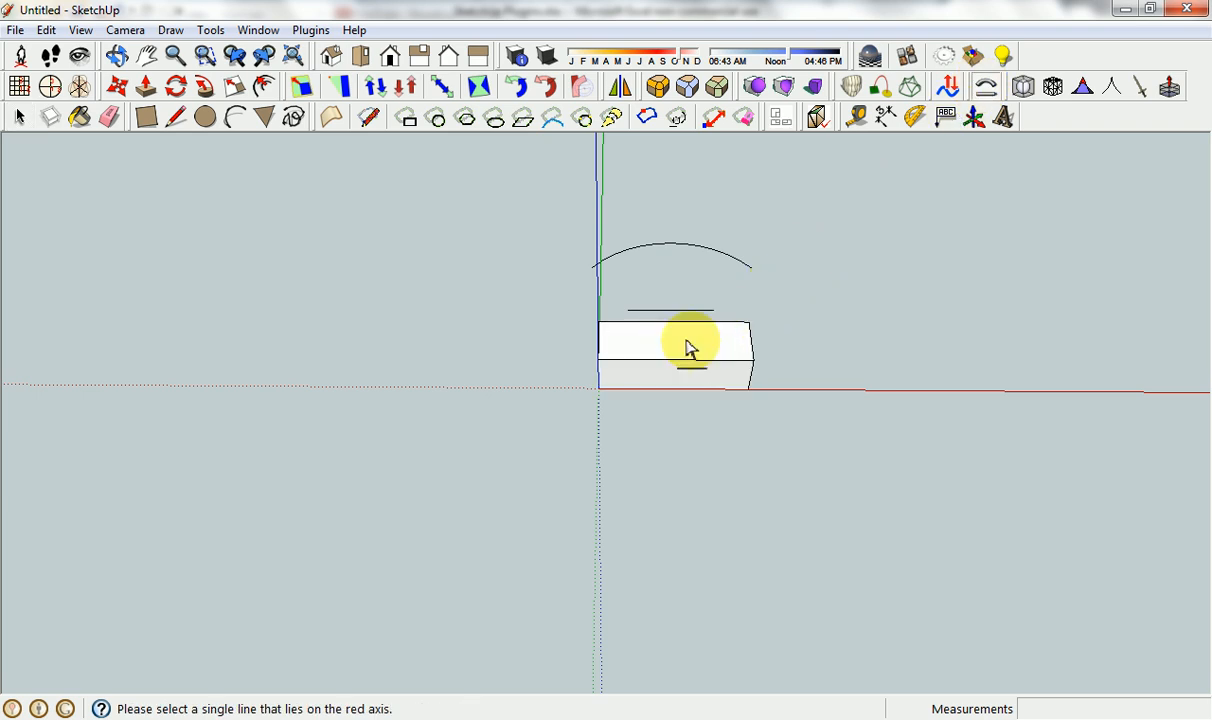
{"action": "key", "text": "space"}
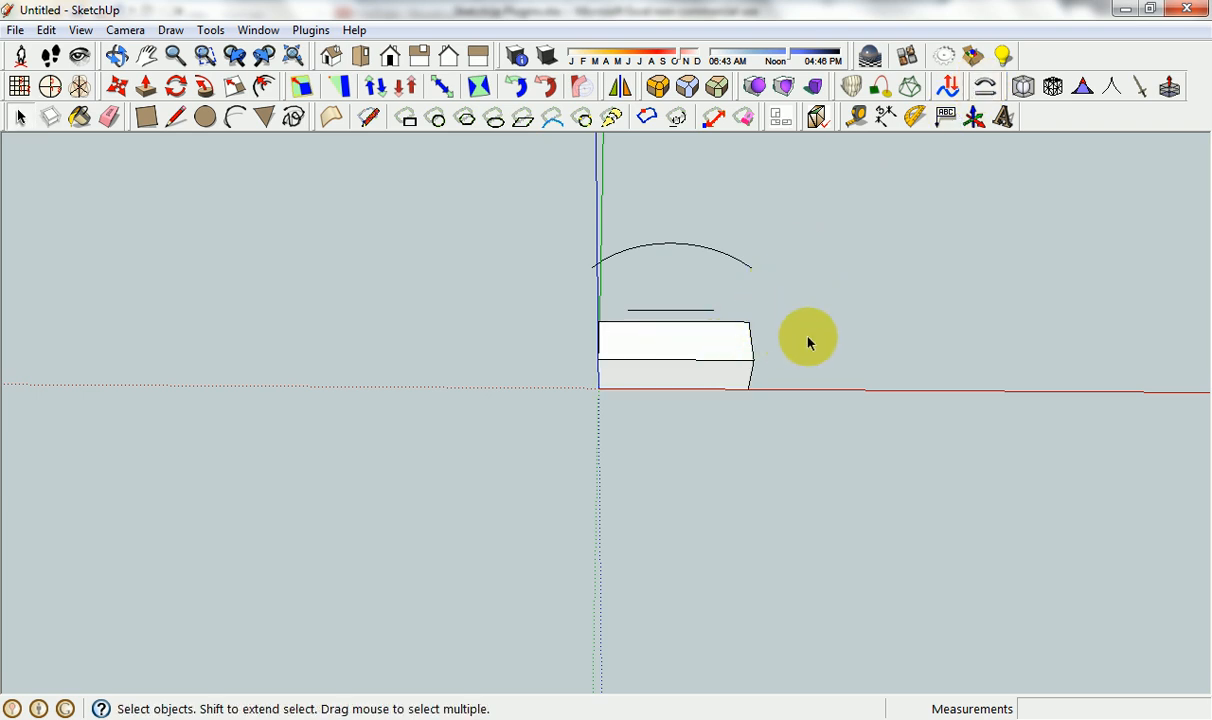
{"action": "left_click", "coordinate": [732, 342]}
{"action": "left_click", "coordinate": [987, 88]}
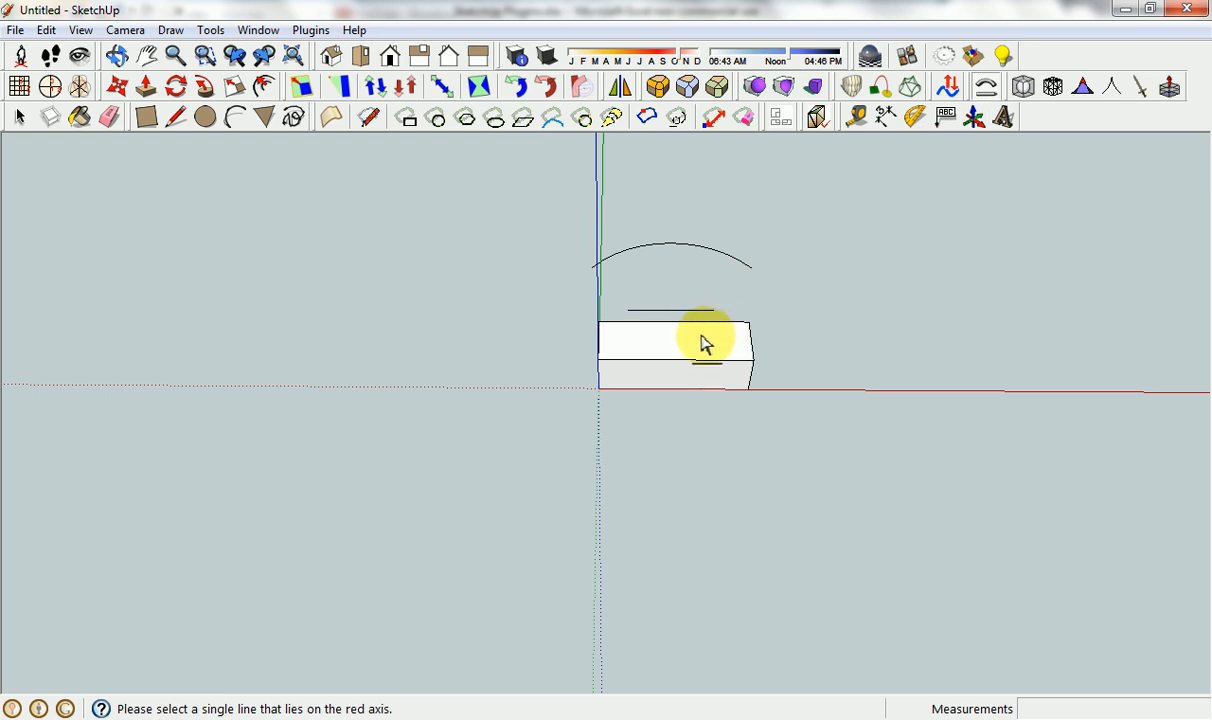
{"action": "key", "text": "space"}
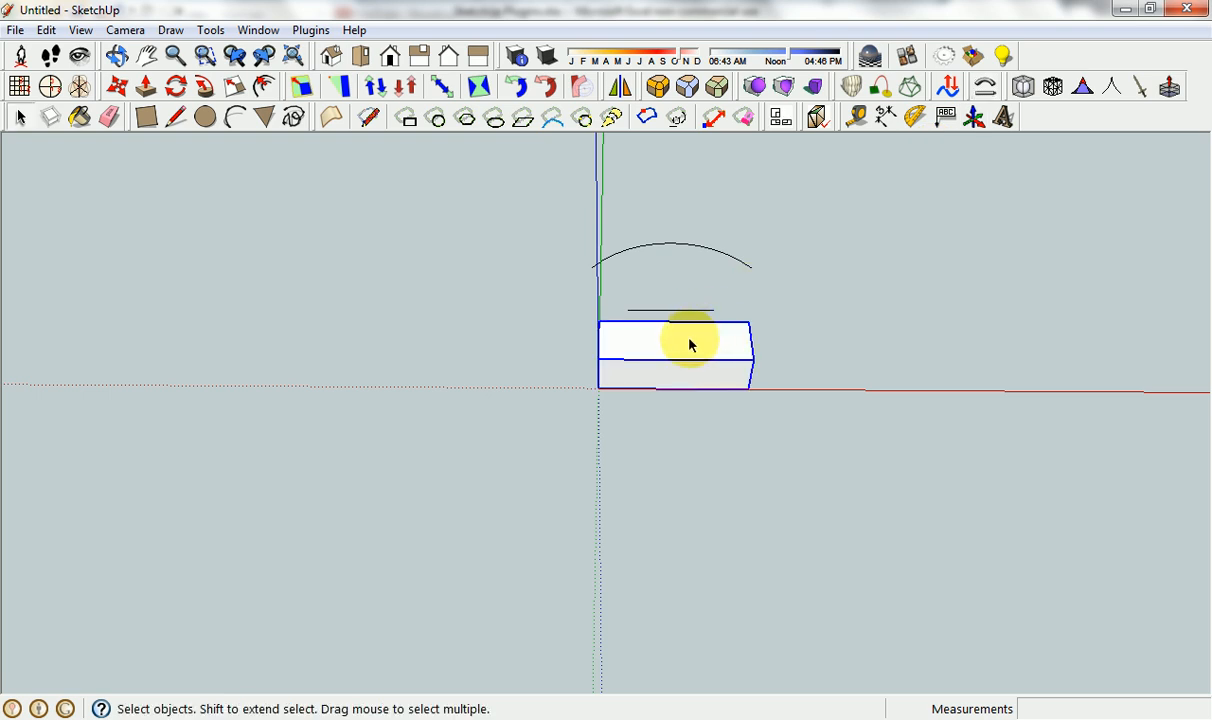
Explode the box component and make its loose geometry a group.
{"action": "right_click", "coordinate": [689, 343]}
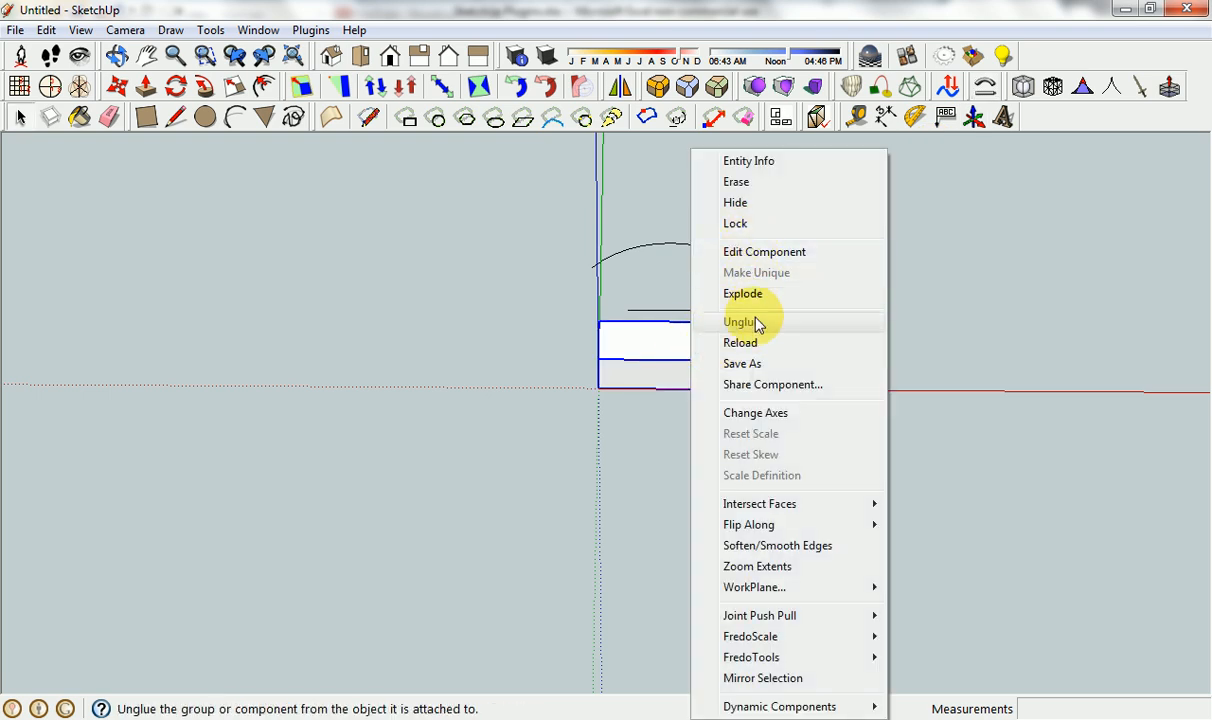
{"action": "left_click", "coordinate": [705, 293]}
{"action": "right_click", "coordinate": [697, 344]}
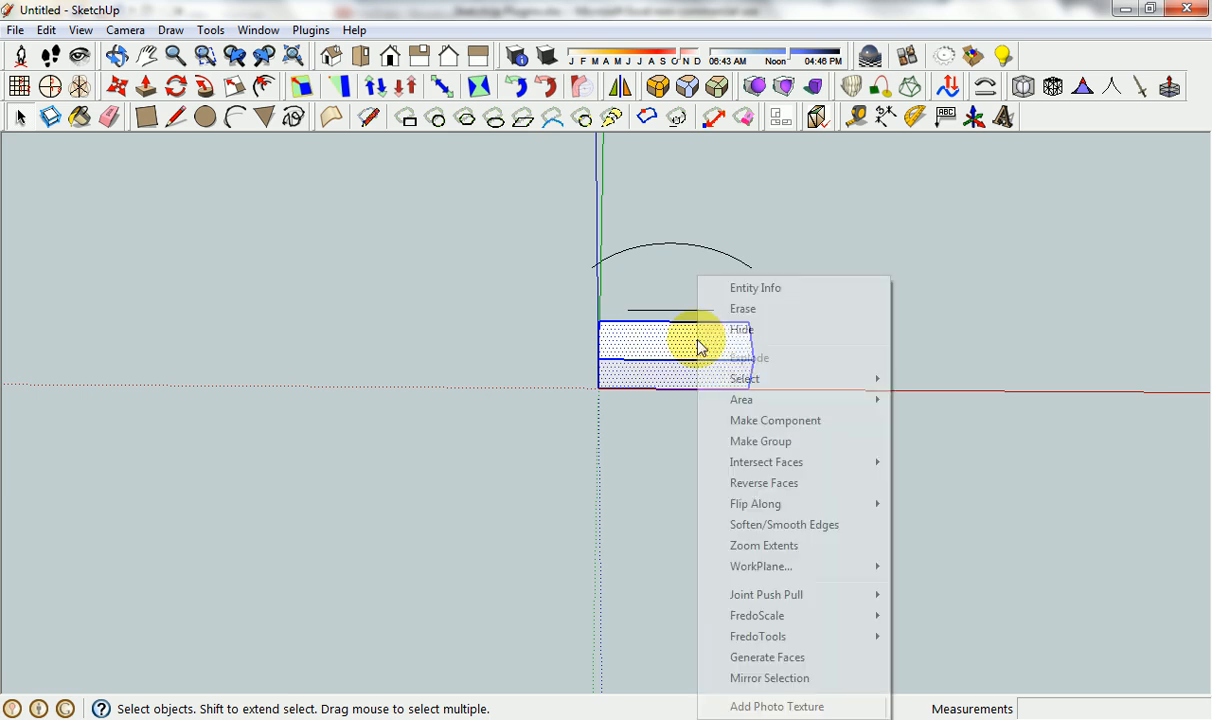
{"action": "left_click", "coordinate": [762, 441]}
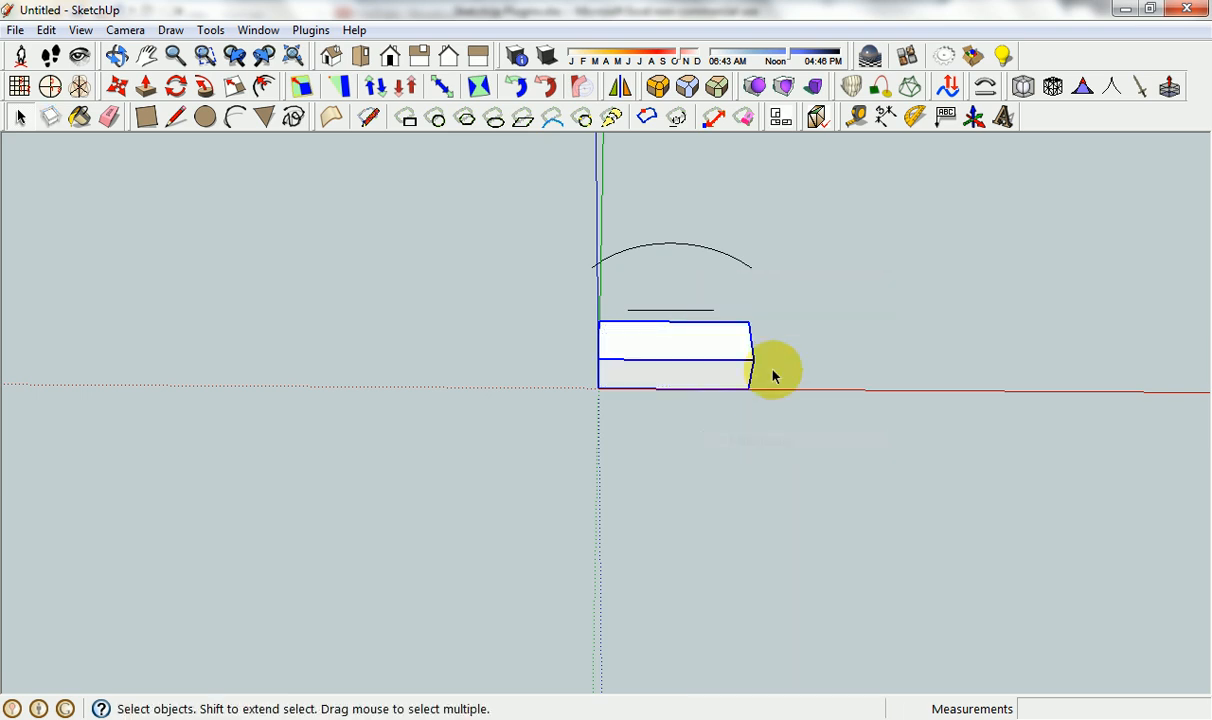
Try to start Shape Bender on the regrouped box.
{"action": "left_click", "coordinate": [766, 345]}
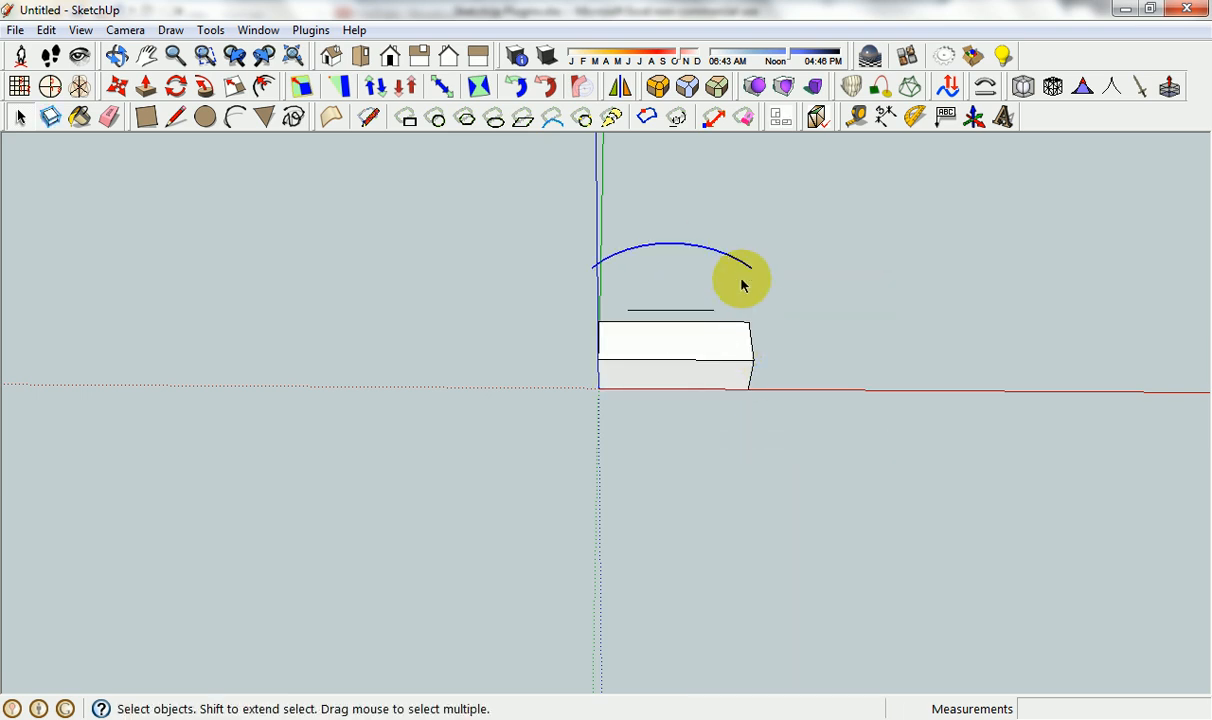
{"action": "left_click", "coordinate": [730, 343]}
{"action": "left_click", "coordinate": [985, 89]}
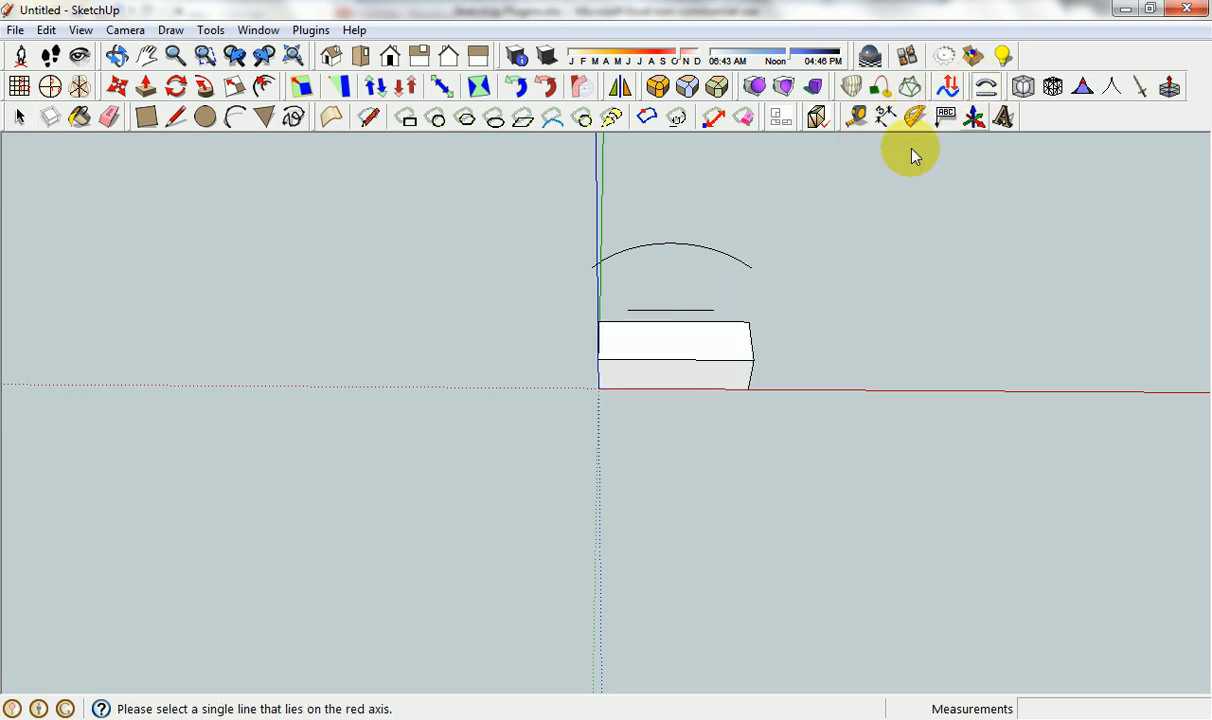
{"action": "key", "text": "space"}
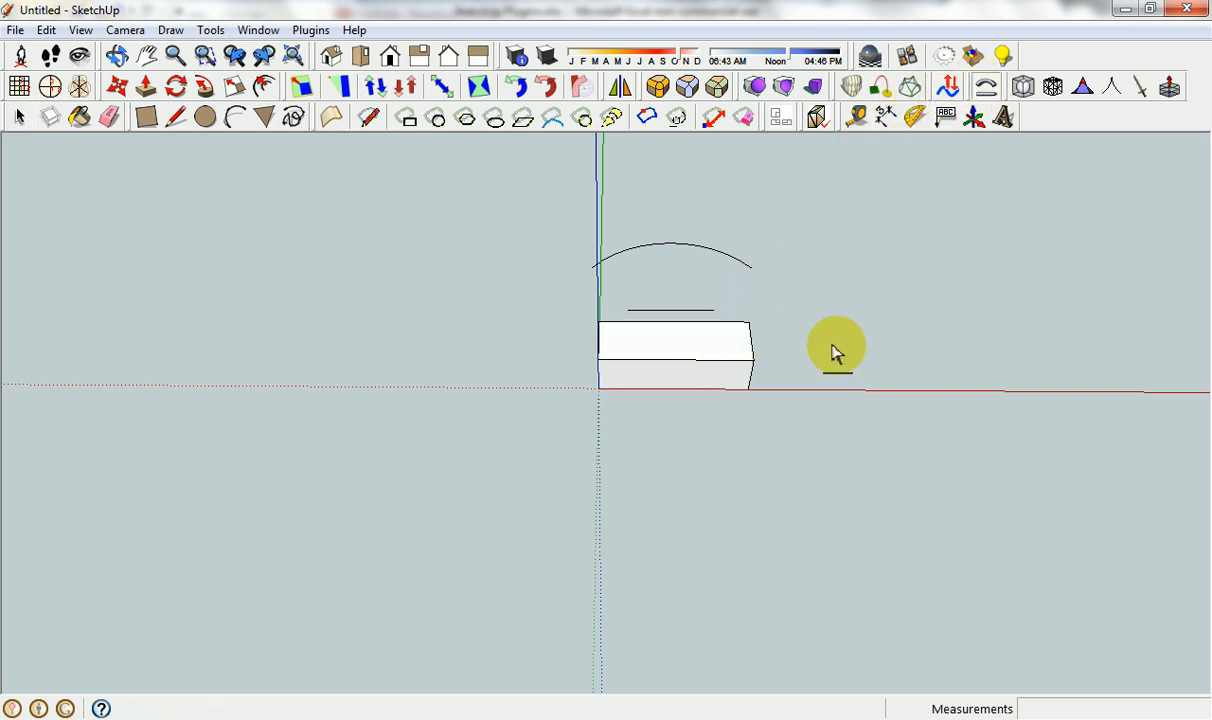
Switch to the Excel plugin list and clear the Select Outer Edges name from cell A26.
{"action": "left_click", "coordinate": [592, 718]}
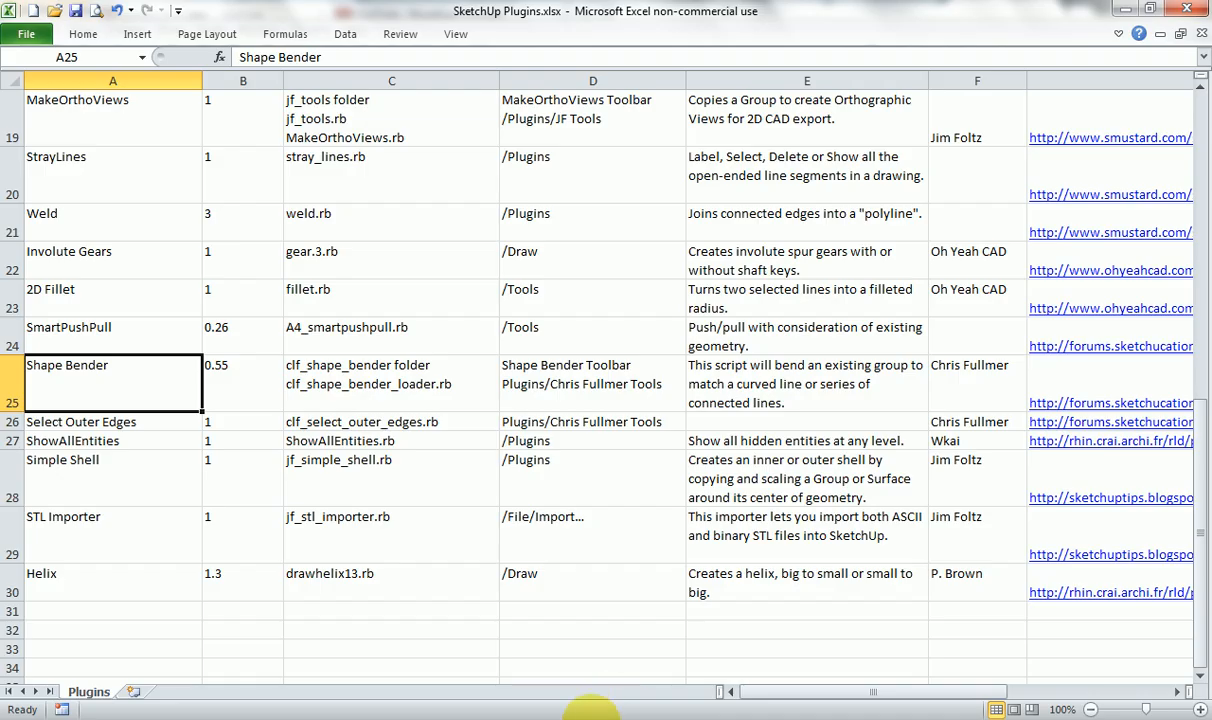
{"action": "left_click", "coordinate": [92, 428]}
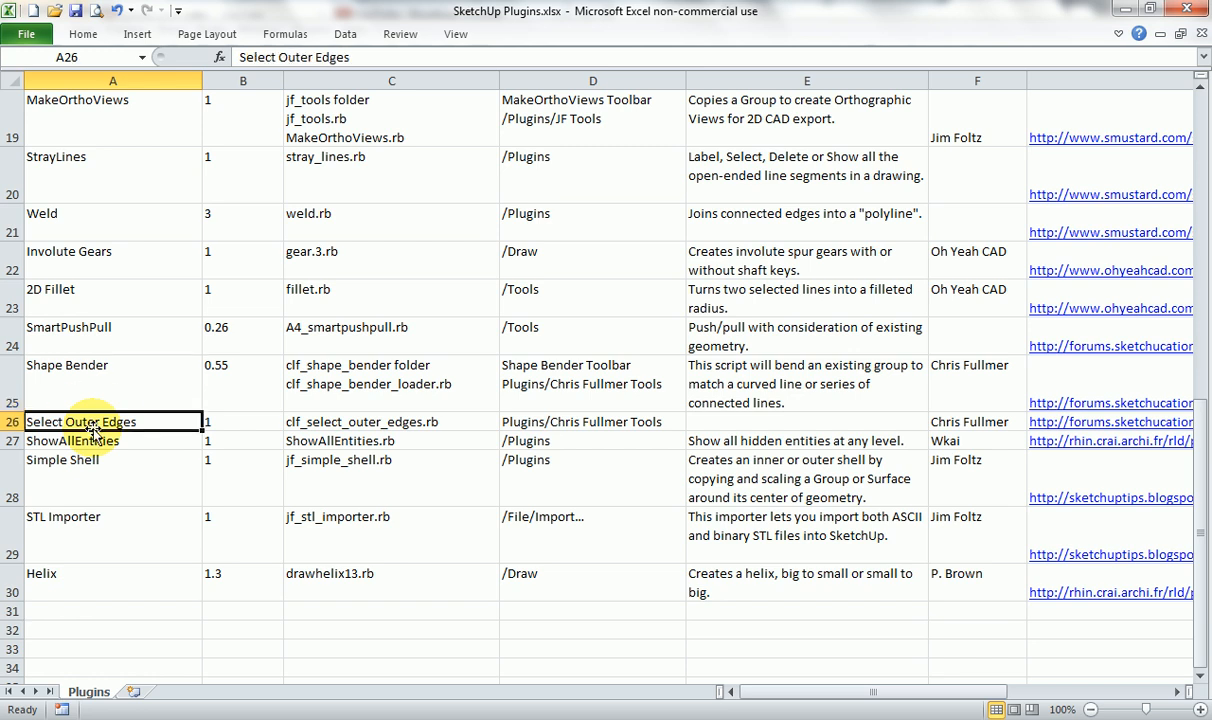
{"action": "key", "text": "BackSpace"}
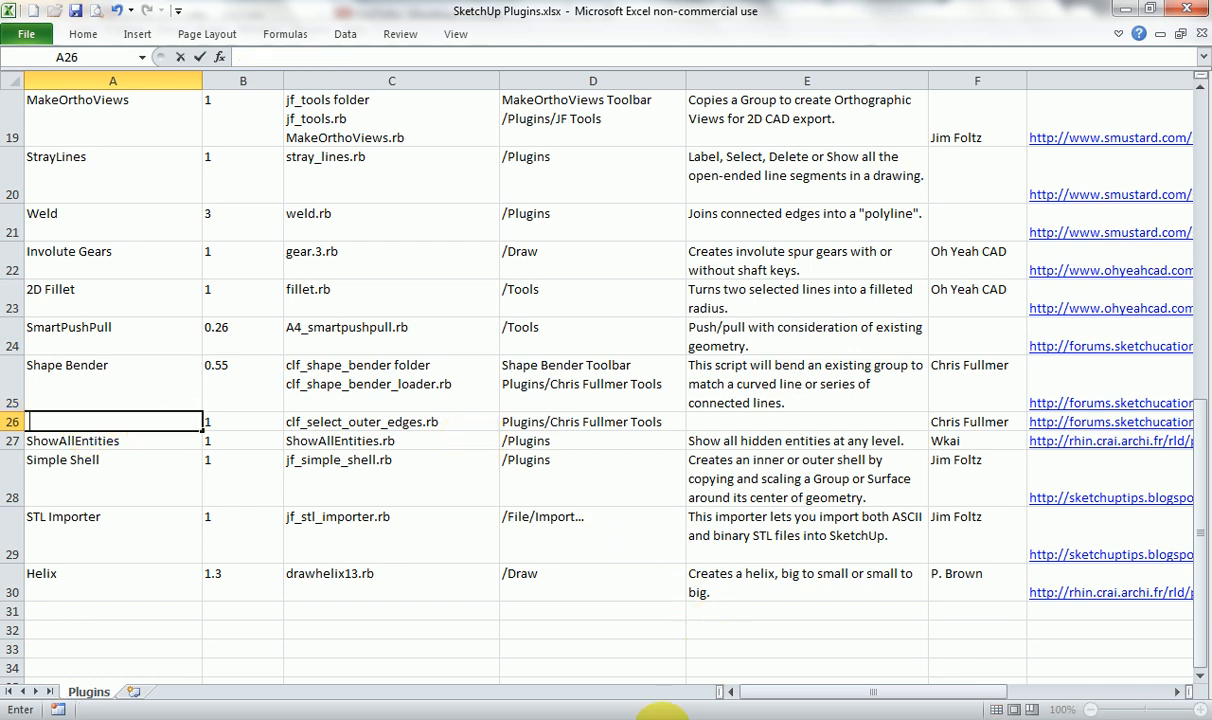
Switch to SketchUp, open the box group, and select the four edges of its top face one by one.
{"action": "left_click", "coordinate": [703, 719]}
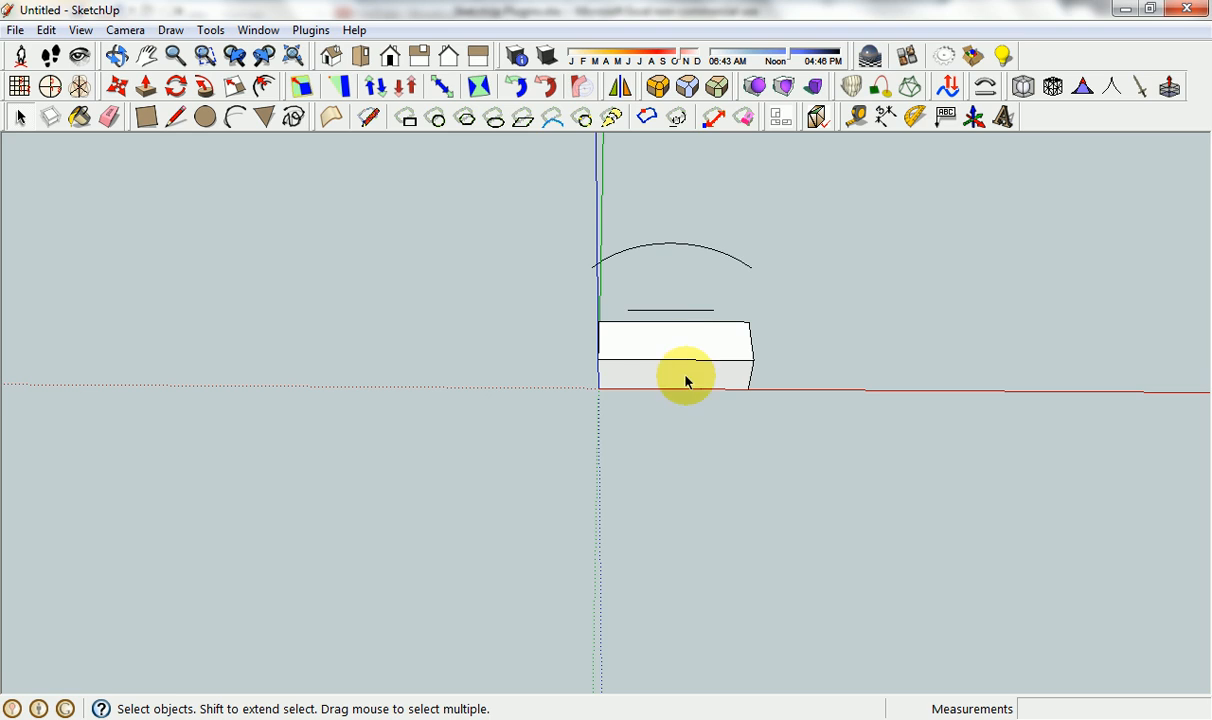
{"action": "scroll", "coordinate": [696, 420], "scroll_direction": "up", "scroll_amount": 3}
{"action": "double_click", "coordinate": [655, 300]}
{"action": "left_click", "coordinate": [646, 300]}
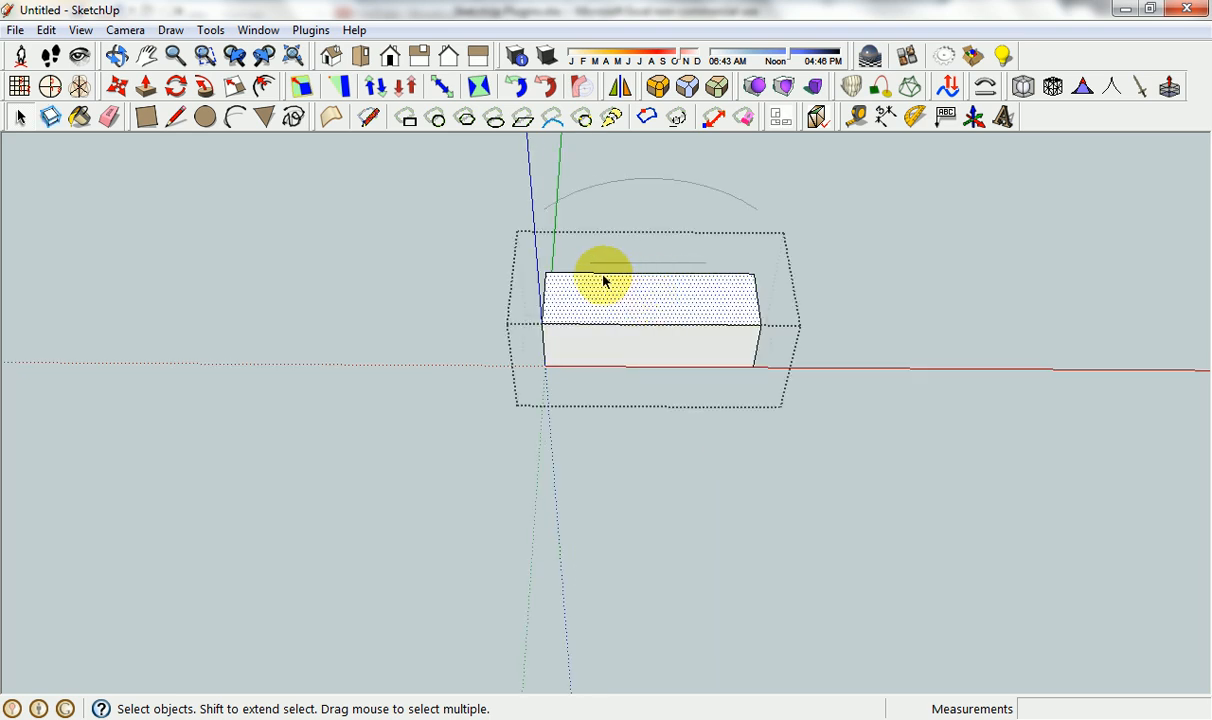
{"action": "left_click", "coordinate": [601, 273]}
{"action": "left_click", "coordinate": [544, 288], "text": "shift"}
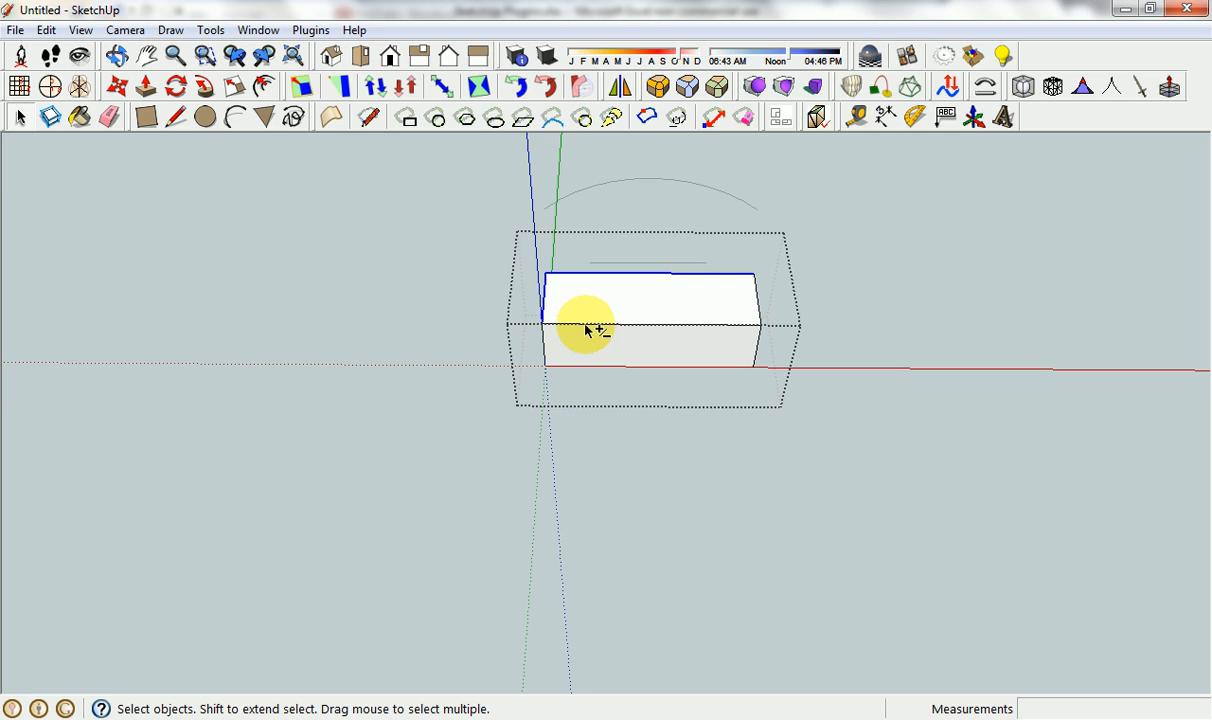
{"action": "left_click", "coordinate": [586, 325], "text": "shift"}
{"action": "left_click", "coordinate": [756, 300], "text": "shift"}
{"action": "left_click", "coordinate": [818, 348]}
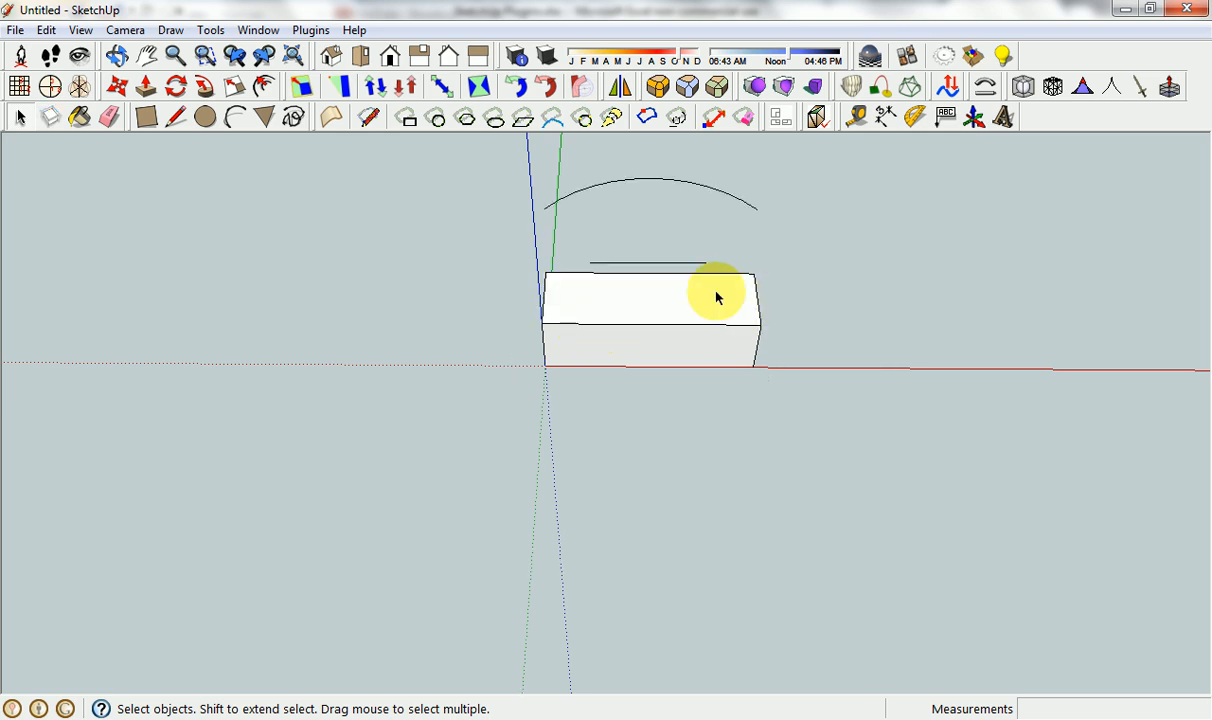
Open the box group for editing and run Select Outer Edges on its top face.
{"action": "right_click", "coordinate": [633, 302]}
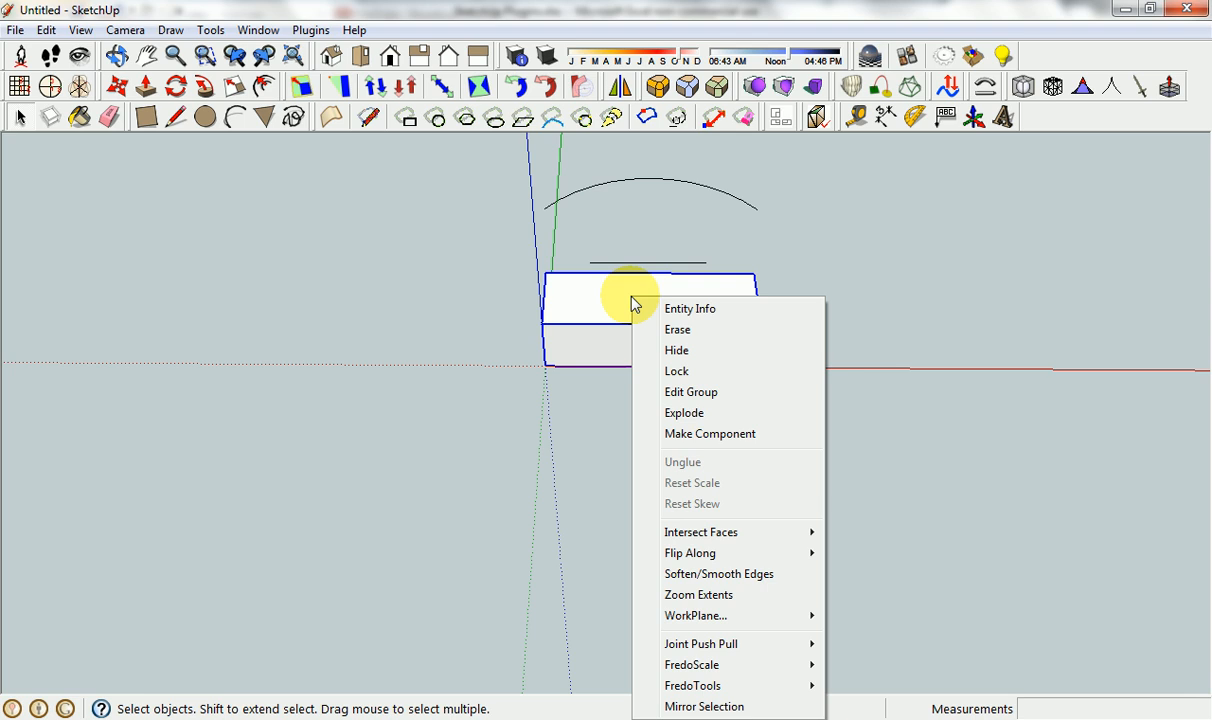
{"action": "left_click", "coordinate": [610, 300]}
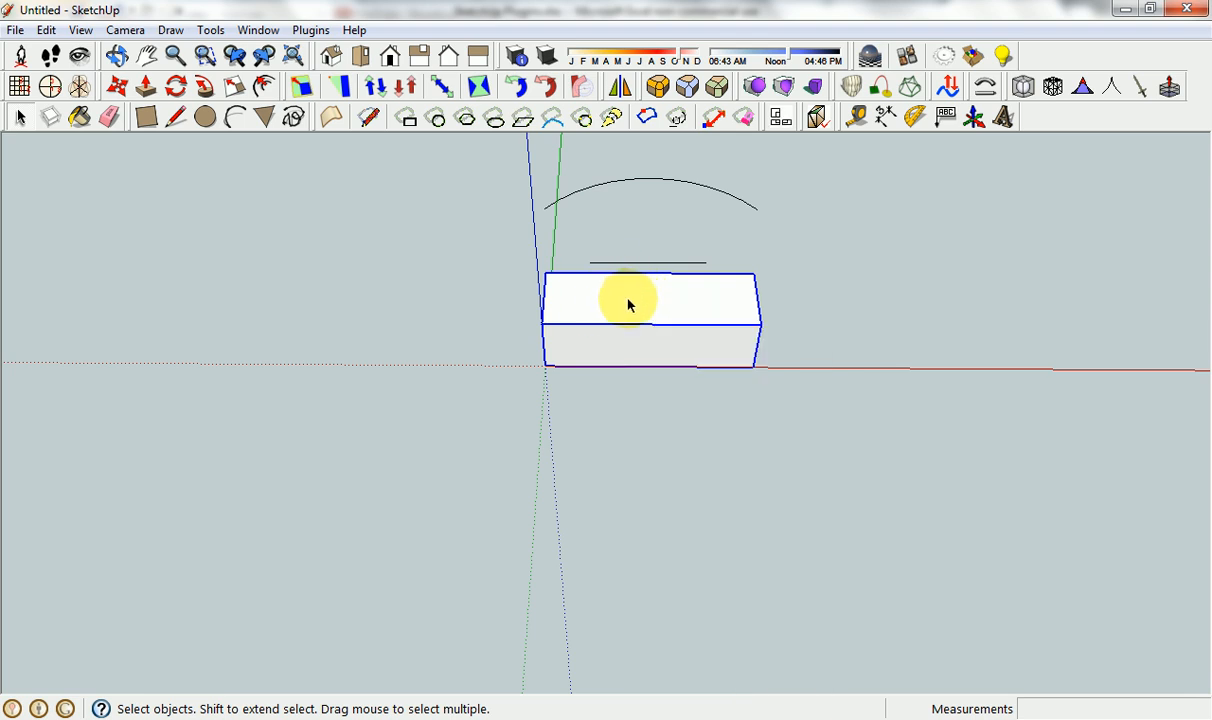
{"action": "double_click", "coordinate": [618, 301]}
{"action": "left_click", "coordinate": [599, 298]}
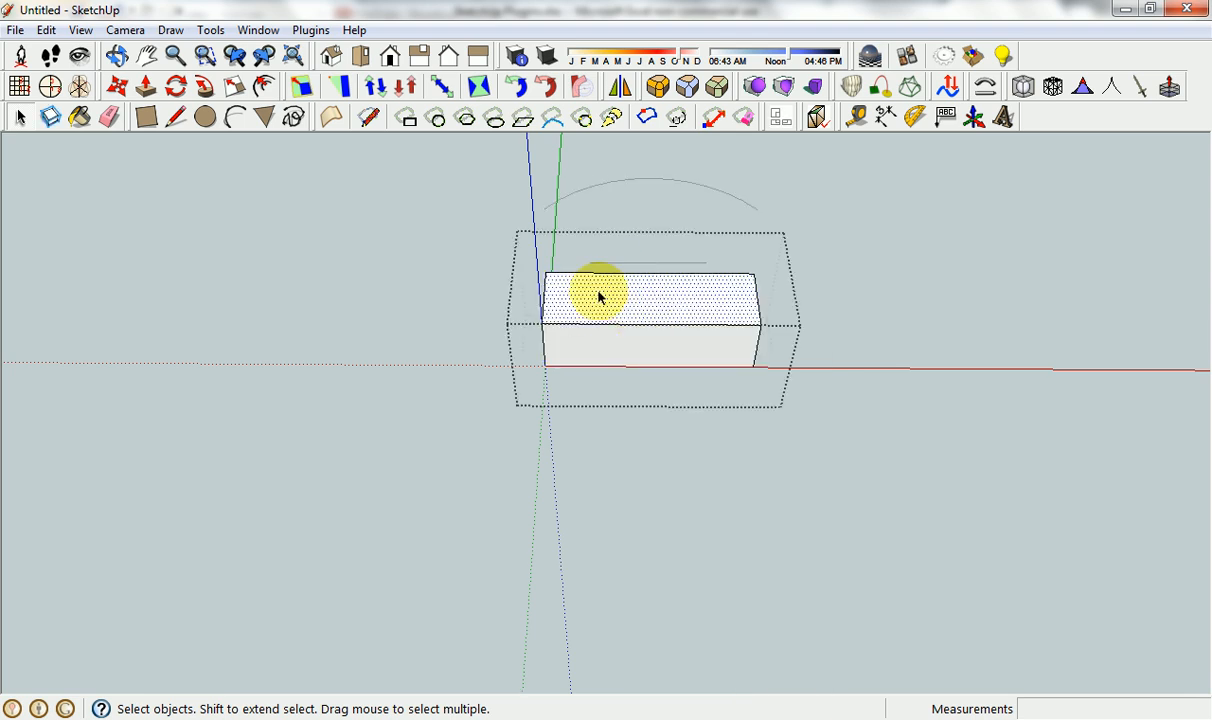
{"action": "left_click", "coordinate": [303, 31]}
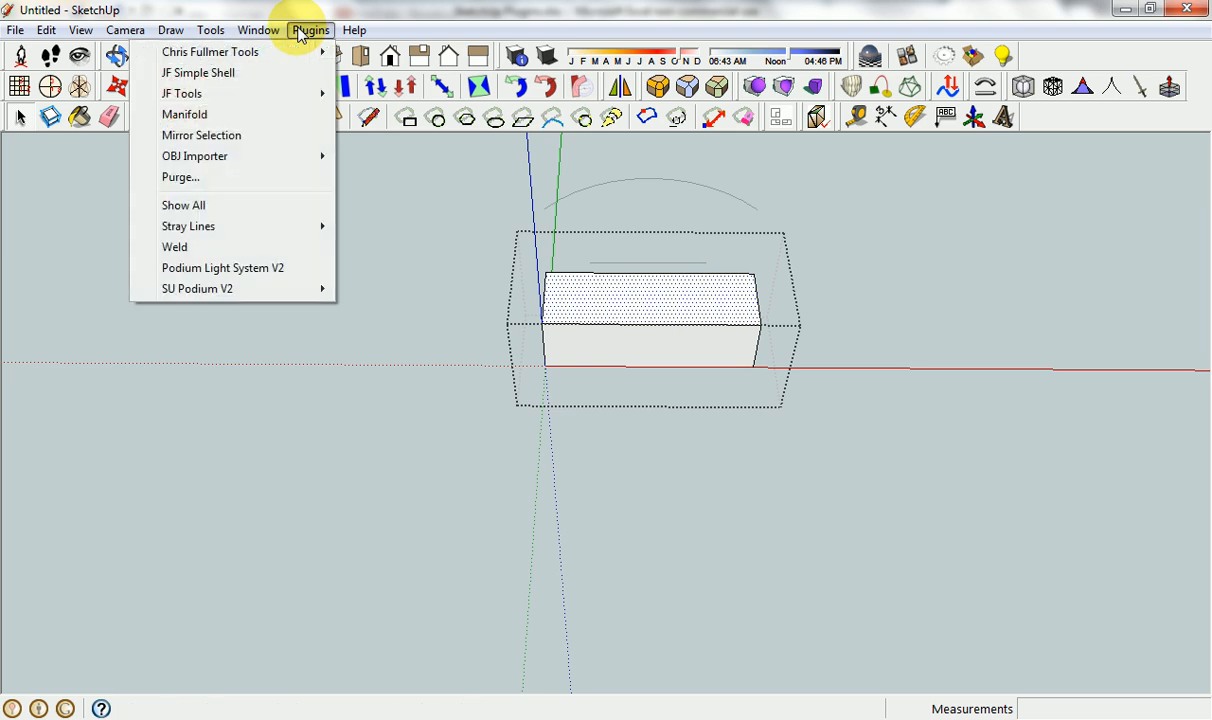
{"action": "mouse_move", "coordinate": [300, 62]}
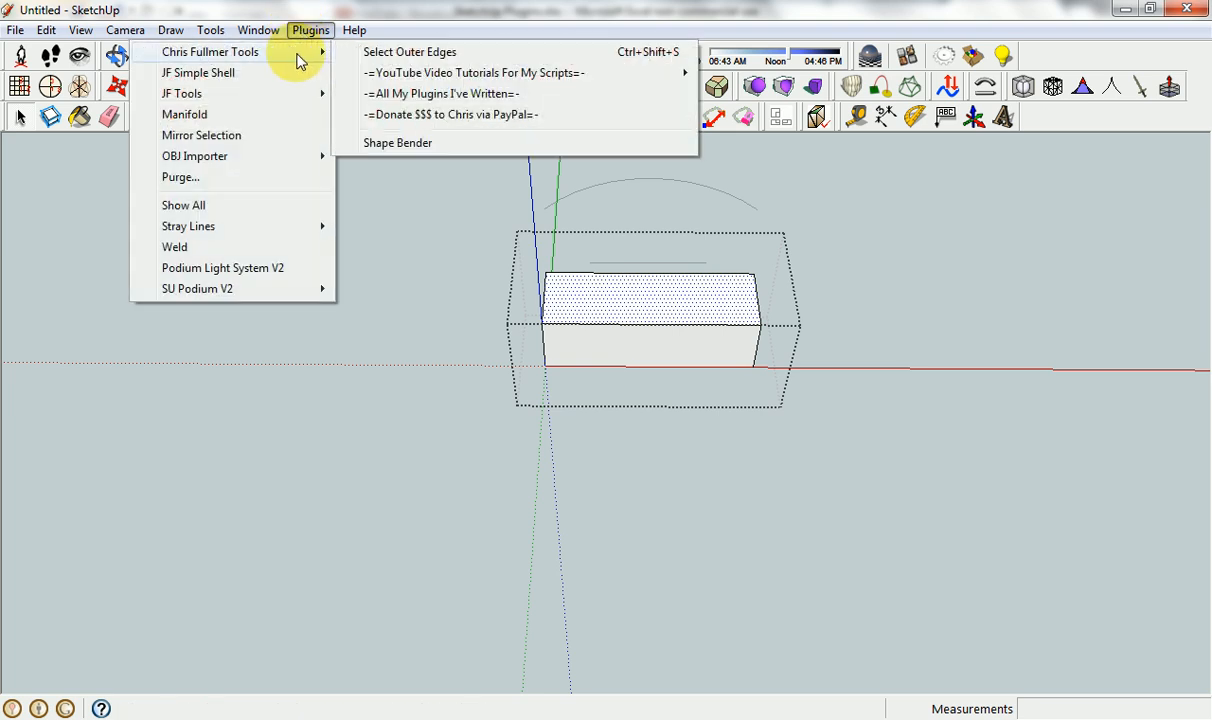
{"action": "left_click", "coordinate": [410, 52]}
Select the back edge of the box's top face and switch the selection to the adjoining left edge.
{"action": "scroll", "coordinate": [568, 262], "scroll_direction": "up", "scroll_amount": 3}
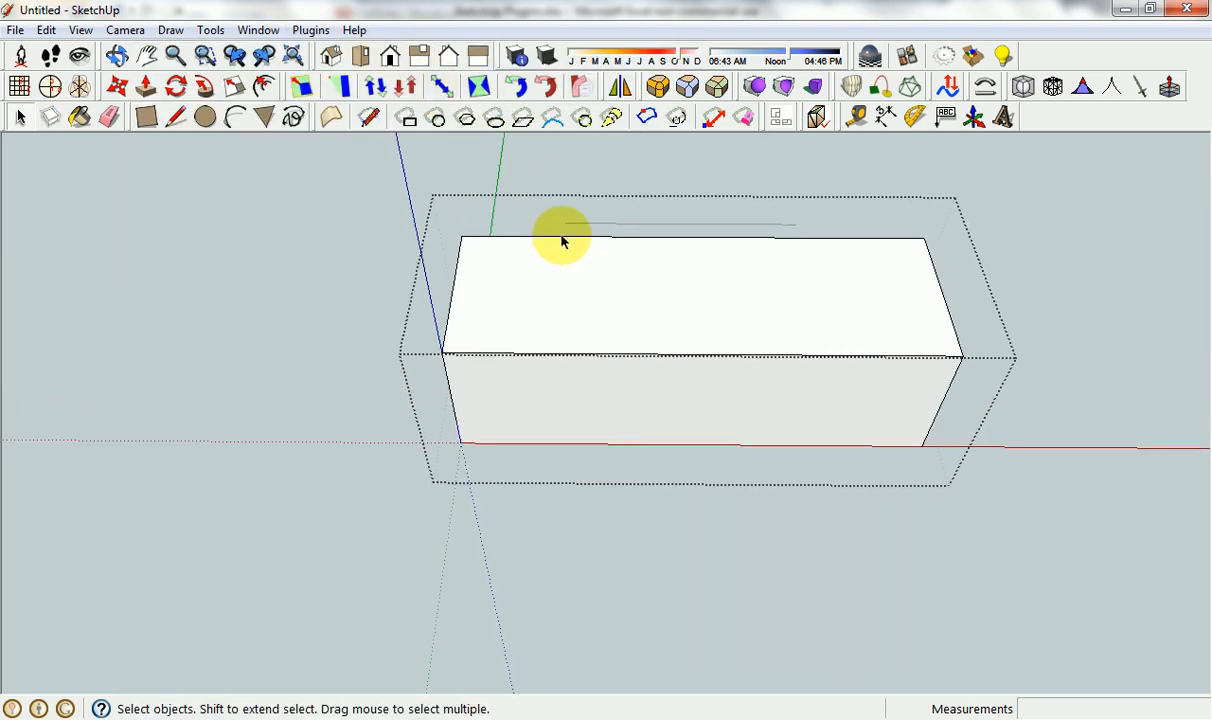
{"action": "left_click", "coordinate": [561, 239]}
{"action": "left_click", "coordinate": [459, 260]}
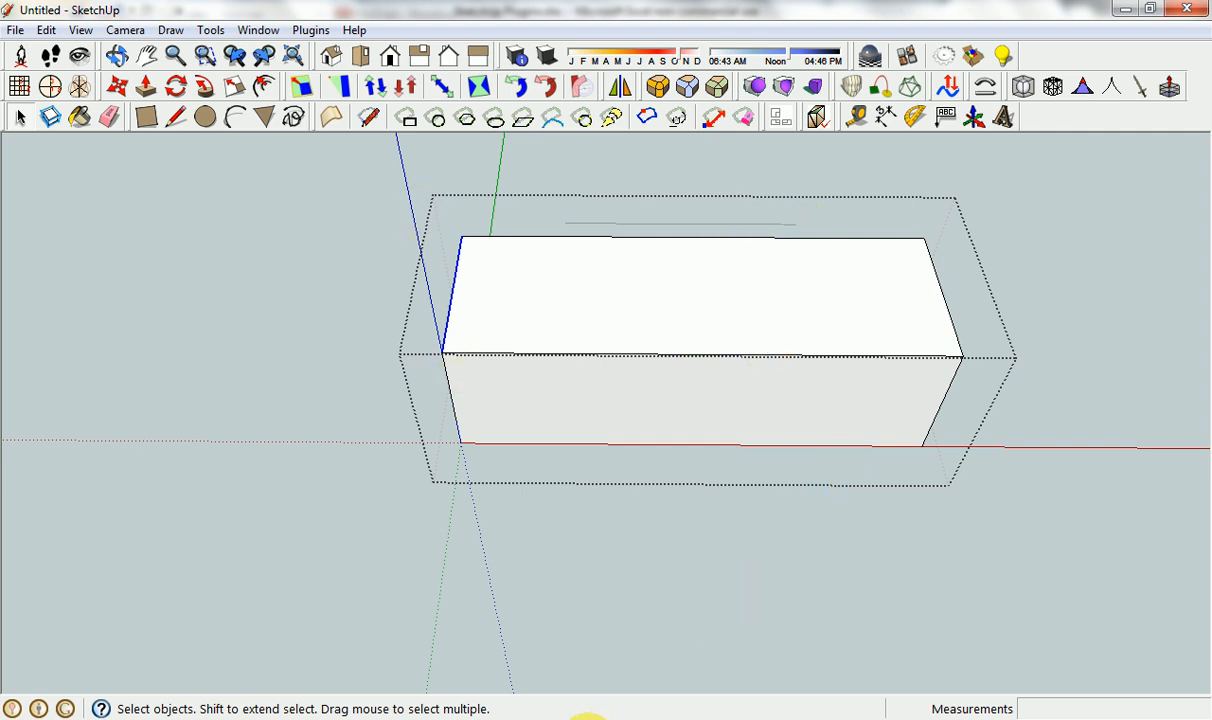
Switch to the Excel plugin list and select the ShowAllEntities entry in cell A27.
{"action": "left_click", "coordinate": [578, 716]}
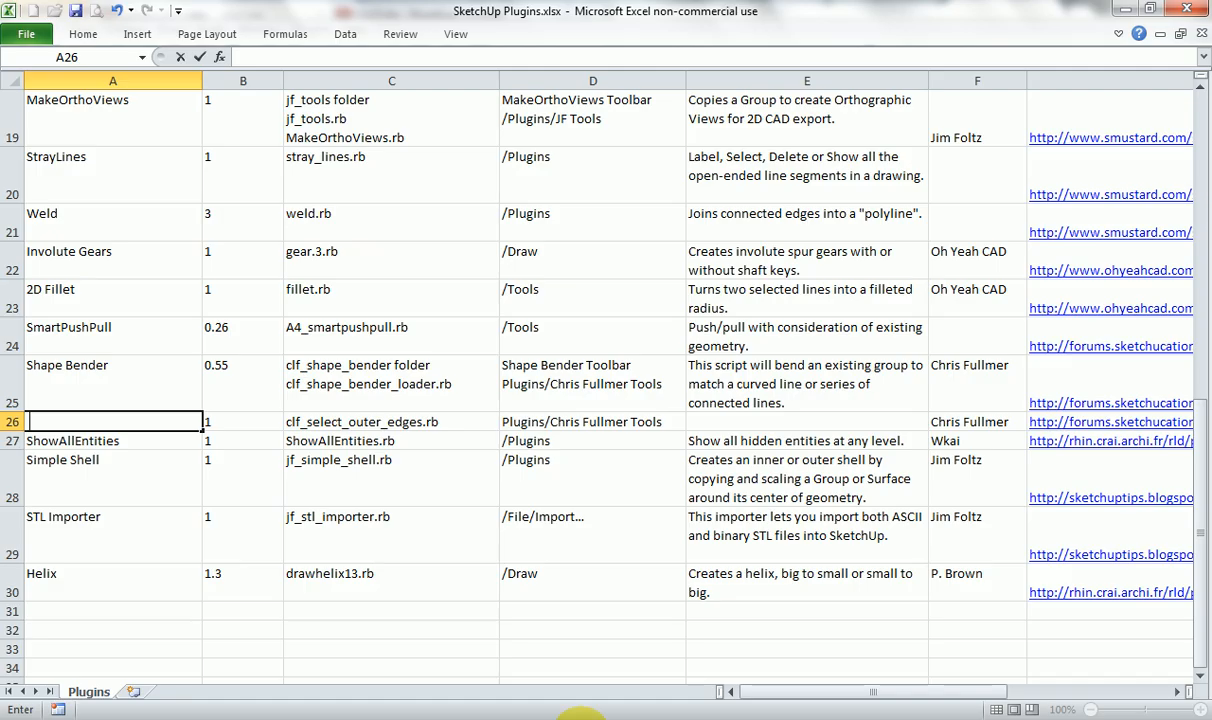
{"action": "left_click", "coordinate": [150, 443]}
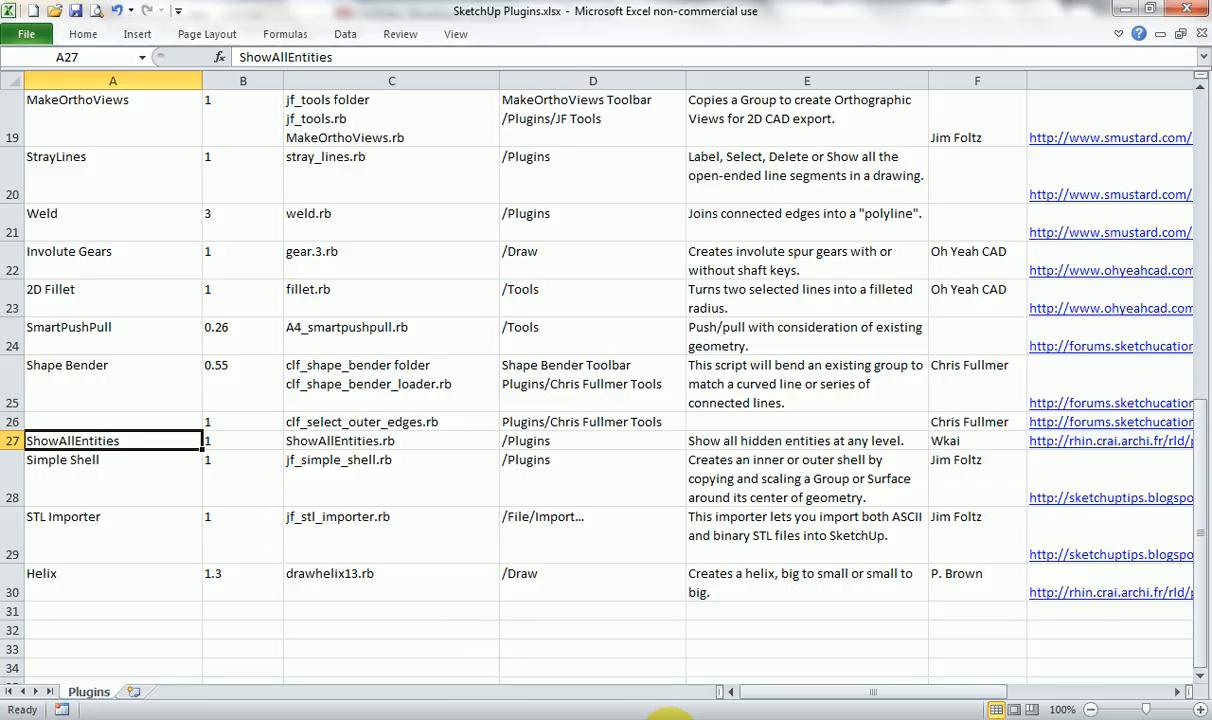
Switch to SketchUp, leave group editing, and hide the box group before undoing the hide.
{"action": "left_click", "coordinate": [672, 717]}
{"action": "left_click", "coordinate": [606, 544]}
{"action": "scroll", "coordinate": [560, 318], "scroll_direction": "down", "scroll_amount": 3}
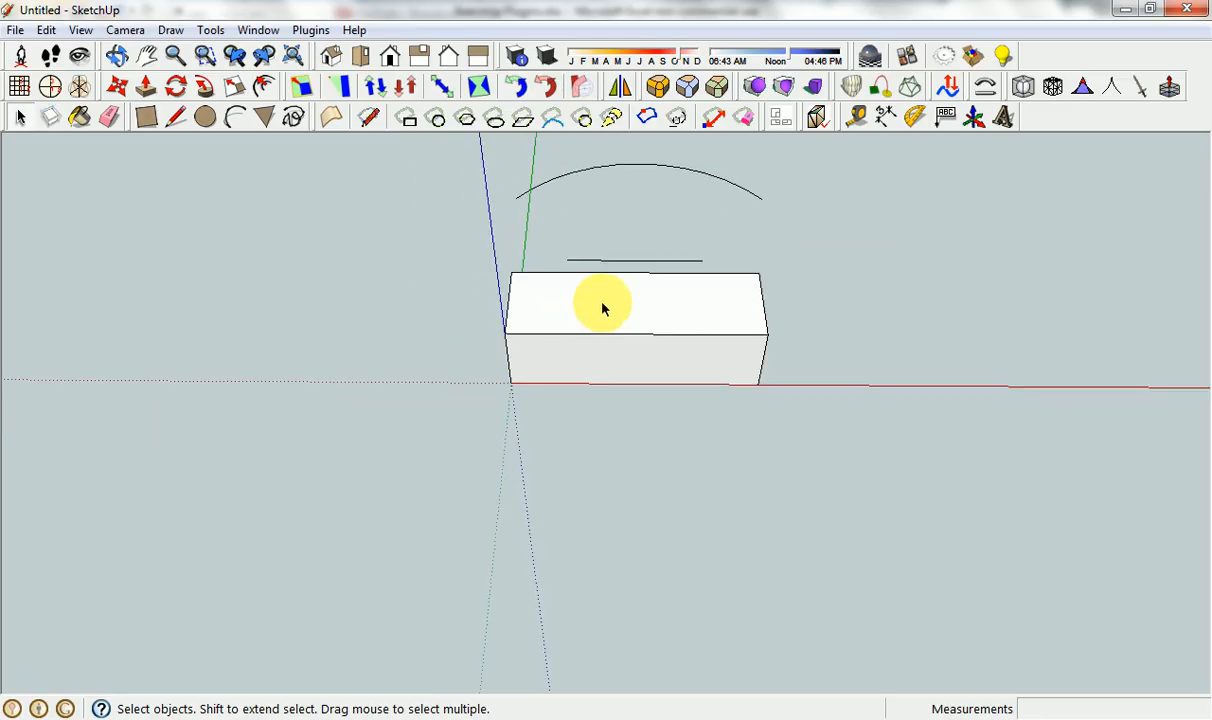
{"action": "left_click", "coordinate": [600, 308]}
{"action": "right_click", "coordinate": [601, 316]}
{"action": "left_click", "coordinate": [644, 350]}
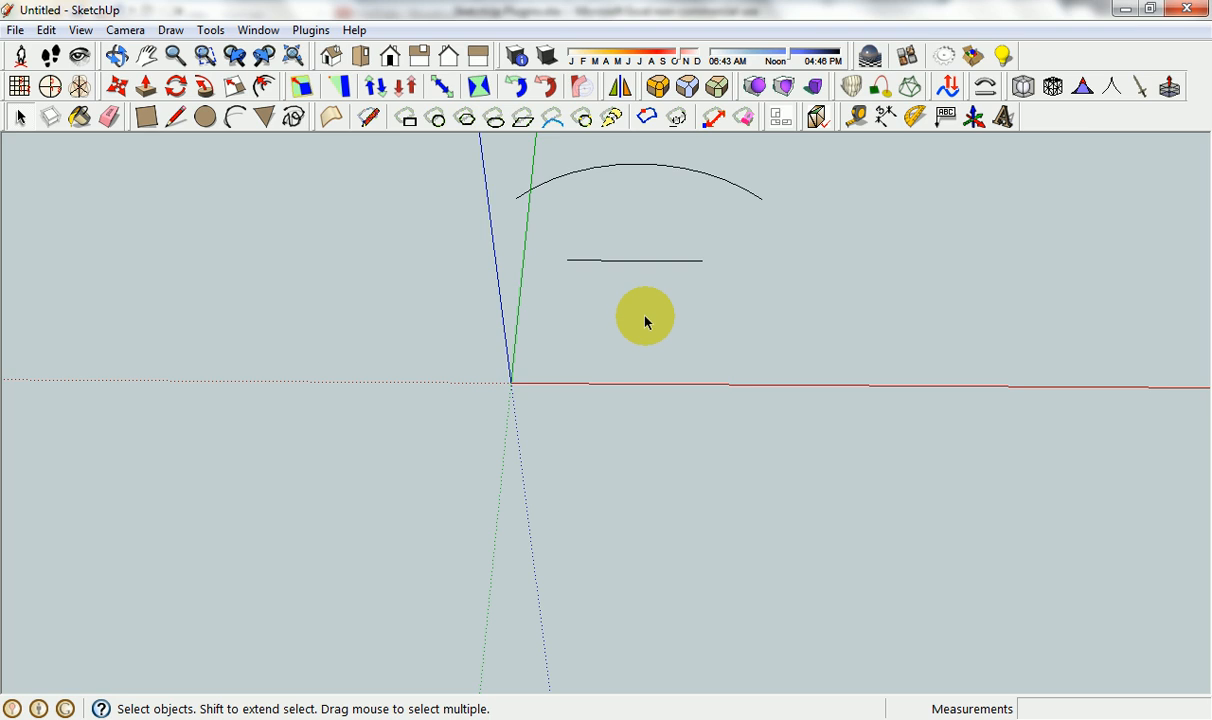
{"action": "key", "text": "ctrl+z"}
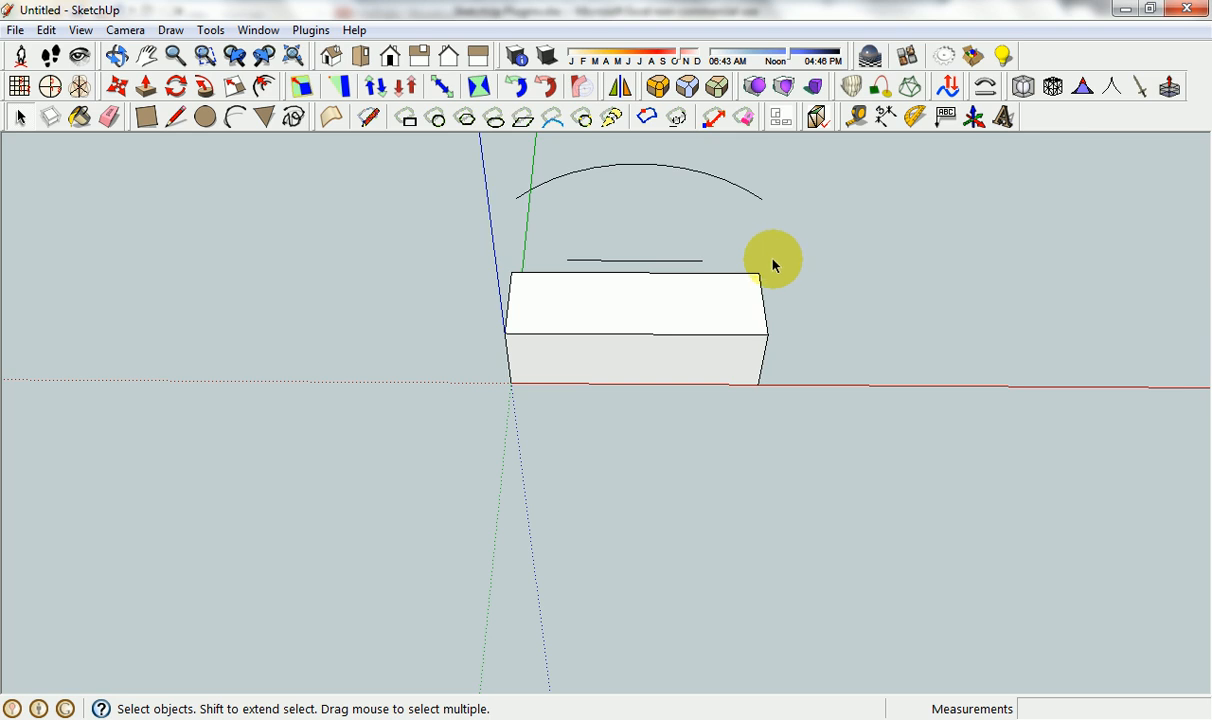
Review the installed plugin commands for Show All and check them against the Excel plugin list.
{"action": "left_click", "coordinate": [308, 38]}
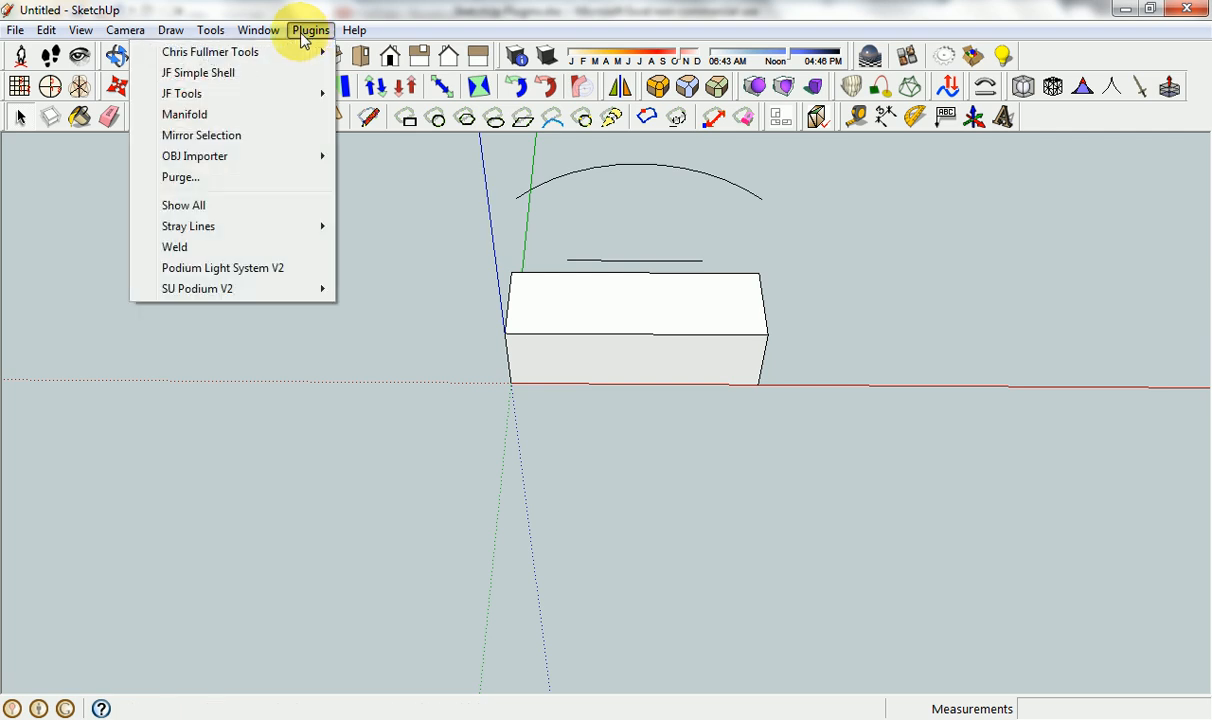
{"action": "left_click", "coordinate": [303, 38]}
{"action": "left_click", "coordinate": [613, 706]}
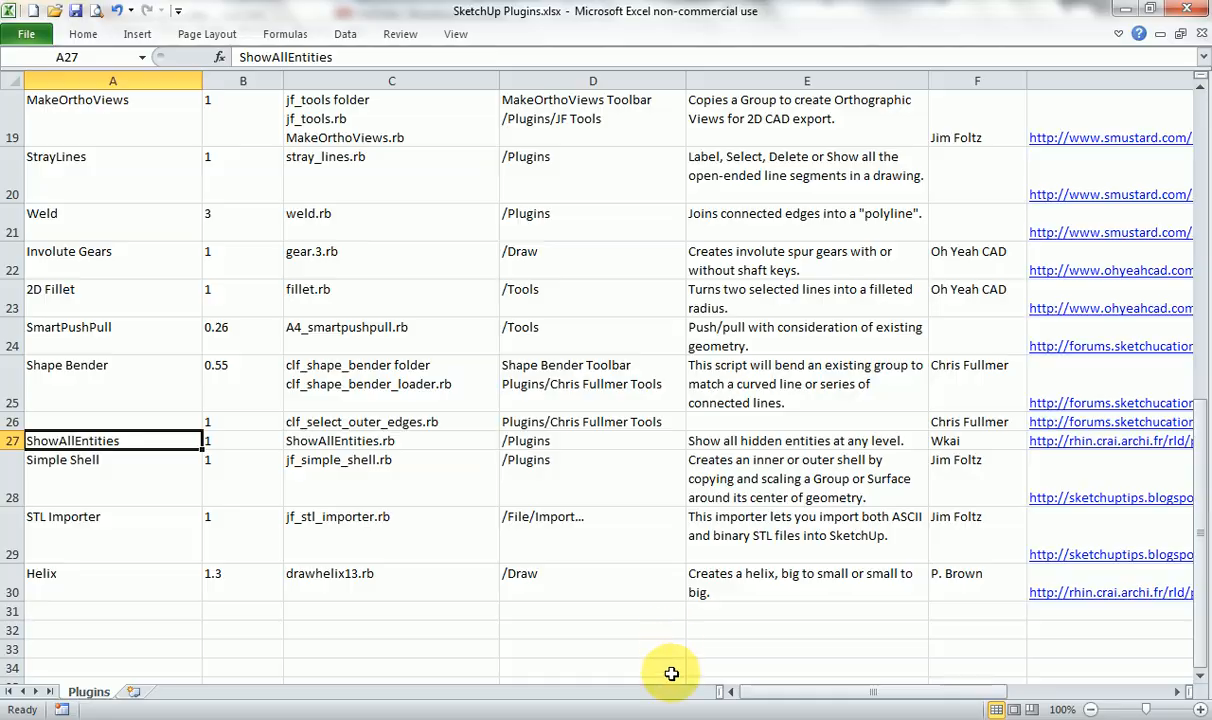
{"action": "left_click", "coordinate": [665, 706]}
{"action": "left_click", "coordinate": [316, 34]}
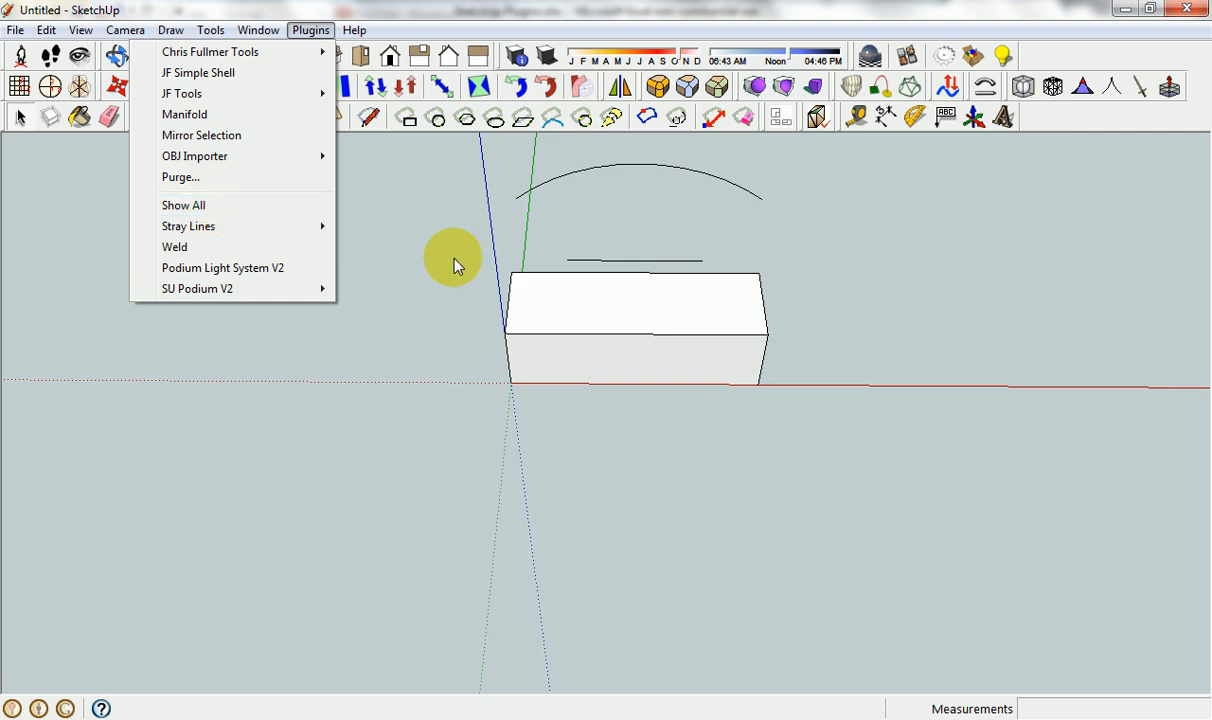
{"action": "left_click", "coordinate": [756, 559]}
Select the Simple Shell entry in cell A28 of the Excel plugin list and return to SketchUp.
{"action": "left_click", "coordinate": [613, 708]}
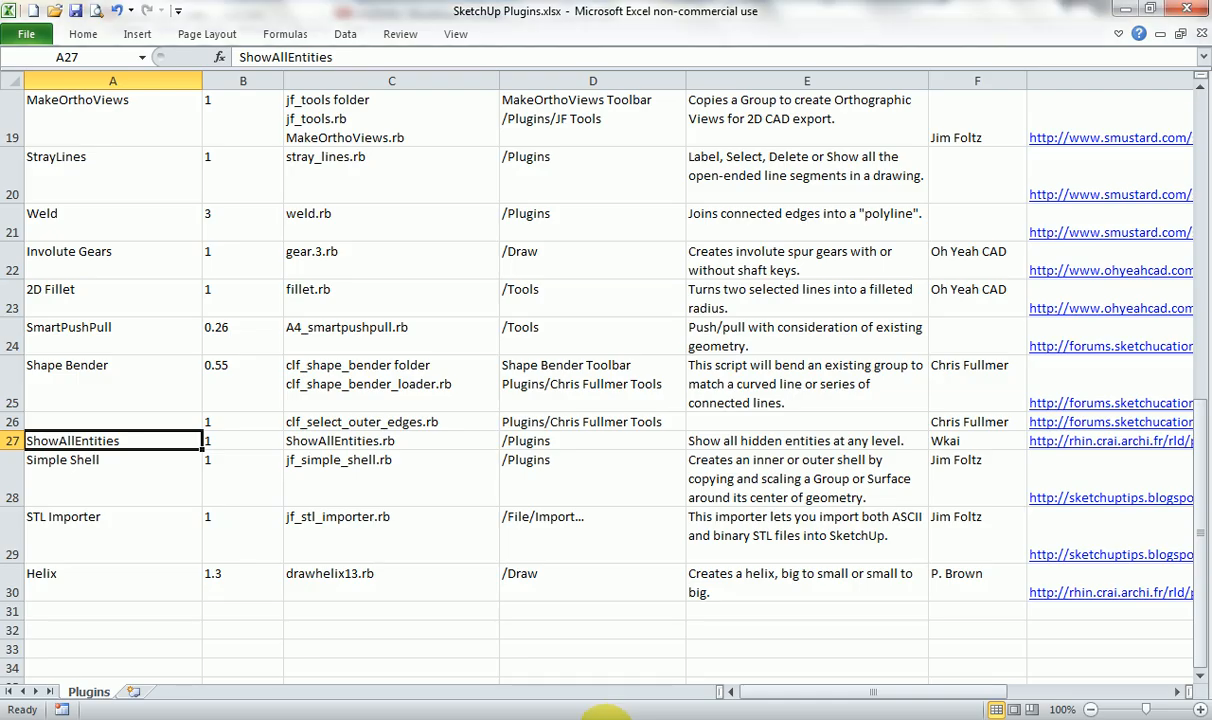
{"action": "left_click", "coordinate": [190, 492]}
{"action": "left_click", "coordinate": [518, 712]}
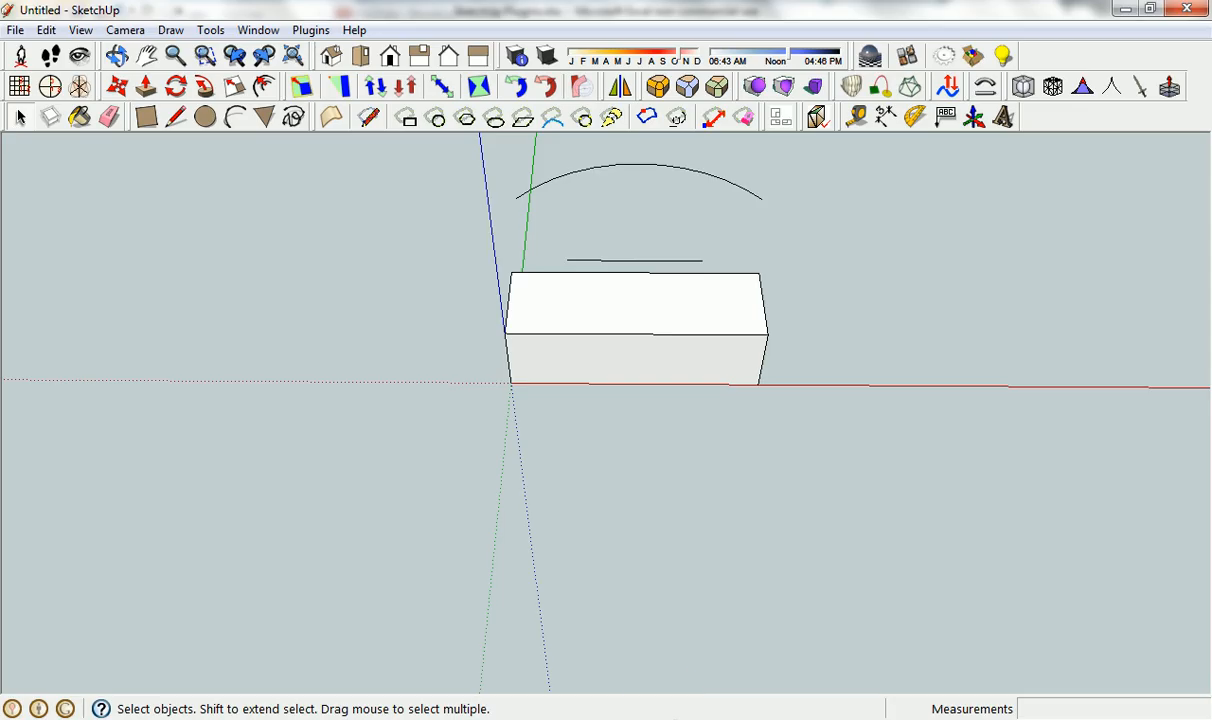
{"action": "left_click", "coordinate": [608, 712]}
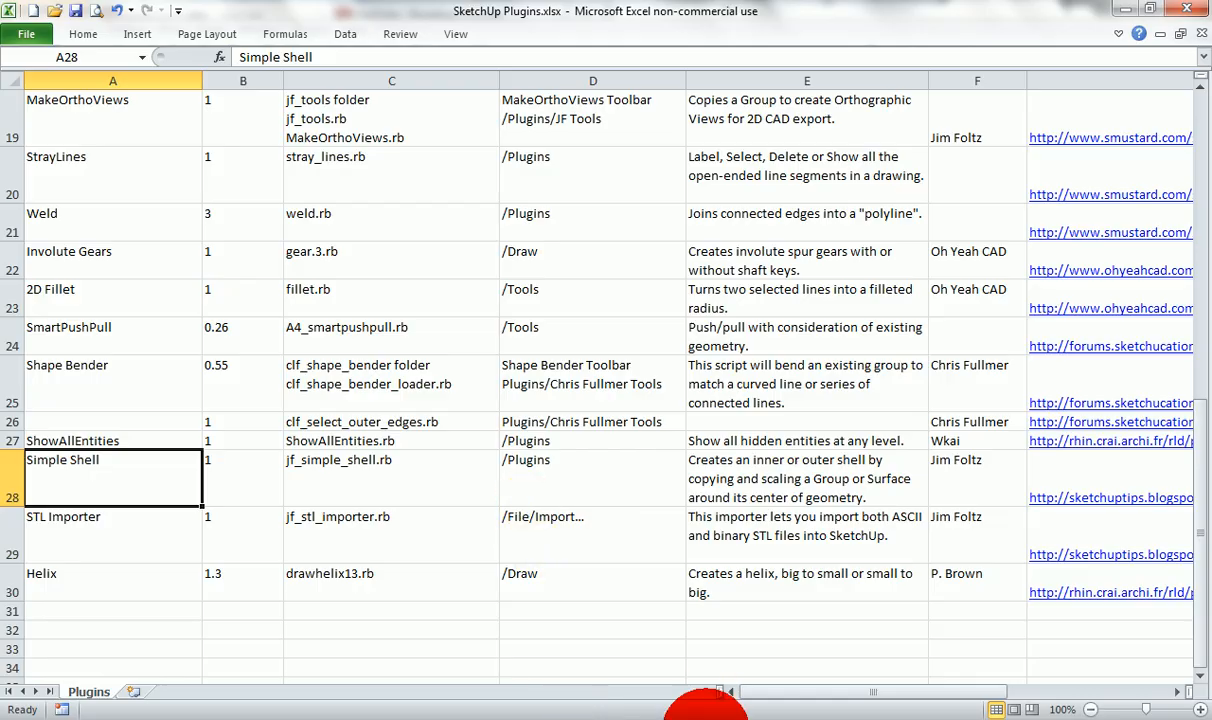
{"action": "left_click", "coordinate": [705, 712]}
Open the box group, select all its geometry, and run JF Simple Shell with a 3.0 mm wall thickness.
{"action": "left_click", "coordinate": [589, 320]}
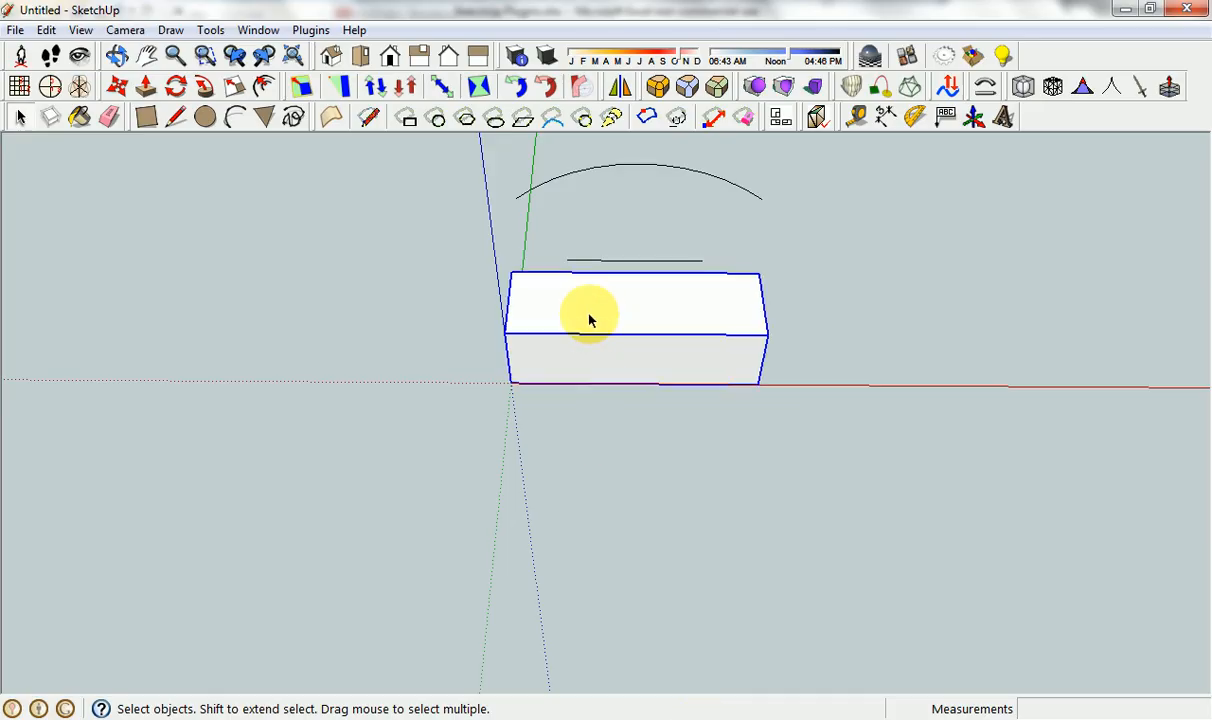
{"action": "double_click", "coordinate": [588, 315]}
{"action": "triple_click", "coordinate": [576, 305]}
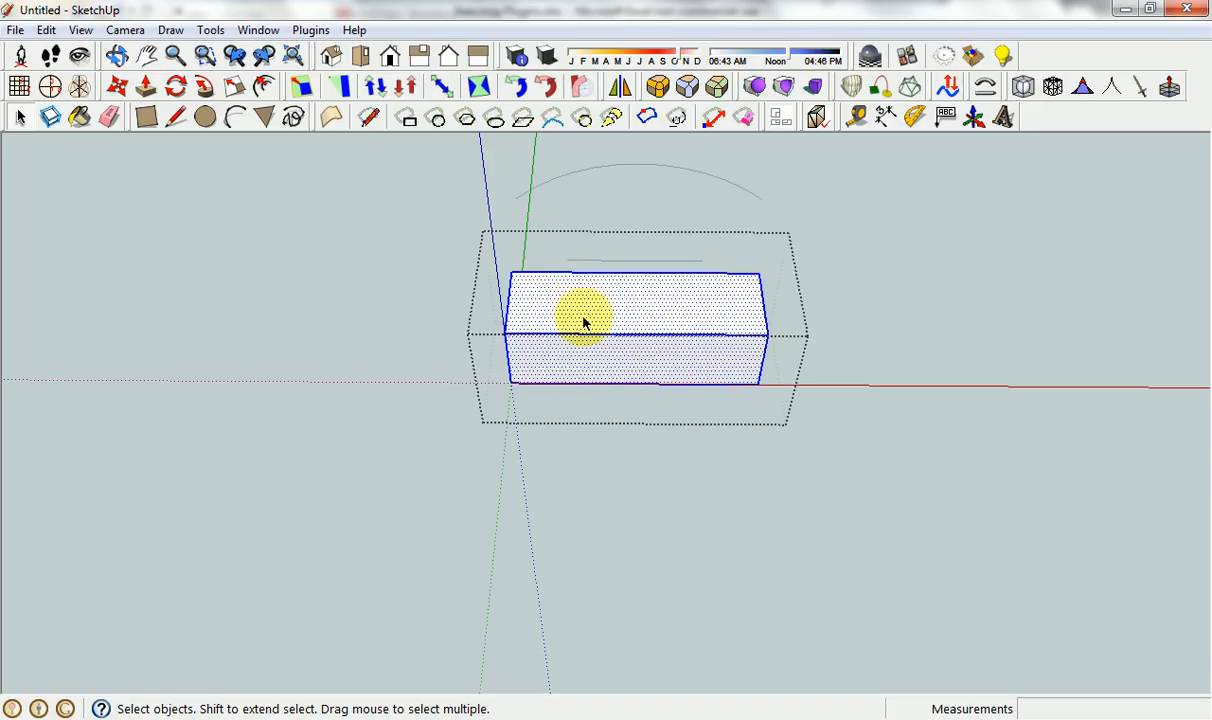
{"action": "left_click", "coordinate": [311, 30]}
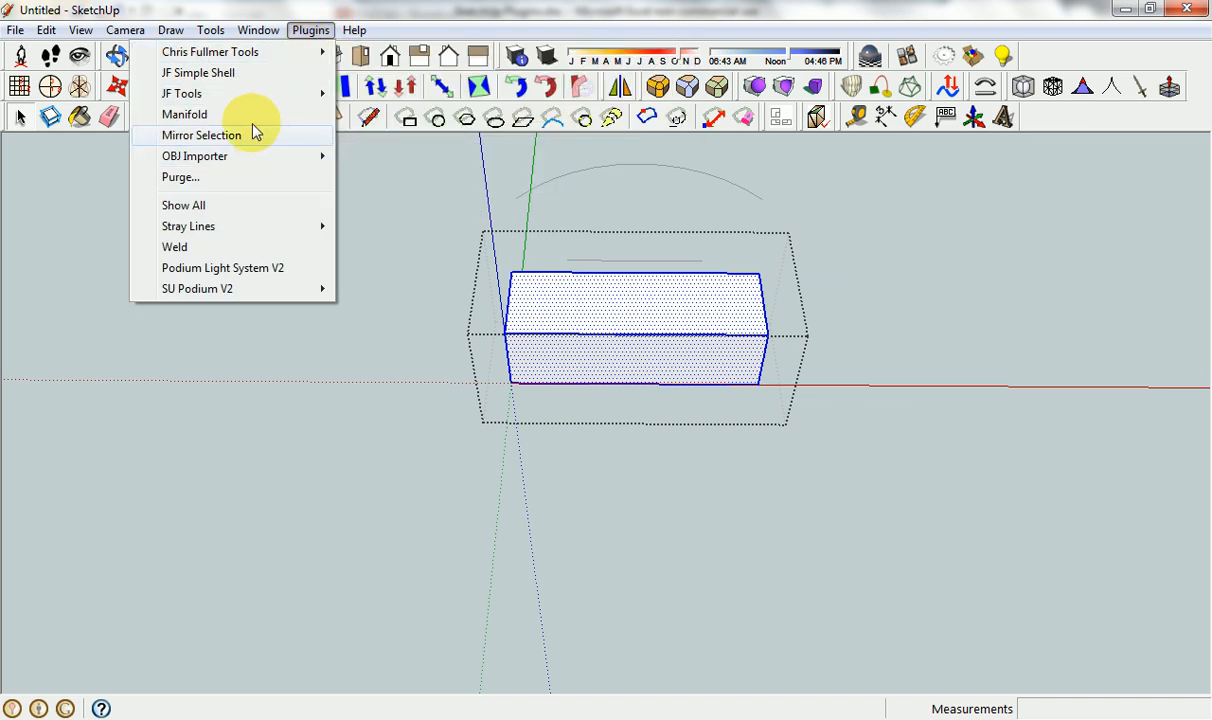
{"action": "left_click", "coordinate": [240, 76]}
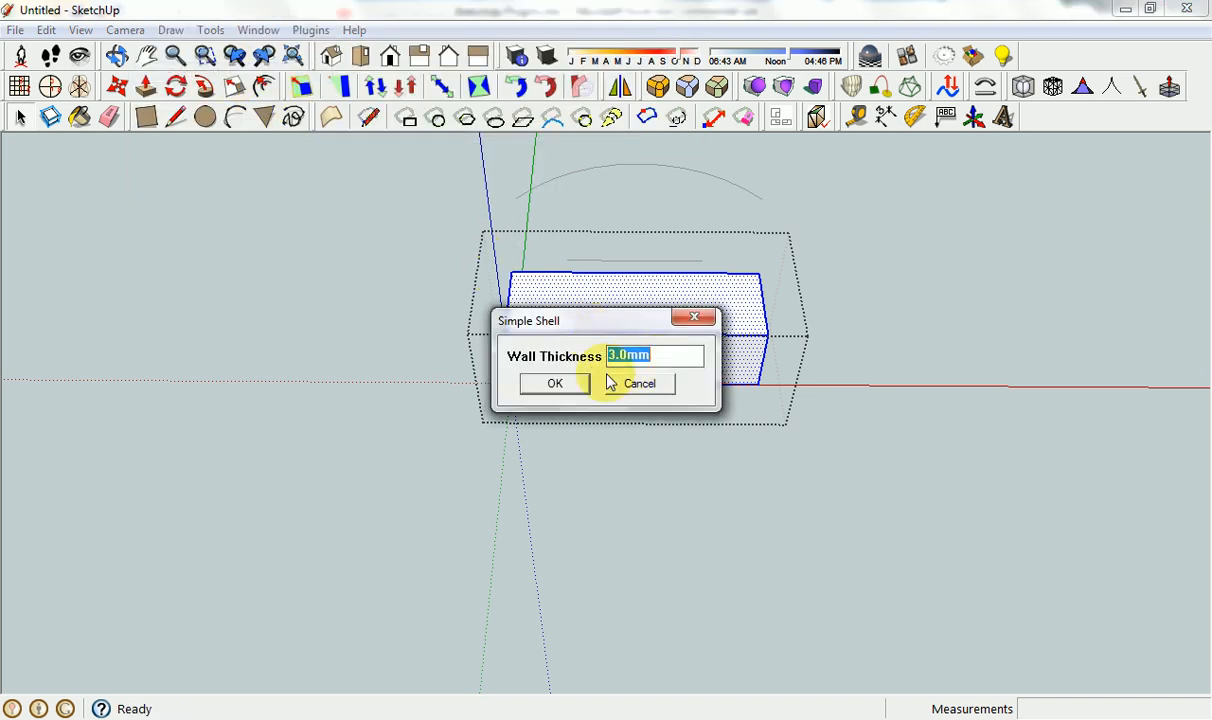
{"action": "left_click", "coordinate": [556, 384]}
Reopen the box group for editing and delete the outer box's top face.
{"action": "middle_click_drag", "start_coordinate": [544, 452], "coordinate": [747, 487]}
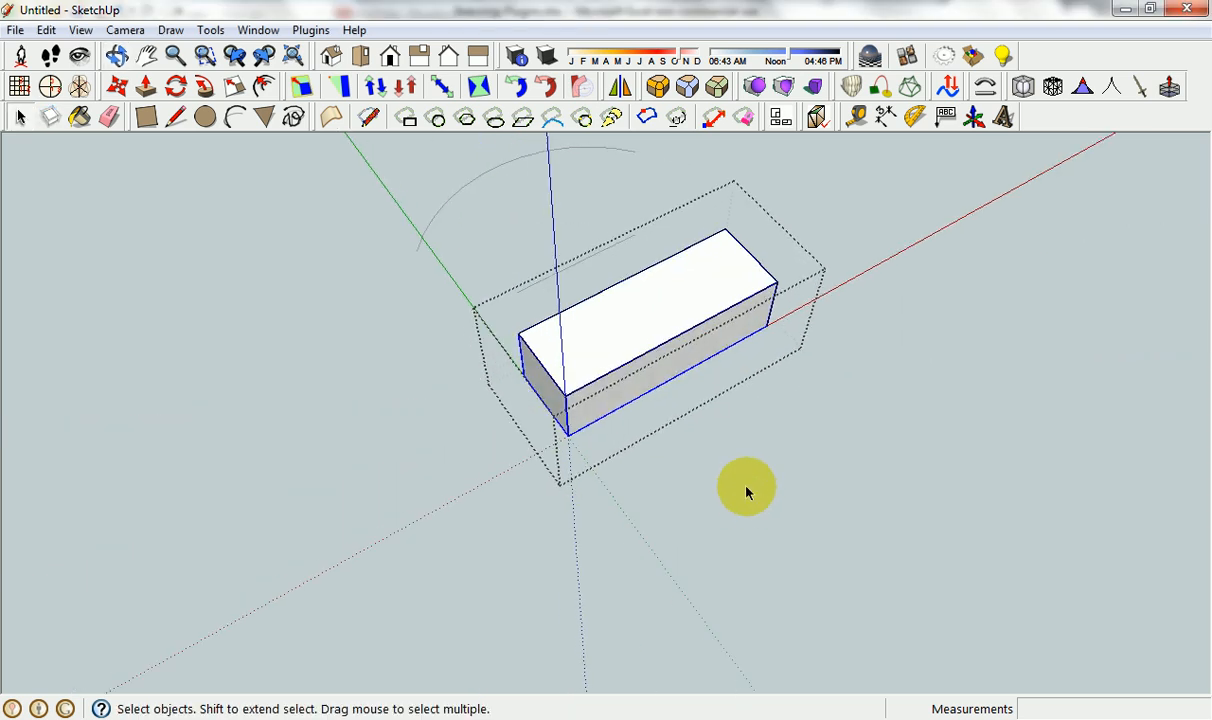
{"action": "left_click", "coordinate": [747, 487]}
{"action": "left_click", "coordinate": [630, 343]}
{"action": "double_click", "coordinate": [632, 345]}
{"action": "left_click", "coordinate": [623, 342]}
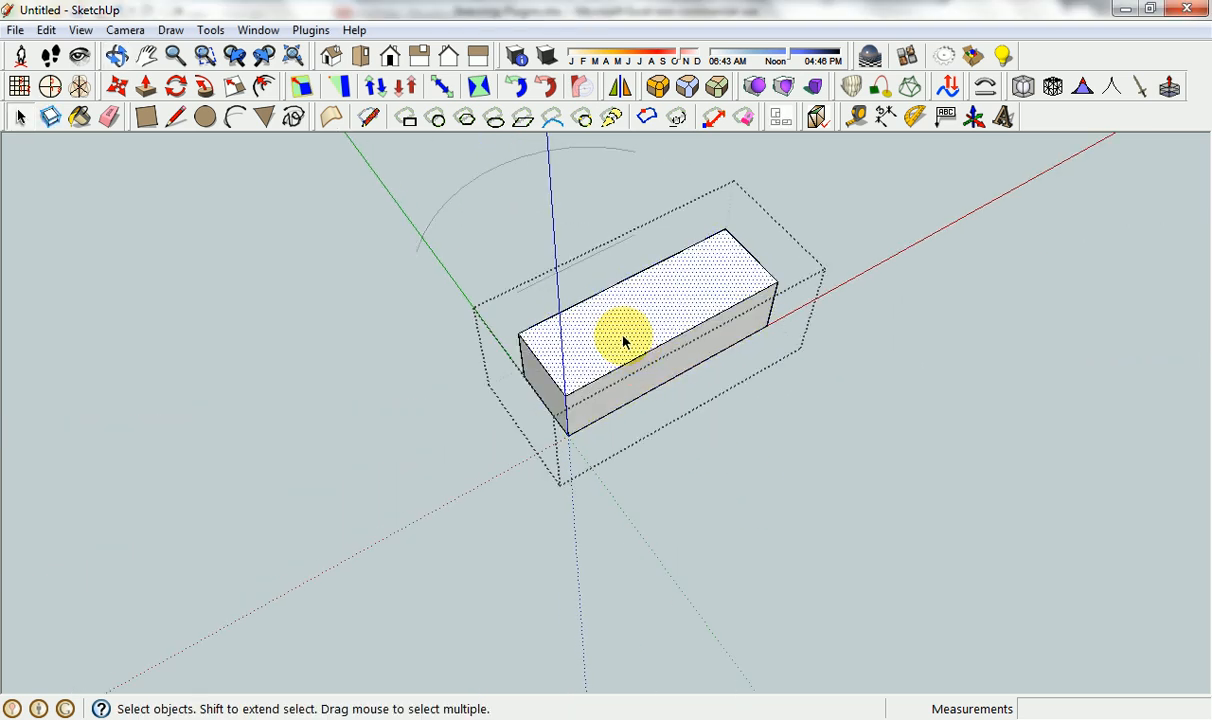
{"action": "key", "text": "Delete"}
Delete the top face of the inner shell to open up the box's interior.
{"action": "scroll", "coordinate": [592, 335], "scroll_direction": "up", "scroll_amount": 10}
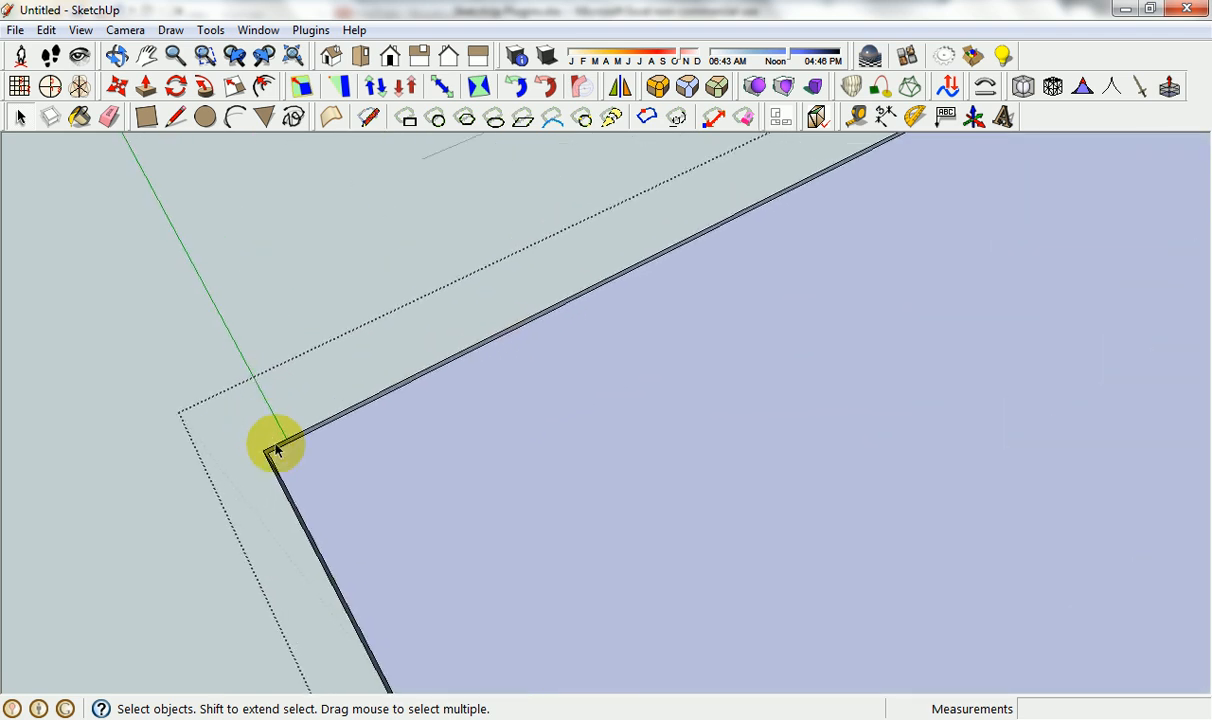
{"action": "scroll", "coordinate": [276, 450], "scroll_direction": "up", "scroll_amount": 5}
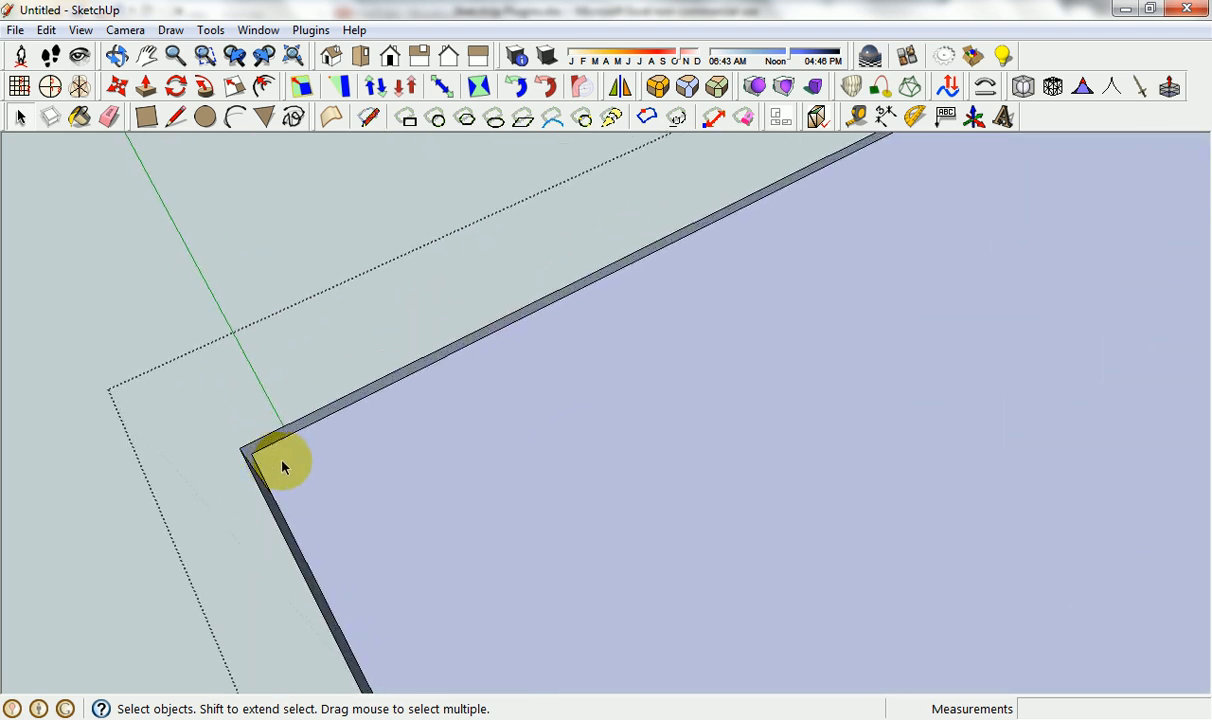
{"action": "scroll", "coordinate": [584, 514], "scroll_direction": "down", "scroll_amount": 5}
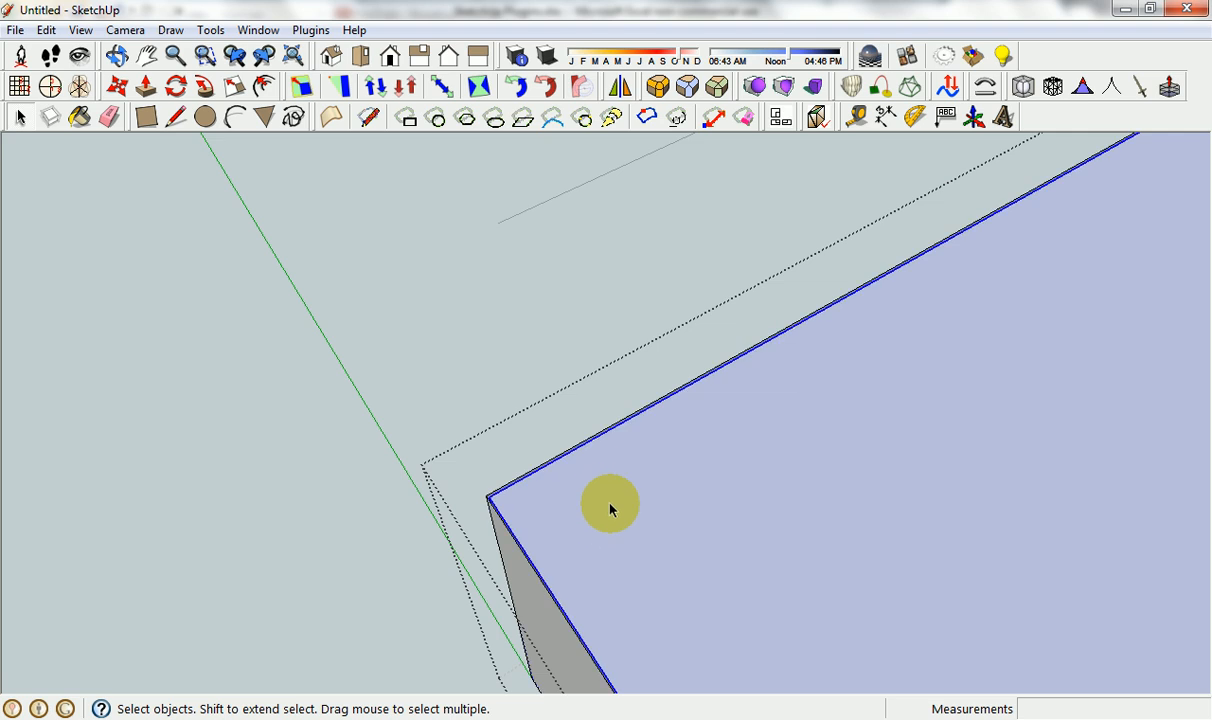
{"action": "left_click", "coordinate": [600, 500]}
{"action": "key", "text": "Delete"}
Examine the shelled box's corner, thin walls and interior from several angles, and leave group editing.
{"action": "scroll", "coordinate": [600, 487], "scroll_direction": "down", "scroll_amount": 2}
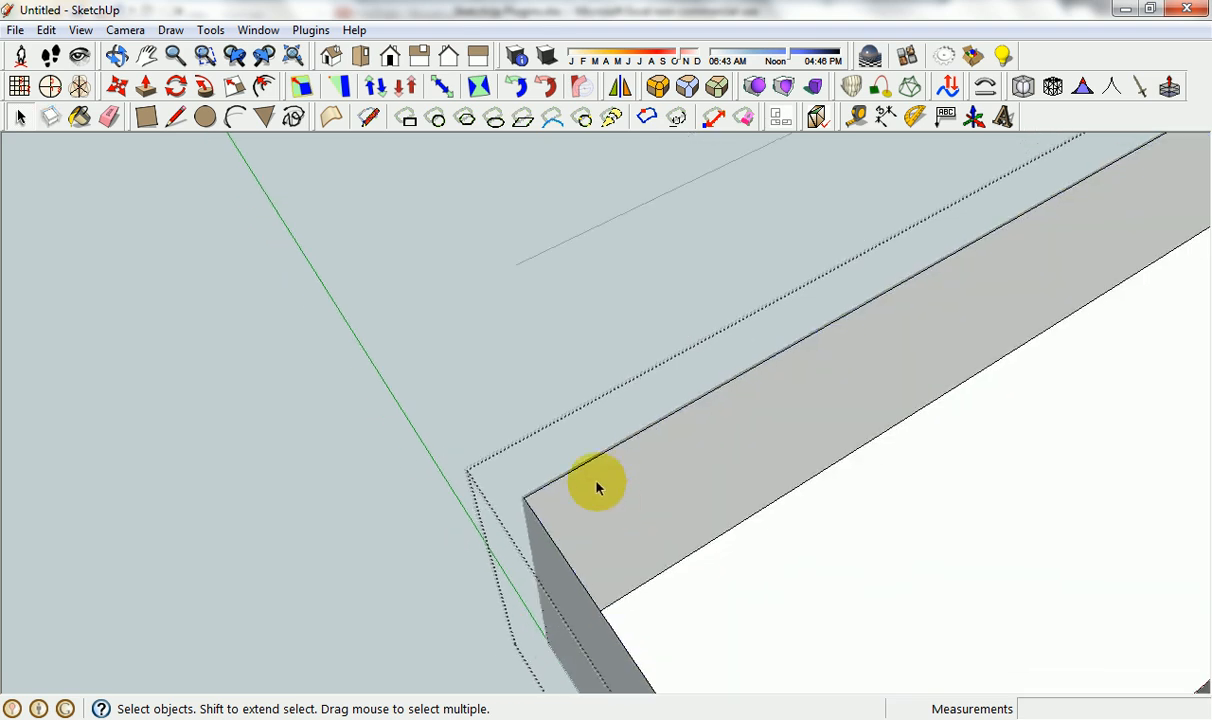
{"action": "scroll", "coordinate": [530, 514], "scroll_direction": "up", "scroll_amount": 6}
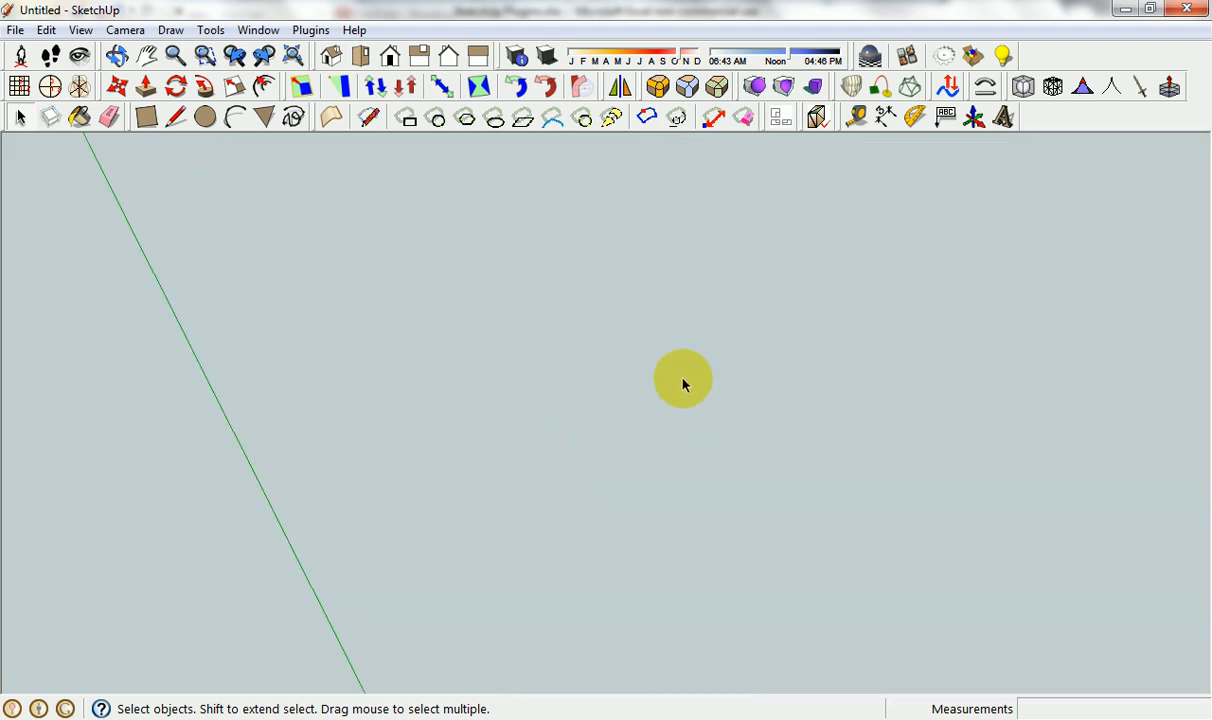
{"action": "scroll", "coordinate": [839, 441], "scroll_direction": "down", "scroll_amount": 4}
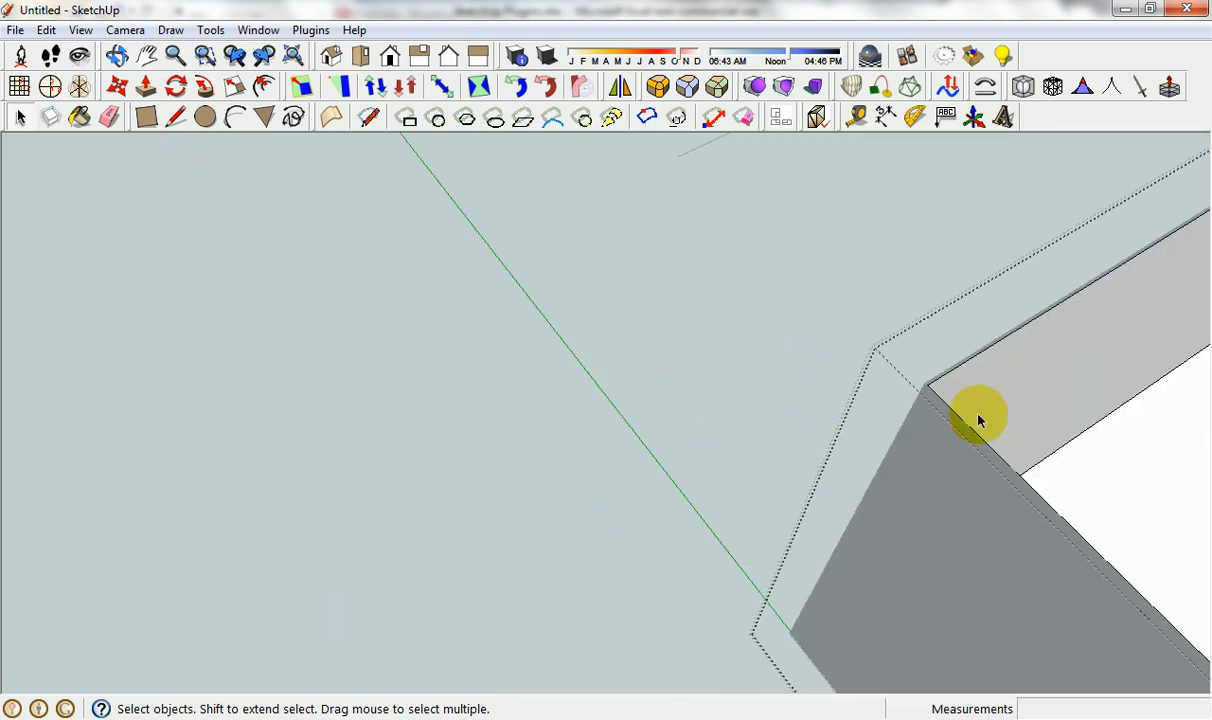
{"action": "mouse_move", "coordinate": [978, 420]}
{"action": "middle_mouse_down"}
{"action": "mouse_move", "coordinate": [763, 482]}
{"action": "mouse_move", "coordinate": [638, 476]}
{"action": "mouse_move", "coordinate": [628, 514]}
{"action": "mouse_move", "coordinate": [557, 518]}
{"action": "middle_mouse_up"}
{"action": "scroll", "coordinate": [549, 498], "scroll_direction": "up", "scroll_amount": 5}
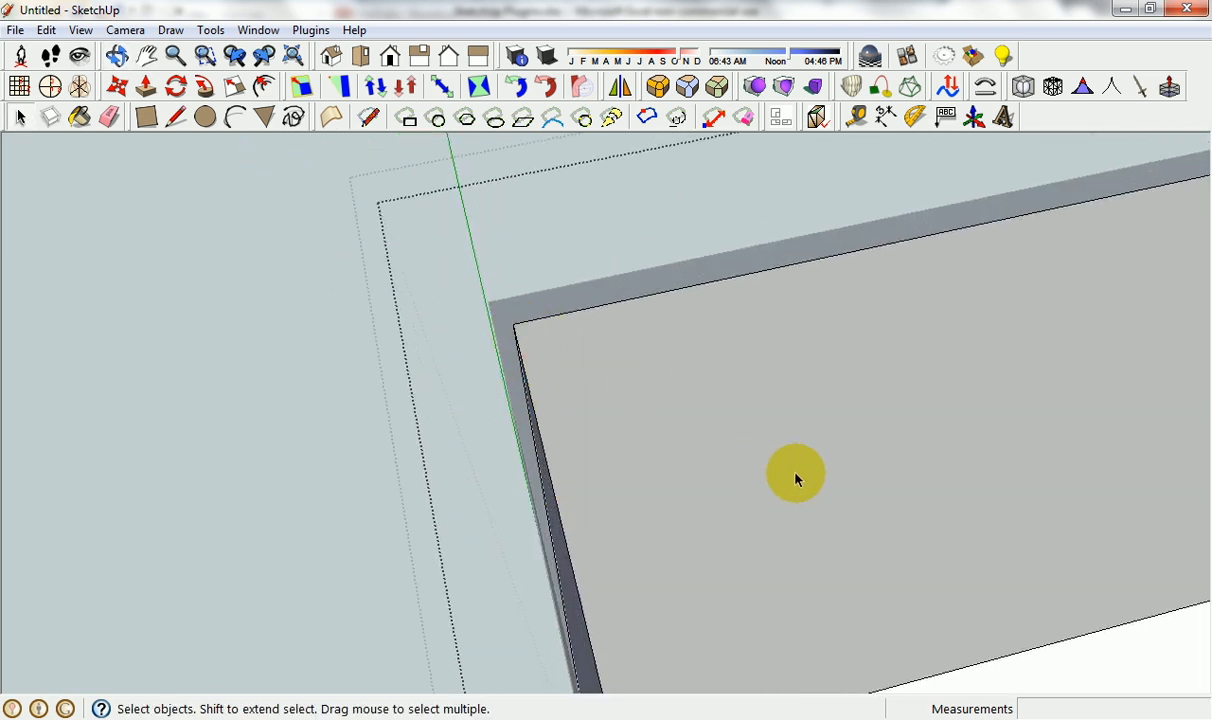
{"action": "scroll", "coordinate": [872, 485], "scroll_direction": "down", "scroll_amount": 6}
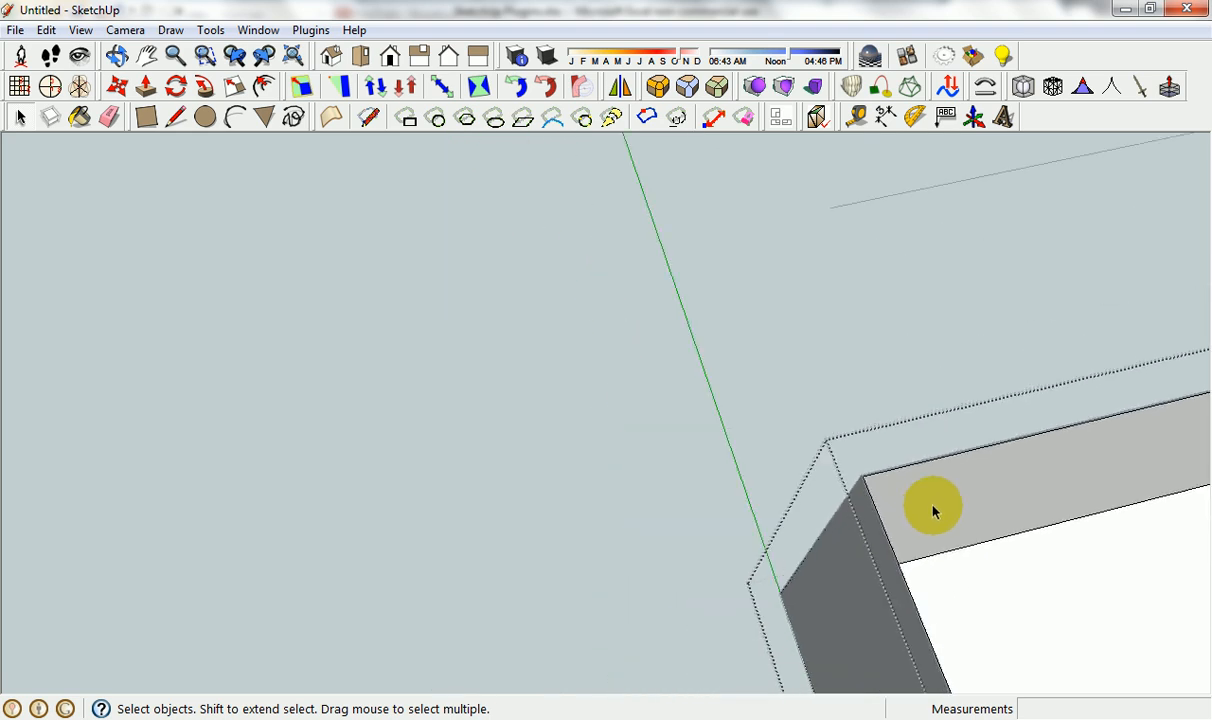
{"action": "scroll", "coordinate": [939, 512], "scroll_direction": "down", "scroll_amount": 3}
{"action": "middle_click_drag", "start_coordinate": [939, 509], "coordinate": [866, 495]}
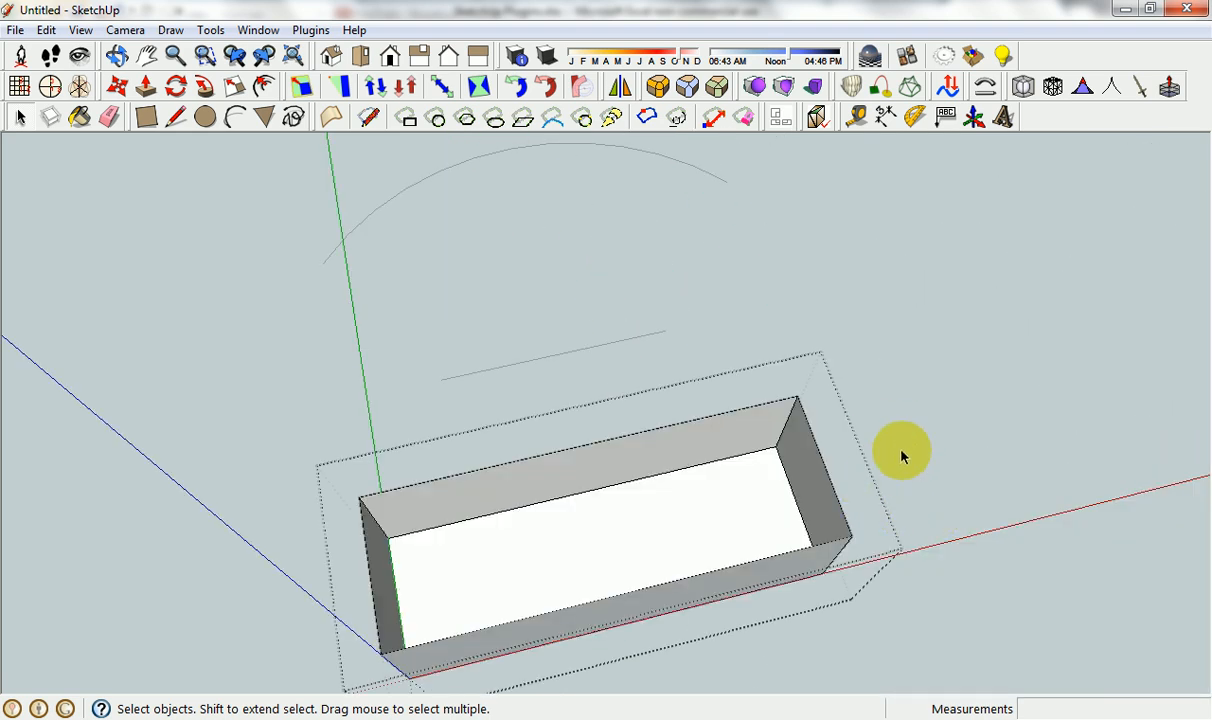
{"action": "mouse_move", "coordinate": [901, 452]}
{"action": "middle_mouse_down"}
{"action": "mouse_move", "coordinate": [945, 377]}
{"action": "mouse_move", "coordinate": [948, 335]}
{"action": "middle_mouse_up"}
{"action": "left_click", "coordinate": [876, 609]}
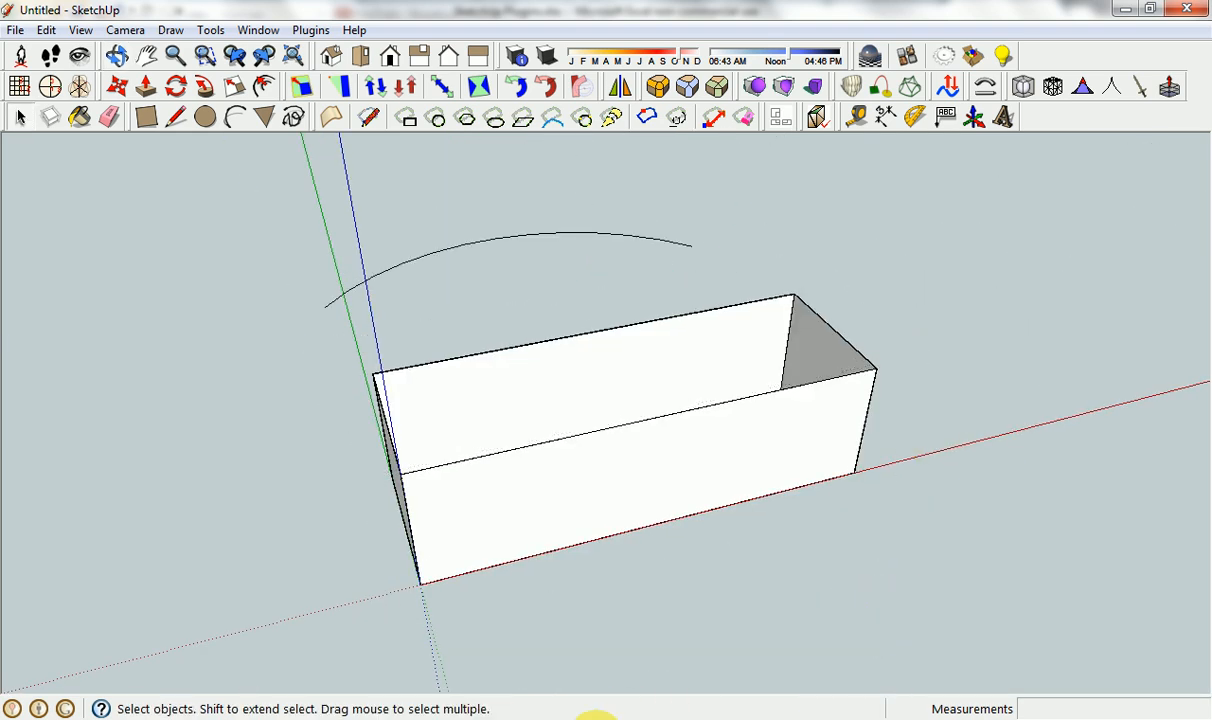
Select the STL Importer entry in cell A29 of the Excel plugin list and return to SketchUp.
{"action": "left_click", "coordinate": [575, 719]}
{"action": "left_click", "coordinate": [157, 530]}
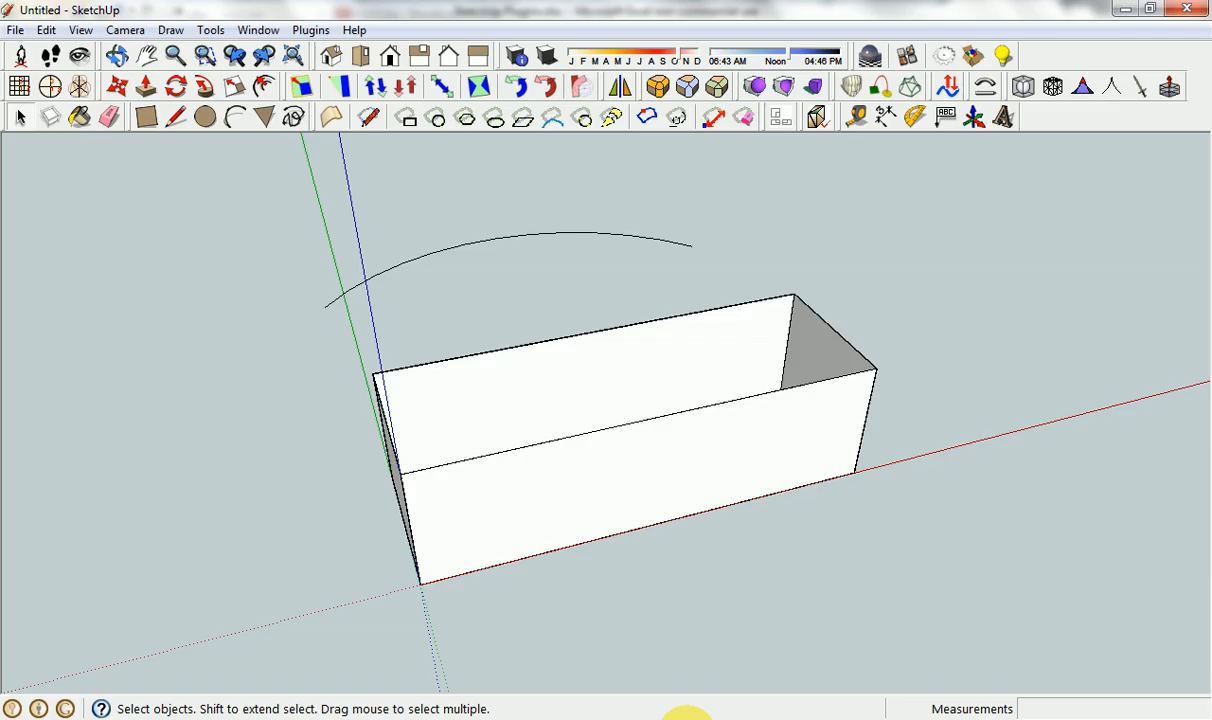
{"action": "left_click", "coordinate": [665, 716]}
Check the STL Importer (*.stl) option among the file types available for import, and cancel the import.
{"action": "middle_click_drag", "start_coordinate": [605, 461], "coordinate": [643, 396]}
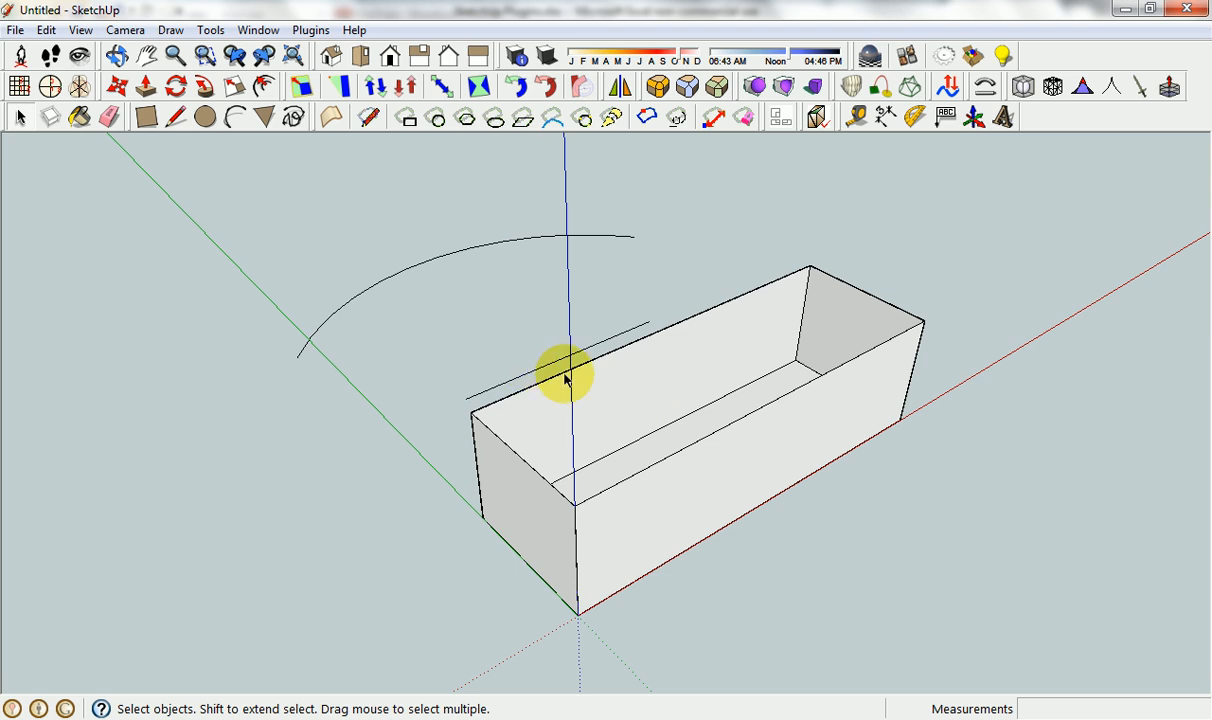
{"action": "left_click", "coordinate": [17, 31]}
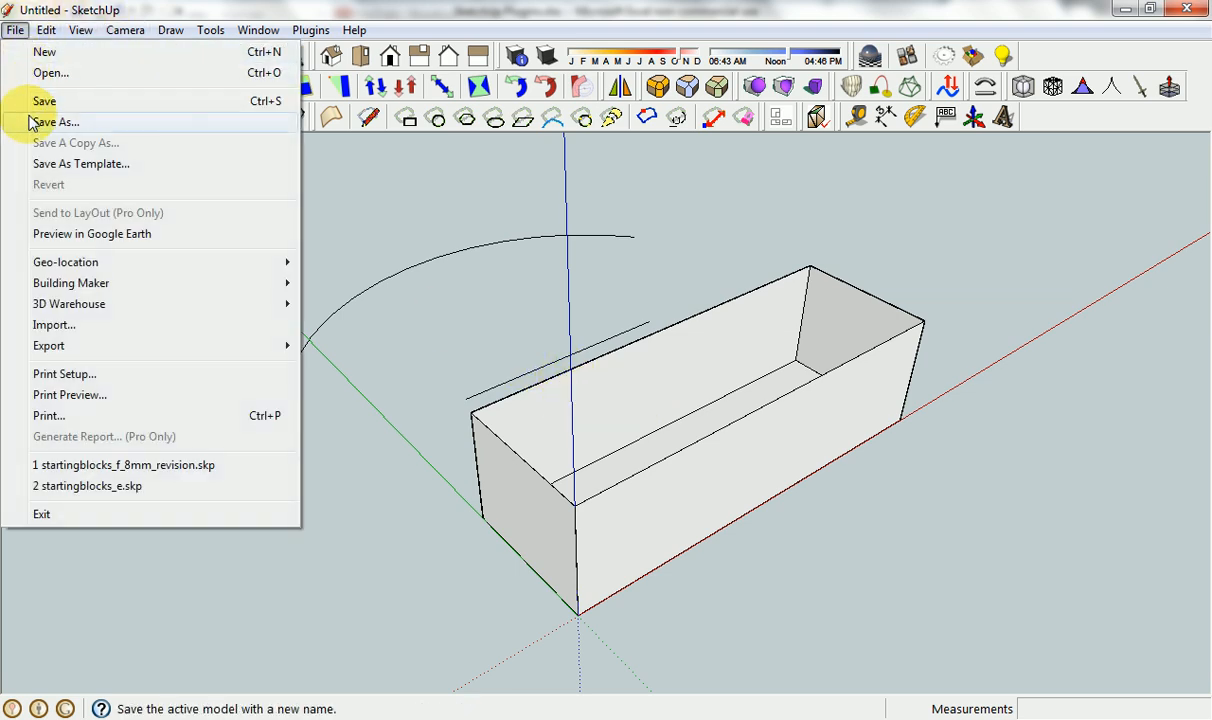
{"action": "left_click", "coordinate": [84, 325]}
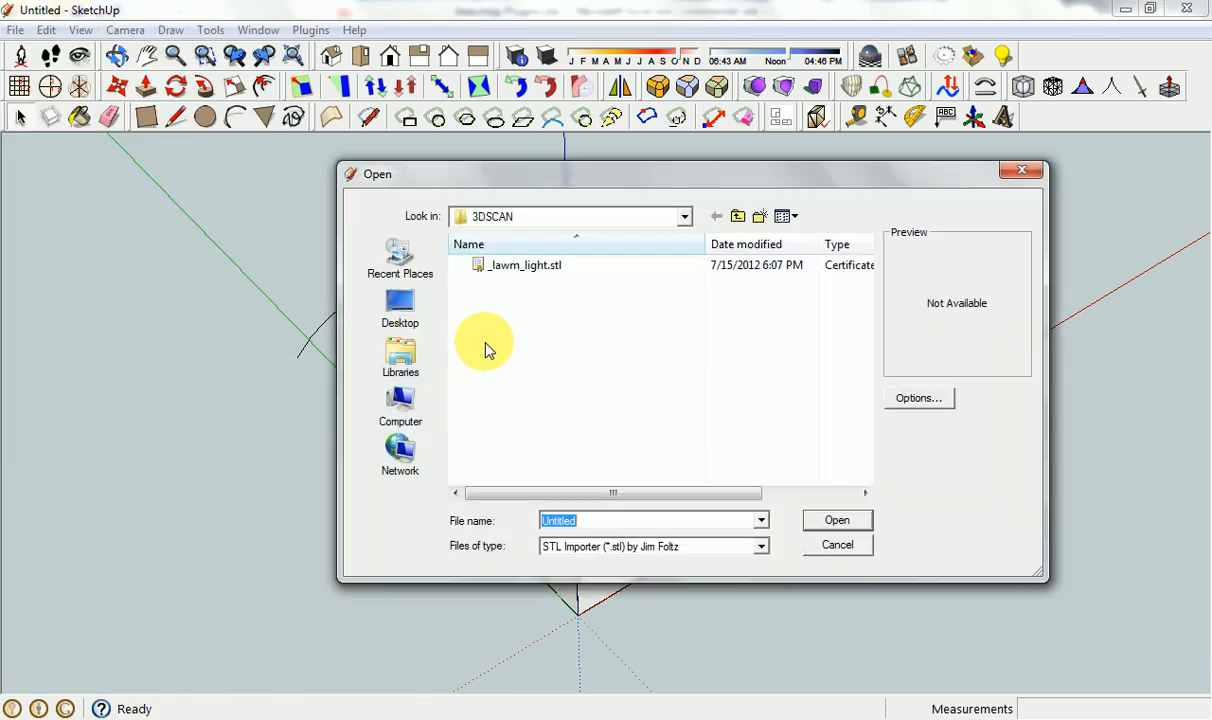
{"action": "left_click", "coordinate": [760, 546]}
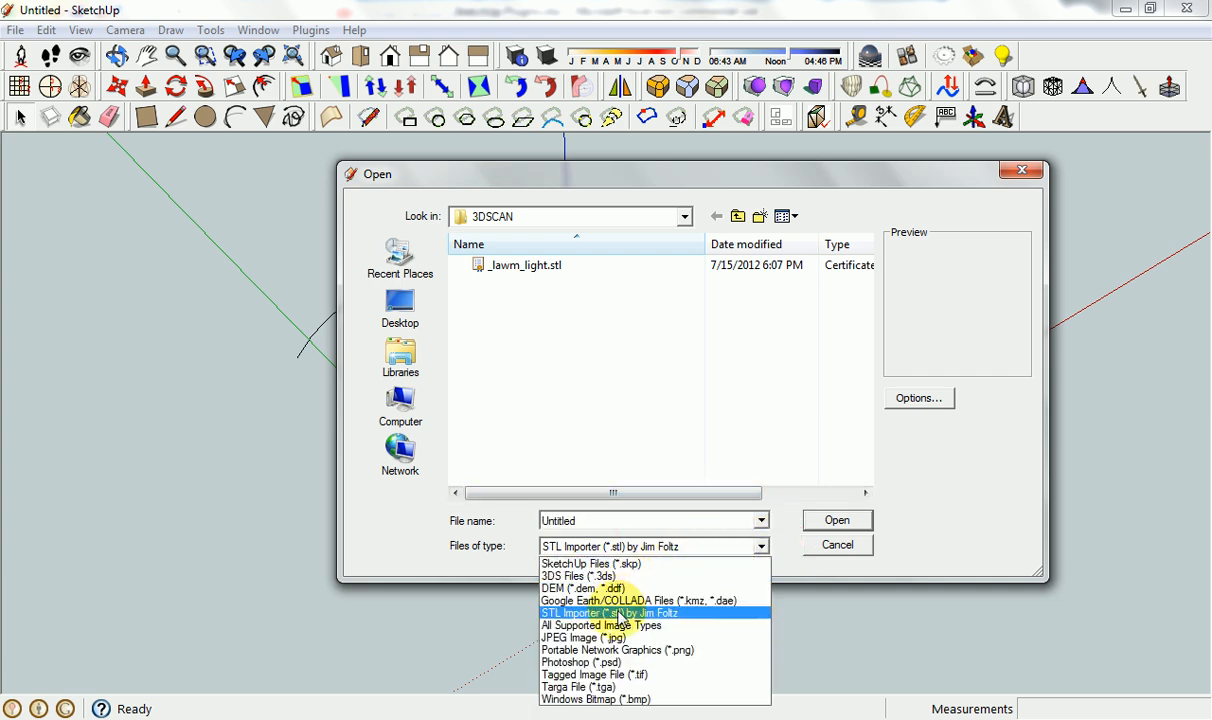
{"action": "left_click", "coordinate": [850, 550]}
{"action": "left_click", "coordinate": [845, 545]}
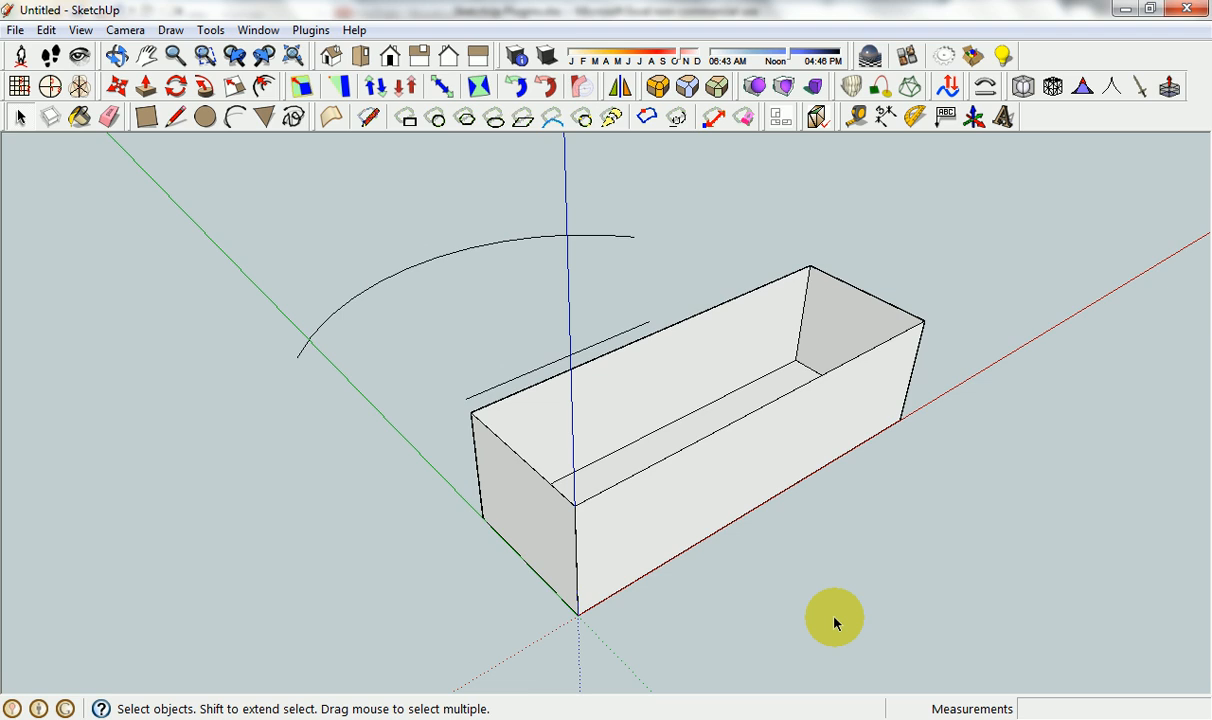
Select the Helix entry in cell A30 of the Excel plugin list and return to SketchUp.
{"action": "left_click", "coordinate": [607, 716]}
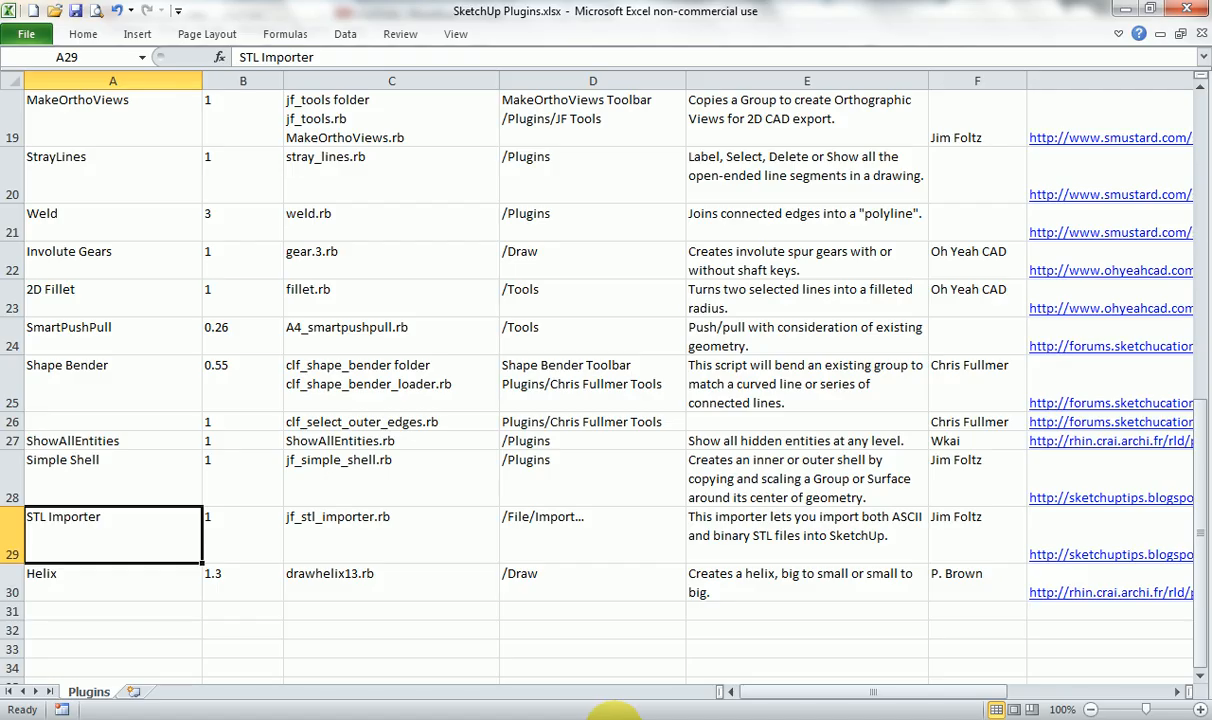
{"action": "left_click", "coordinate": [197, 583]}
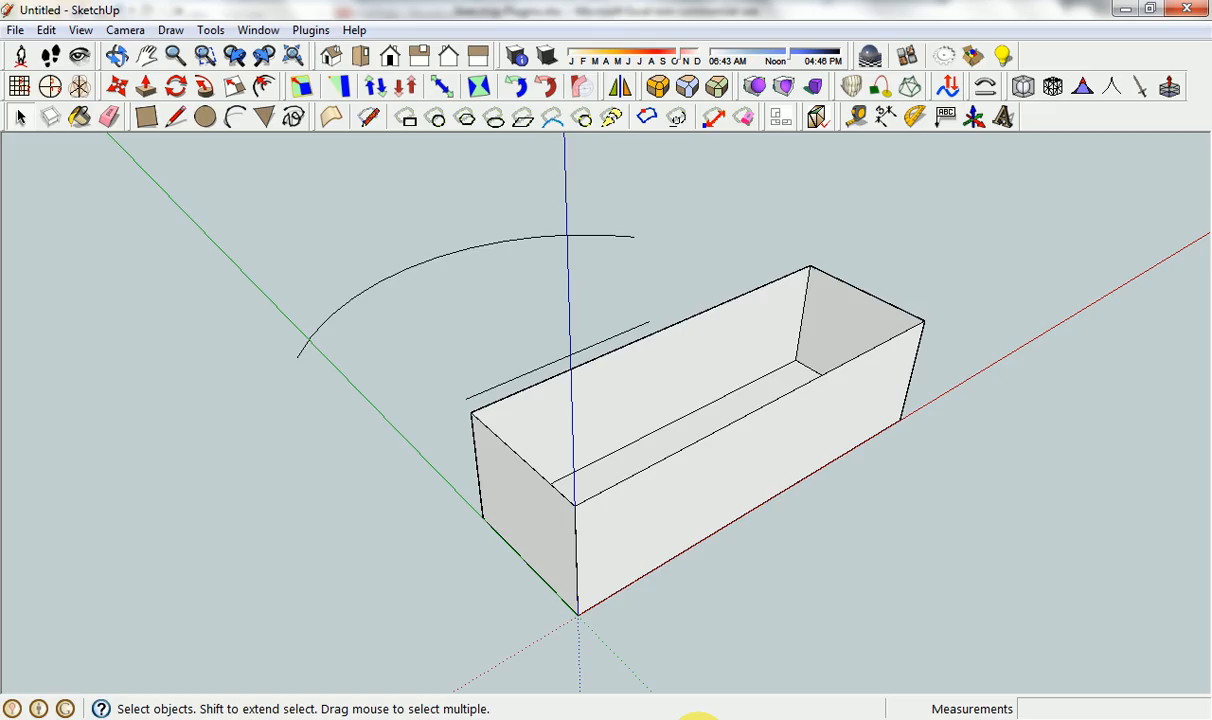
{"action": "left_click", "coordinate": [680, 714]}
{"action": "scroll", "coordinate": [598, 514], "scroll_direction": "down", "scroll_amount": 5}
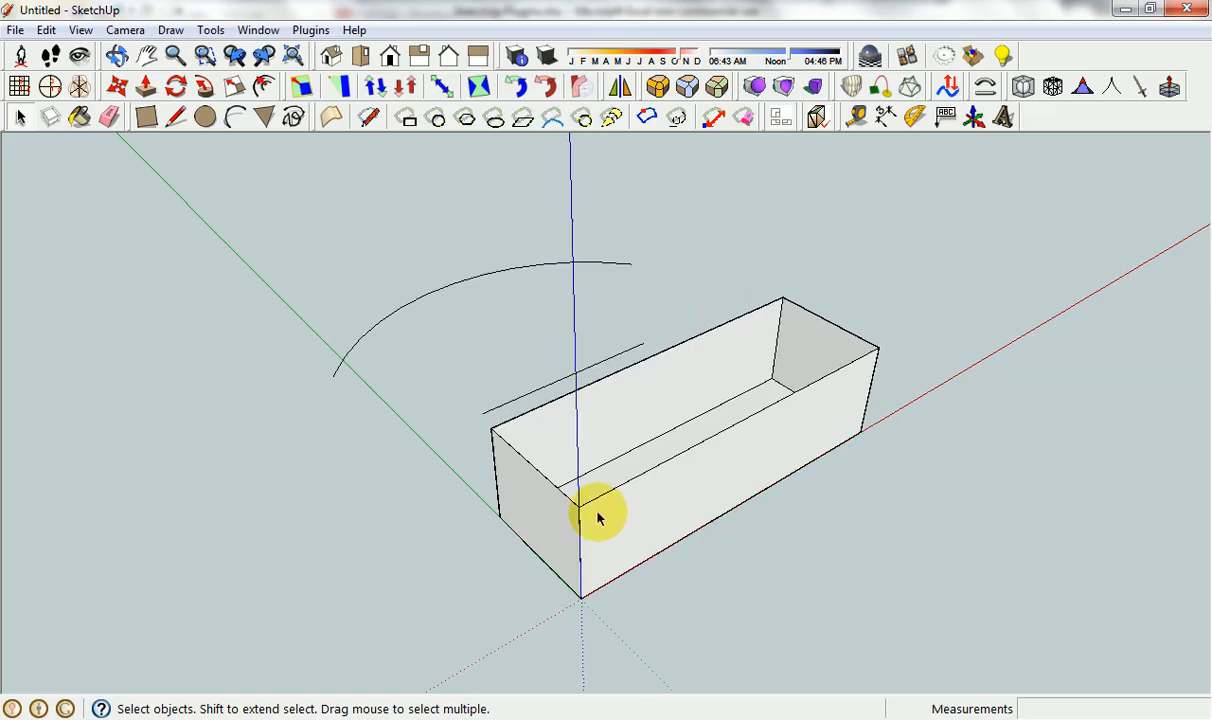
{"action": "mouse_move", "coordinate": [688, 577]}
{"action": "middle_mouse_down"}
{"action": "mouse_move", "coordinate": [620, 441]}
{"action": "mouse_move", "coordinate": [590, 420]}
{"action": "middle_mouse_up"}
{"action": "left_click", "coordinate": [590, 714]}
{"action": "left_click", "coordinate": [728, 714]}
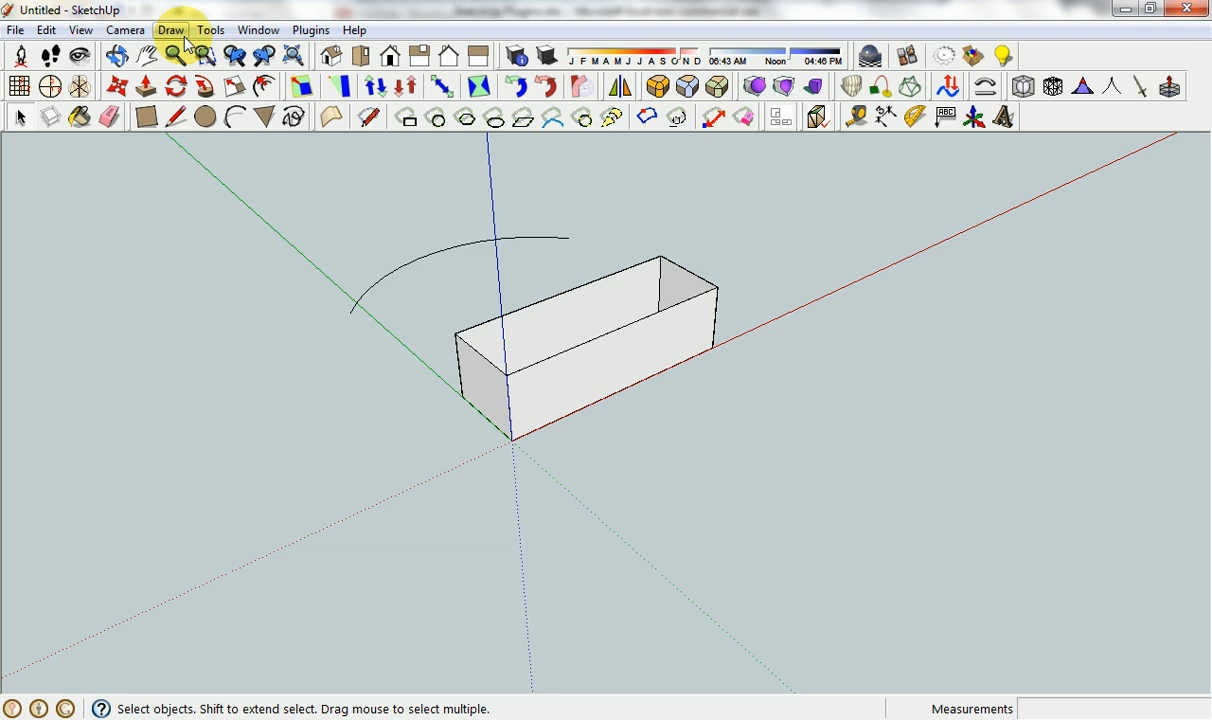
Draw a helix with DrawHelix13 using 300 mm end and start radii, 100 mm pitch, 5 rotations and 24 sections per rotation.
{"action": "left_click", "coordinate": [170, 30]}
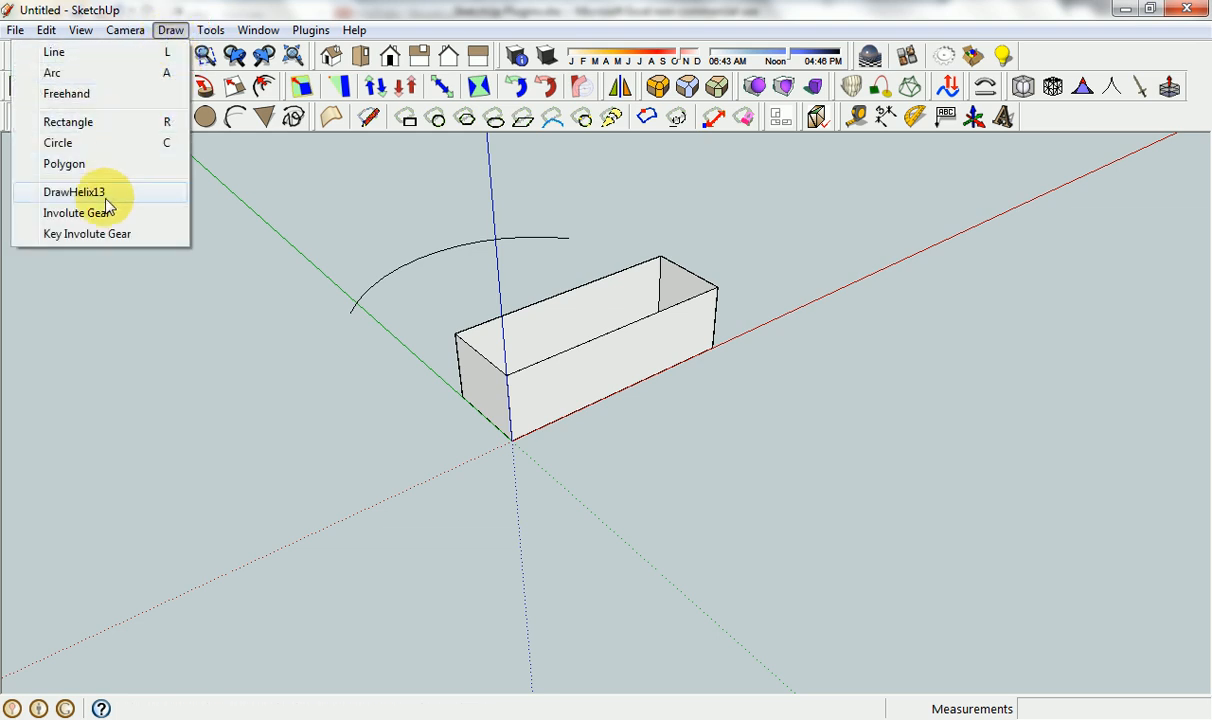
{"action": "left_click", "coordinate": [75, 191]}
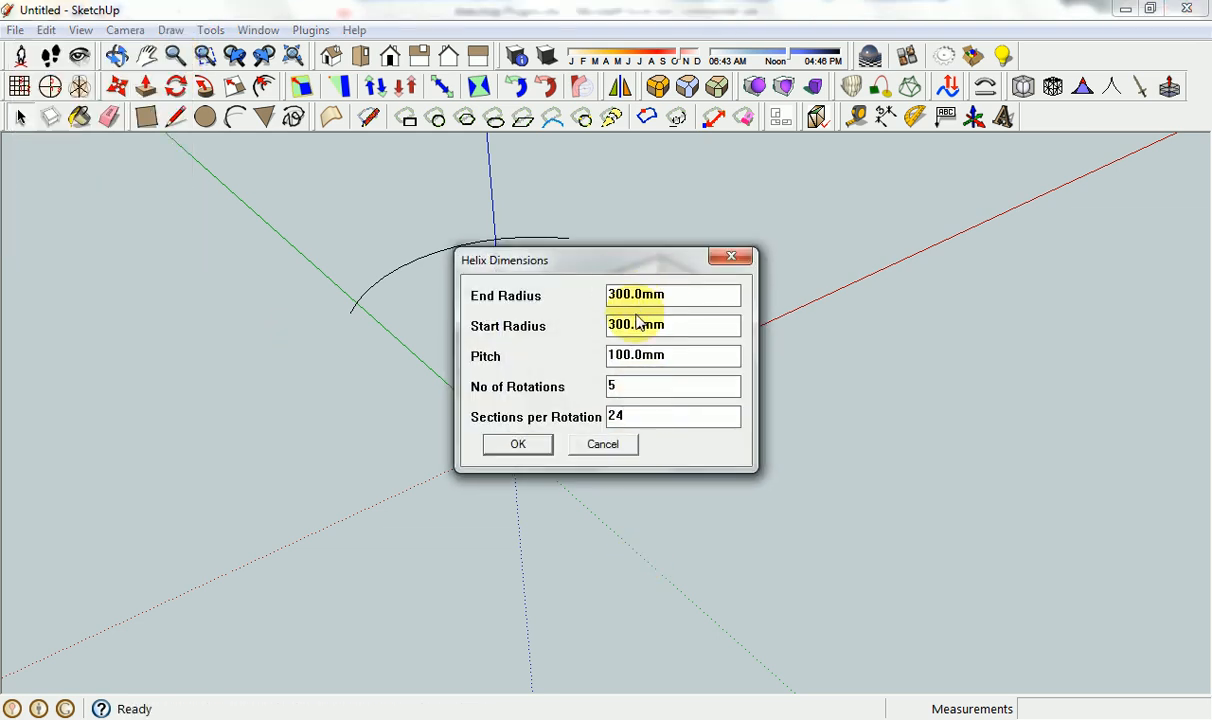
{"action": "left_click", "coordinate": [518, 444]}
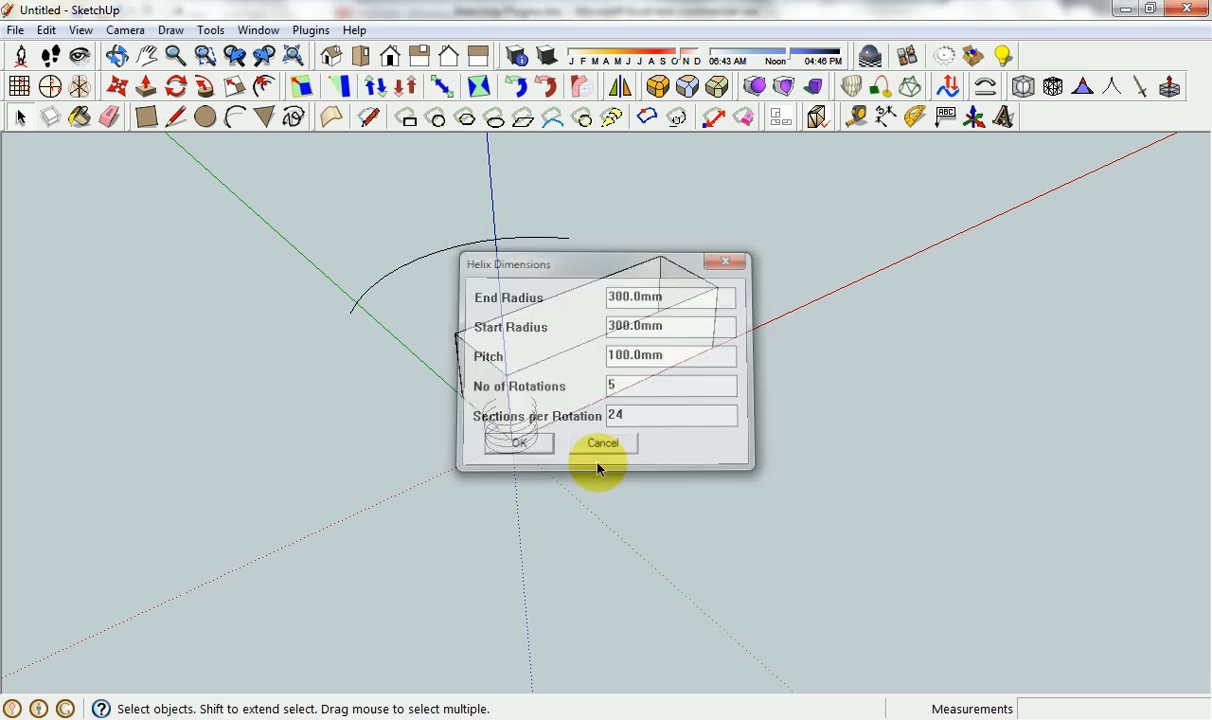
{"action": "scroll", "coordinate": [511, 430], "scroll_direction": "up", "scroll_amount": 6}
{"action": "scroll", "coordinate": [541, 425], "scroll_direction": "up", "scroll_amount": 3}
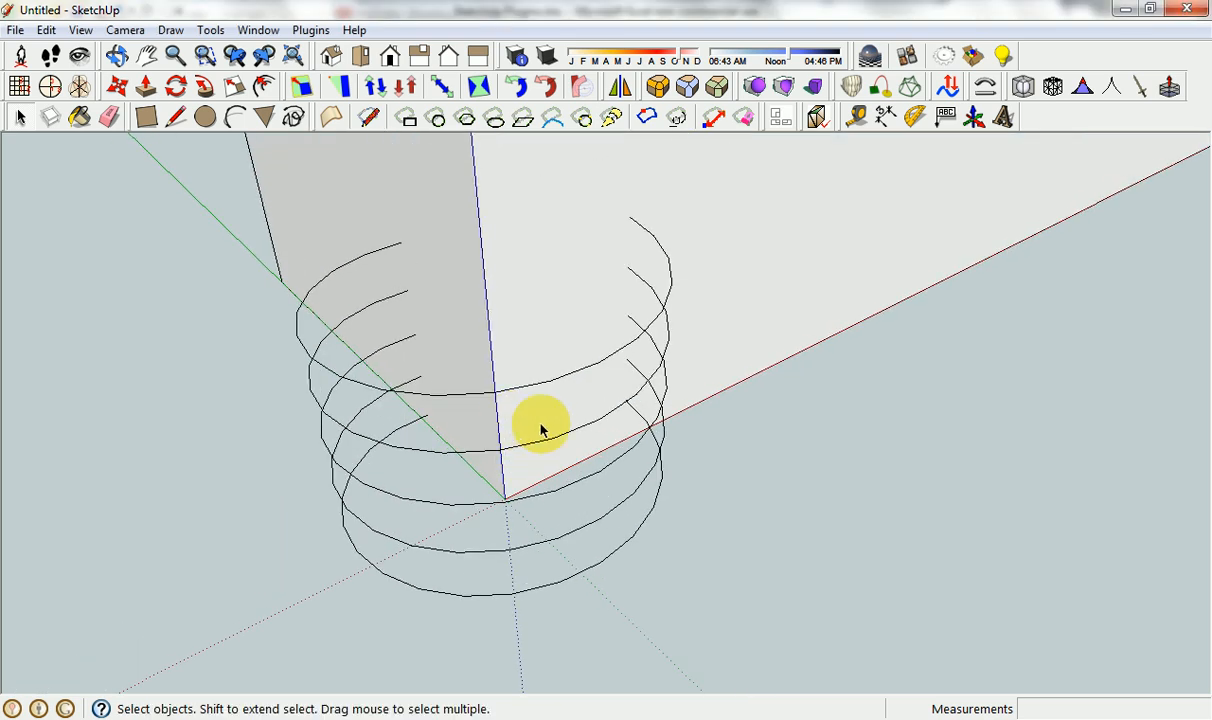
Inspect the finished helix at the origin, both up close and alongside the open box and arc.
{"action": "mouse_move", "coordinate": [541, 425]}
{"action": "middle_mouse_down"}
{"action": "mouse_move", "coordinate": [371, 314]}
{"action": "mouse_move", "coordinate": [360, 260]}
{"action": "mouse_move", "coordinate": [391, 260]}
{"action": "mouse_move", "coordinate": [543, 442]}
{"action": "middle_mouse_up"}
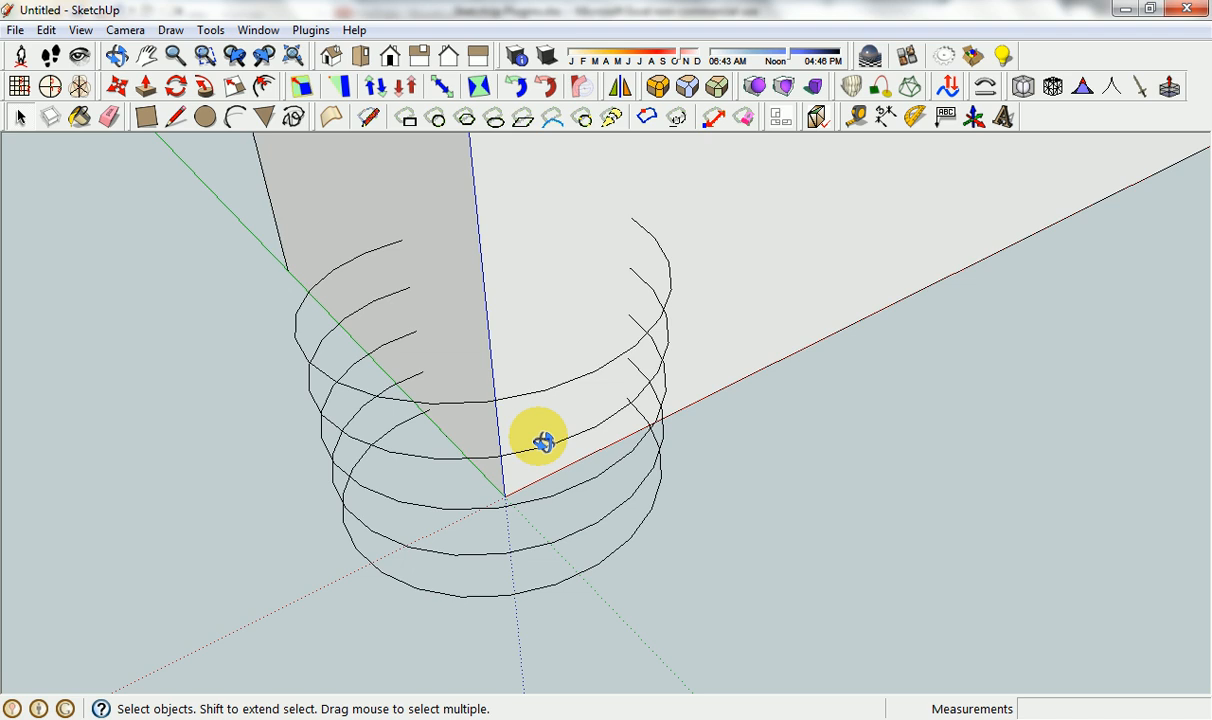
{"action": "scroll", "coordinate": [660, 382], "scroll_direction": "down", "scroll_amount": 8}
{"action": "scroll", "coordinate": [660, 380], "scroll_direction": "up", "scroll_amount": 4}
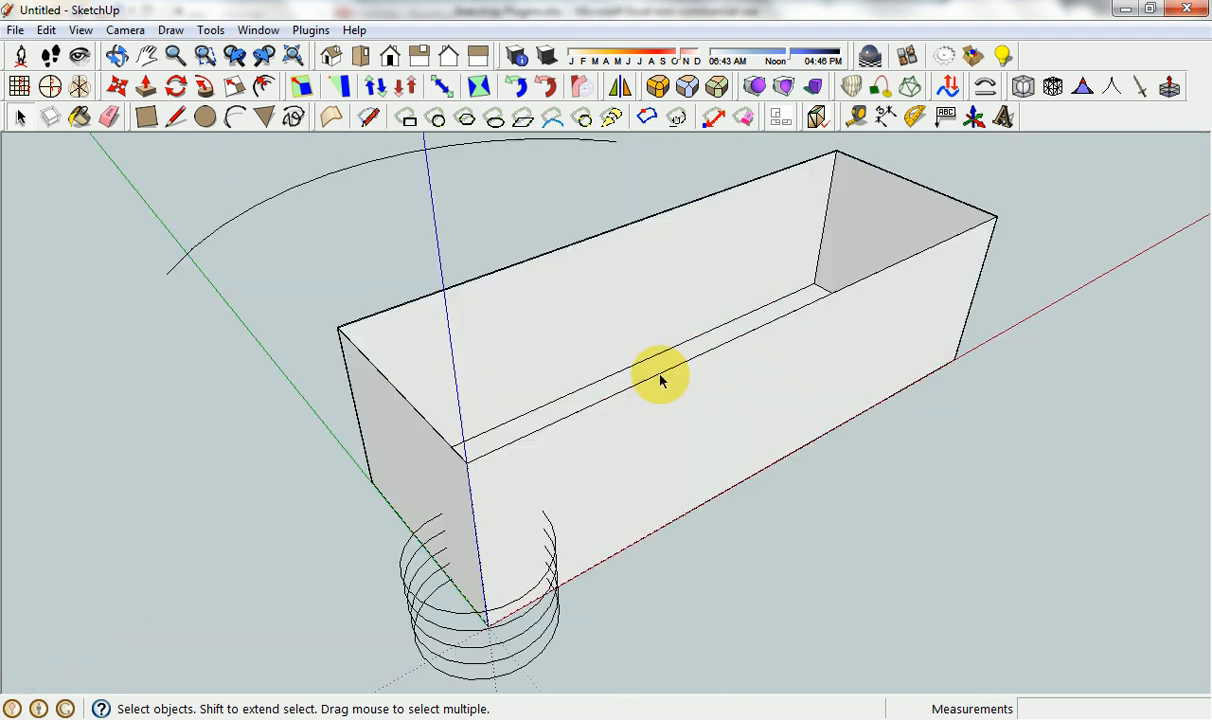
{"action": "scroll", "coordinate": [610, 325], "scroll_direction": "down", "scroll_amount": 2}
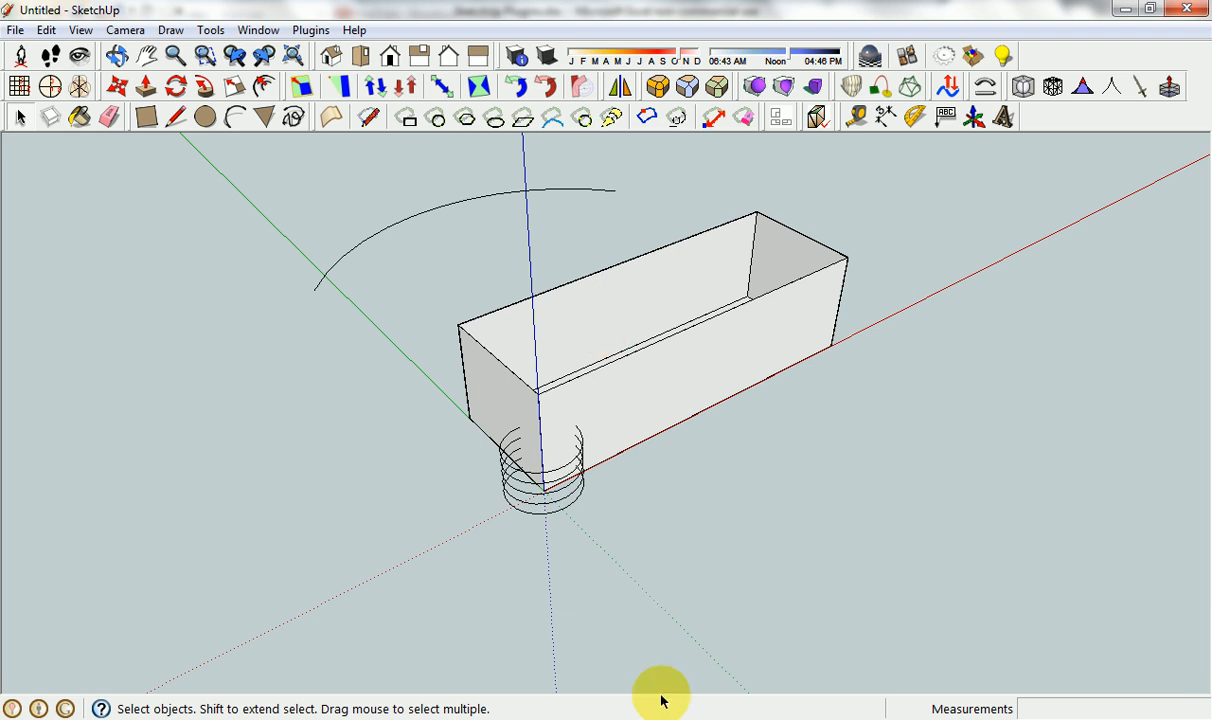
Switch to the Excel plugin list, look back over its entries from LibFredo6 down to Simple Shell, and return to SketchUp.
{"action": "left_click", "coordinate": [634, 714]}
{"action": "scroll", "coordinate": [1030, 325], "scroll_direction": "up", "scroll_amount": 6}
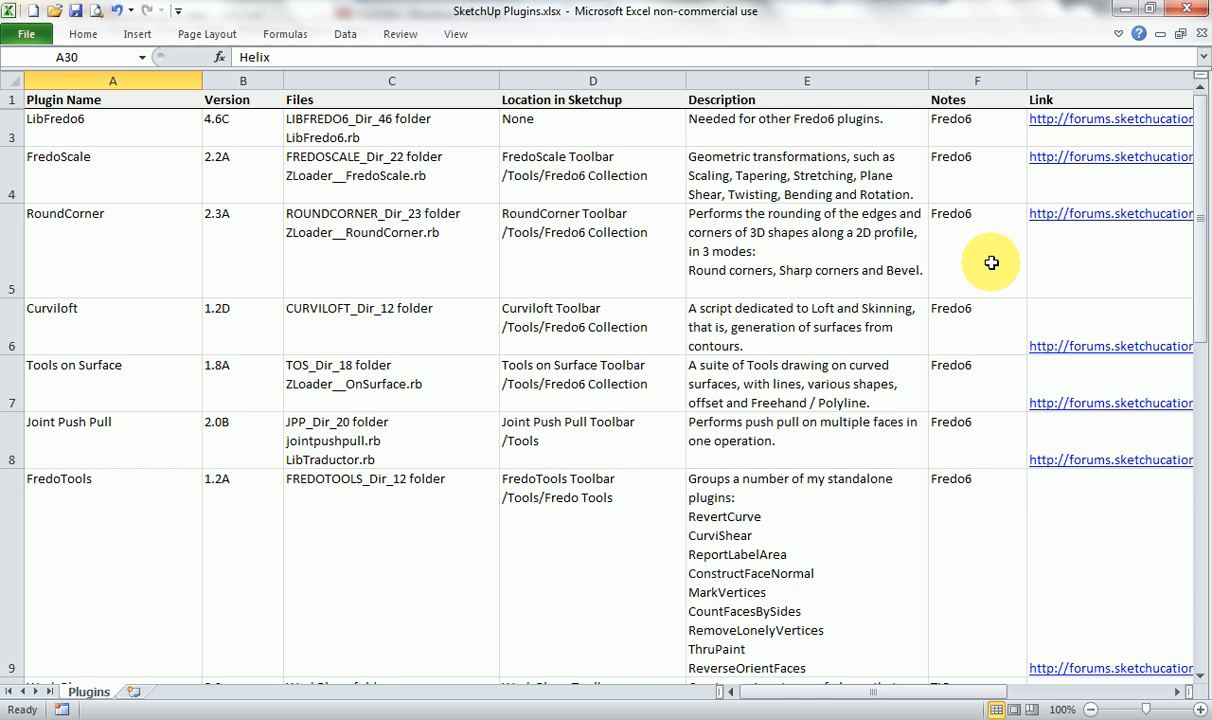
{"action": "scroll", "coordinate": [990, 338], "scroll_direction": "down", "scroll_amount": 3}
{"action": "scroll", "coordinate": [987, 341], "scroll_direction": "down", "scroll_amount": 4}
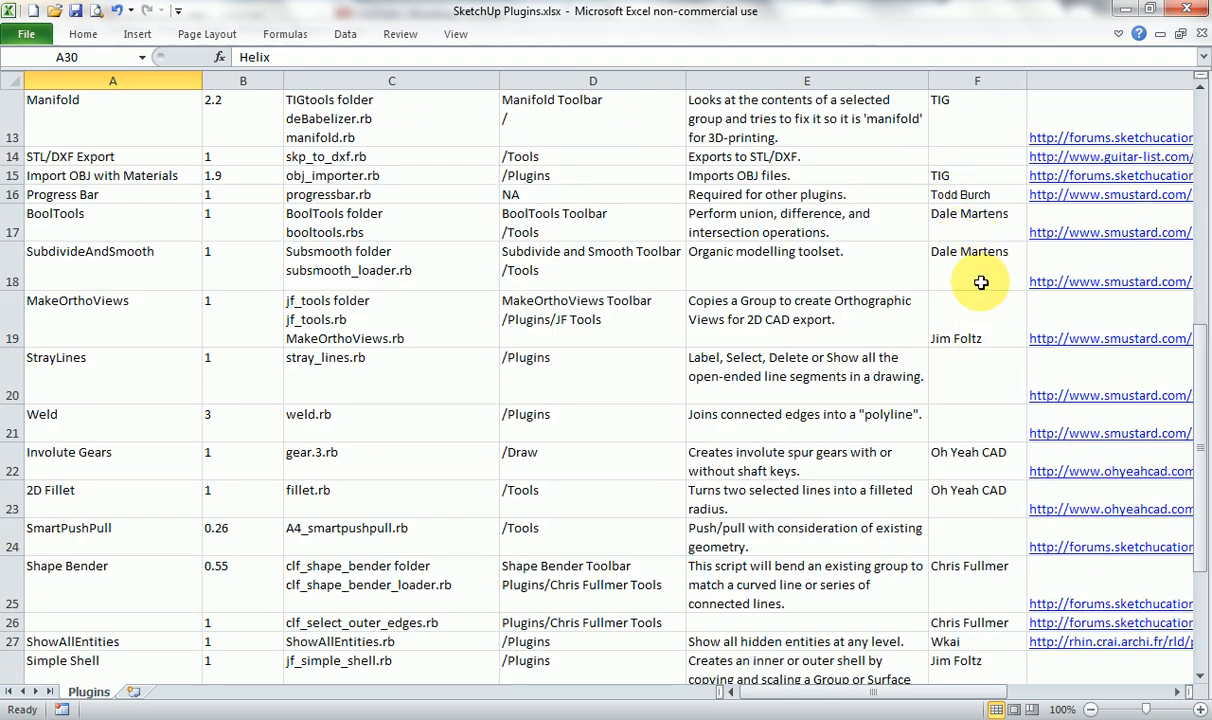
{"action": "scroll", "coordinate": [991, 340], "scroll_direction": "up", "scroll_amount": 7}
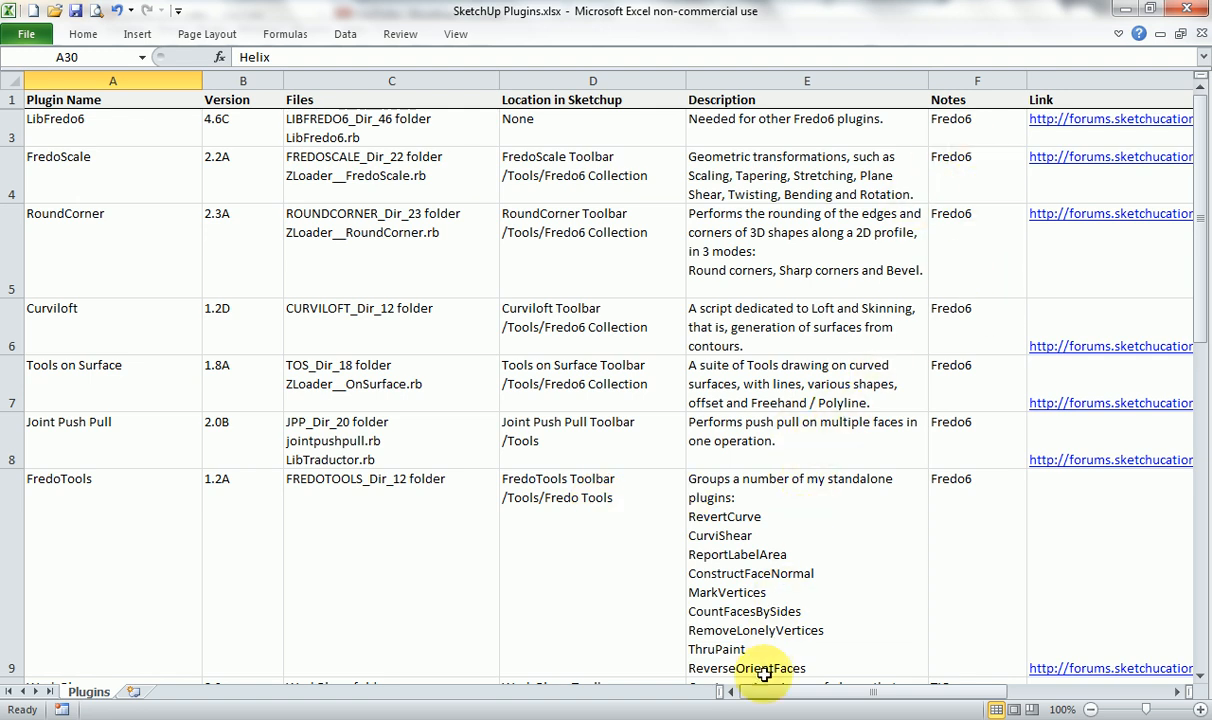
{"action": "left_click", "coordinate": [726, 716]}
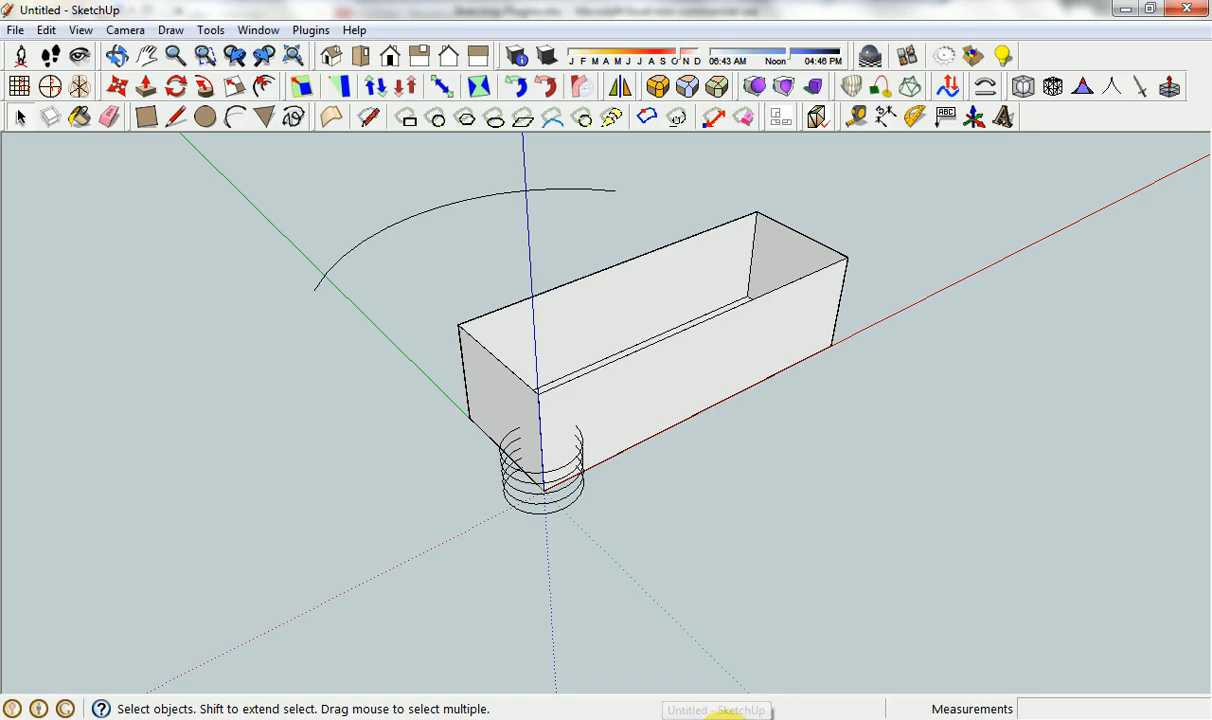